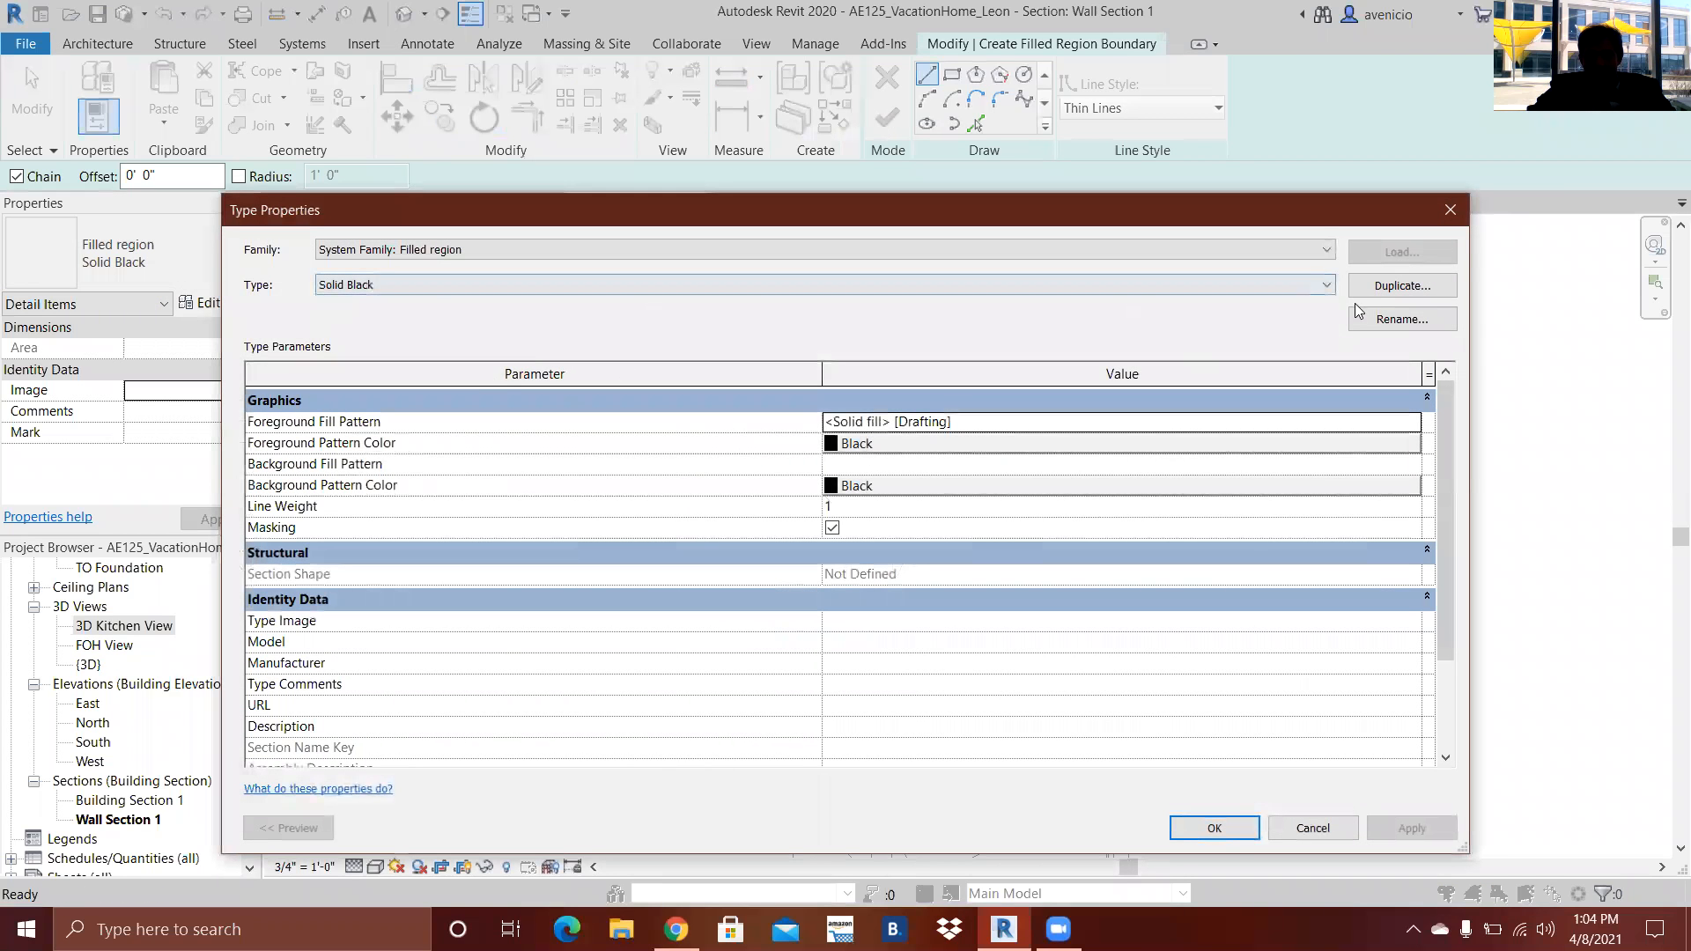
- Duplicate the Solid Black filled region type as "Solid white" and set its foreground pattern color to White
click(1374, 291)
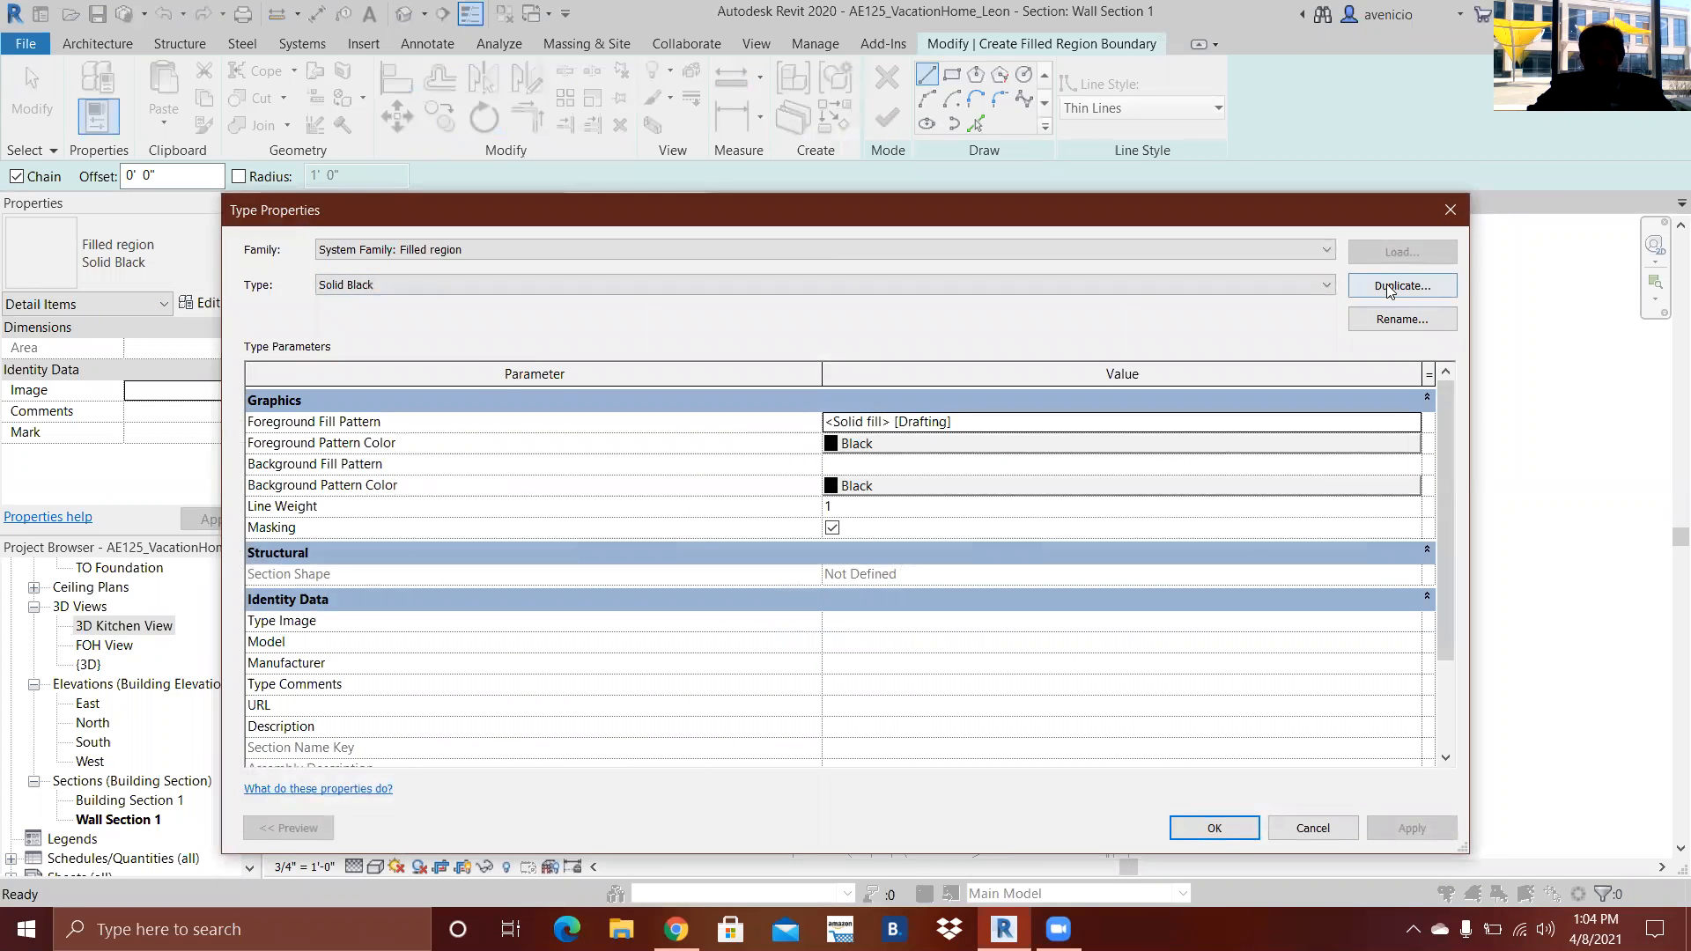
click(830, 513)
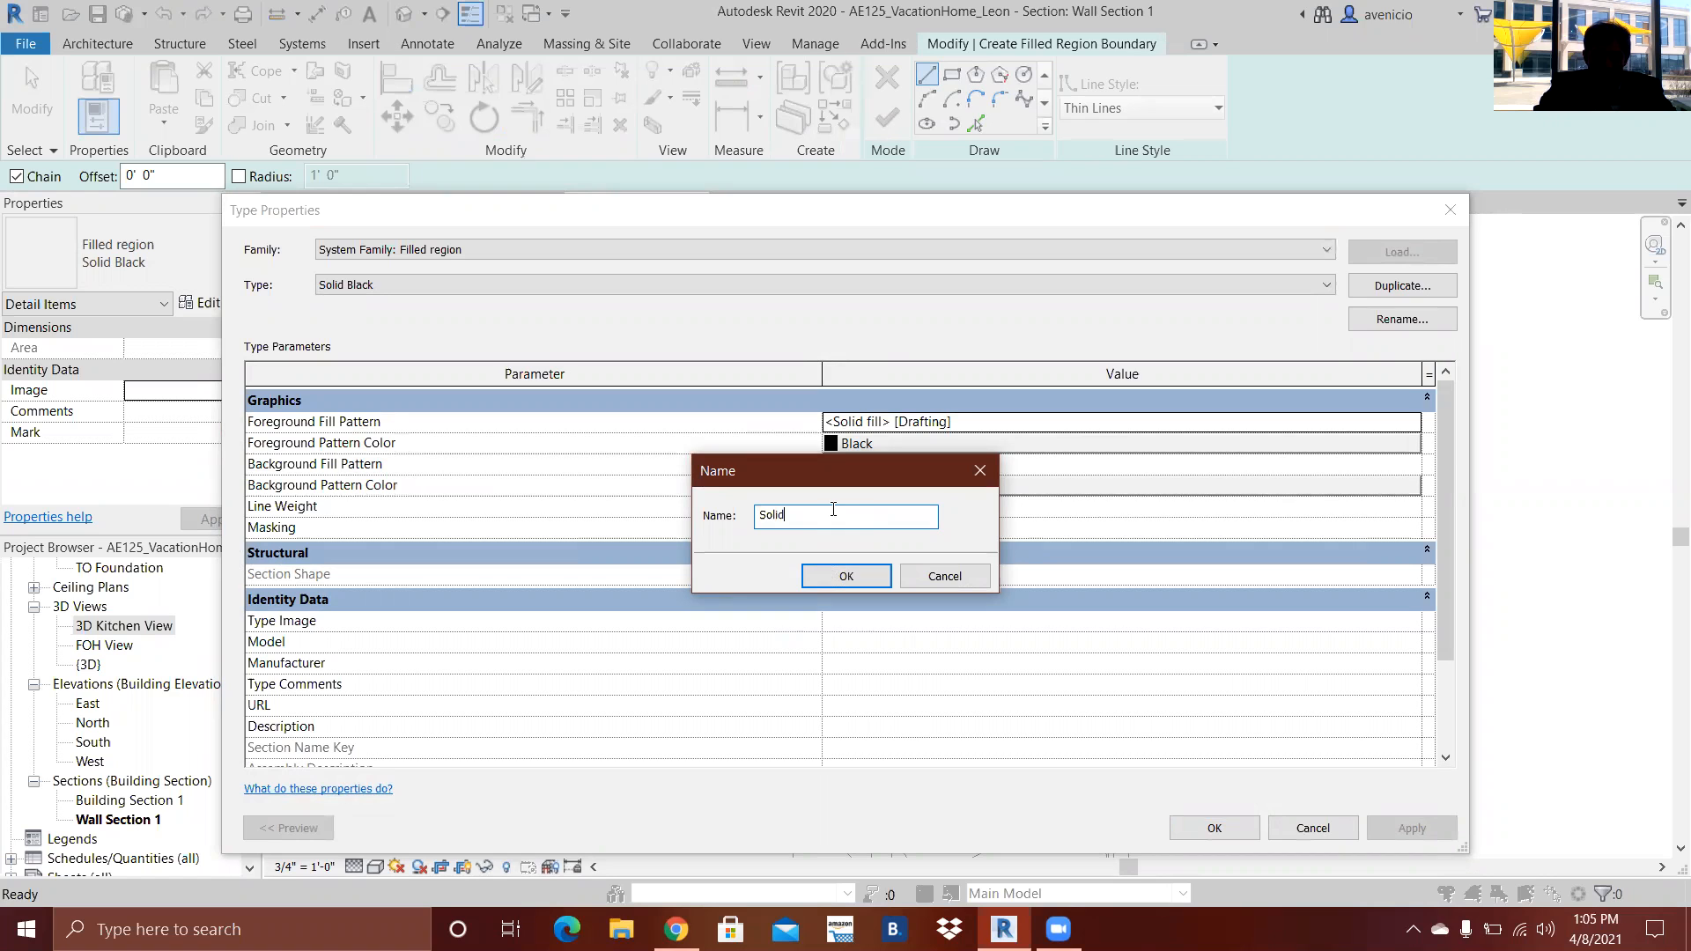
text(white)
click(846, 576)
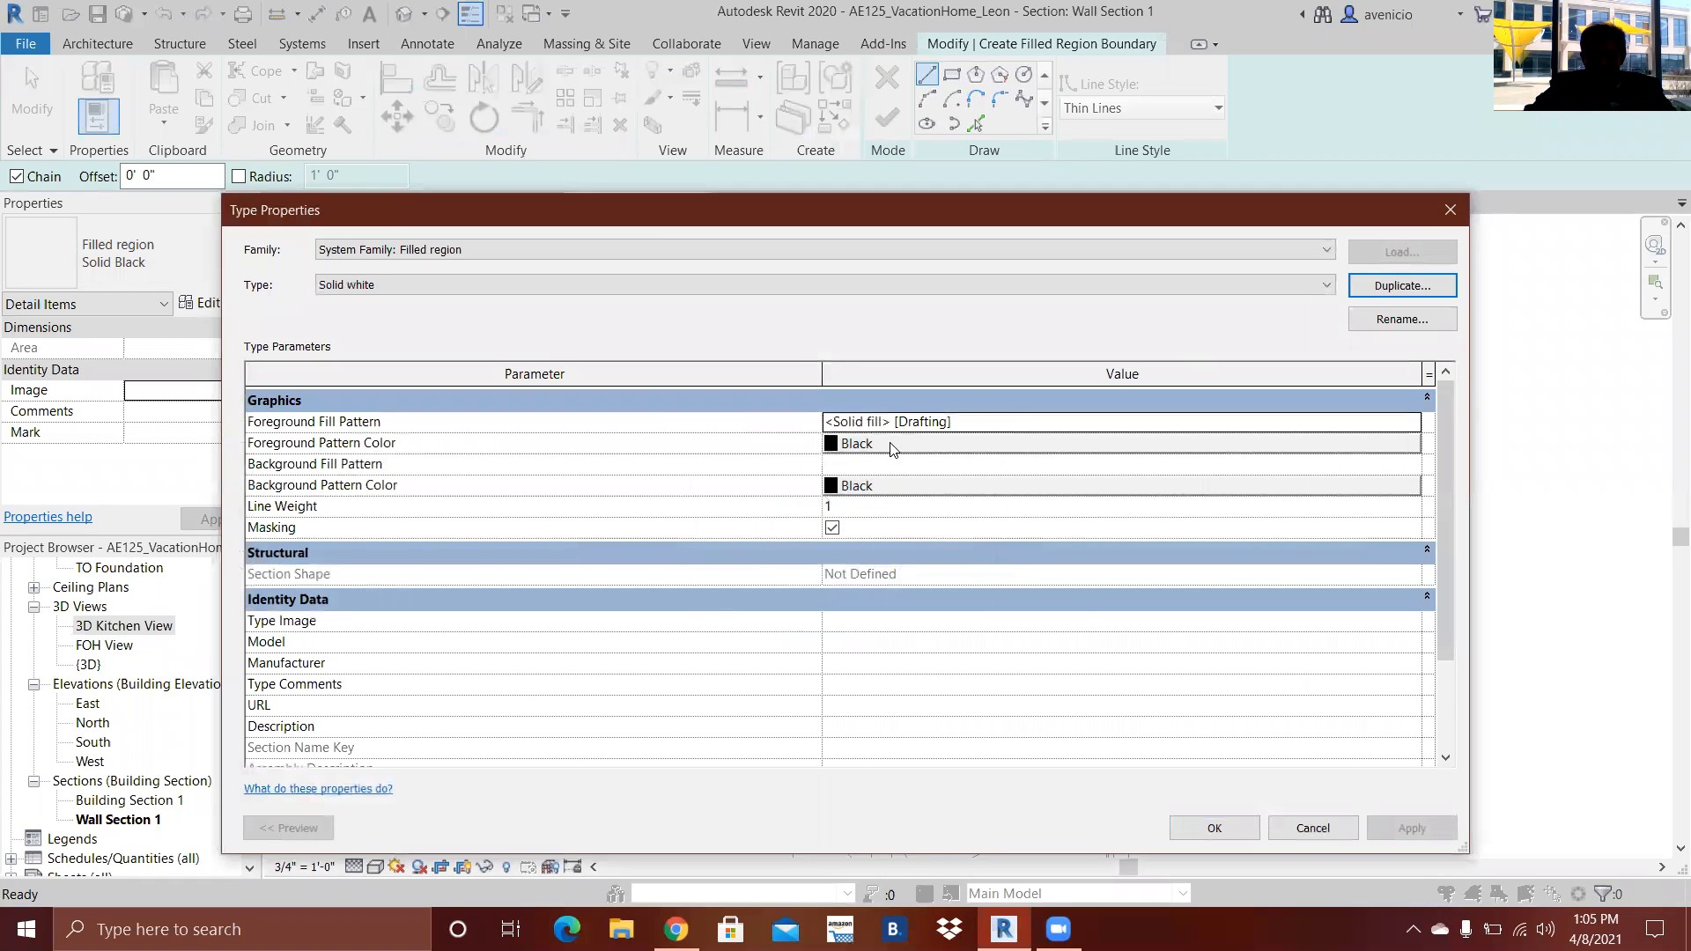
click(889, 445)
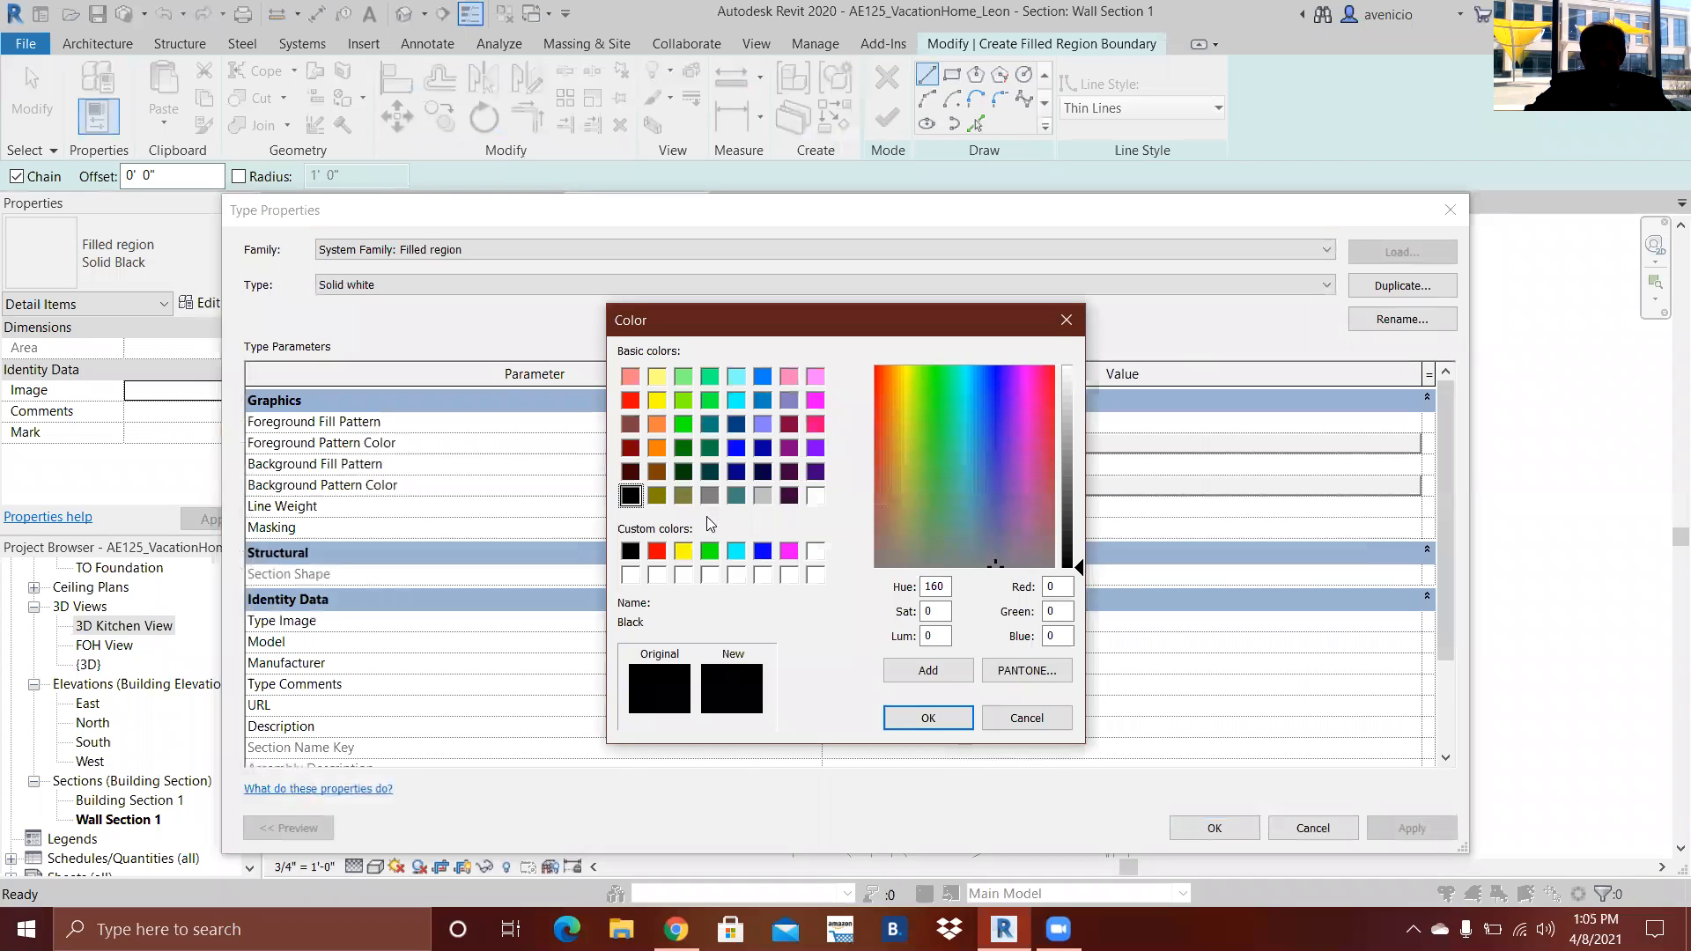
click(815, 496)
click(926, 717)
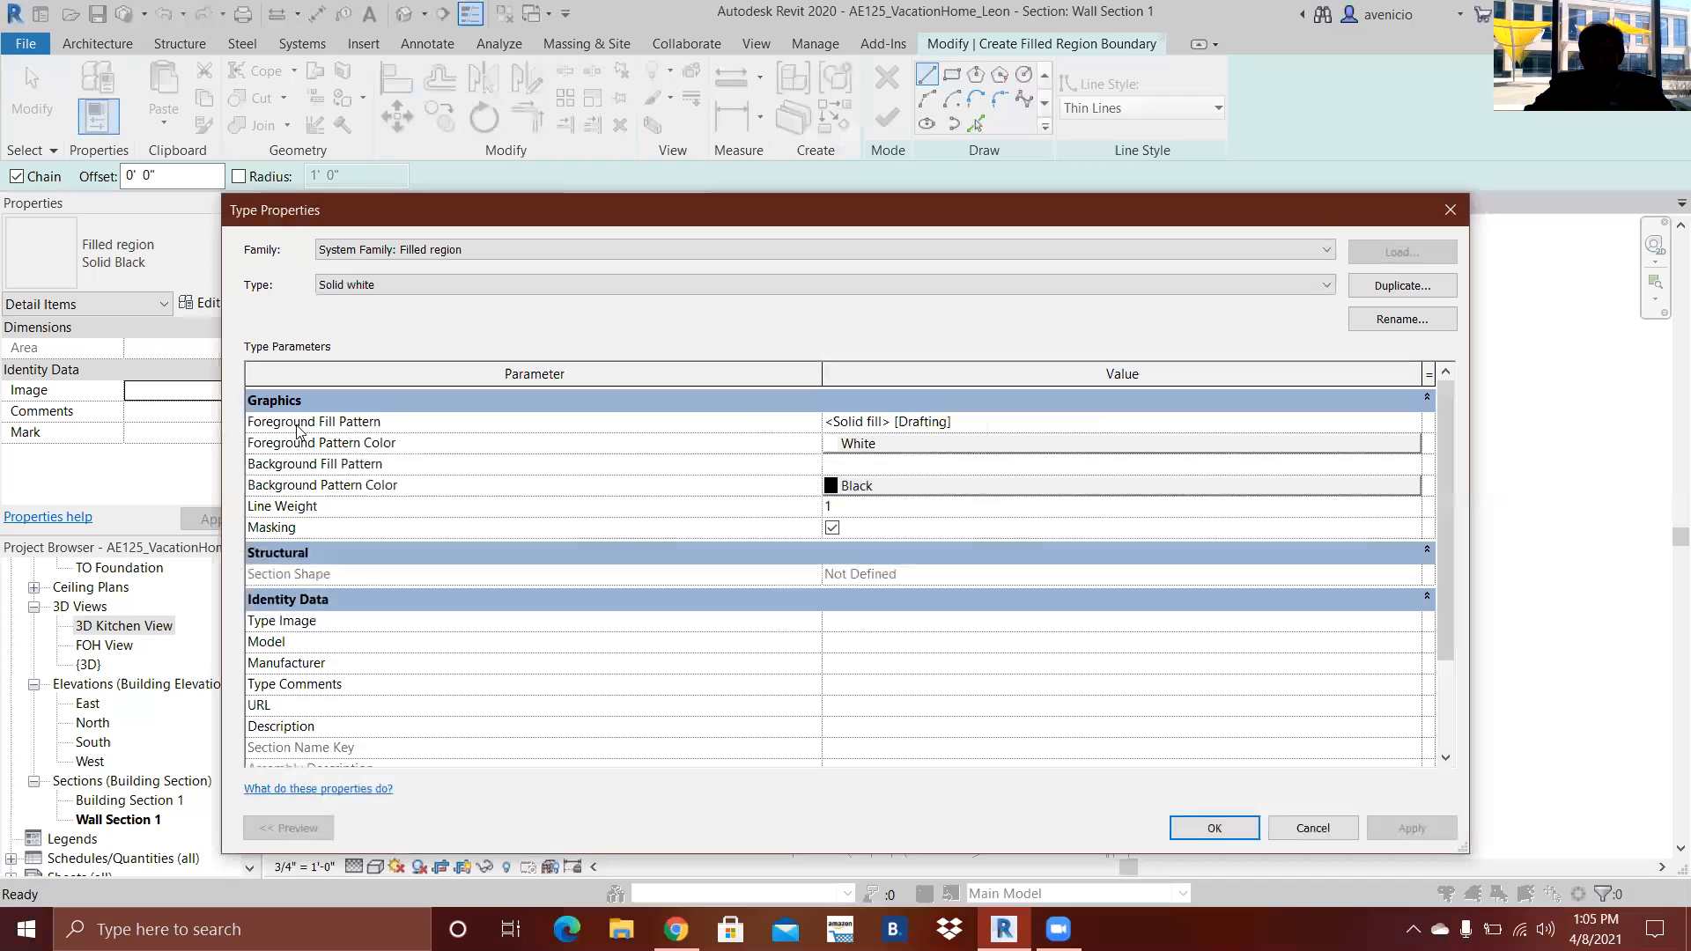
- Look through the drafting fill patterns for the foreground without choosing another, and accept the Solid white type properties
click(1420, 426)
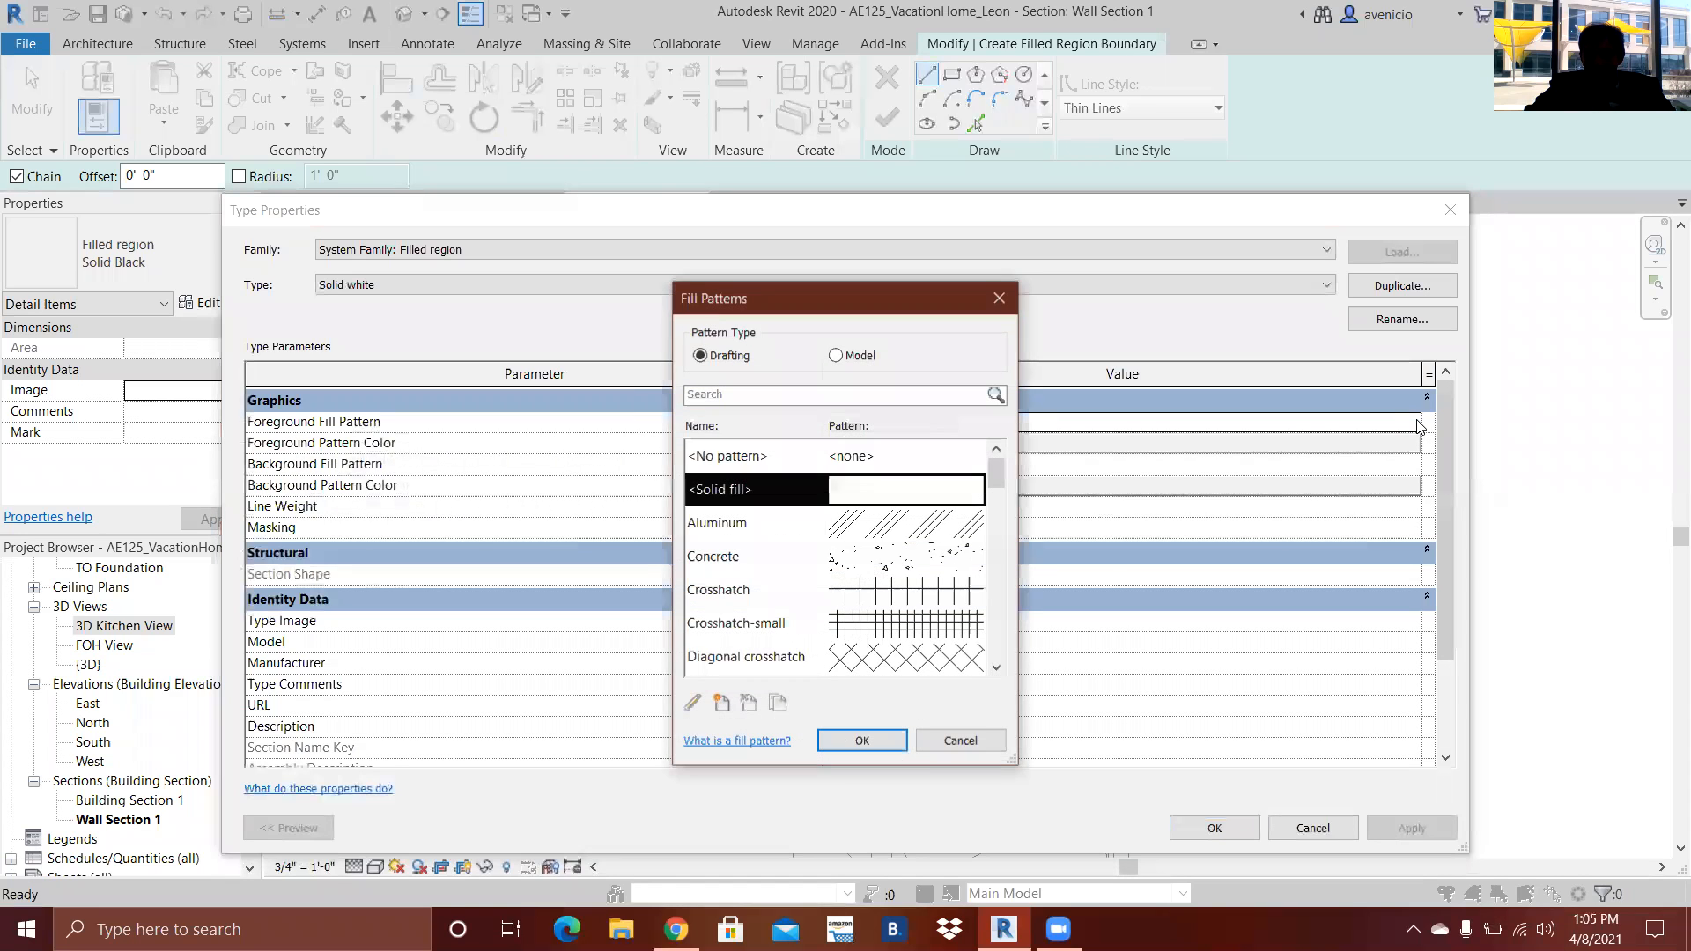
scroll(876, 521, down, 5)
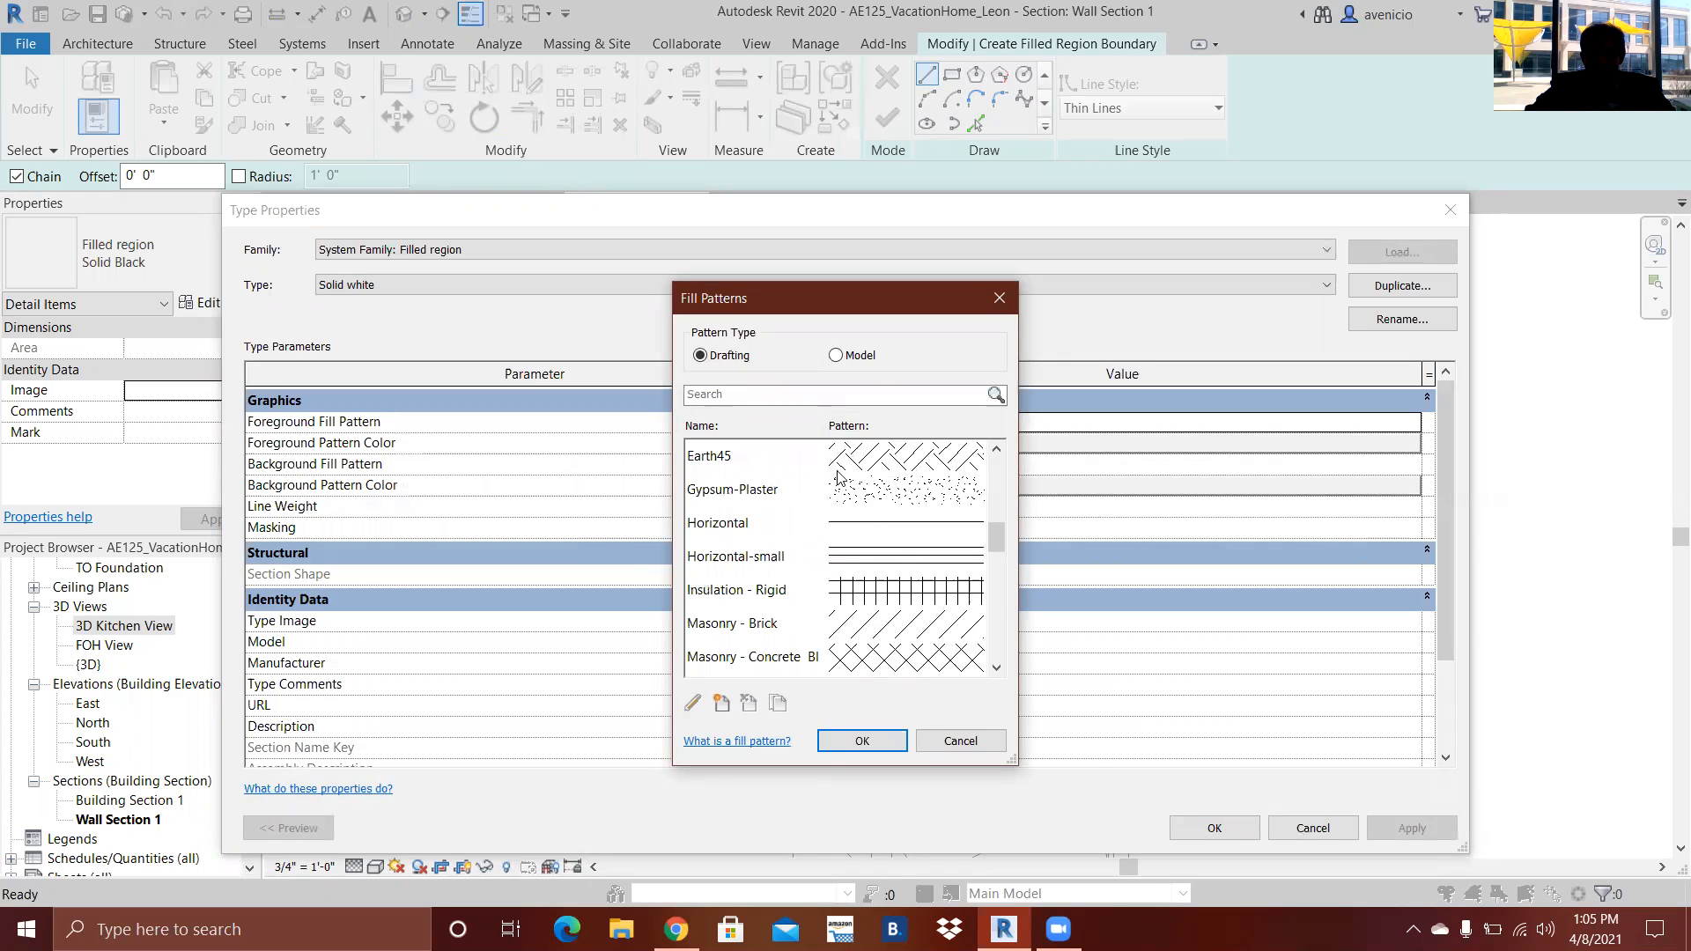
scroll(859, 504, down, 1)
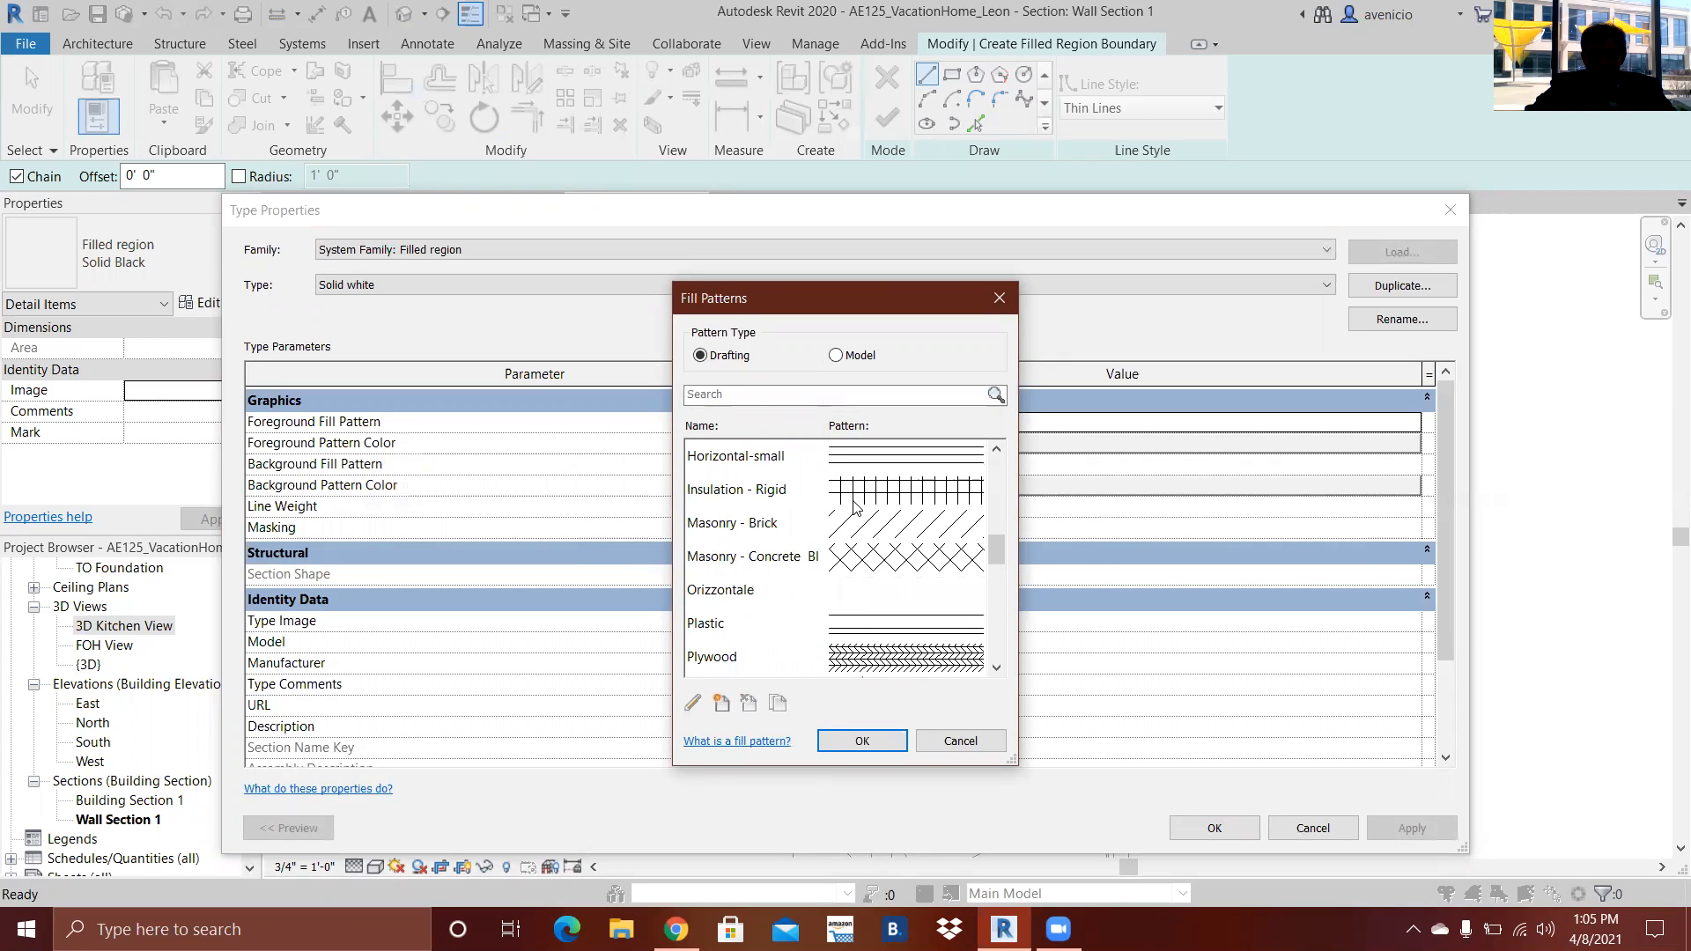
scroll(844, 550, down, 1)
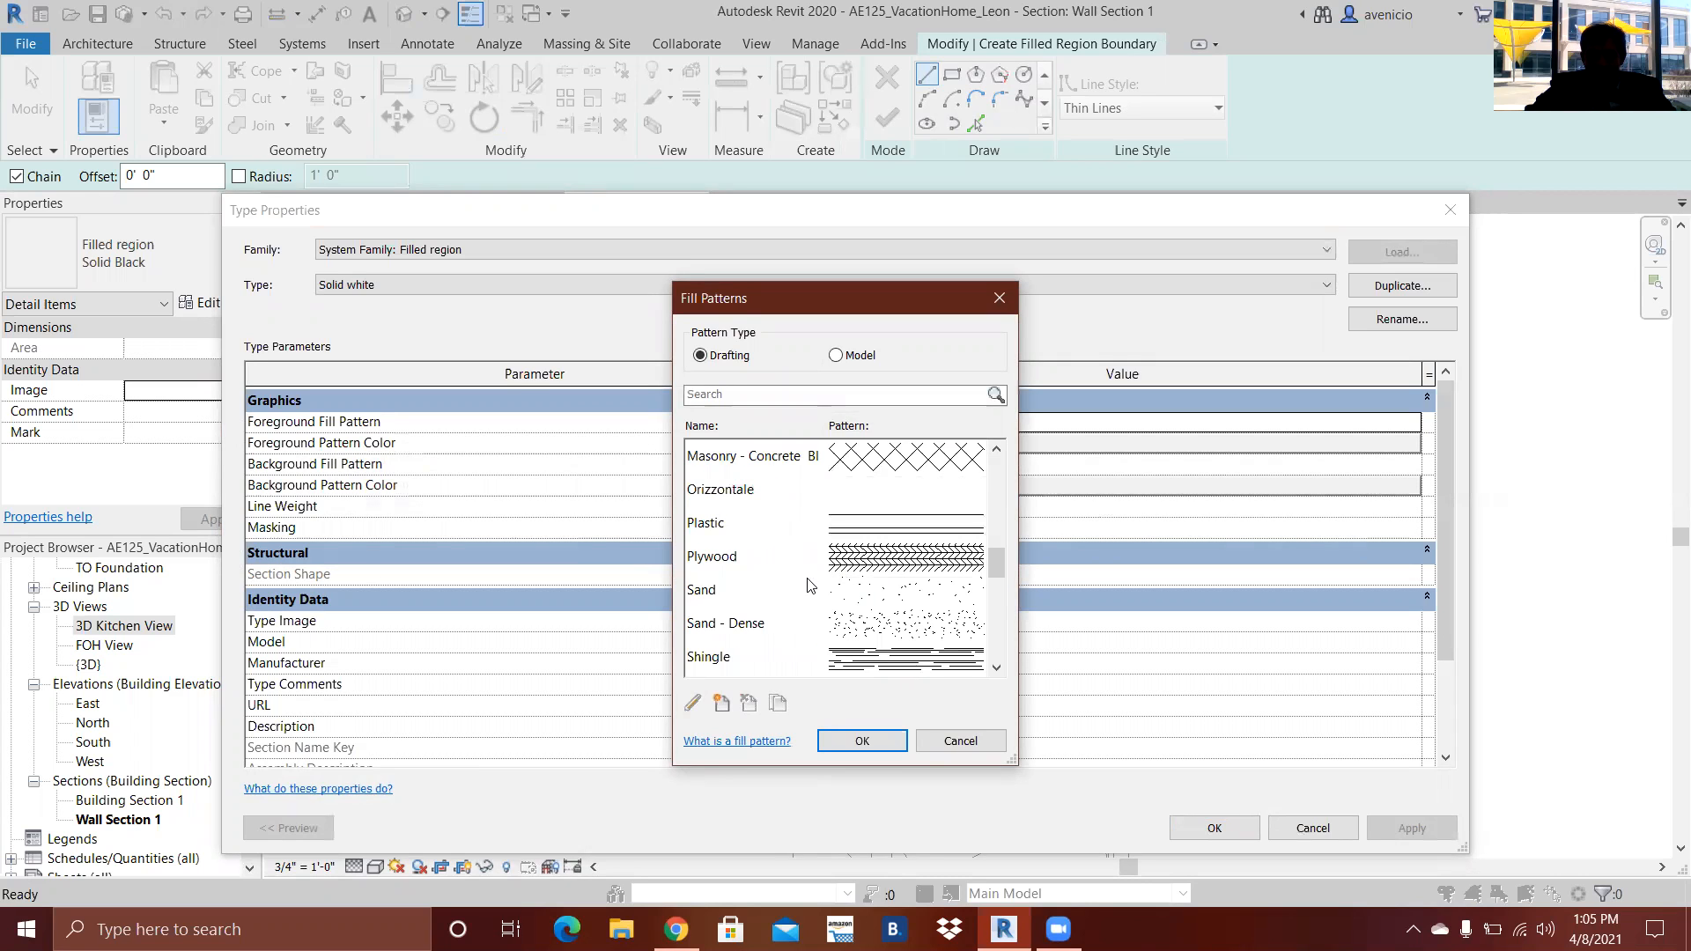
scroll(806, 608, down, 1)
scroll(847, 617, down, 1)
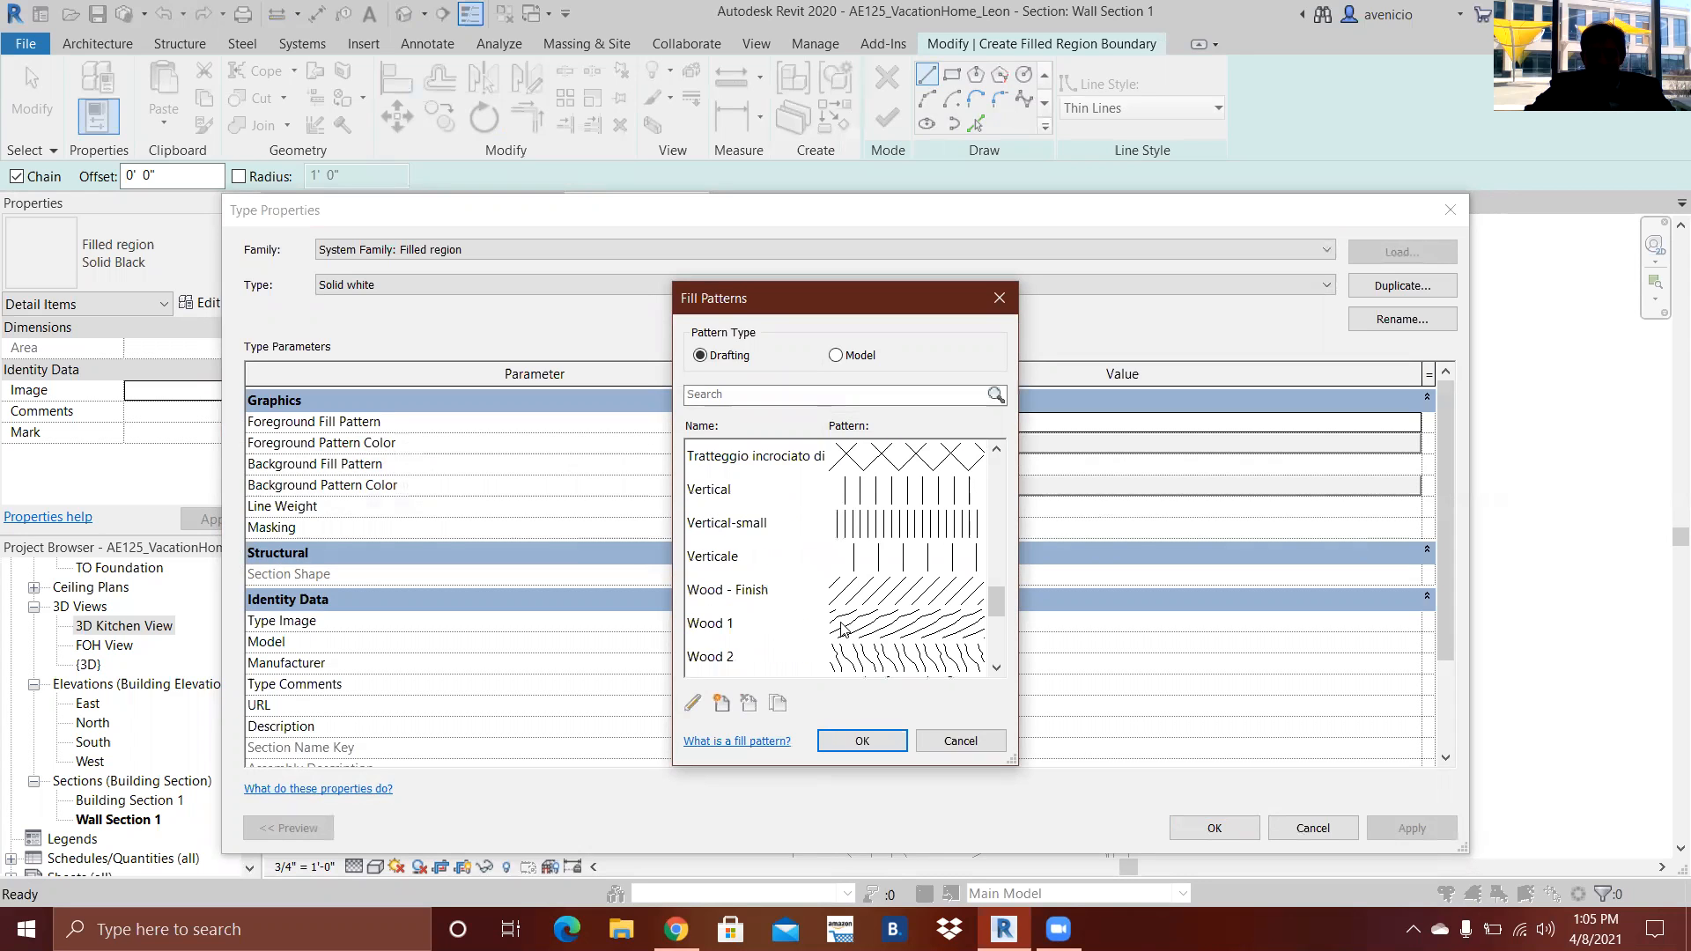
click(985, 743)
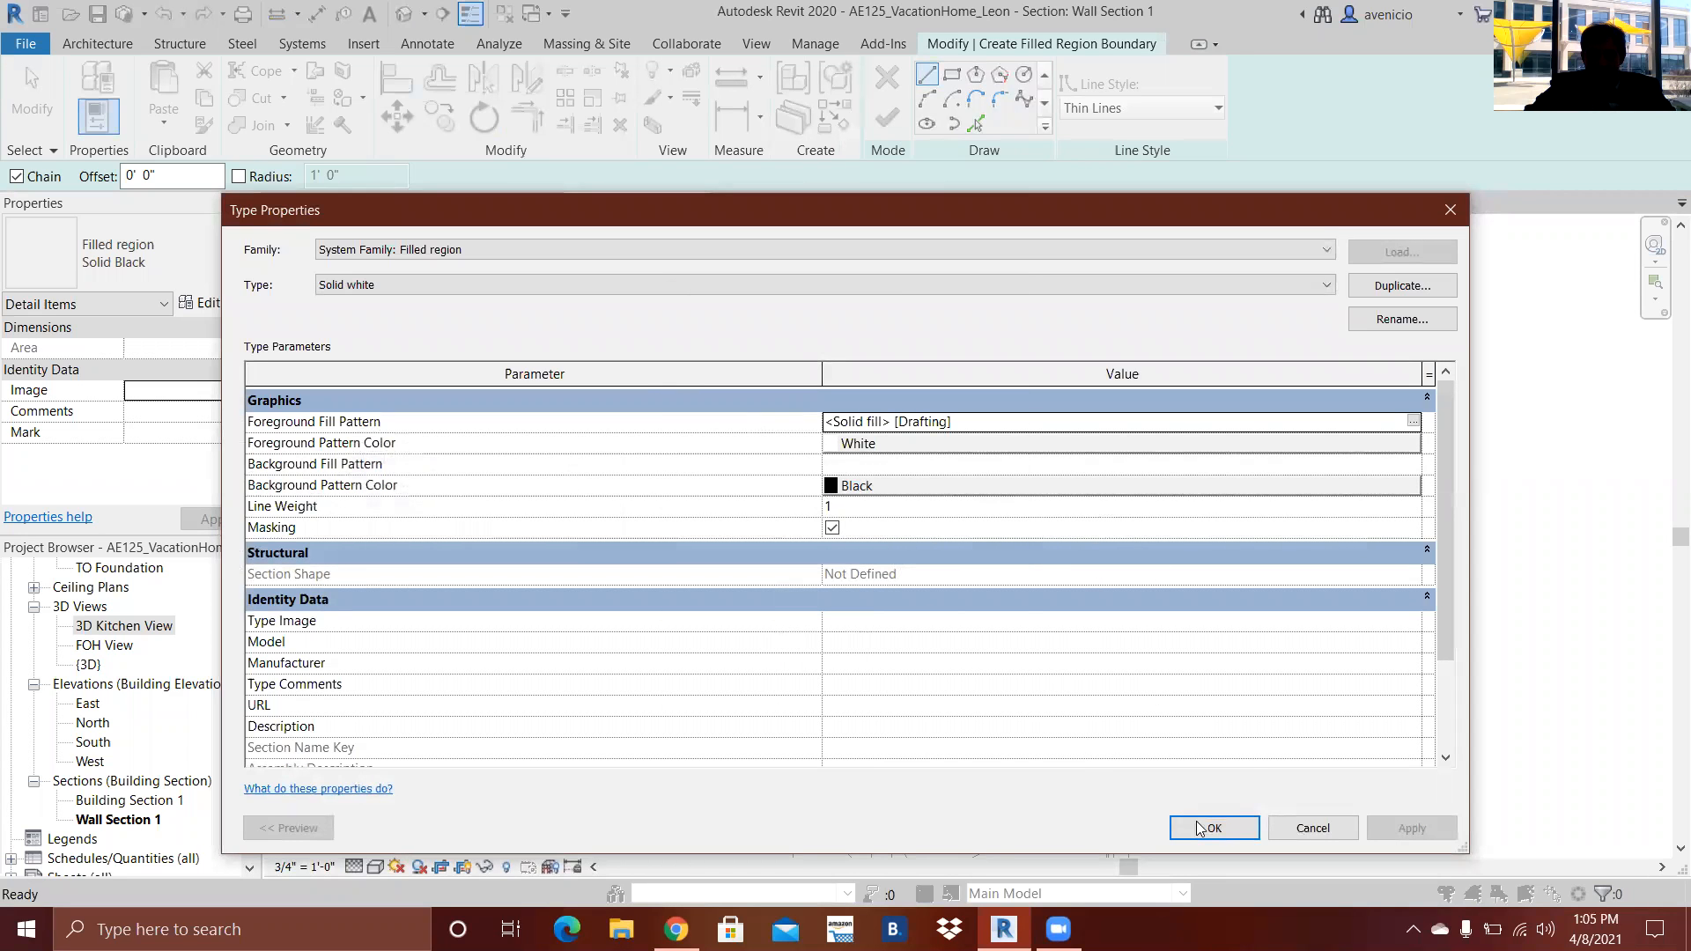
click(1206, 826)
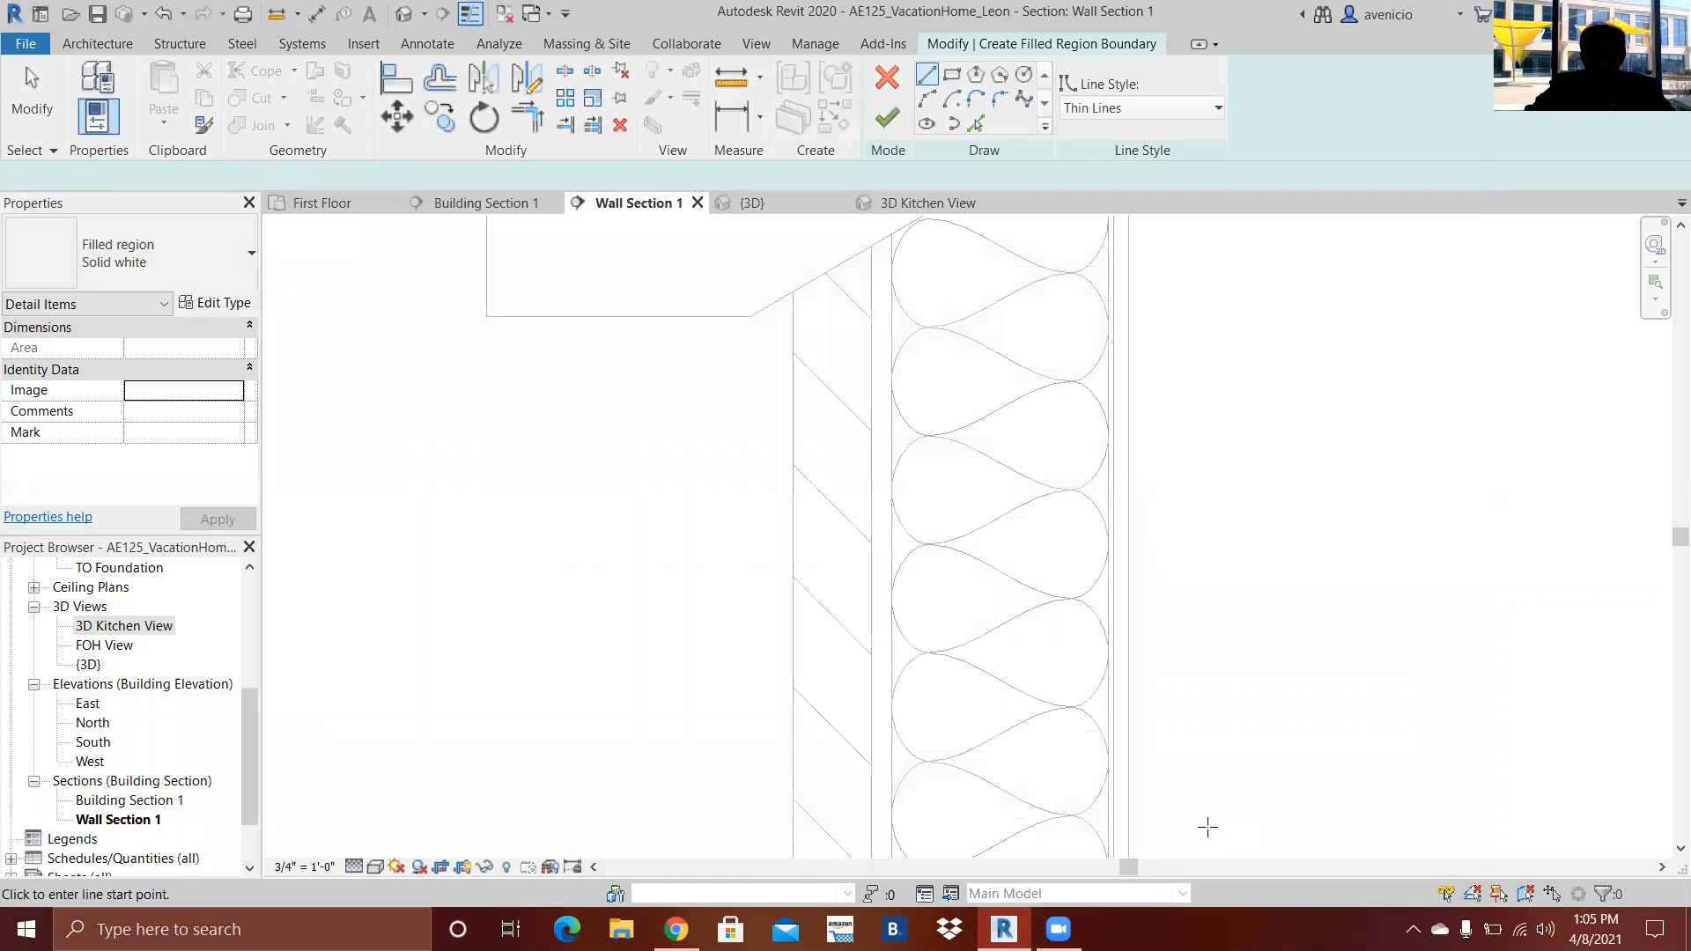
- Sketch the siding board's vertical back edge about 6" down the wall face and its bottom edge about 3/4" outward
click(792, 292)
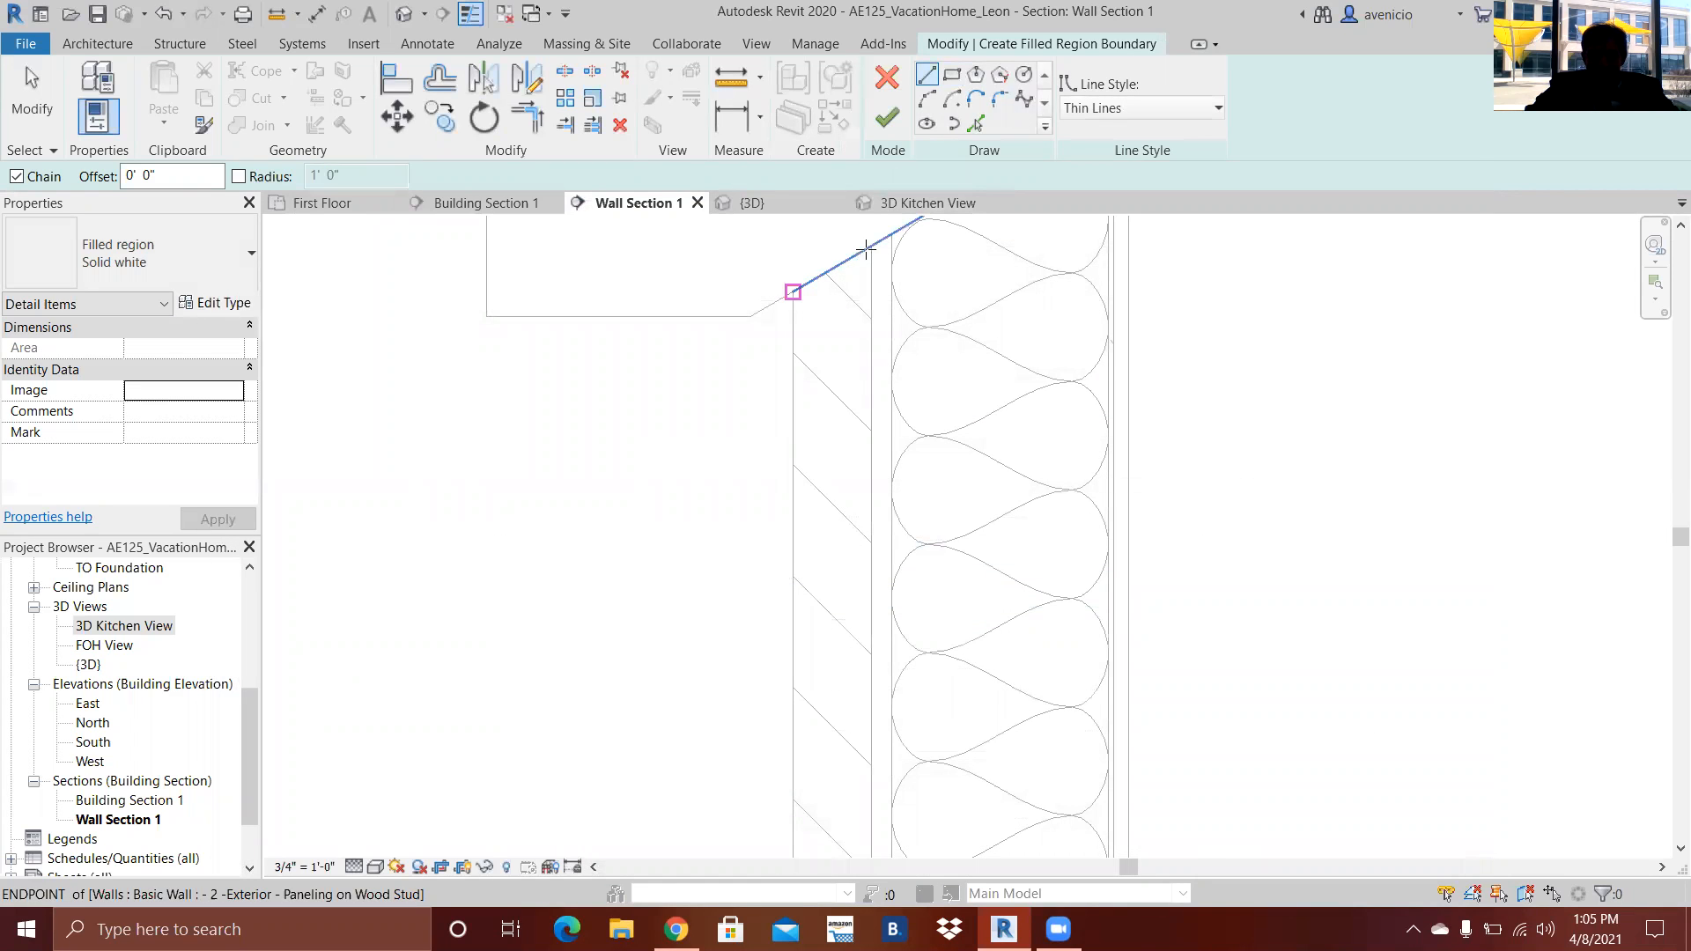
click(870, 250)
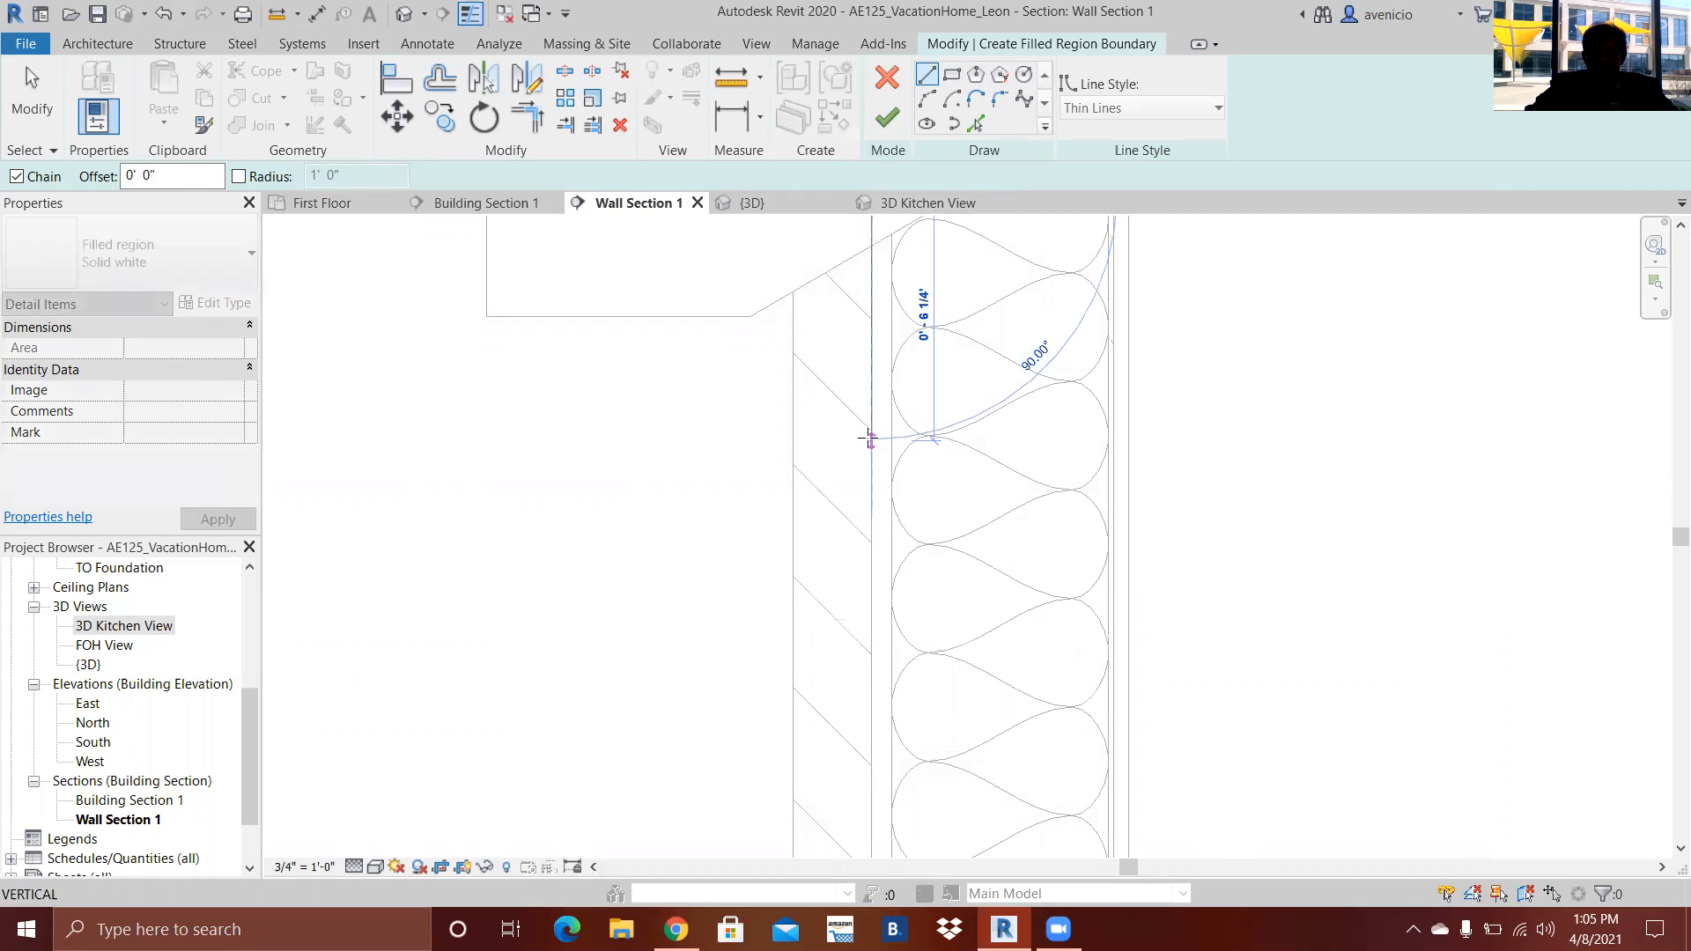
click(870, 430)
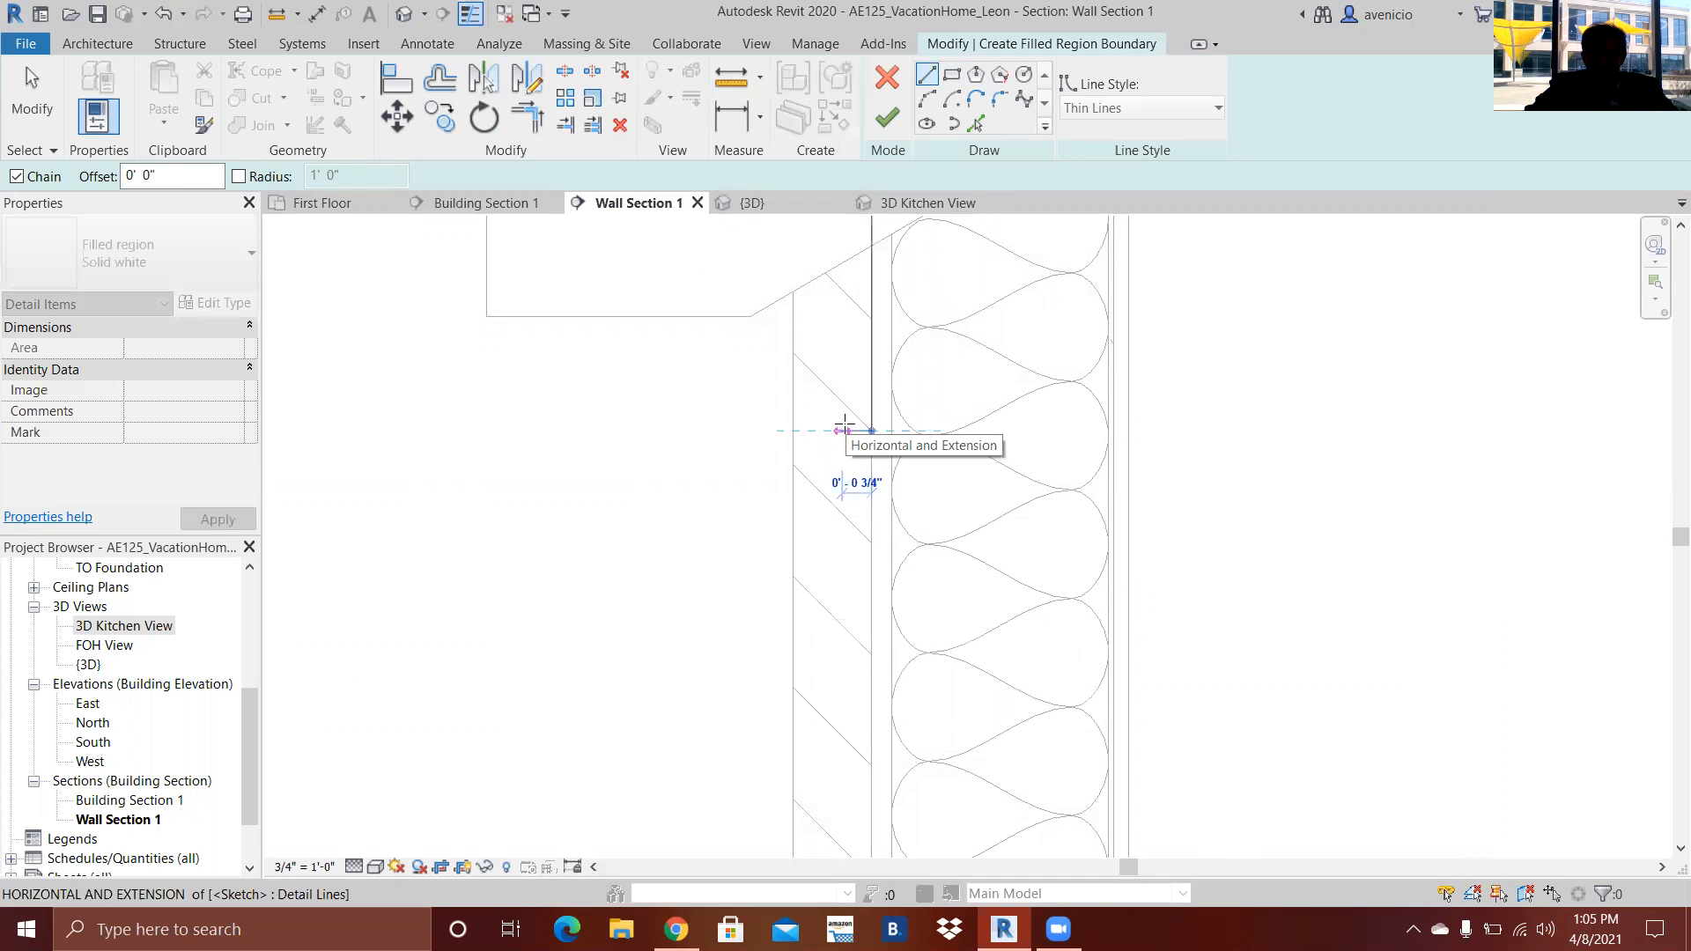
click(843, 430)
key(Escape)
key(Escape)
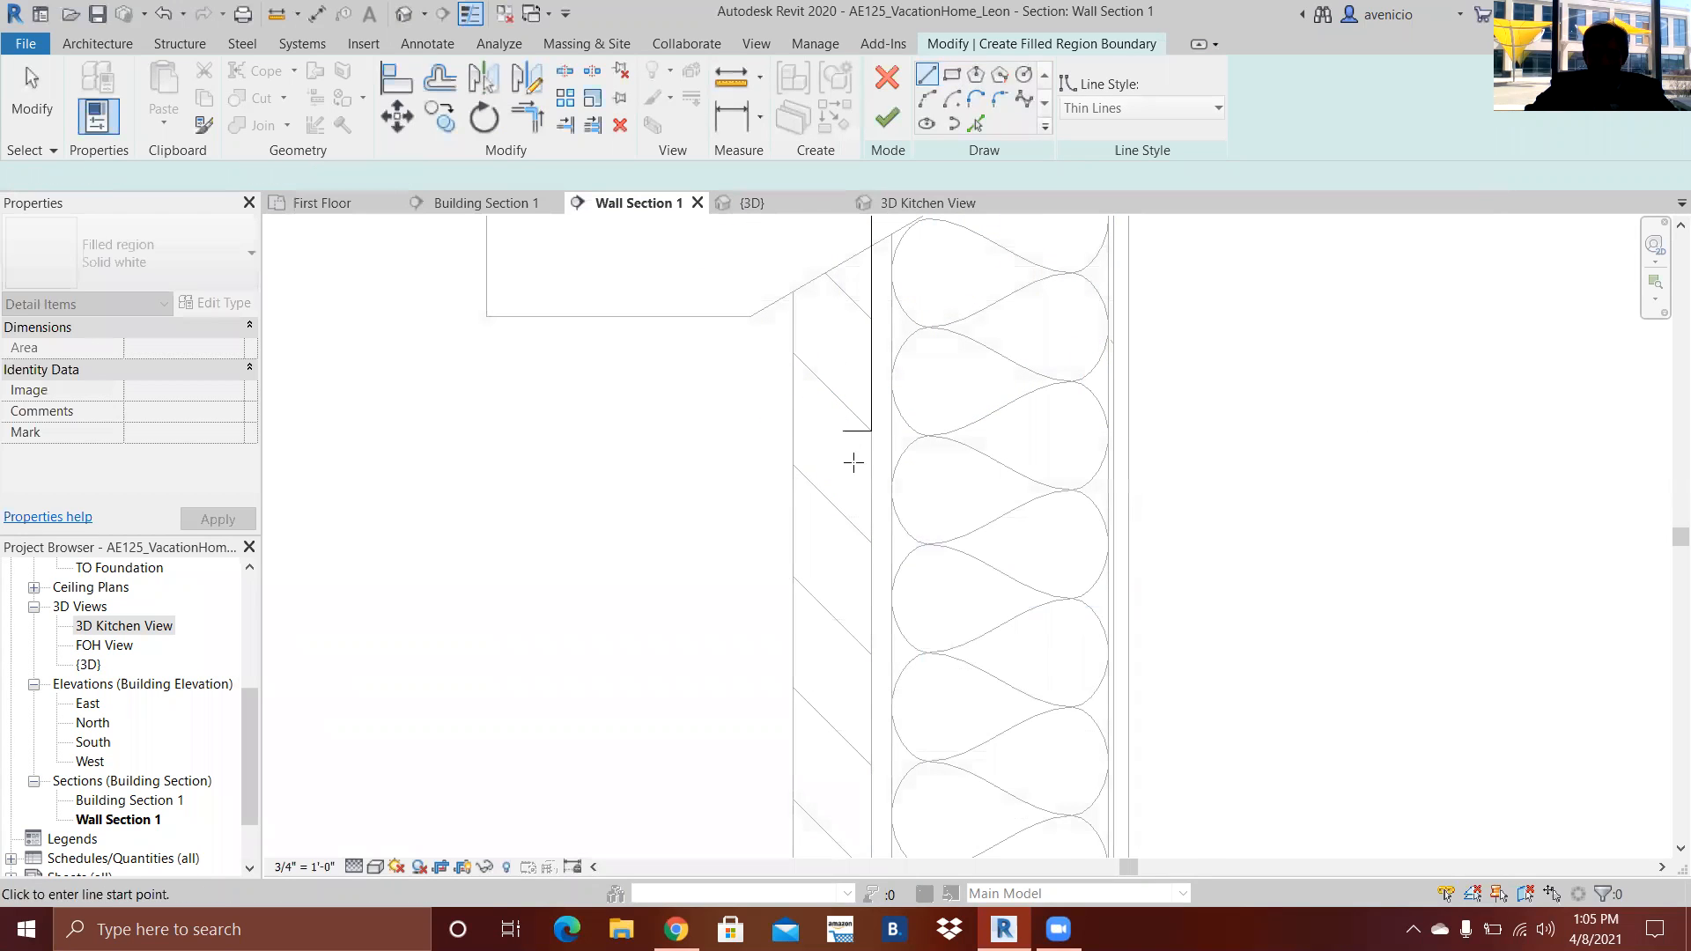
- Sketch the board's top edge about 1/4" outward from the upper end of the vertical back edge
scroll(861, 238, up, 3)
key(Return)
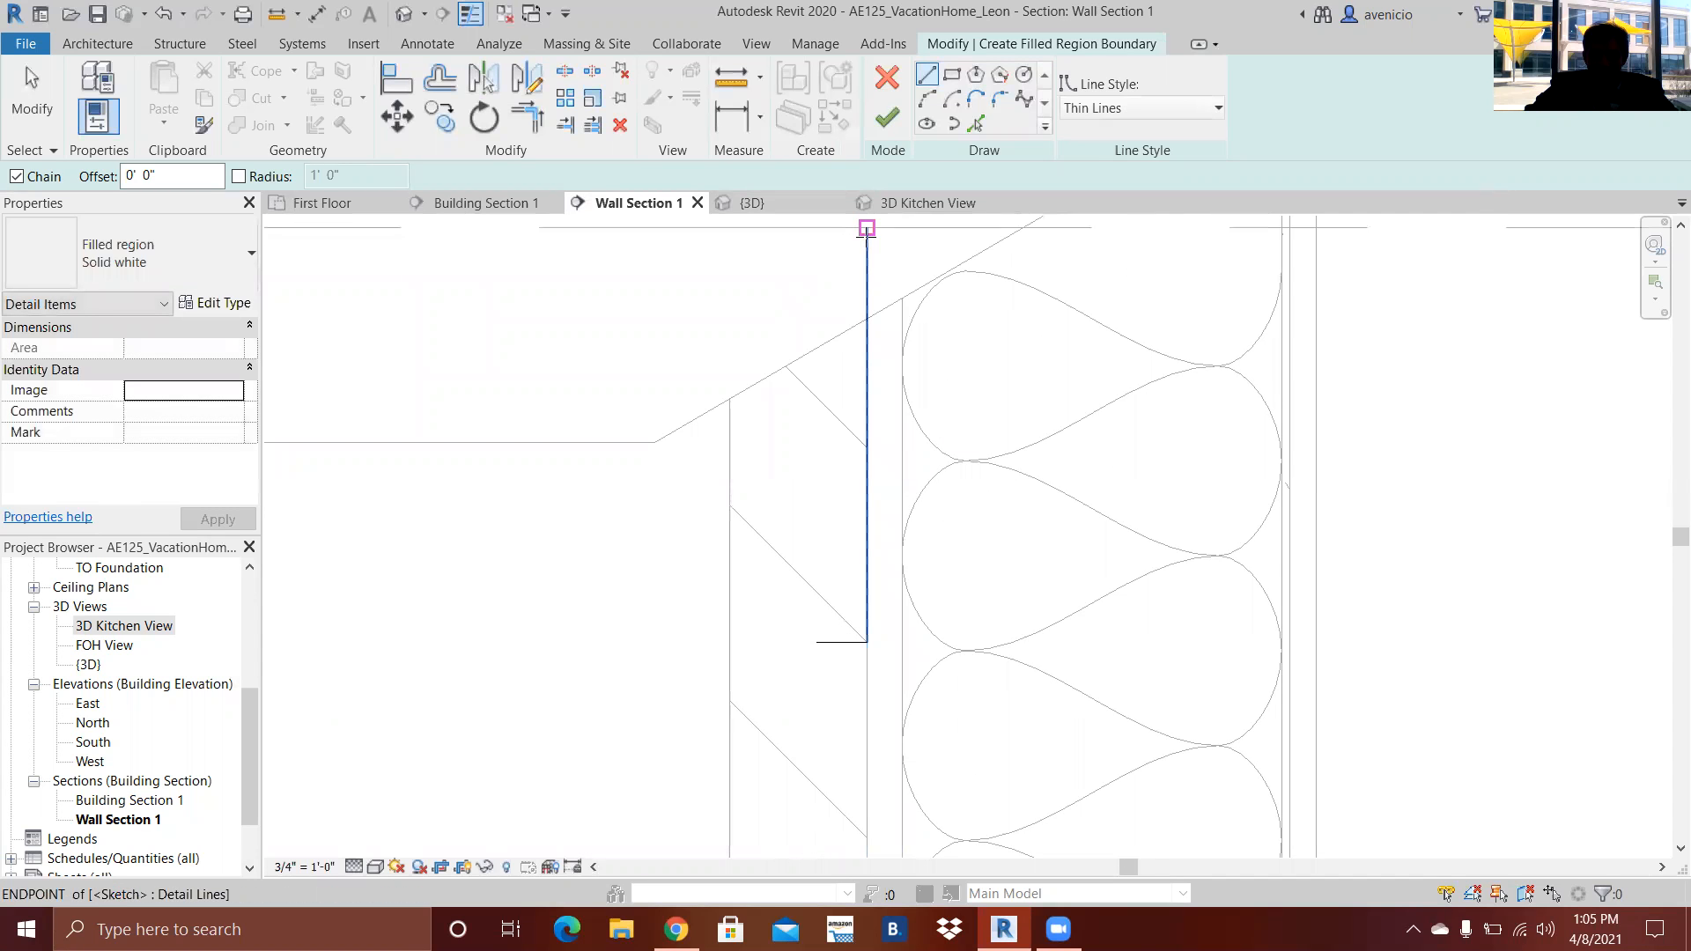
click(868, 227)
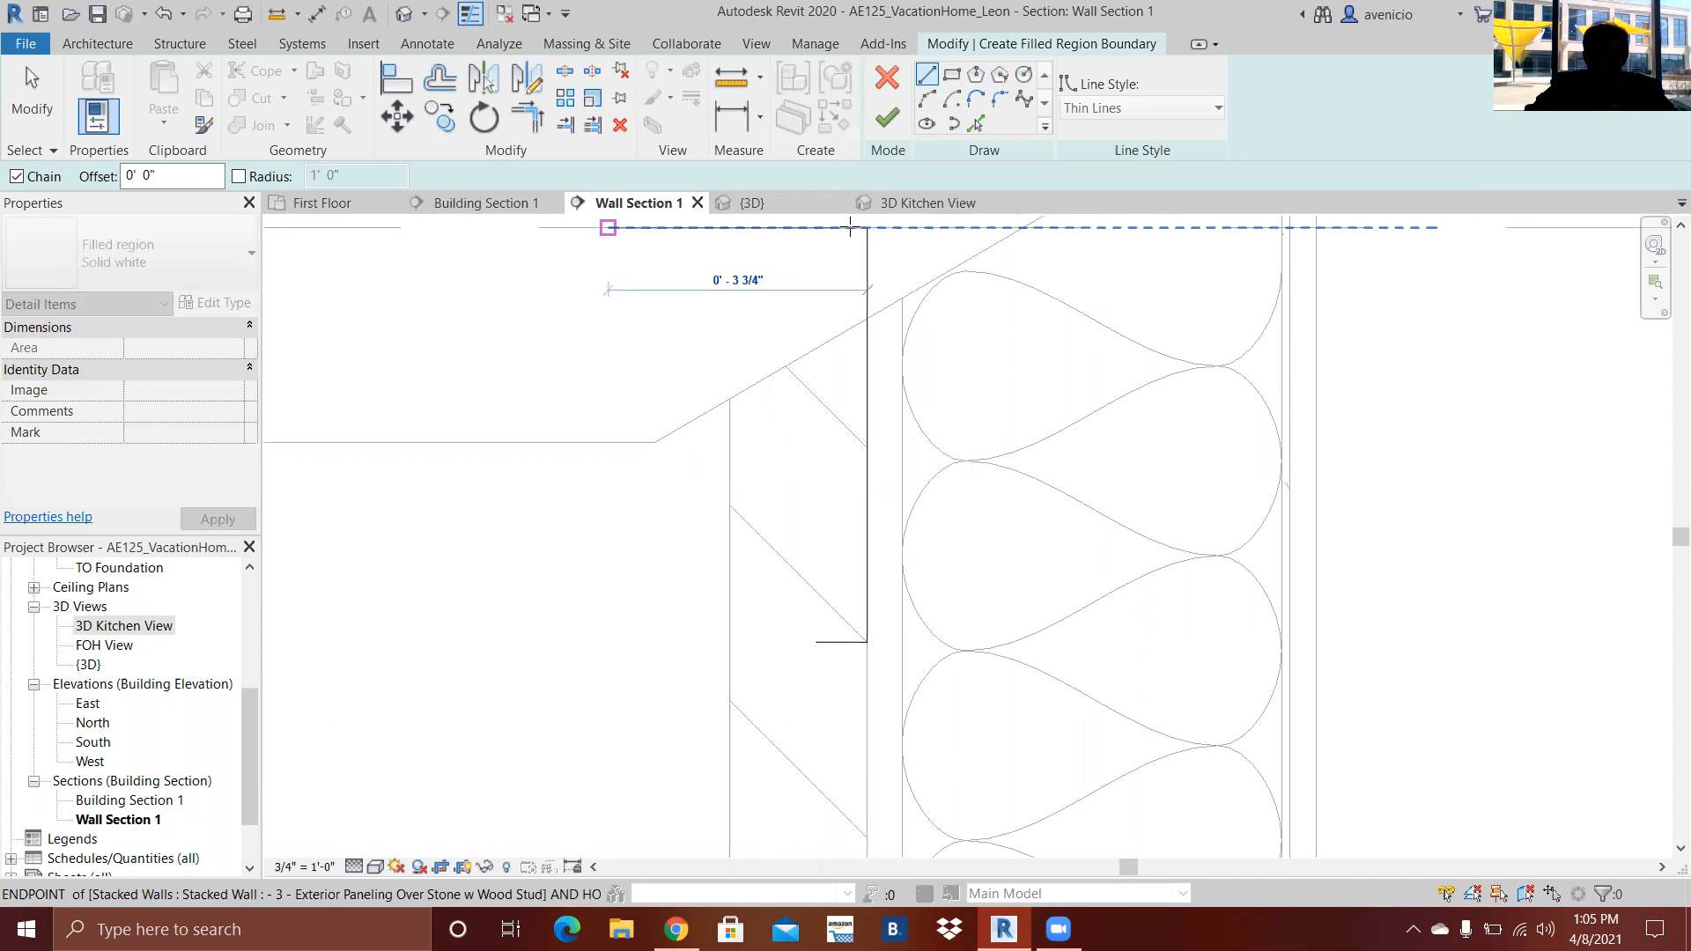
scroll(851, 228, up, 2)
scroll(861, 320, down, 3)
scroll(804, 313, up, 3)
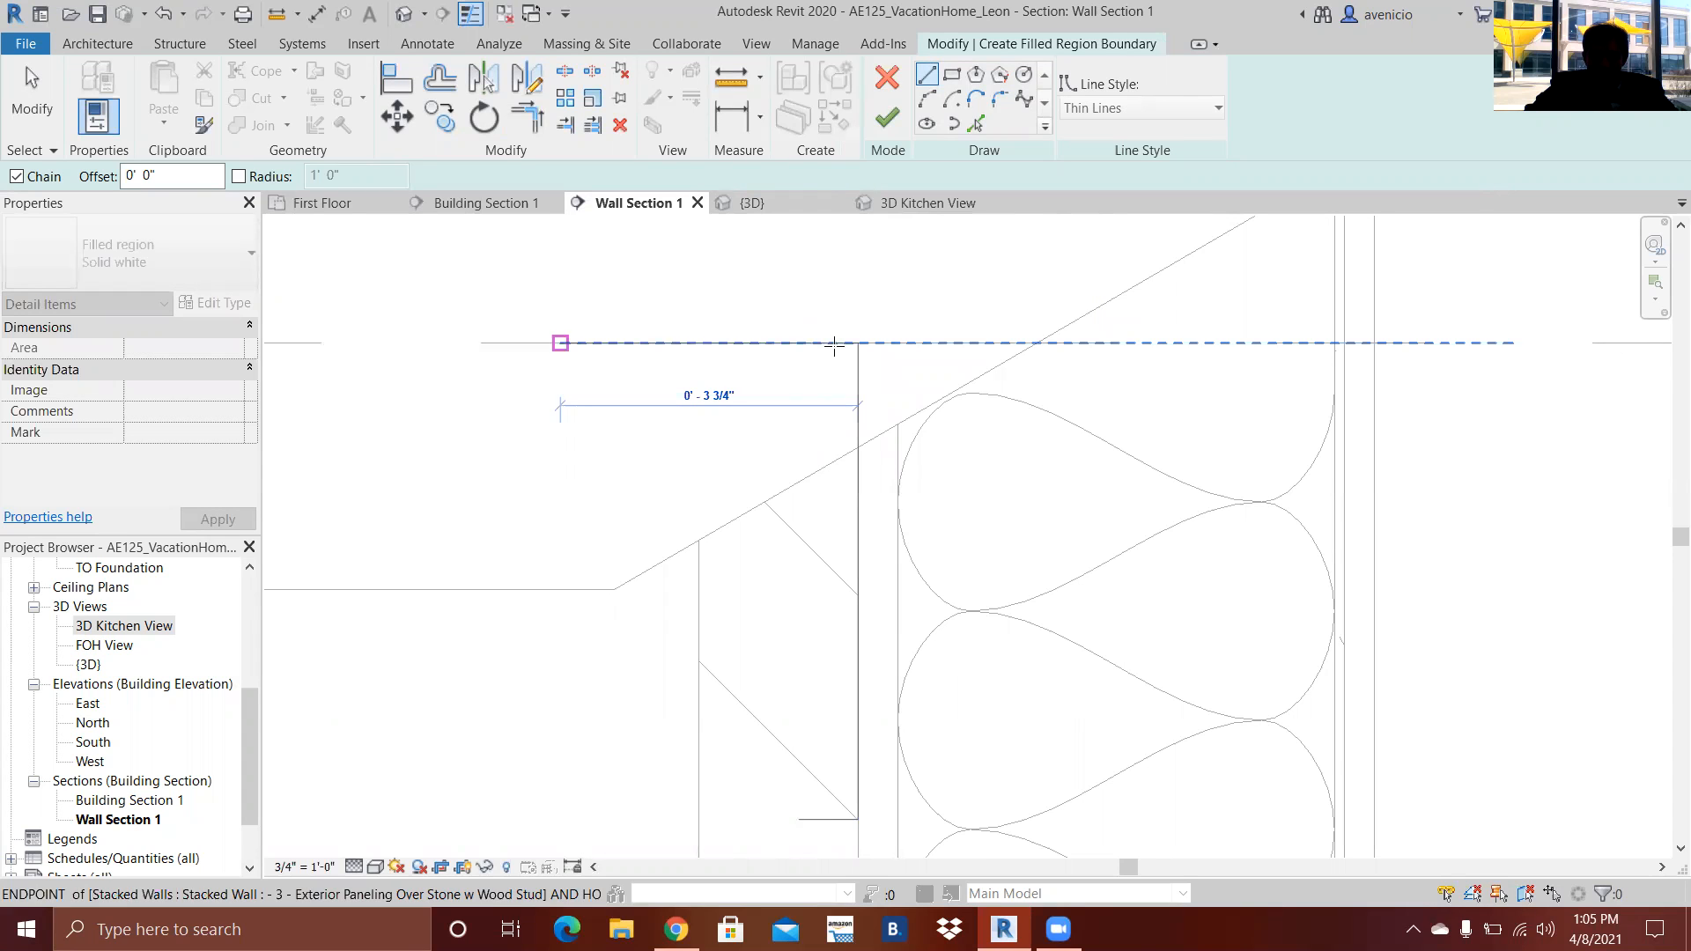
scroll(832, 343, up, 2)
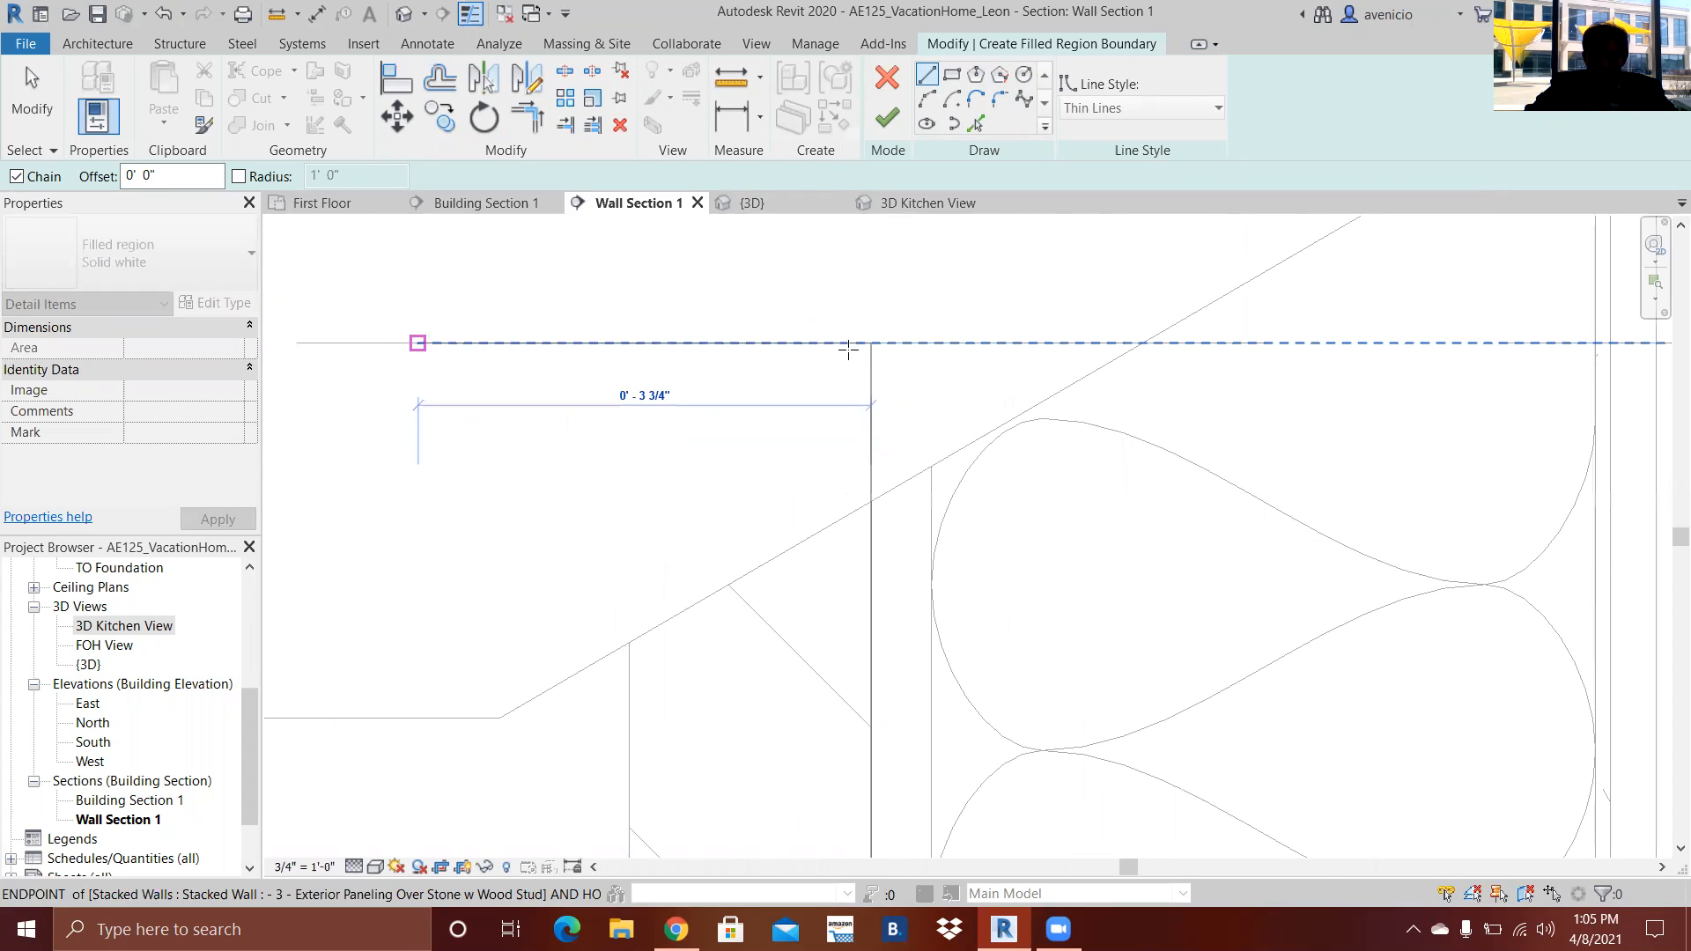
click(841, 342)
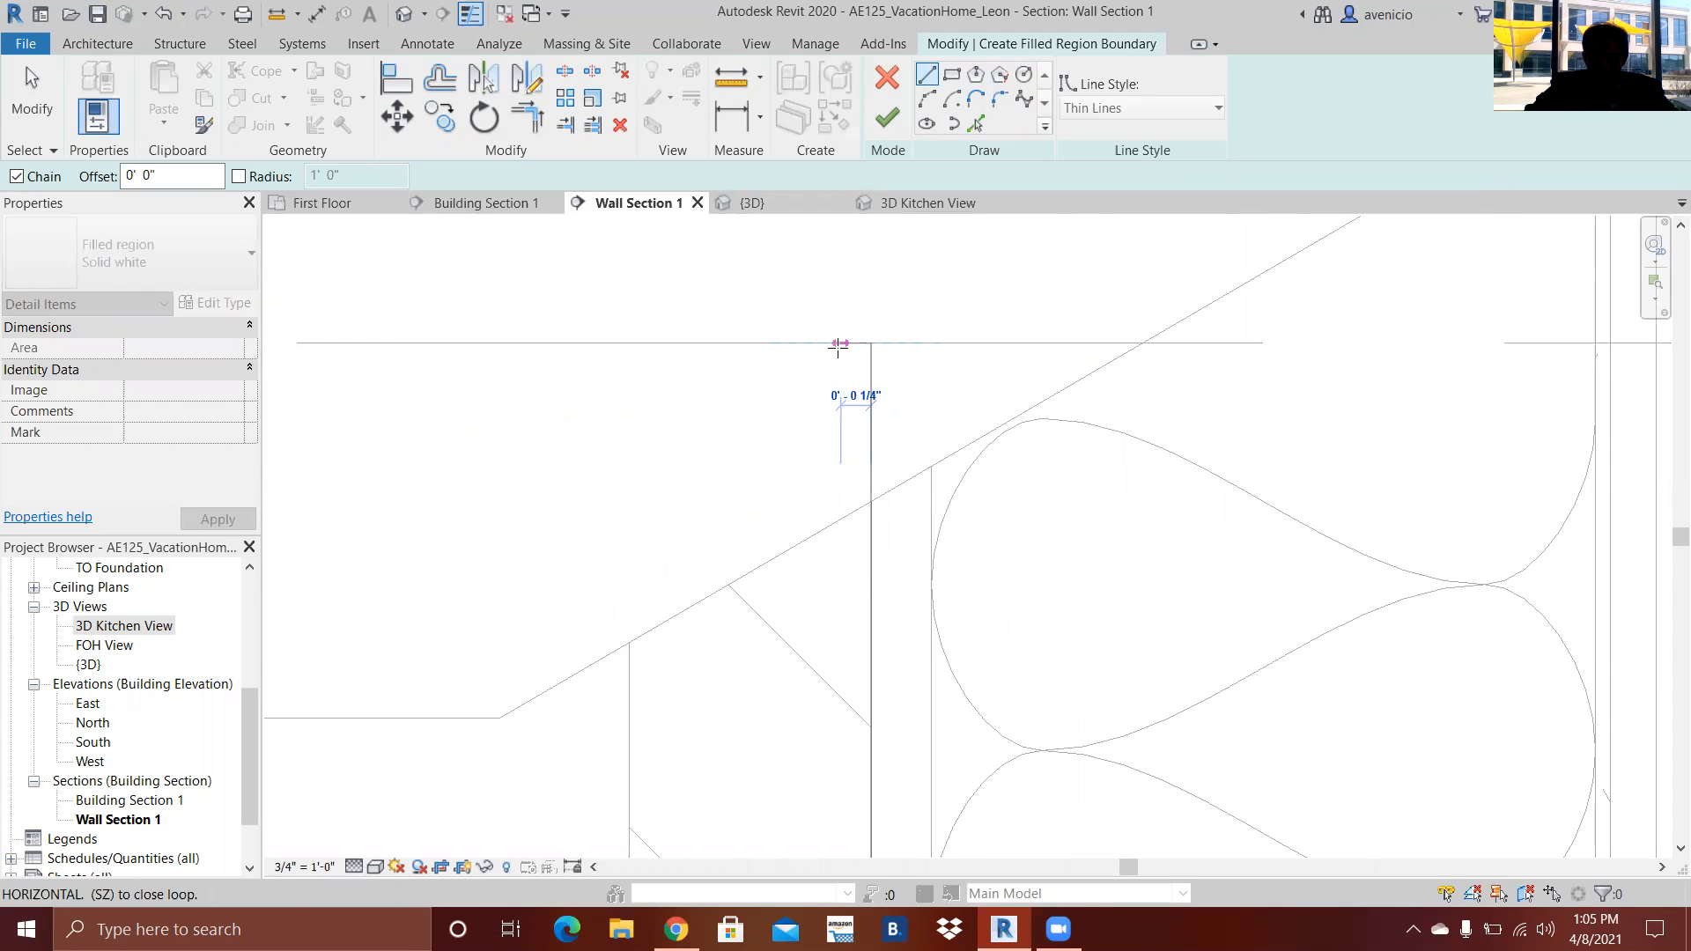
click(838, 343)
- Close the wedge outline with a slanted line down to the bottom edge's outer end and finish the filled region
scroll(844, 405, down, 2)
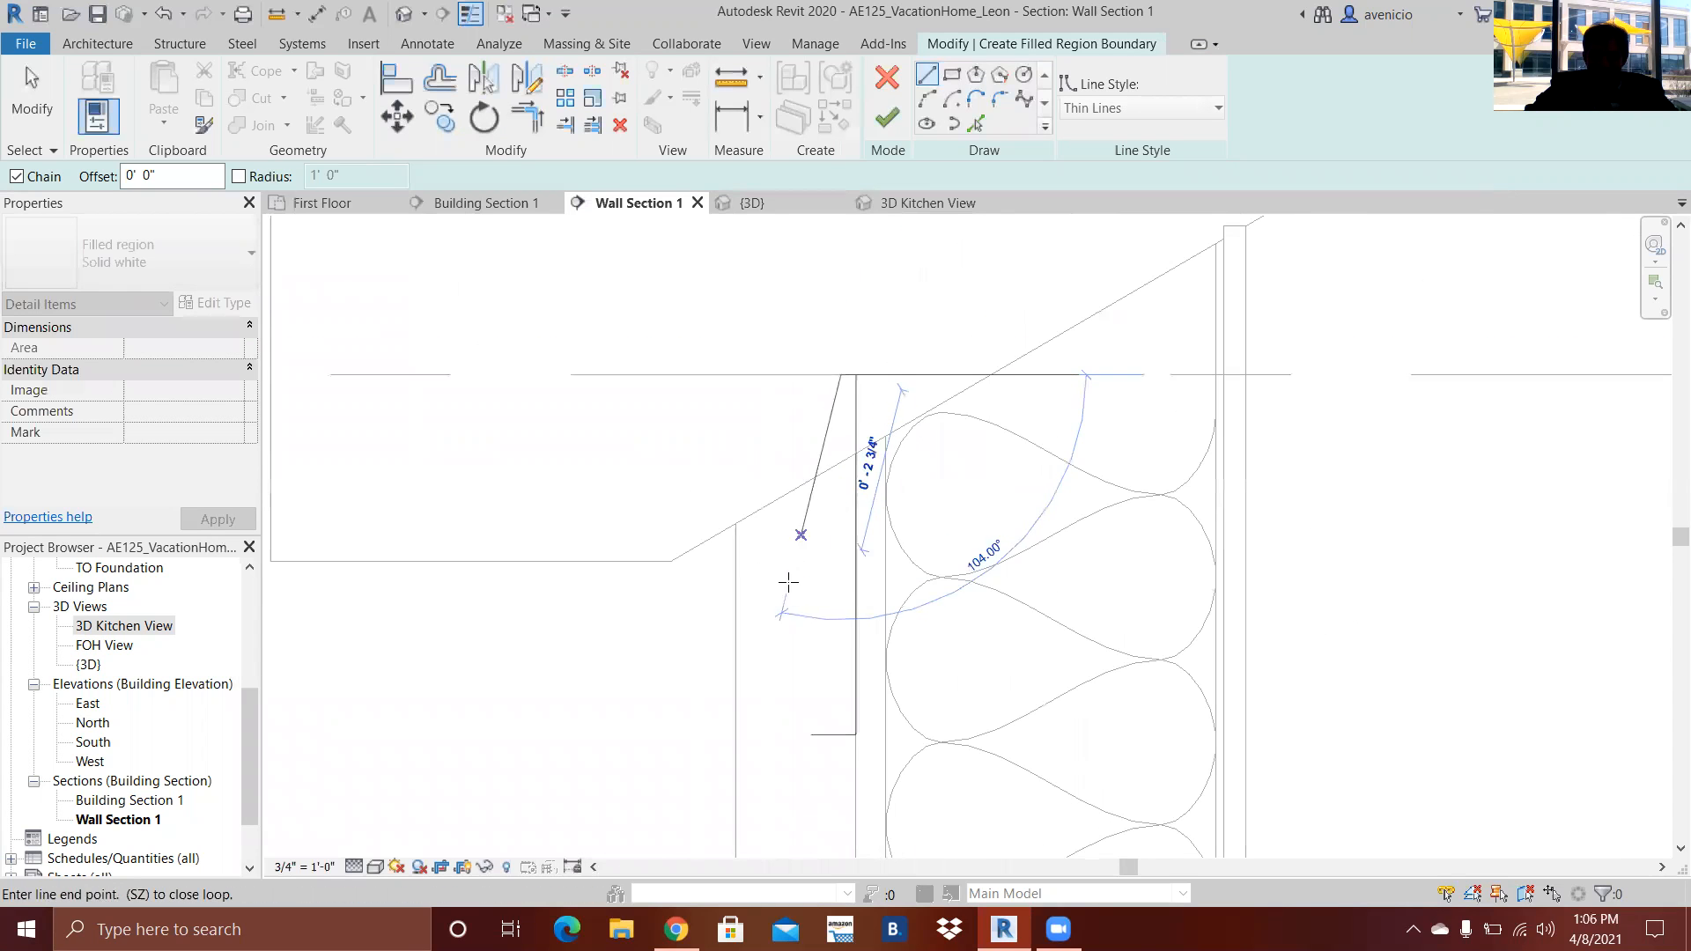
click(811, 734)
scroll(824, 343, down, 2)
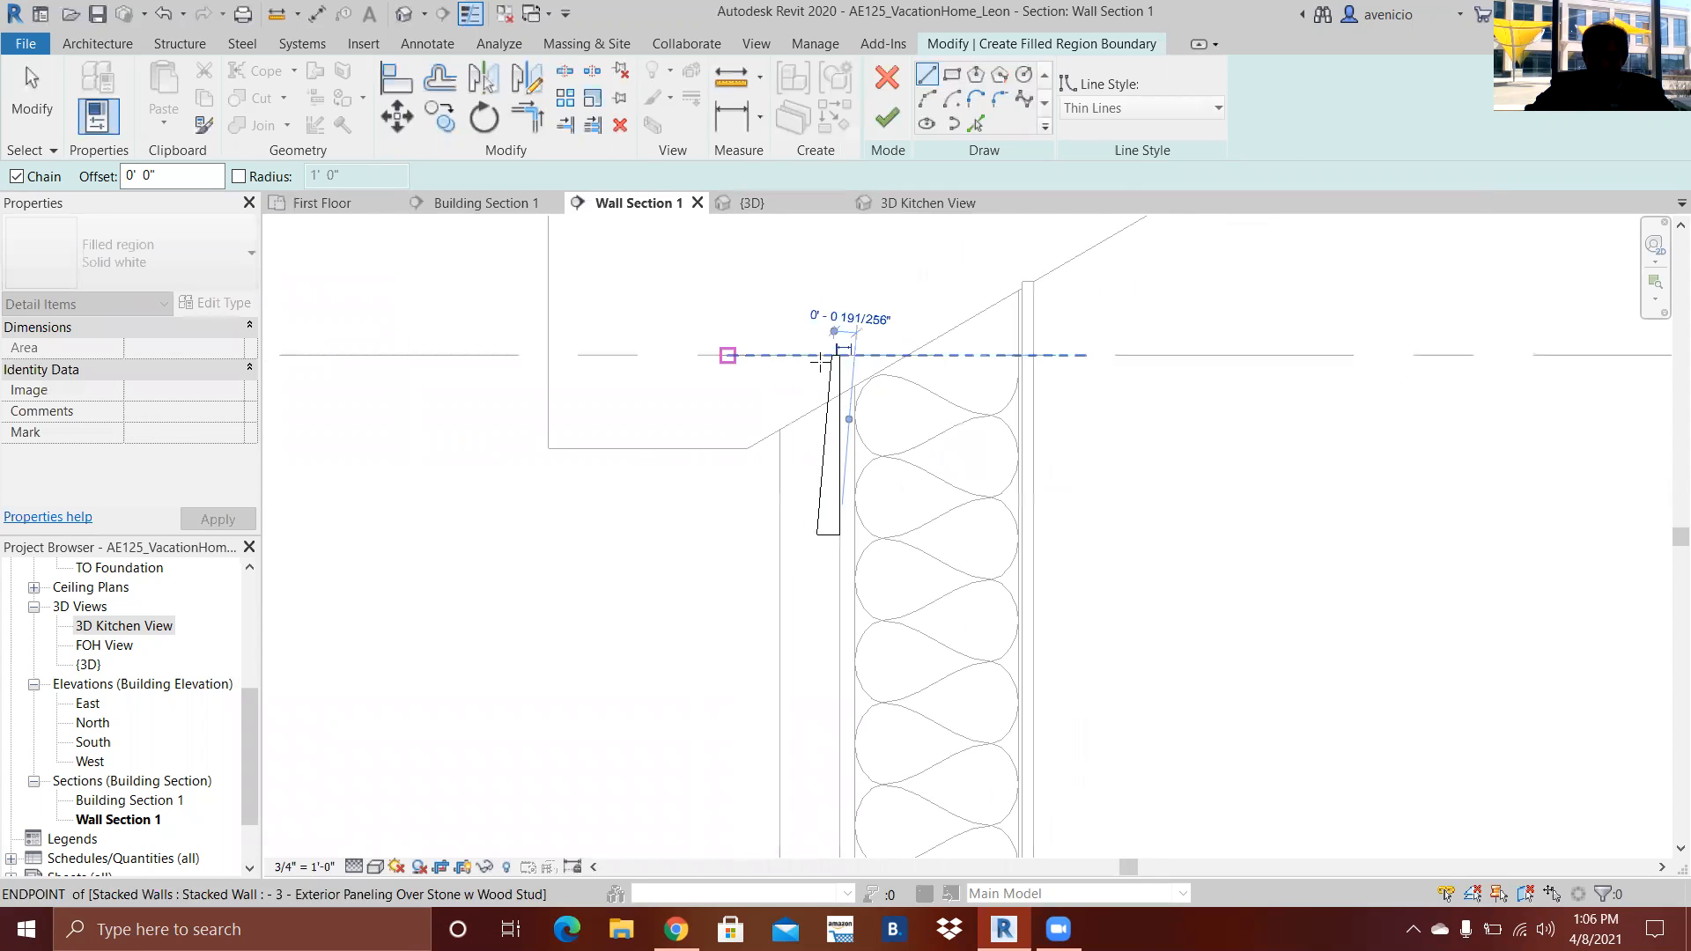
click(886, 121)
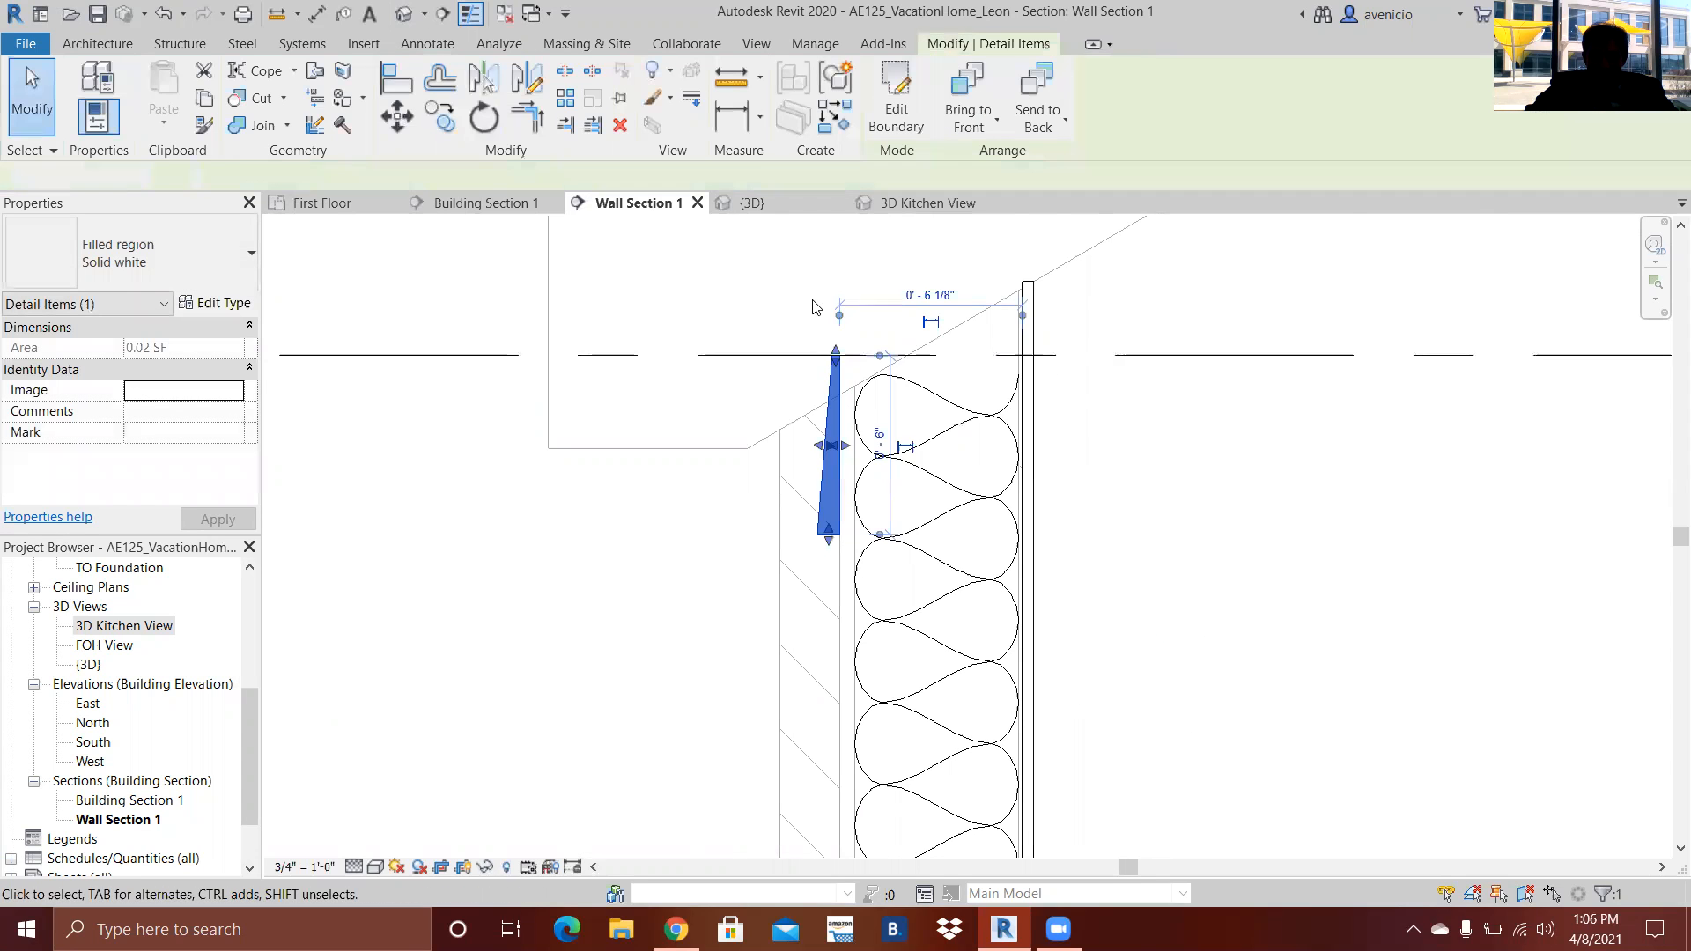
- Copy the wedge-shaped filled region down from its upper back corner to its lower back corner, stacking it beneath the original
scroll(810, 349, down, 1)
click(811, 349)
click(828, 370)
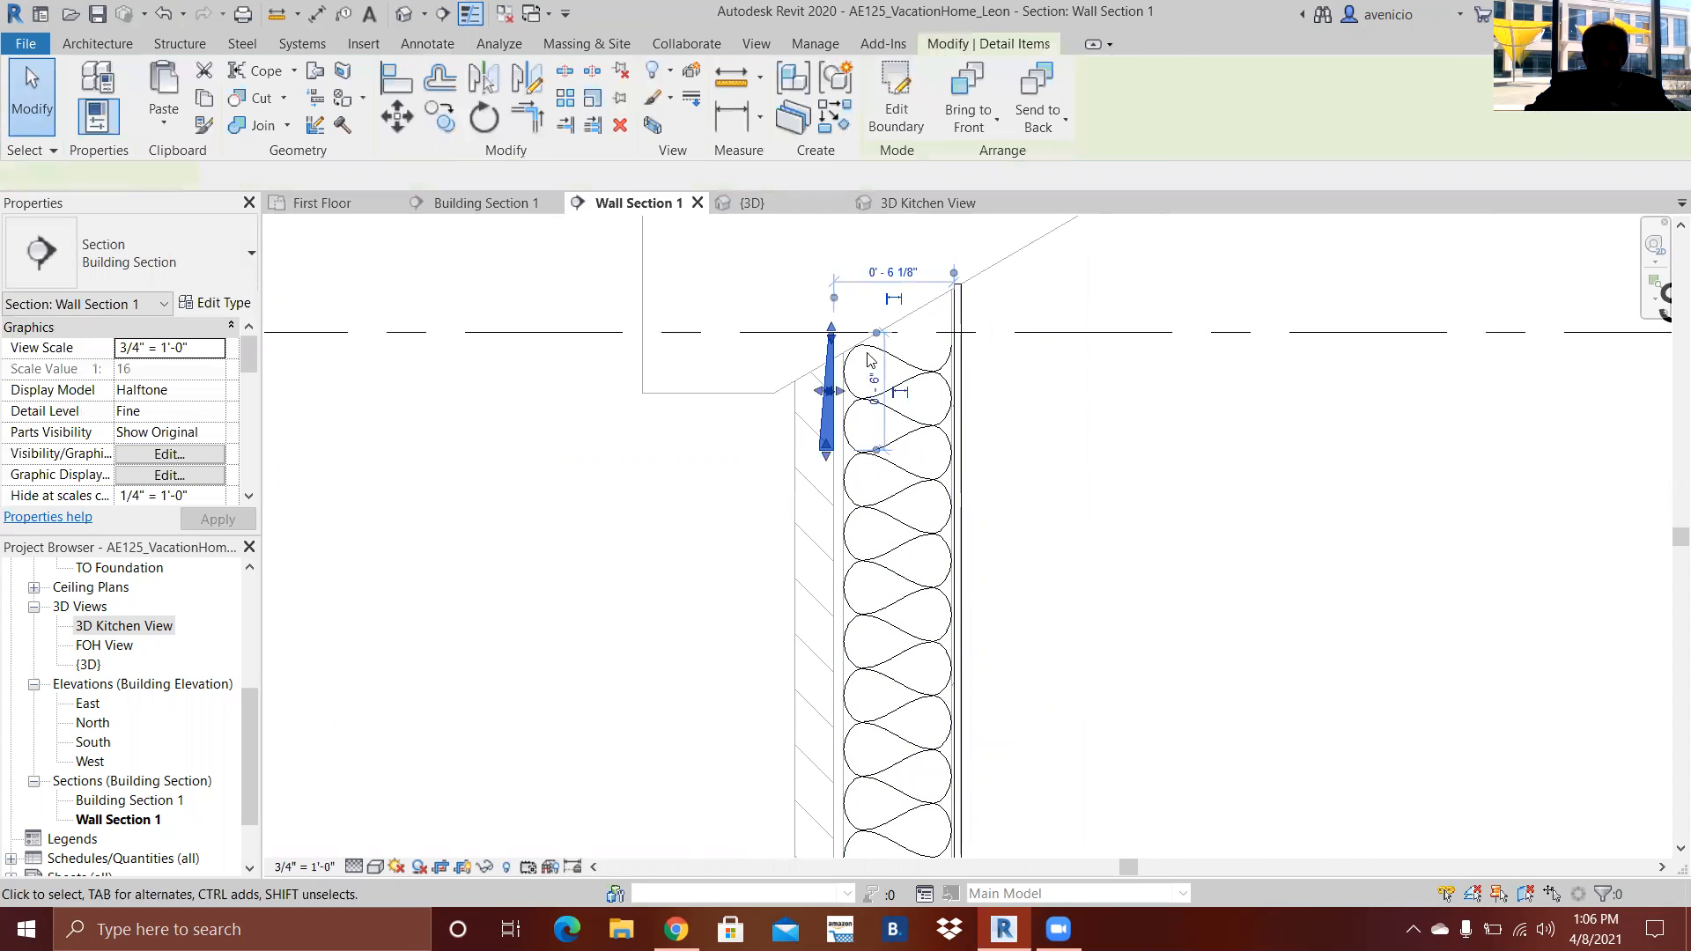
scroll(823, 352, up, 2)
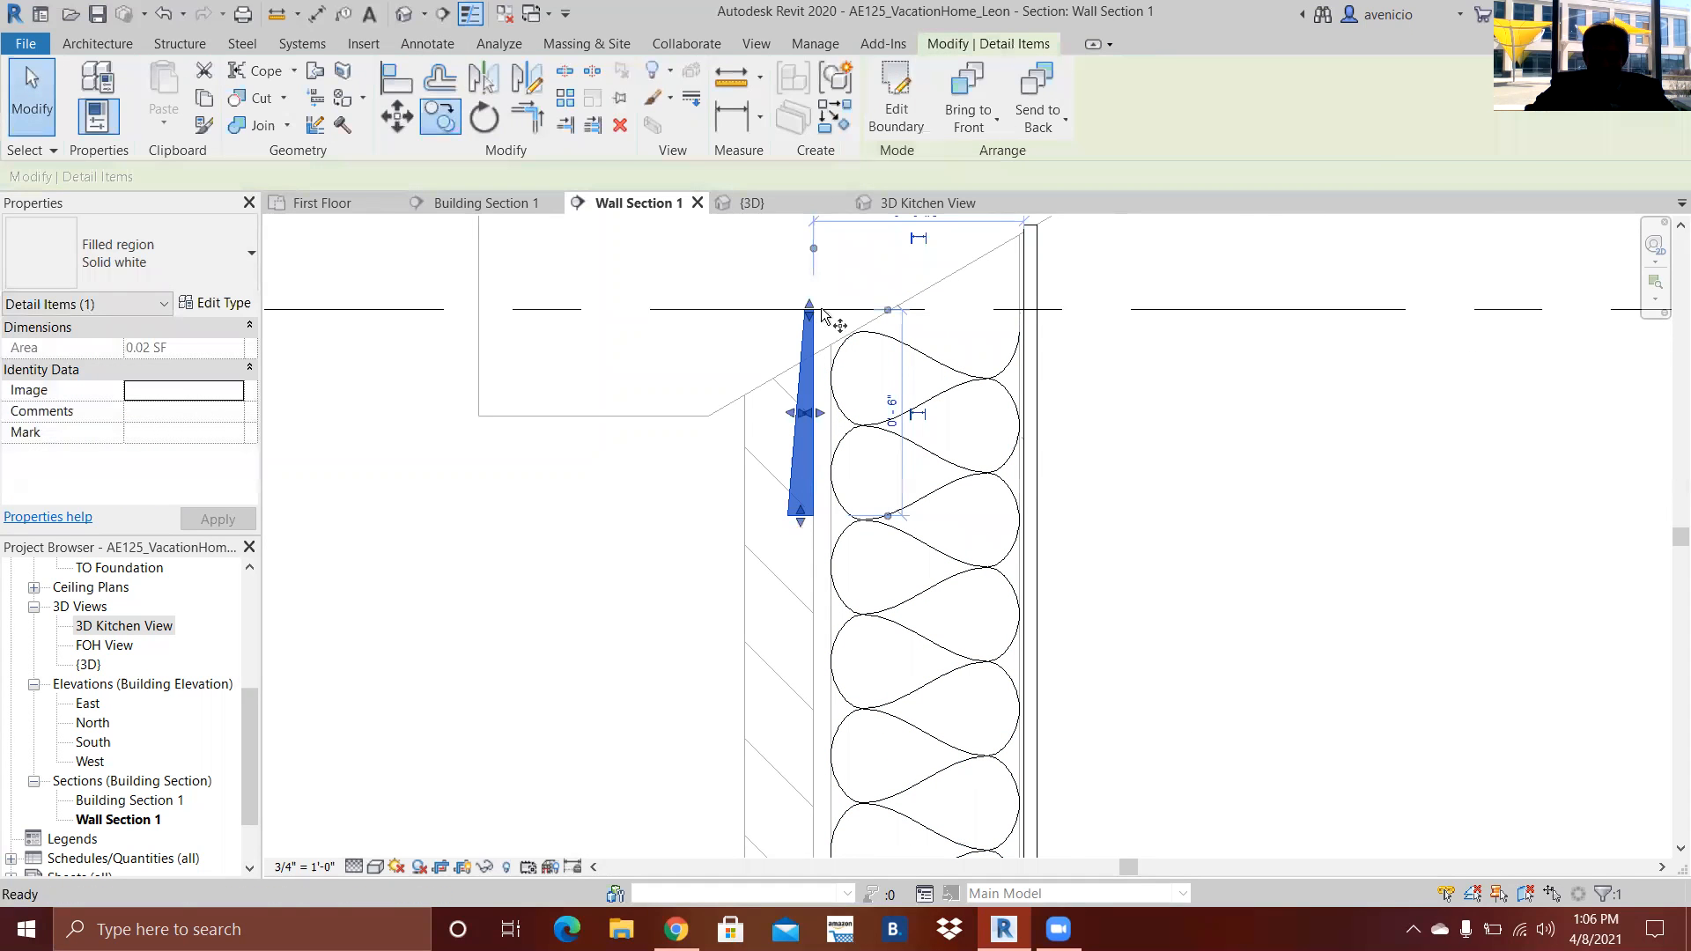
key(c)
key(o)
scroll(811, 315, up, 3)
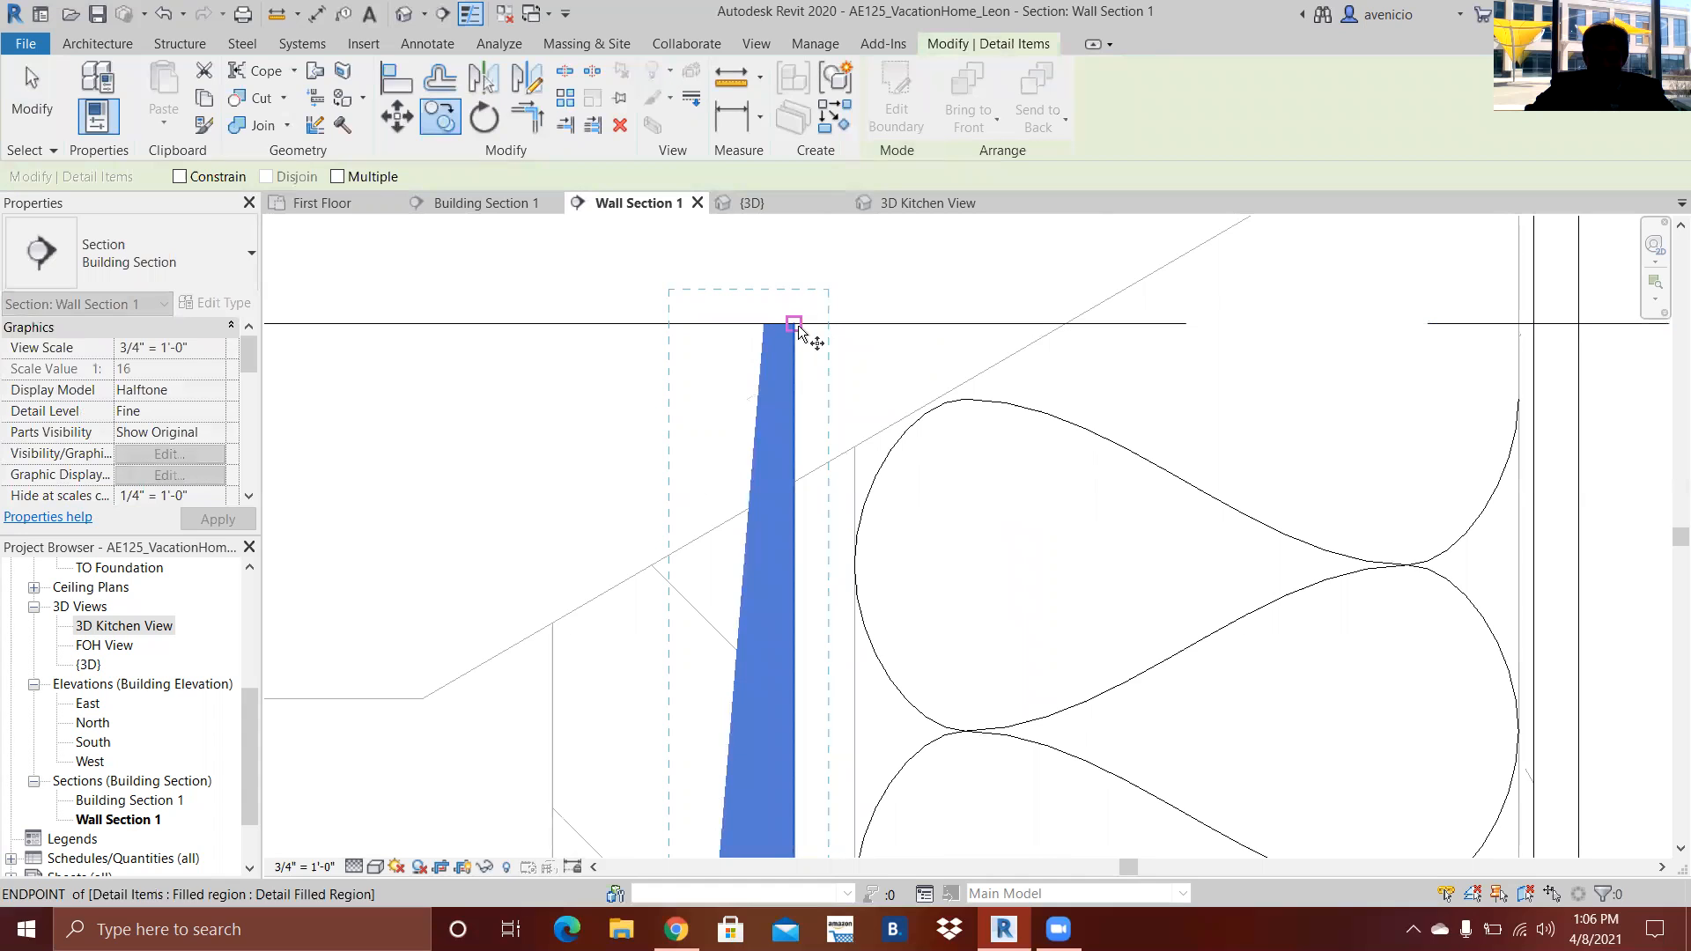
click(795, 324)
scroll(789, 538, down, 3)
scroll(793, 652, up, 3)
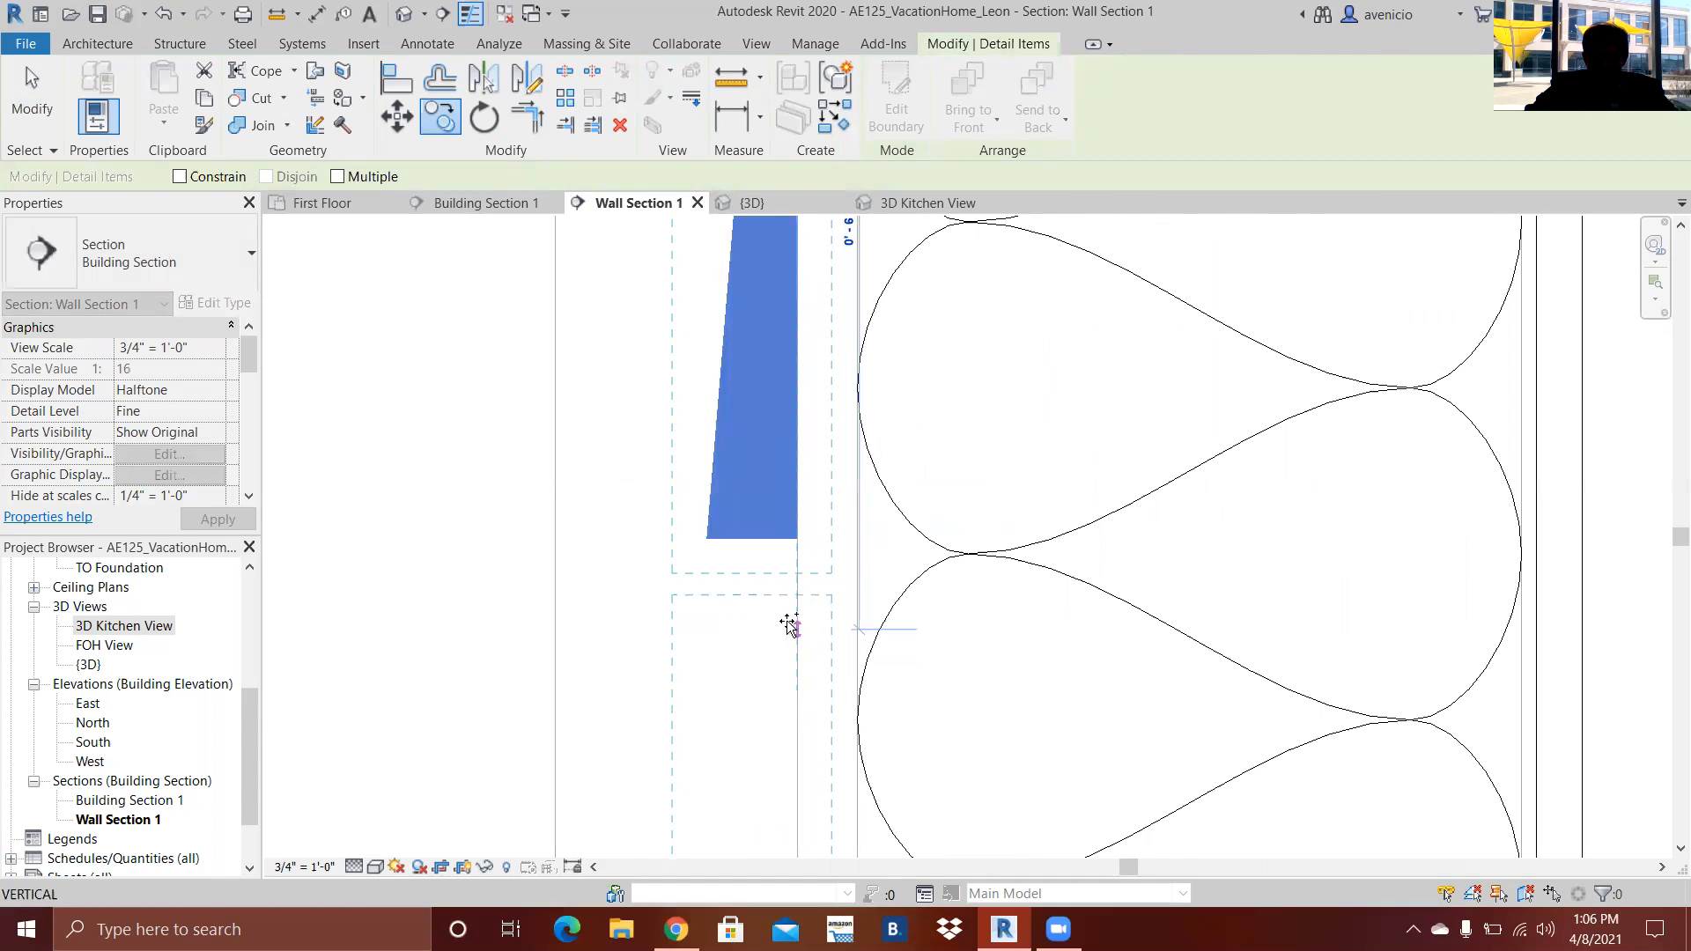
click(797, 538)
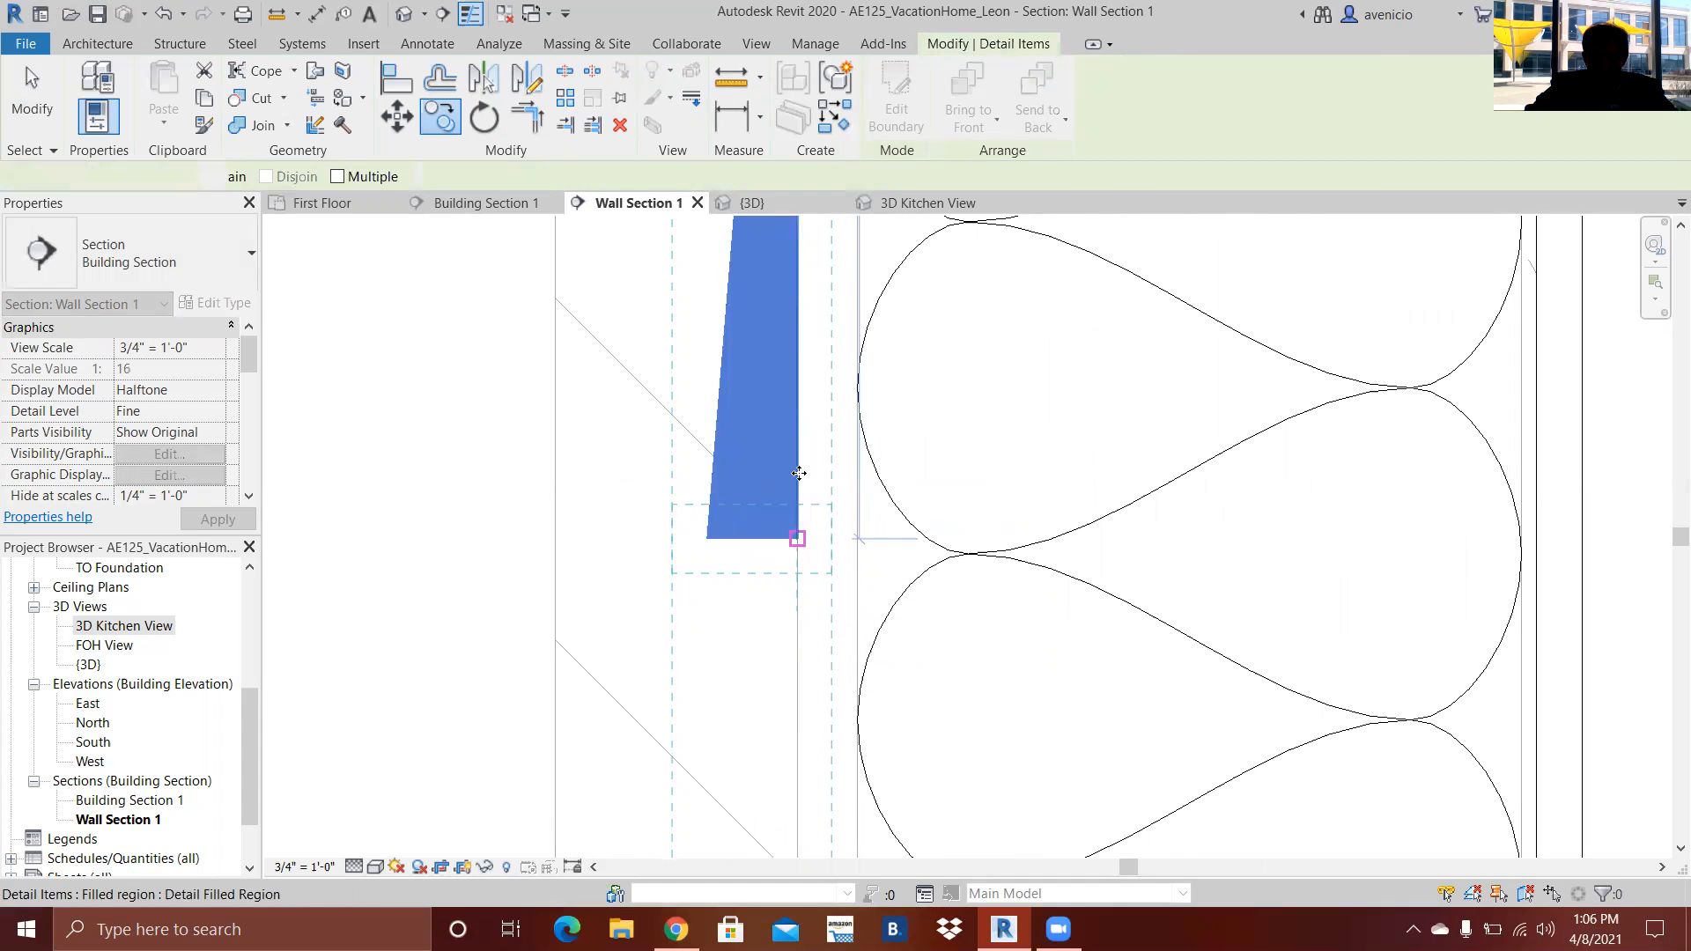
- Copy the second wedge 6" straight down to its lower back corner with constrained movement enabled
scroll(798, 473, down, 3)
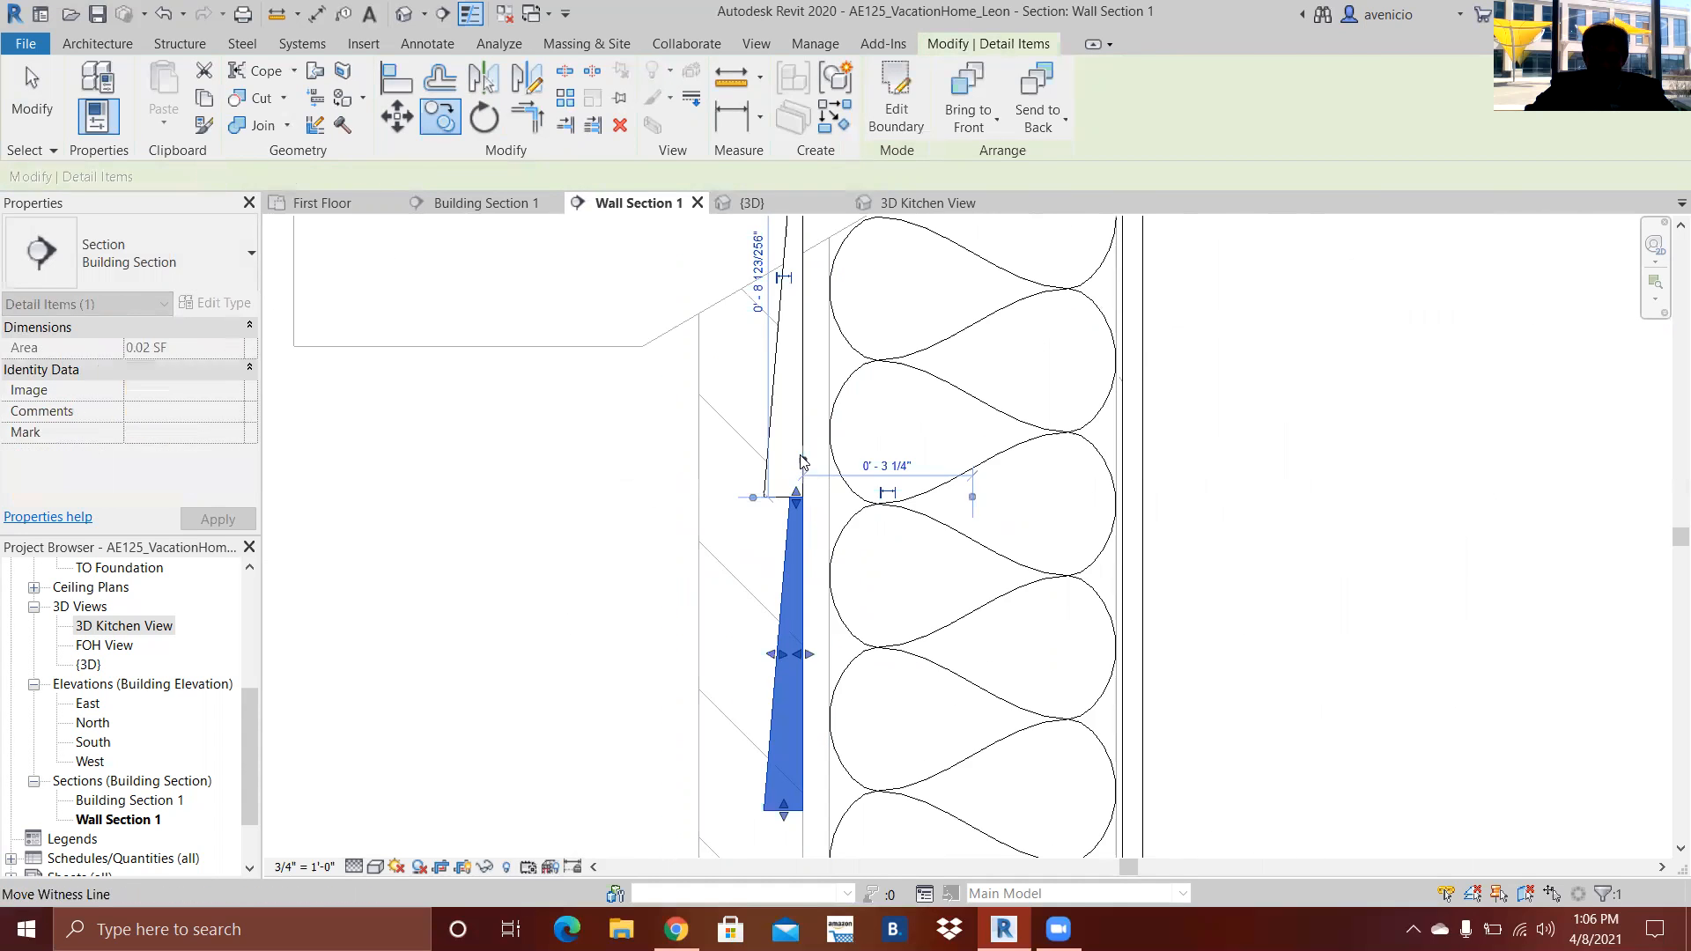
click(441, 119)
click(185, 178)
click(790, 496)
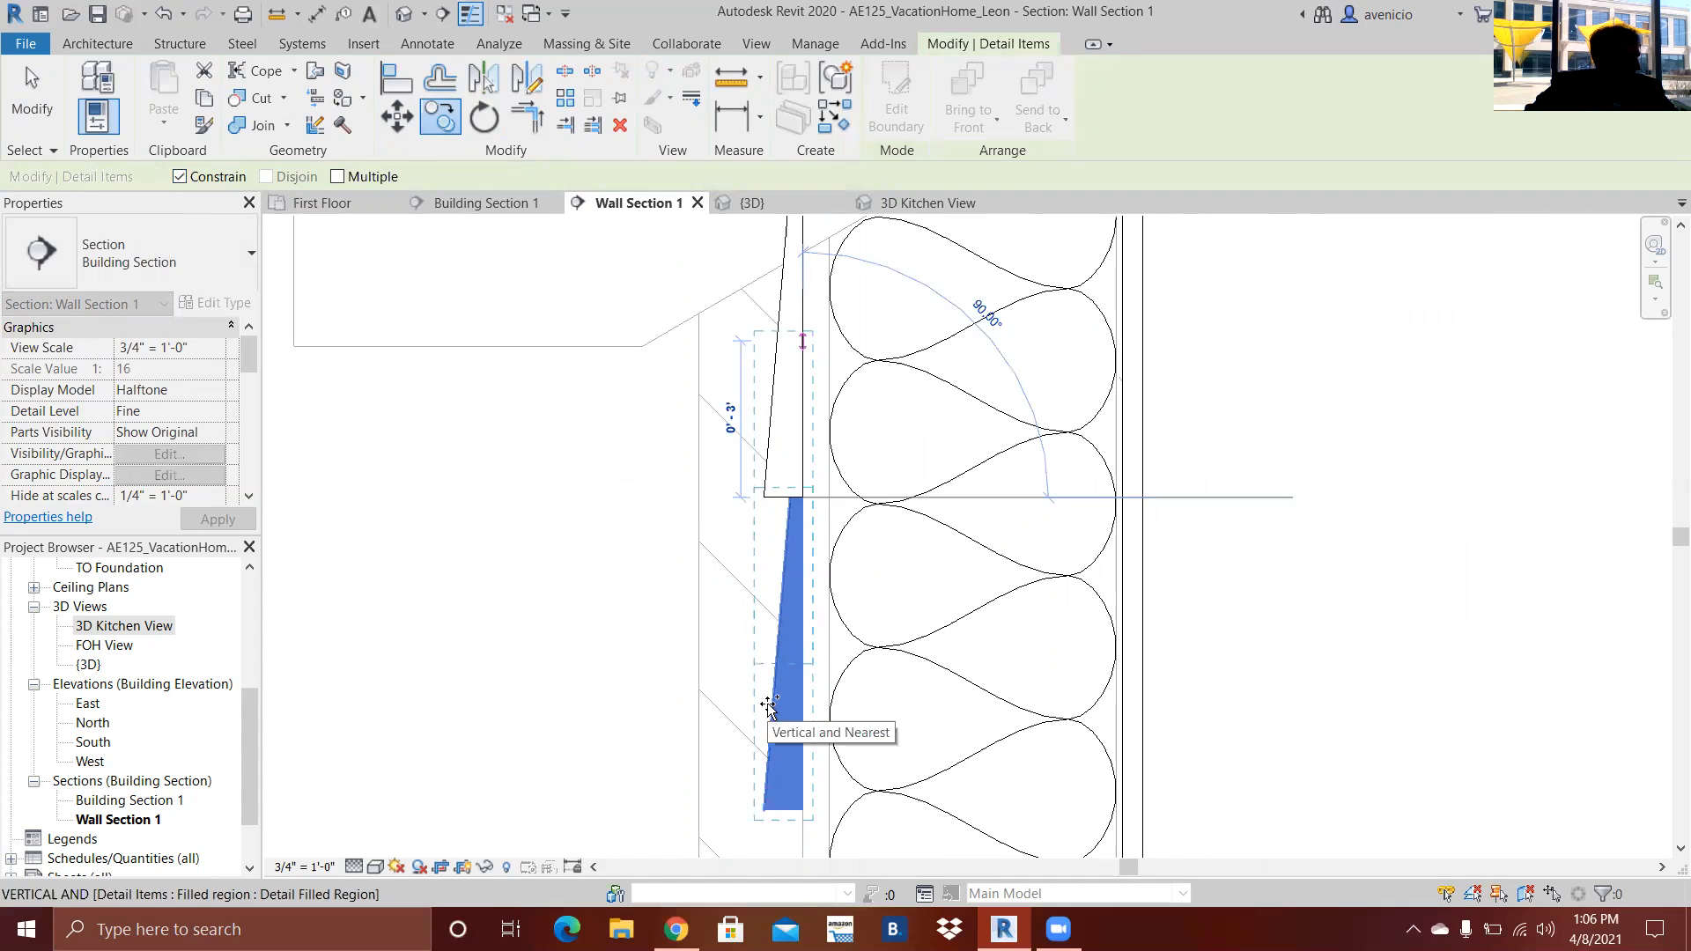
scroll(810, 470, down, 2)
scroll(792, 661, up, 2)
scroll(798, 650, up, 2)
click(836, 588)
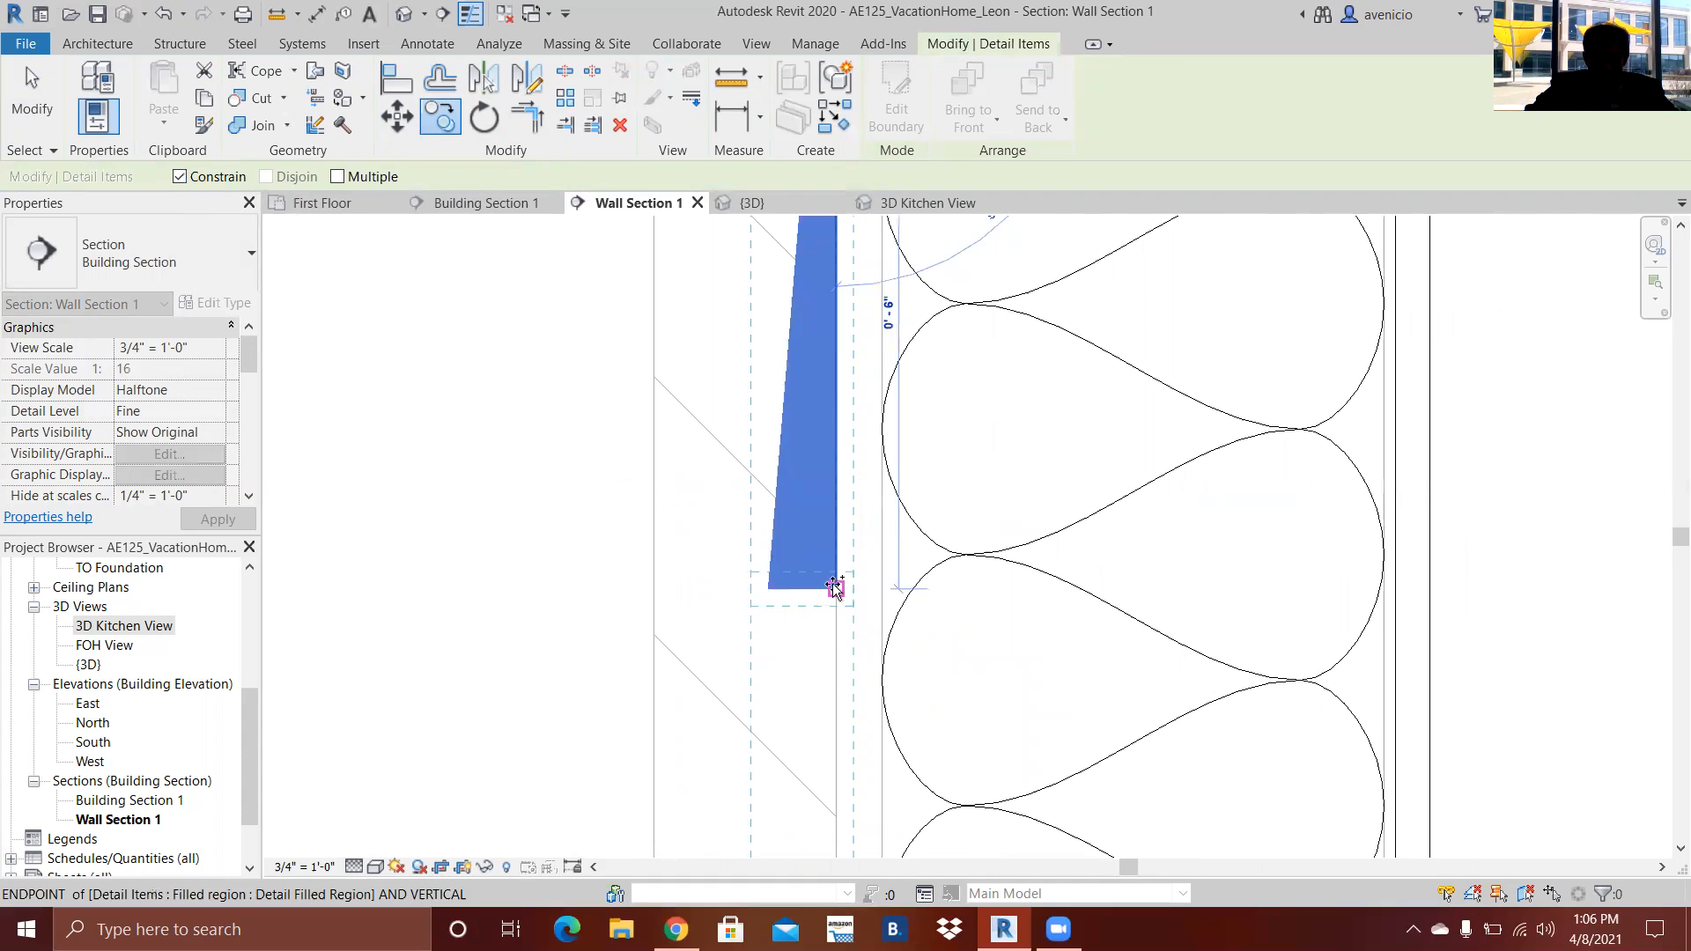
- Copy the lowest wedge from its upper back corner to its lower back corner to add another siding board directly beneath it
scroll(816, 370, down, 3)
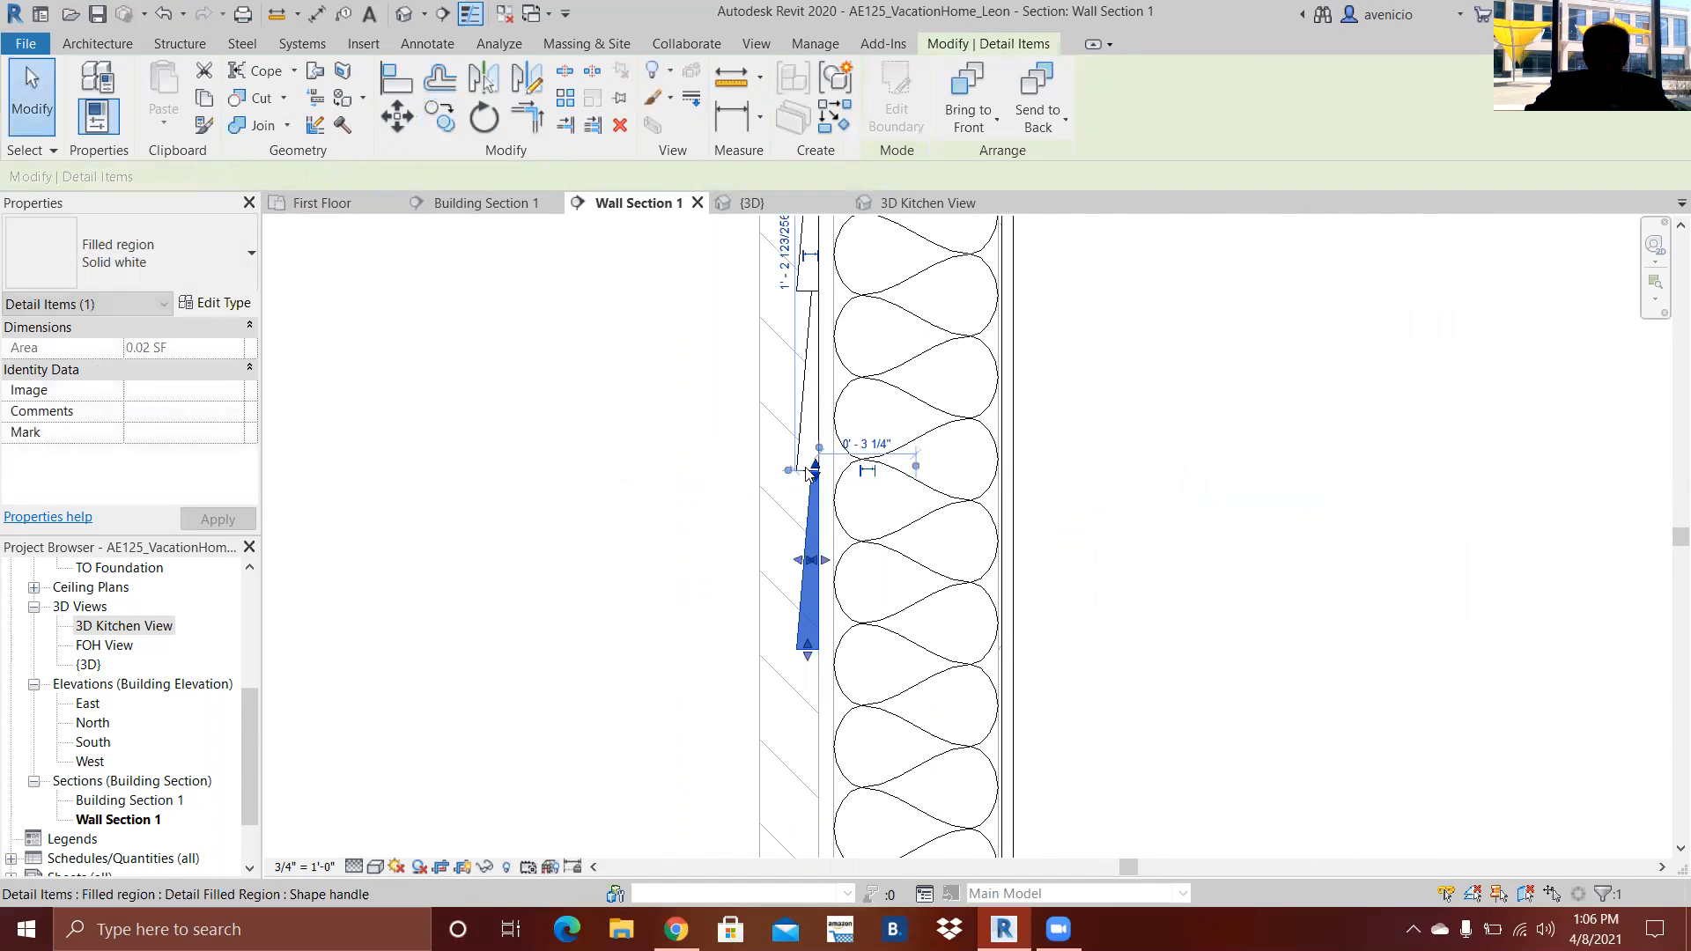
click(441, 114)
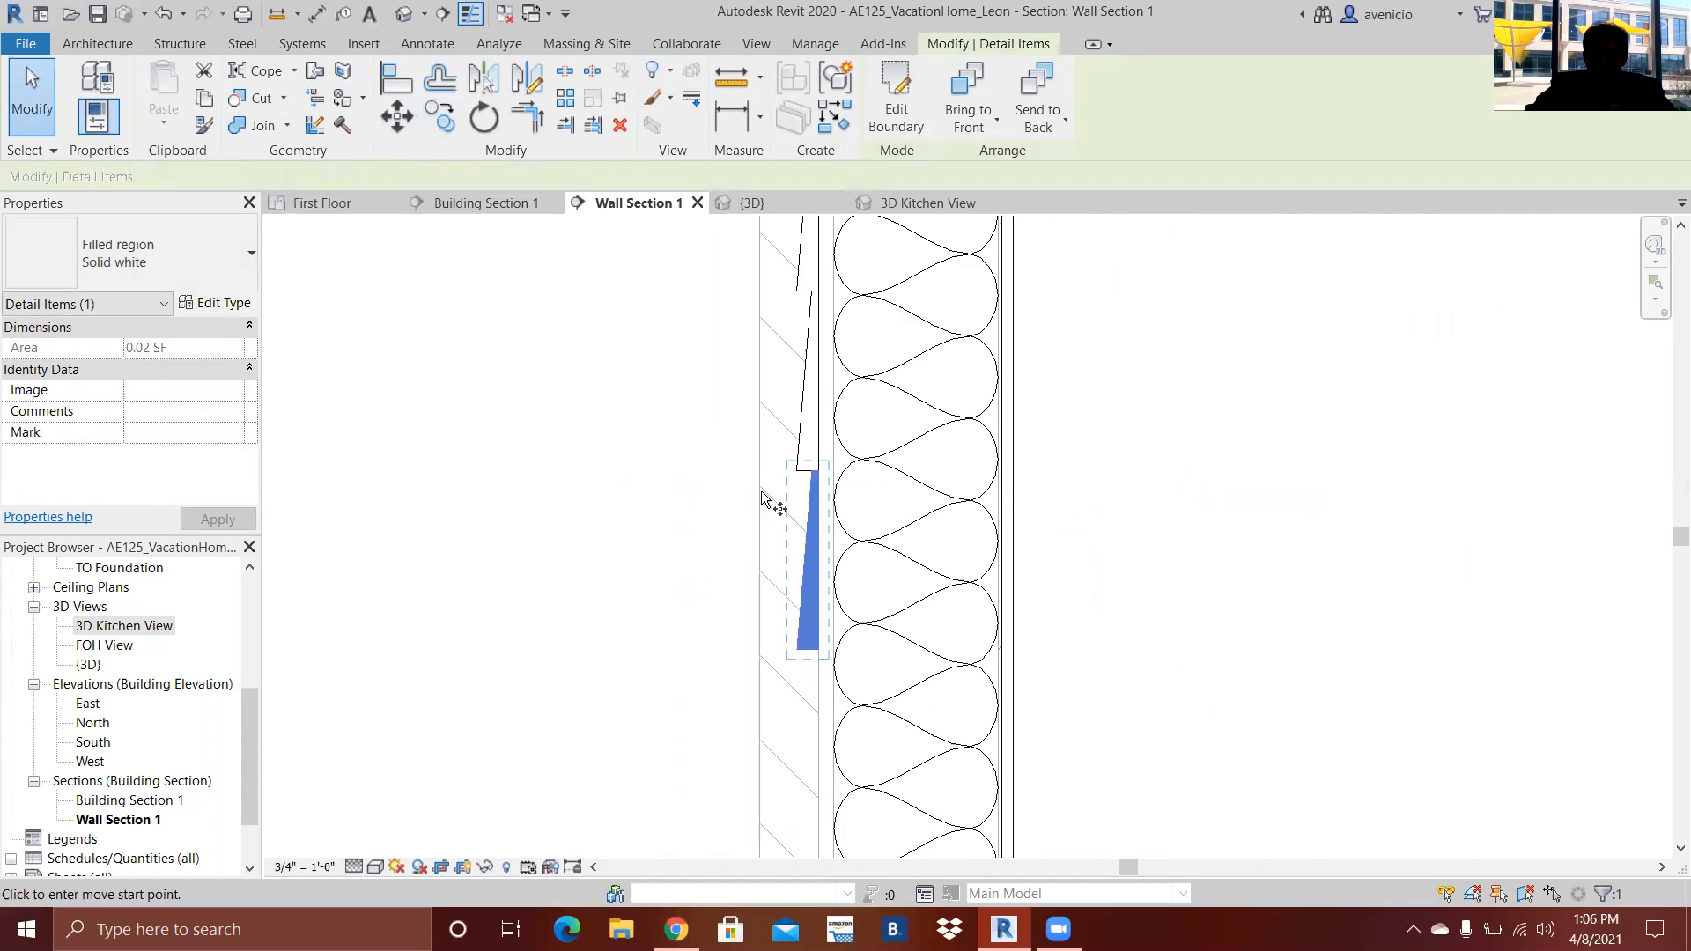
scroll(849, 473, up, 1)
click(836, 464)
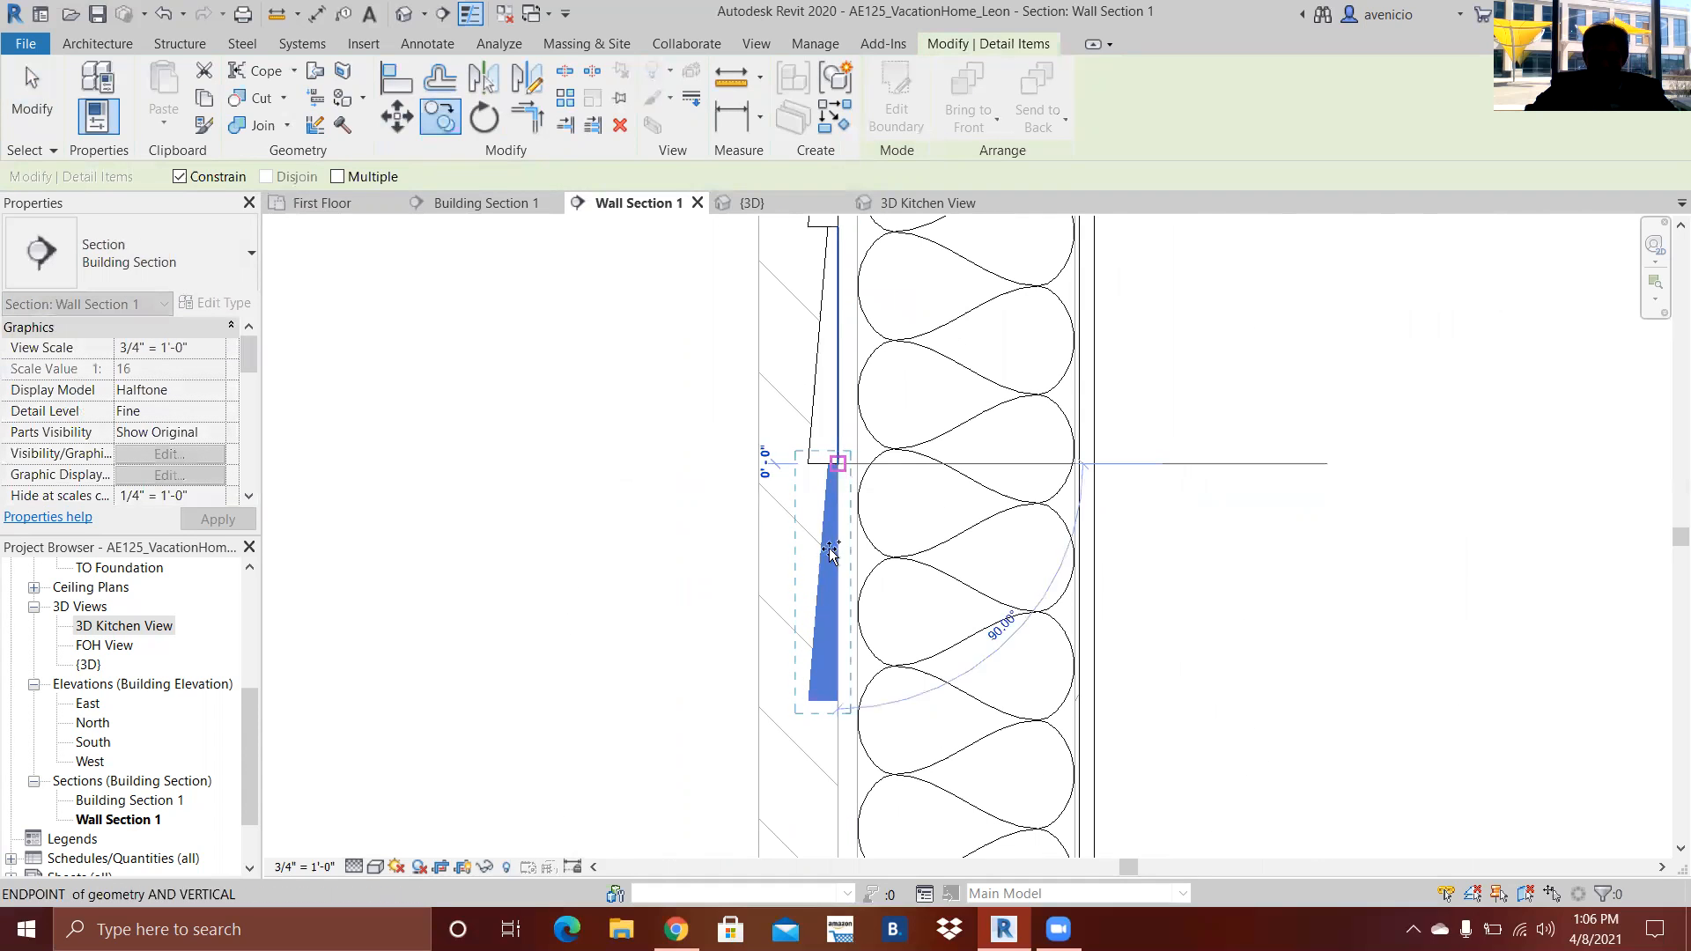
click(838, 700)
key(Escape)
scroll(616, 396, down, 3)
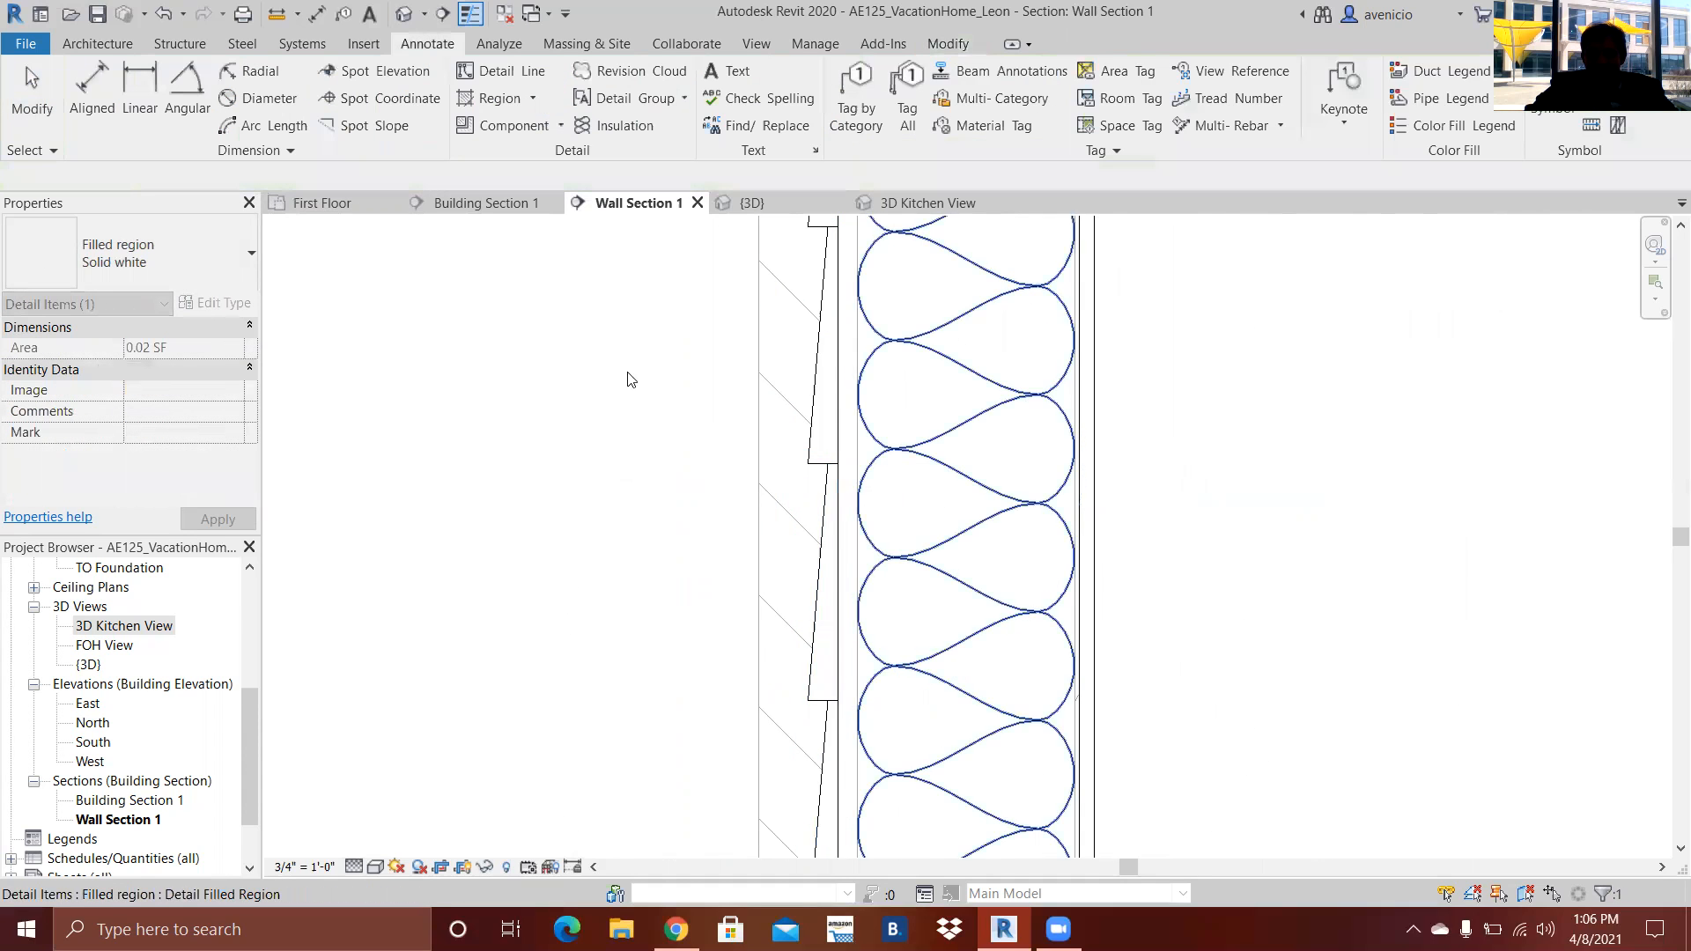
scroll(581, 480, down, 2)
scroll(650, 472, down, 1)
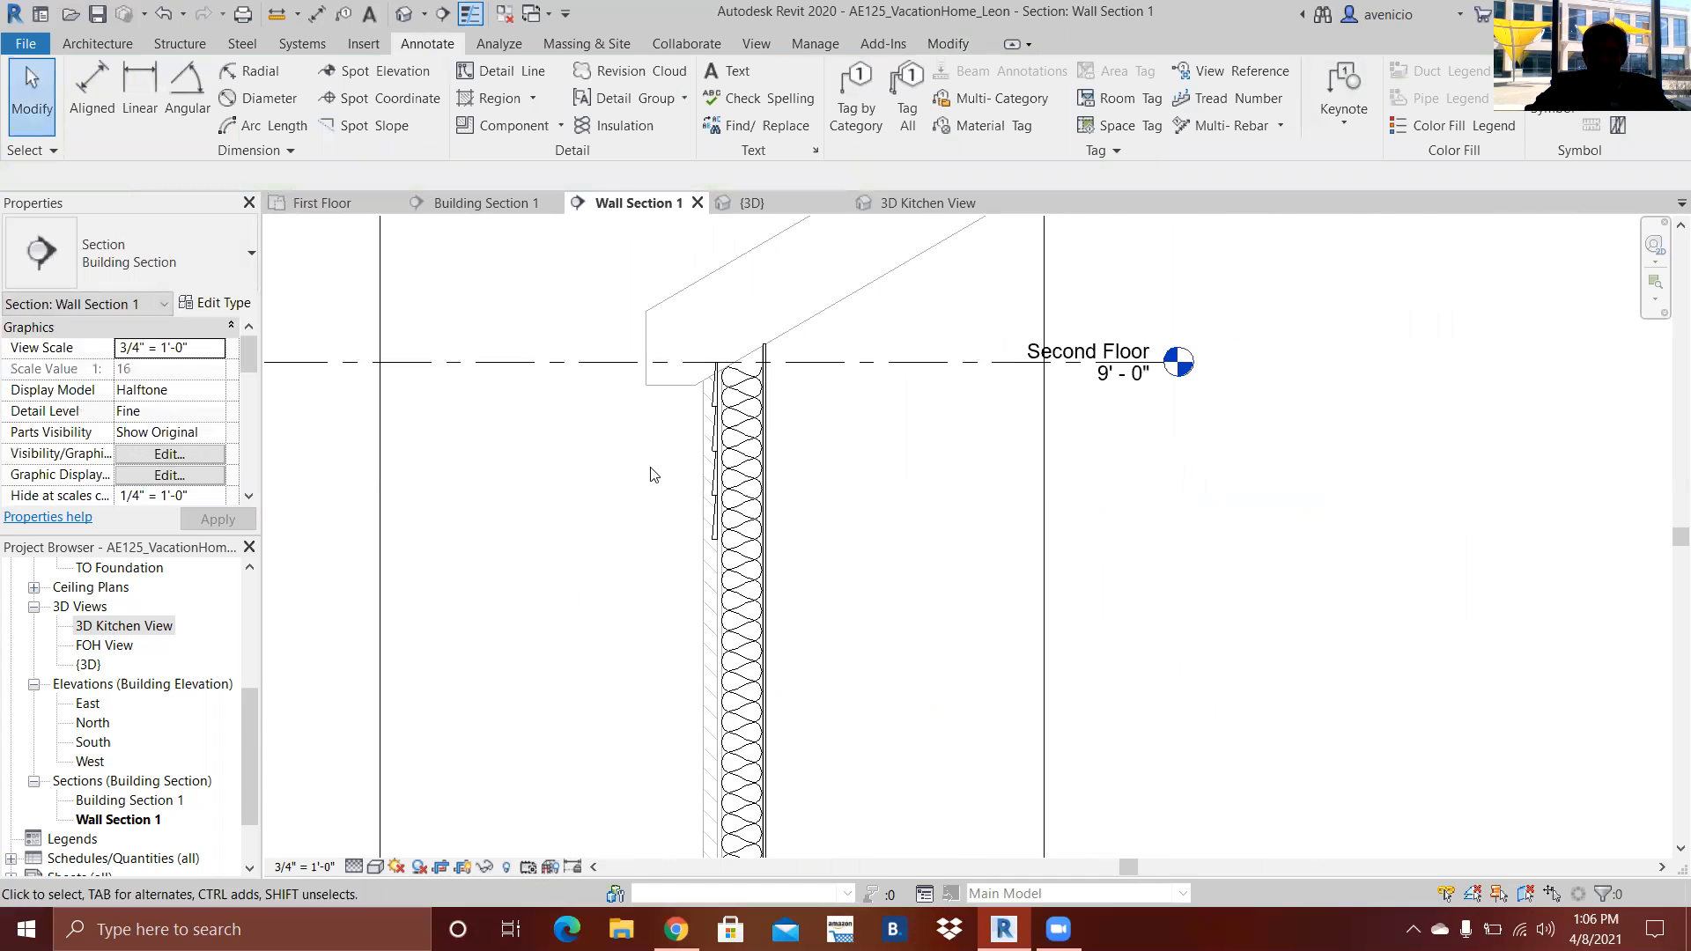
scroll(714, 445, up, 2)
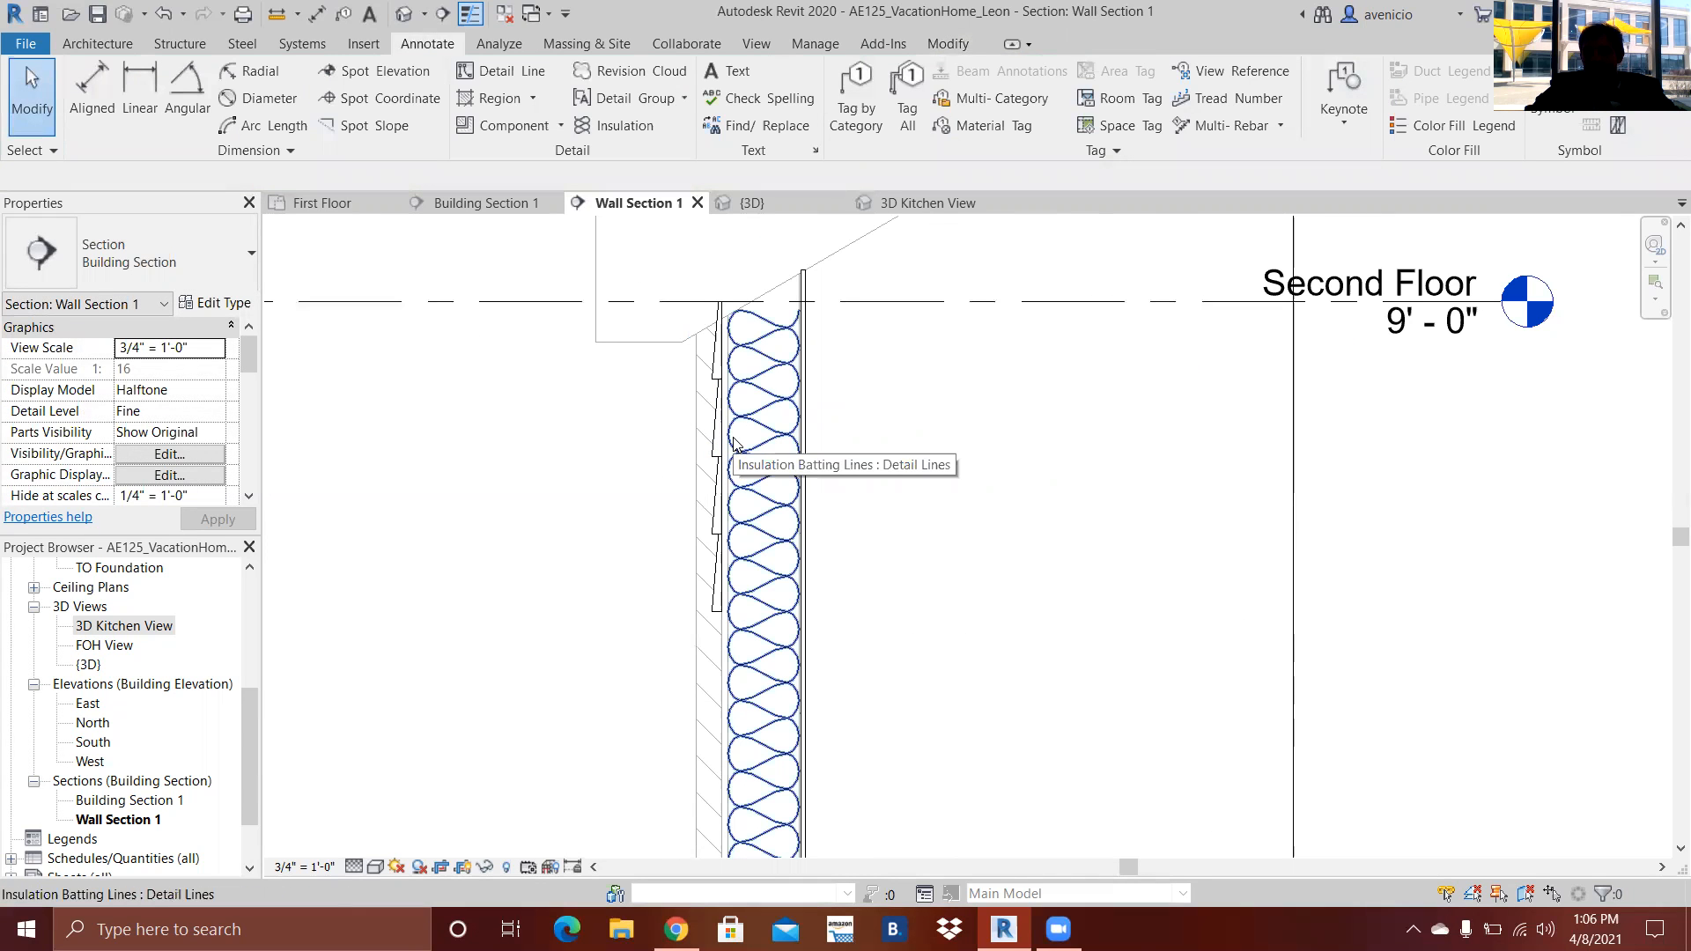
scroll(734, 443, down, 1)
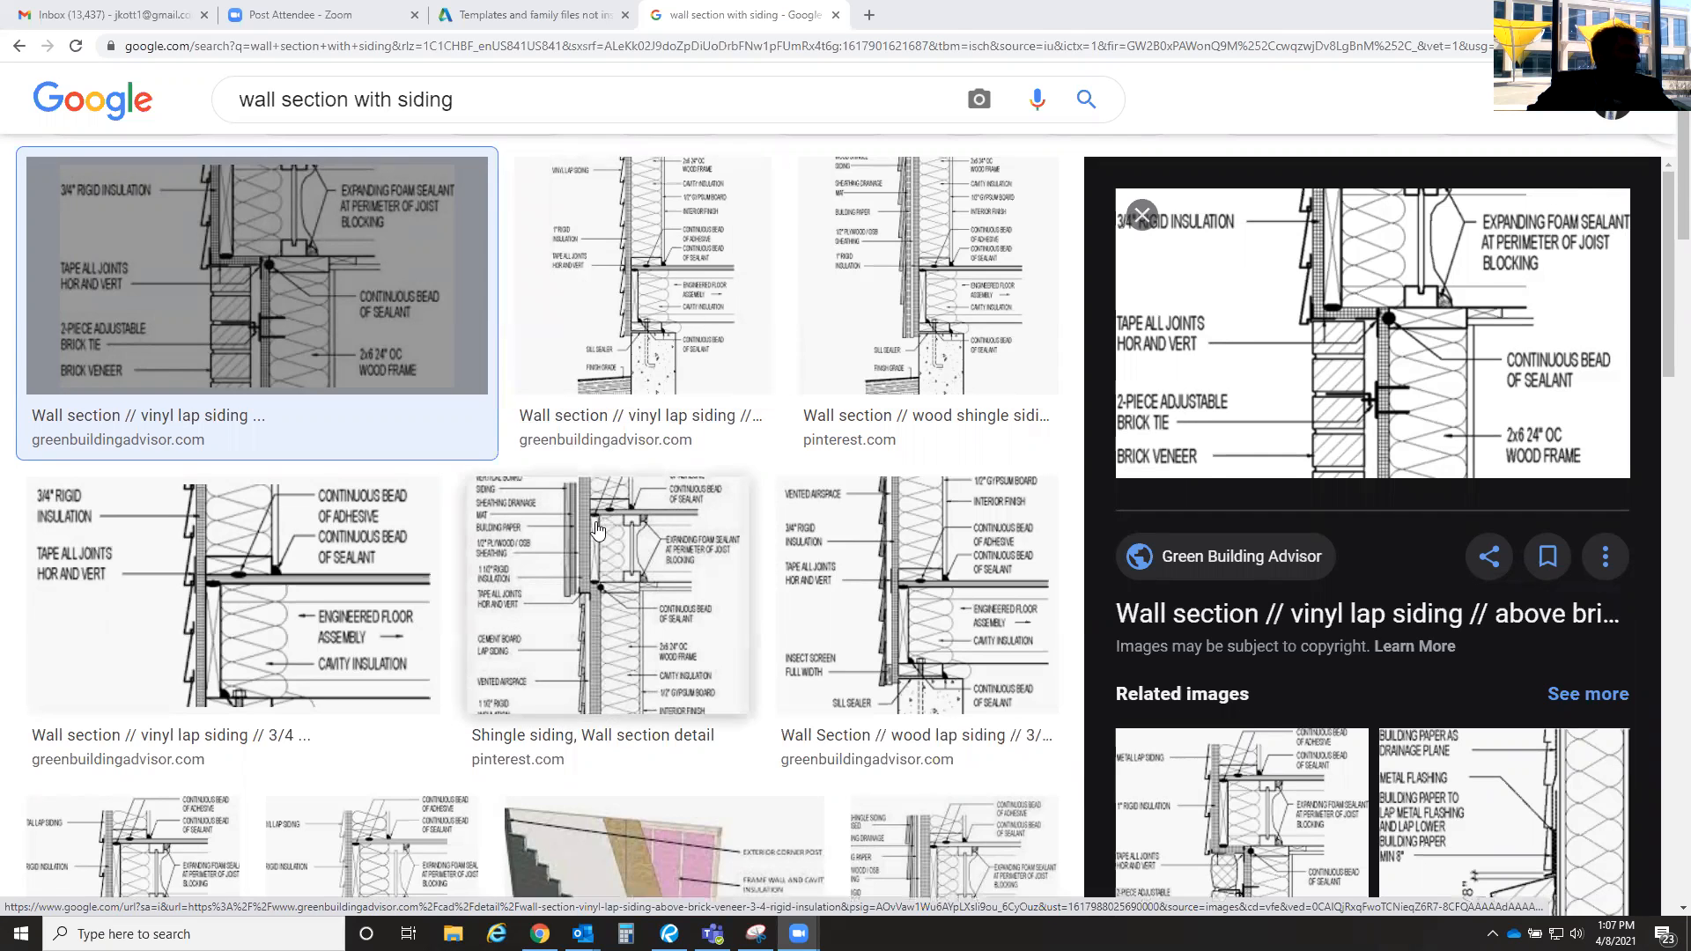
- Examine the wall section with siding image results, enlarging the metal lap siding detail and the Masonry Veneer Flashing detail
scroll(597, 530, down, 2)
scroll(598, 529, down, 1)
click(133, 687)
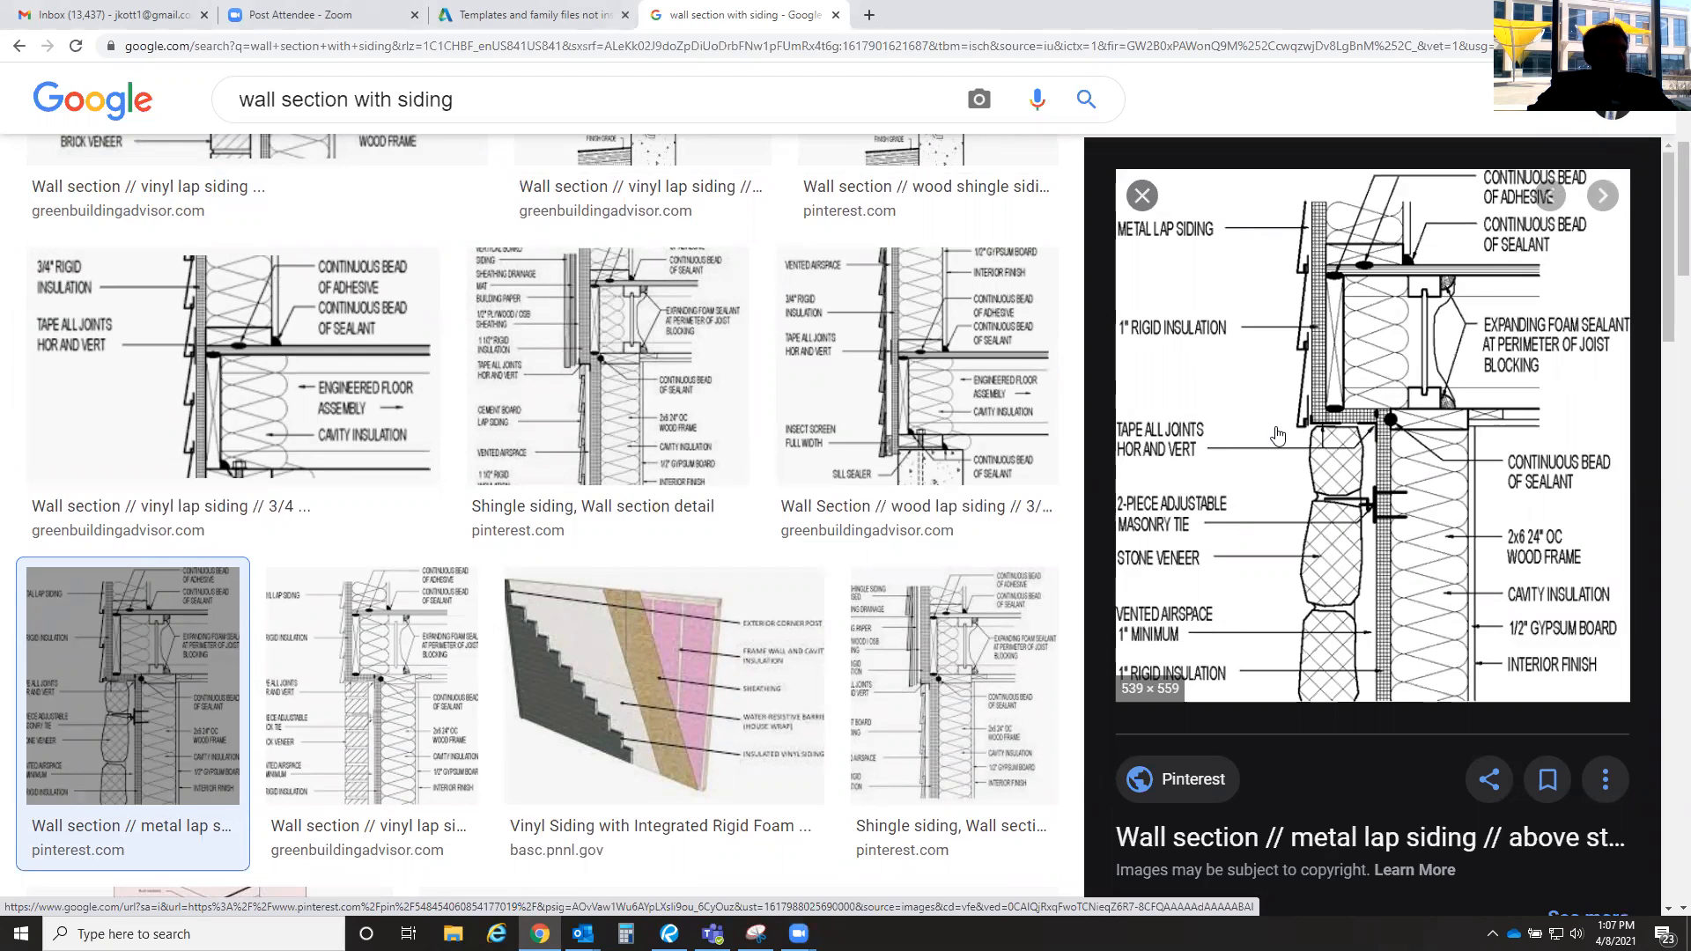
scroll(793, 511, down, 3)
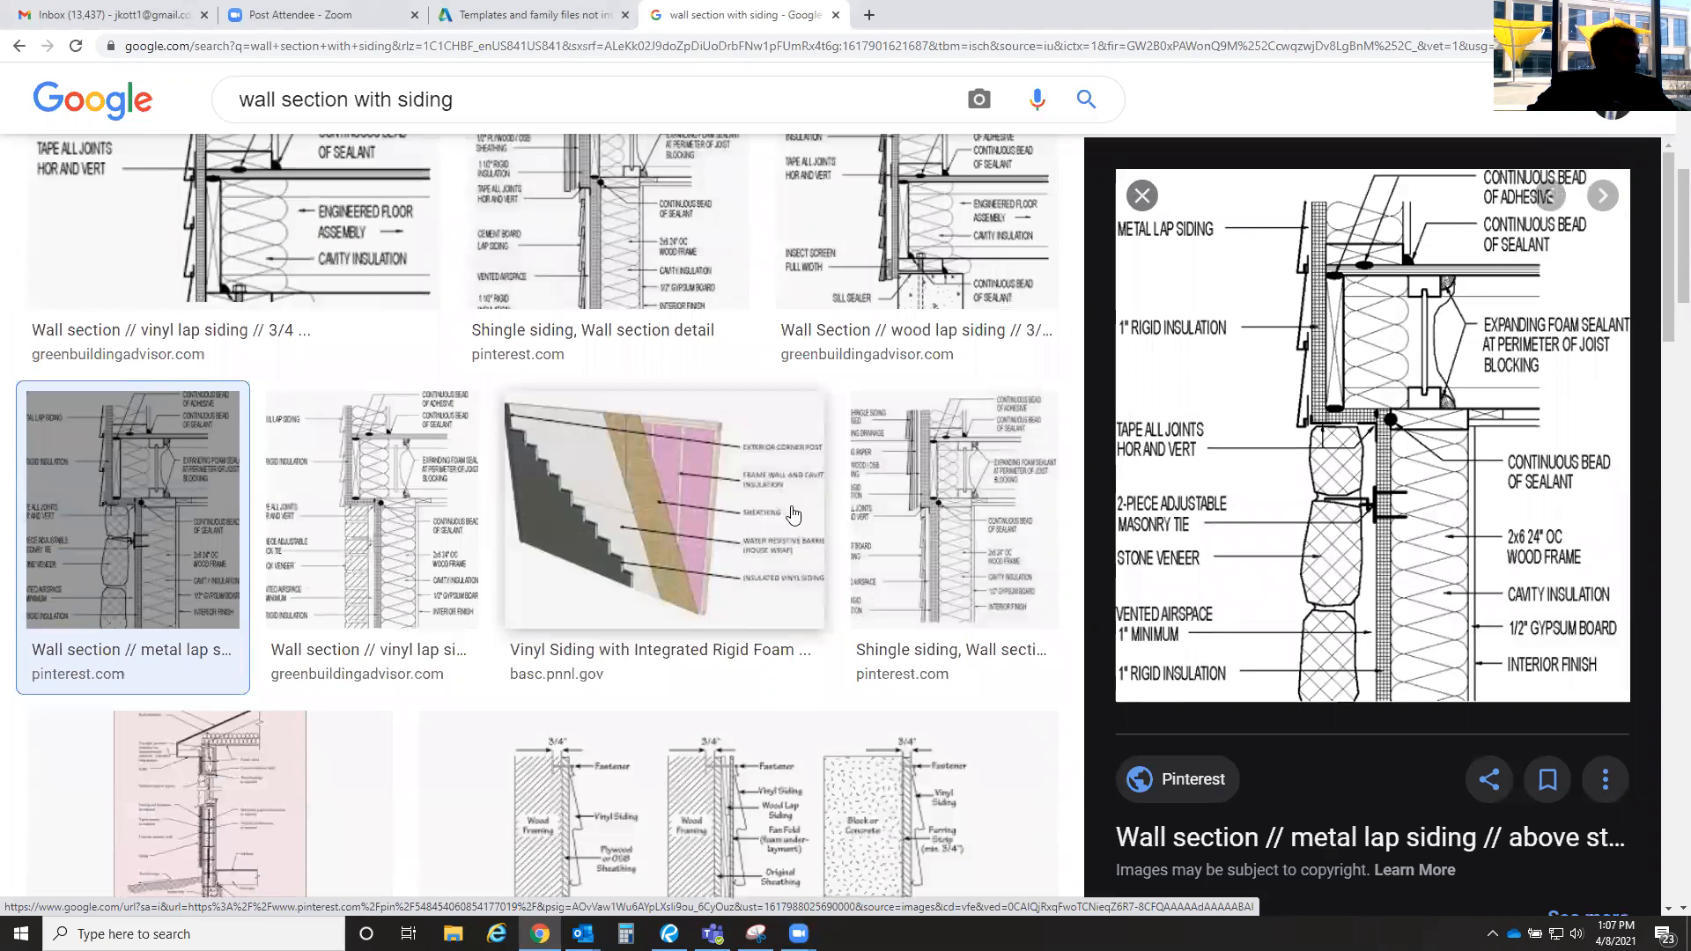
scroll(791, 524, down, 5)
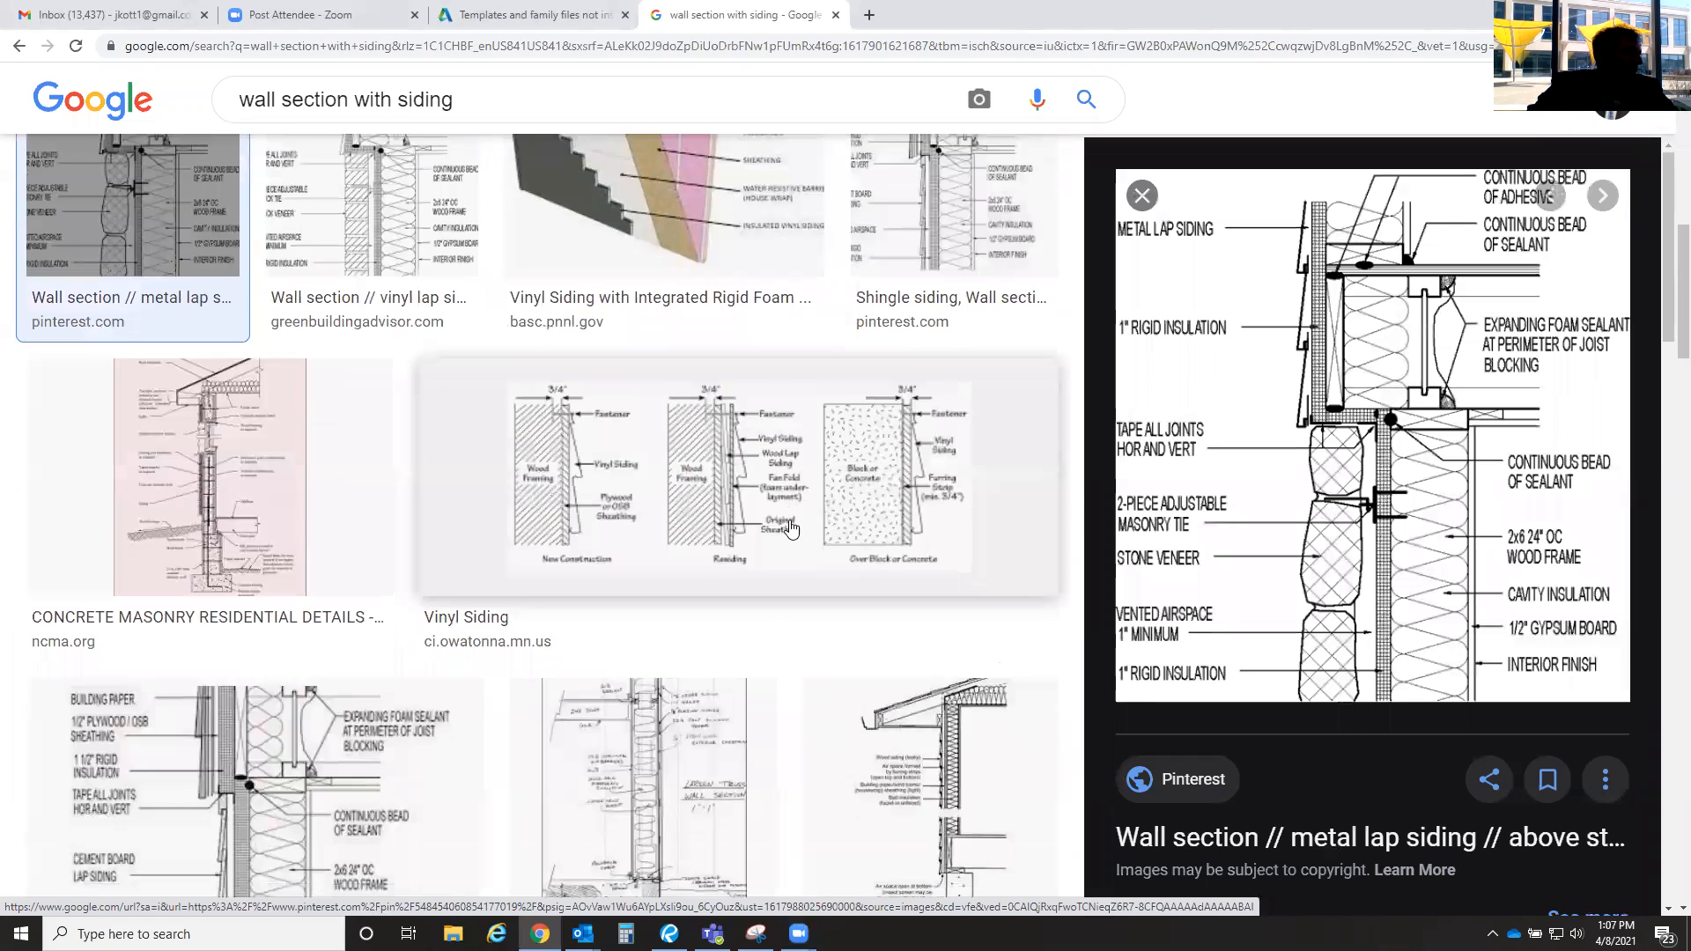
scroll(795, 533, down, 6)
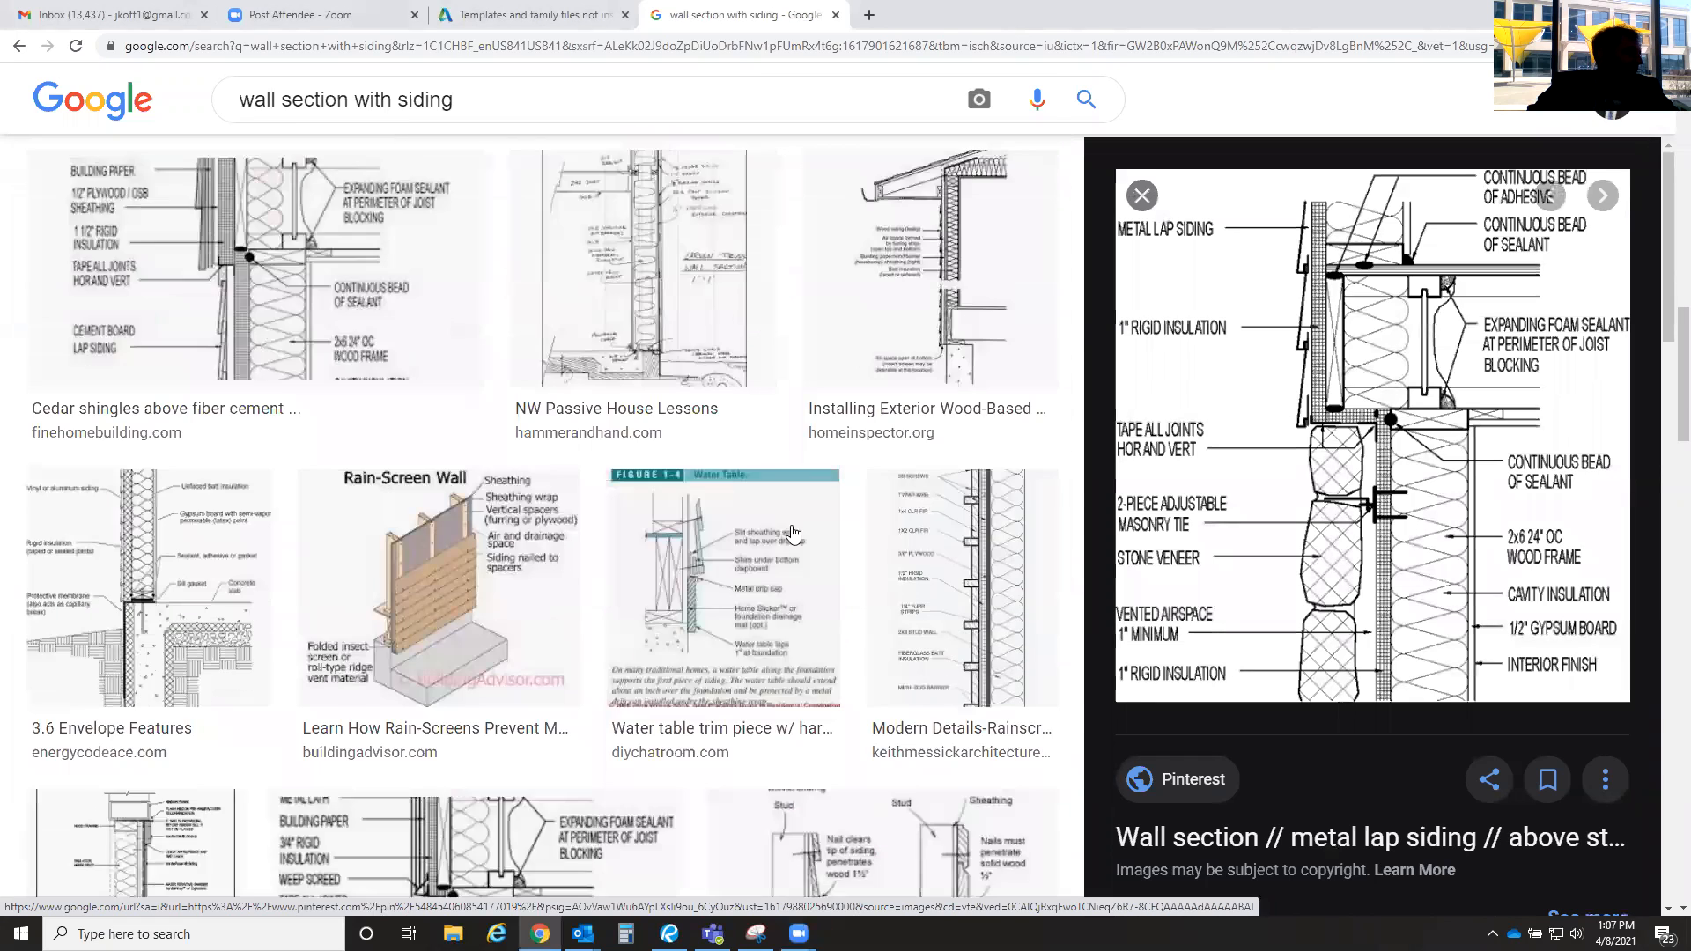
scroll(794, 533, down, 1)
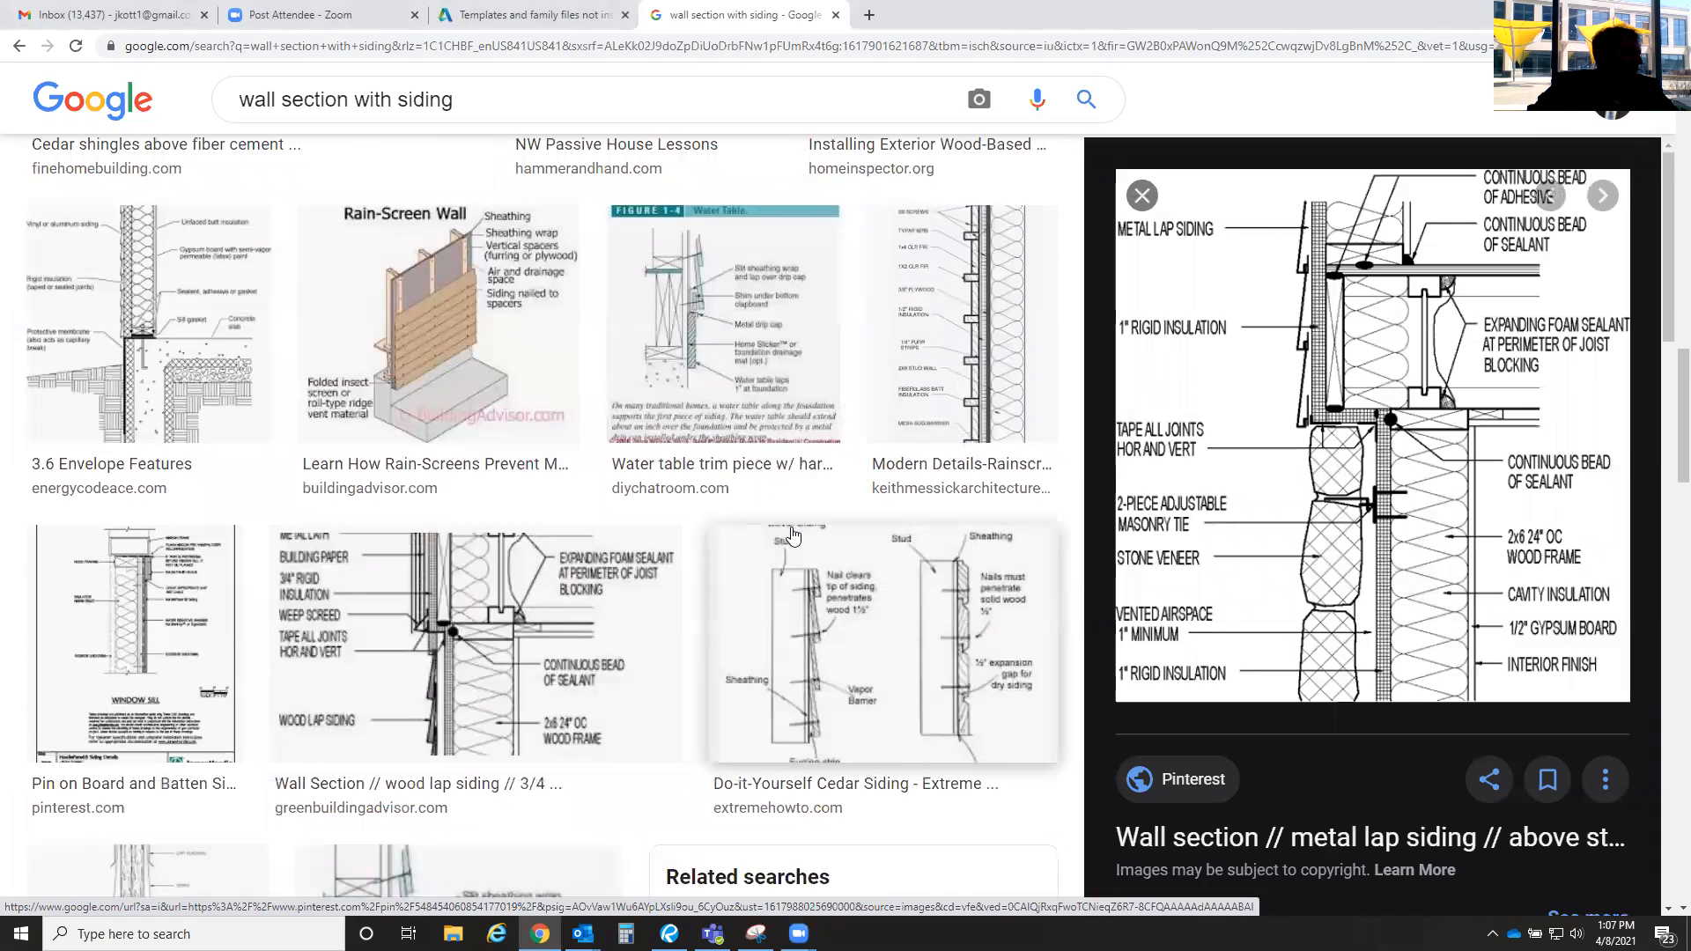
scroll(792, 533, down, 8)
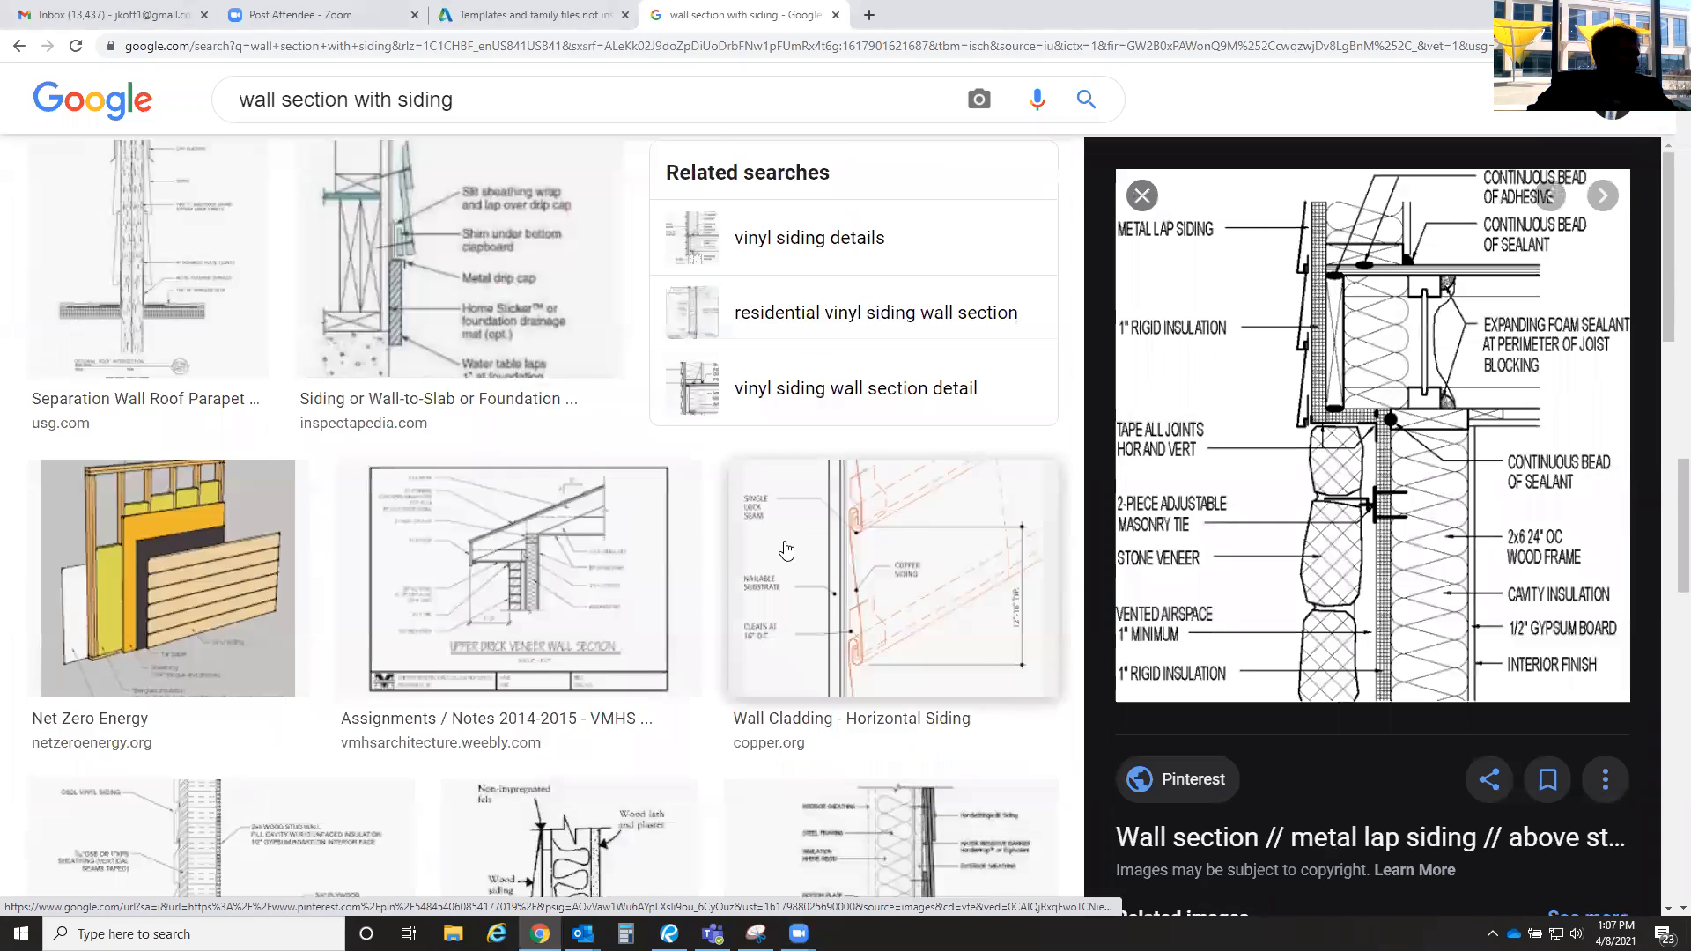
scroll(787, 550, down, 8)
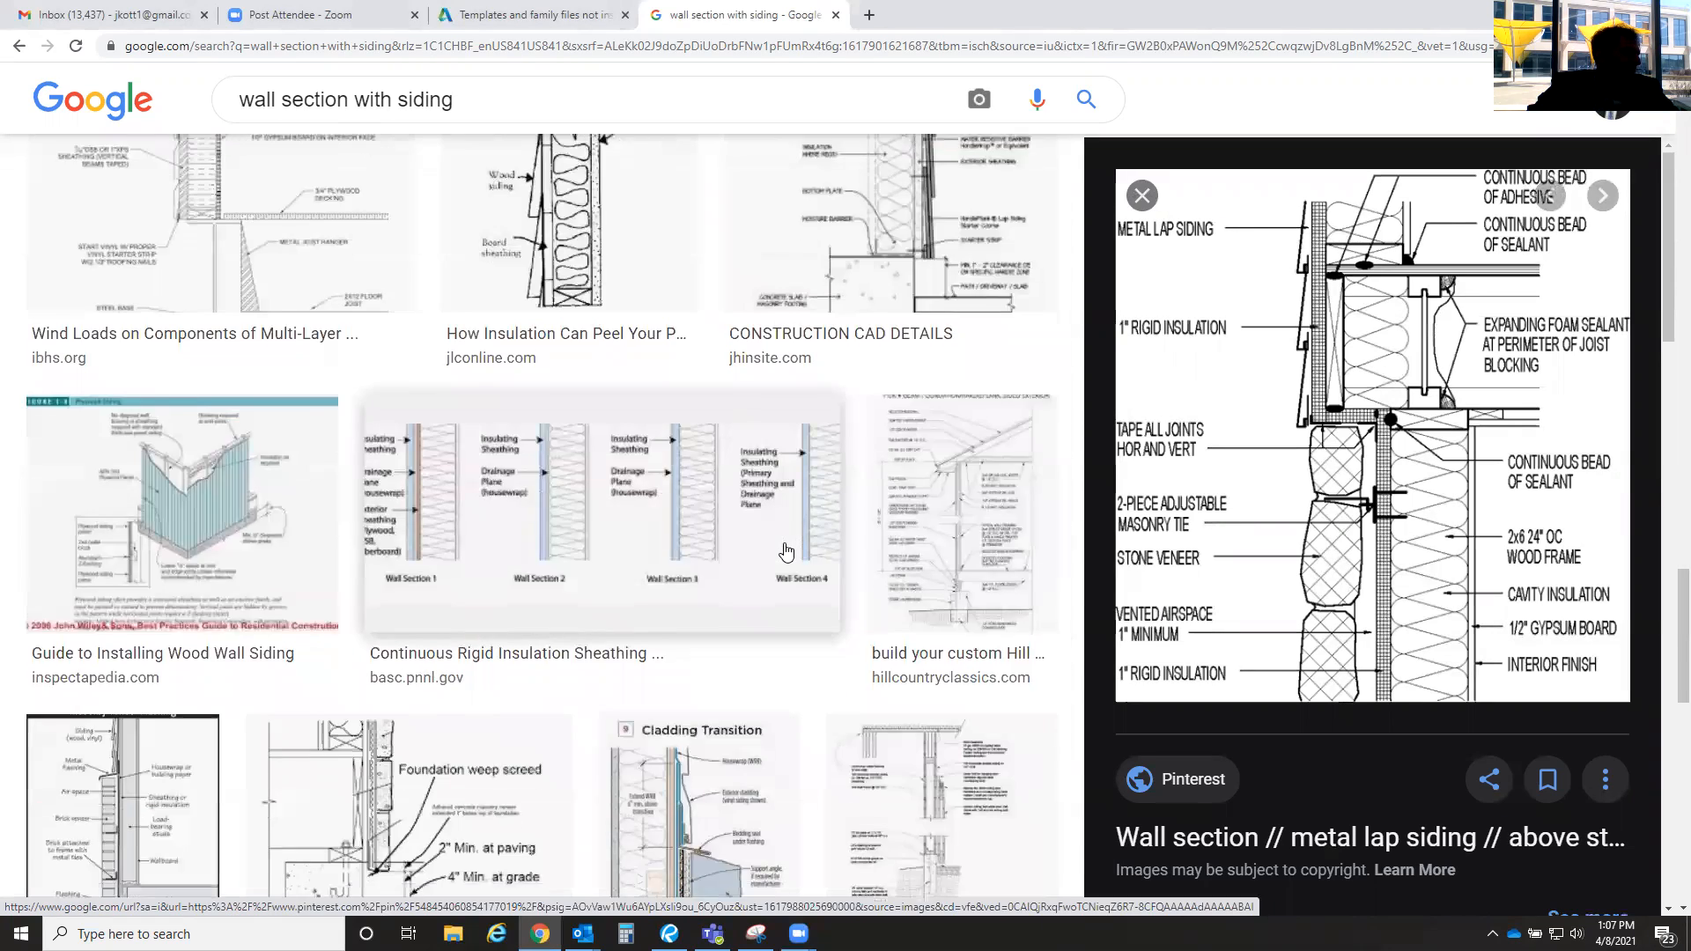
scroll(786, 551, down, 4)
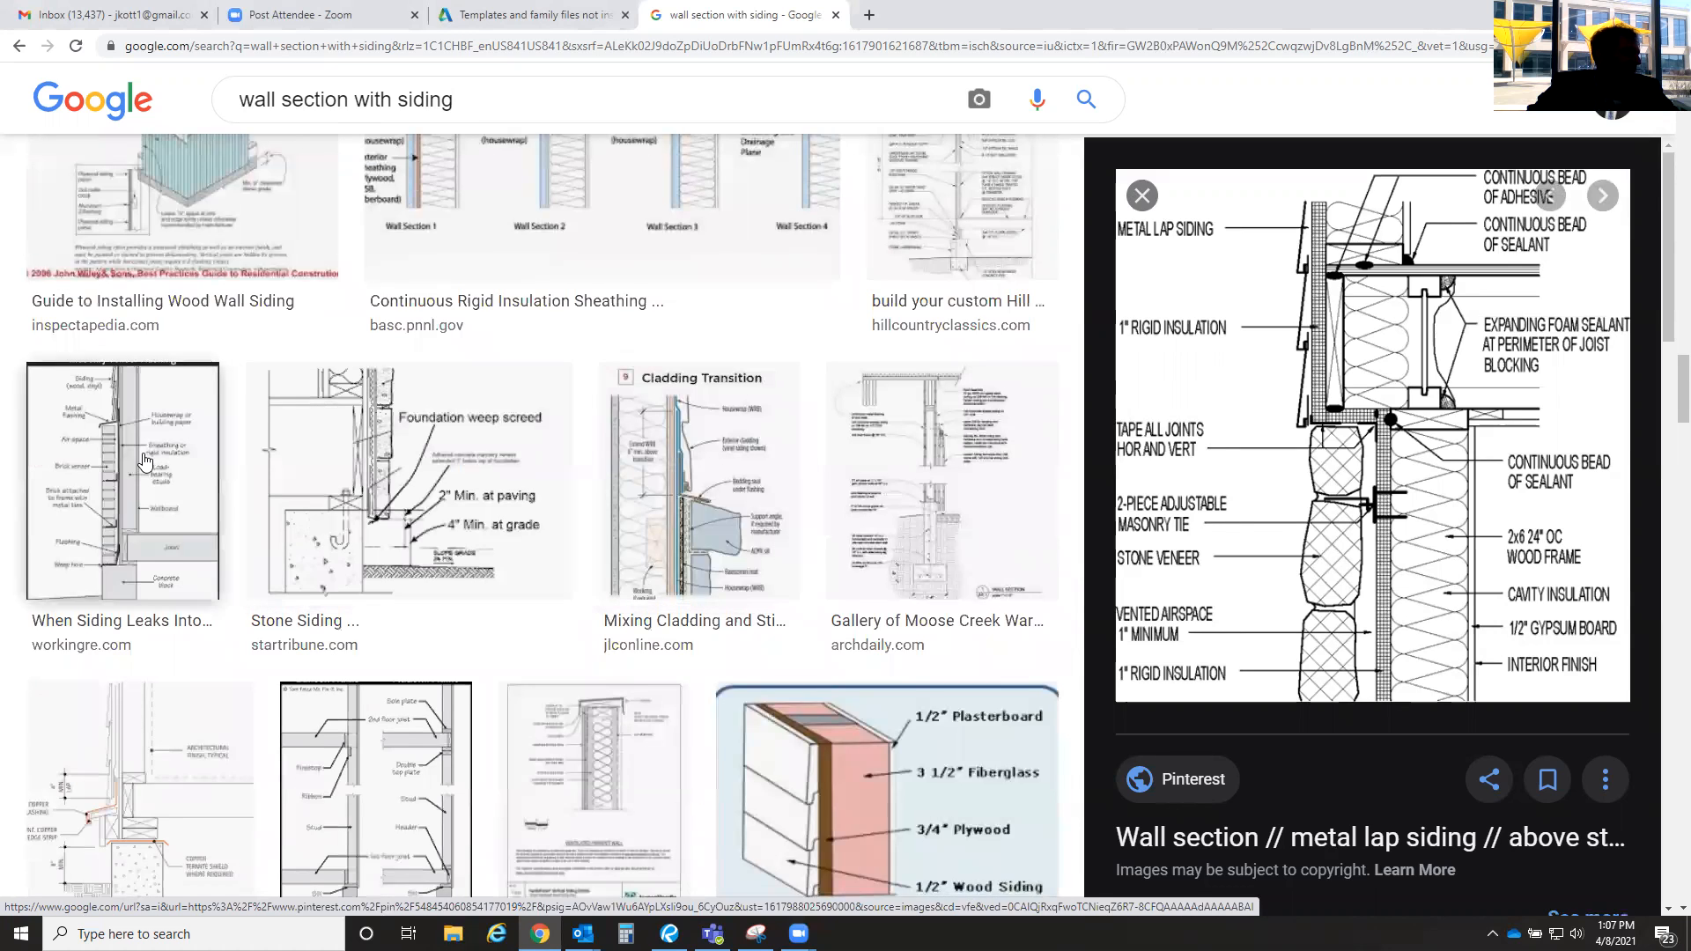
click(145, 461)
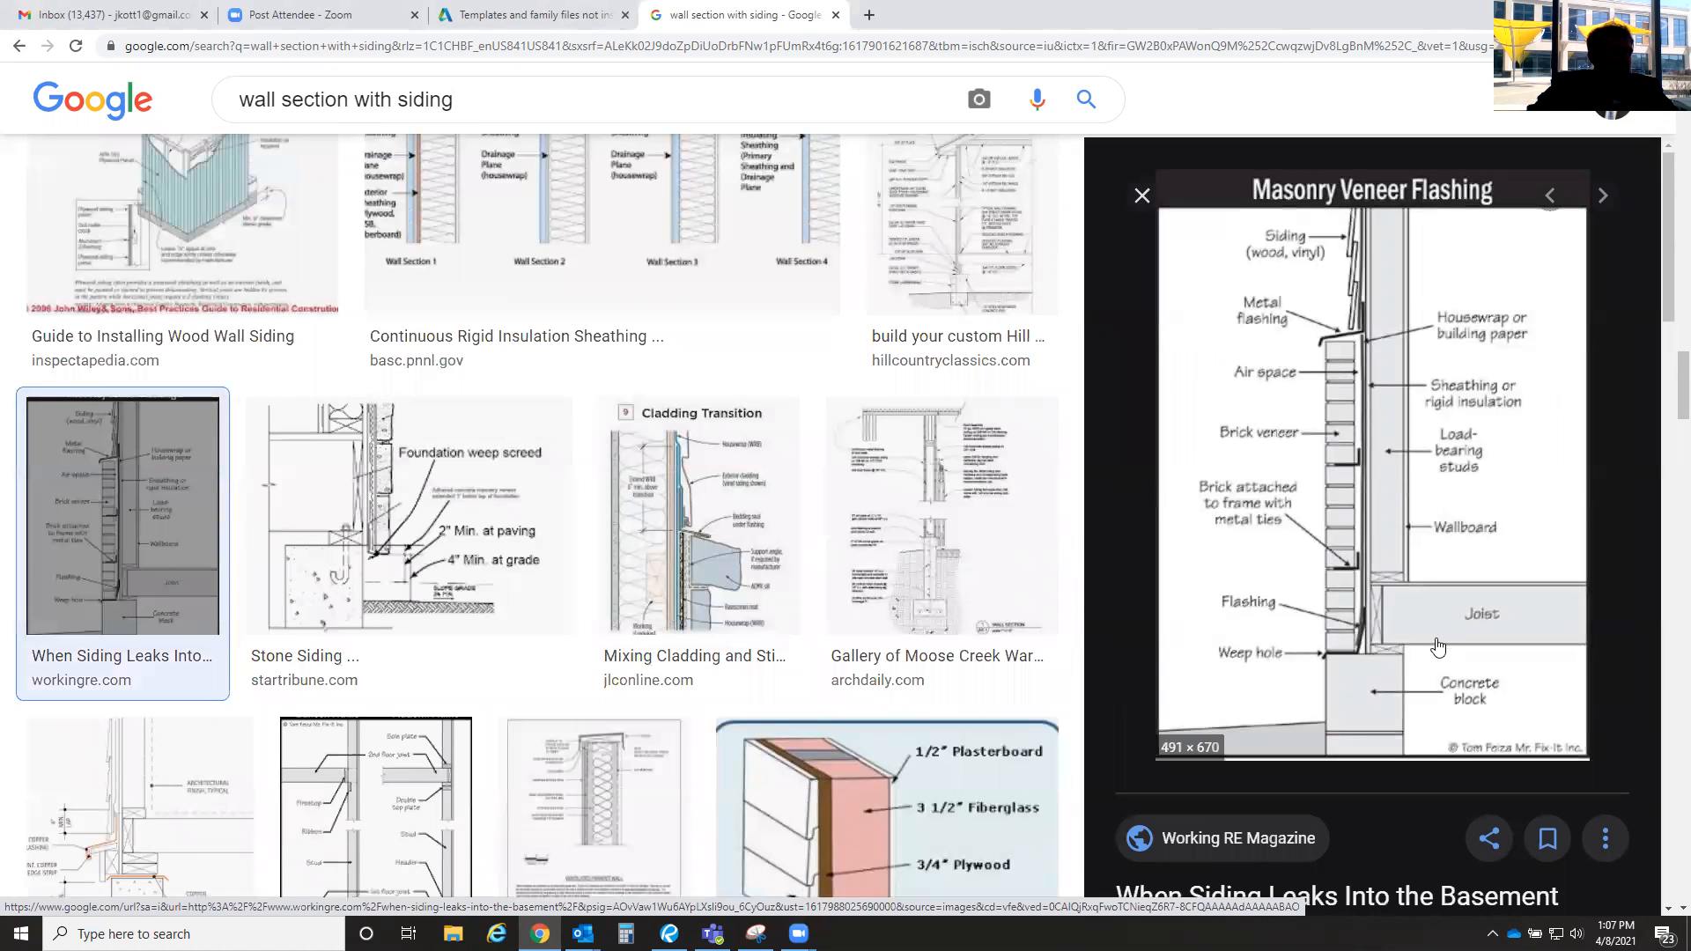
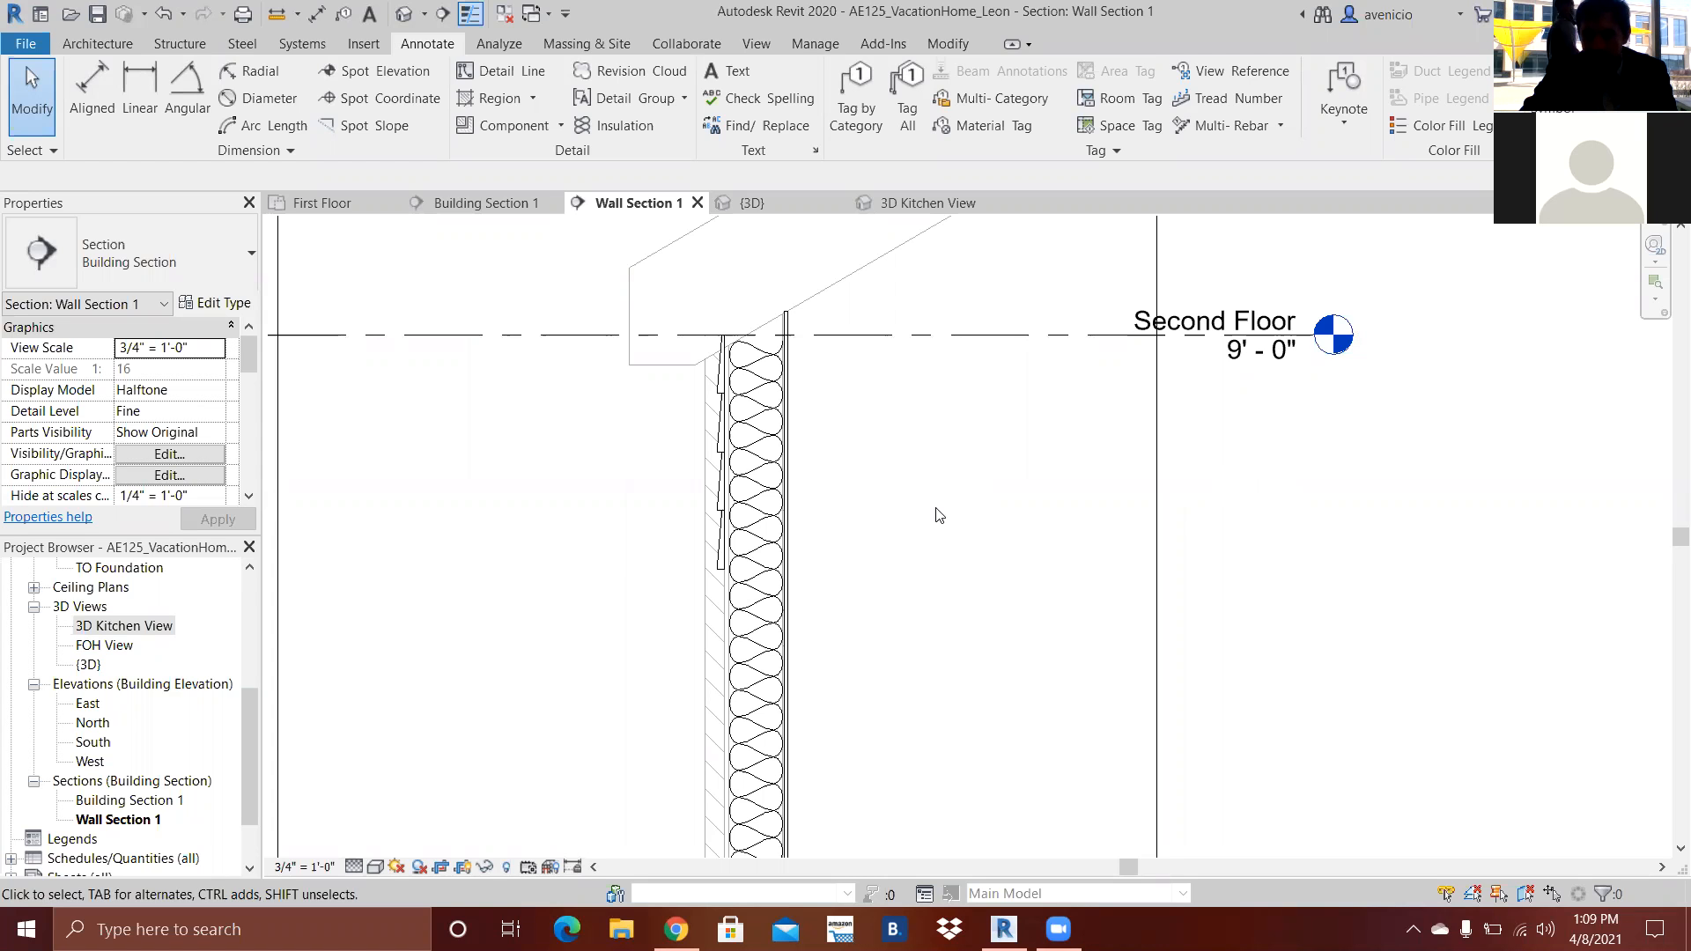
- Start a solid white filled region and sketch a rectangle about 1" wide and 1 1/4" high outside the wall face at First Floor level
scroll(870, 373, down, 2)
scroll(858, 683, down, 2)
scroll(810, 683, up, 3)
scroll(810, 682, up, 3)
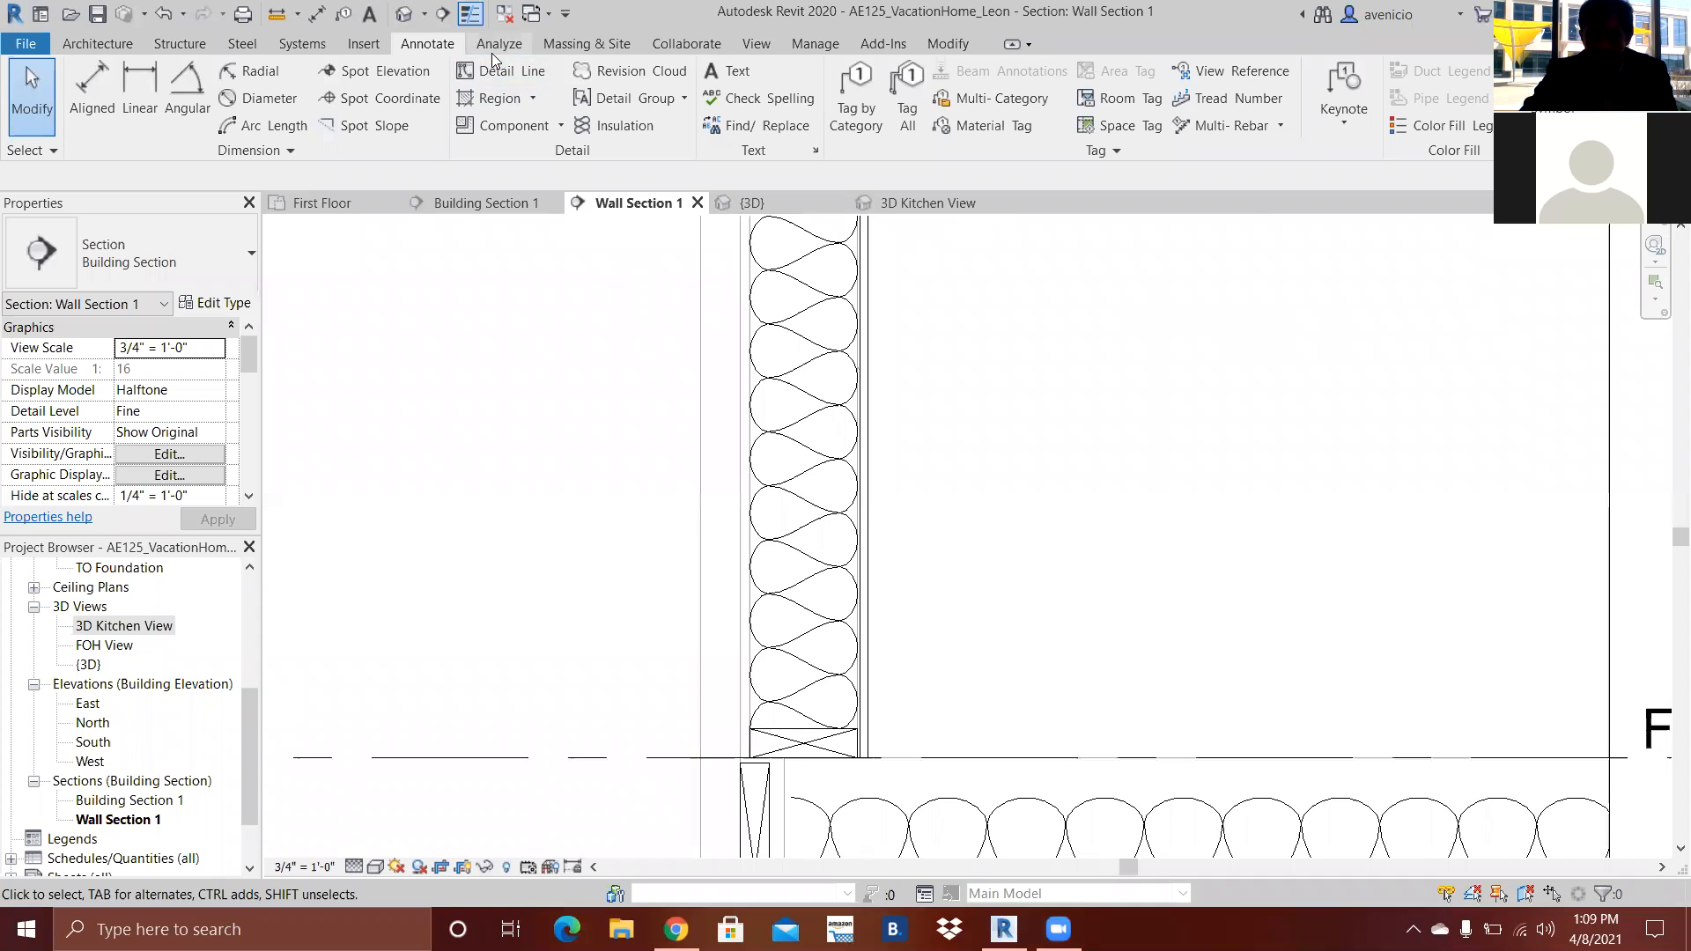
click(487, 97)
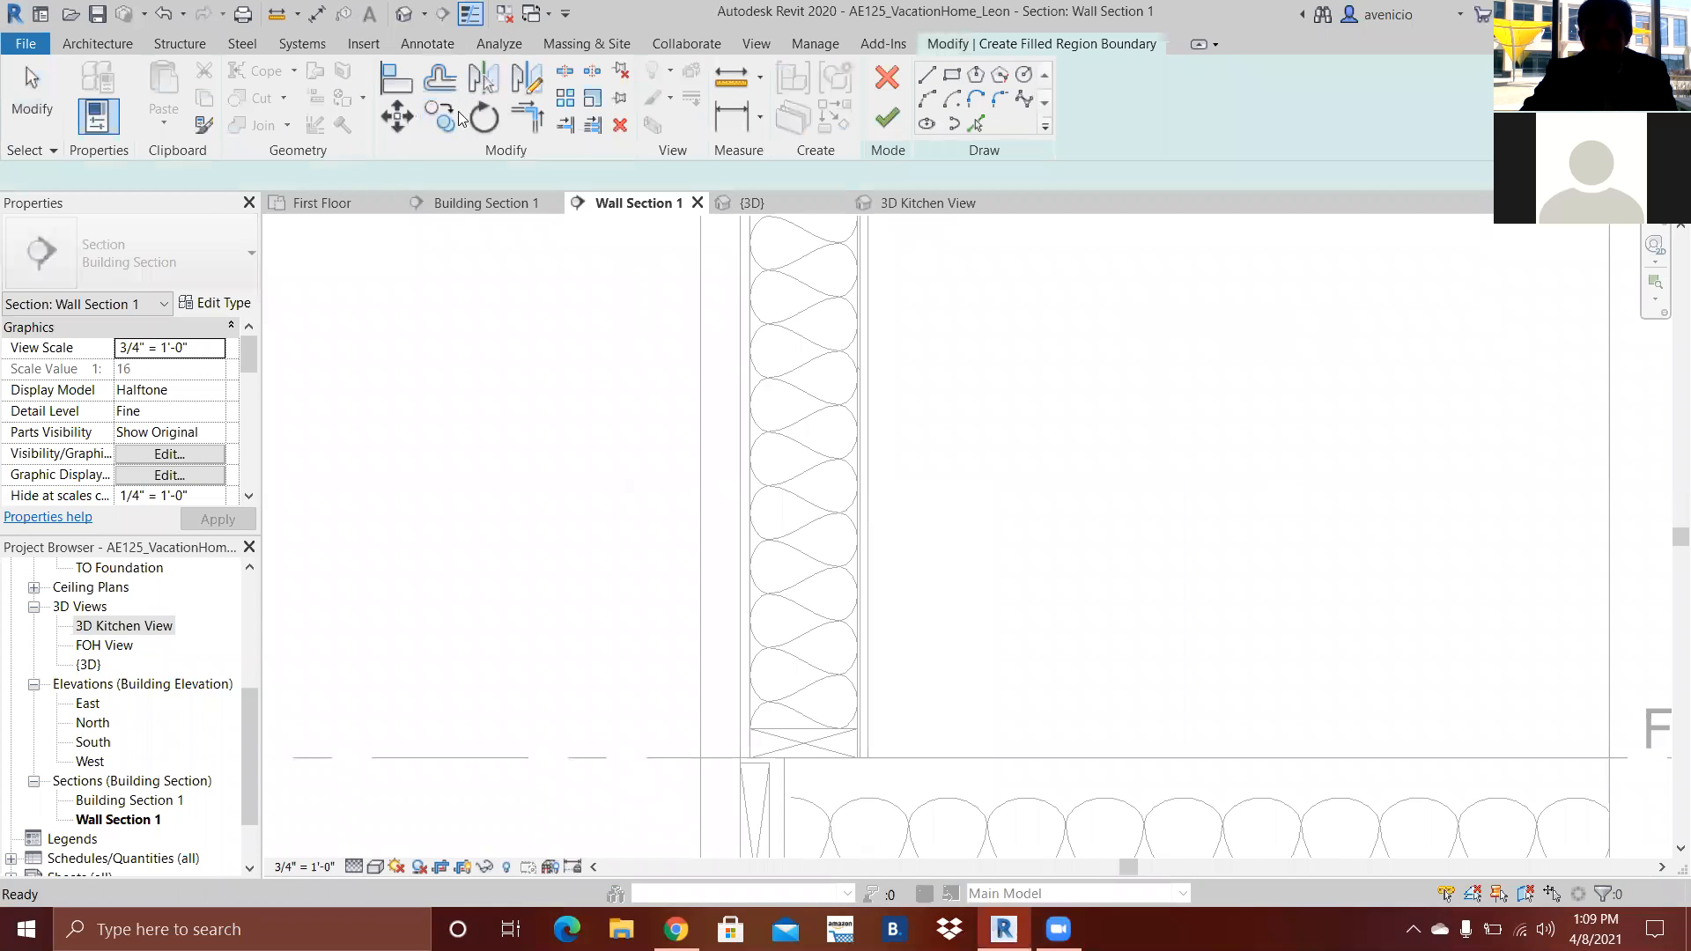
click(949, 75)
scroll(696, 804, up, 2)
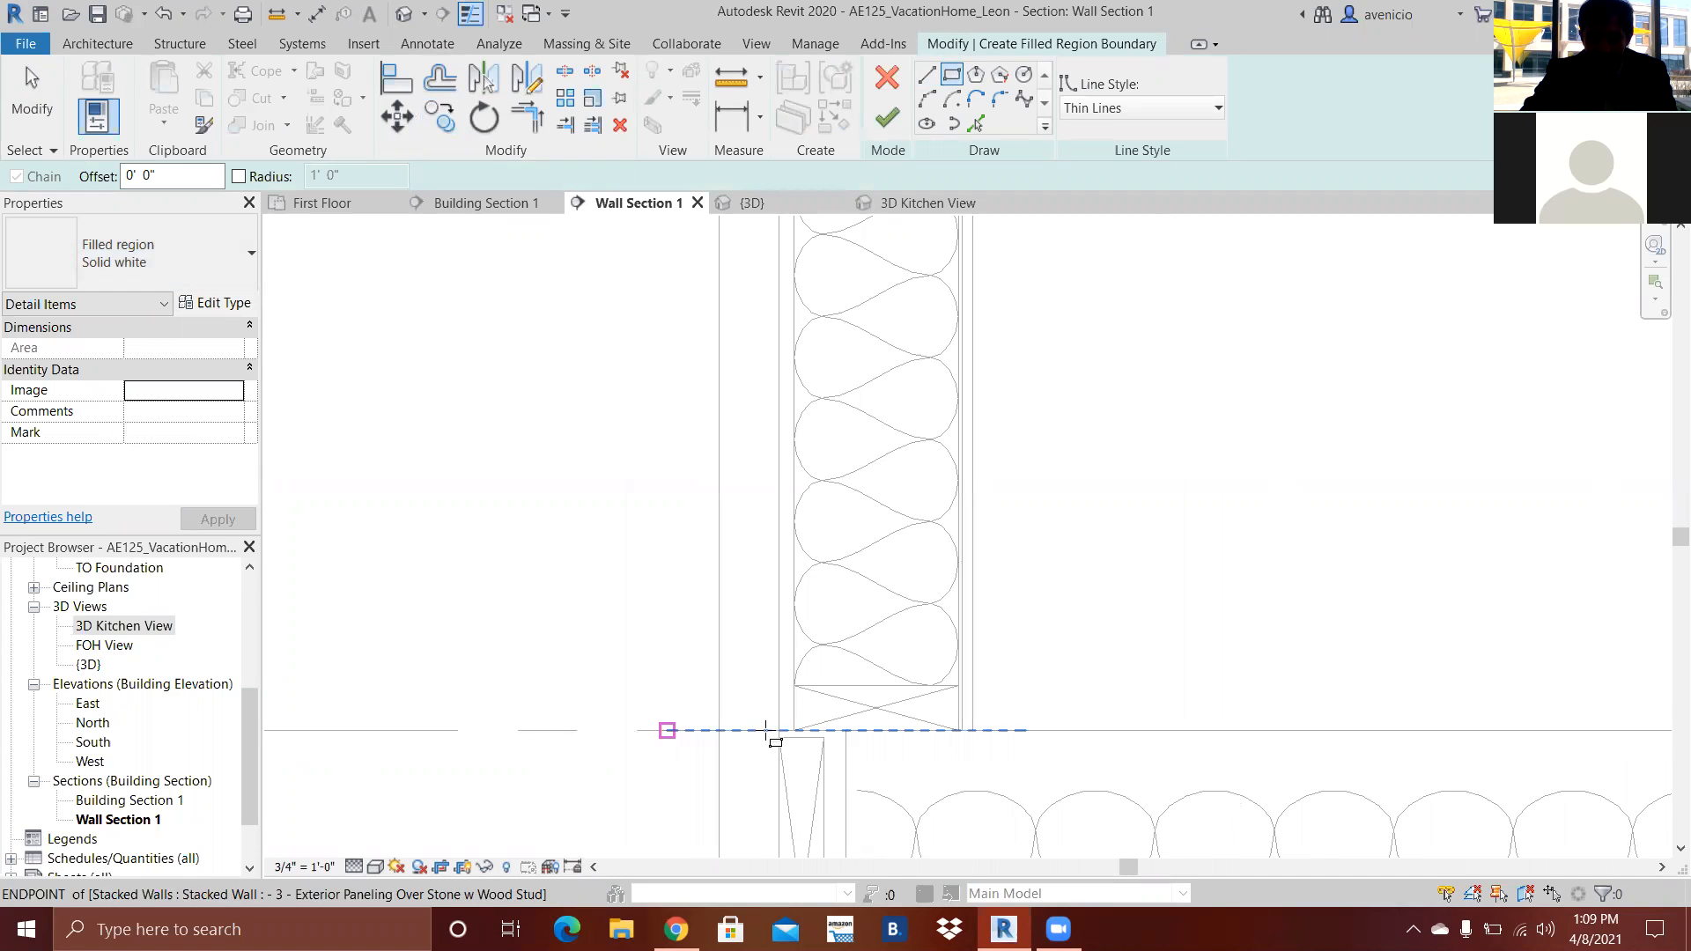
click(779, 732)
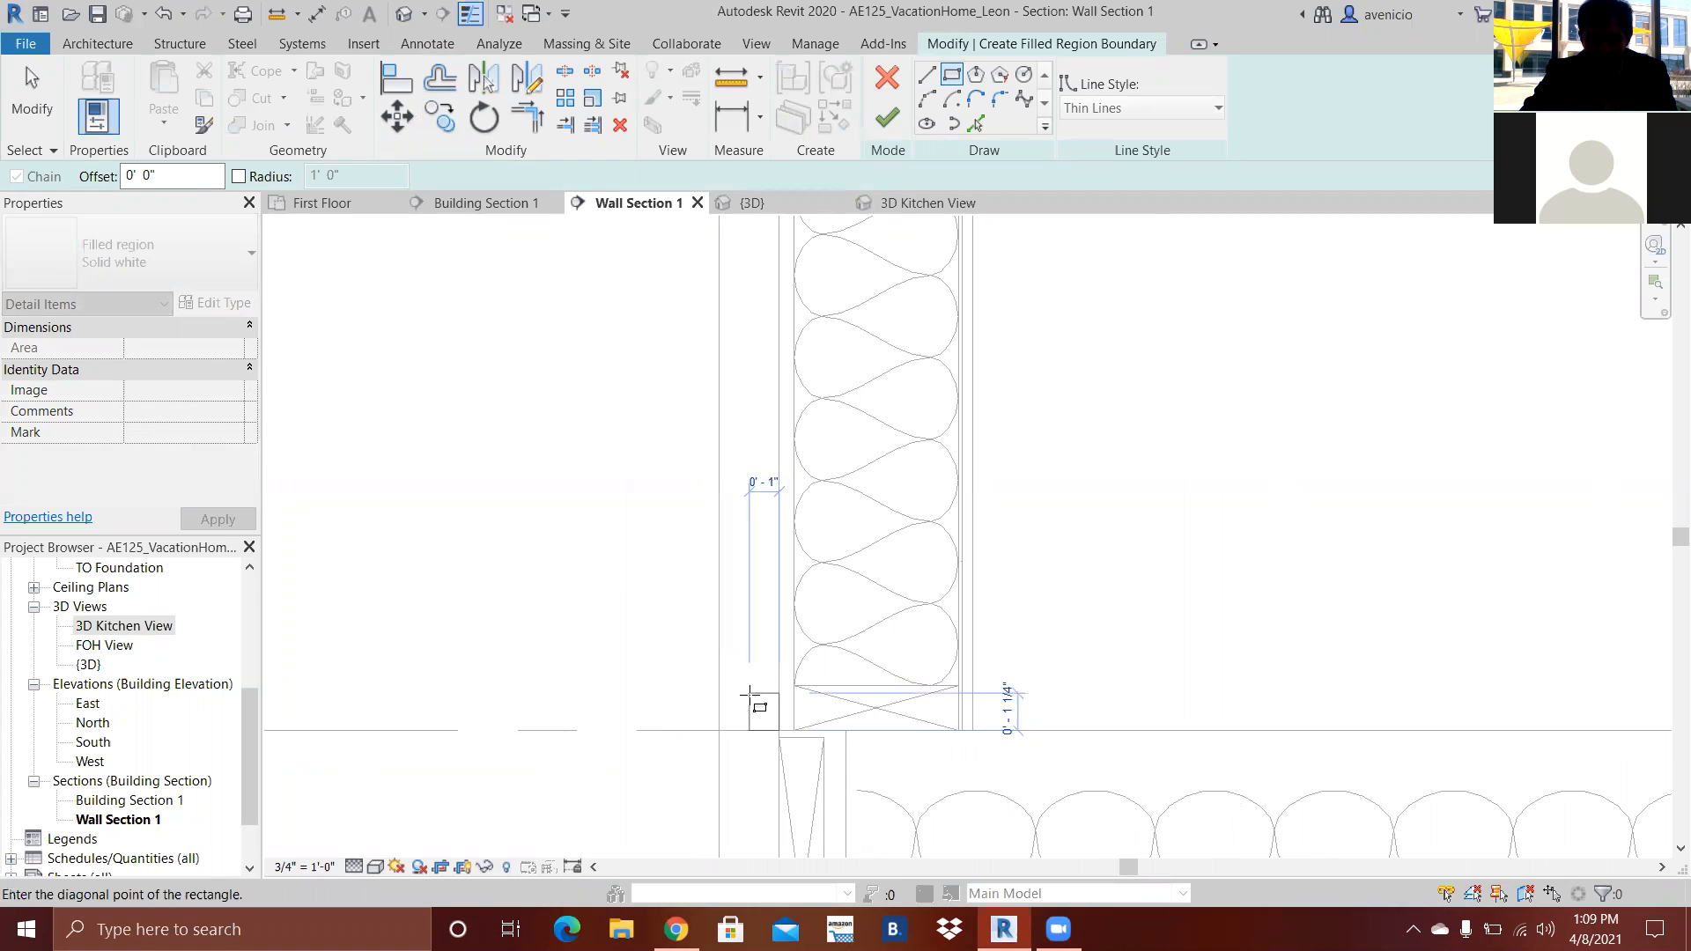
click(748, 695)
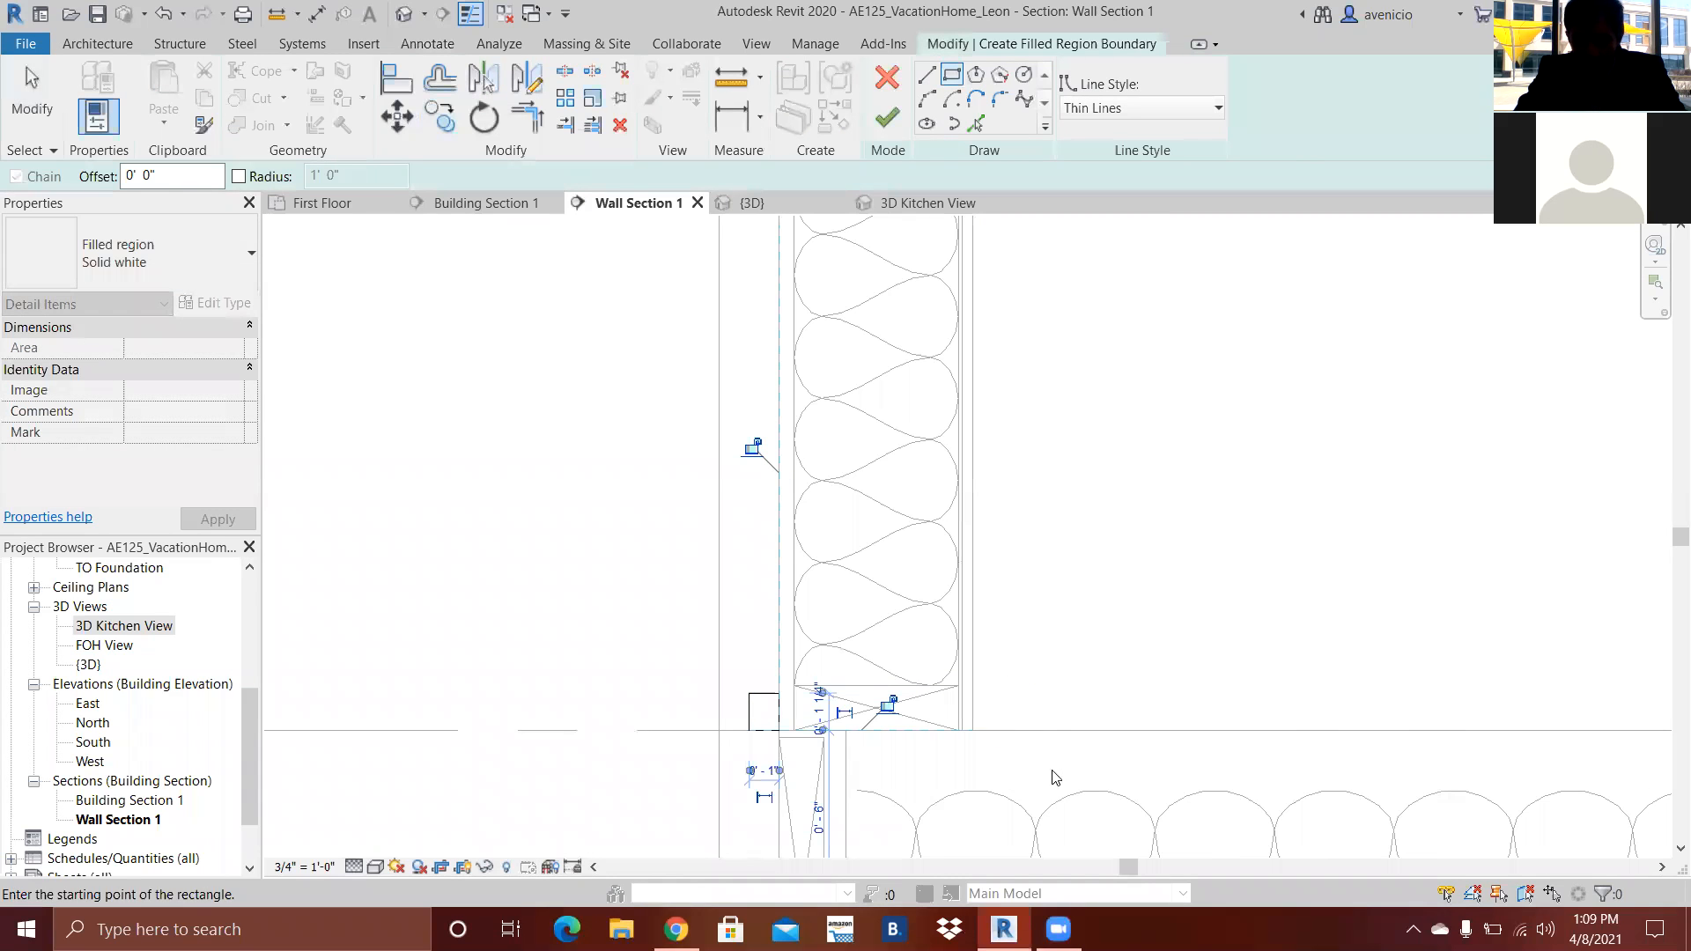
key(Escape)
- Set the height of the sketched rectangle at the wall base to 3 5/8" using its upper edge
scroll(868, 683, up, 2)
click(662, 715)
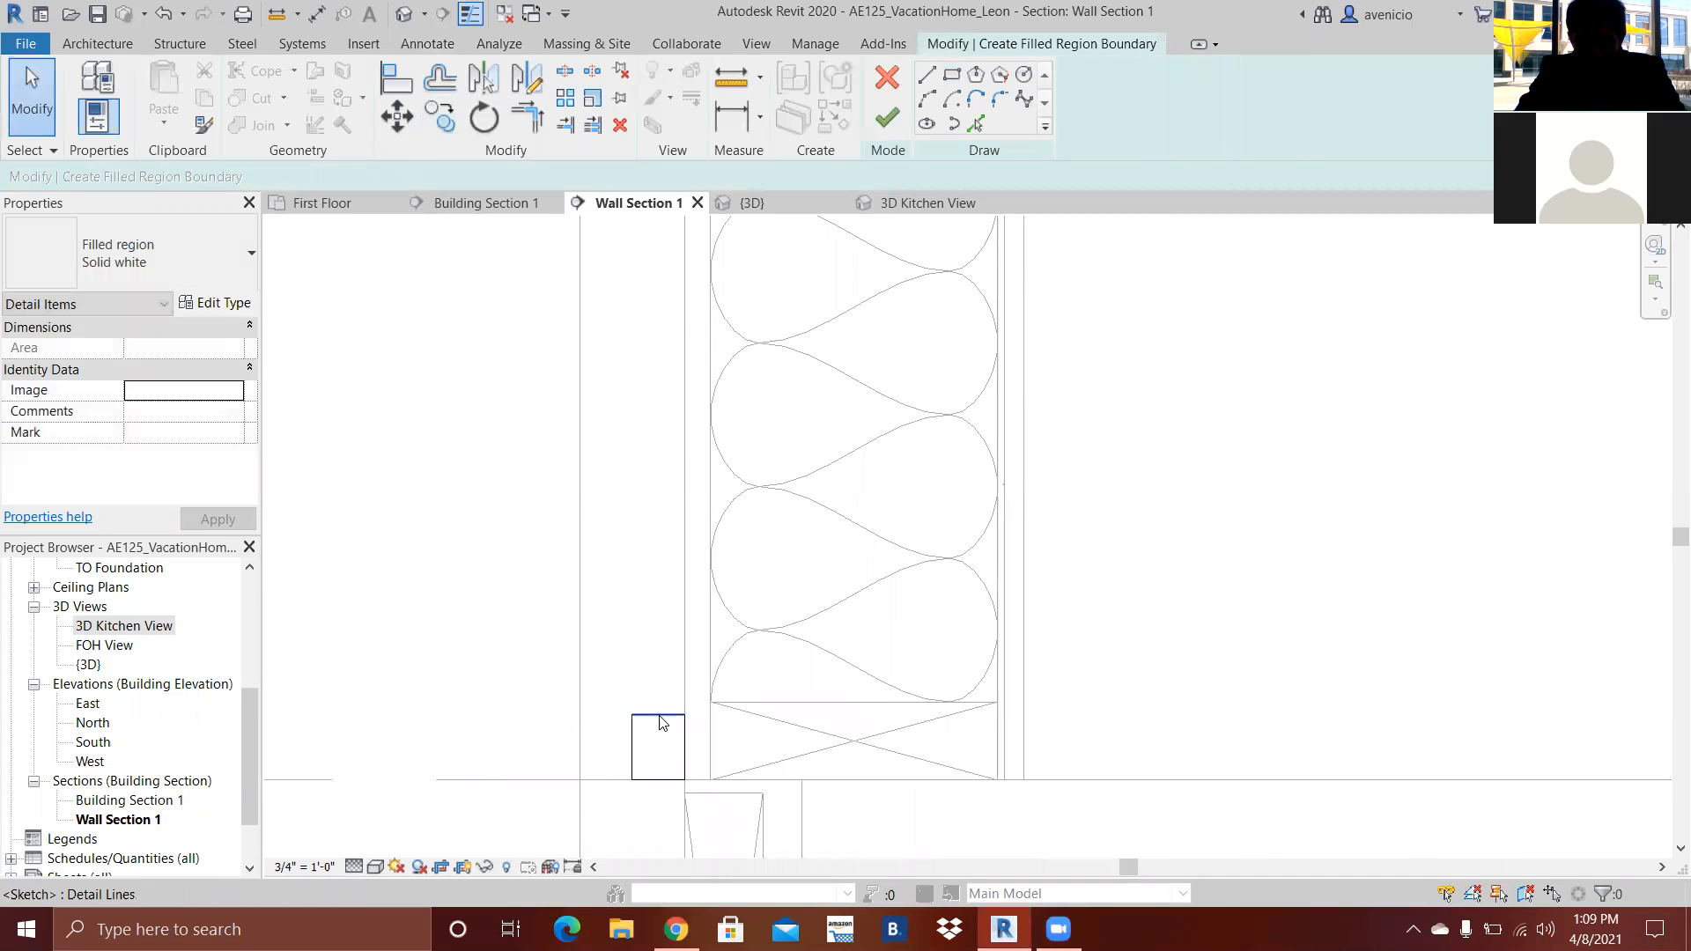
scroll(632, 746, up, 2)
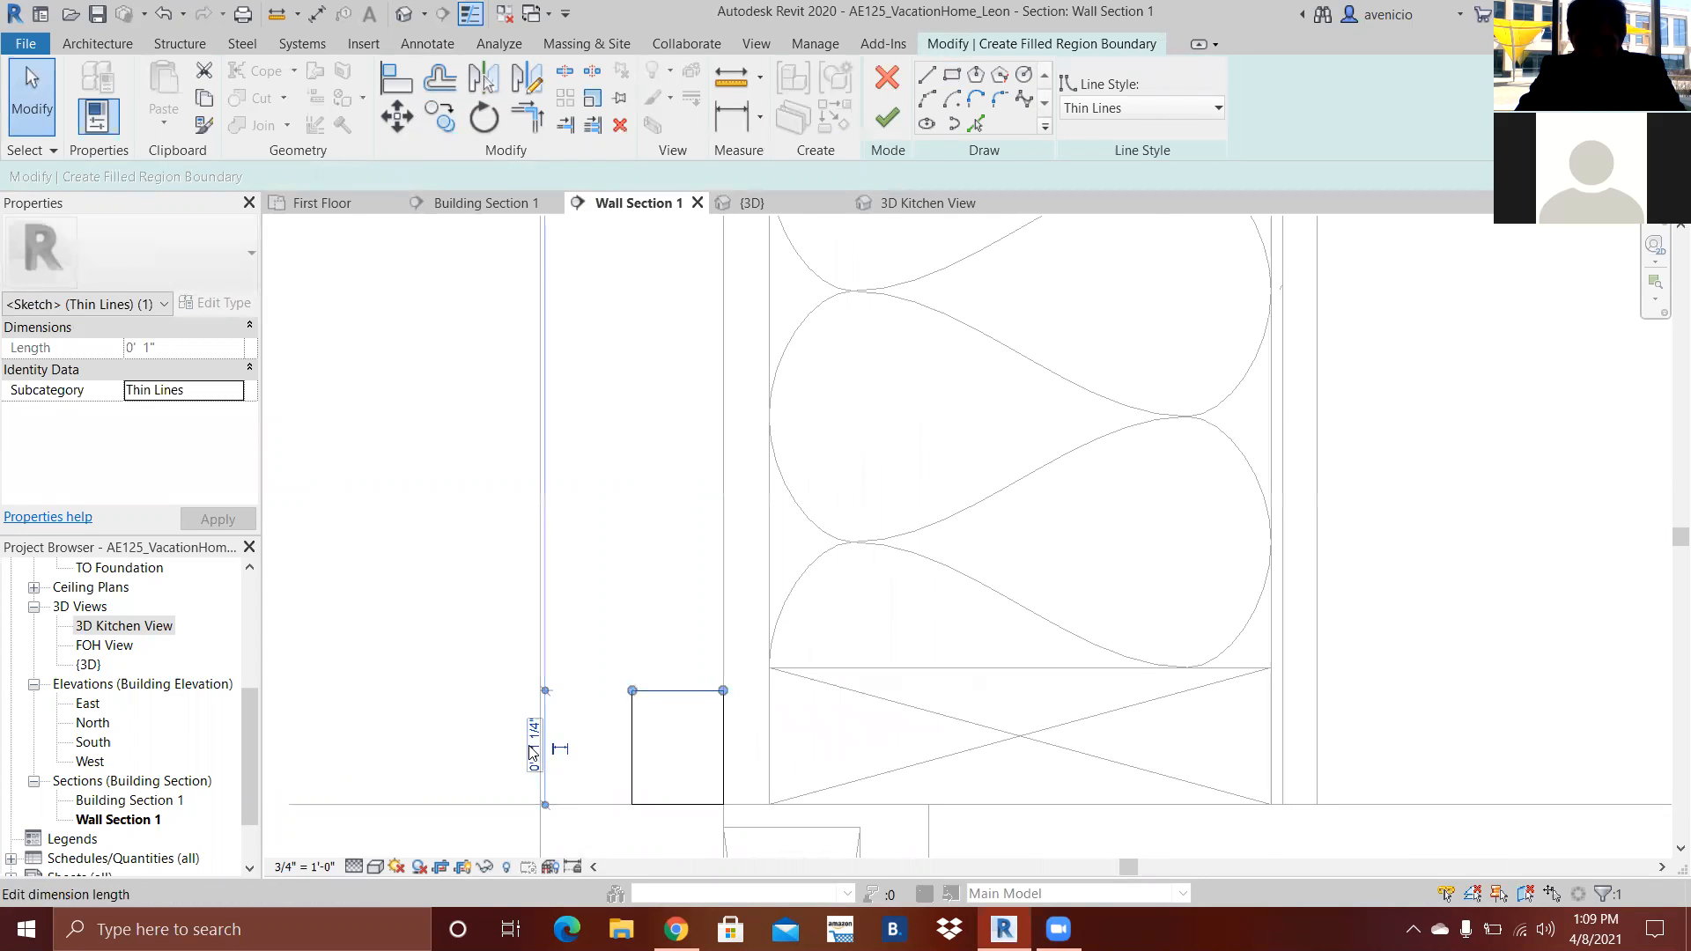
click(531, 746)
text(0')
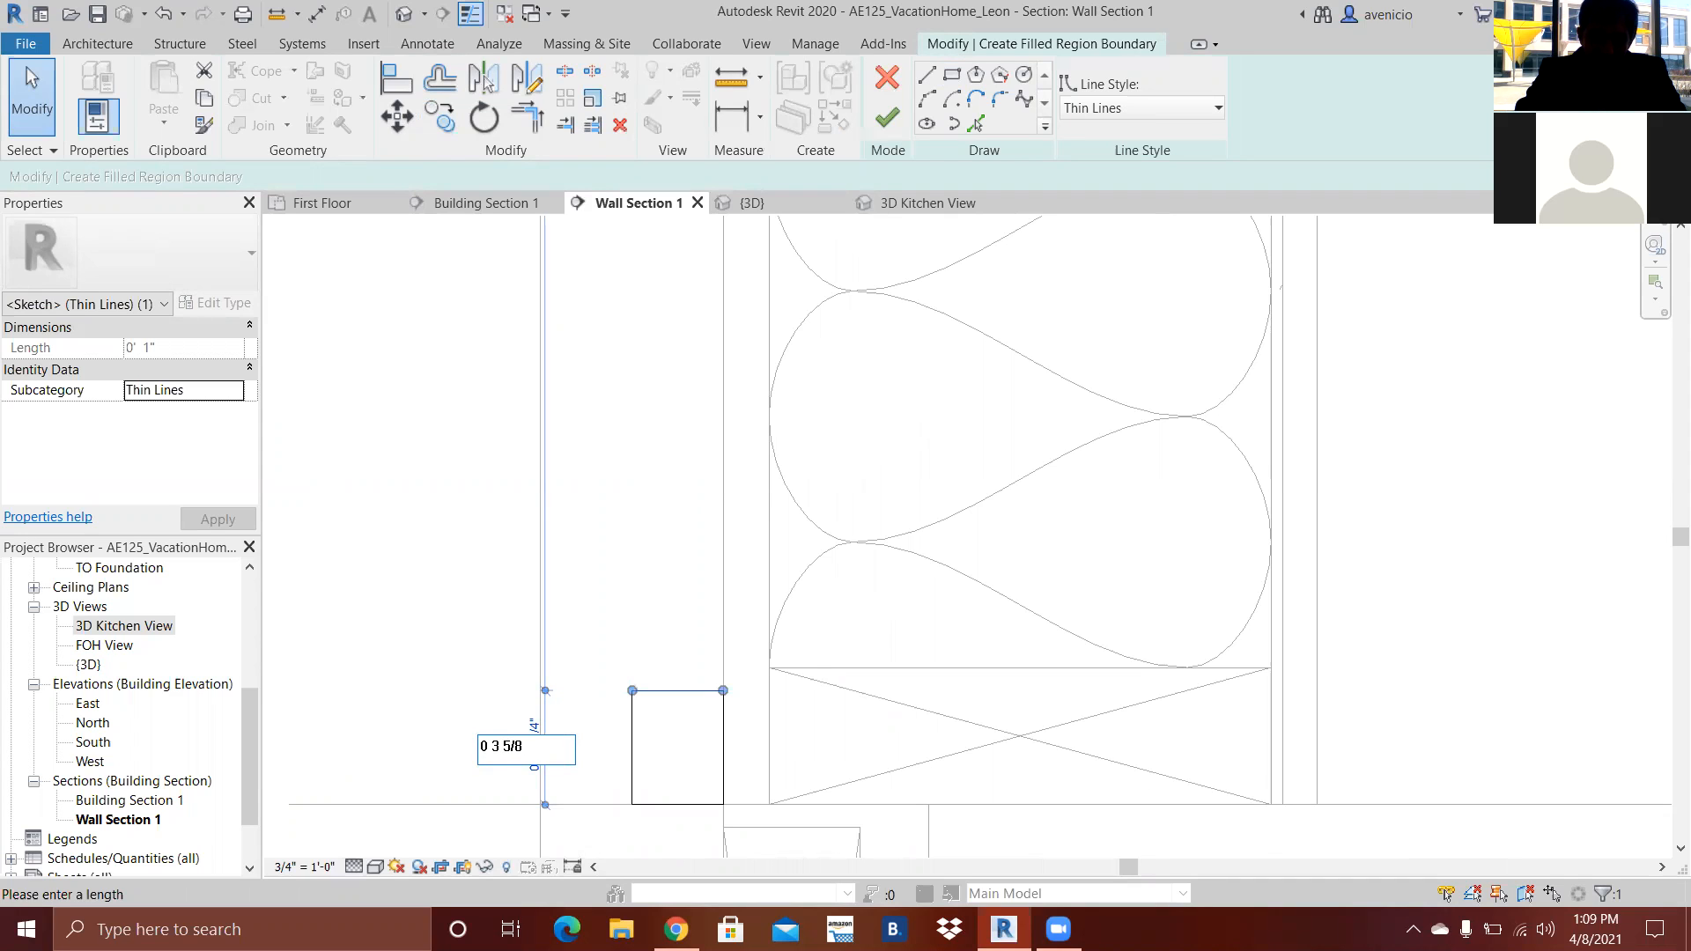
text( - 3 5/8)
key(Return)
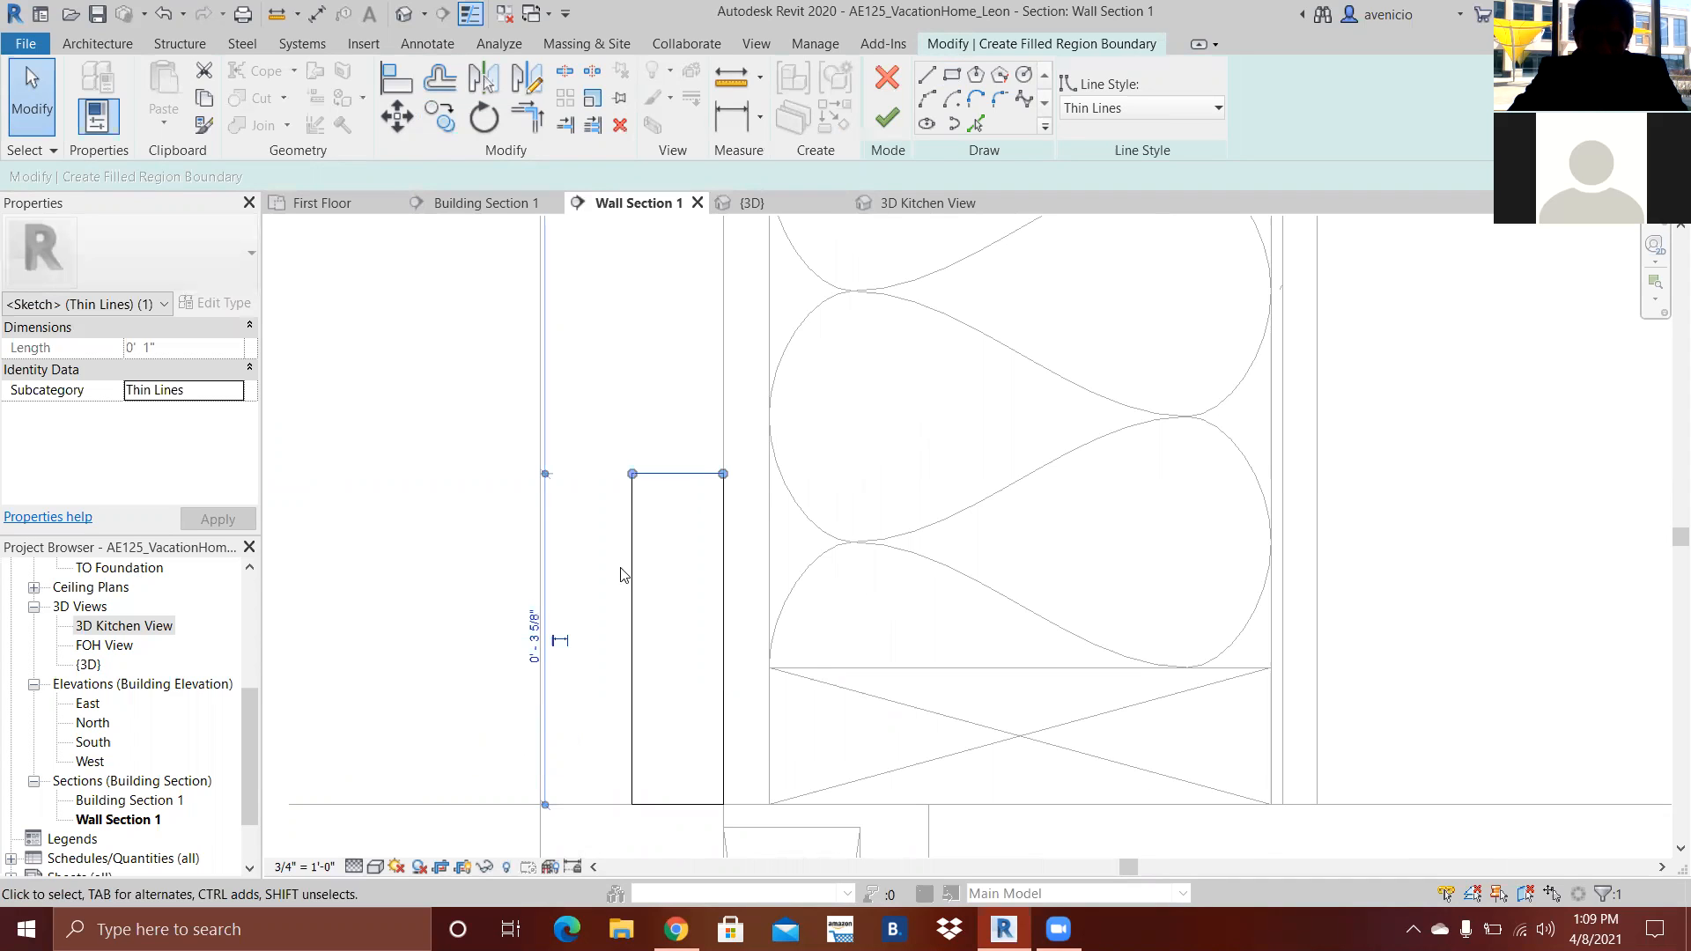
scroll(621, 574, down, 3)
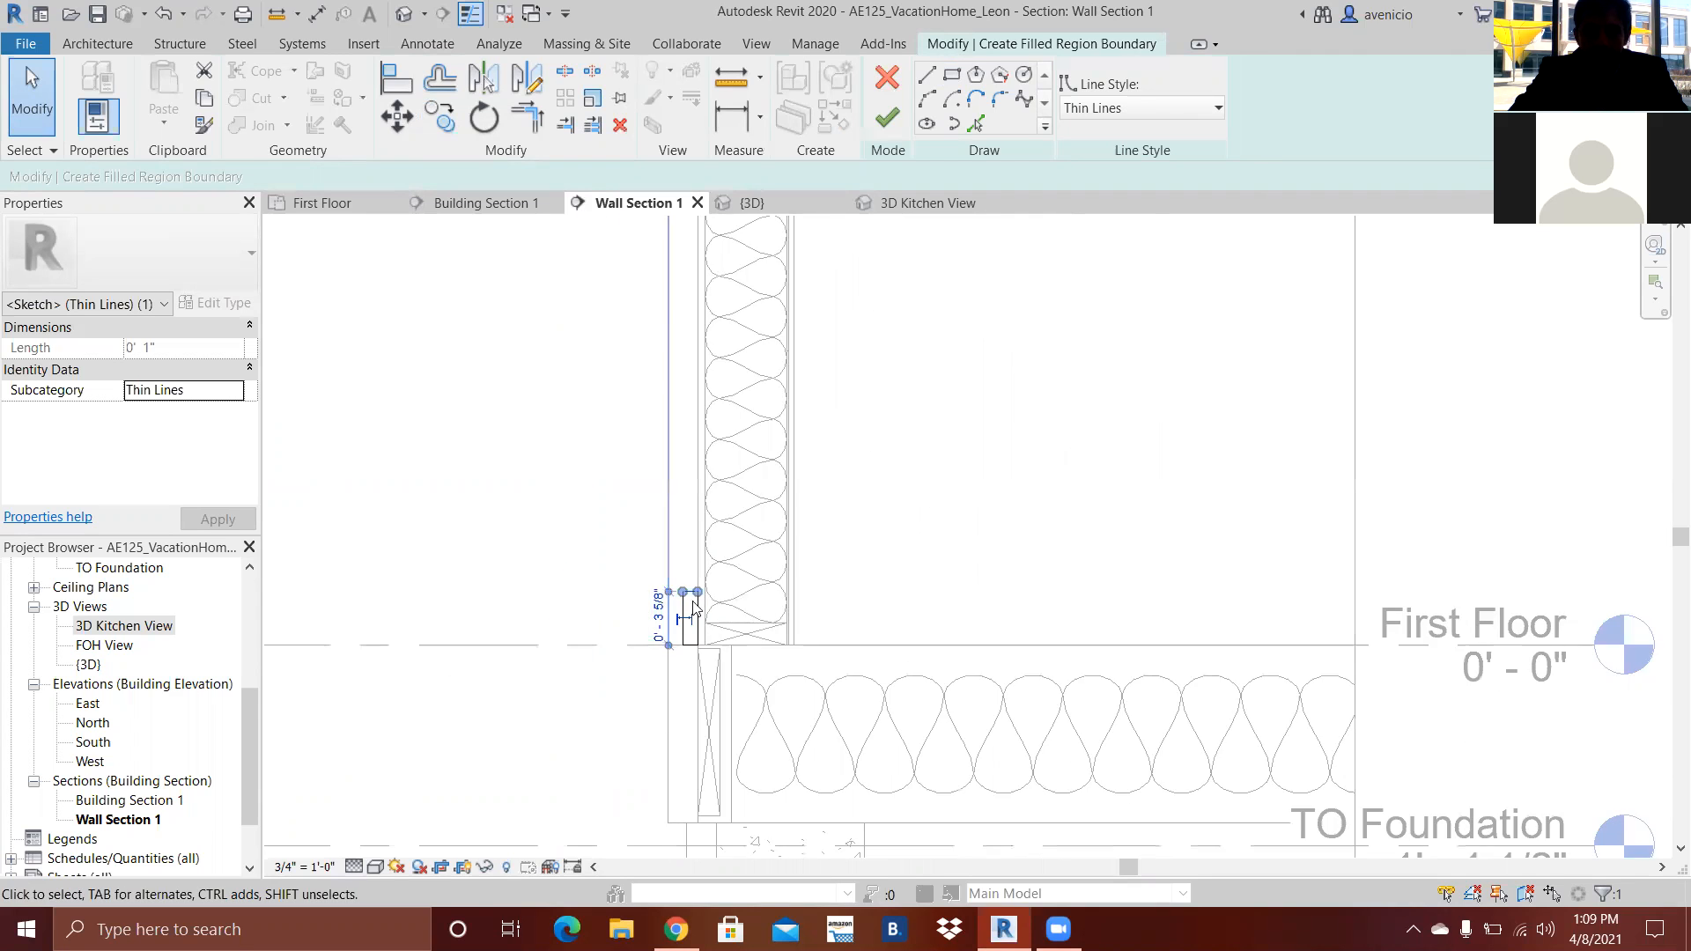
scroll(693, 608, up, 4)
click(413, 629)
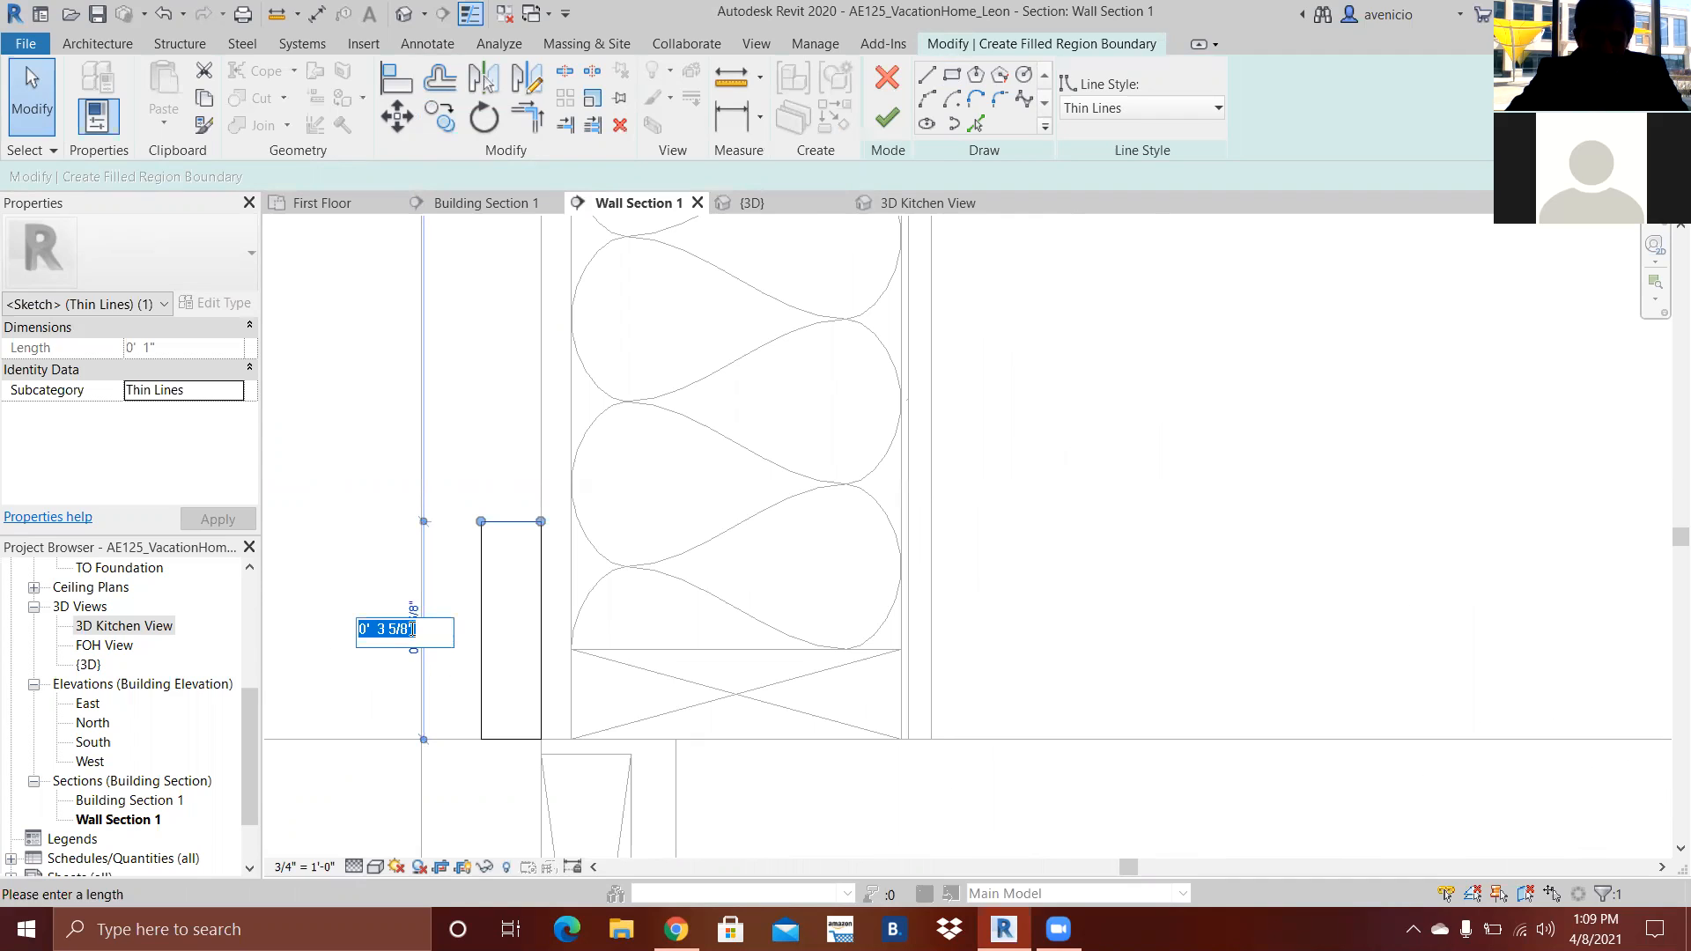
click(675, 930)
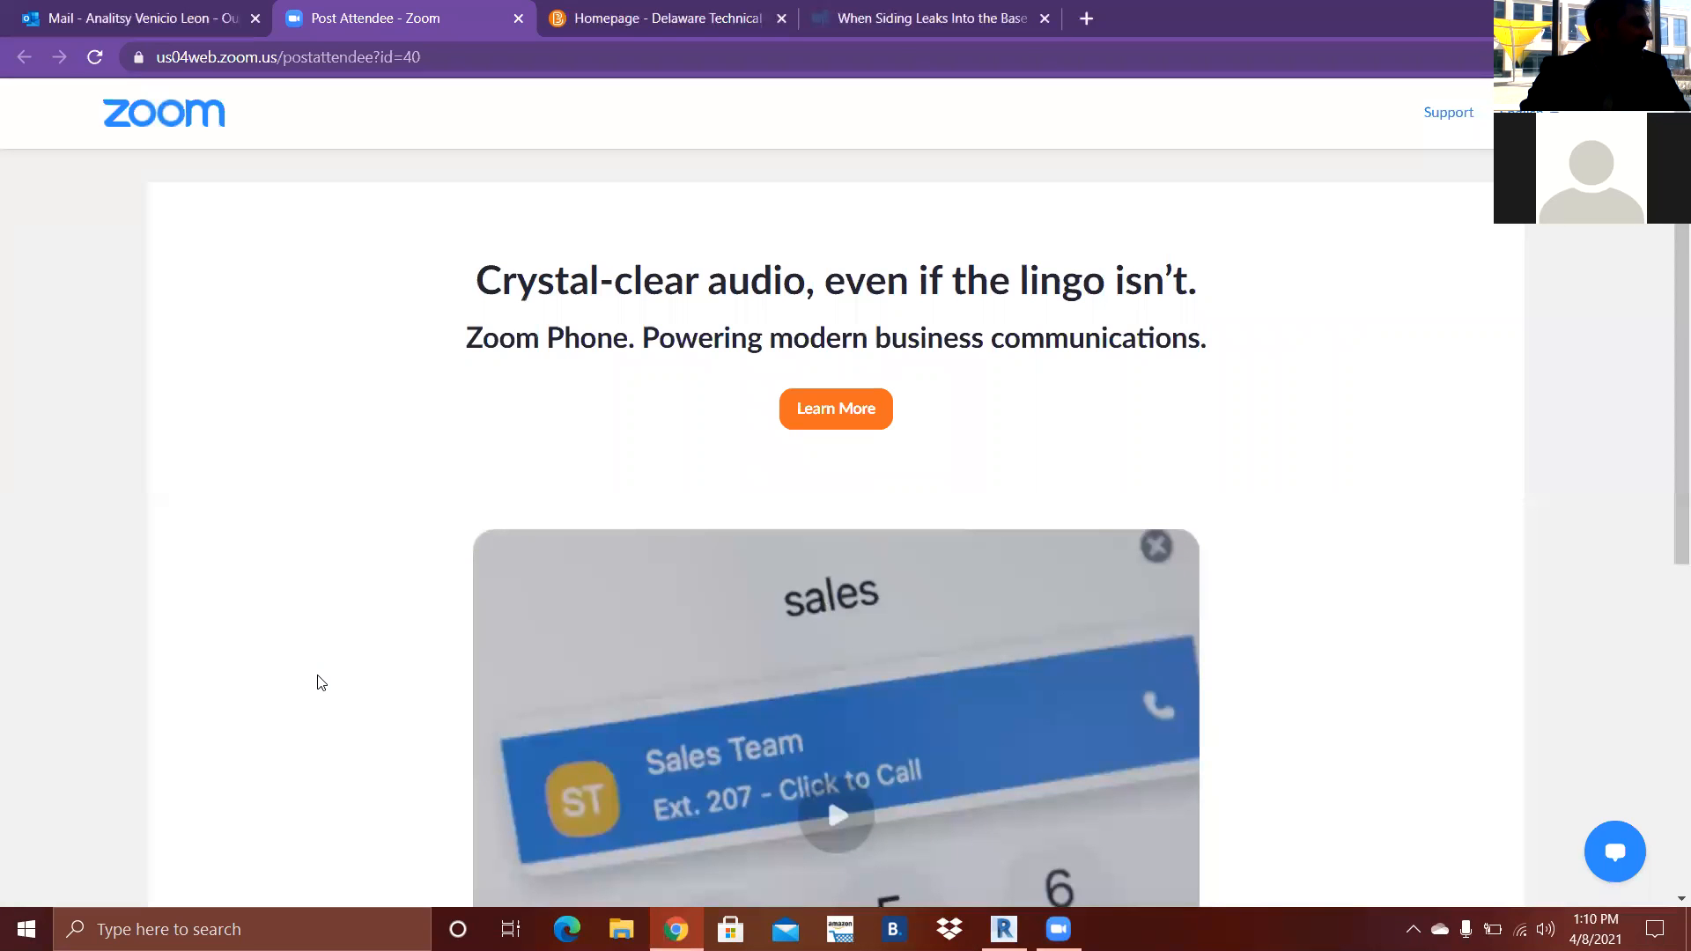
click(1004, 929)
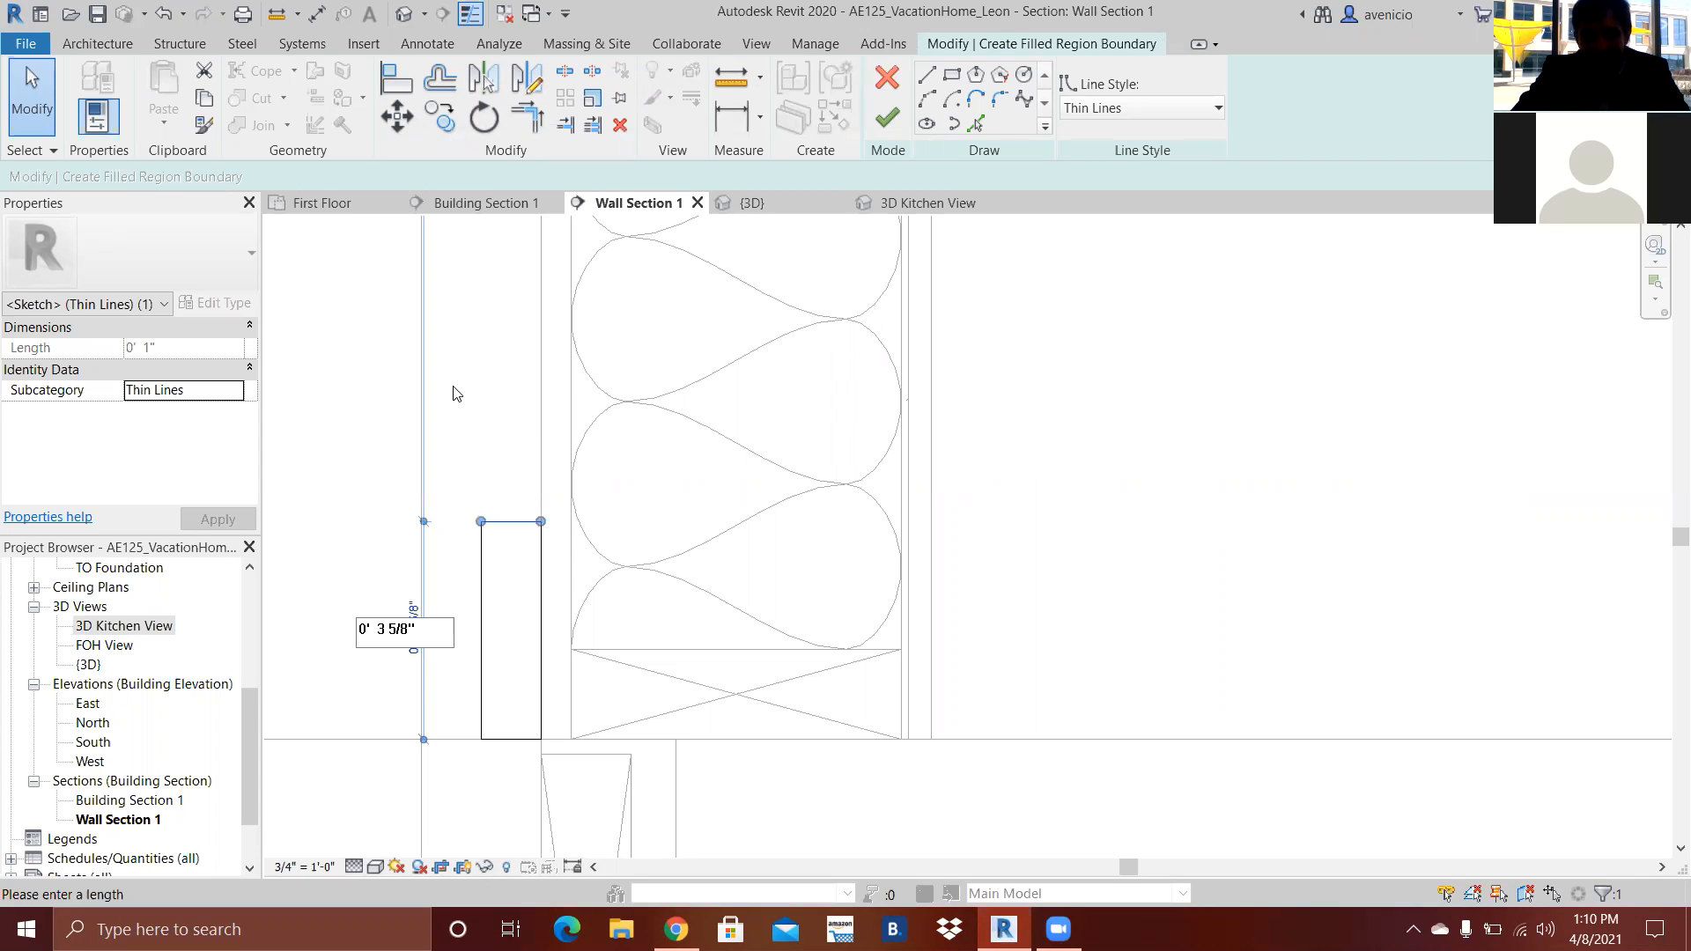
key(Escape)
key(Escape)
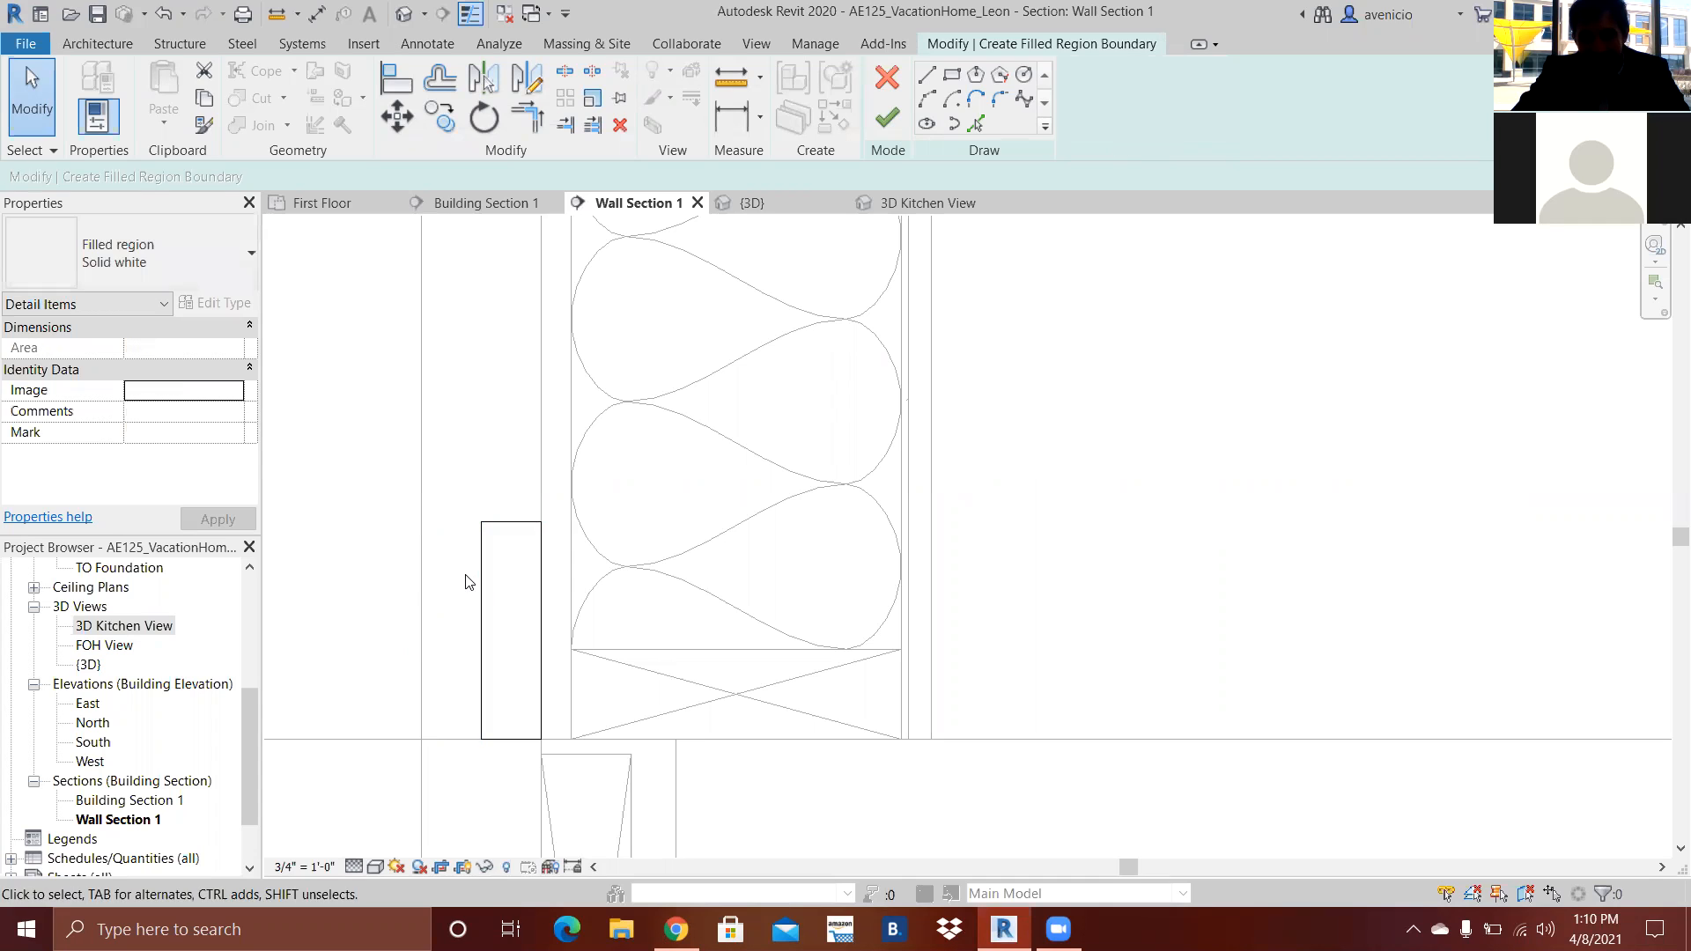
- Set the sketched rectangle's height above the First Floor line to 2' 1"
click(491, 582)
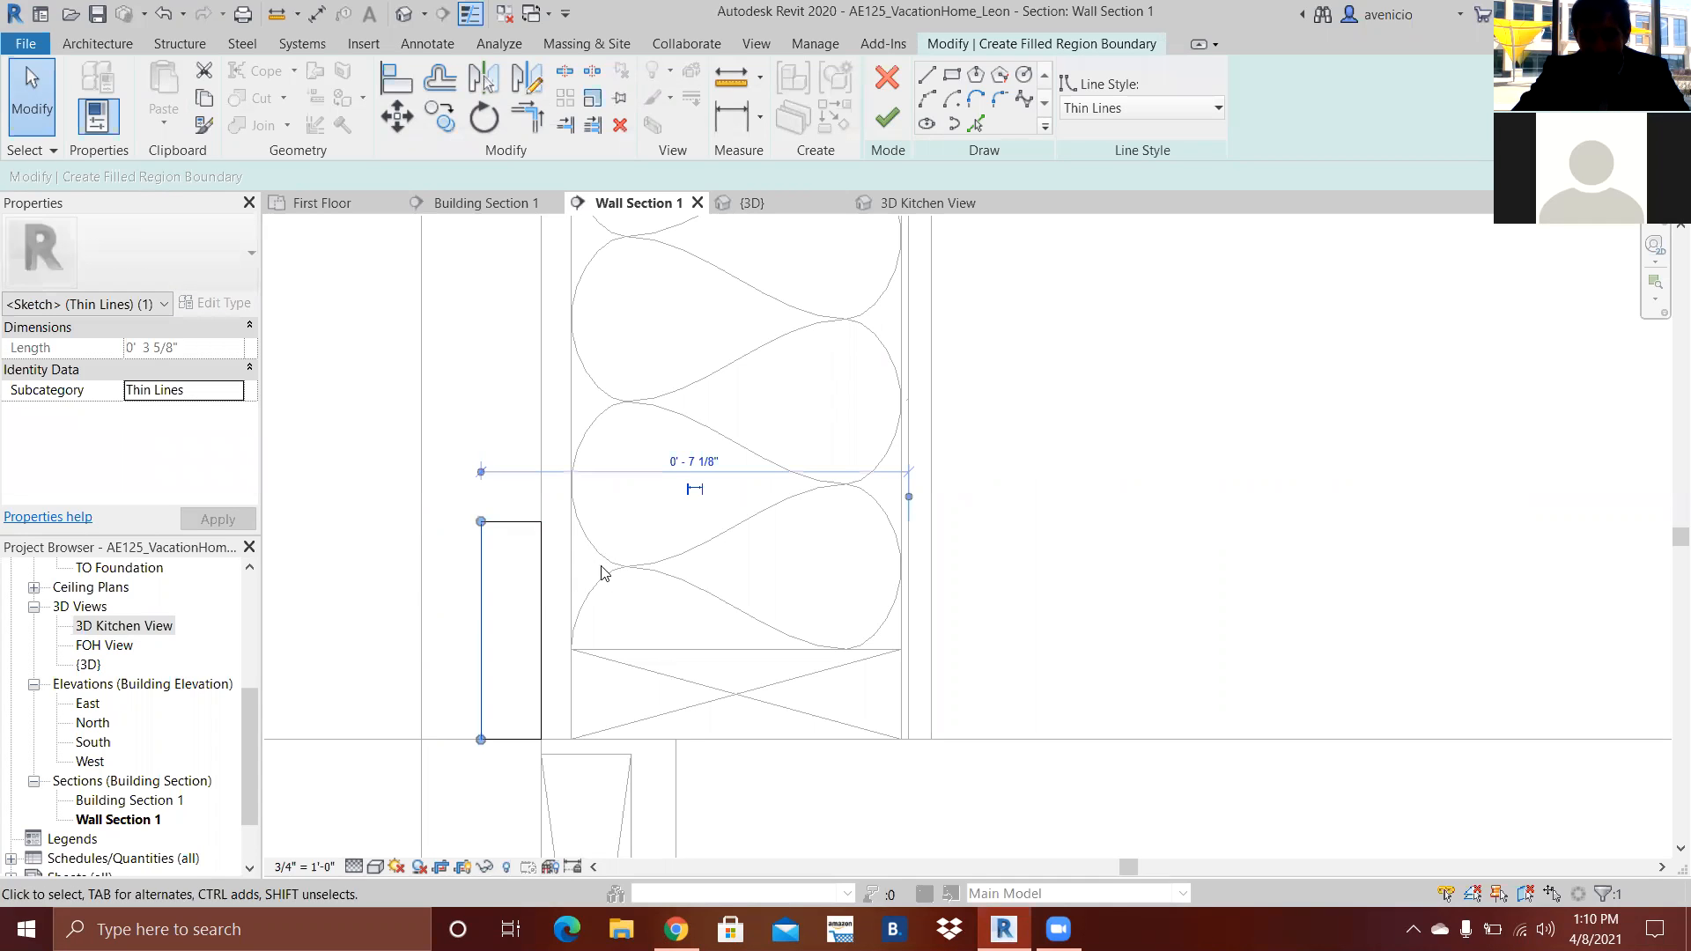
click(420, 617)
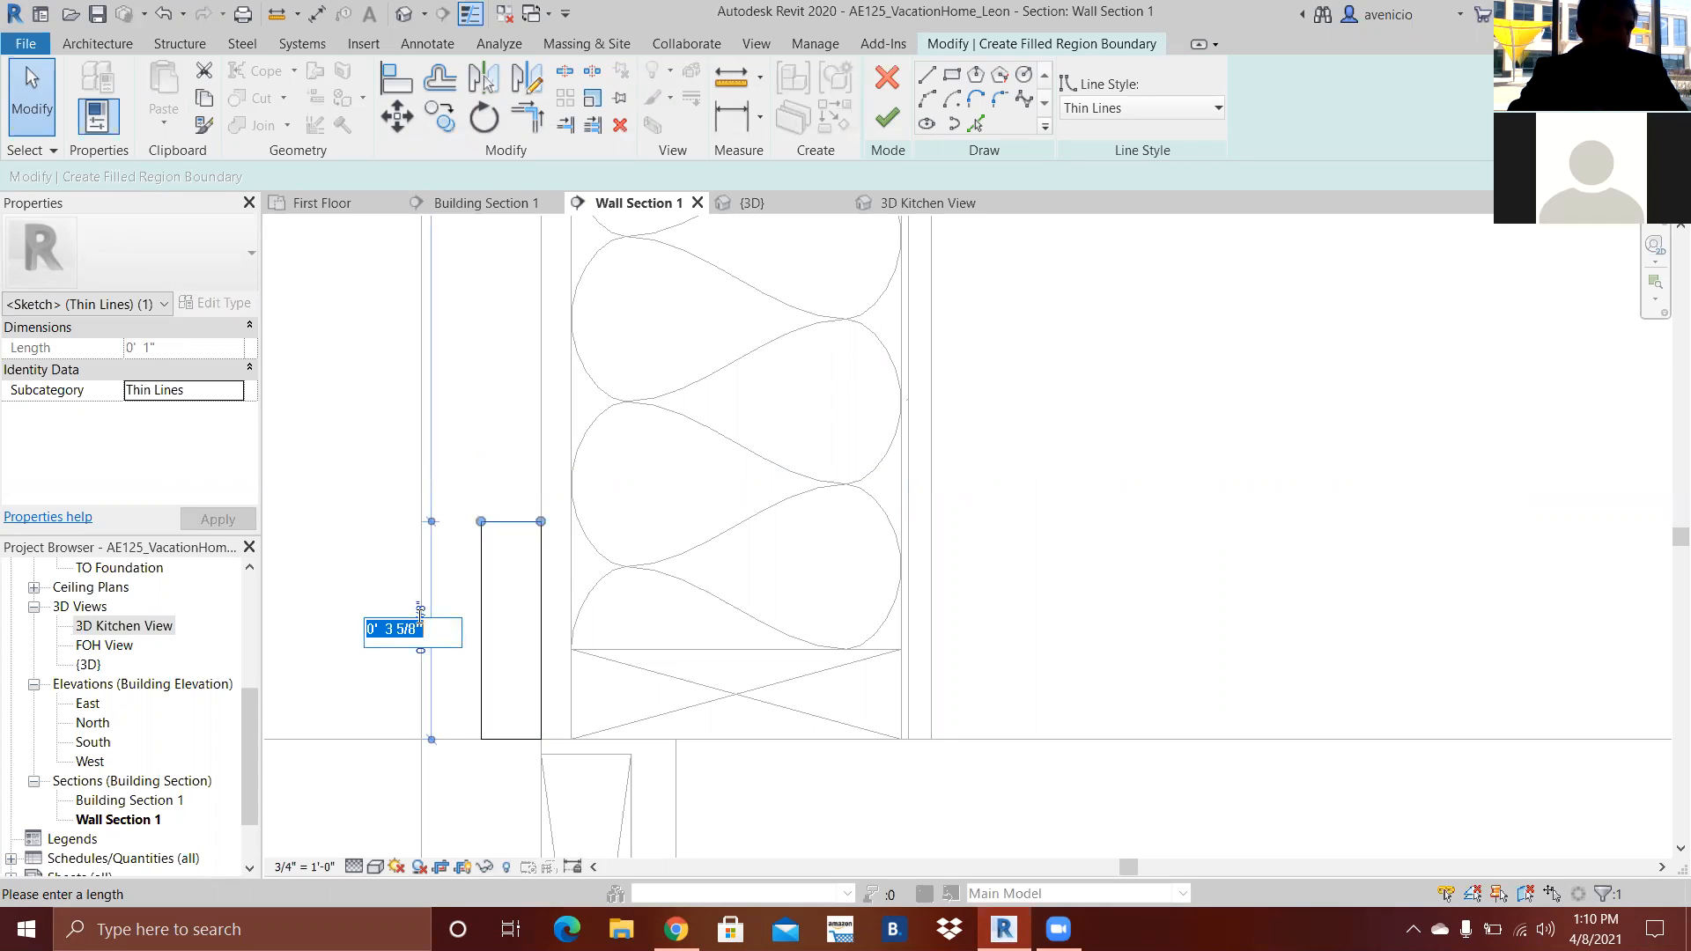
key(BackSpace)
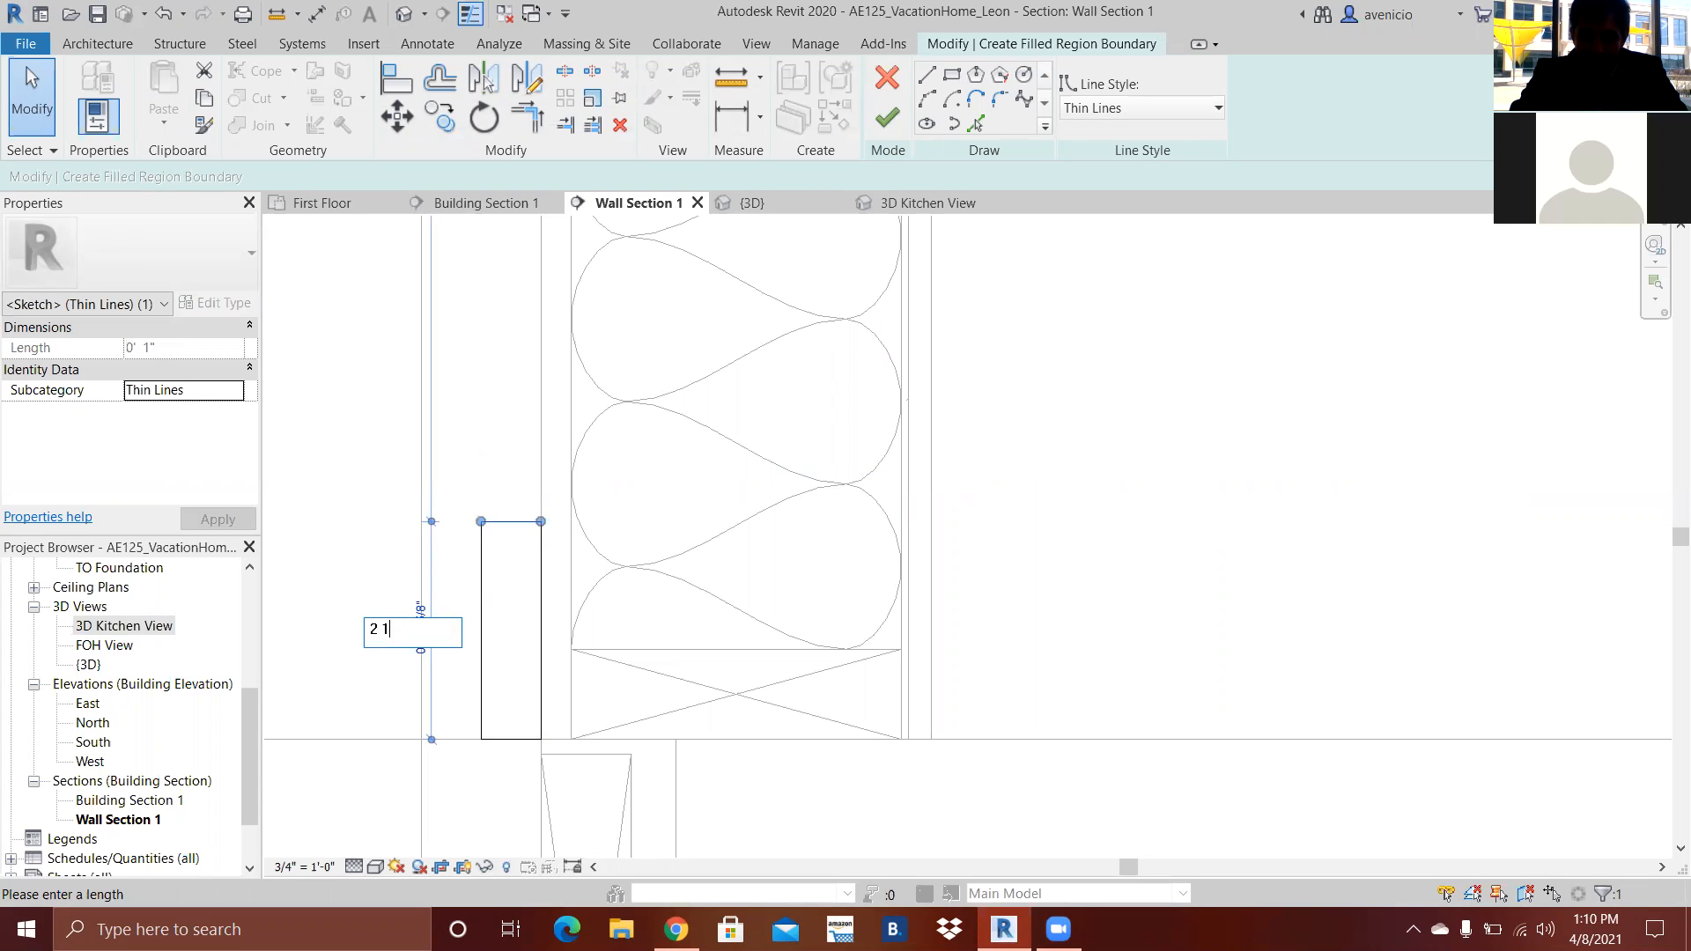
key(Return)
scroll(424, 600, down, 4)
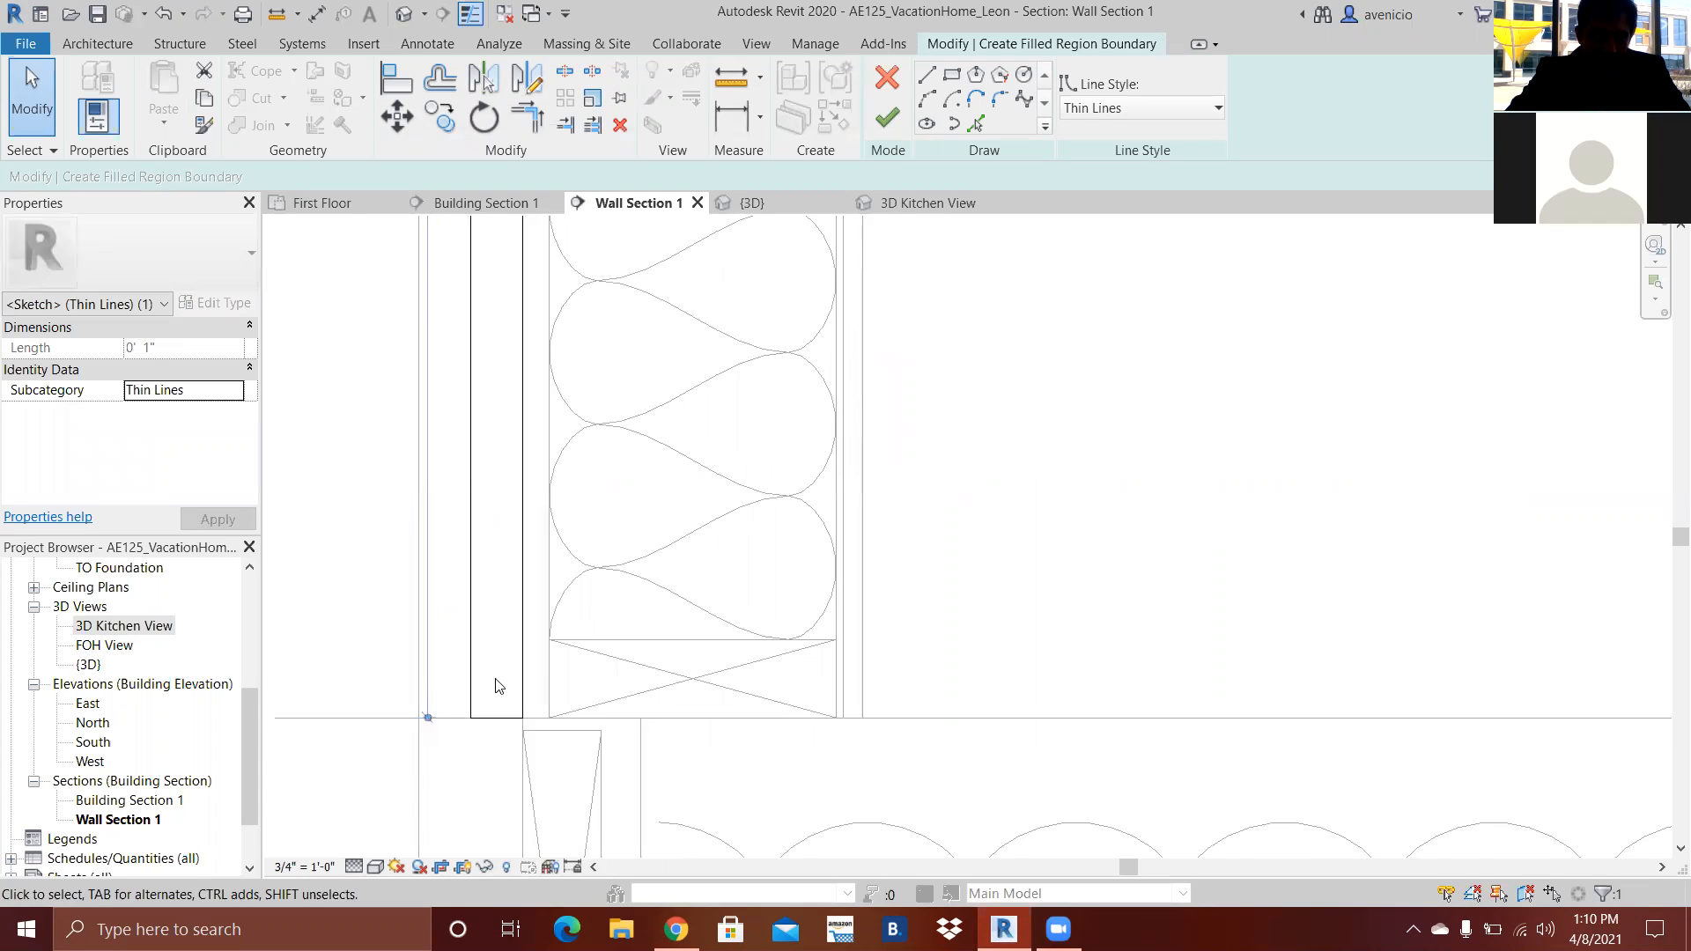
- Set the height of the sketched rectangle above the First Floor line to 2 1/4"
scroll(426, 427, down, 1)
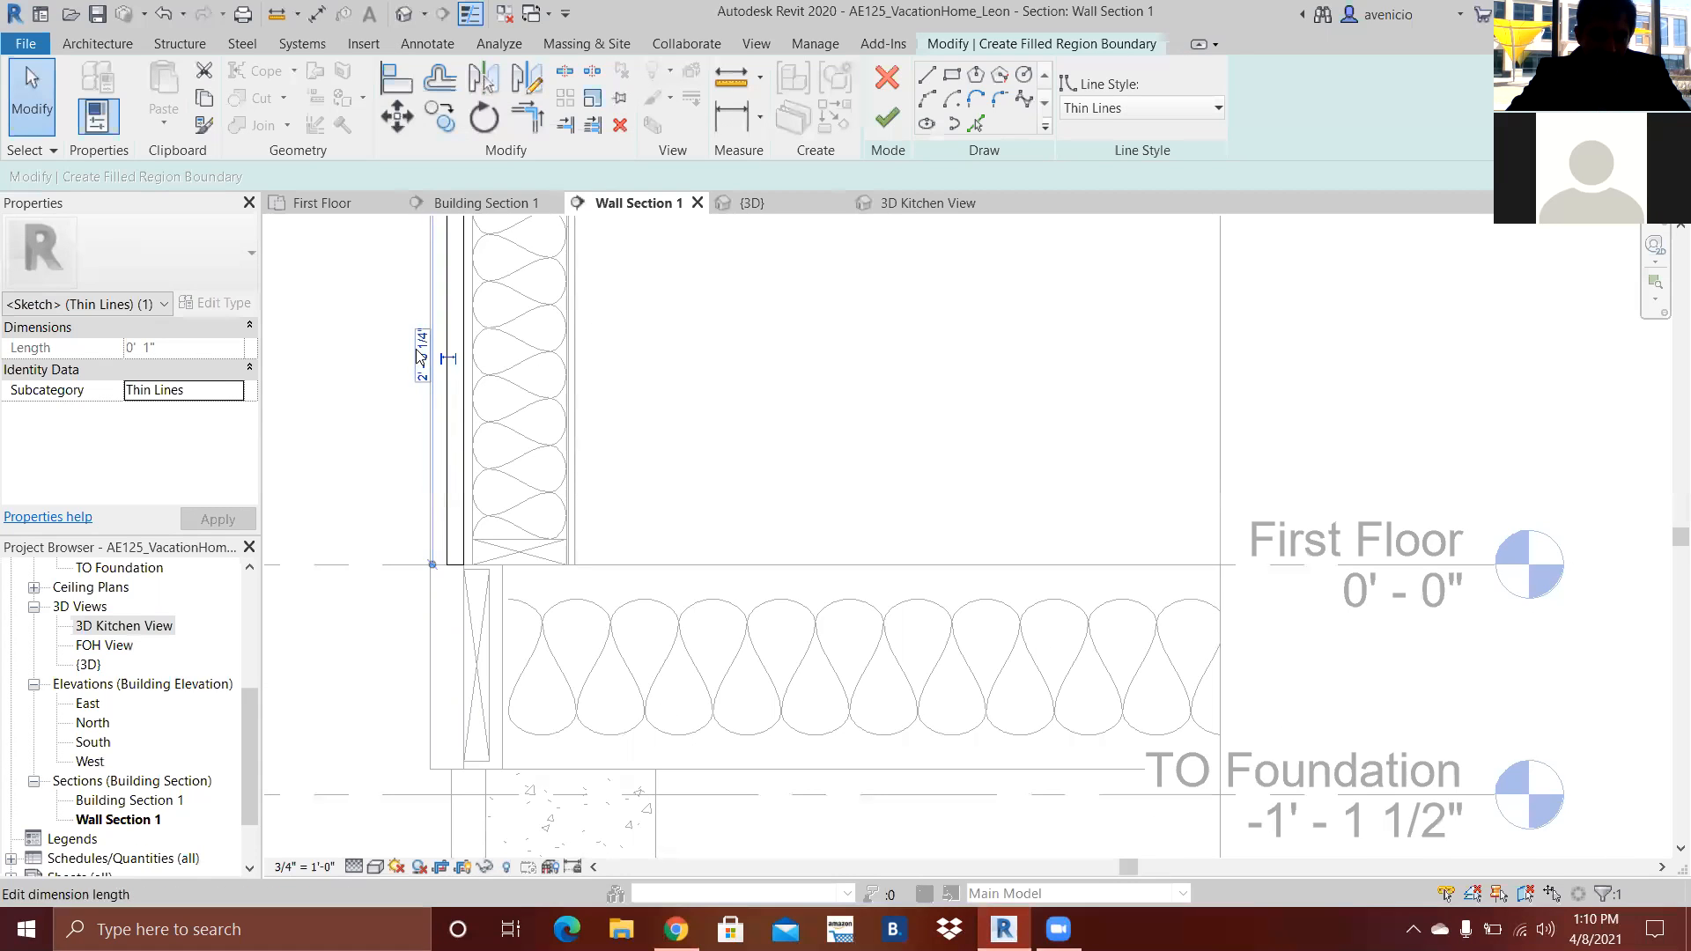
click(421, 356)
text(0')
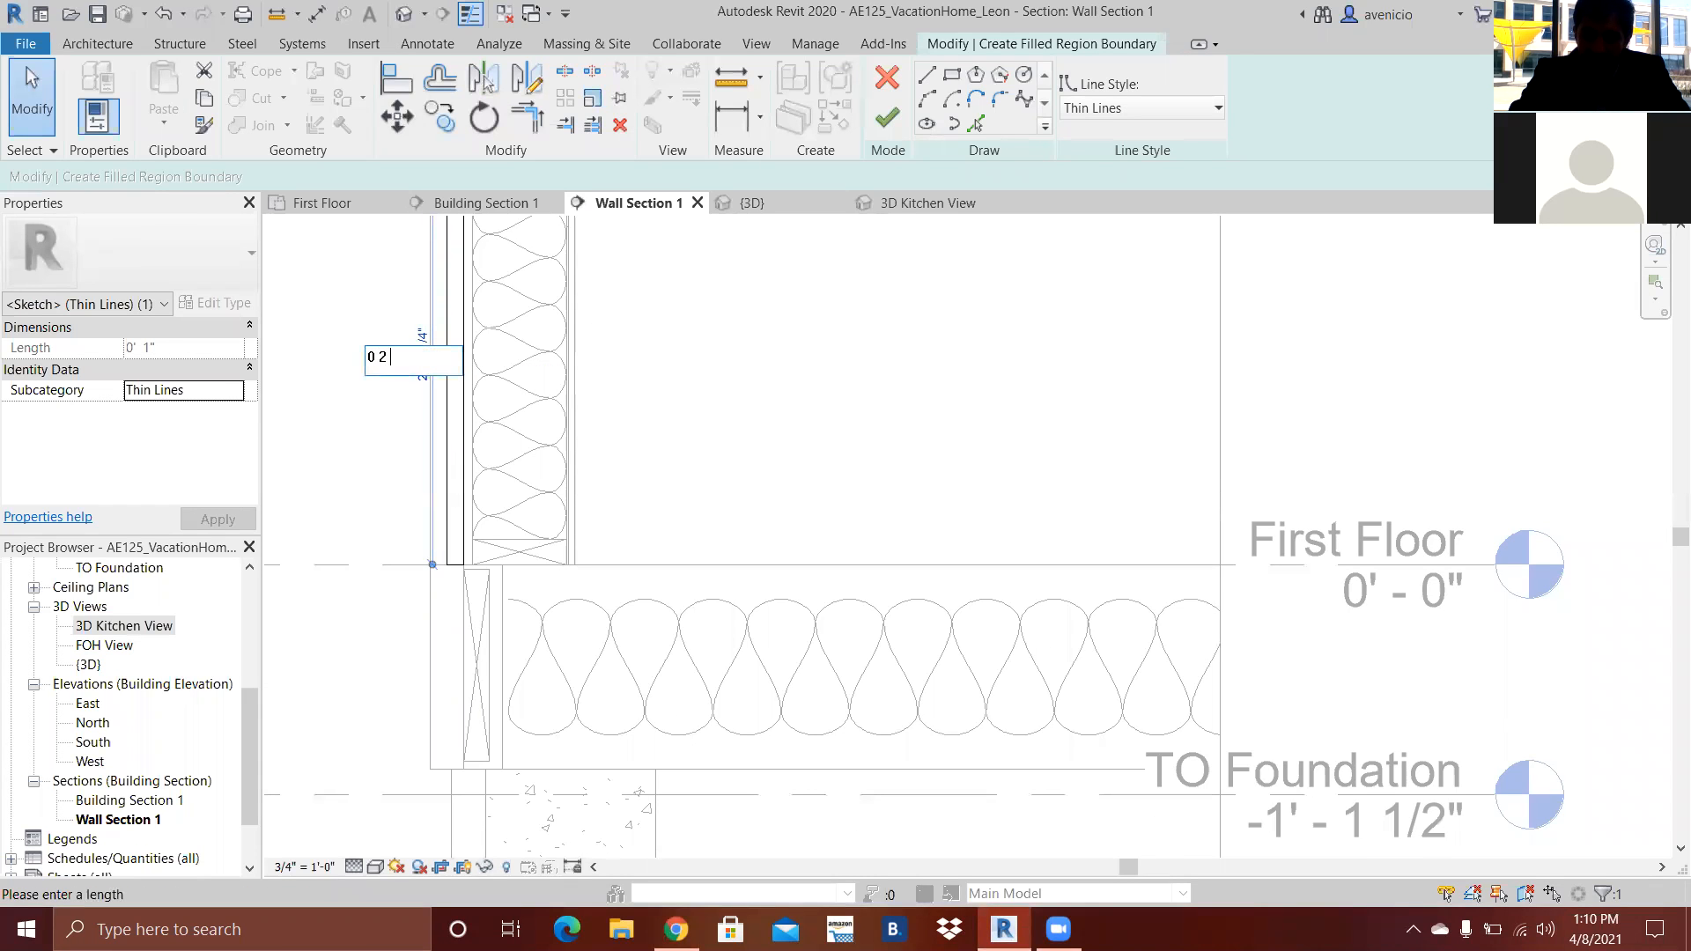
text( - 2 1/4)
key(Return)
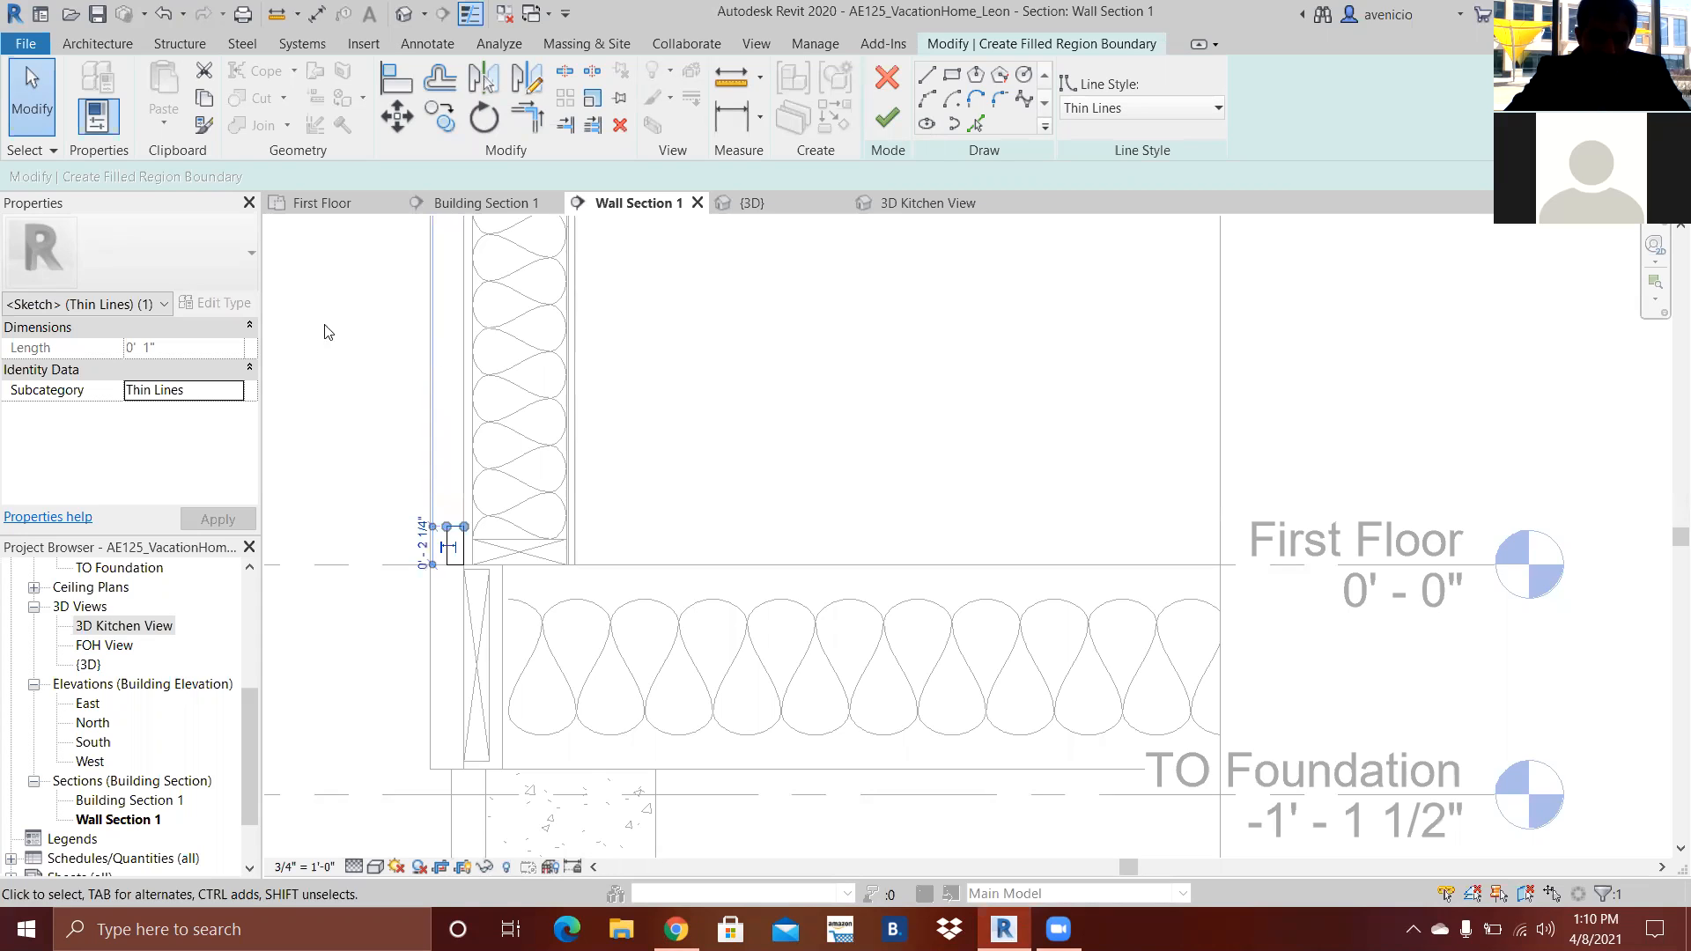
- Set the sketched rectangle's width to 3 5/8" by repositioning its outer edge relative to the wall face
scroll(436, 557, up, 5)
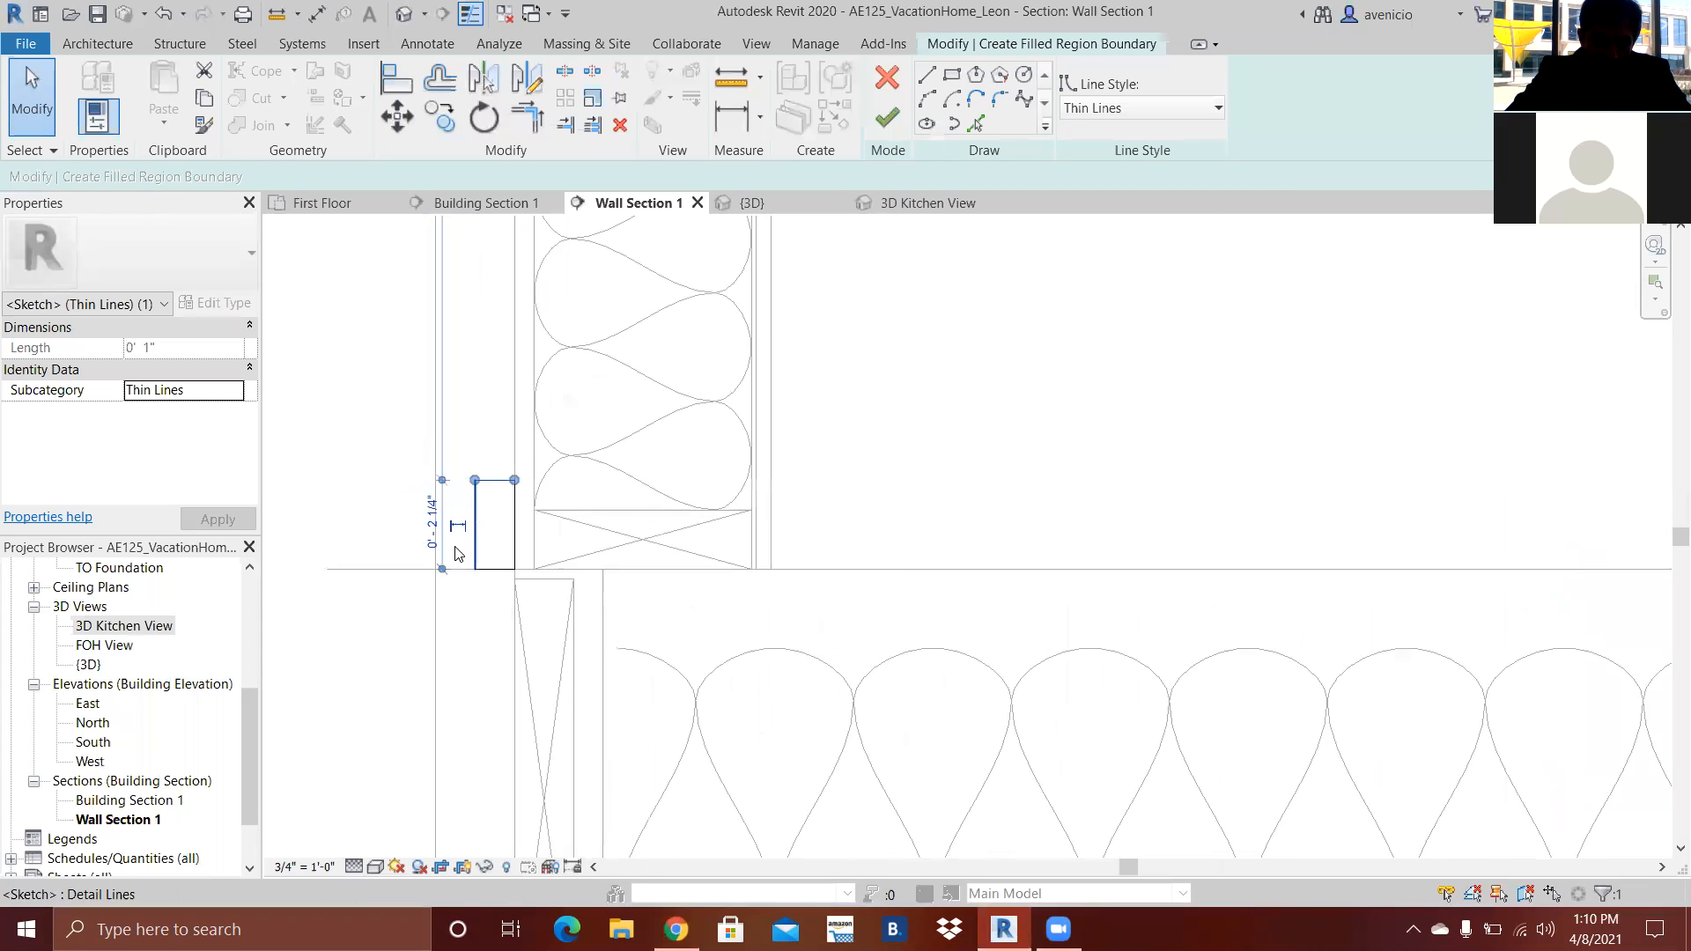
click(473, 493)
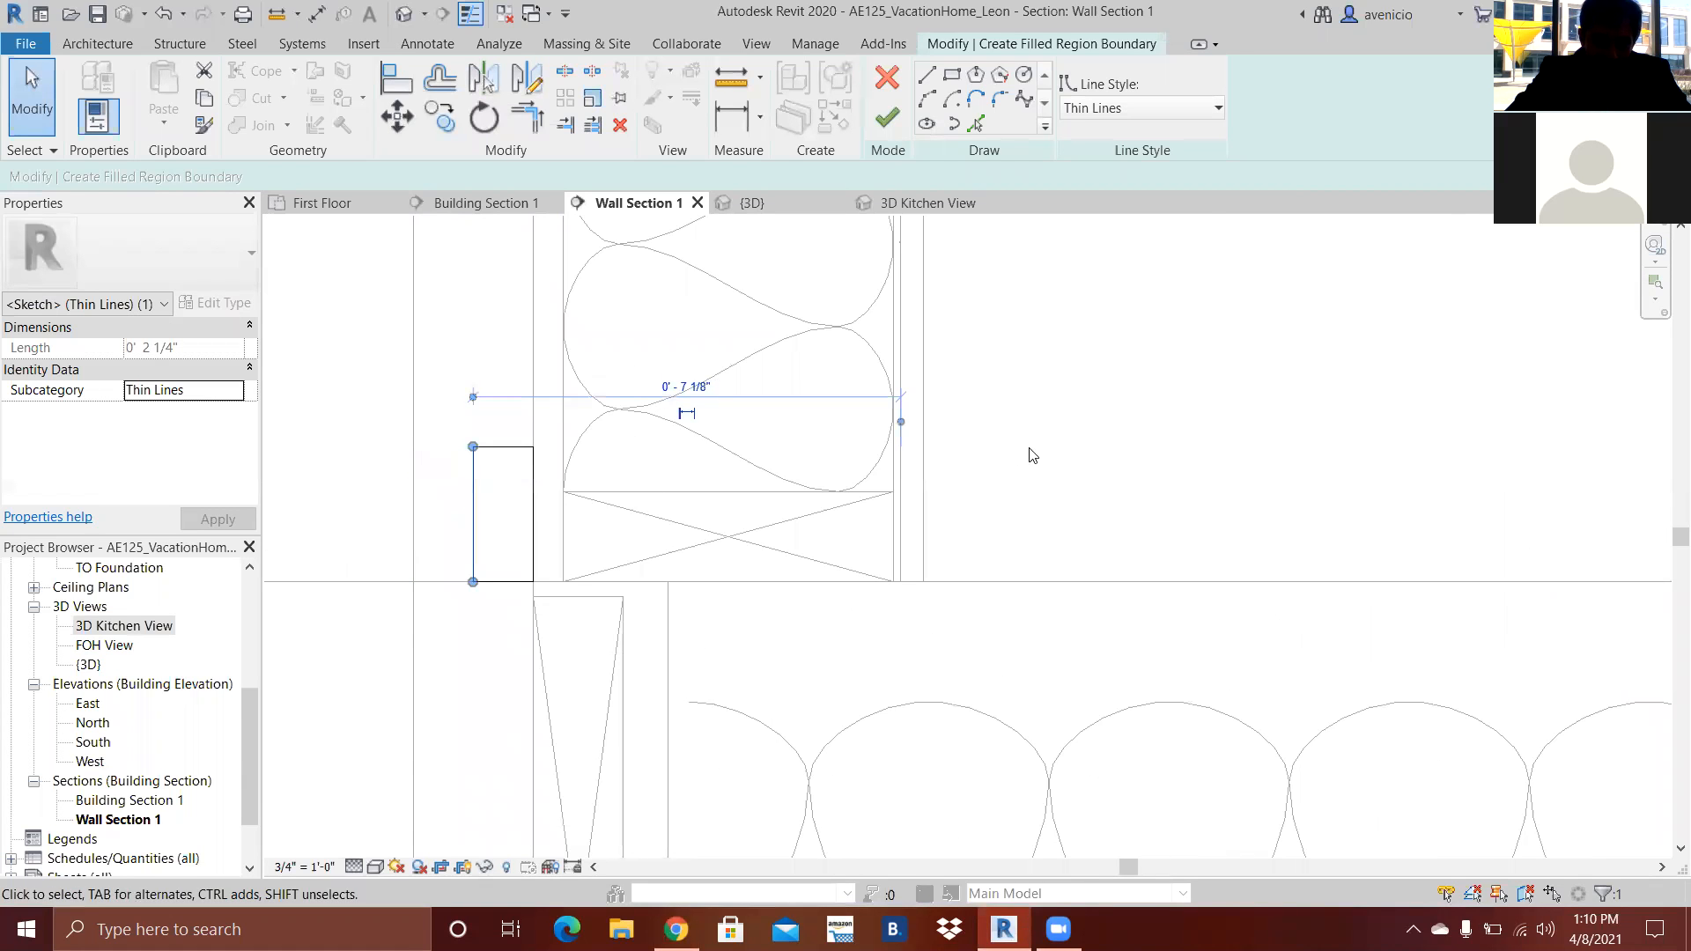
drag(529, 490, 532, 490)
click(502, 388)
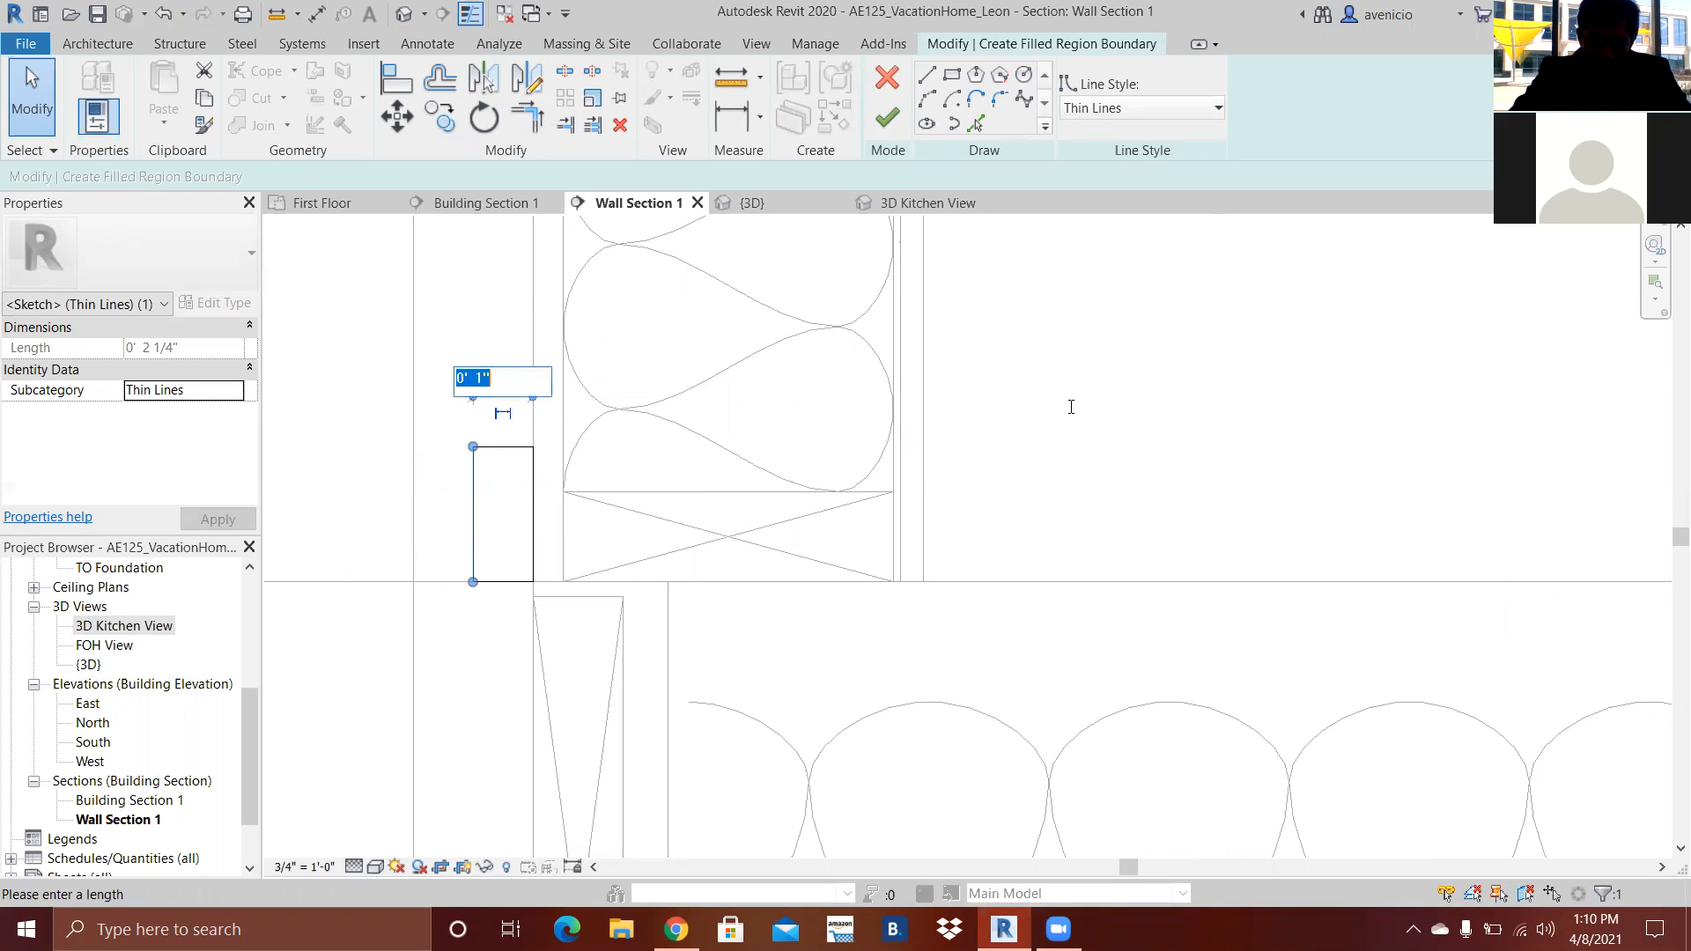
text(0' - 3 5/8)
key(Return)
scroll(616, 390, down, 3)
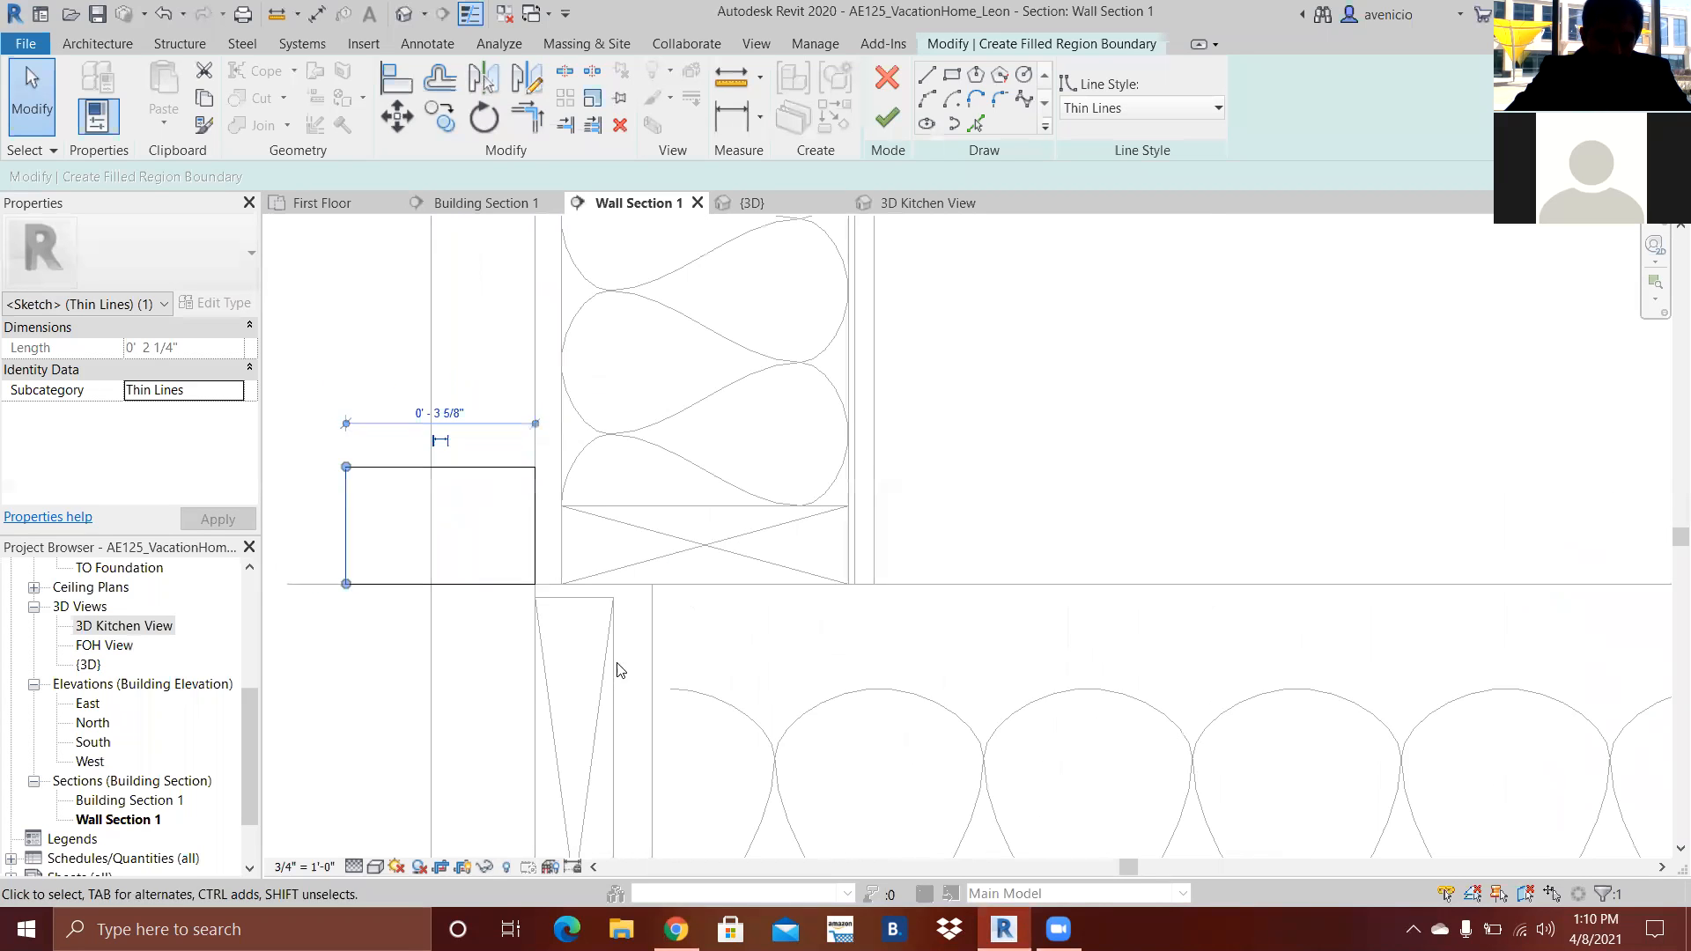
- Finish the filled region and copy the brick directly on top of itself, from its lower outer corner to its upper outer corner
click(585, 502)
click(887, 118)
scroll(527, 555, up, 3)
key(c)
key(o)
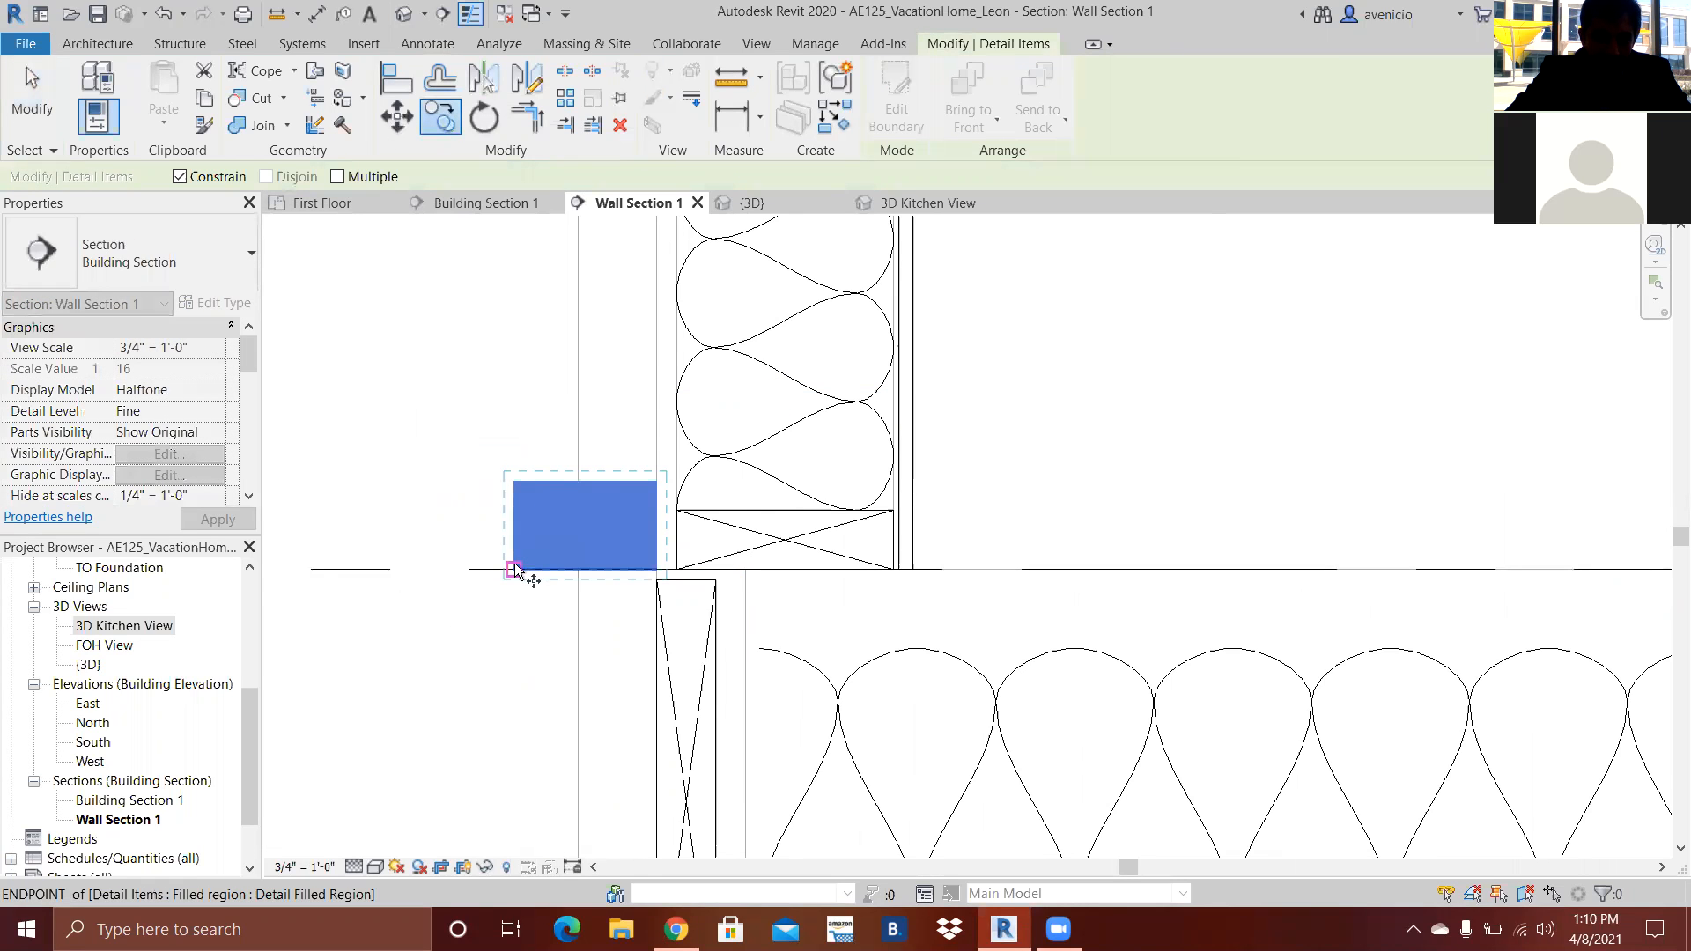
click(514, 568)
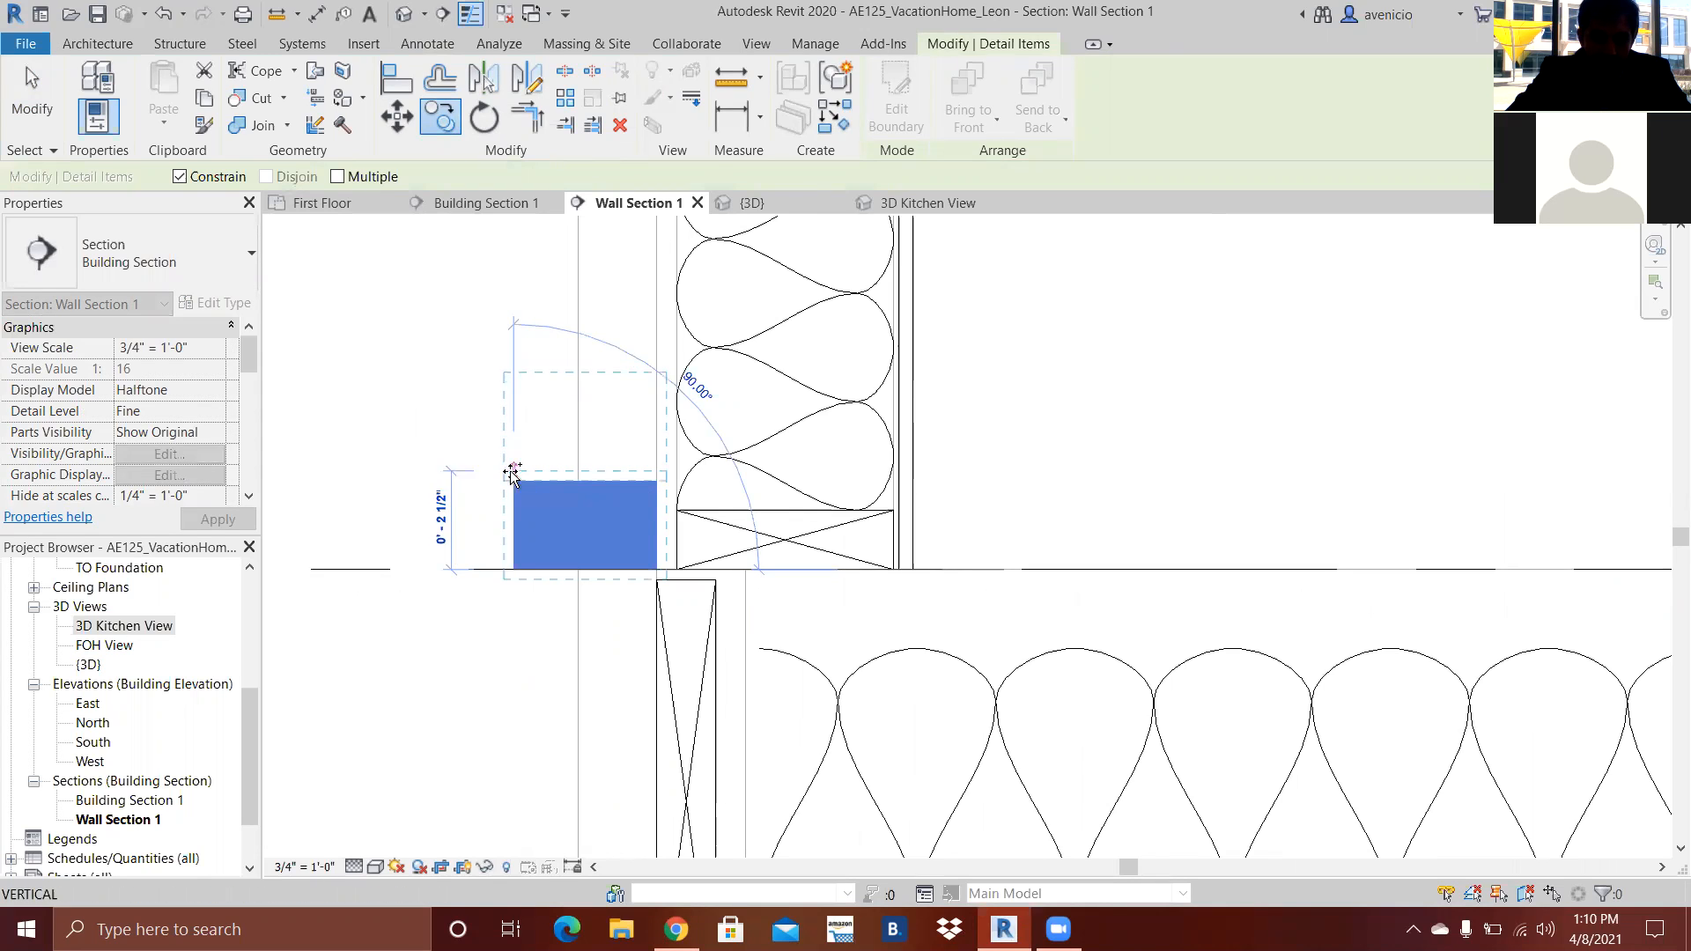
click(515, 480)
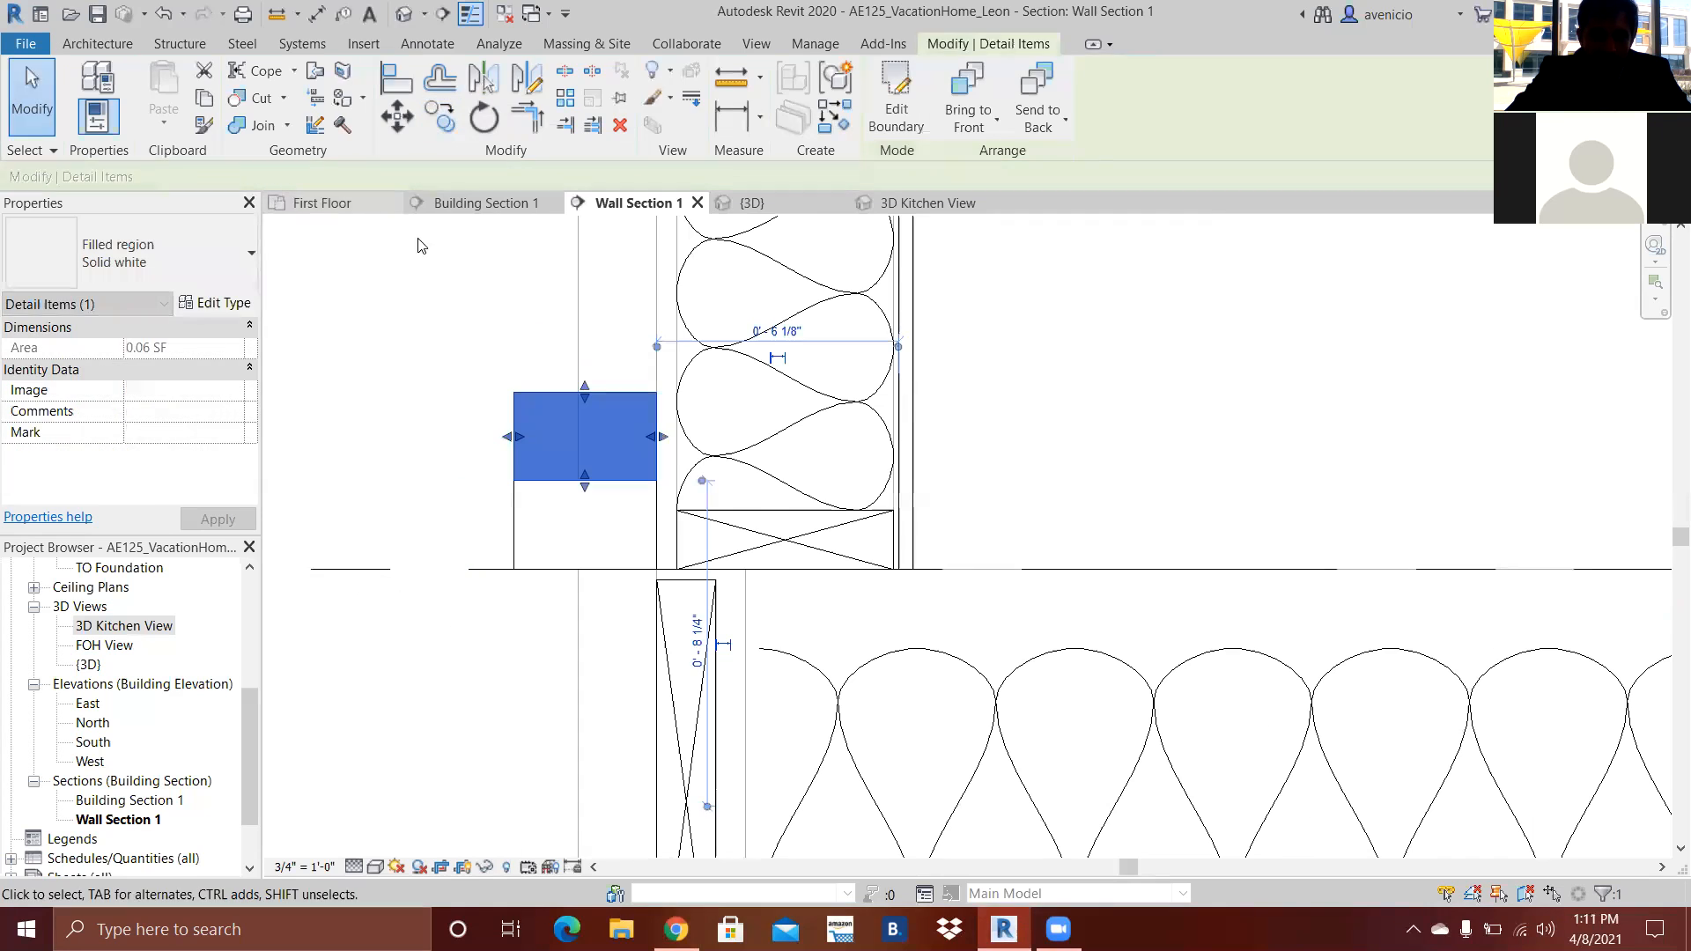
- Move the upper brick up 5/8" to leave a mortar gap above the first brick
key(Escape)
click(541, 401)
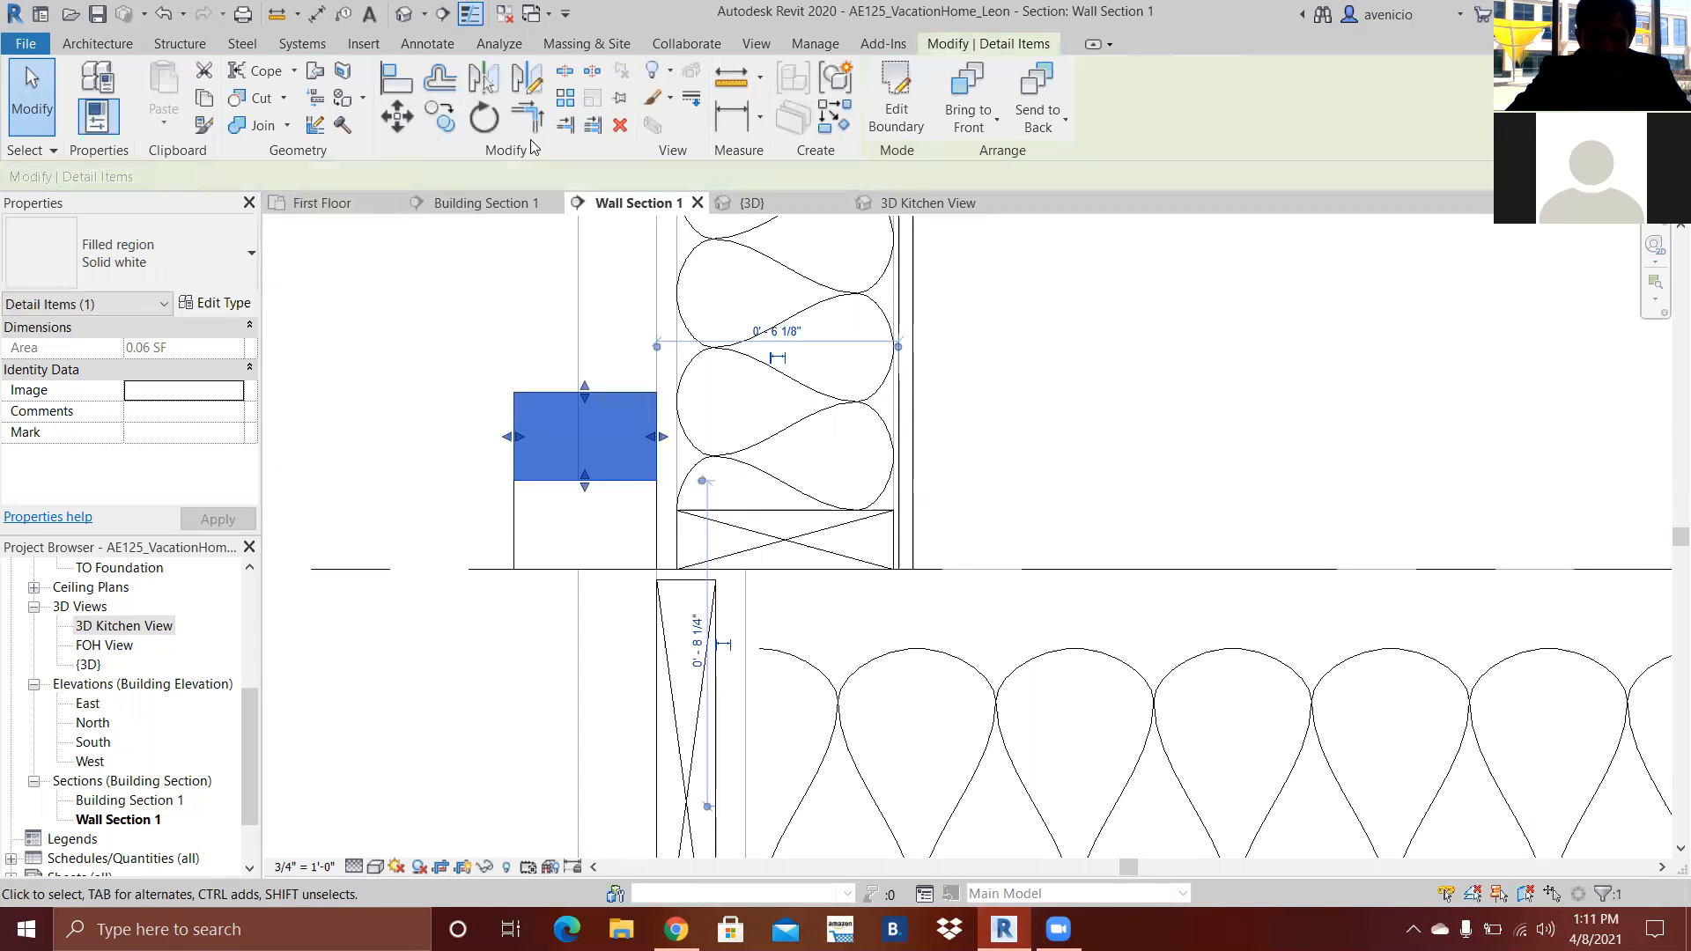
click(393, 126)
click(427, 456)
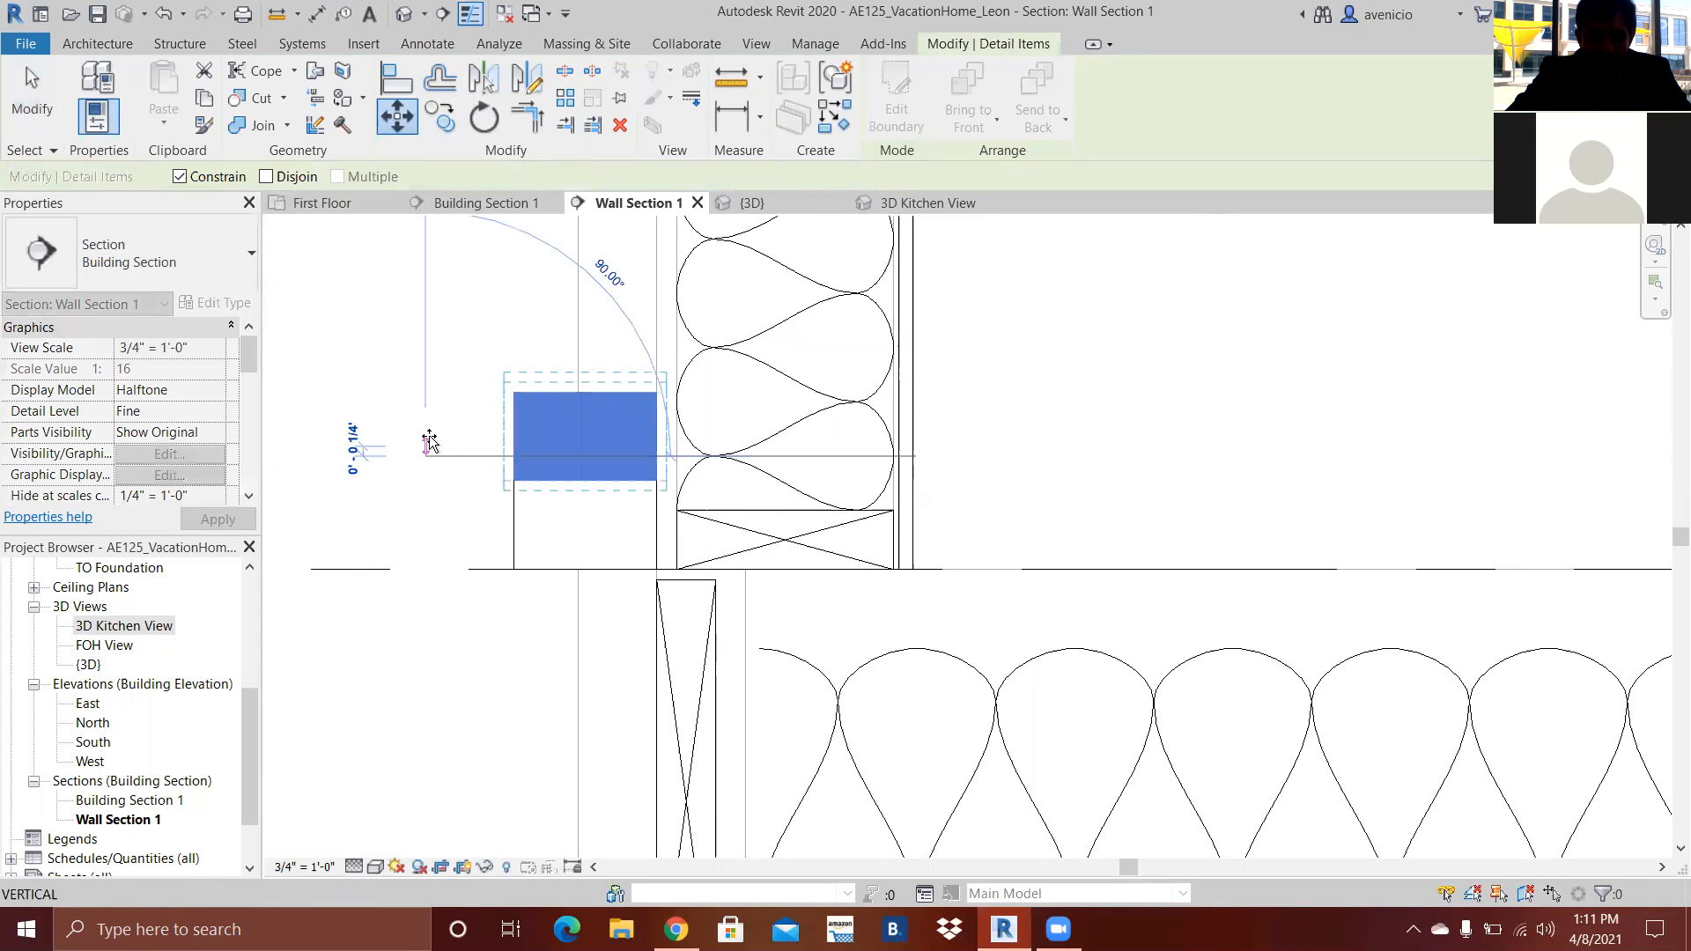
text(0 5/8)
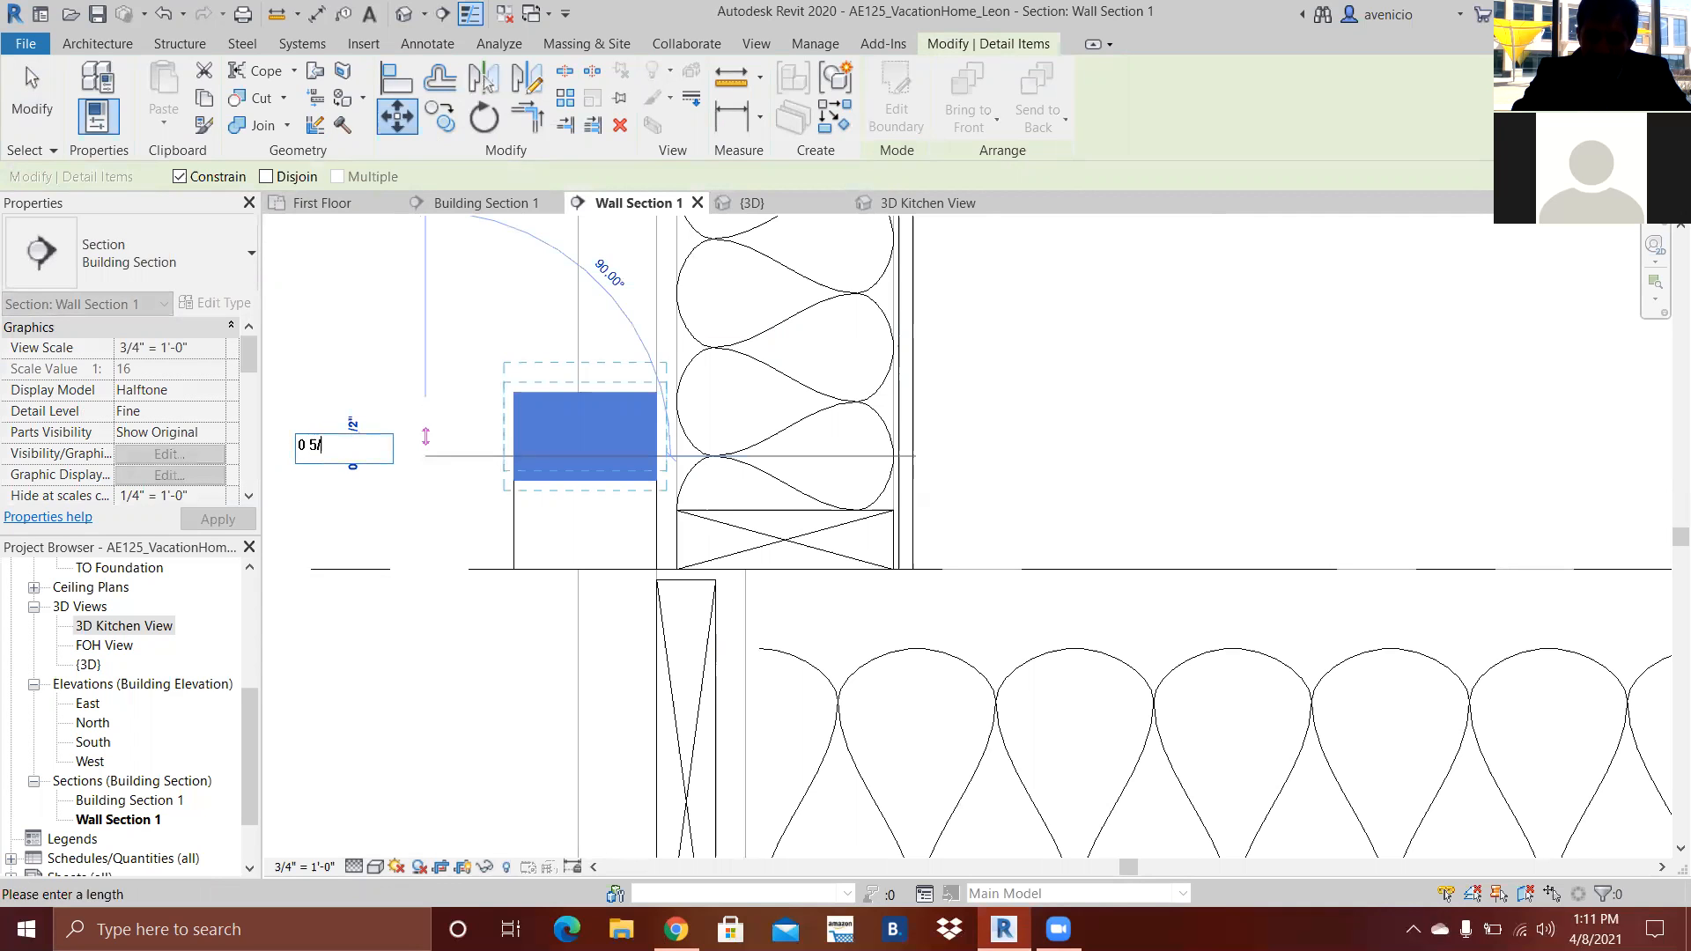
key(Return)
key(Escape)
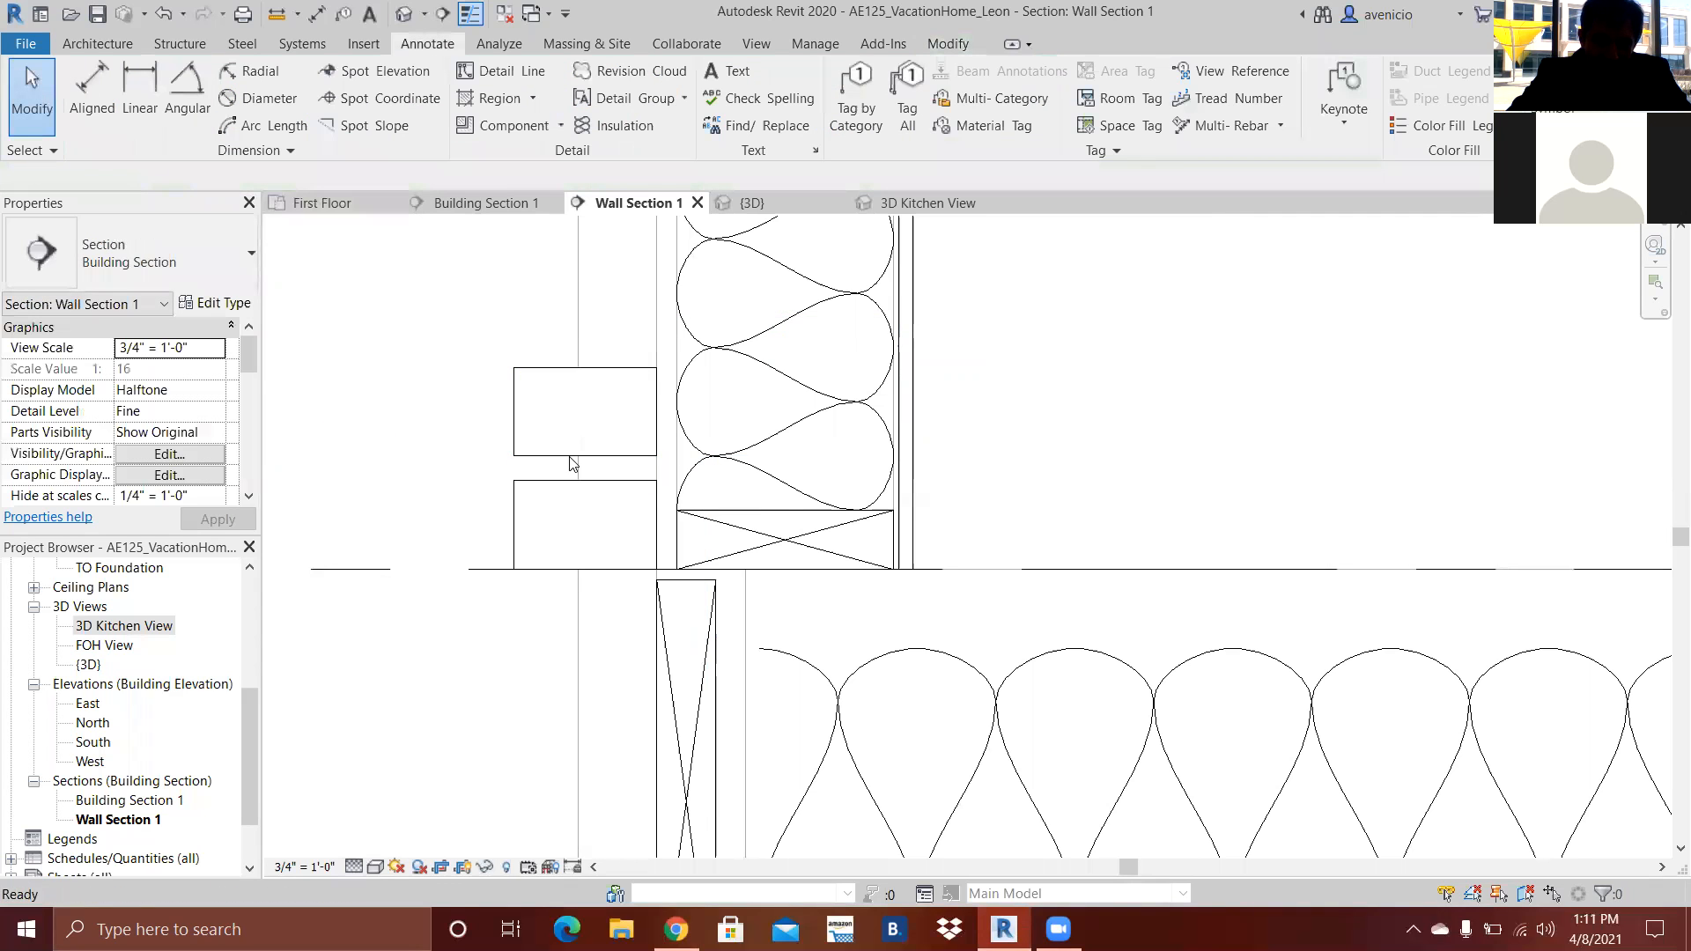
- Copy the second brick upward as a third course, using the top inner corners of the two existing bricks as the spacing
scroll(575, 504, down, 2)
scroll(640, 535, down, 2)
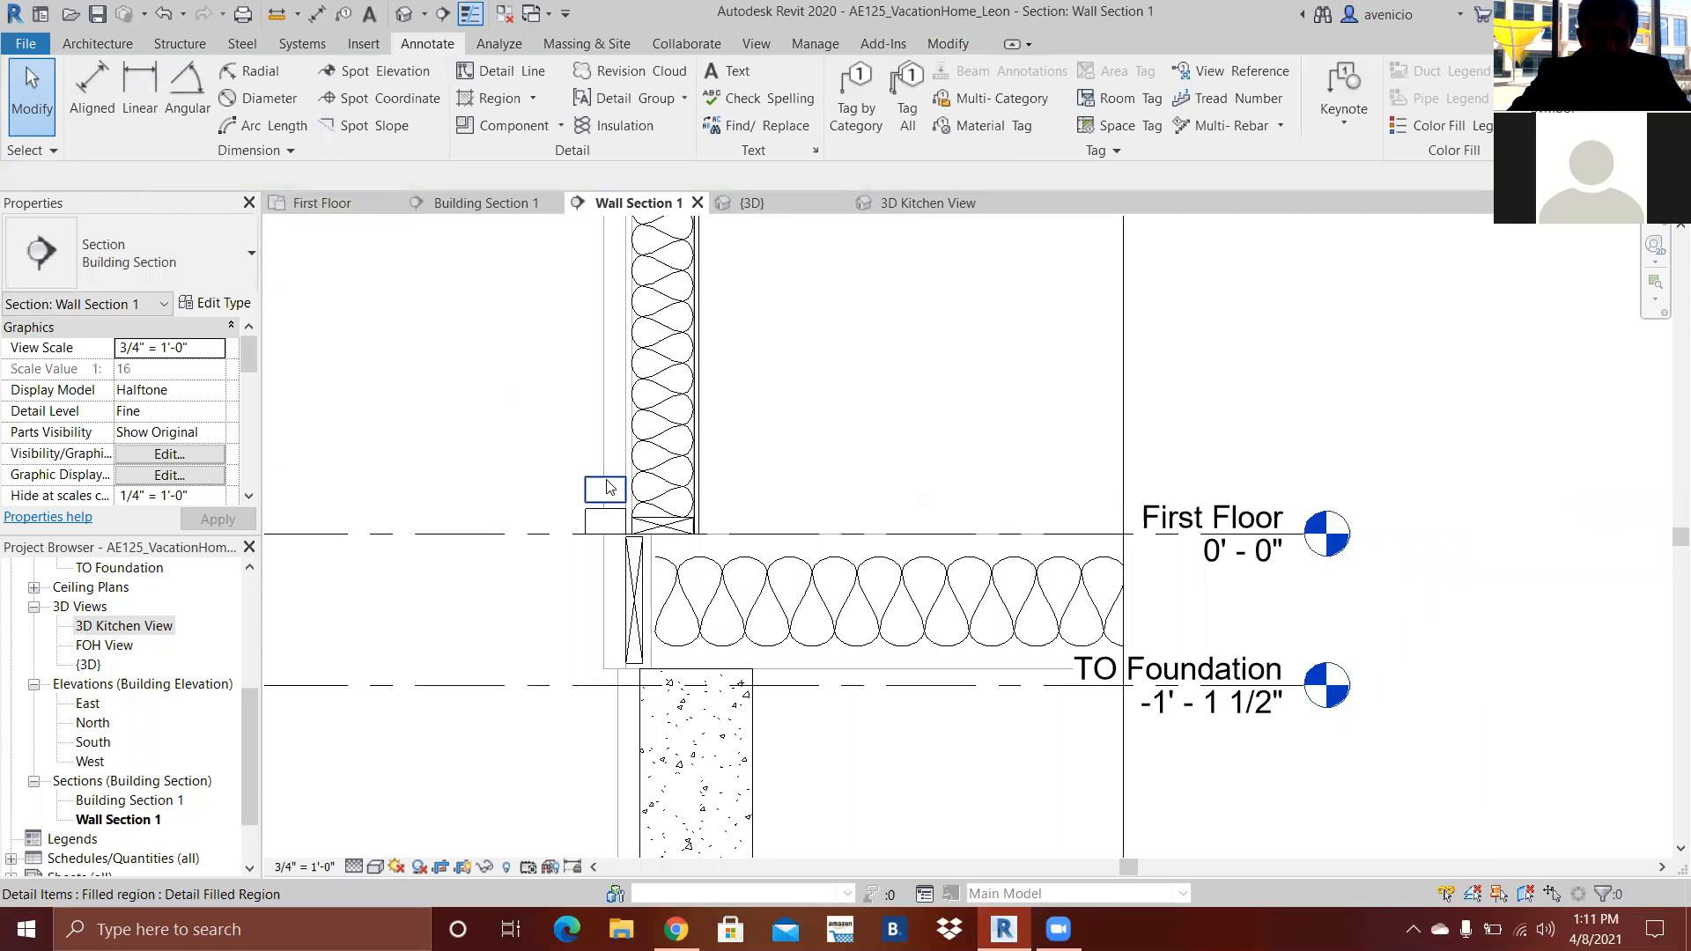
click(610, 487)
click(440, 116)
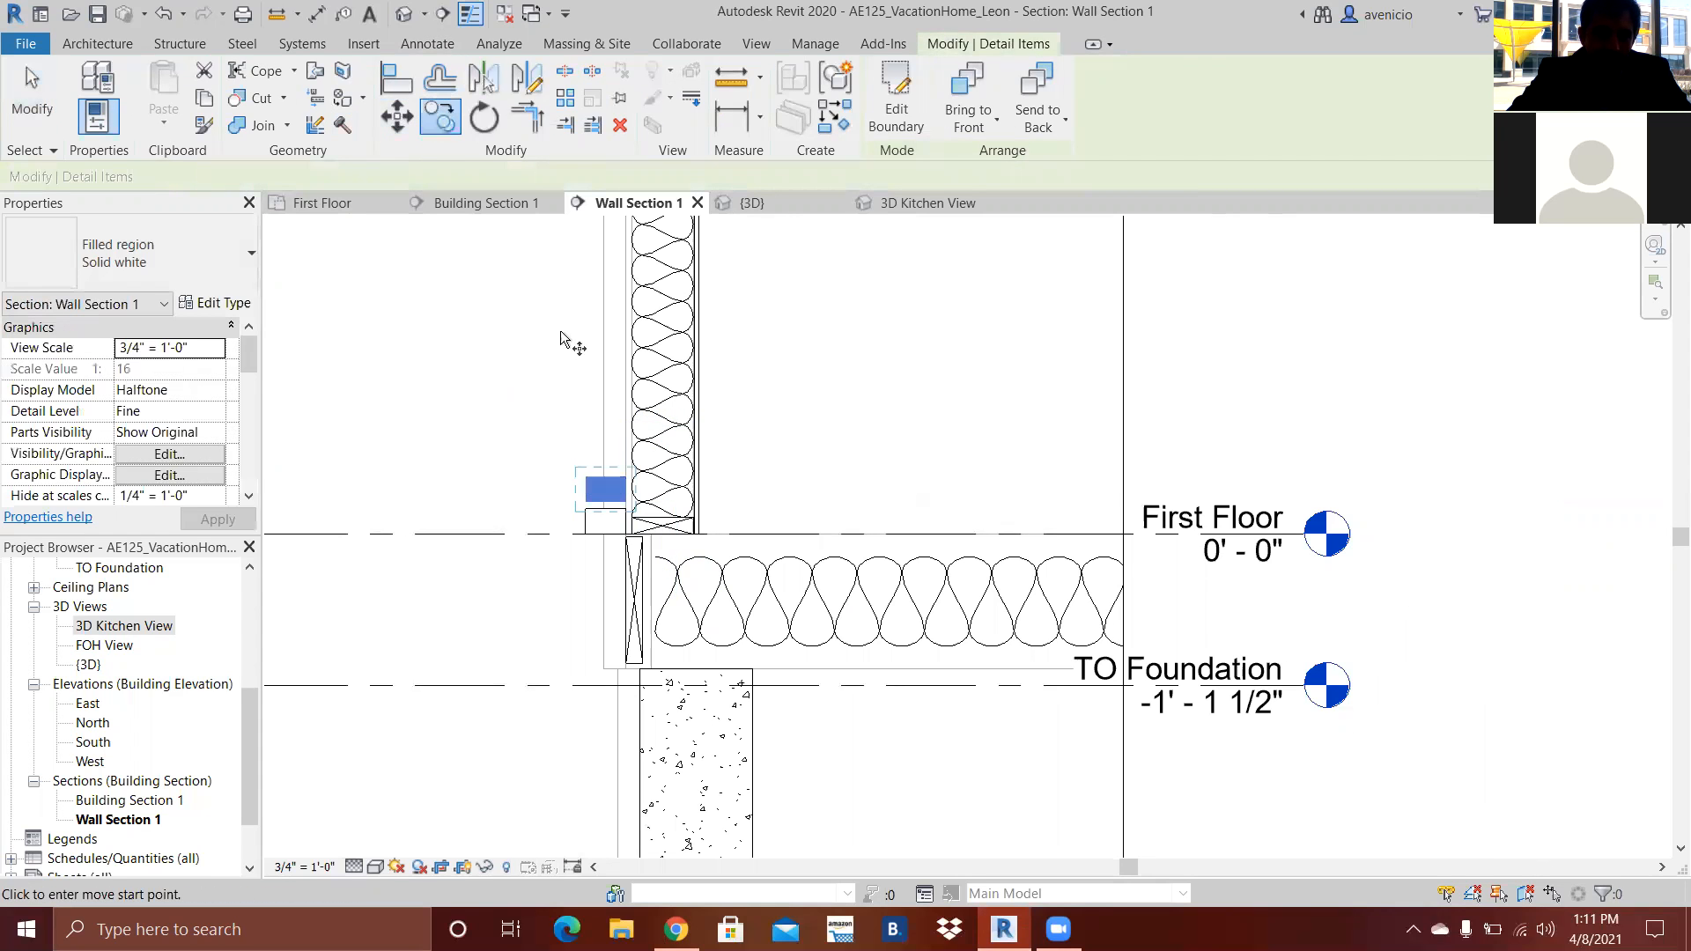
scroll(669, 589, up, 4)
scroll(729, 644, down, 2)
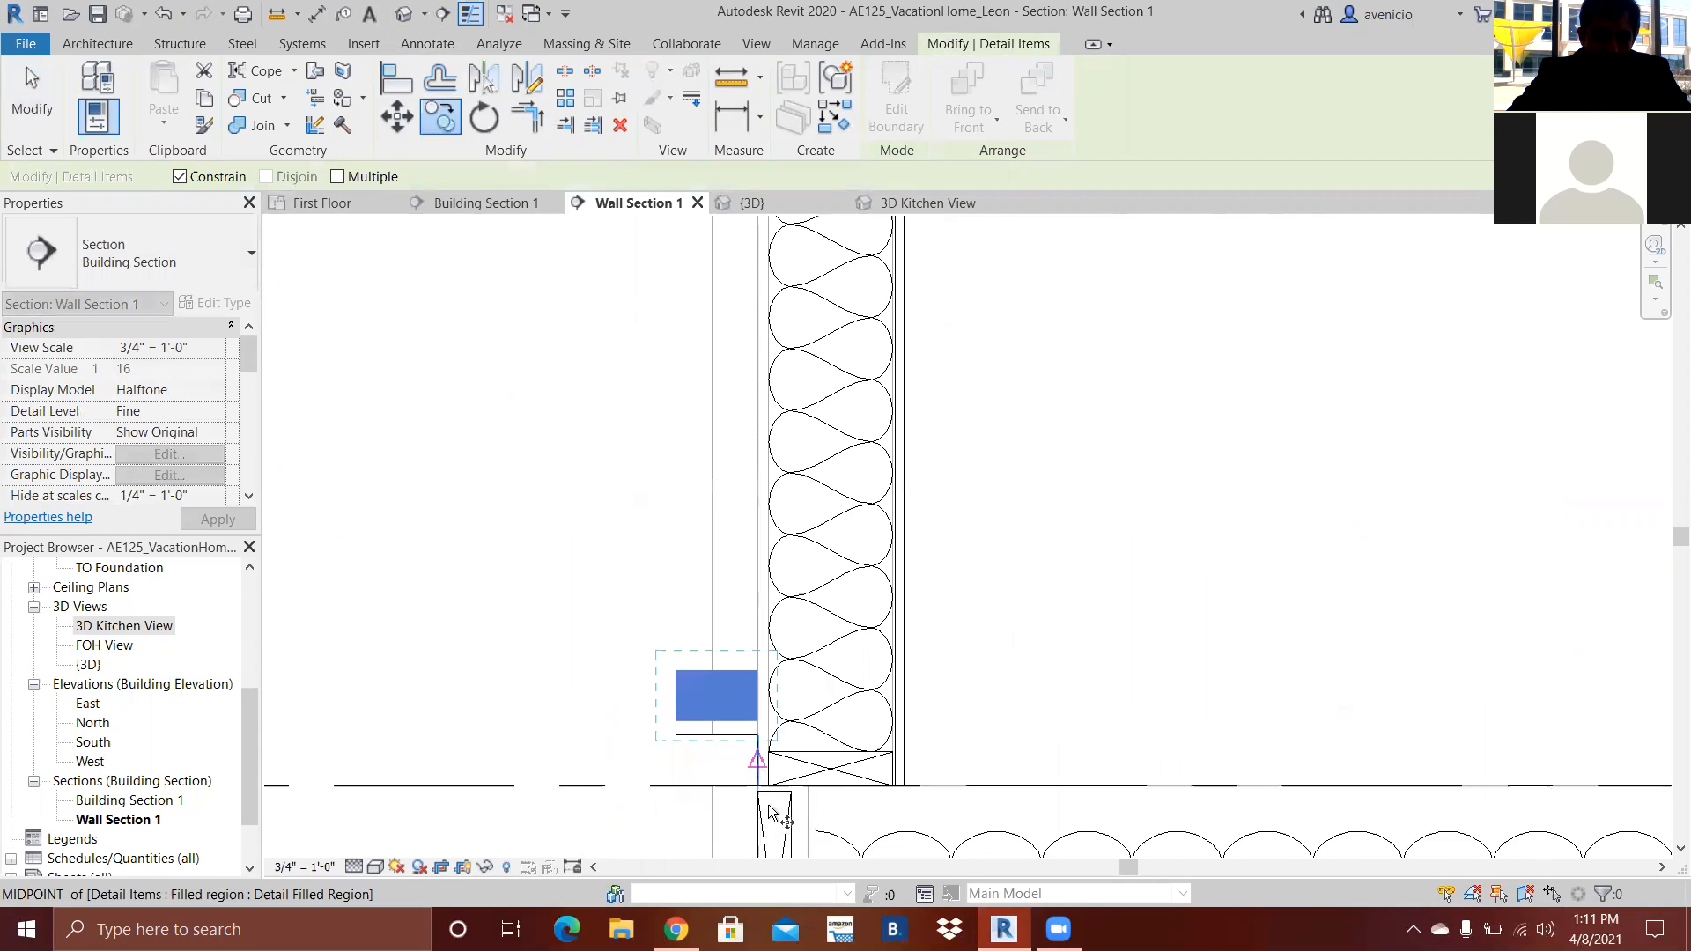
scroll(767, 726, up, 2)
click(750, 690)
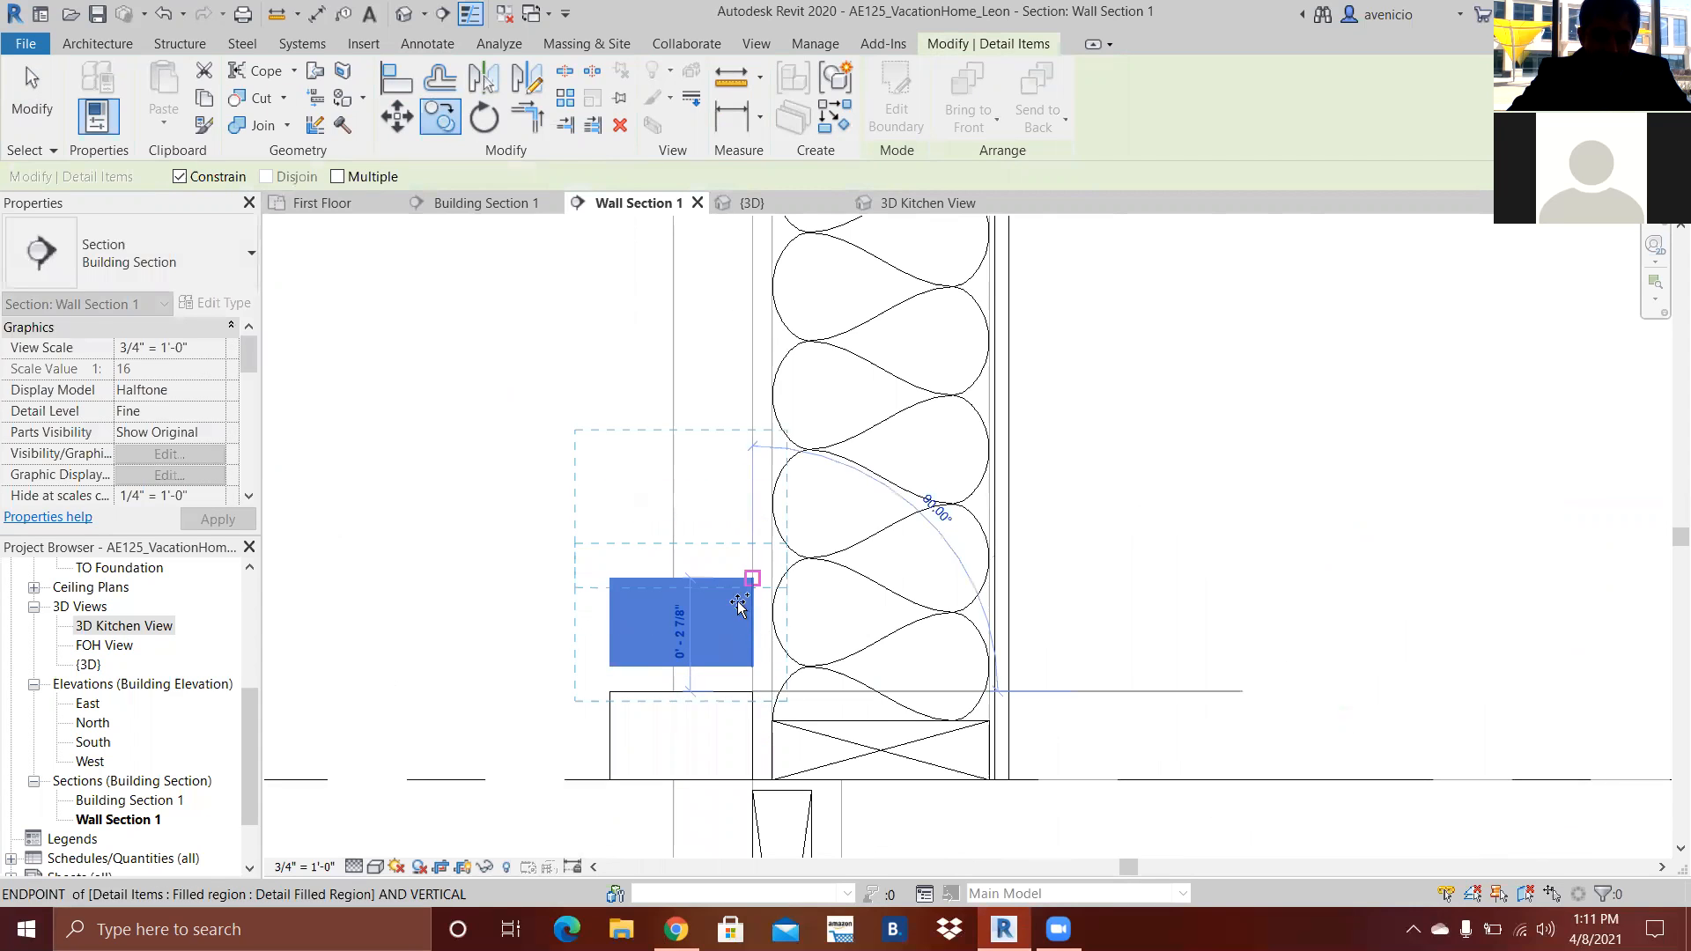
click(752, 578)
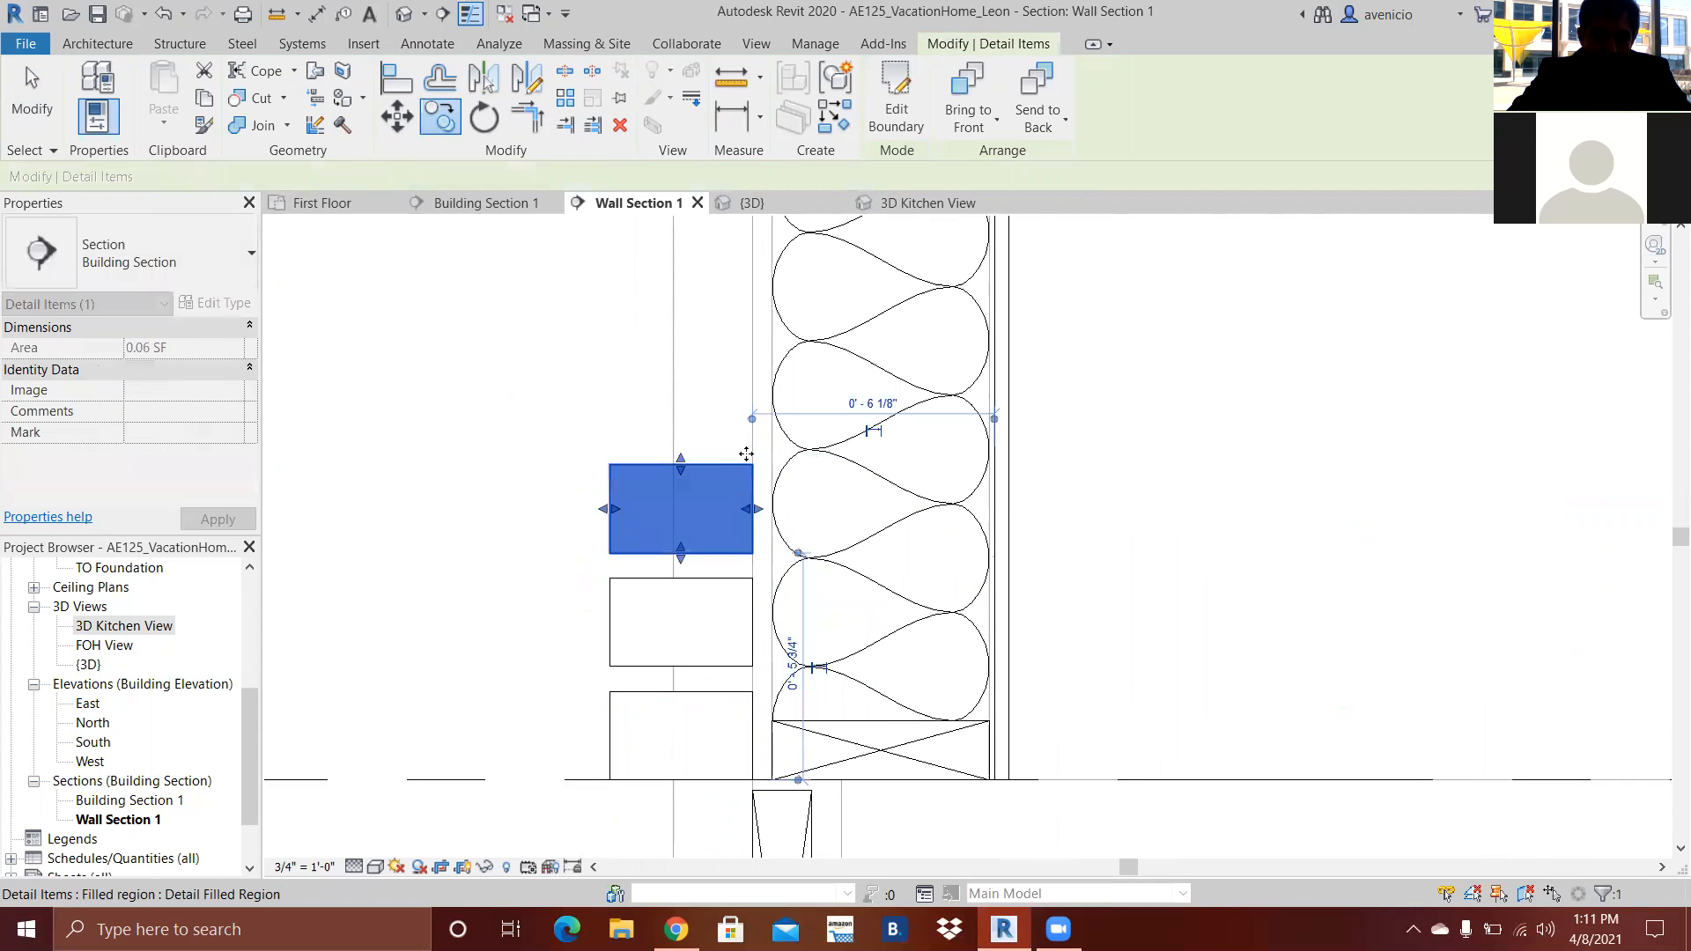
- Copy the third brick upward as a fourth course, spaced from the second brick's top inner corner to the third's
click(439, 122)
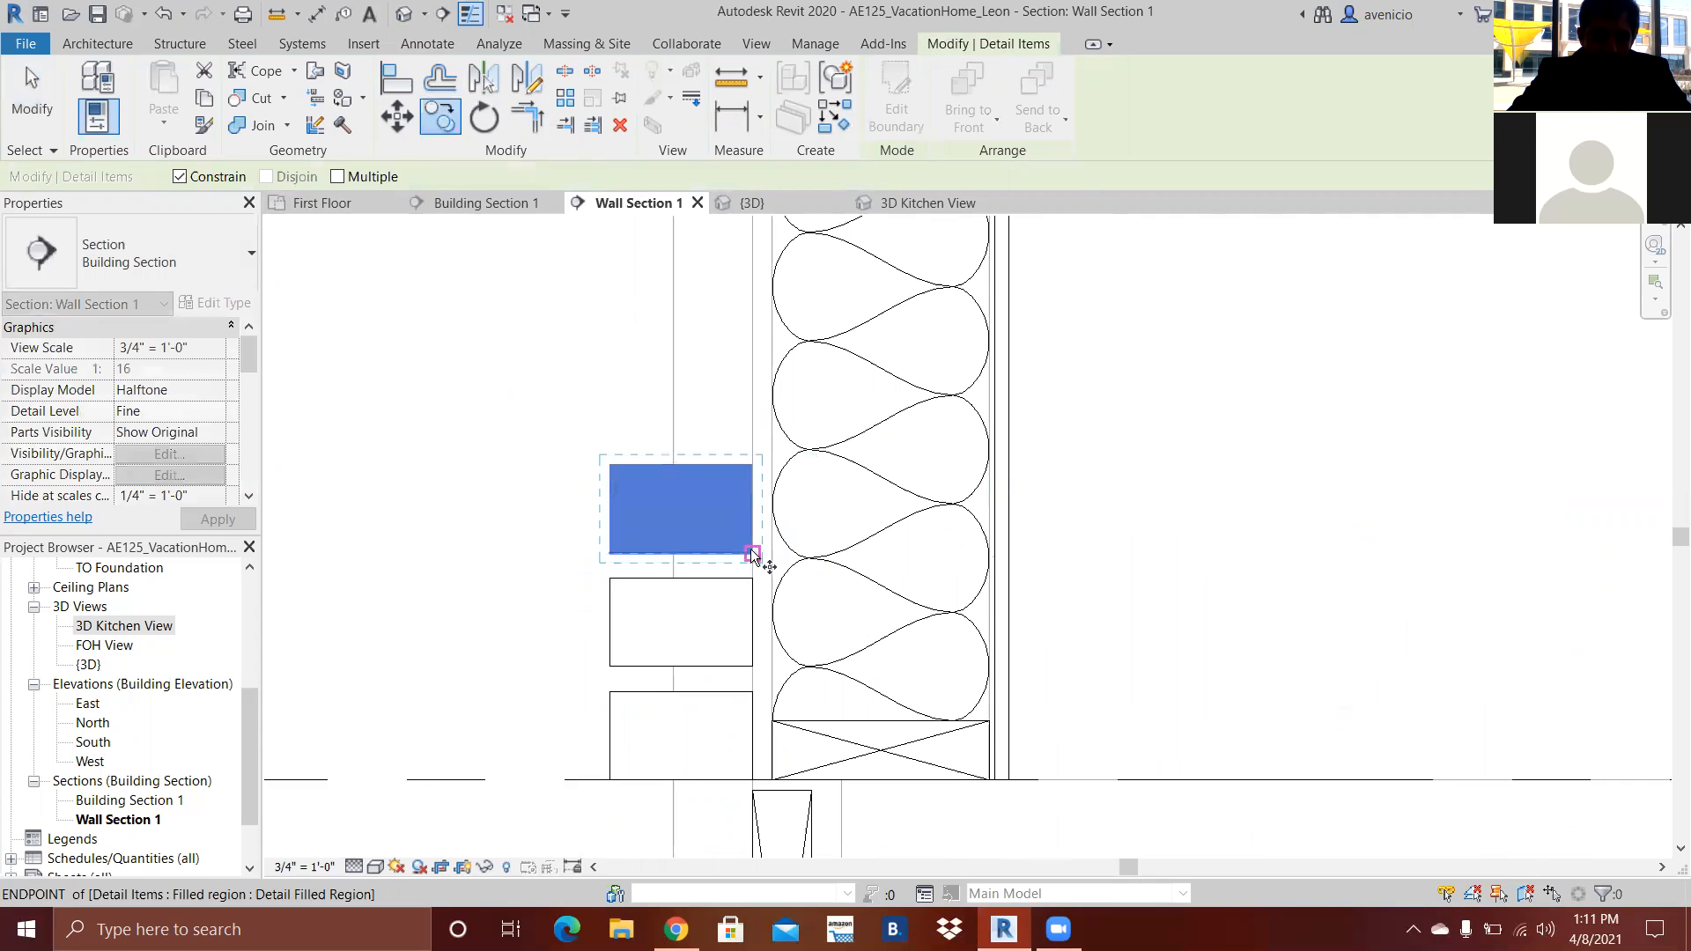
click(752, 578)
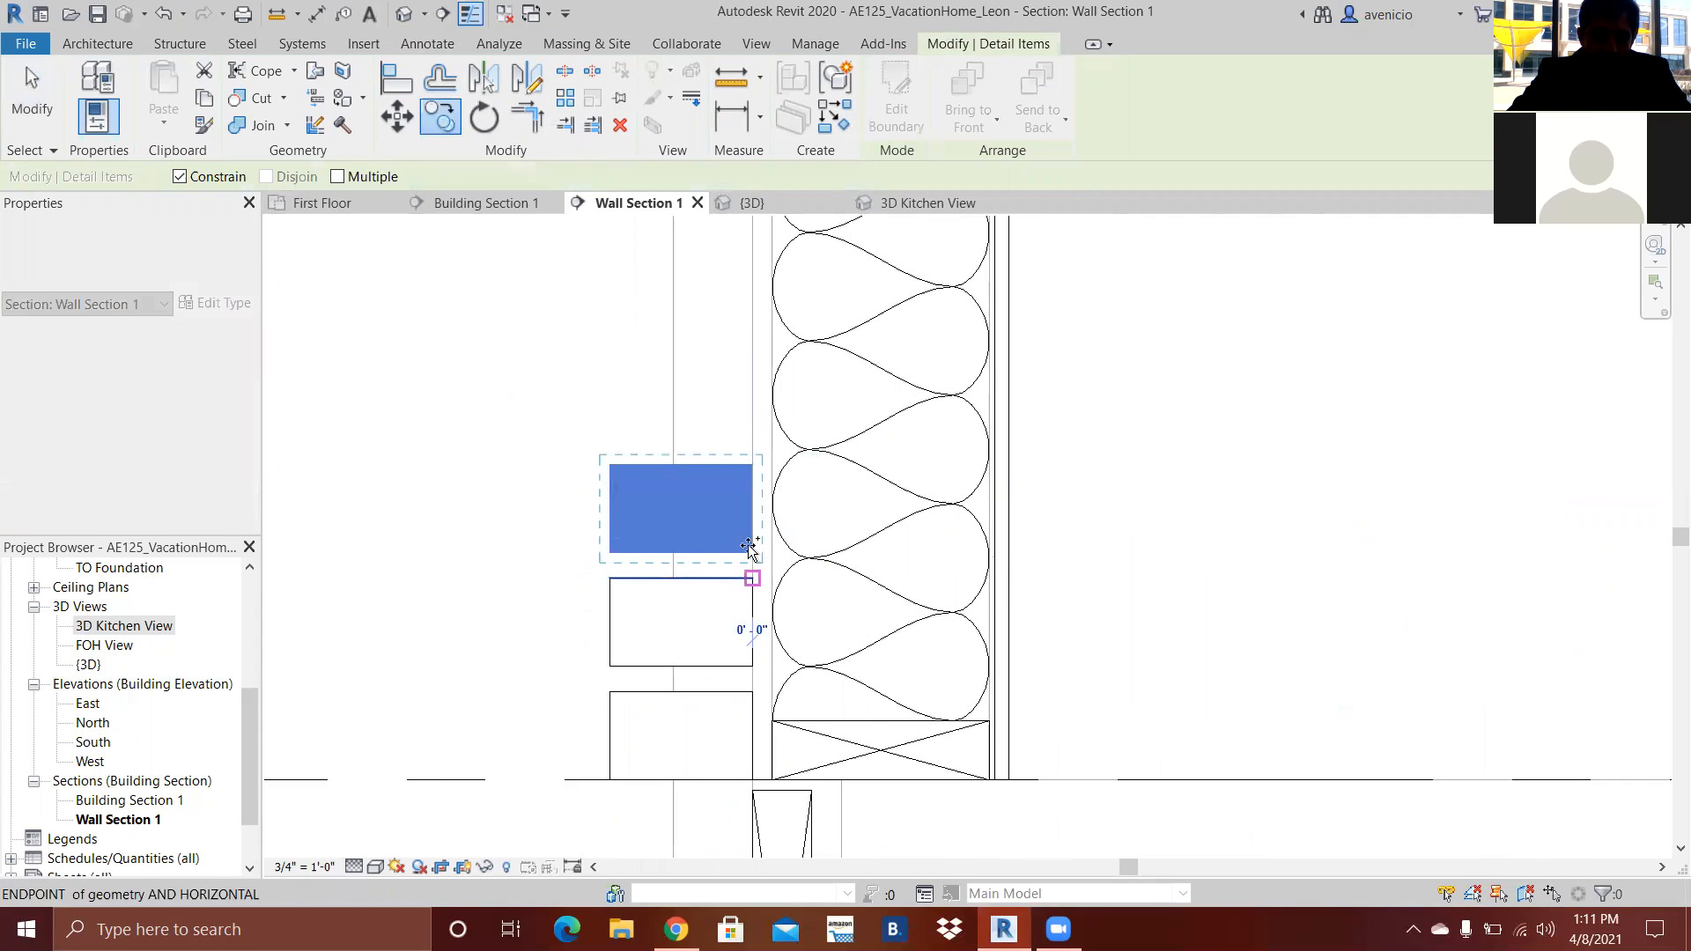
click(751, 464)
key(Escape)
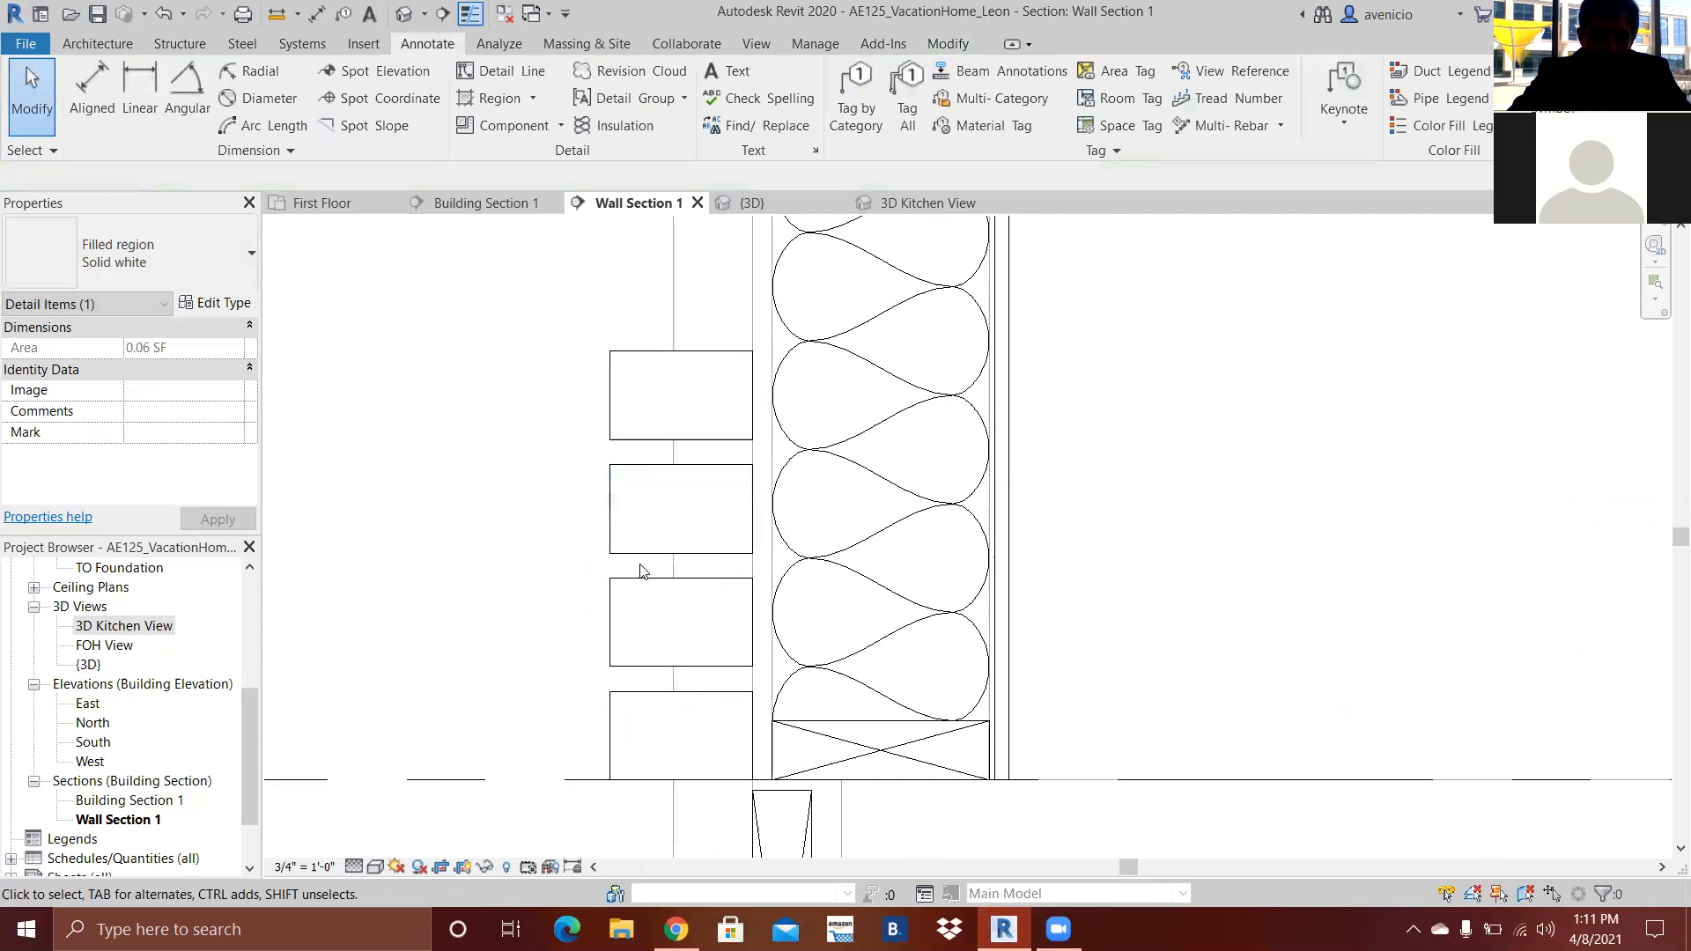
- Copy the third brick up 5/8", from its top edge midpoint to the underside of the fourth brick
scroll(678, 546, down, 5)
scroll(687, 557, up, 2)
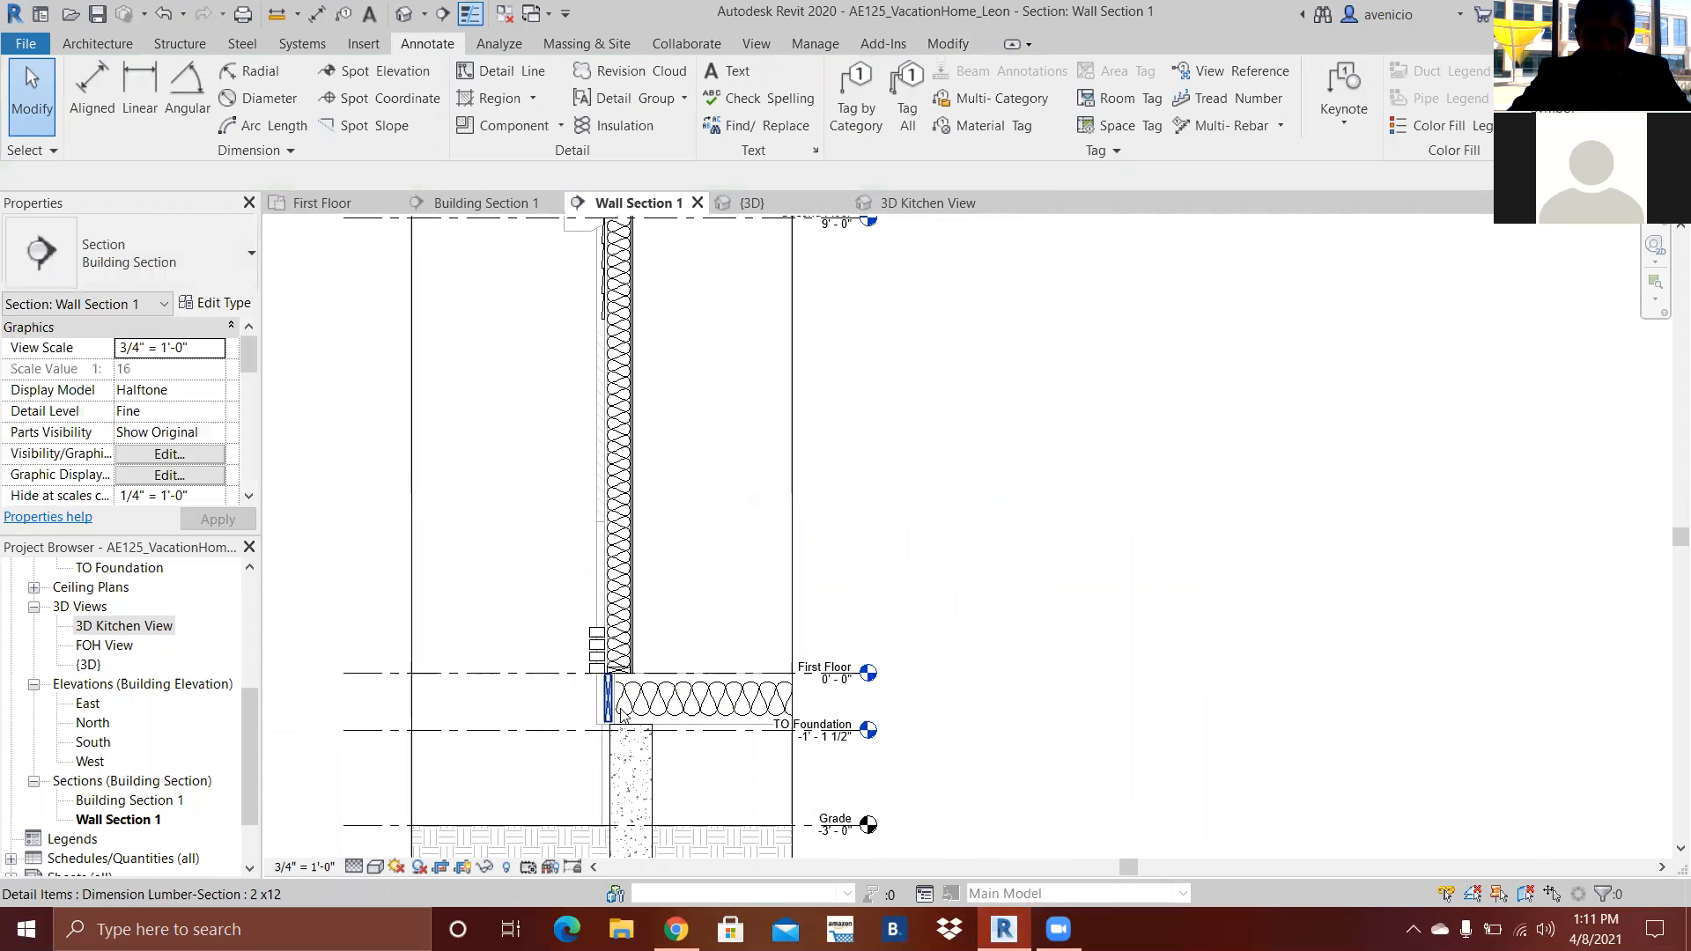
scroll(617, 696, up, 6)
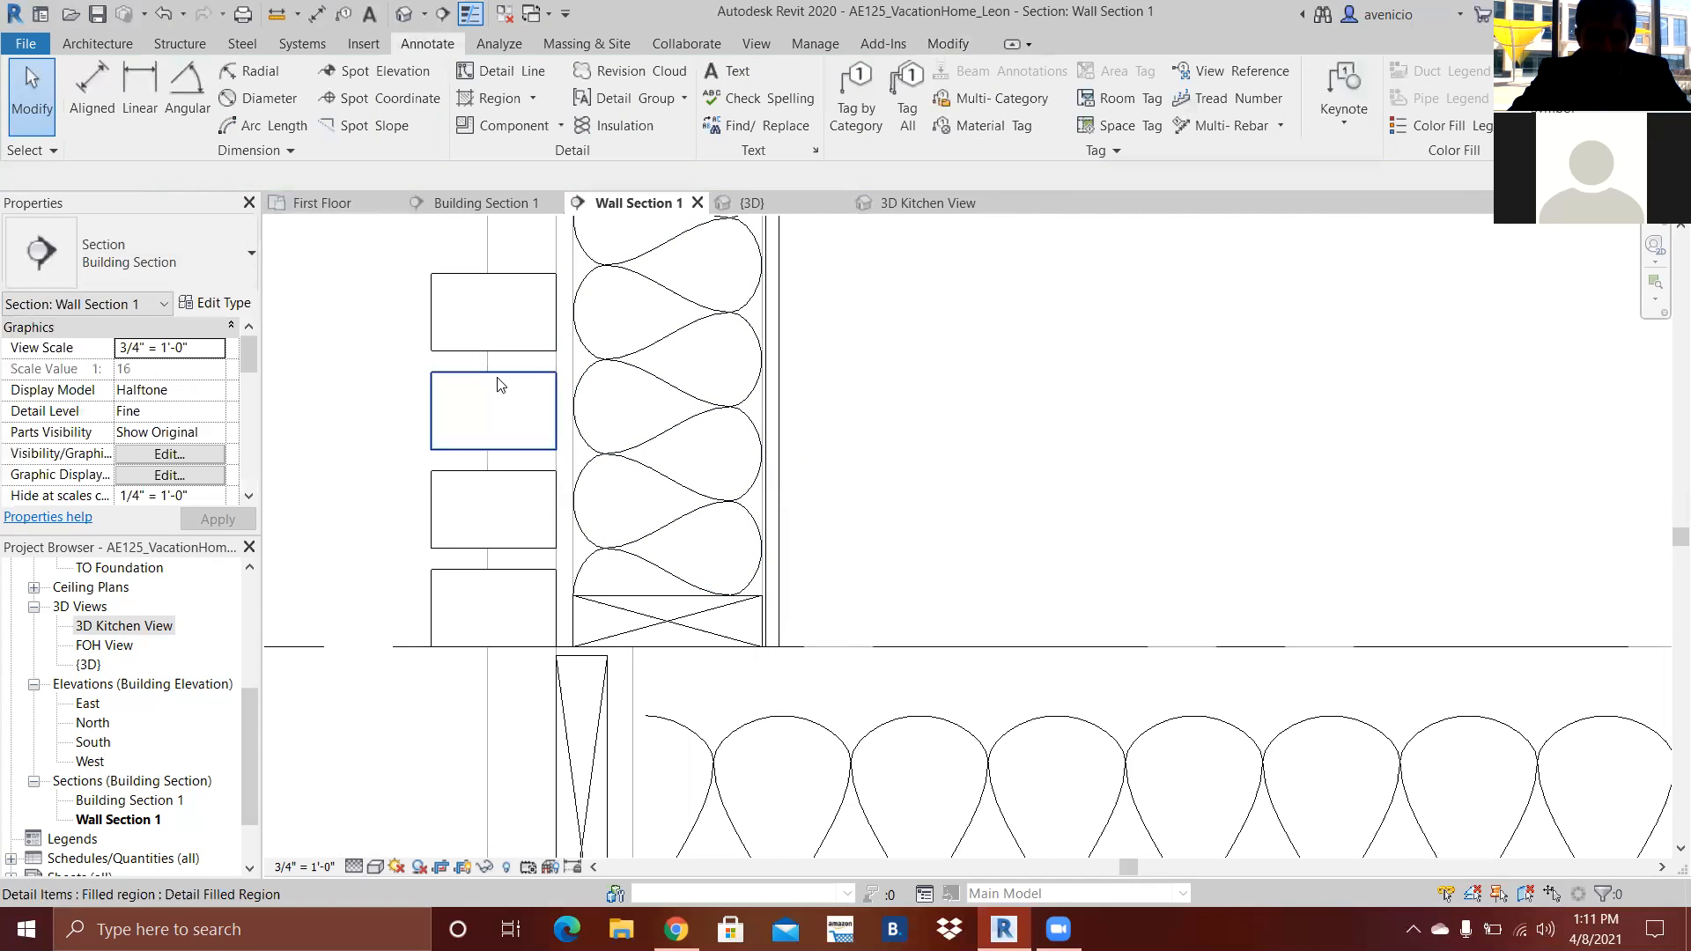
click(499, 381)
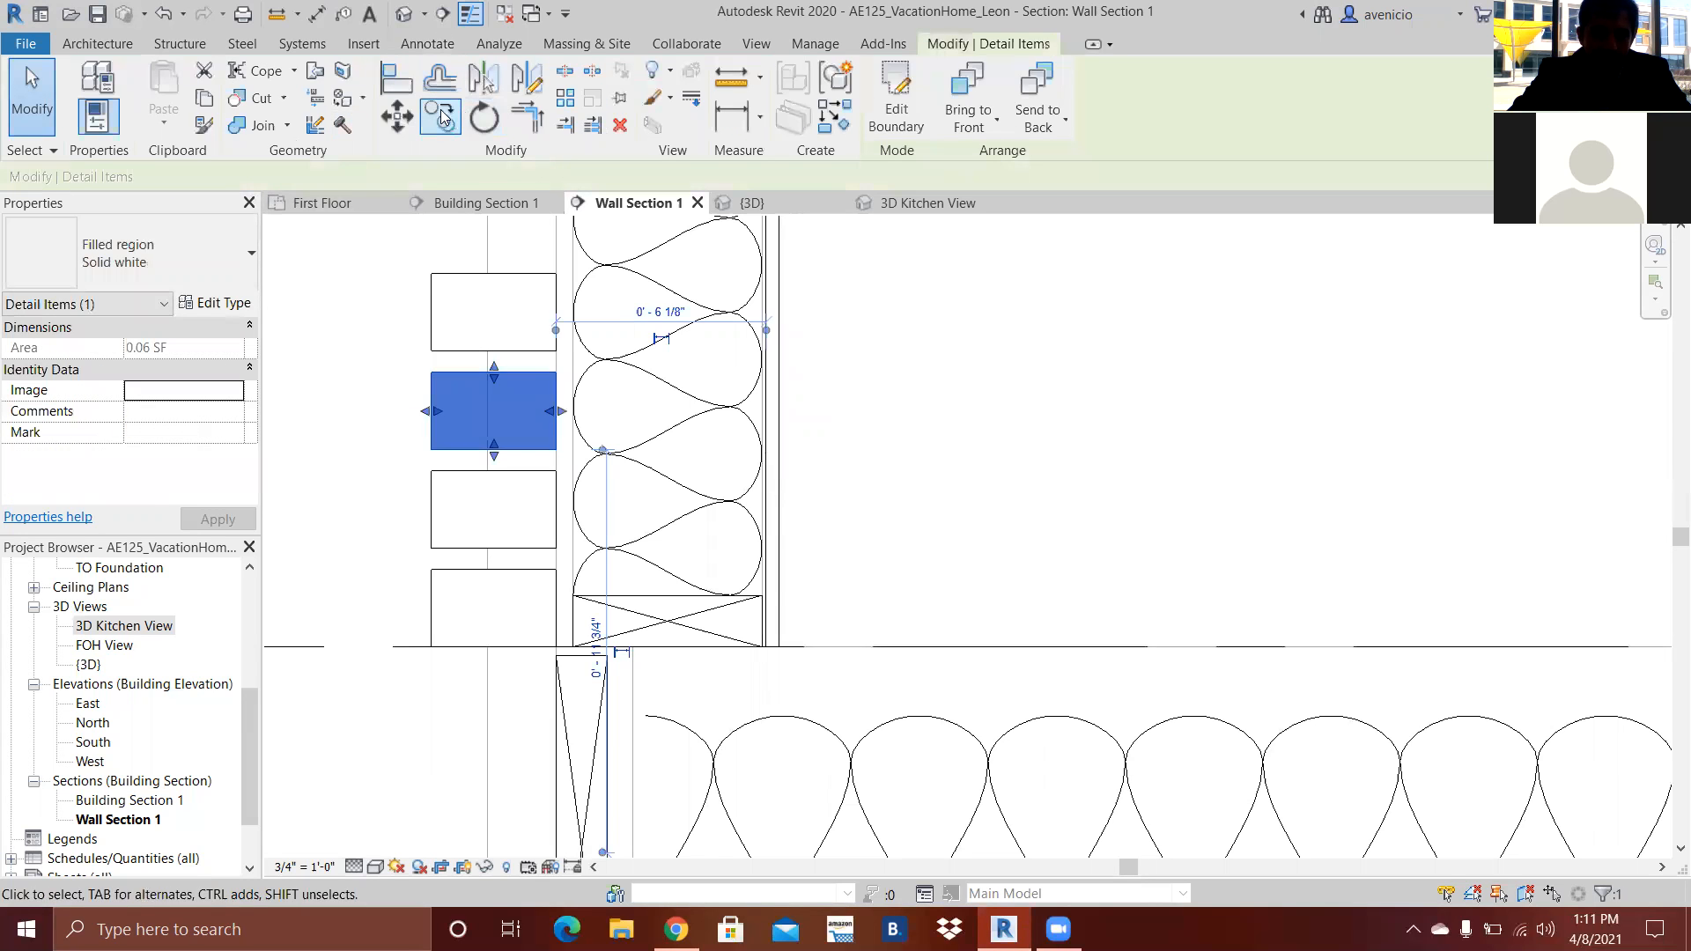
key(m)
key(v)
click(494, 373)
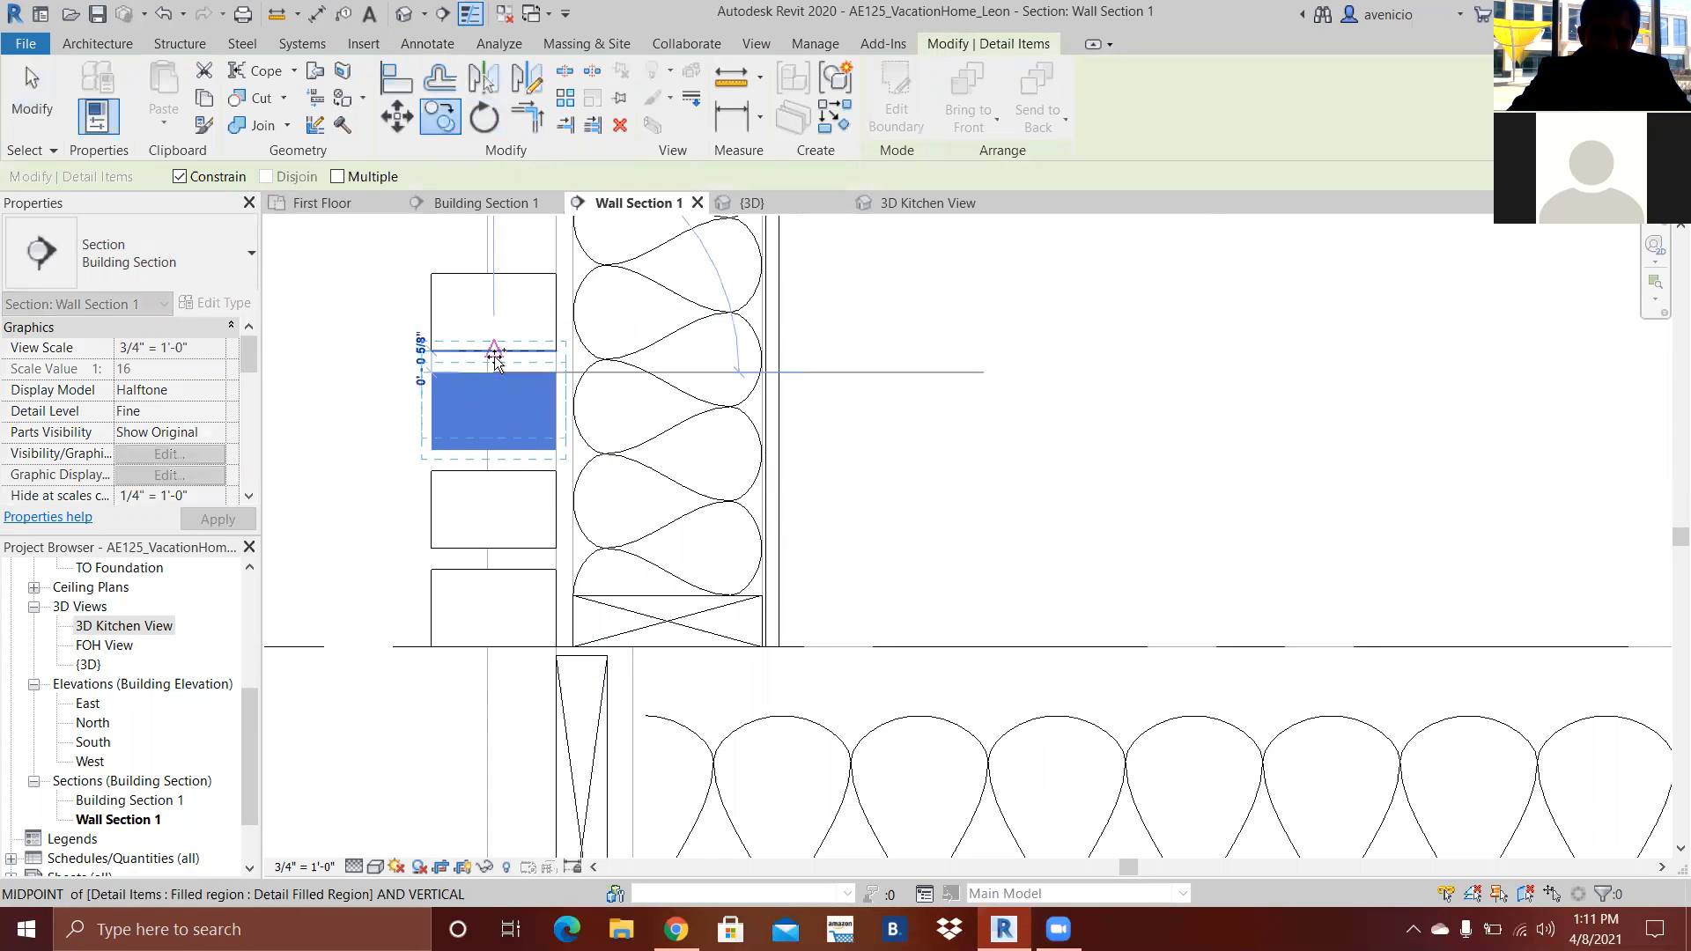
click(494, 352)
key(Escape)
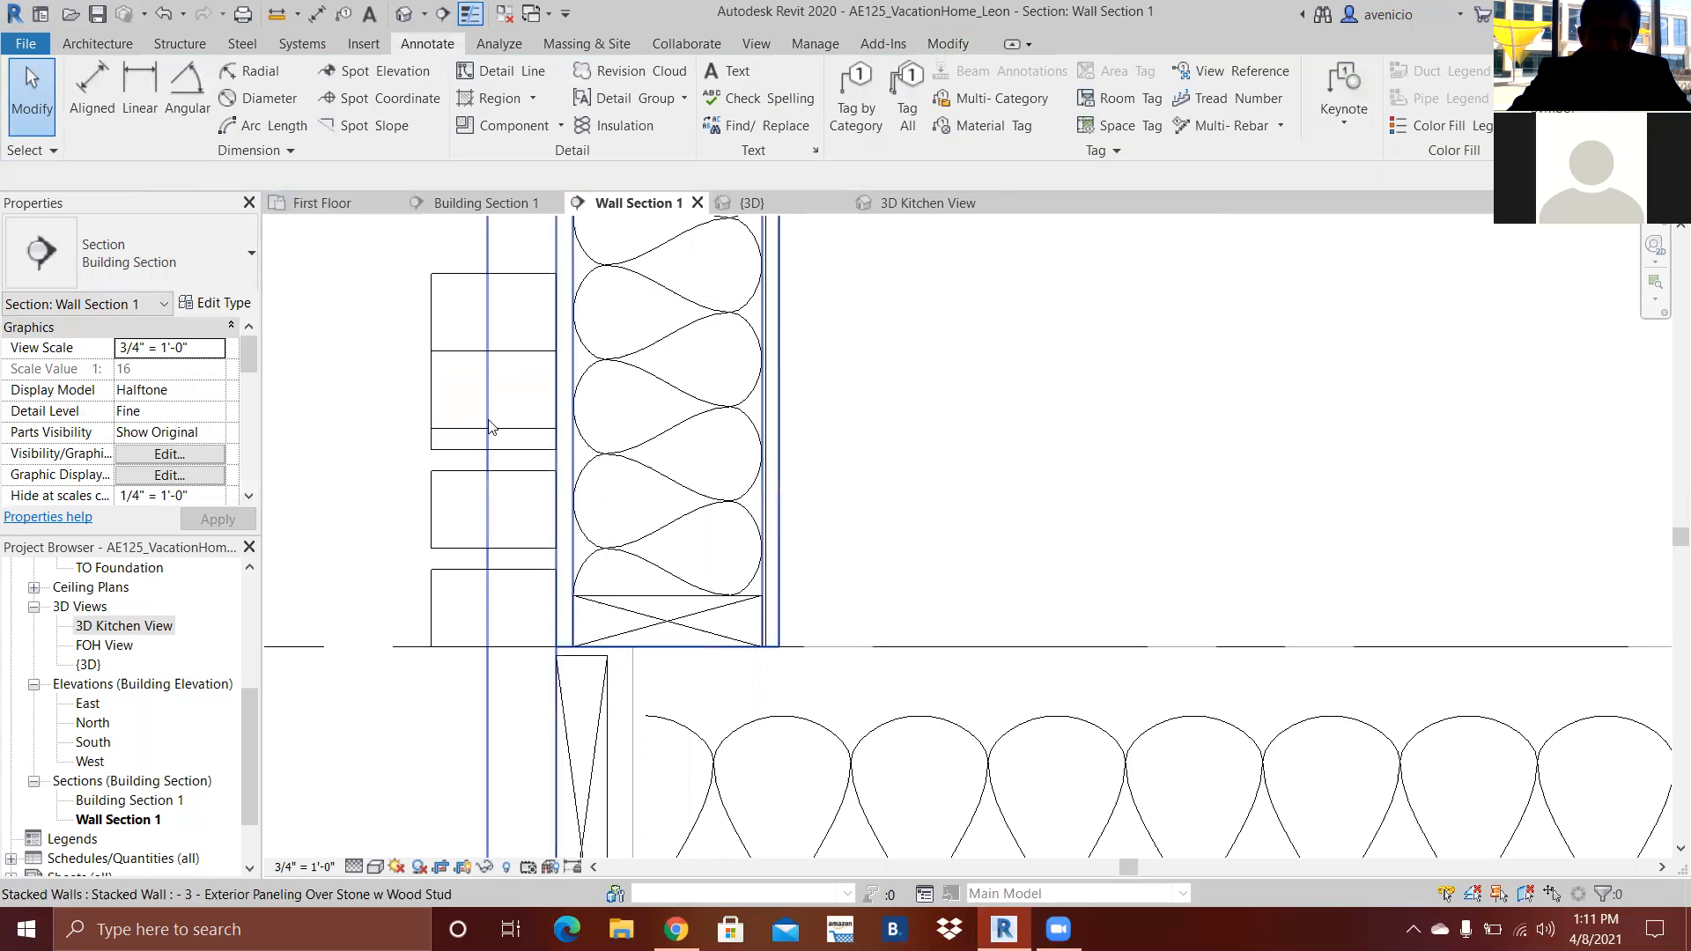
- Shorten the overlapping copy from below to the third brick's top edge so it fills only the mortar joint under the fourth brick
click(496, 436)
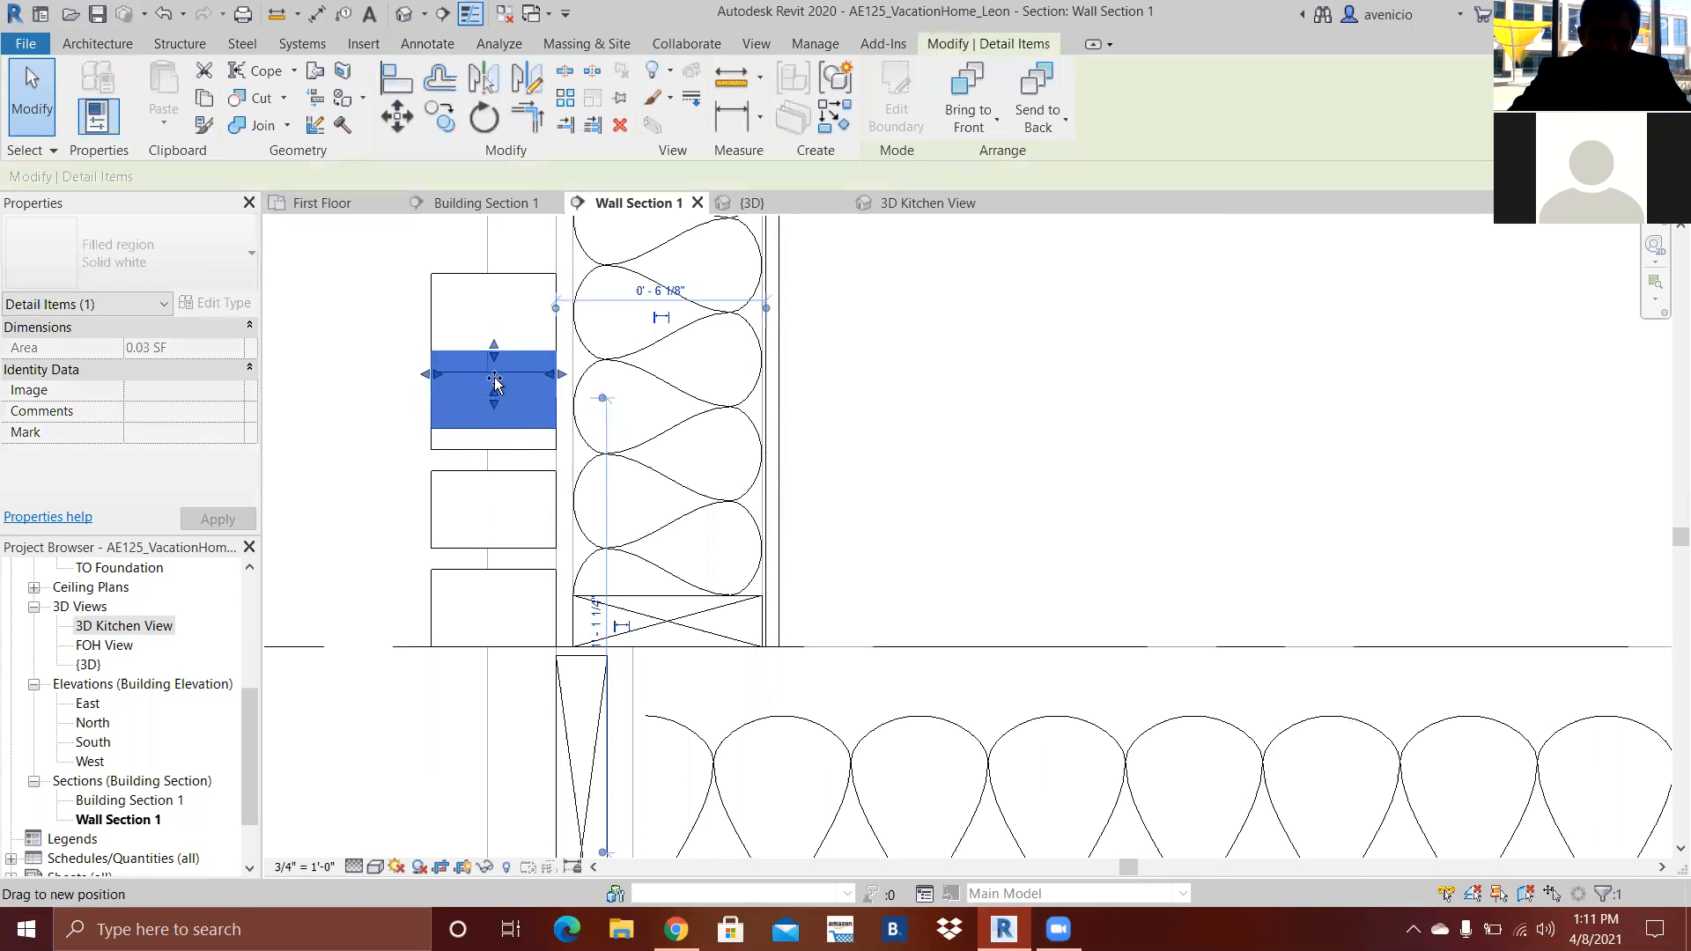
drag(491, 374, 491, 372)
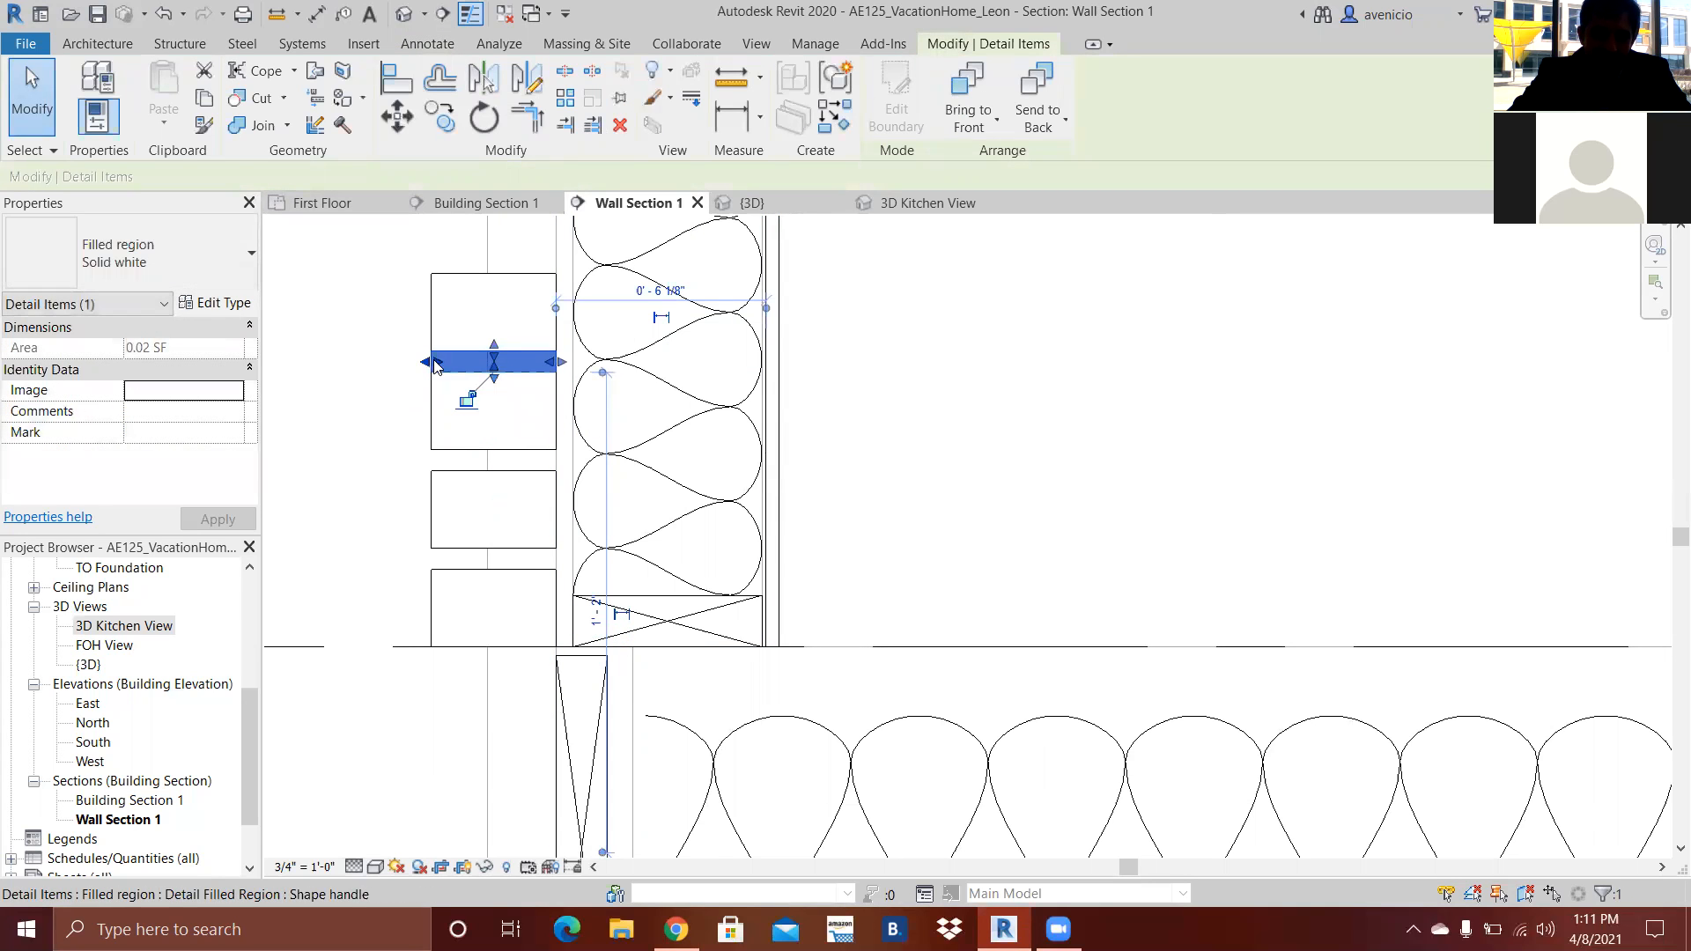
scroll(441, 371, up, 4)
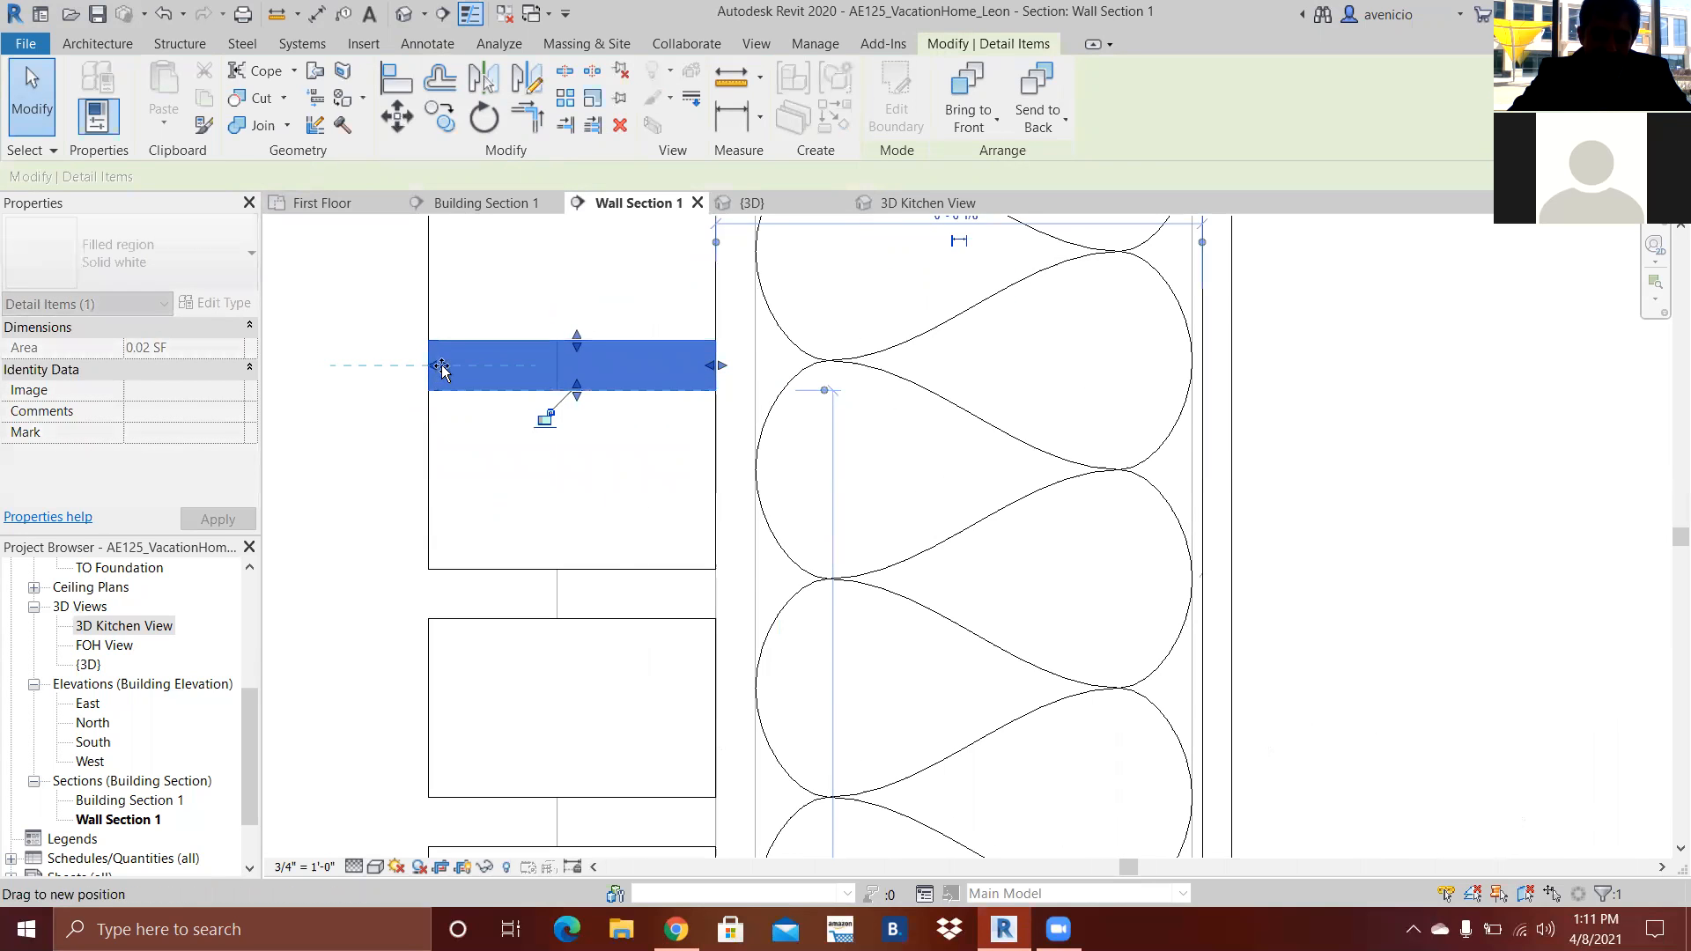
scroll(432, 368, down, 3)
key(Escape)
scroll(656, 449, down, 3)
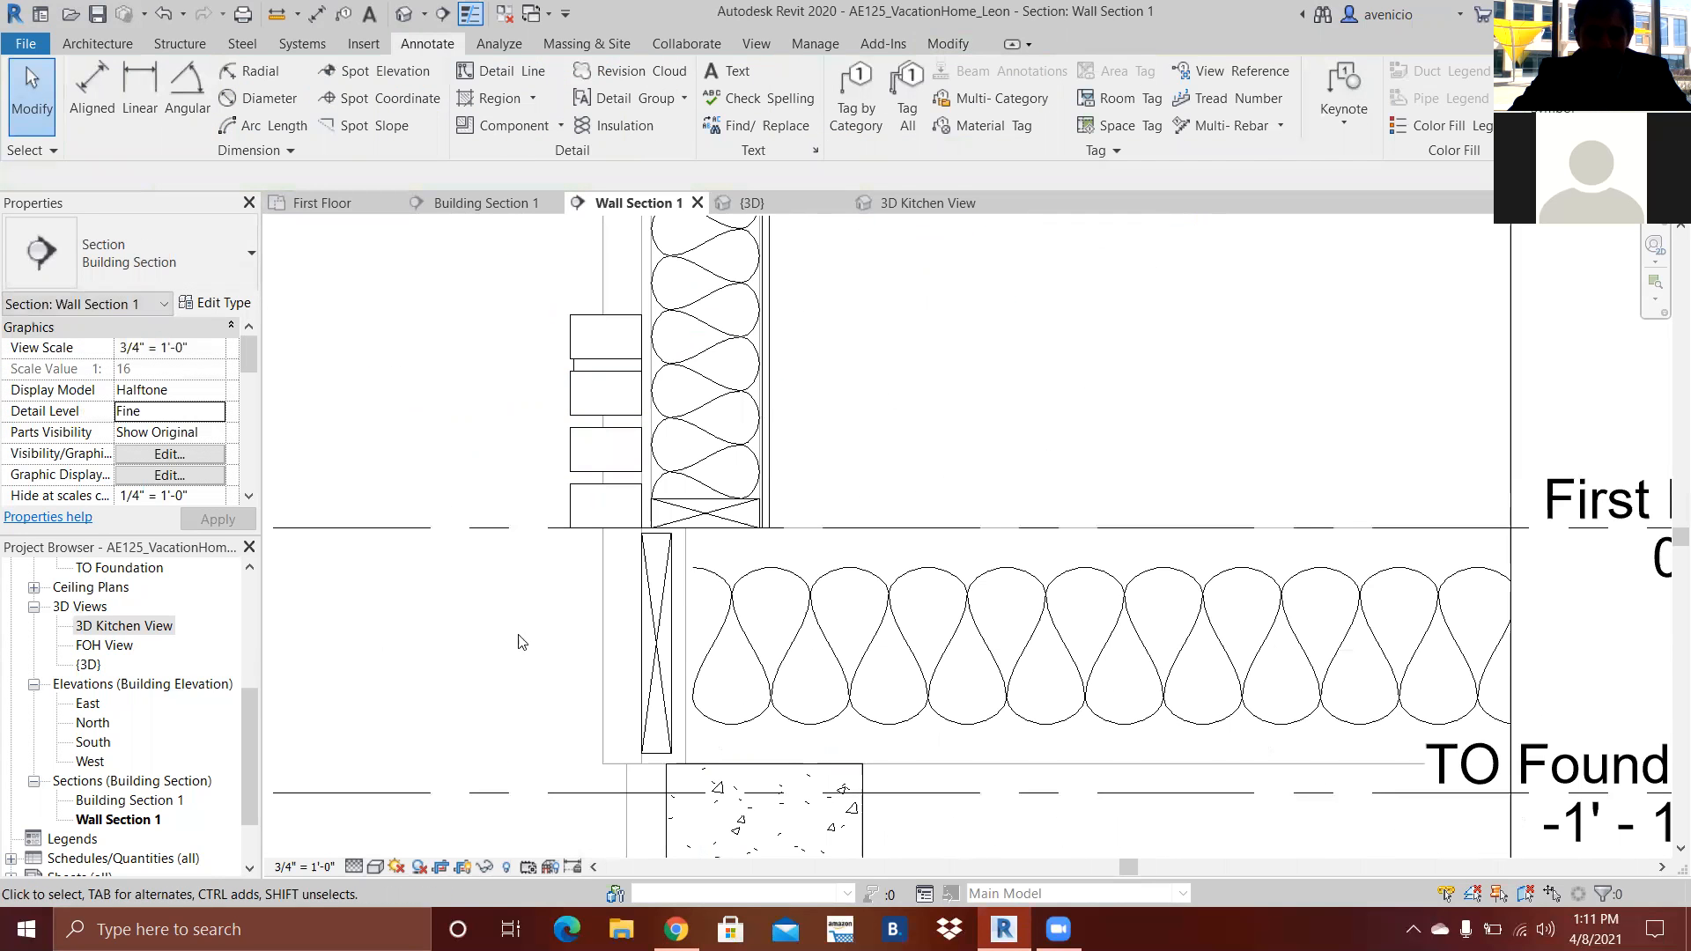
scroll(533, 634, down, 2)
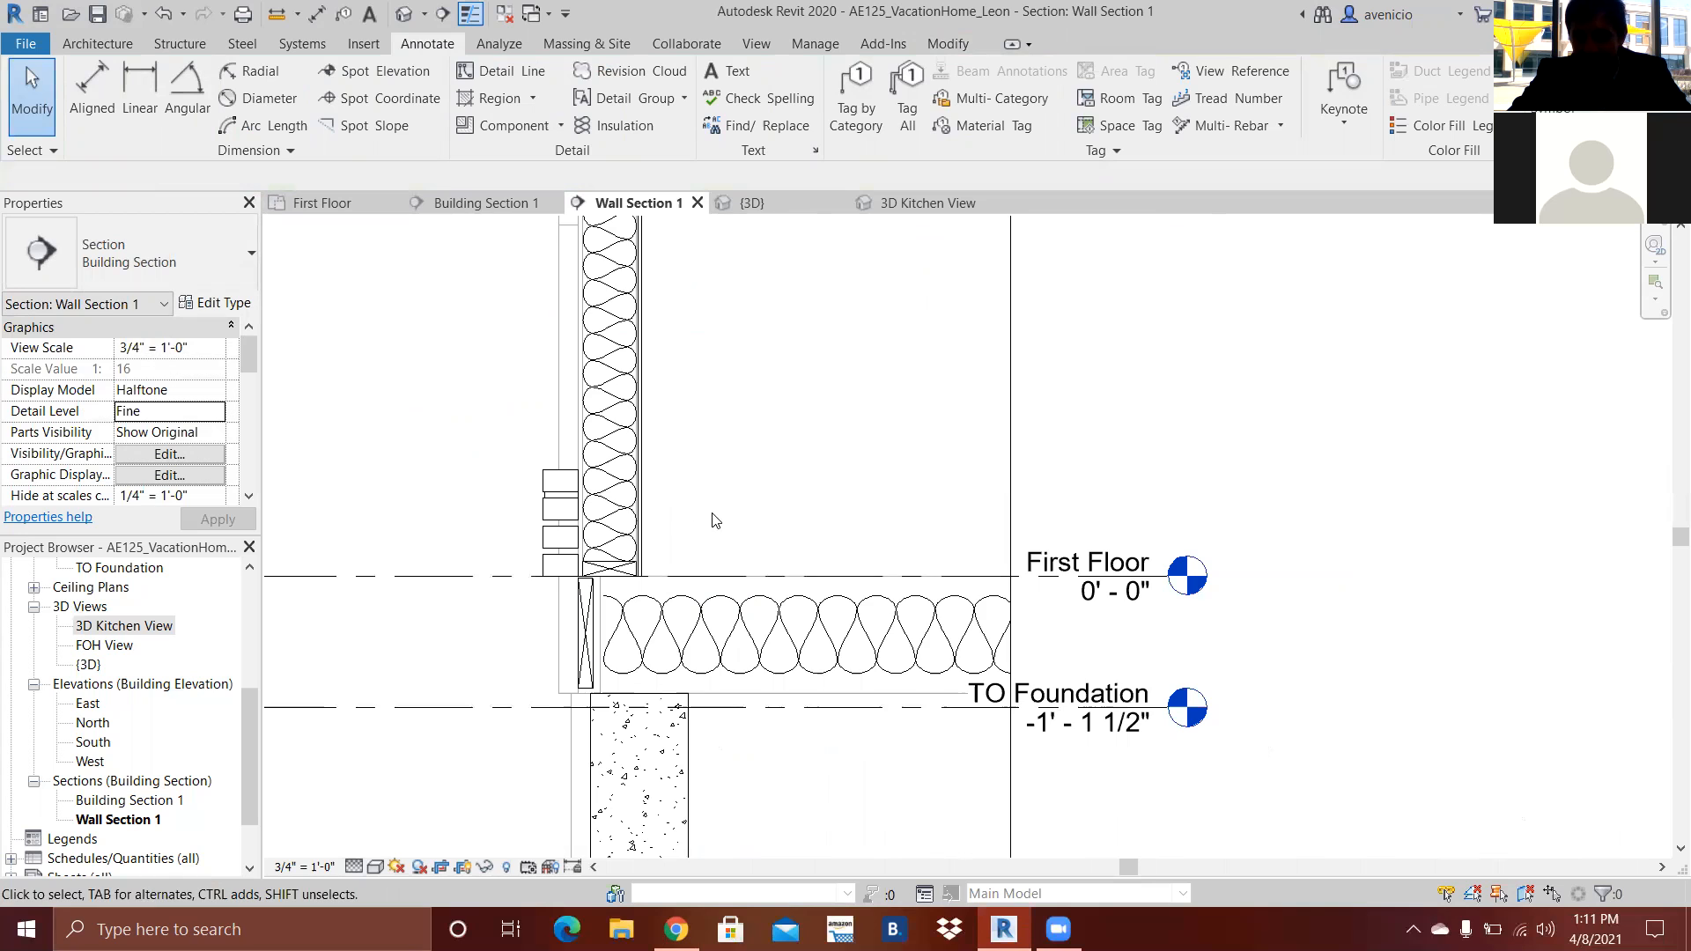
scroll(725, 512, down, 3)
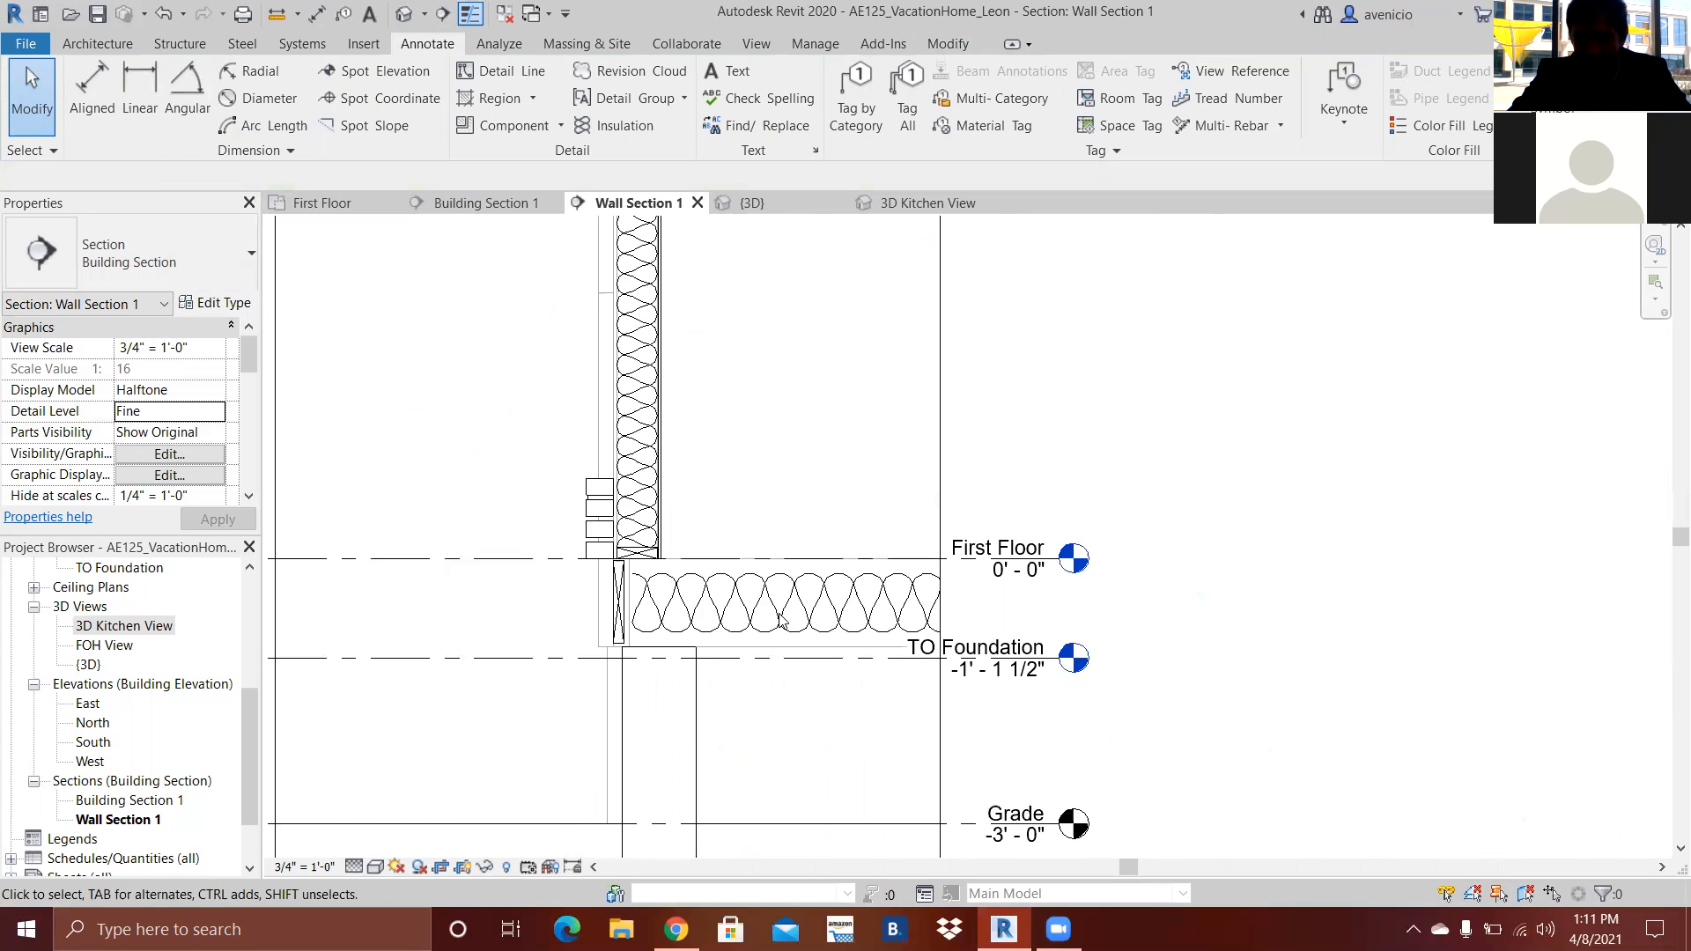
scroll(657, 687, down, 2)
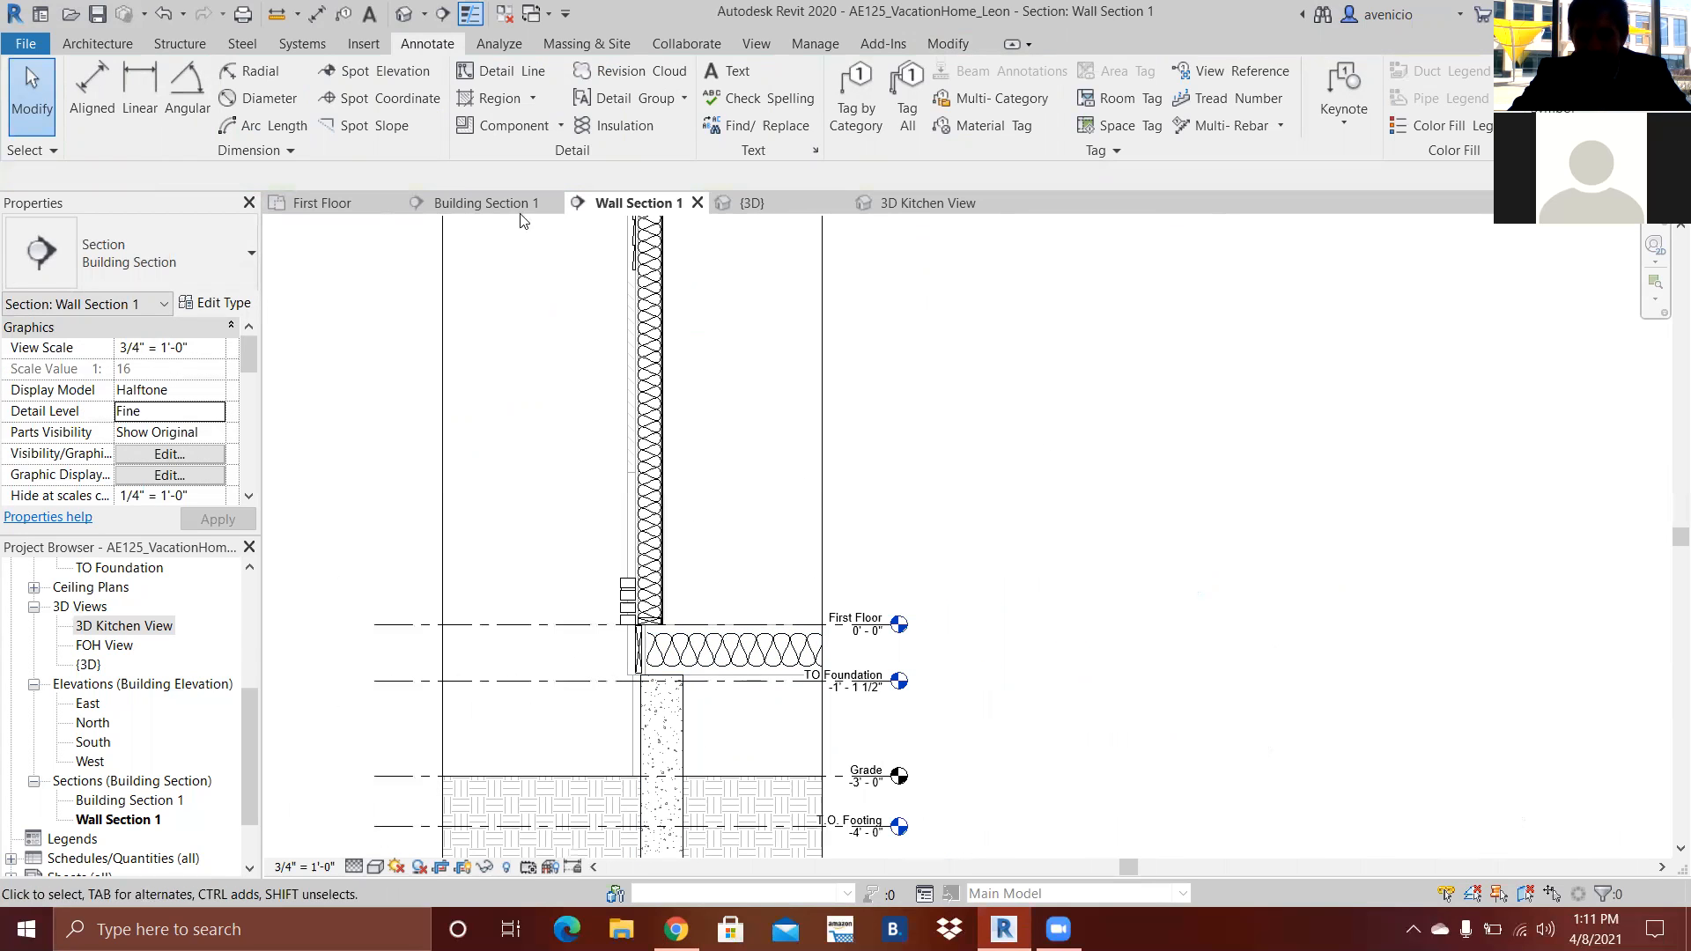
scroll(643, 326, up, 1)
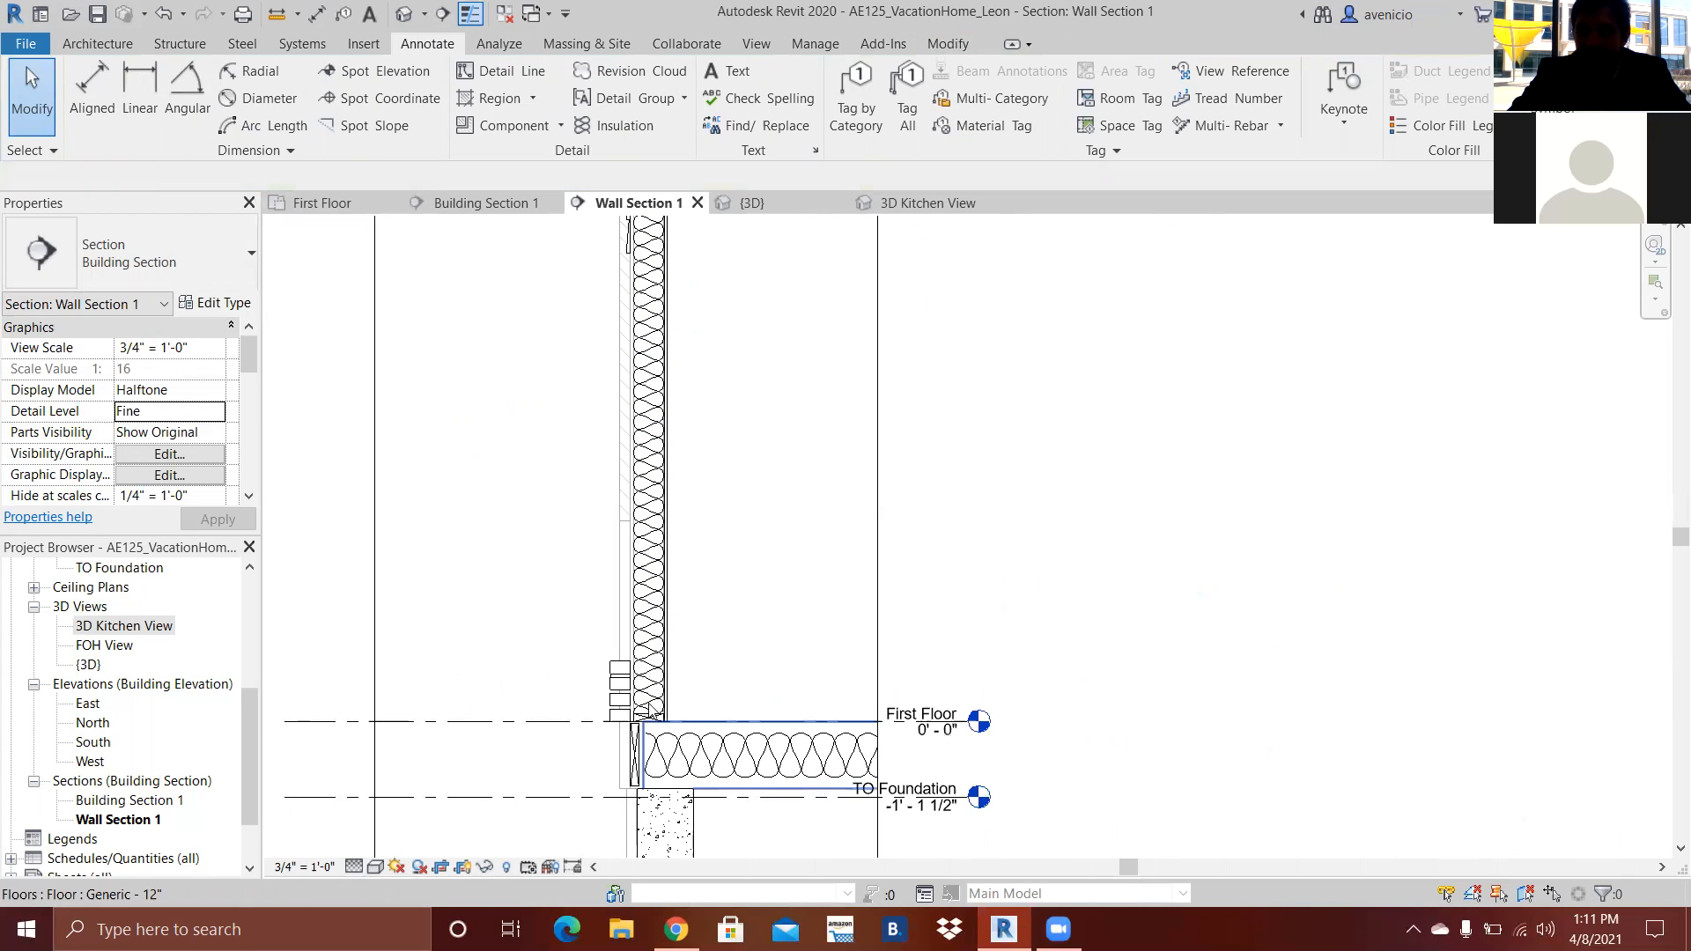
scroll(625, 691, up, 1)
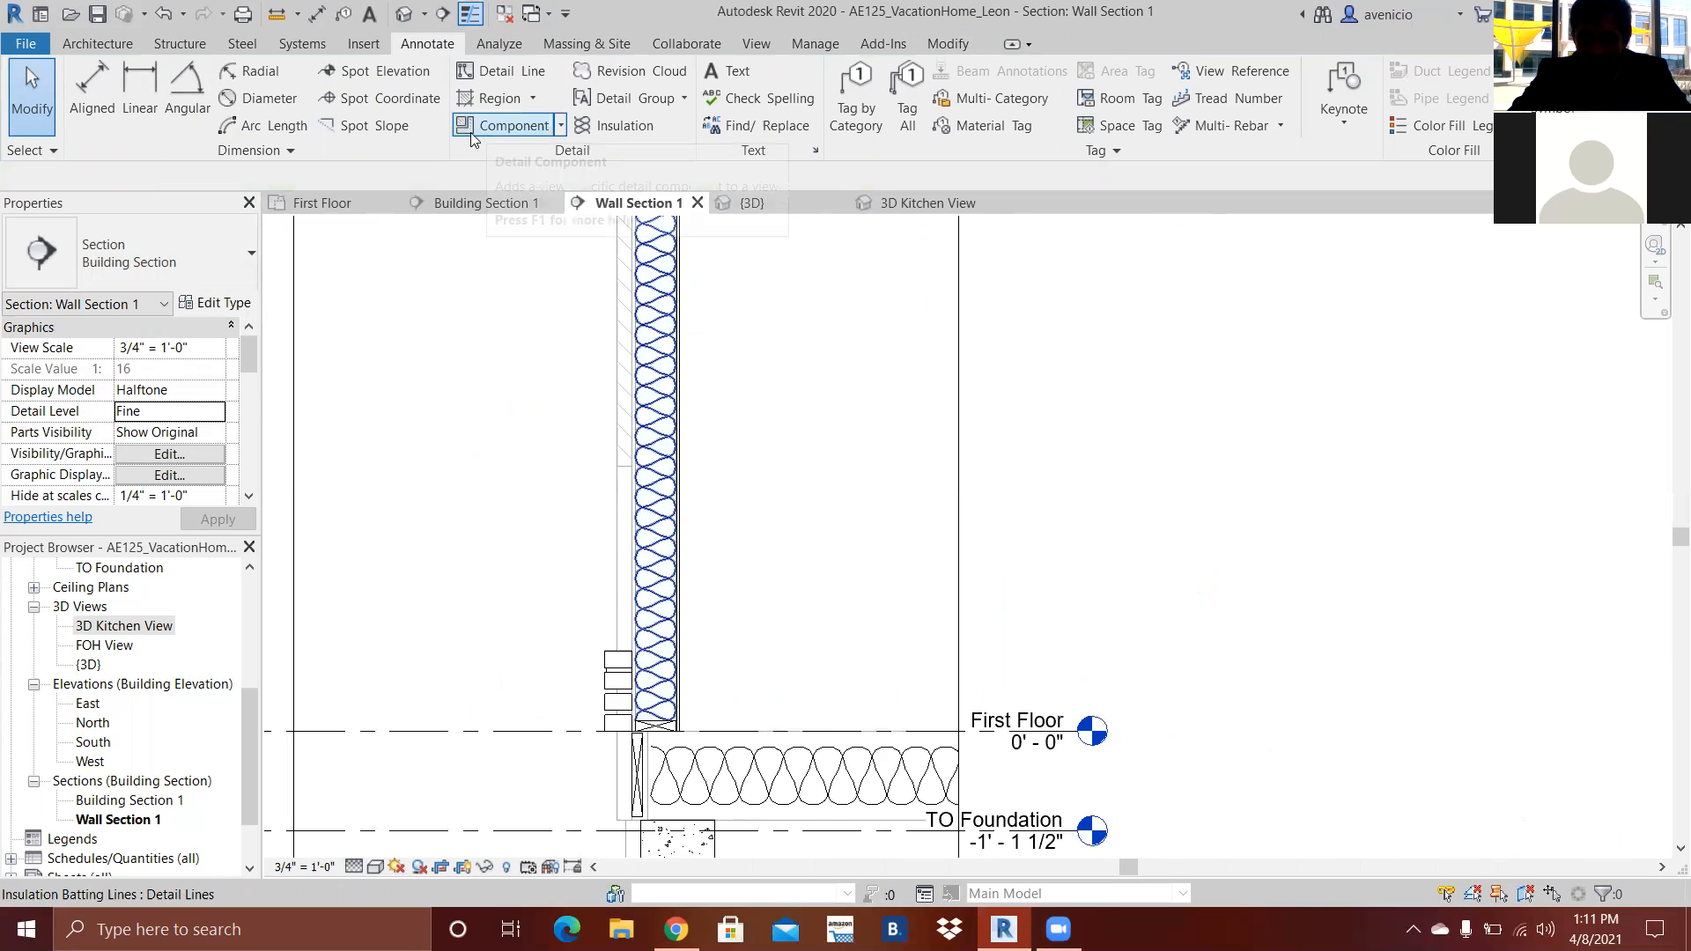
click(849, 636)
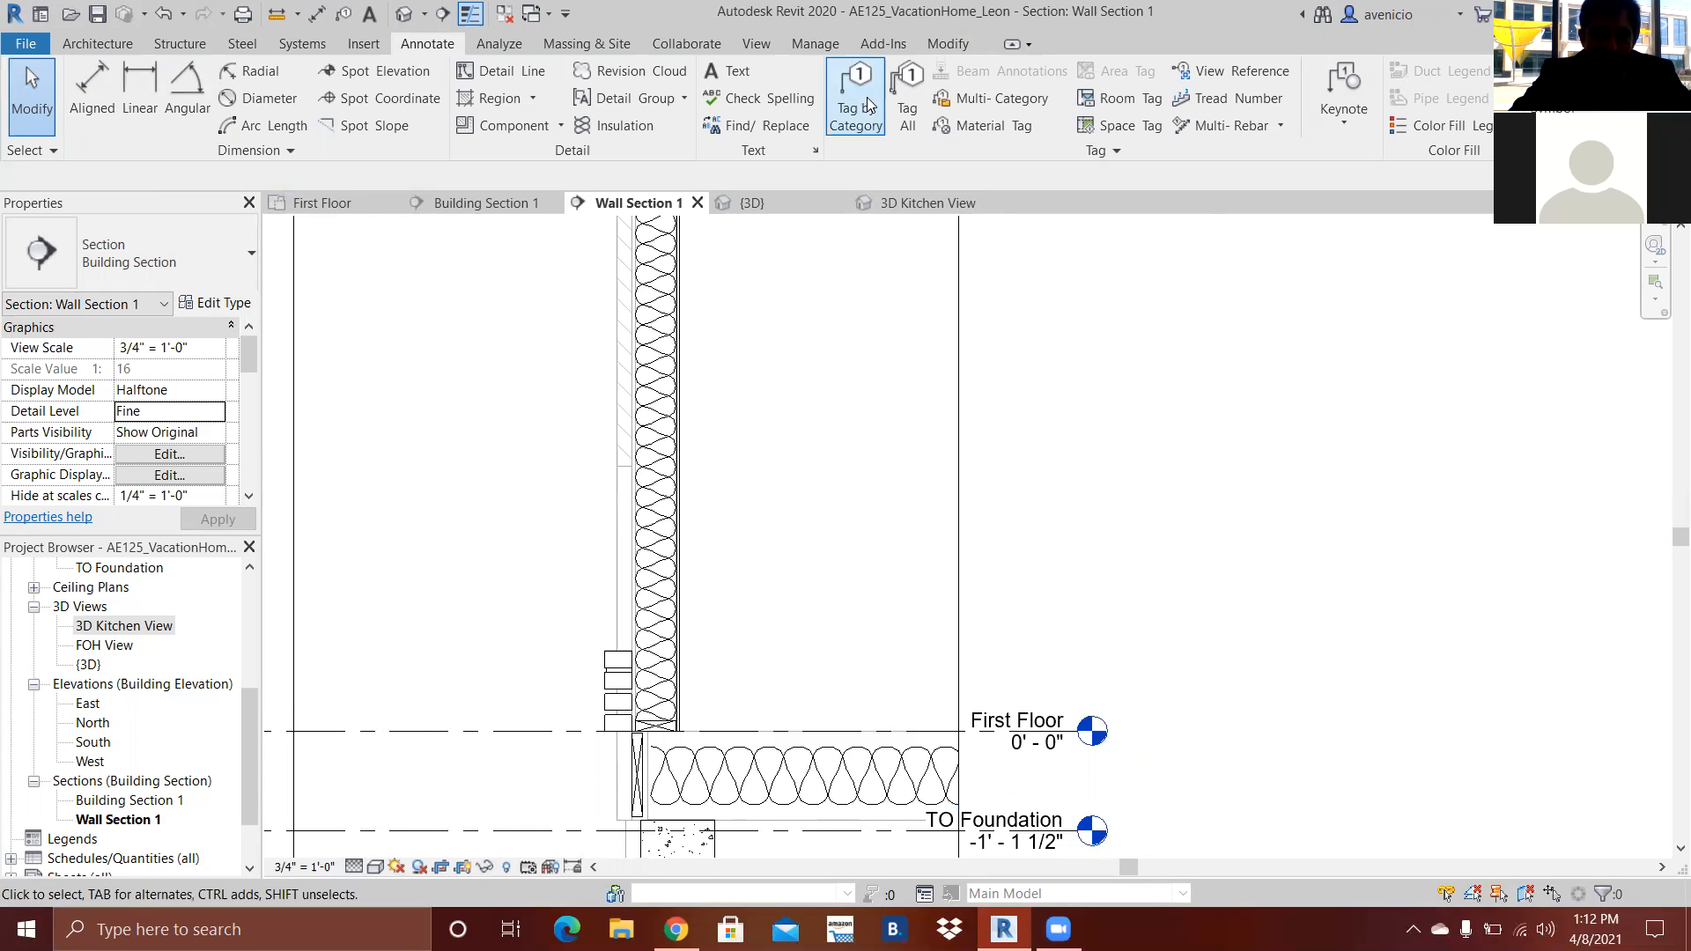
click(493, 106)
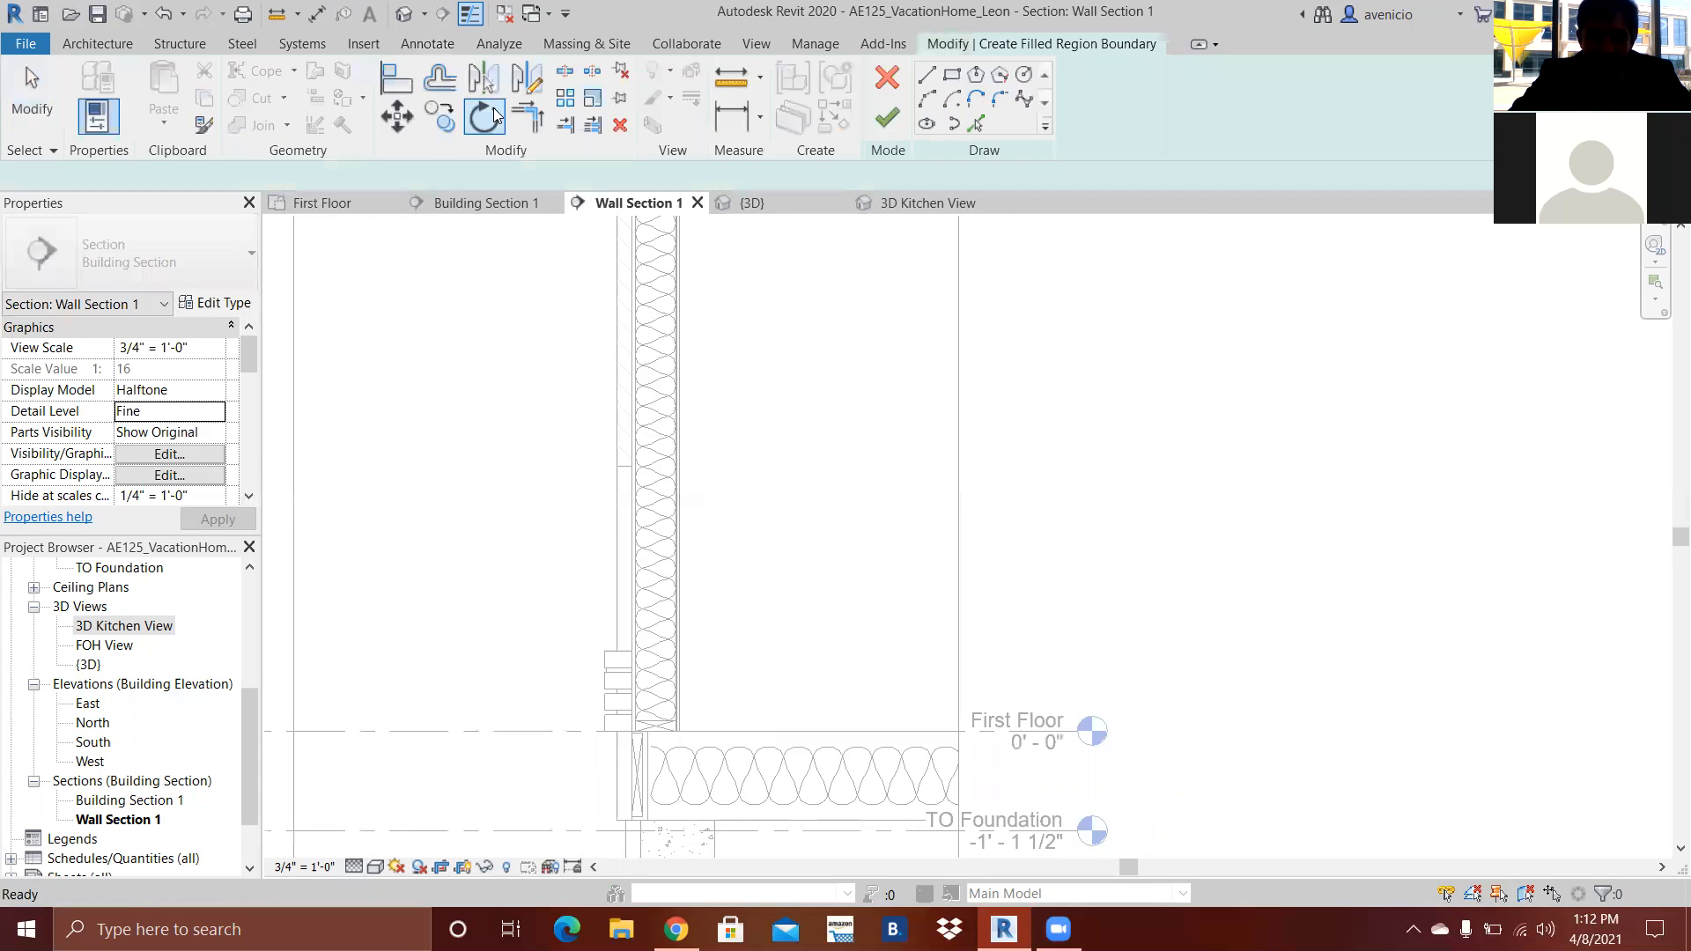
click(145, 262)
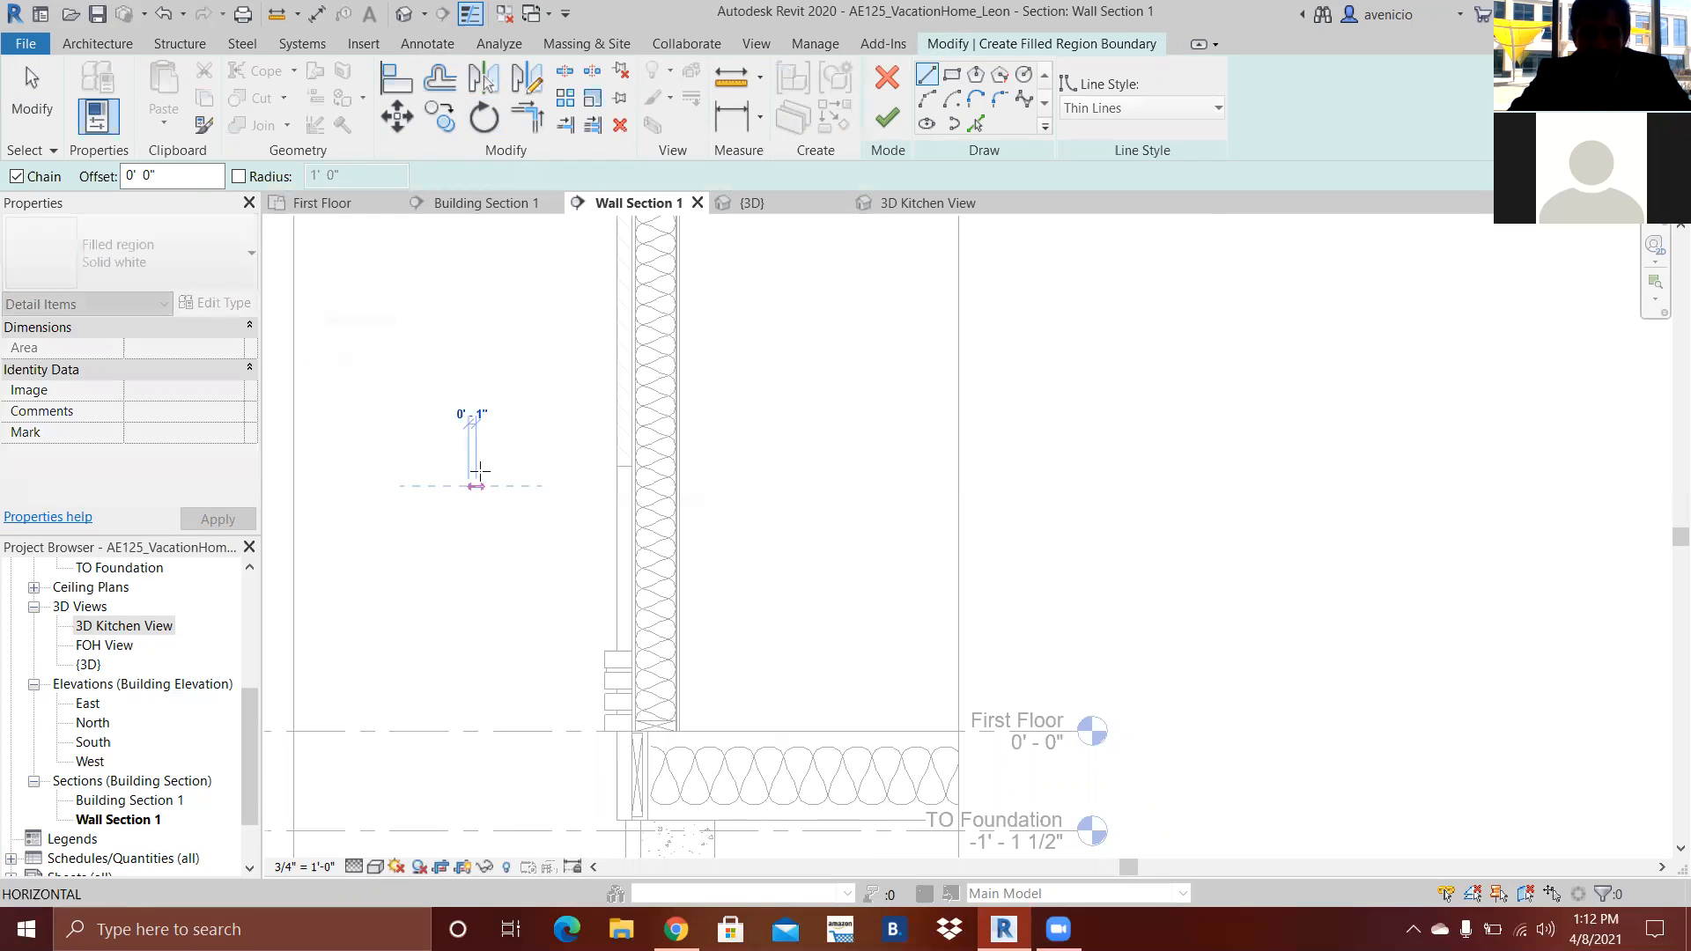
scroll(472, 453, down, 3)
key(Escape)
key(Escape)
scroll(590, 313, down, 2)
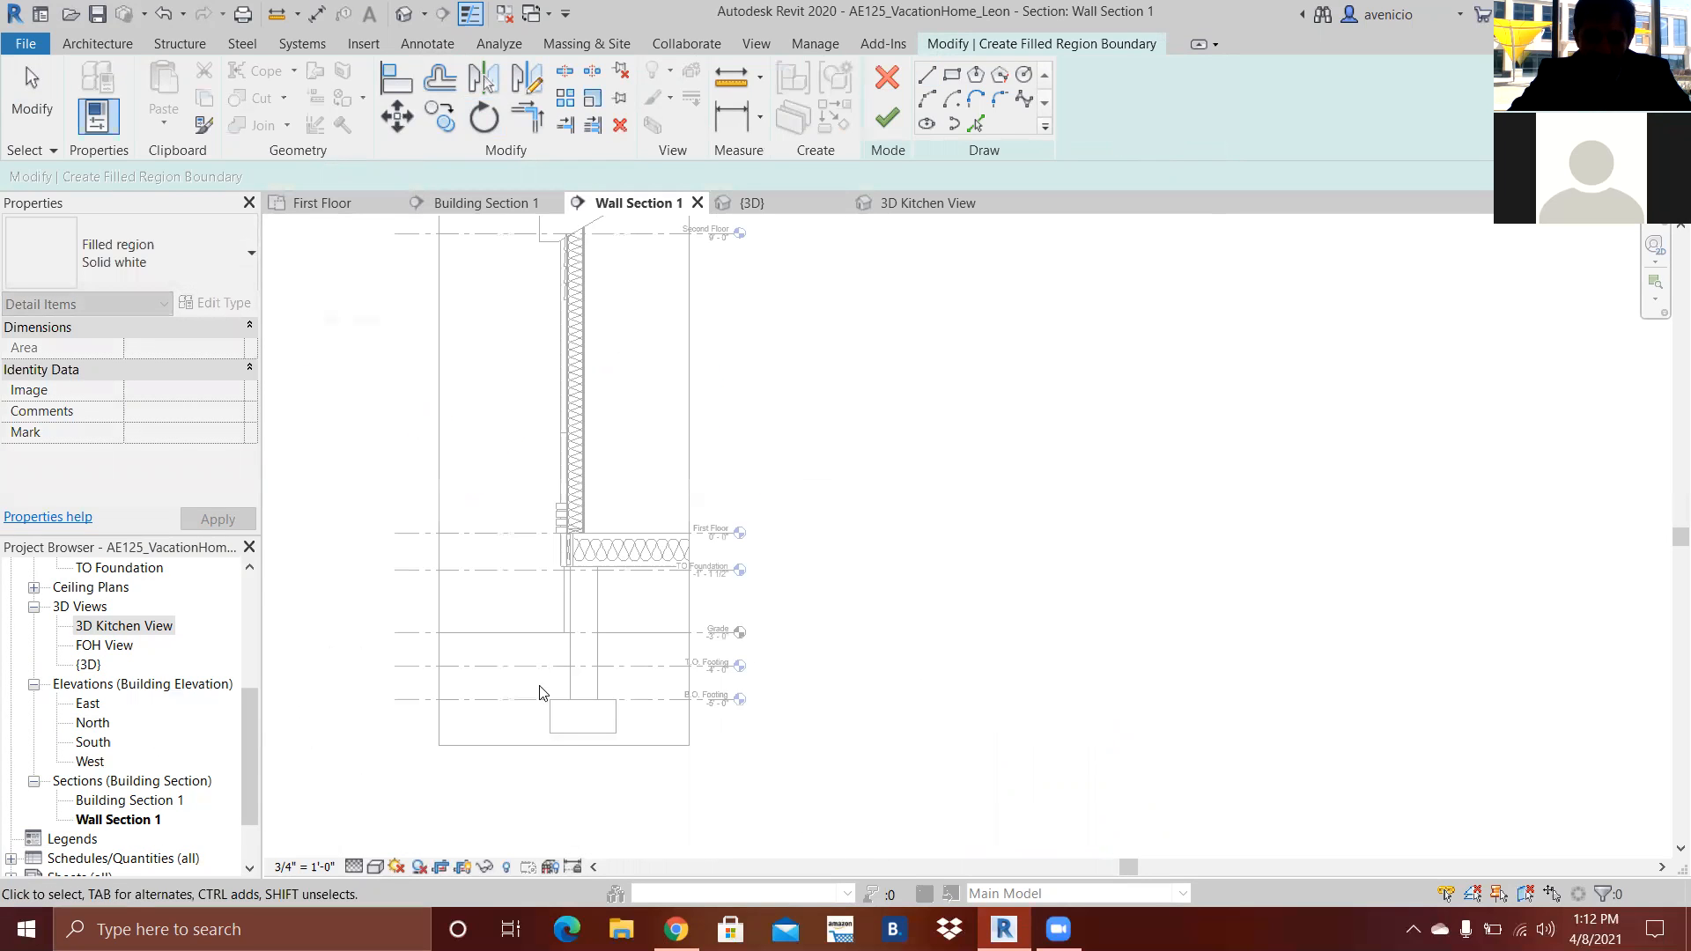
scroll(551, 696, up, 3)
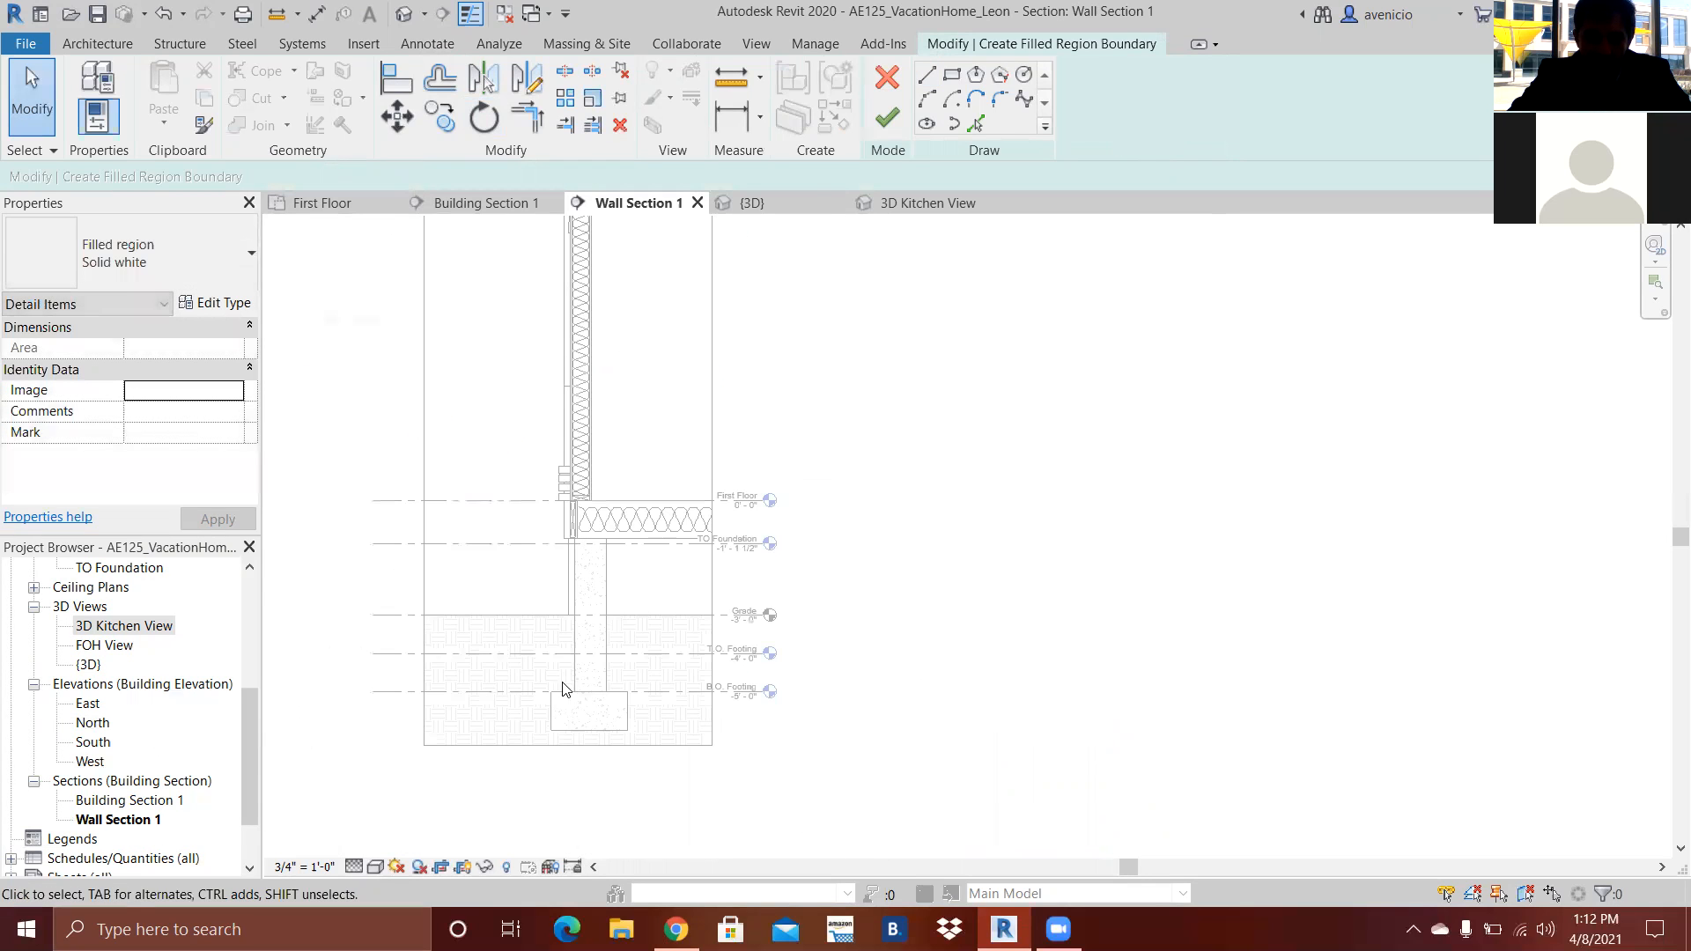
click(885, 118)
scroll(817, 290, up, 2)
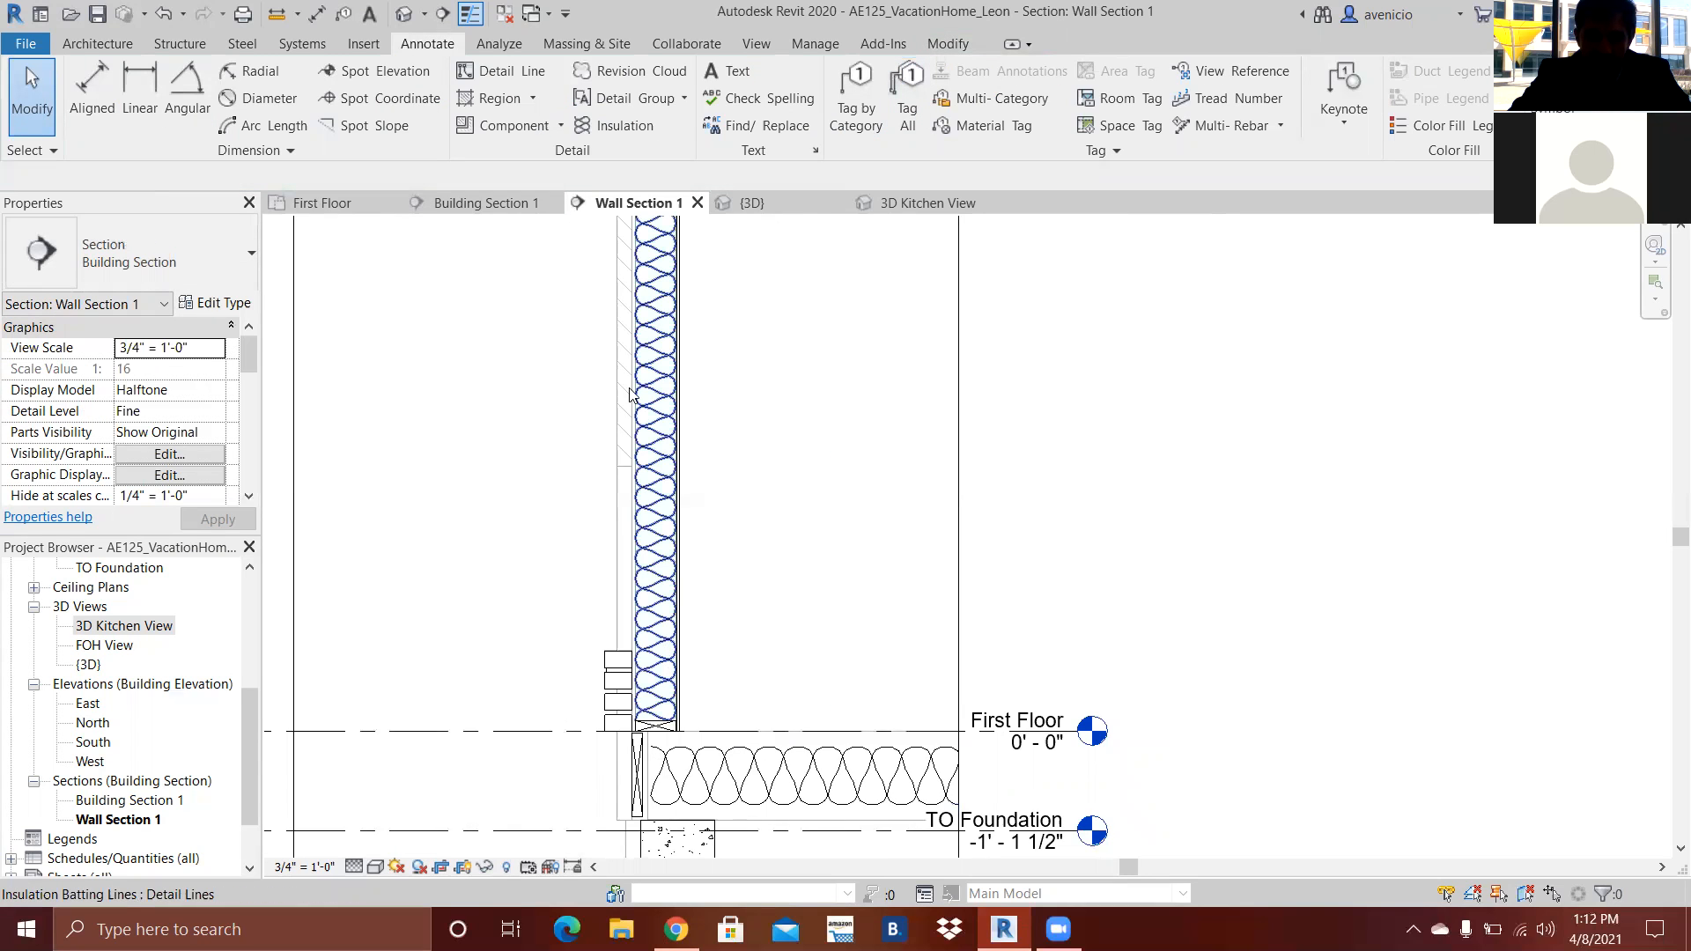
- Examine the wall base in Wall Section 1, including the stacked bricks, rim joist, foundation wall and earth filled region
scroll(633, 379, down, 2)
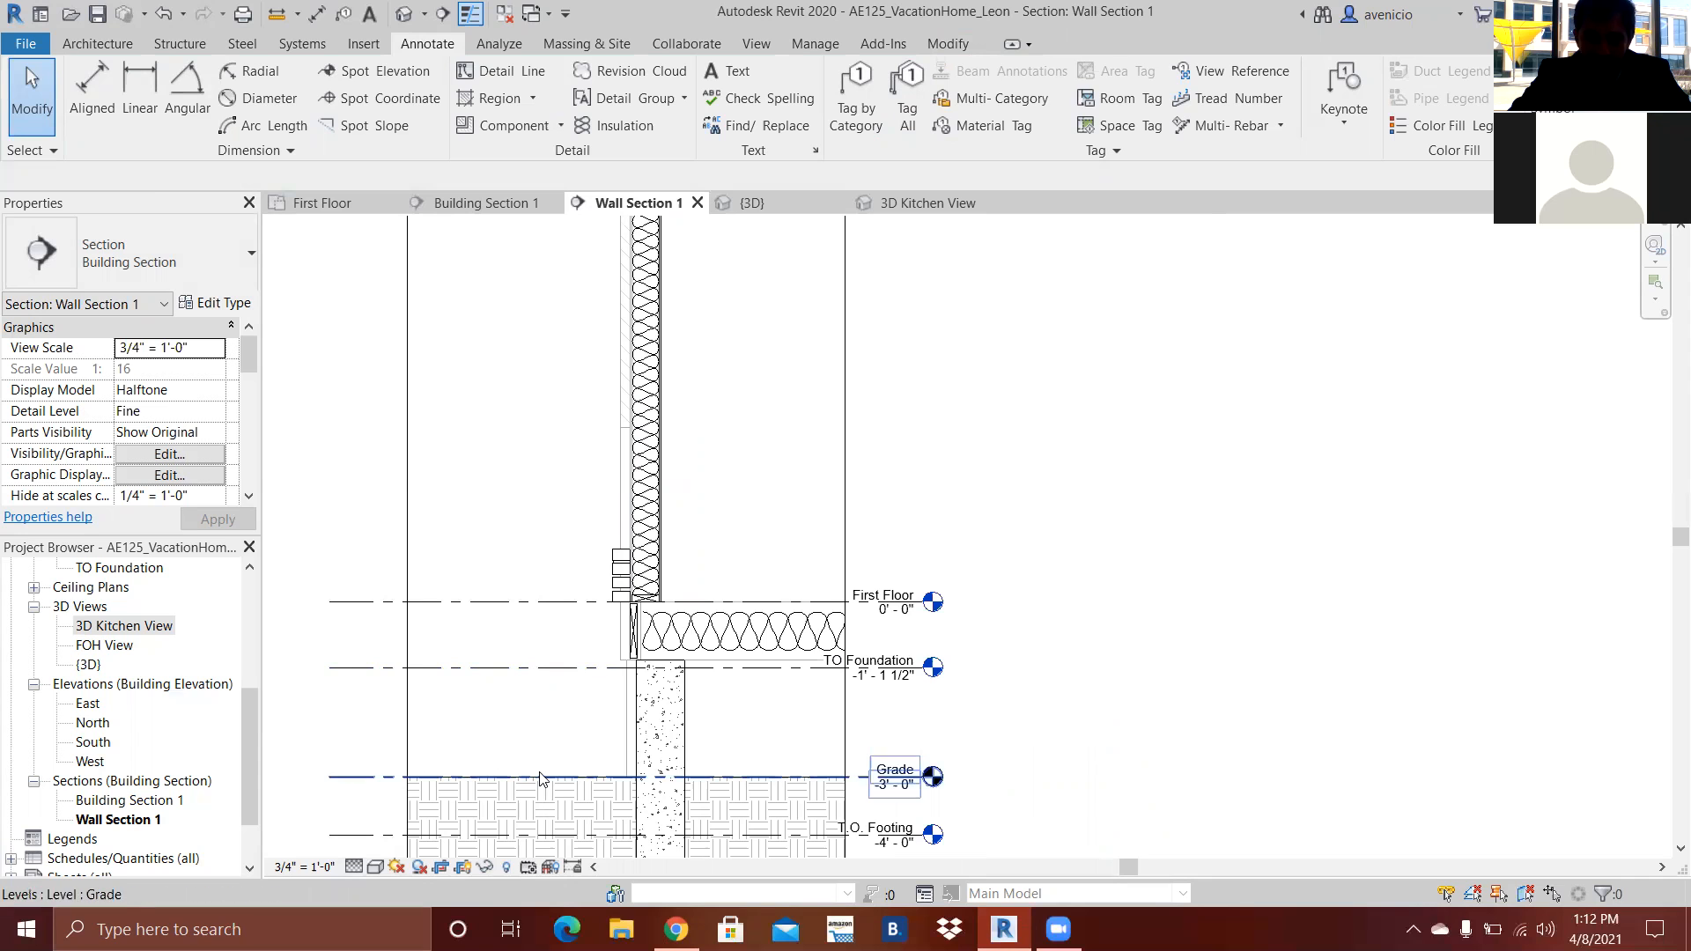
click(540, 779)
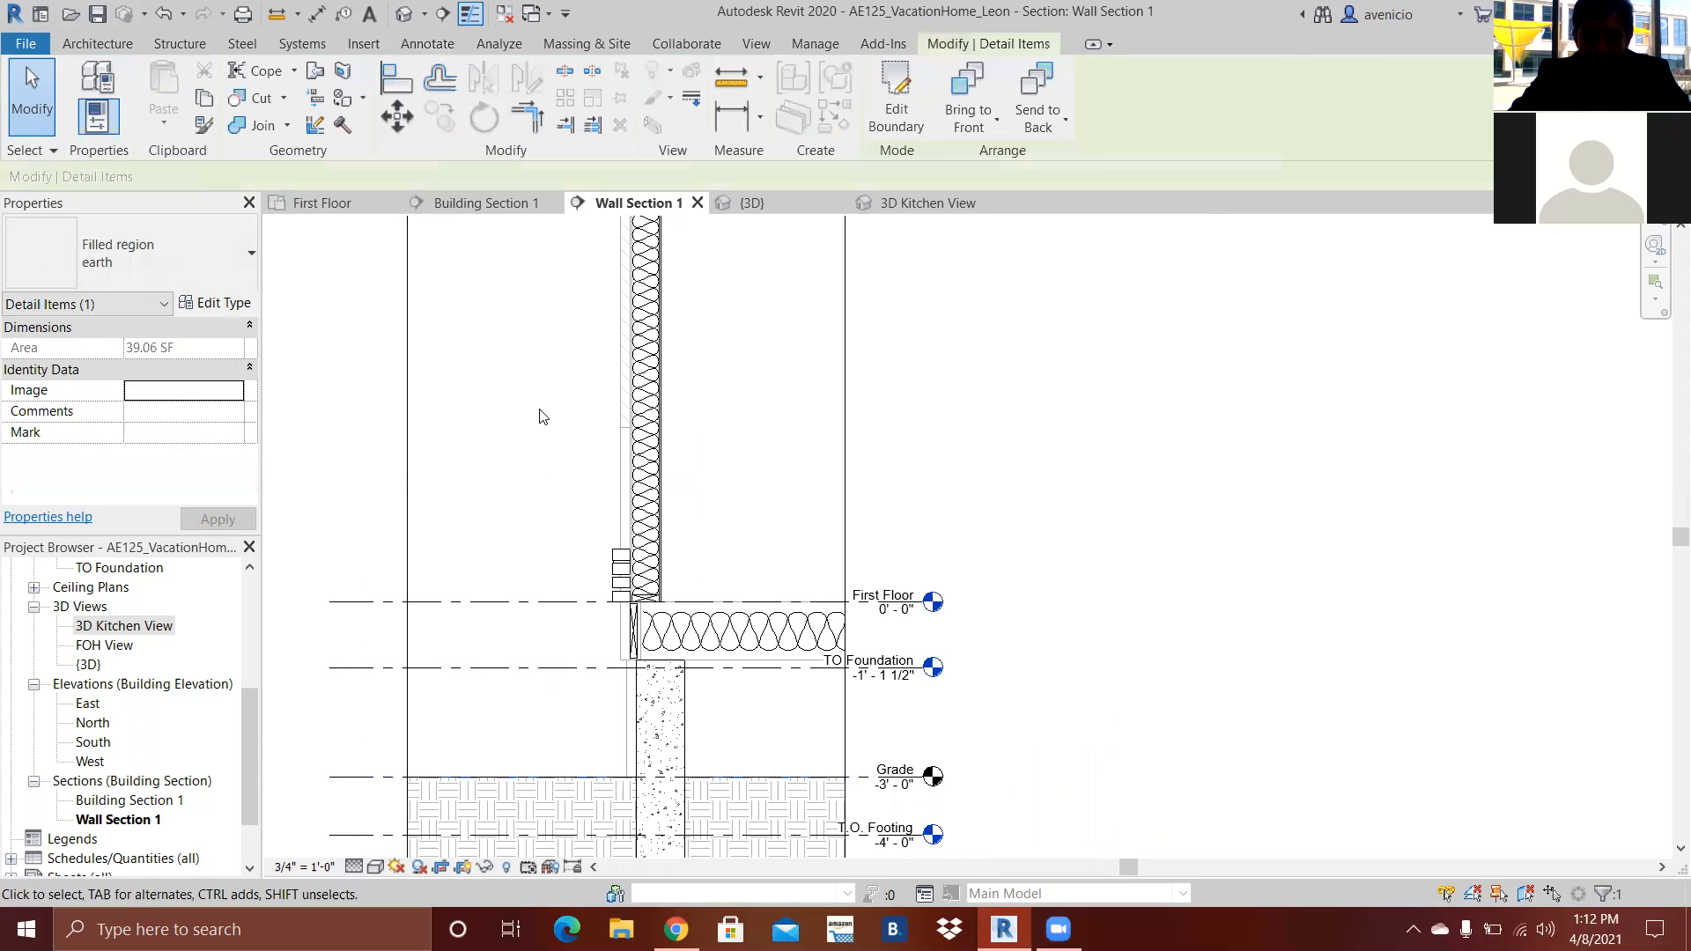
scroll(534, 416, down, 2)
click(587, 637)
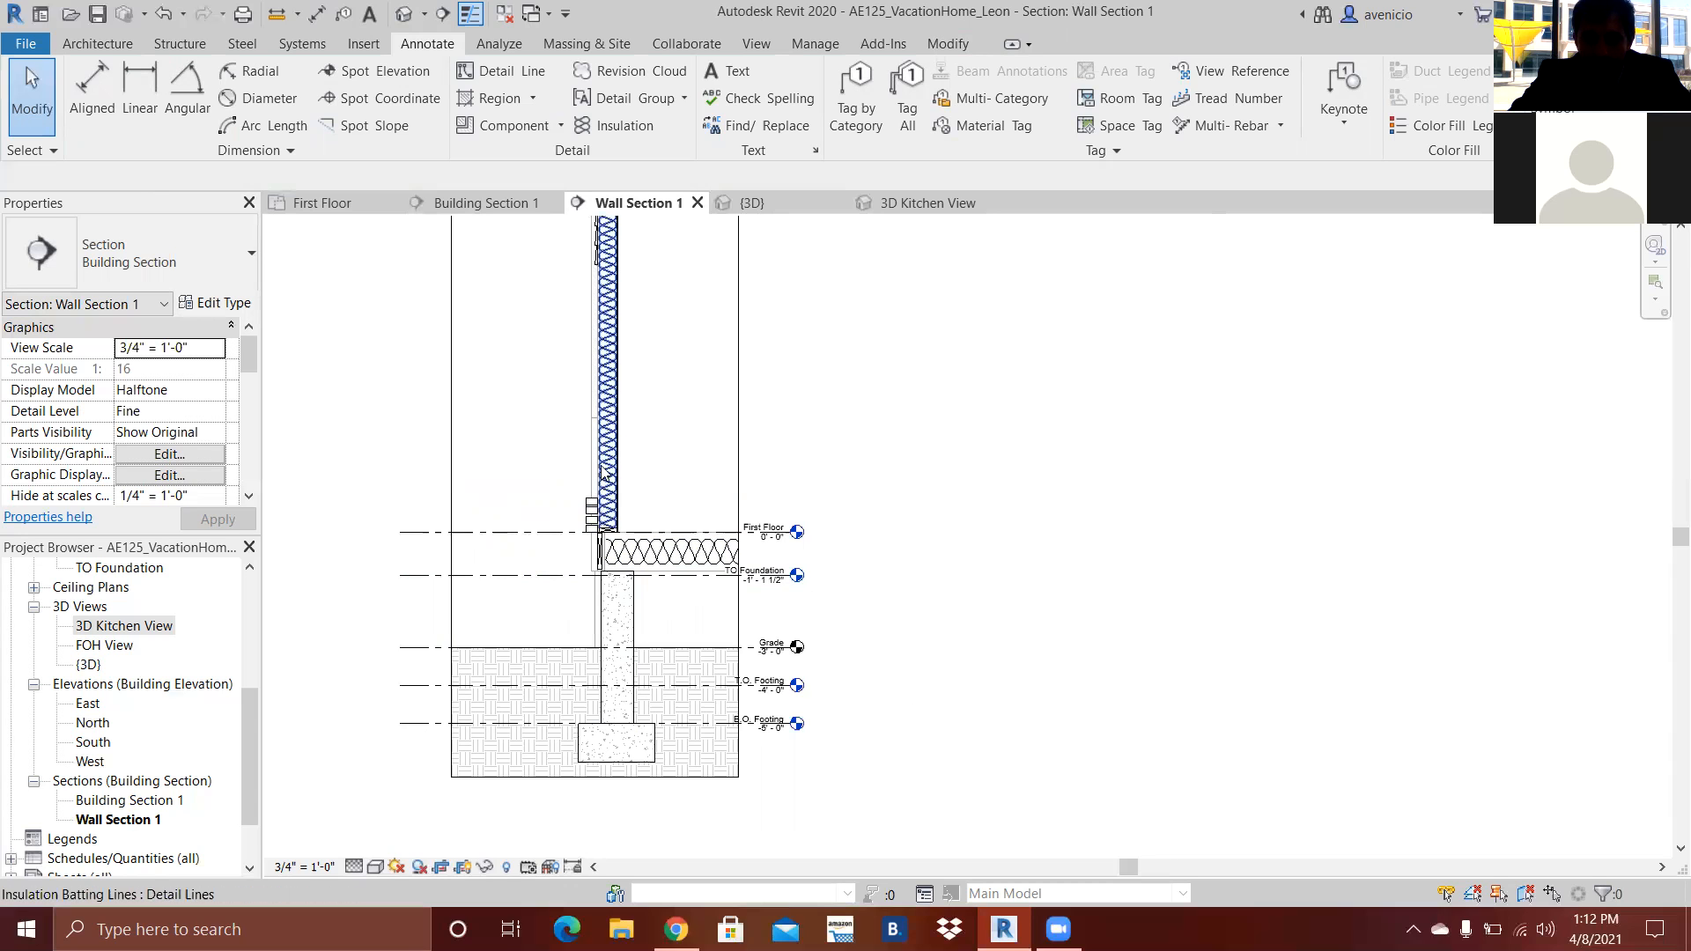
scroll(767, 573, up, 2)
scroll(617, 532, up, 3)
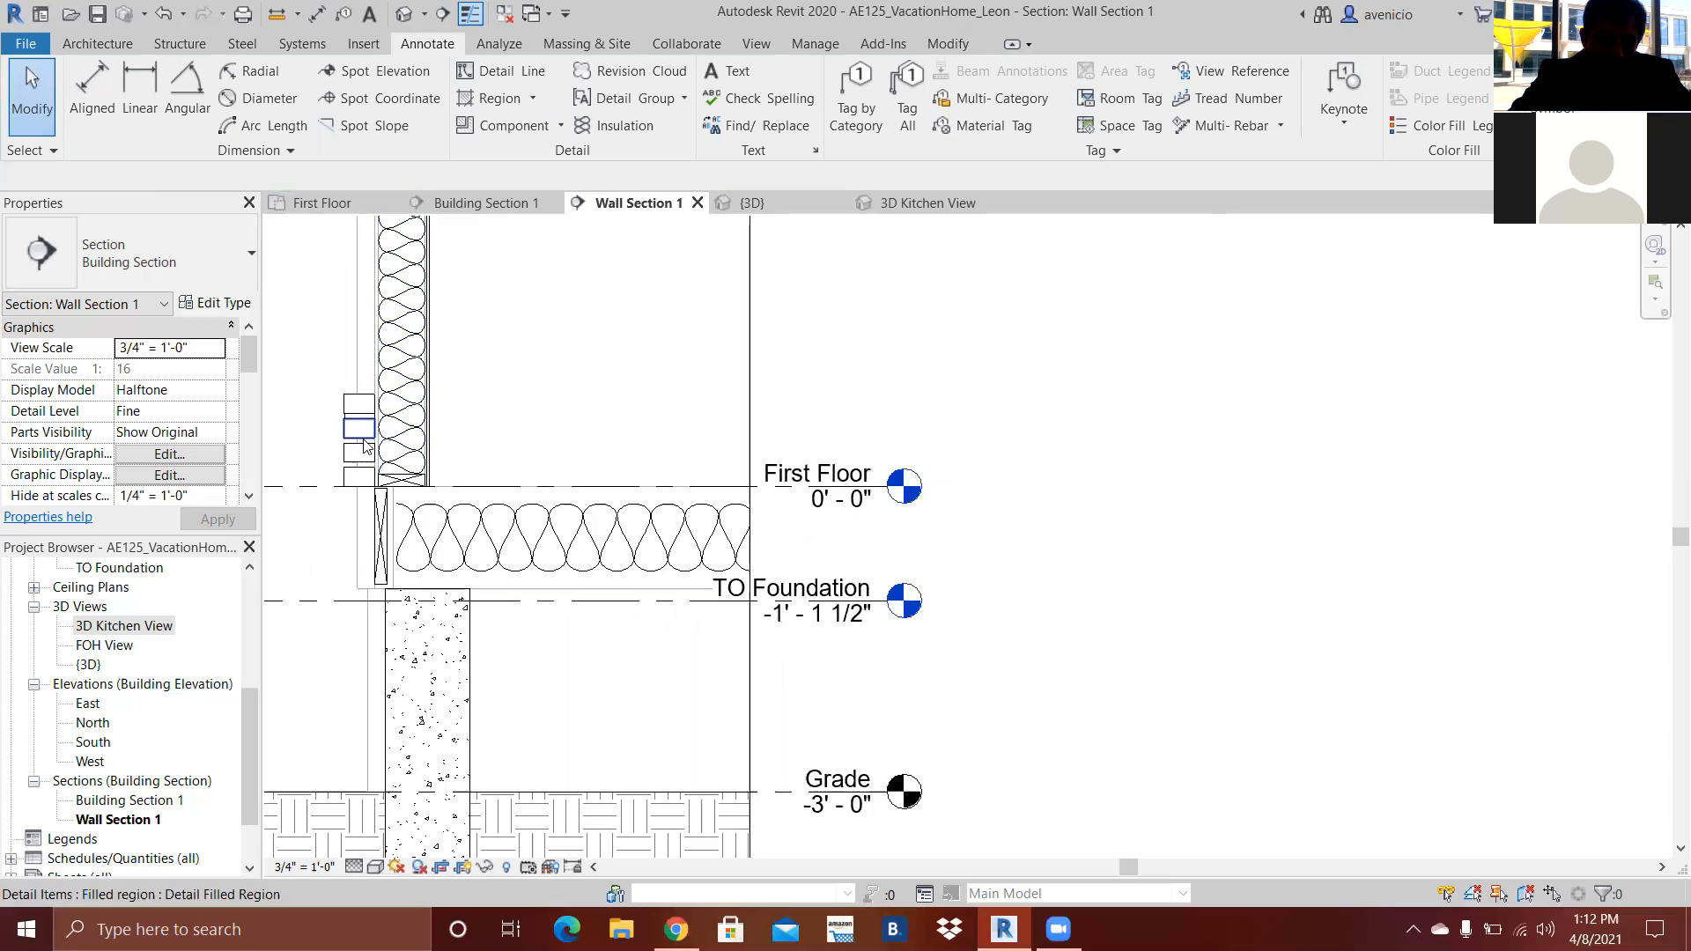
scroll(365, 445, down, 2)
scroll(362, 426, up, 3)
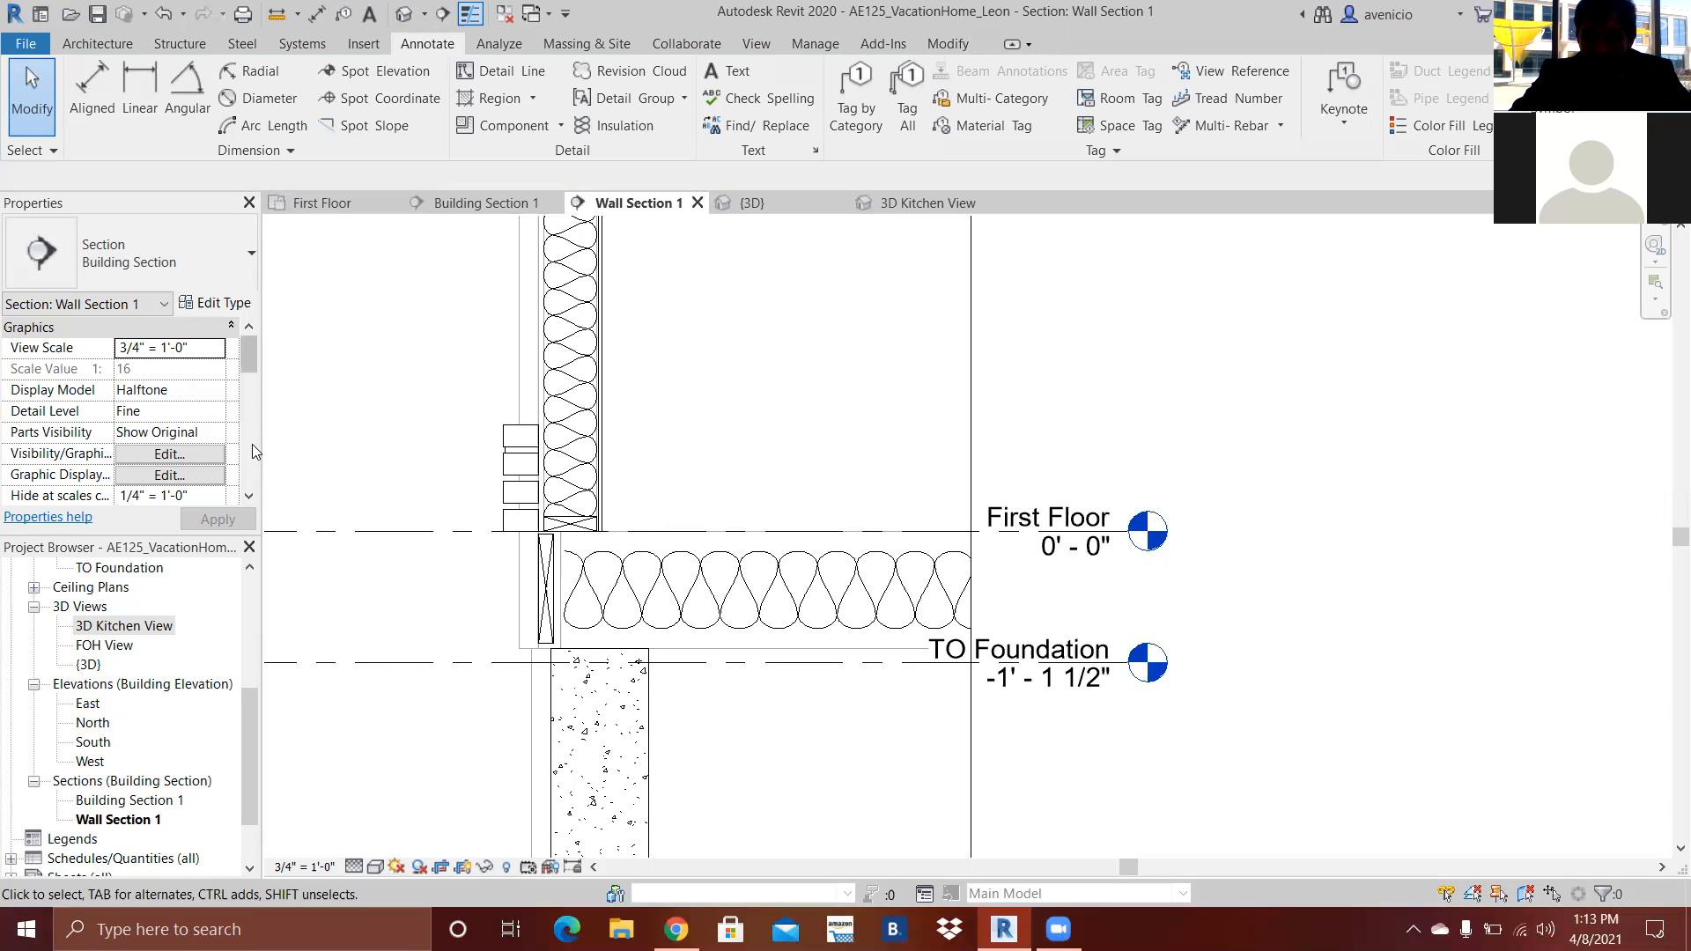
scroll(1044, 313, down, 2)
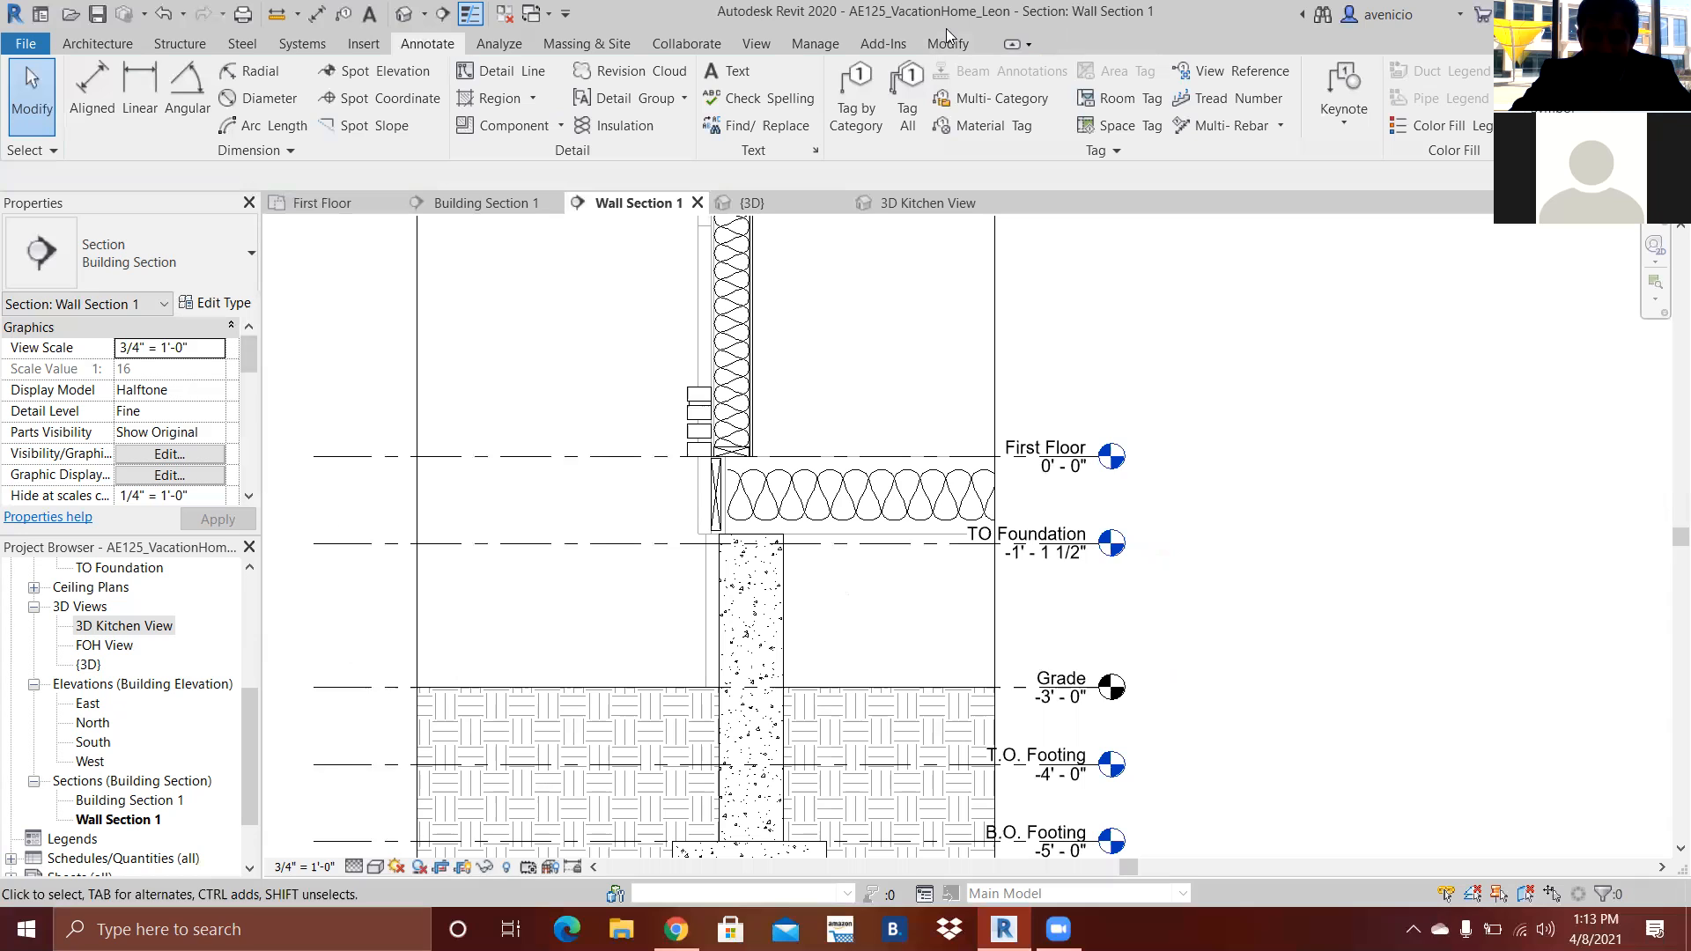
scroll(698, 658, up, 1)
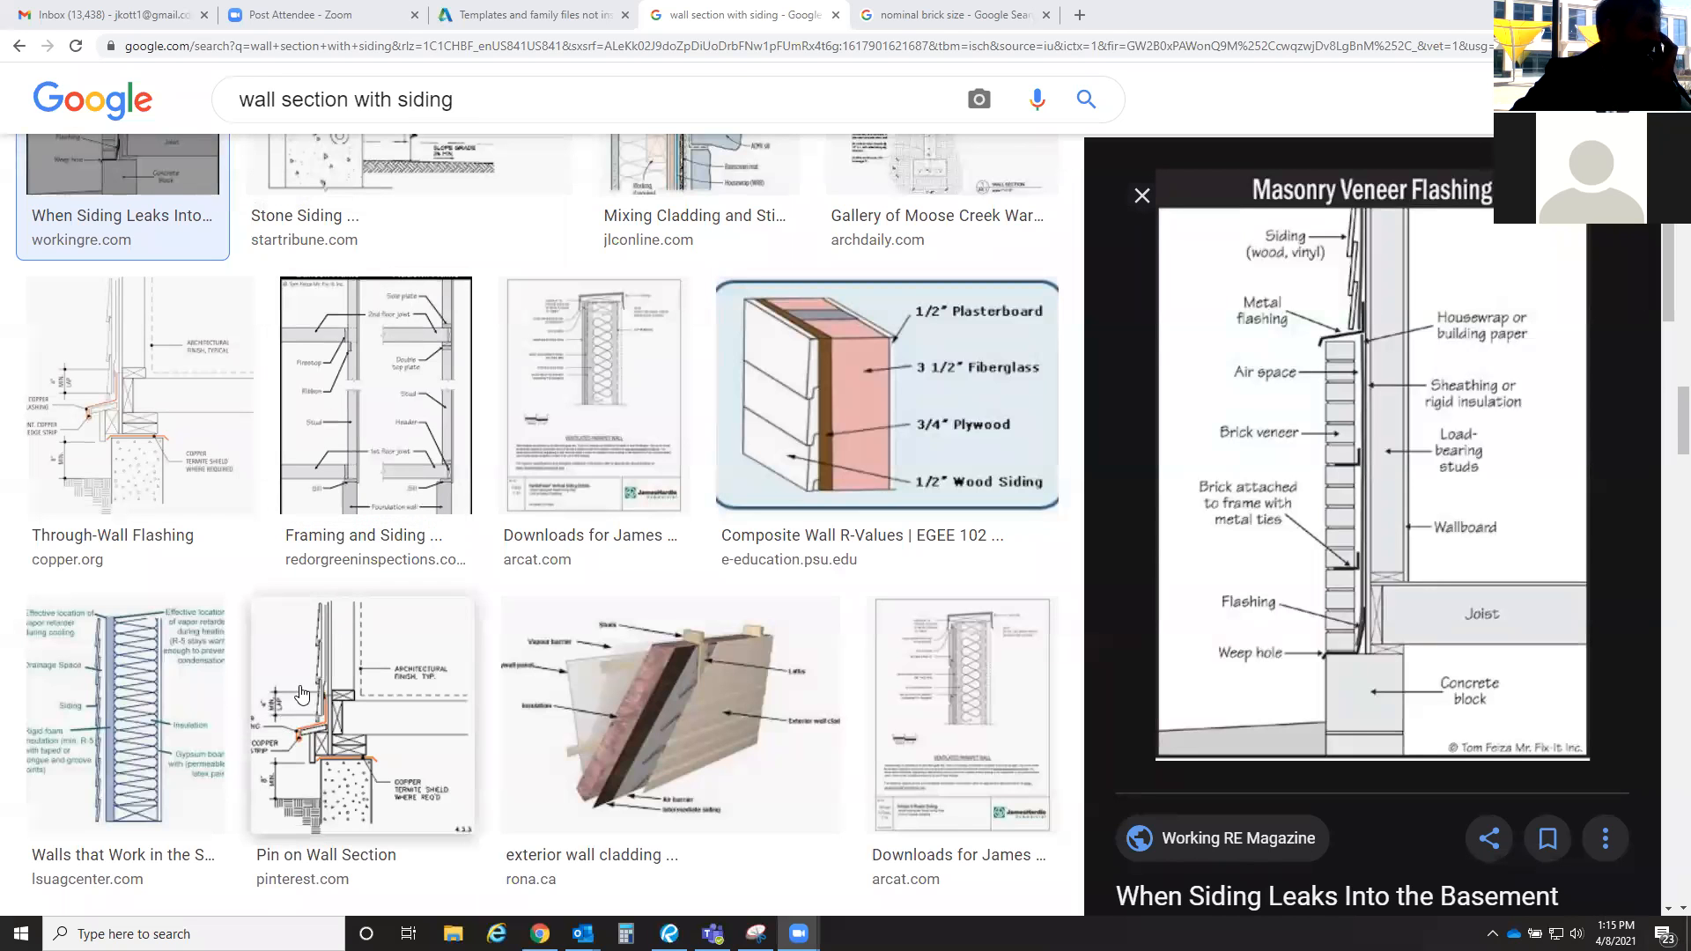
- In the browser's image results for "wall section with siding", preview the Stone Siding and concrete masonry residential details
scroll(302, 693, up, 4)
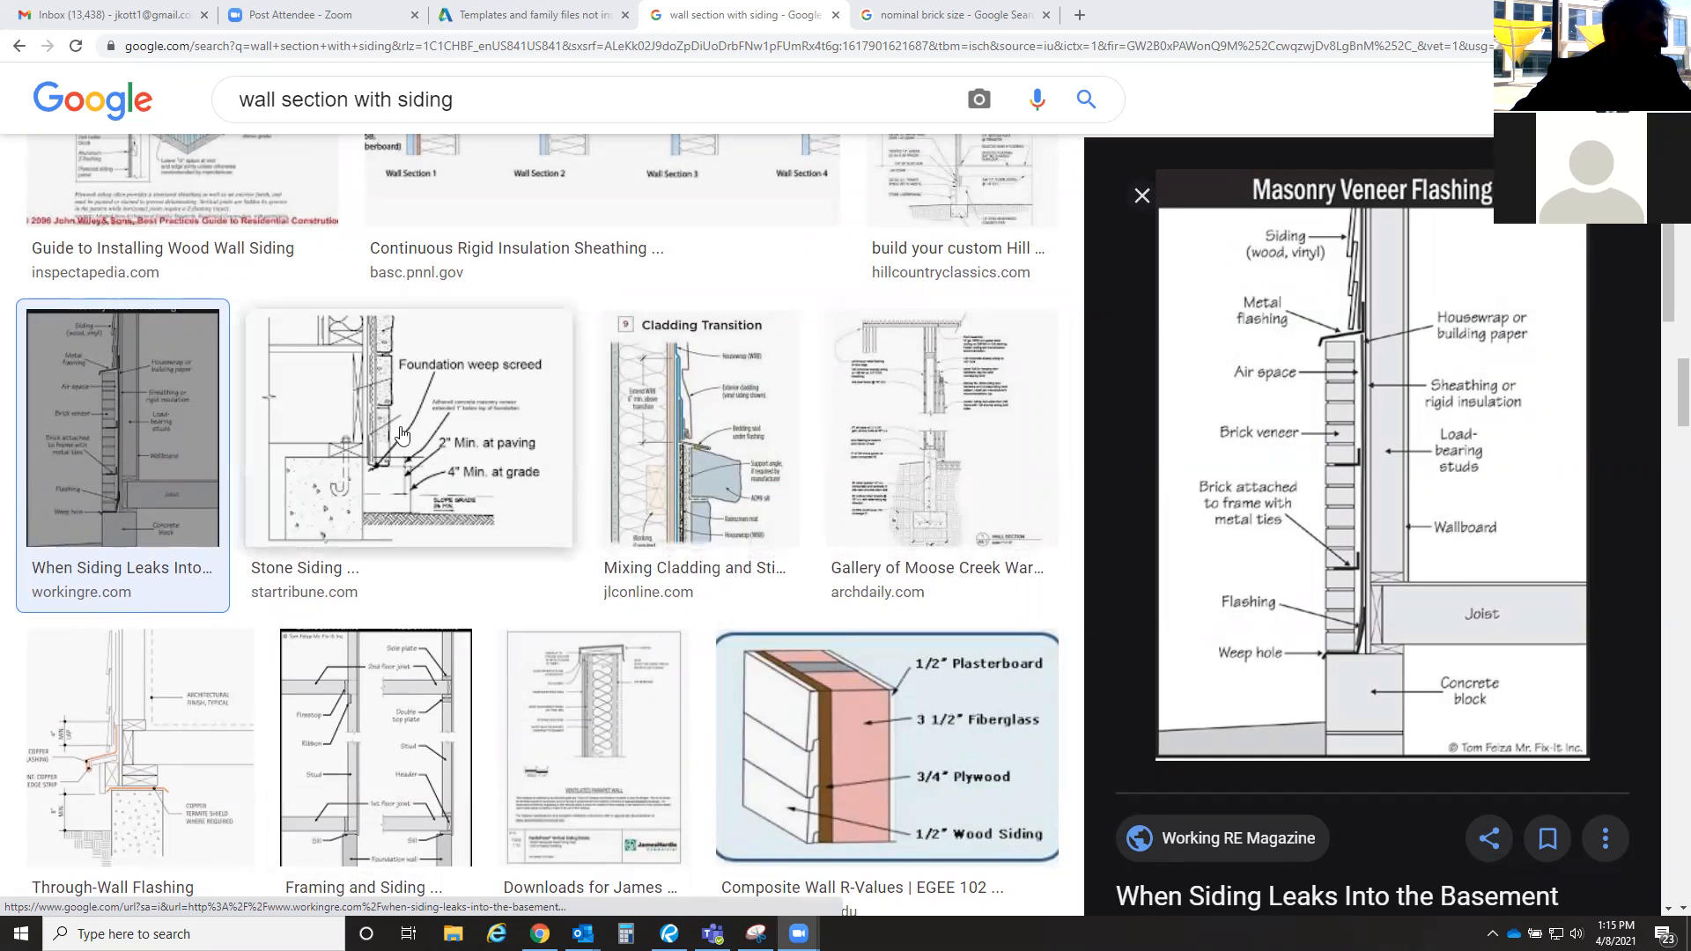
key(Right)
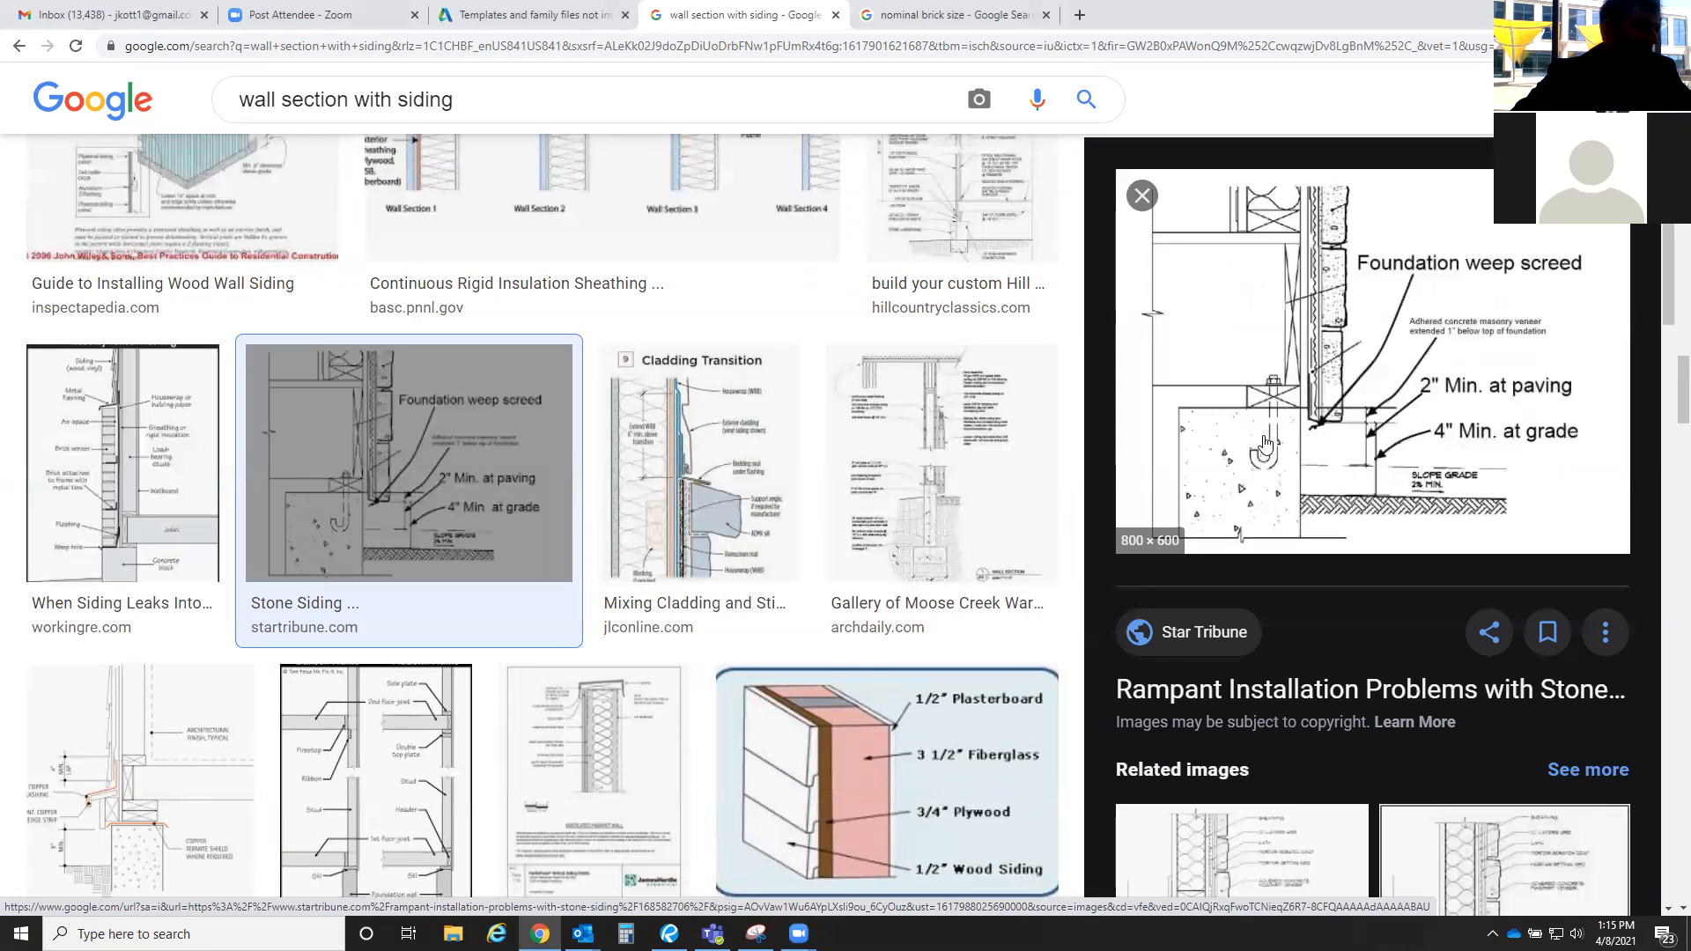
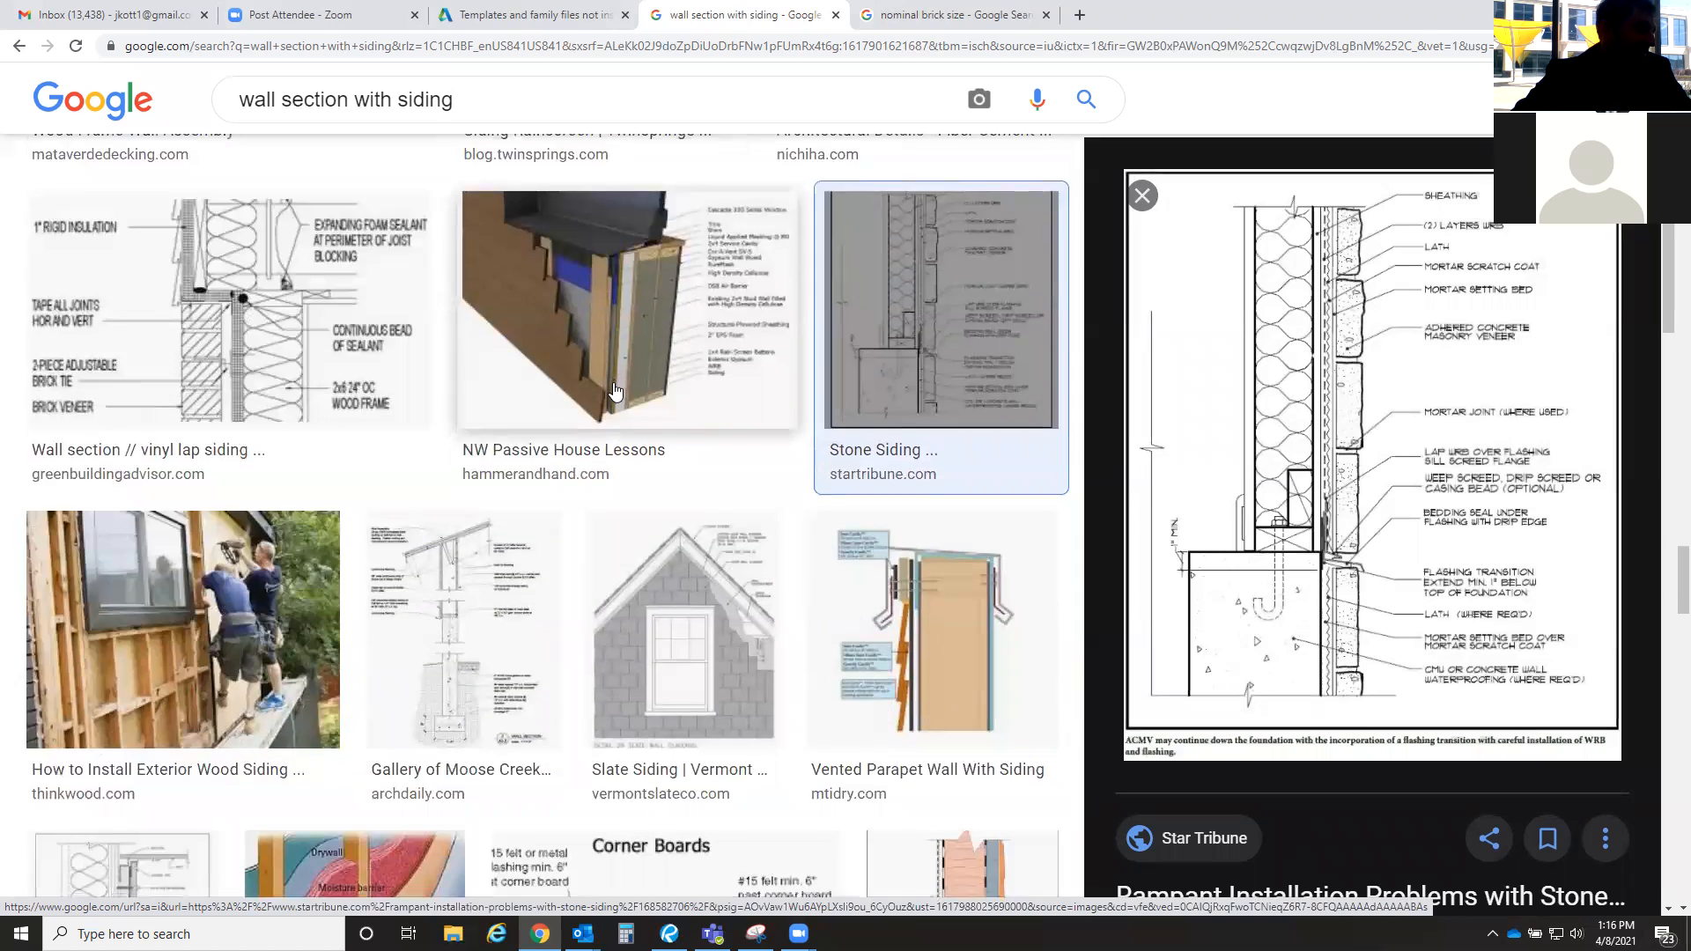
scroll(614, 399, down, 9)
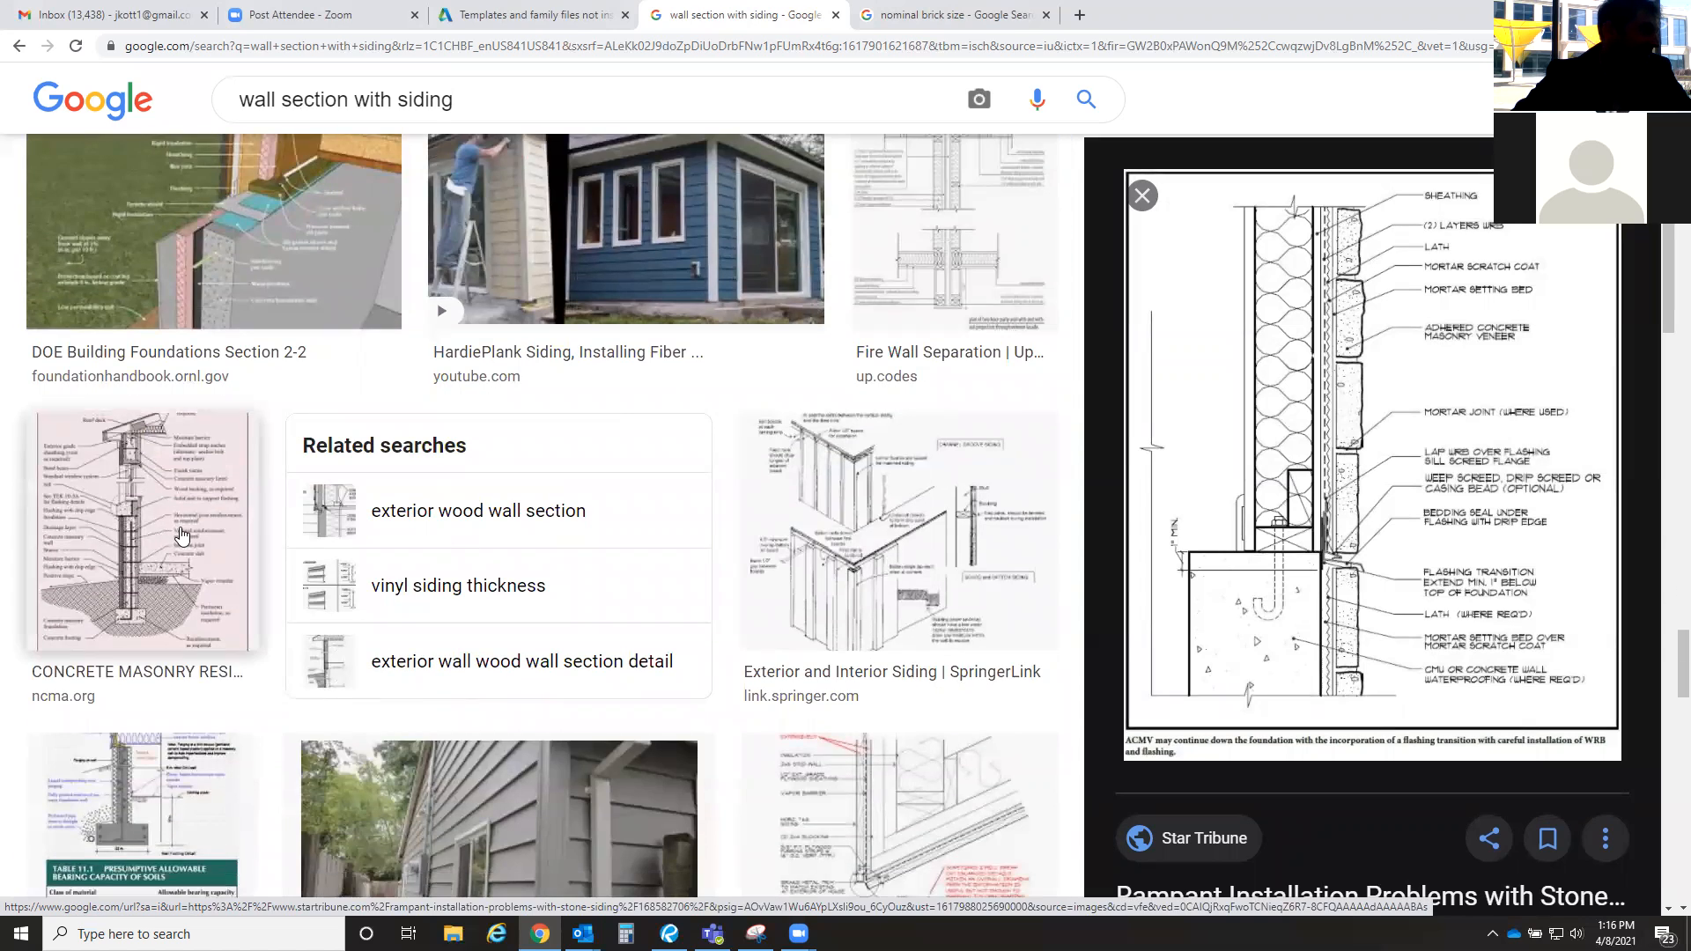
click(185, 534)
scroll(211, 535, down, 3)
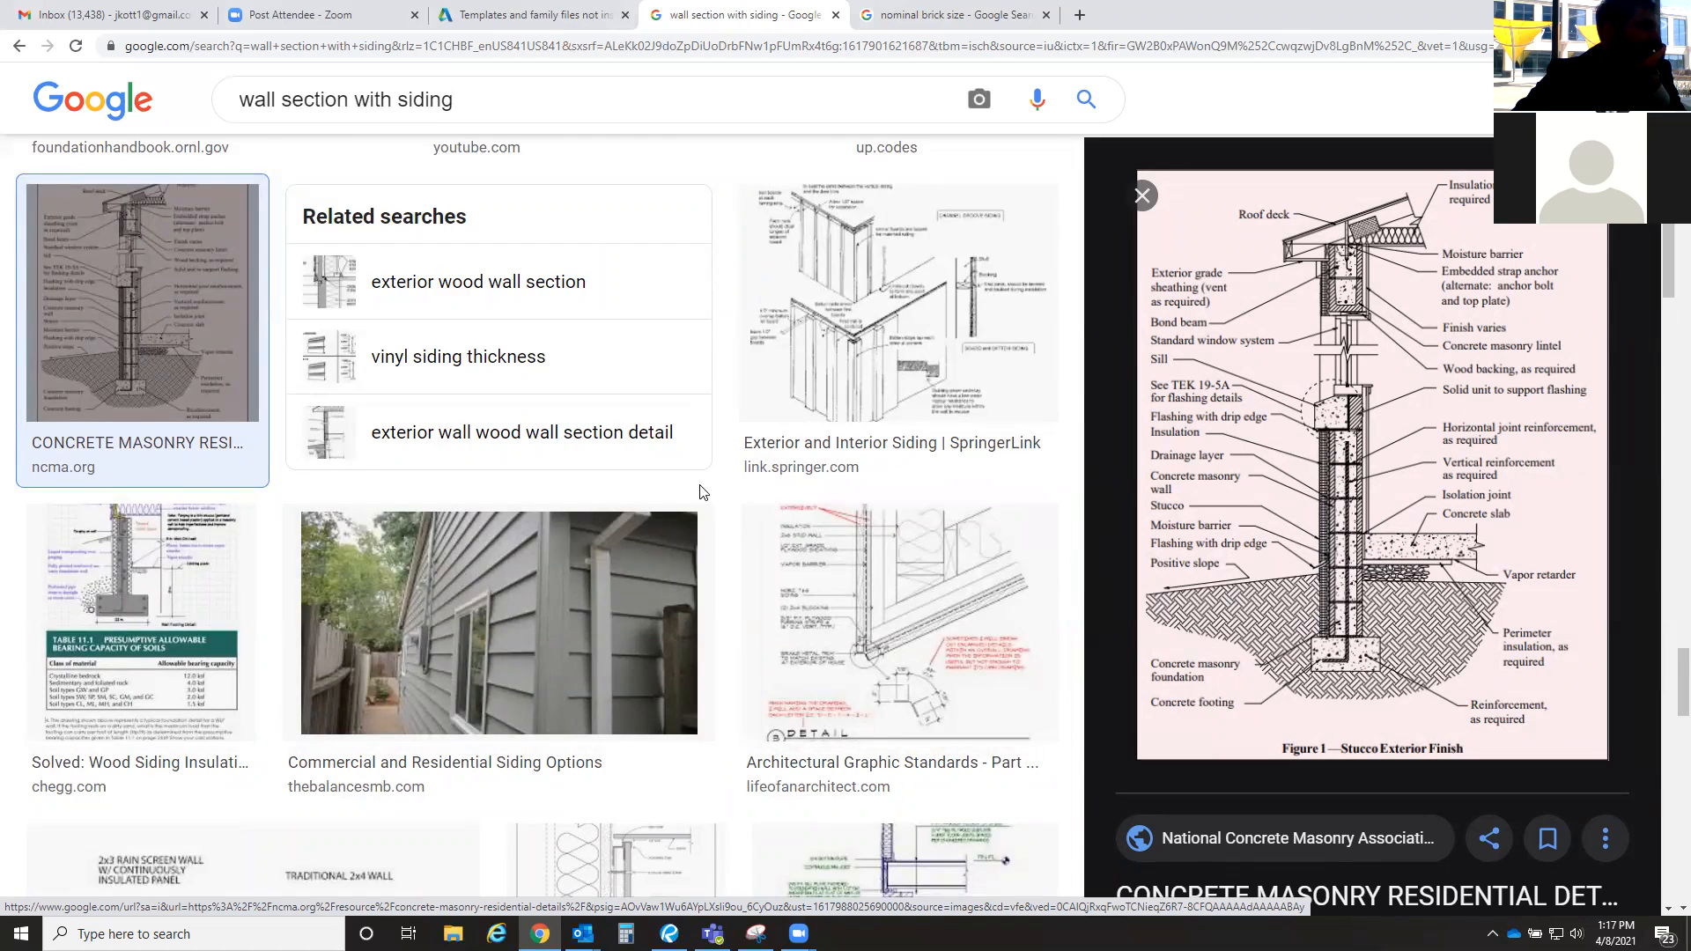
- Preview the brick veneer crawl space foundation section and the Diamond Kote application guide detail, and browse further wall section images
scroll(688, 502, down, 6)
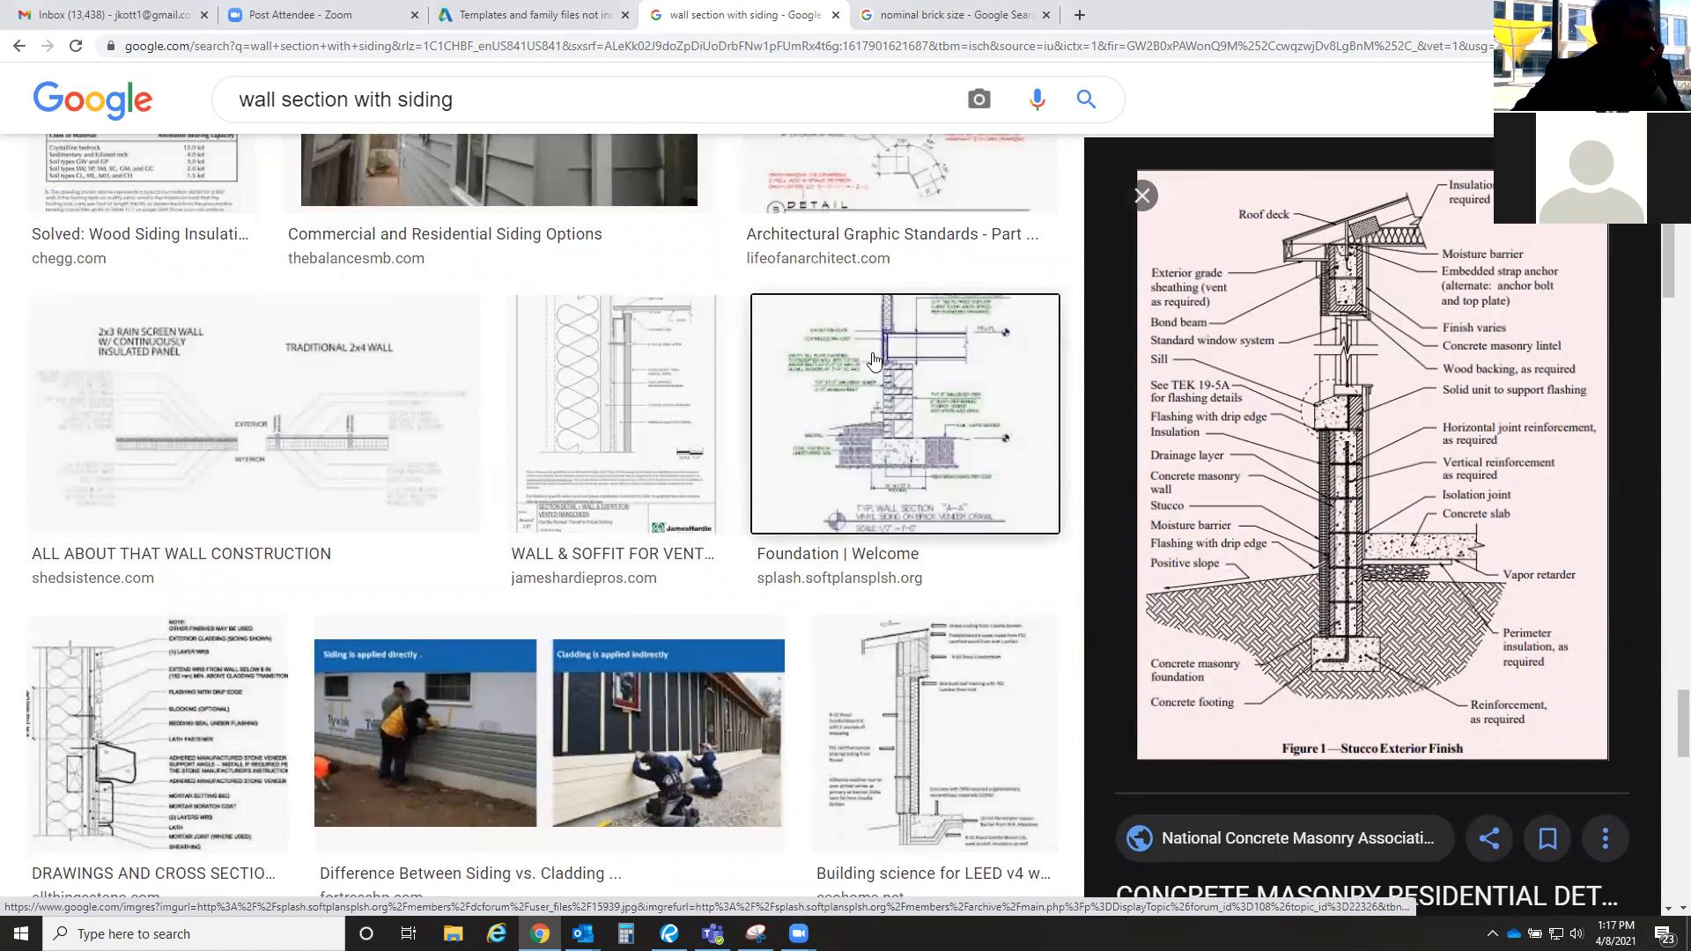
click(789, 480)
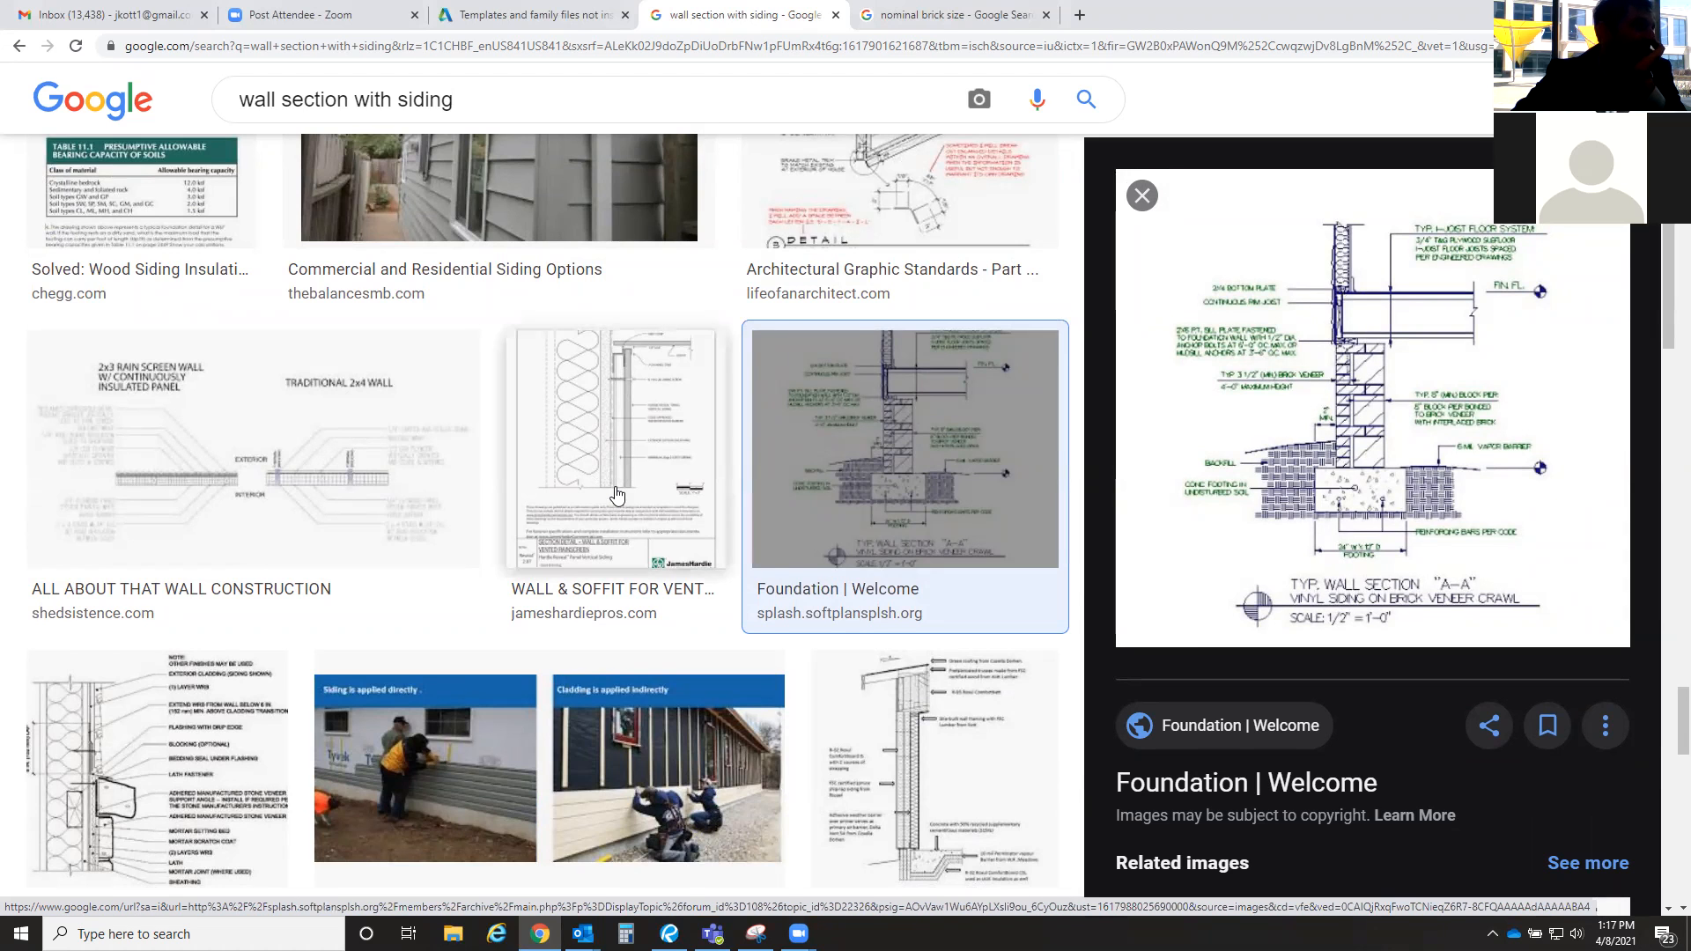
scroll(622, 498, down, 4)
scroll(622, 499, down, 1)
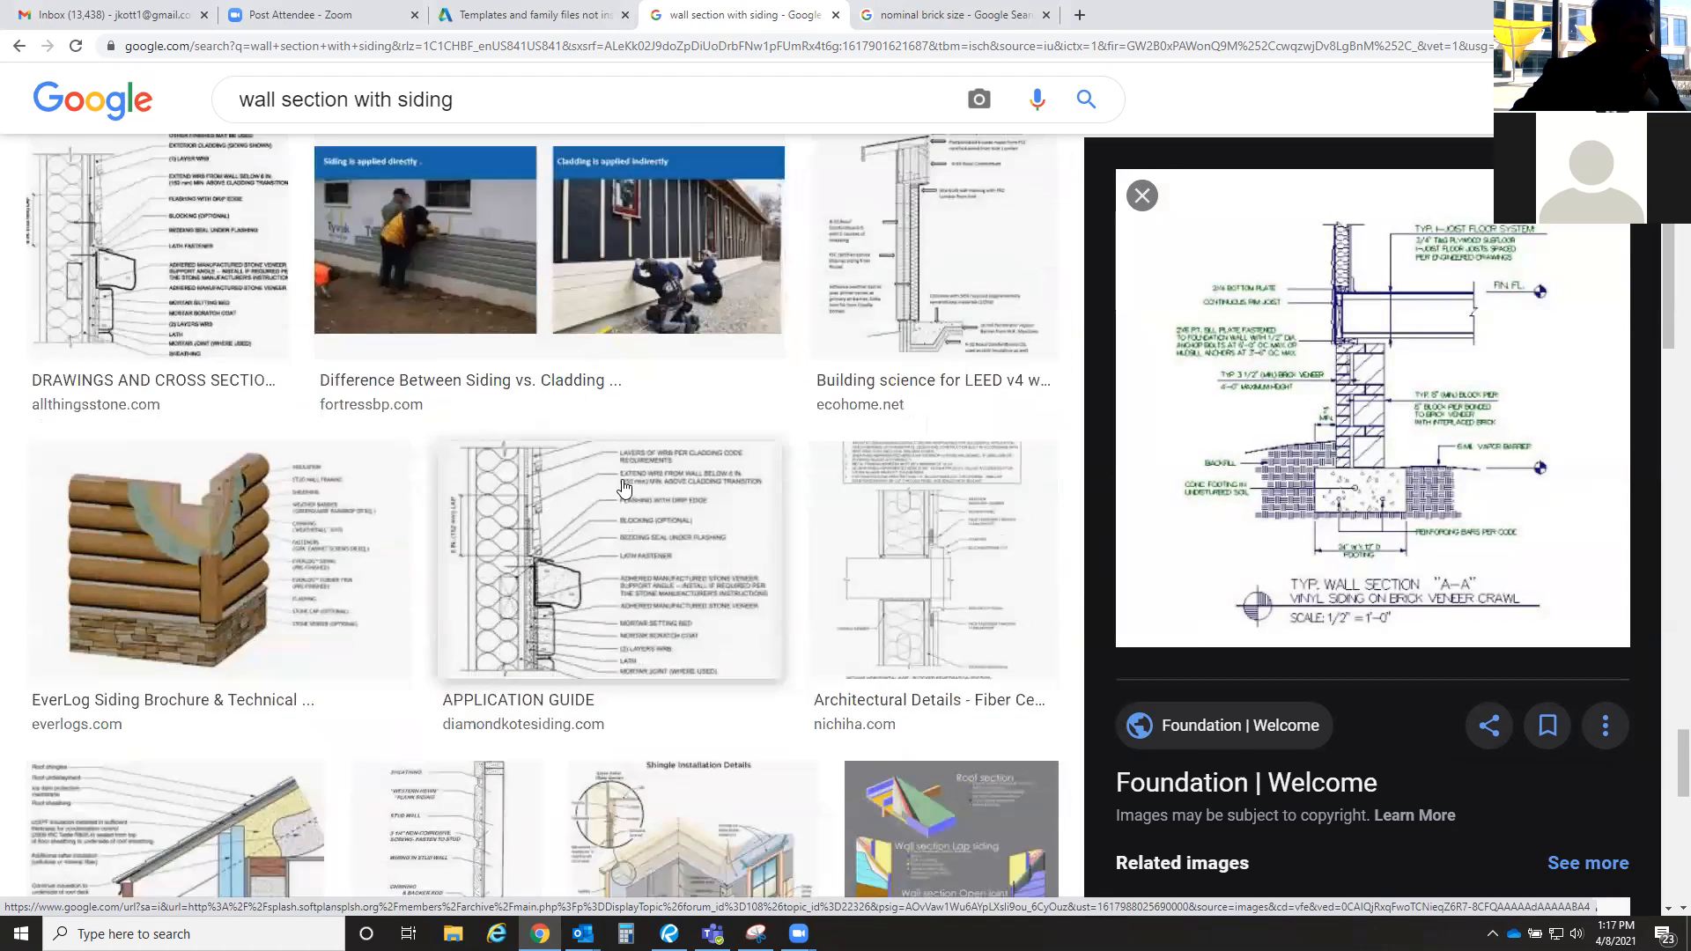
click(652, 562)
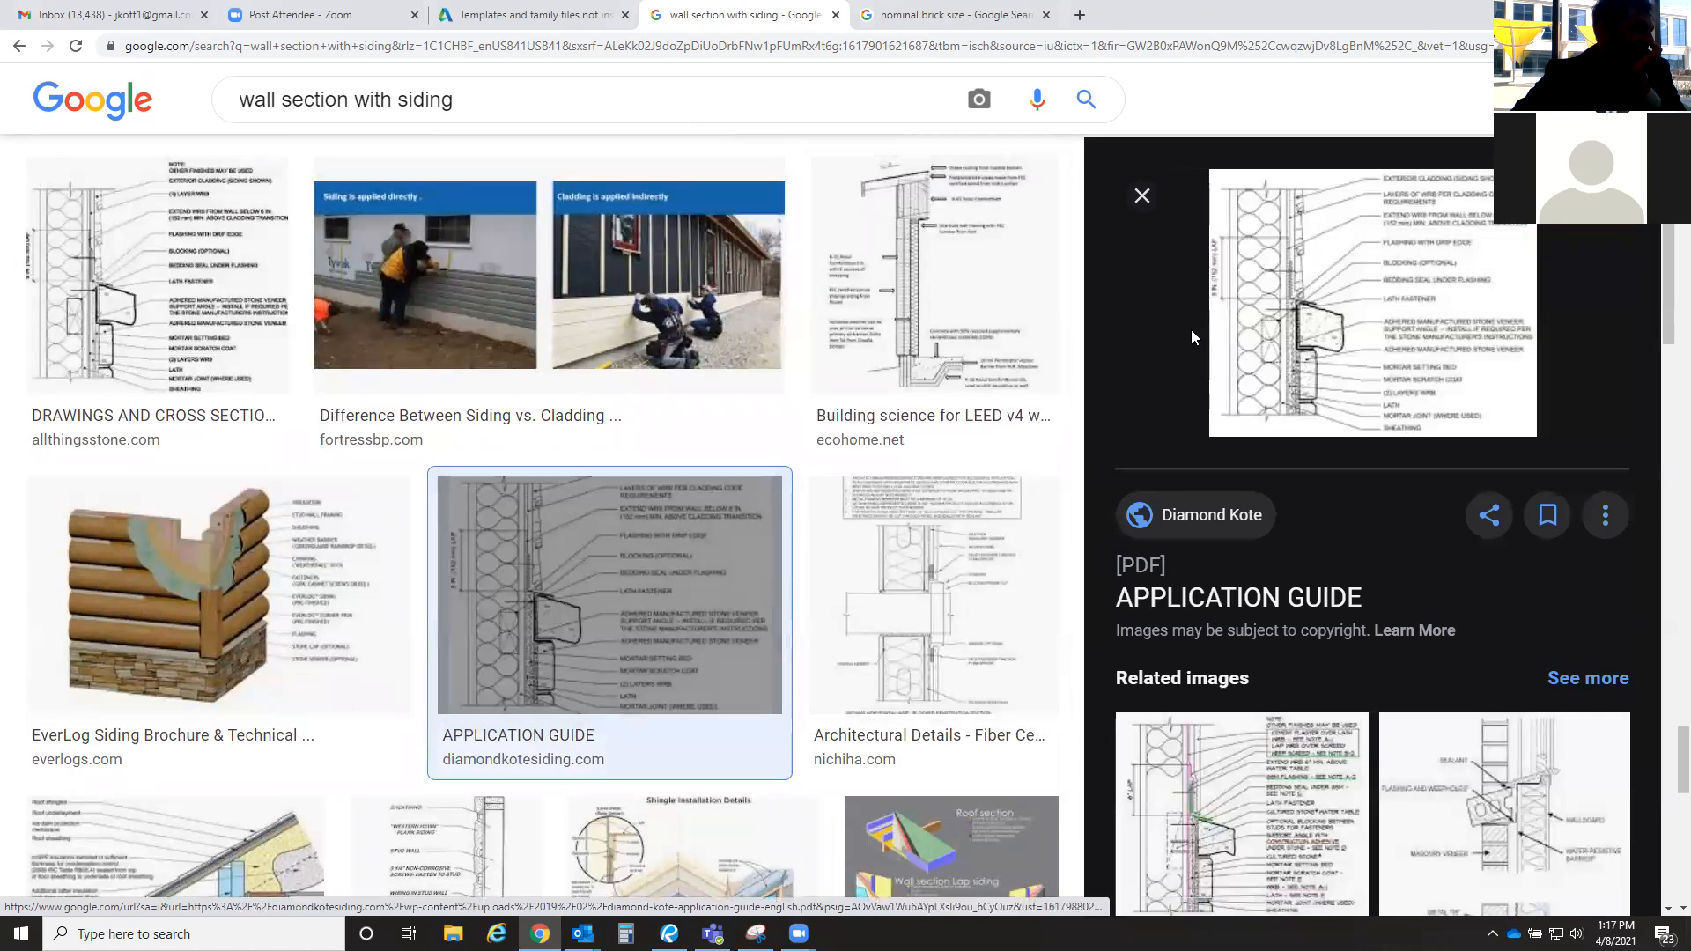
scroll(659, 535, down, 3)
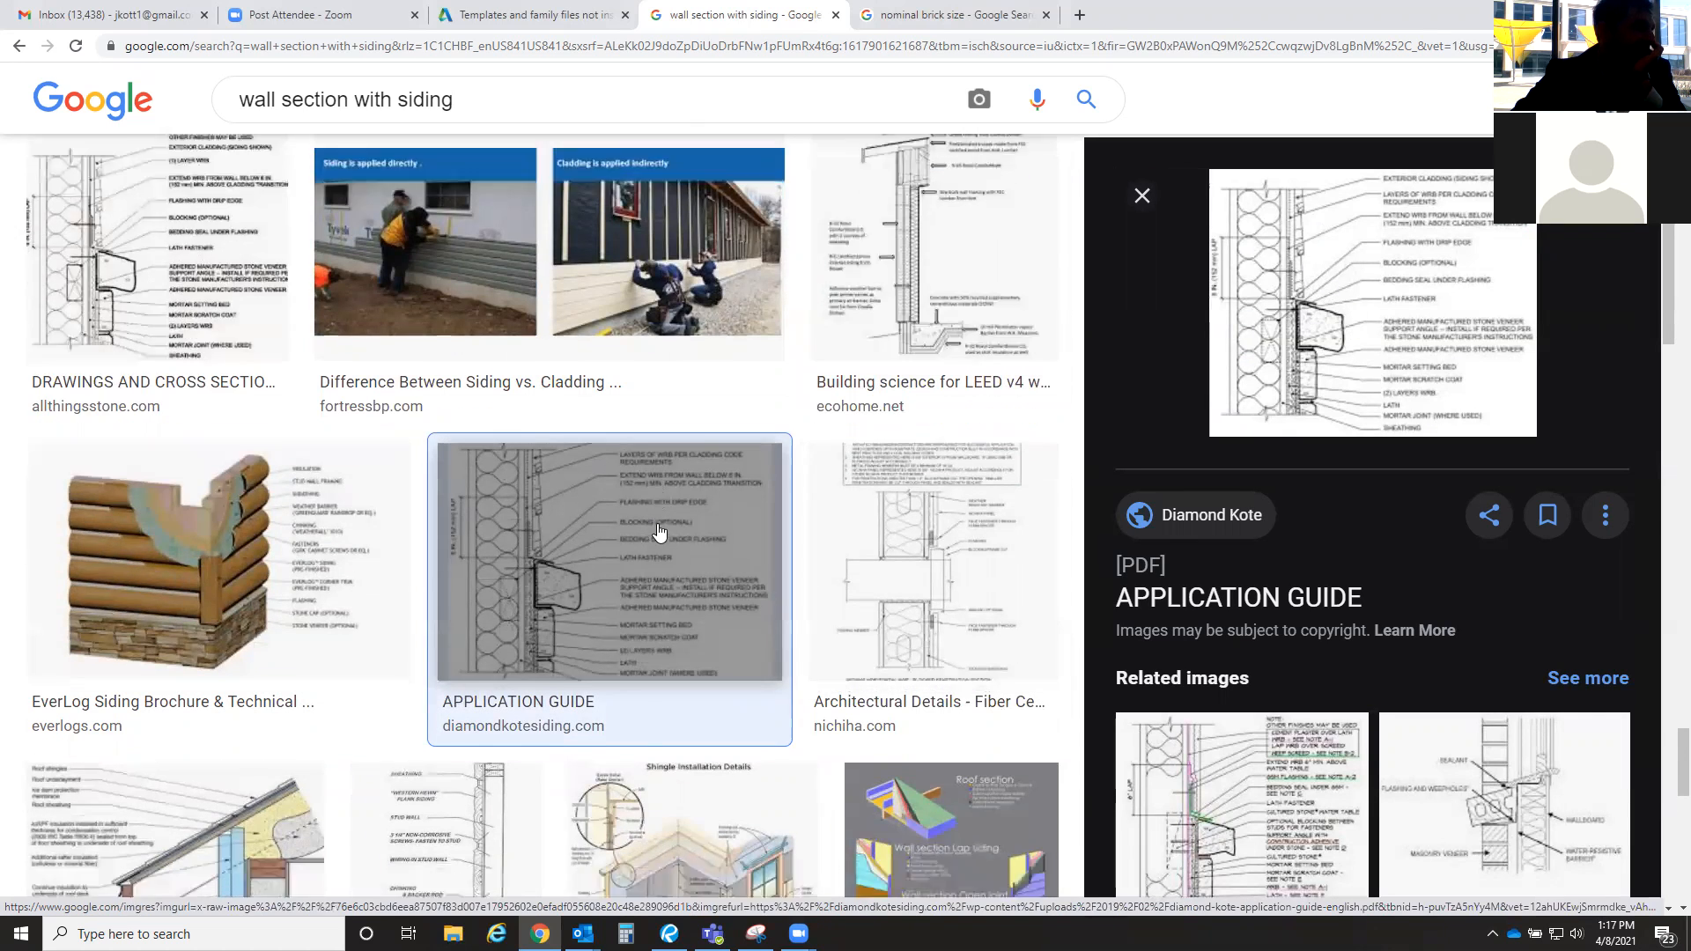
scroll(661, 533, down, 8)
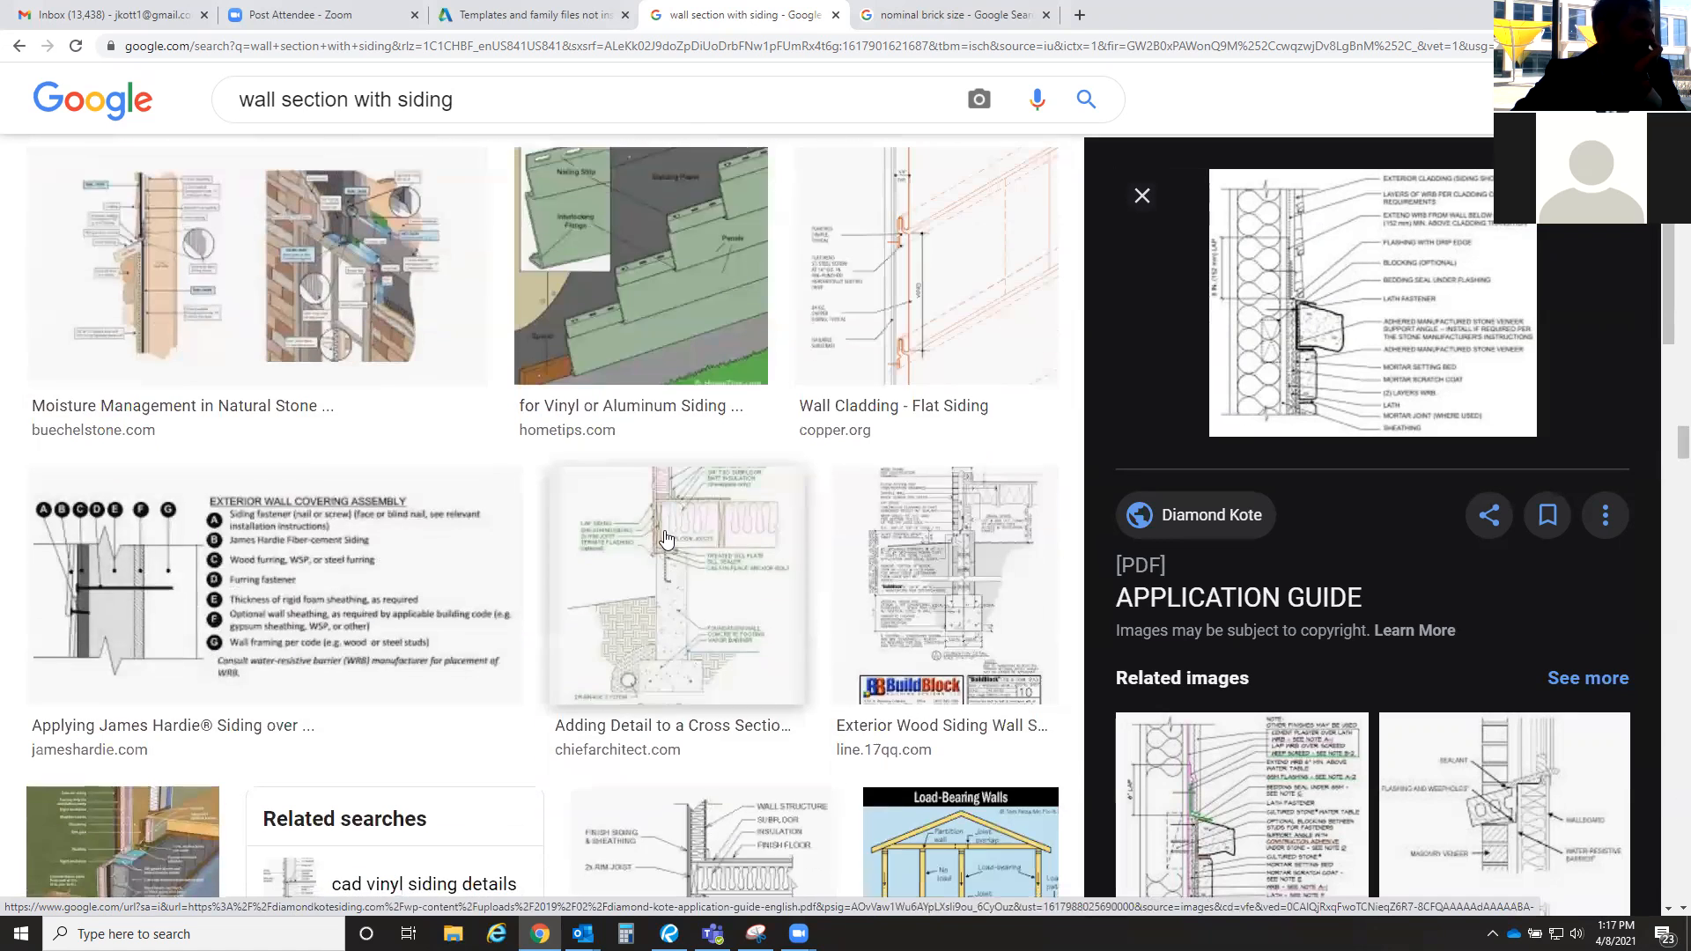
scroll(666, 539, down, 3)
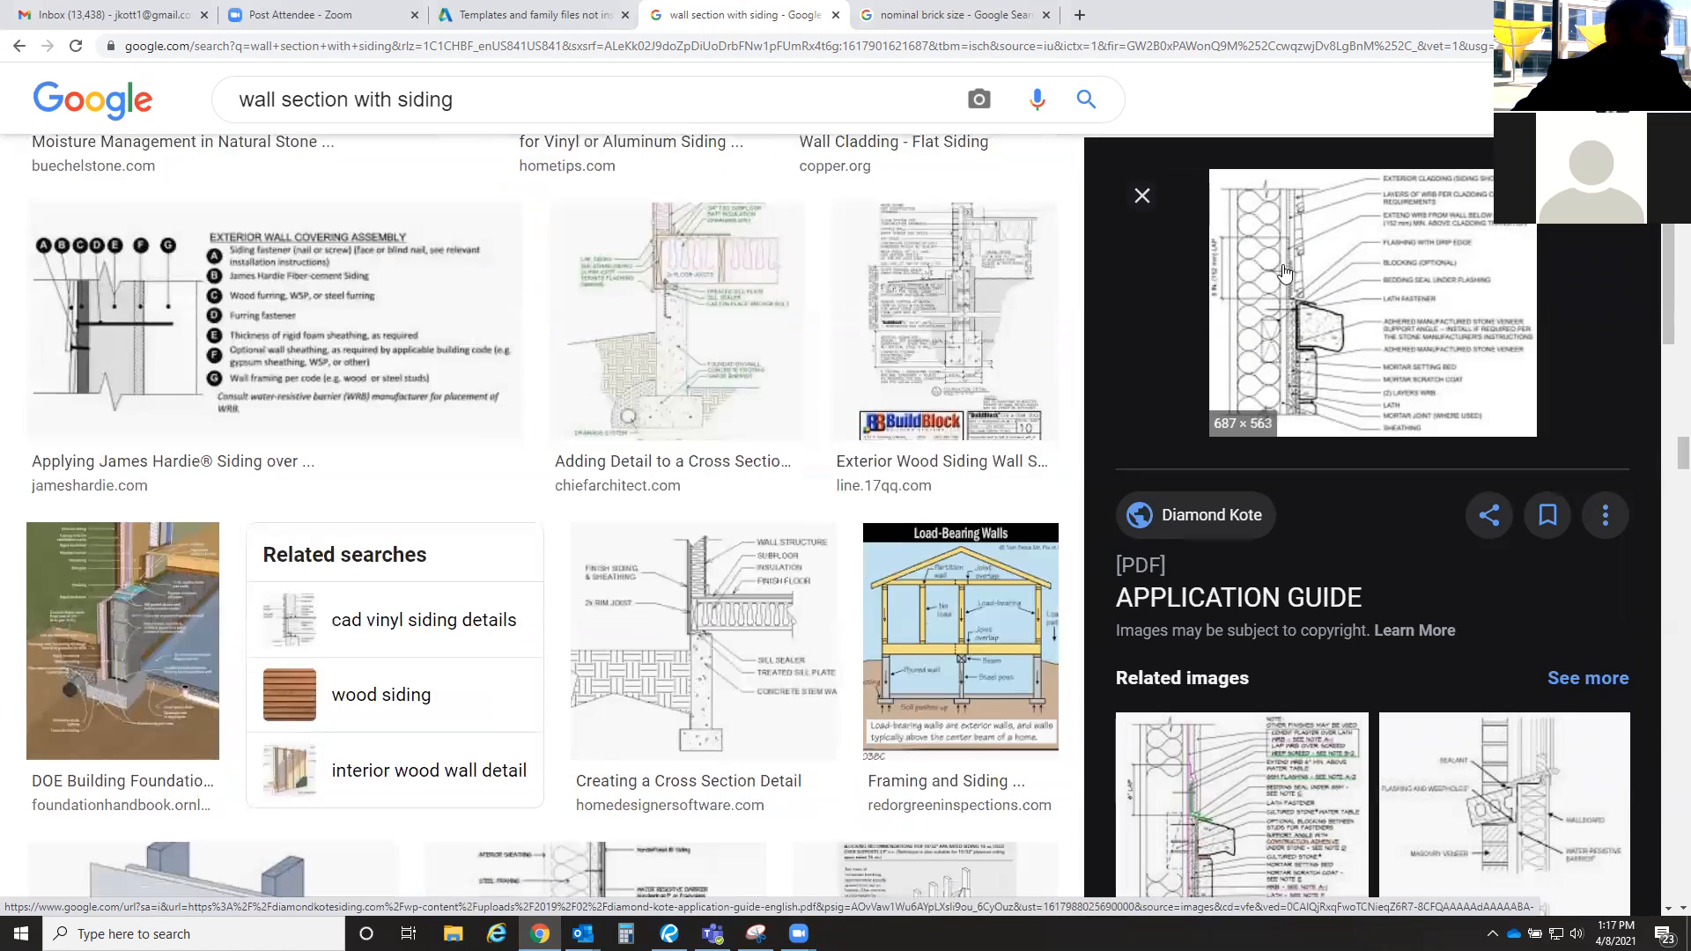
- Open the Diamond Kote application guide wall detail image in its own browser tab and view it
right_click(1354, 355)
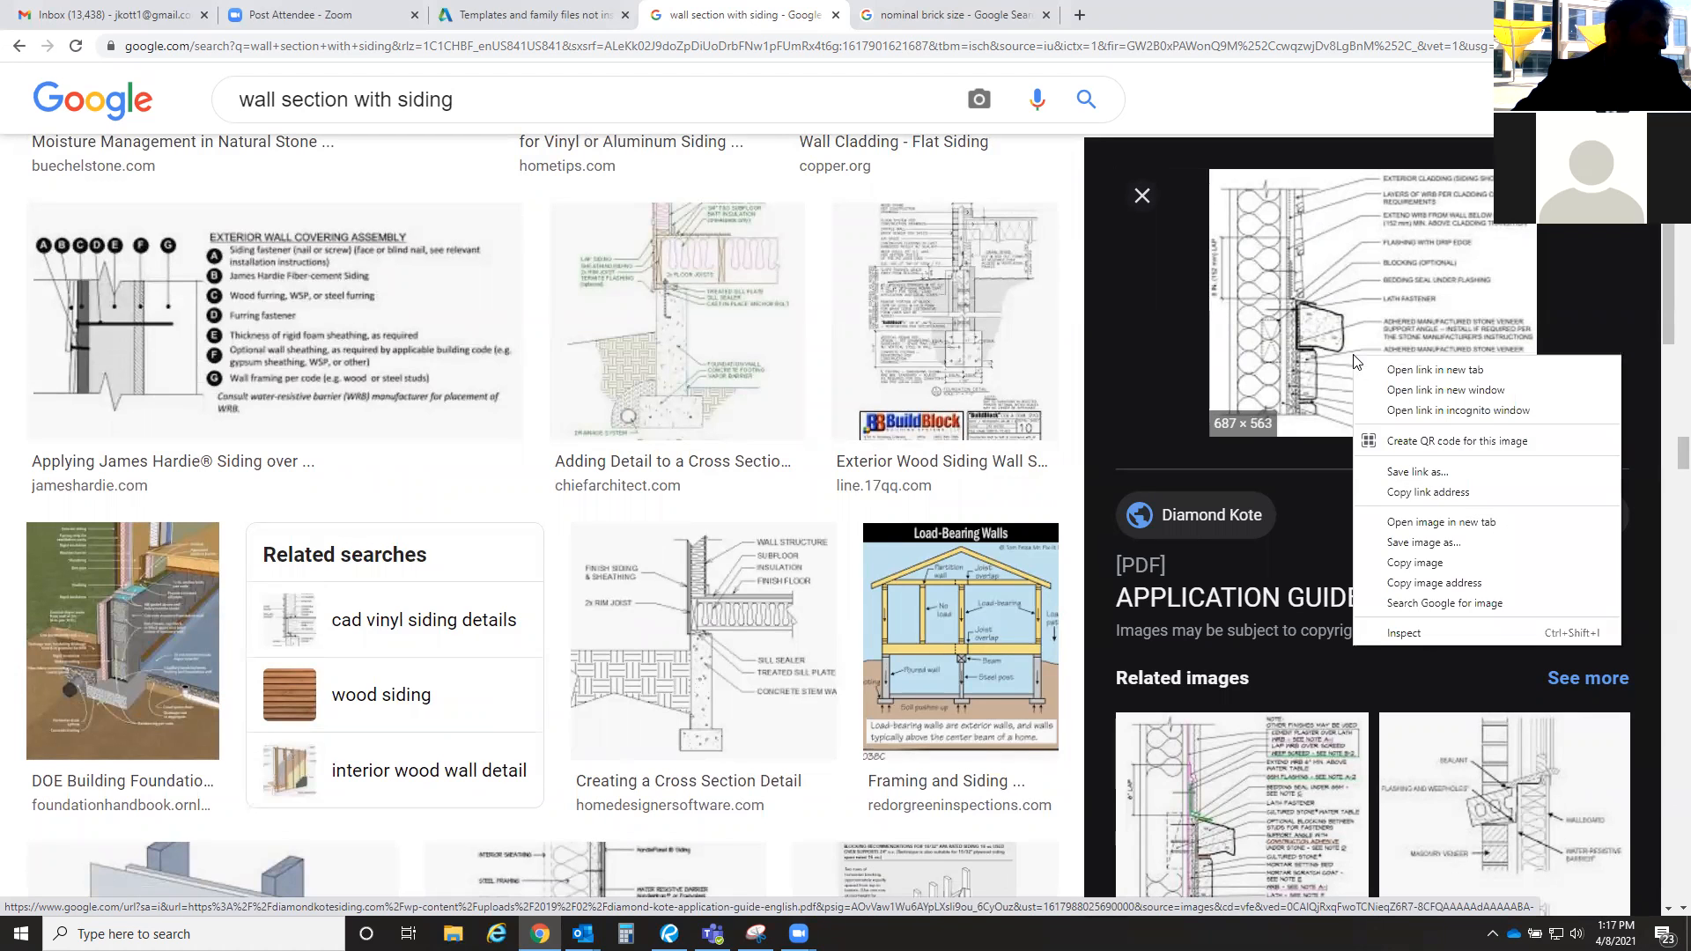
click(1453, 524)
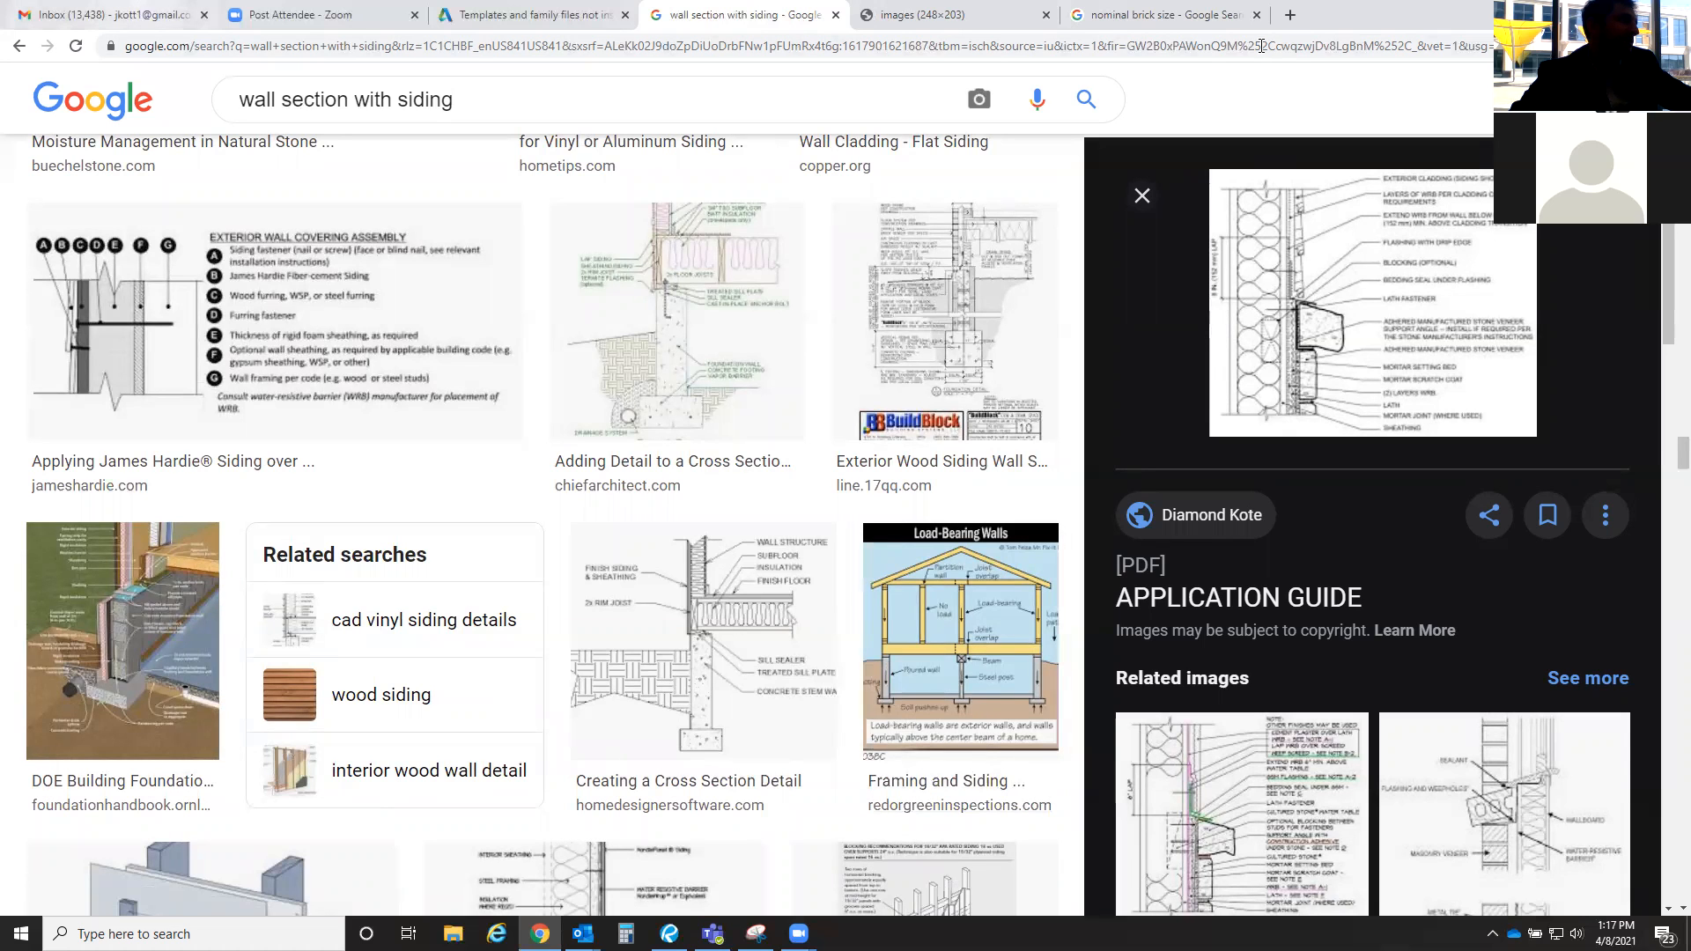
right_click(1273, 351)
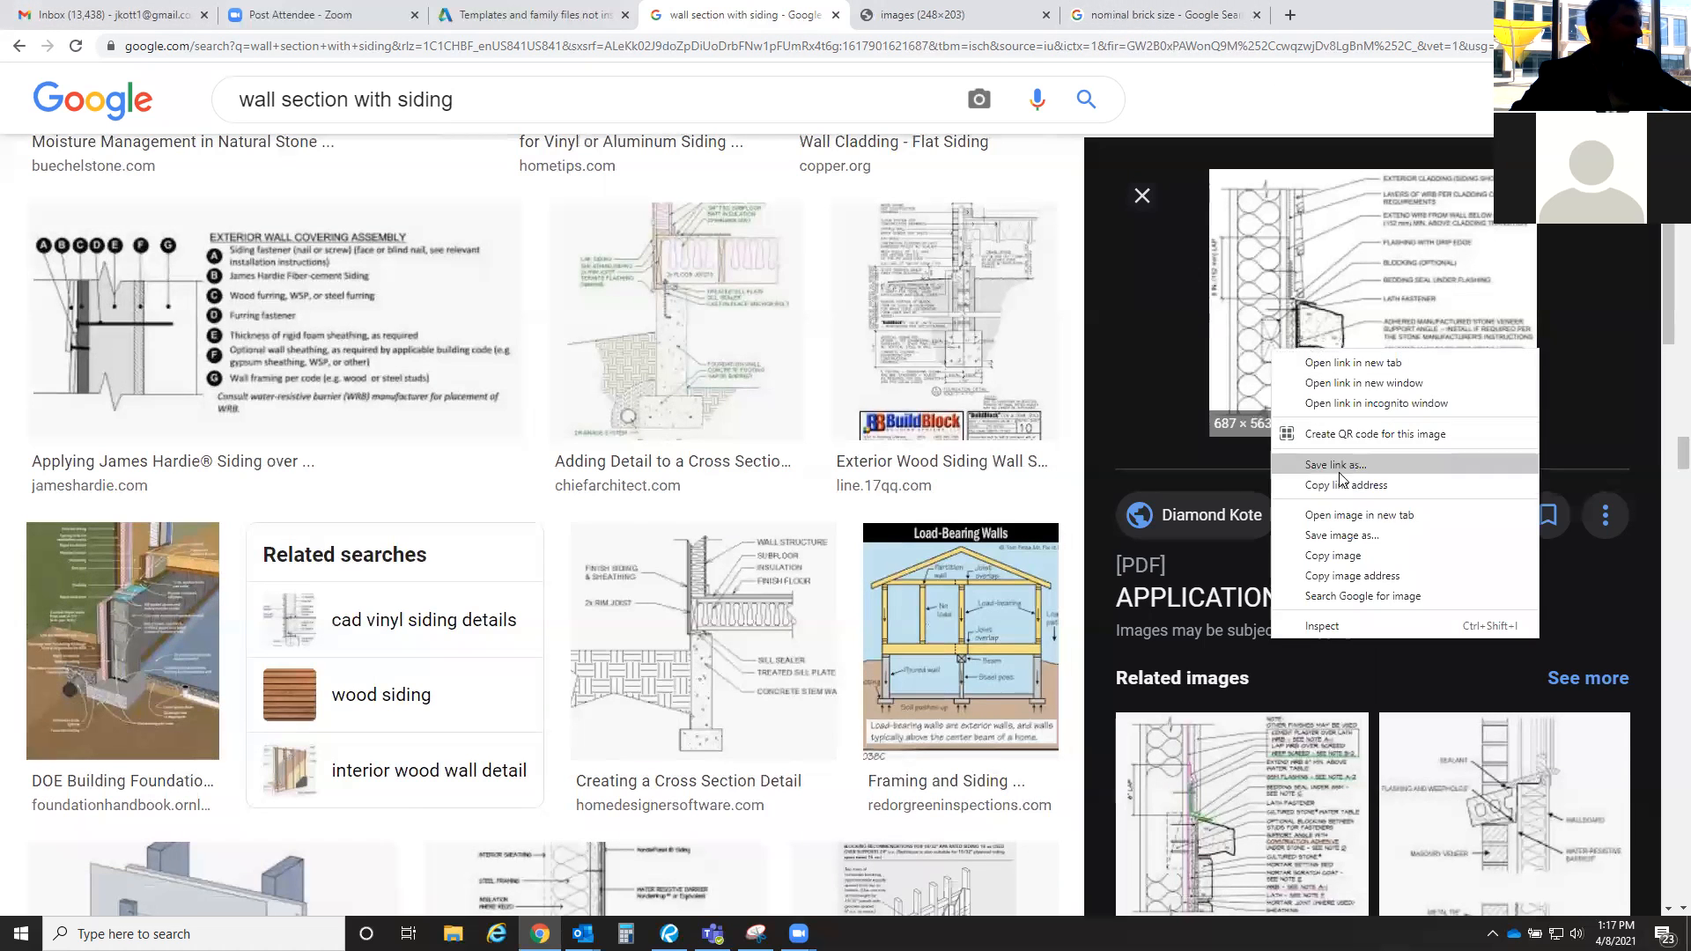
click(1359, 515)
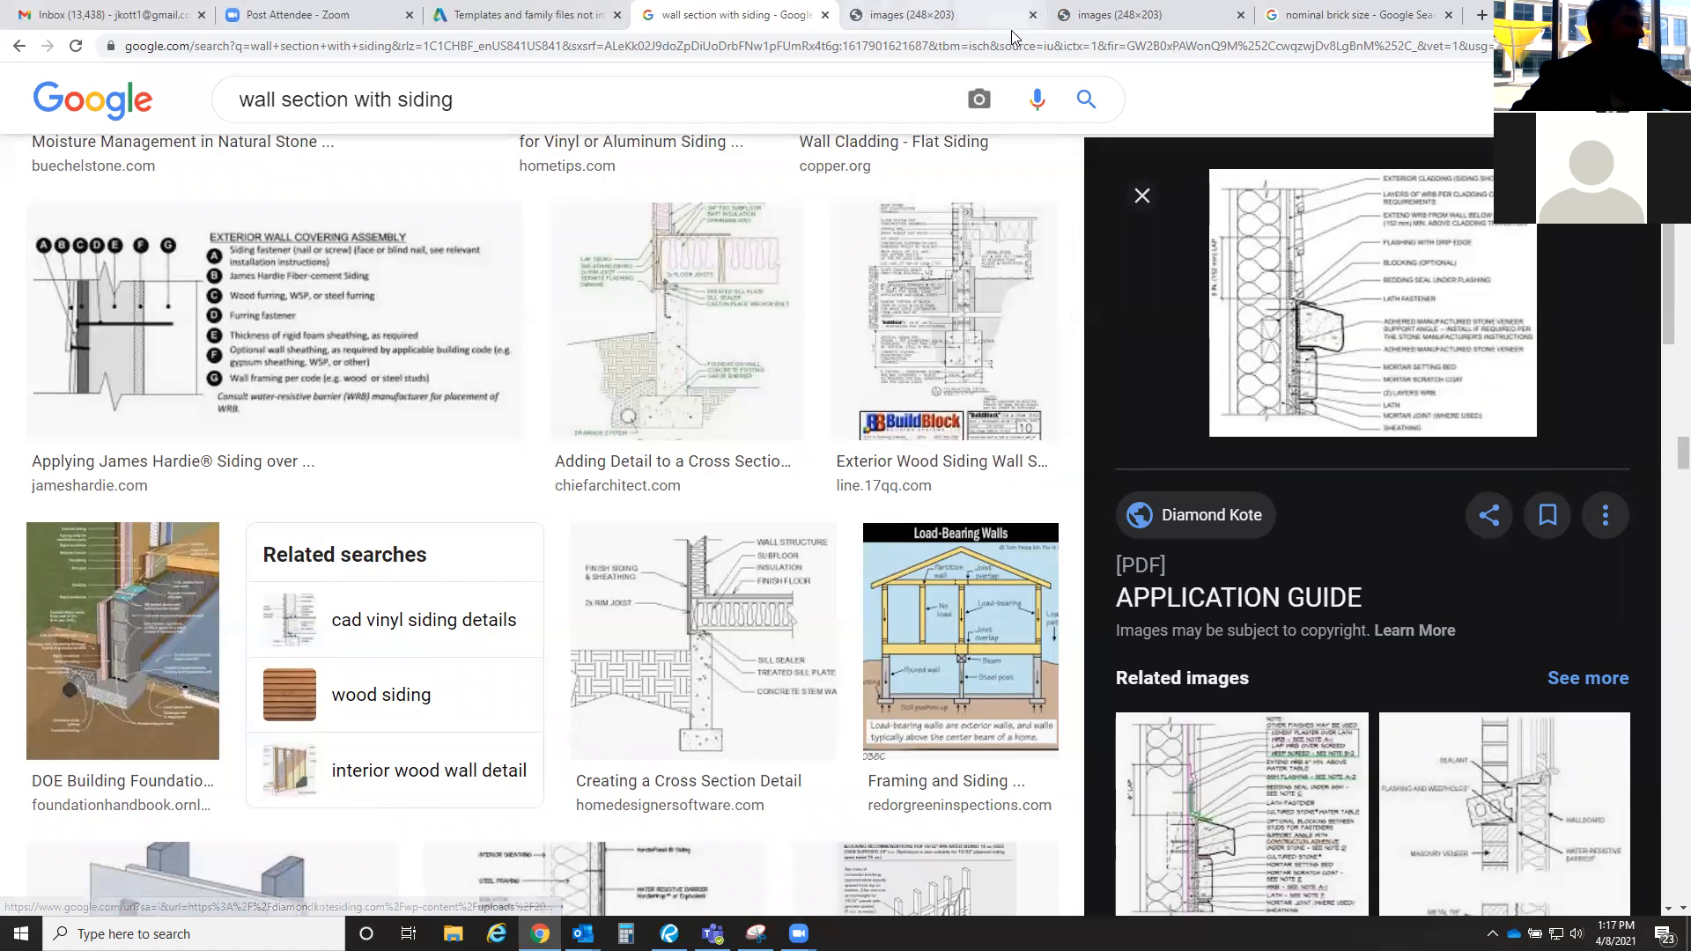
click(941, 21)
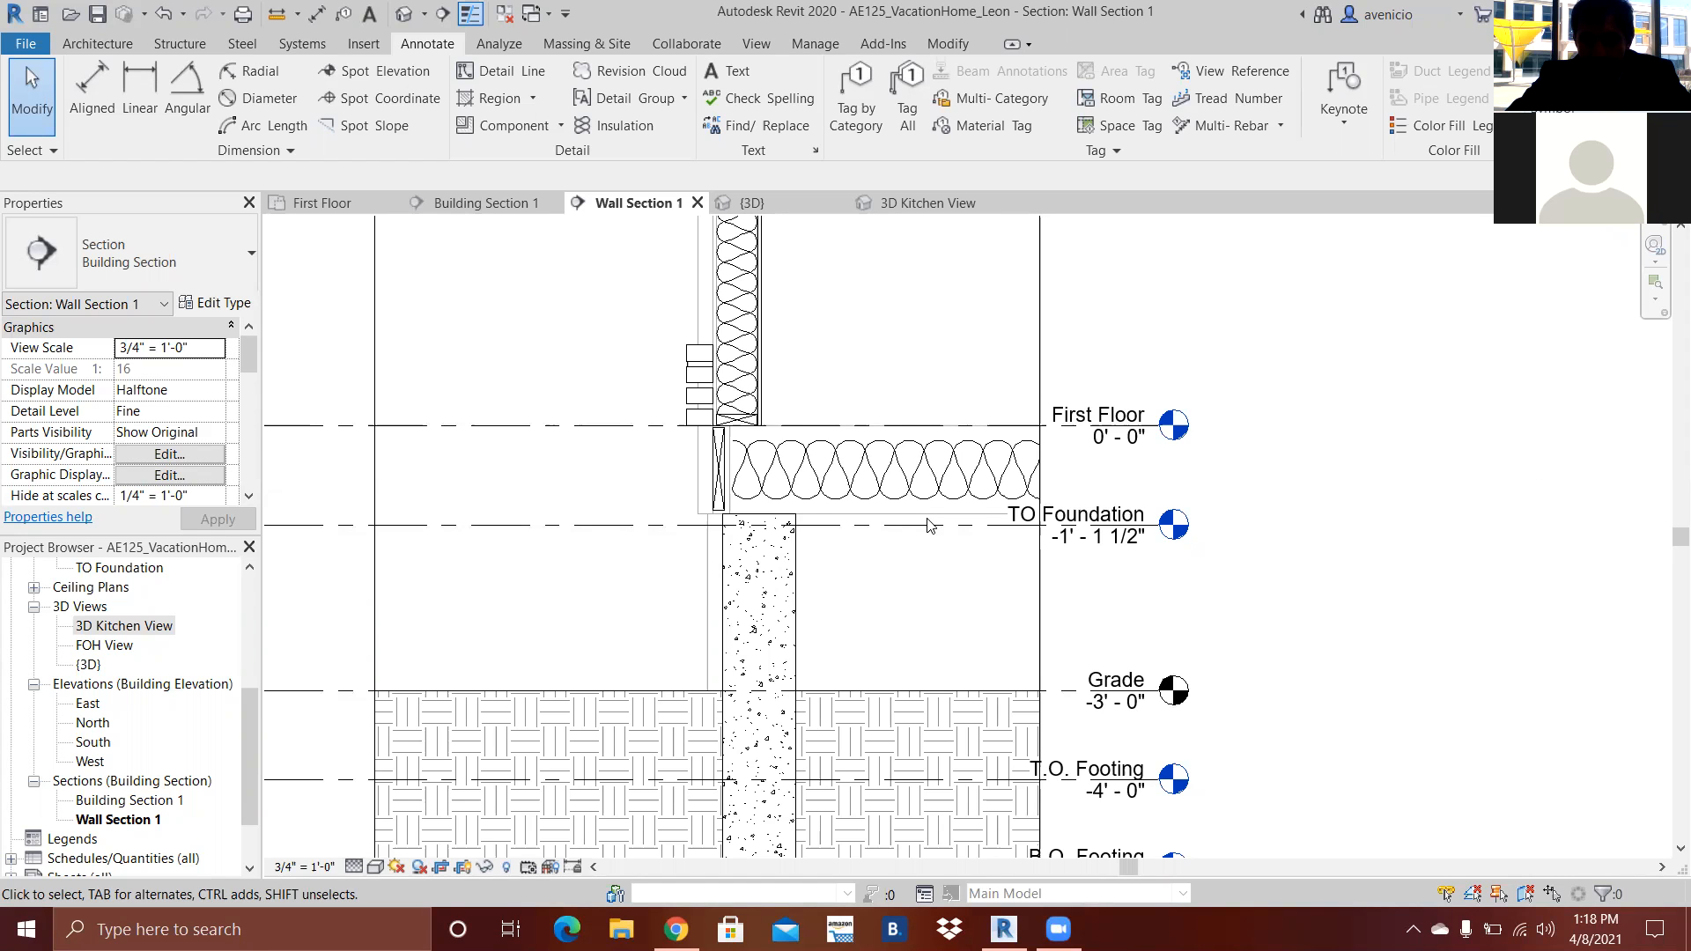
- Return to Revit, review the whole of Wall Section 1, and view the {3D} view and the 3D Kitchen View
scroll(927, 525, down, 3)
drag(1678, 537, 1664, 505)
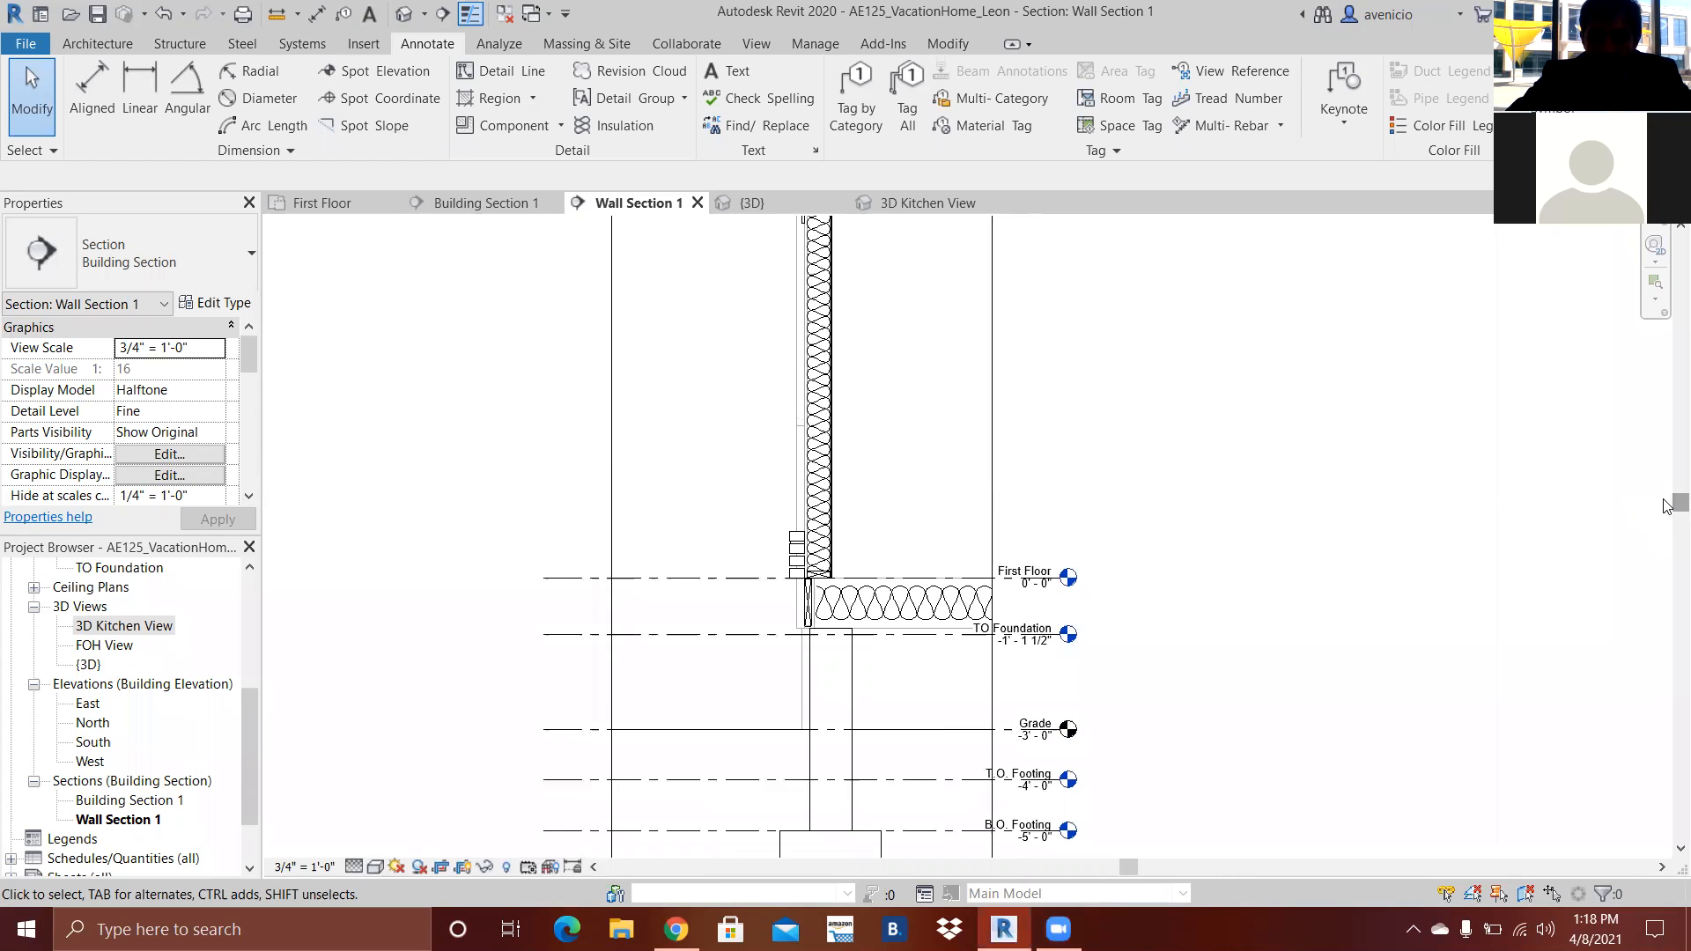
scroll(1196, 511, down, 2)
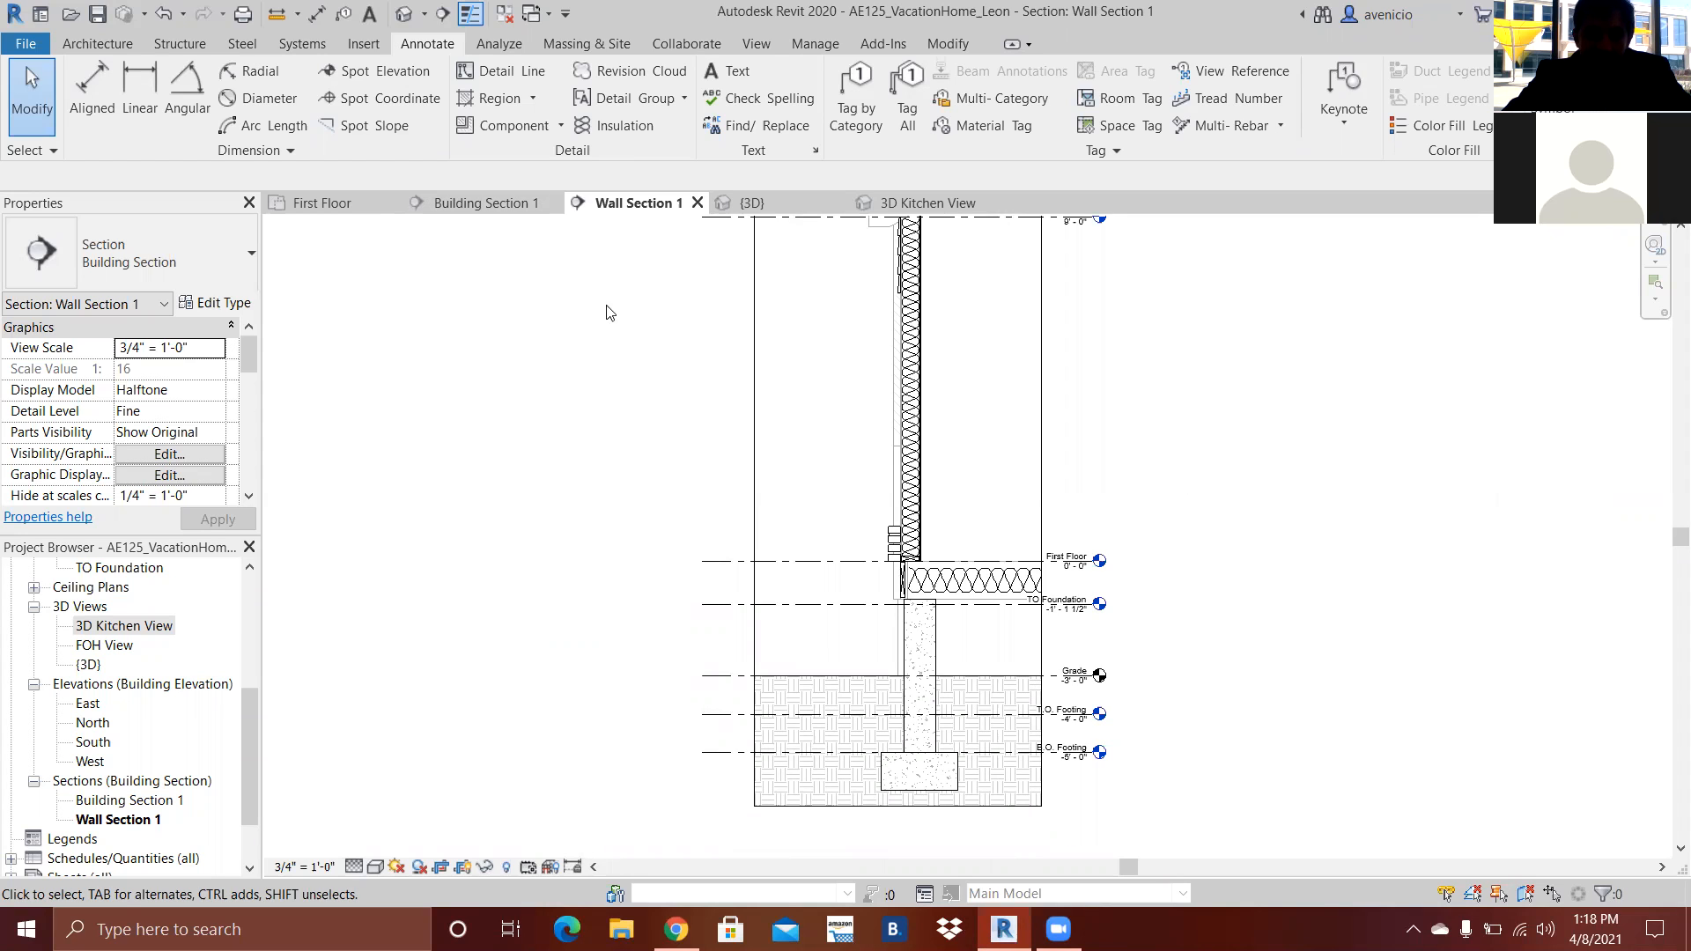
click(760, 205)
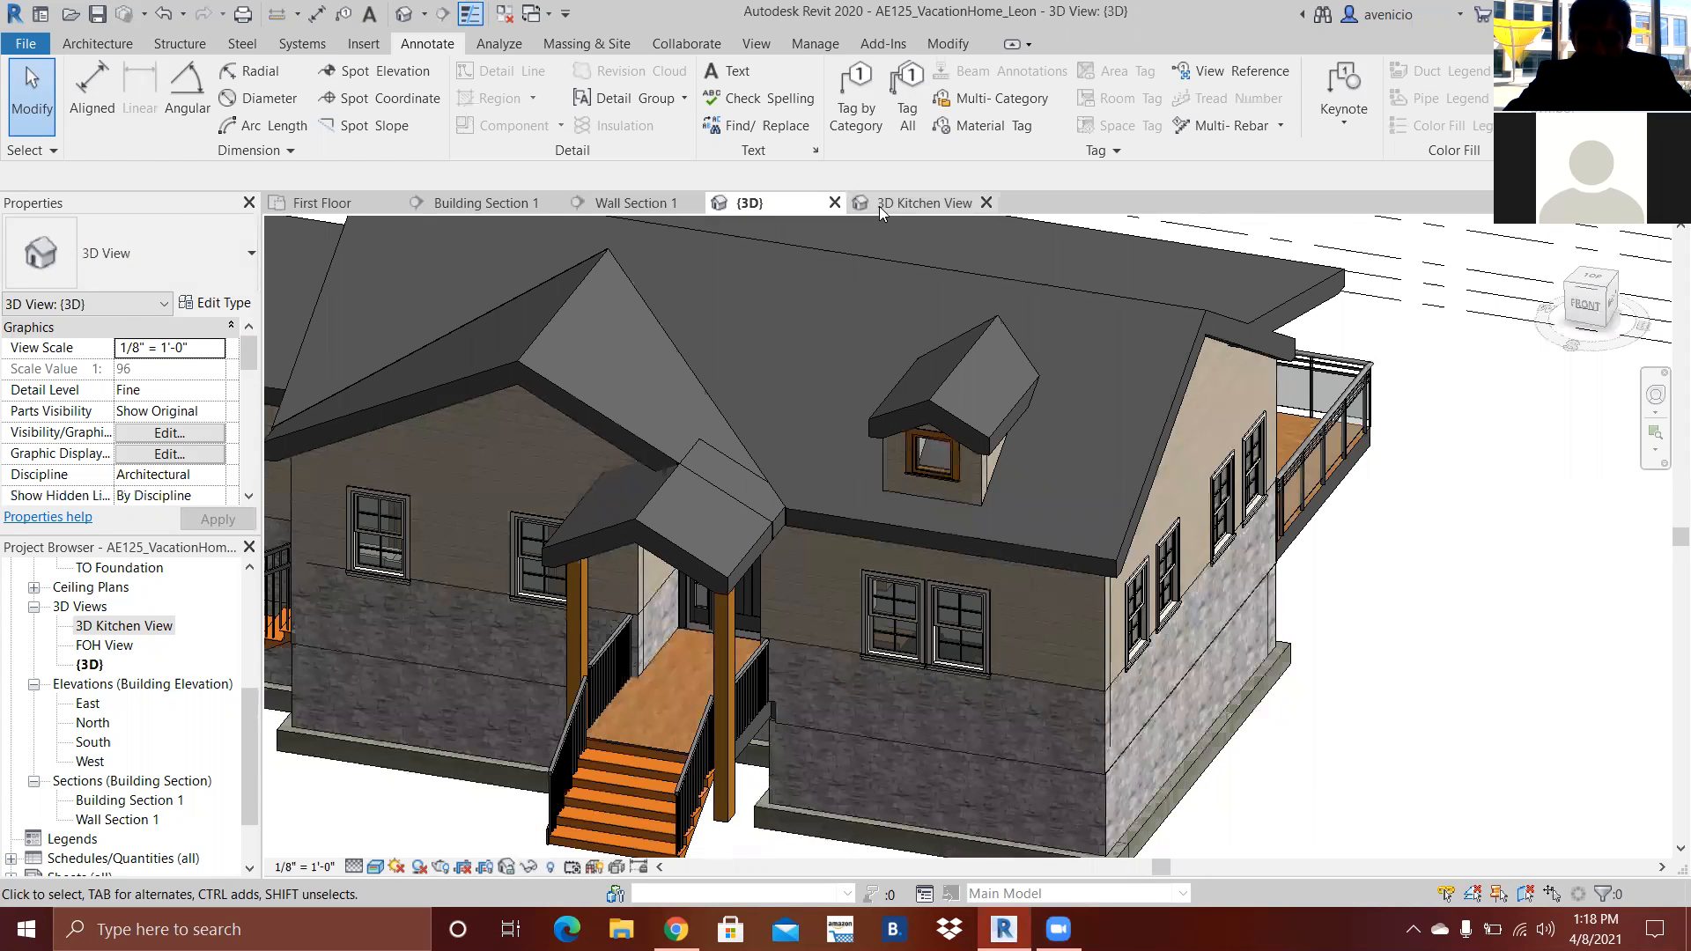
click(879, 206)
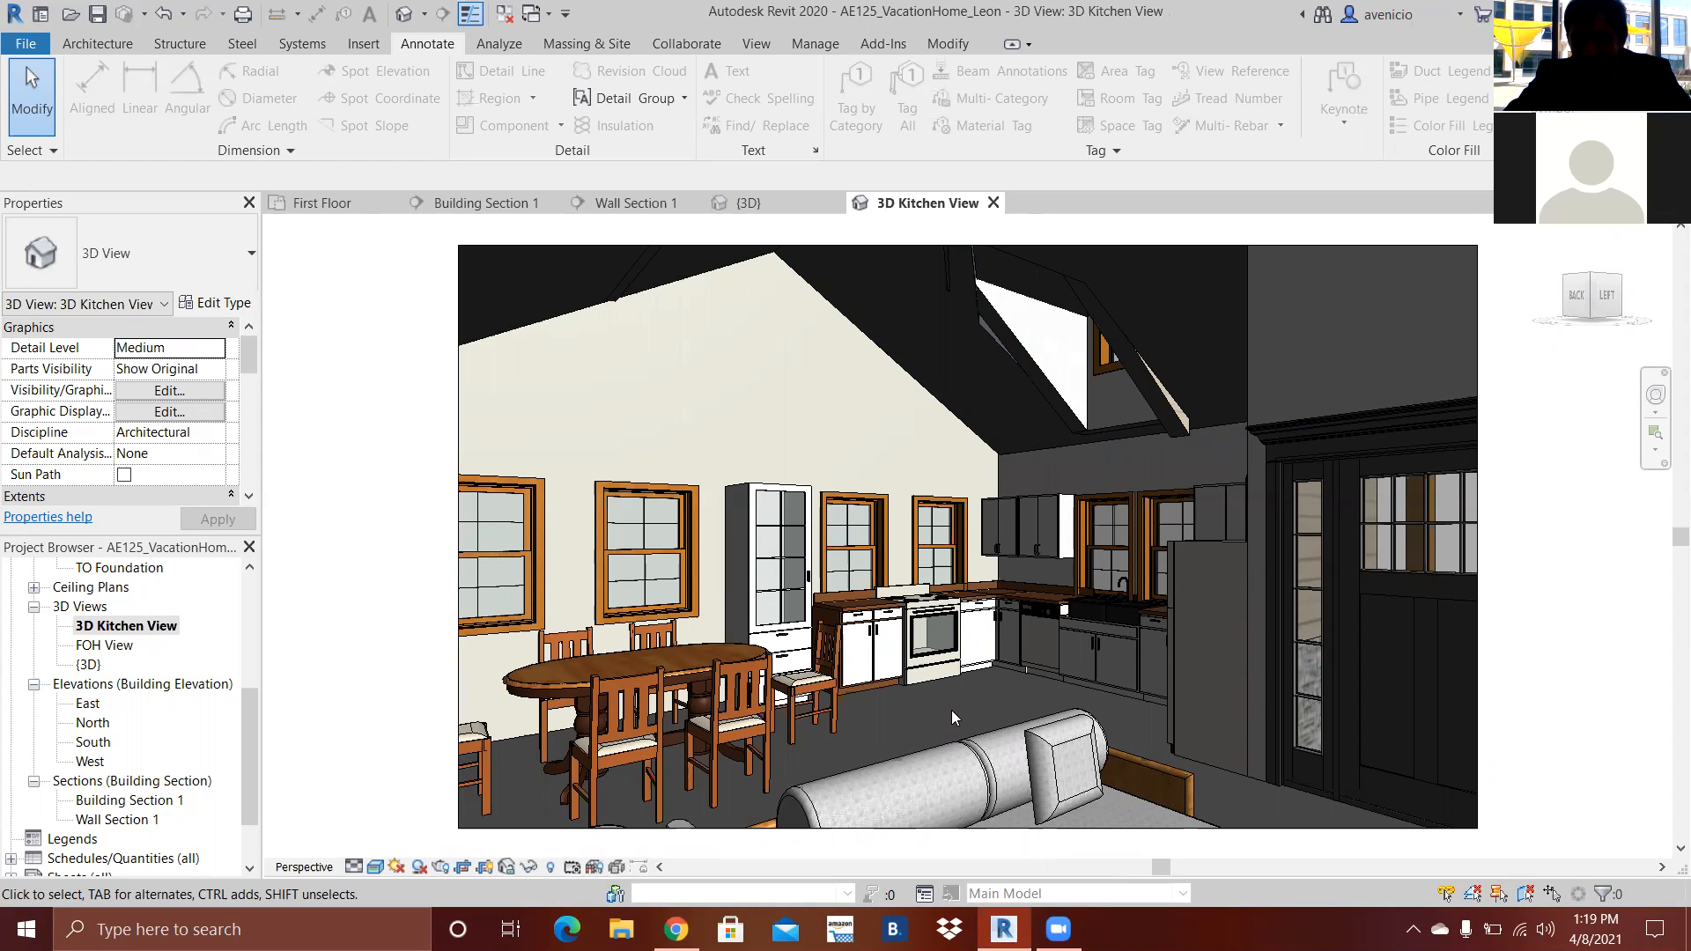
- Render the 3D Kitchen View at Medium quality, 150 DPI printer resolution and the Interior: Sun only lighting scheme
scroll(502, 409, down, 3)
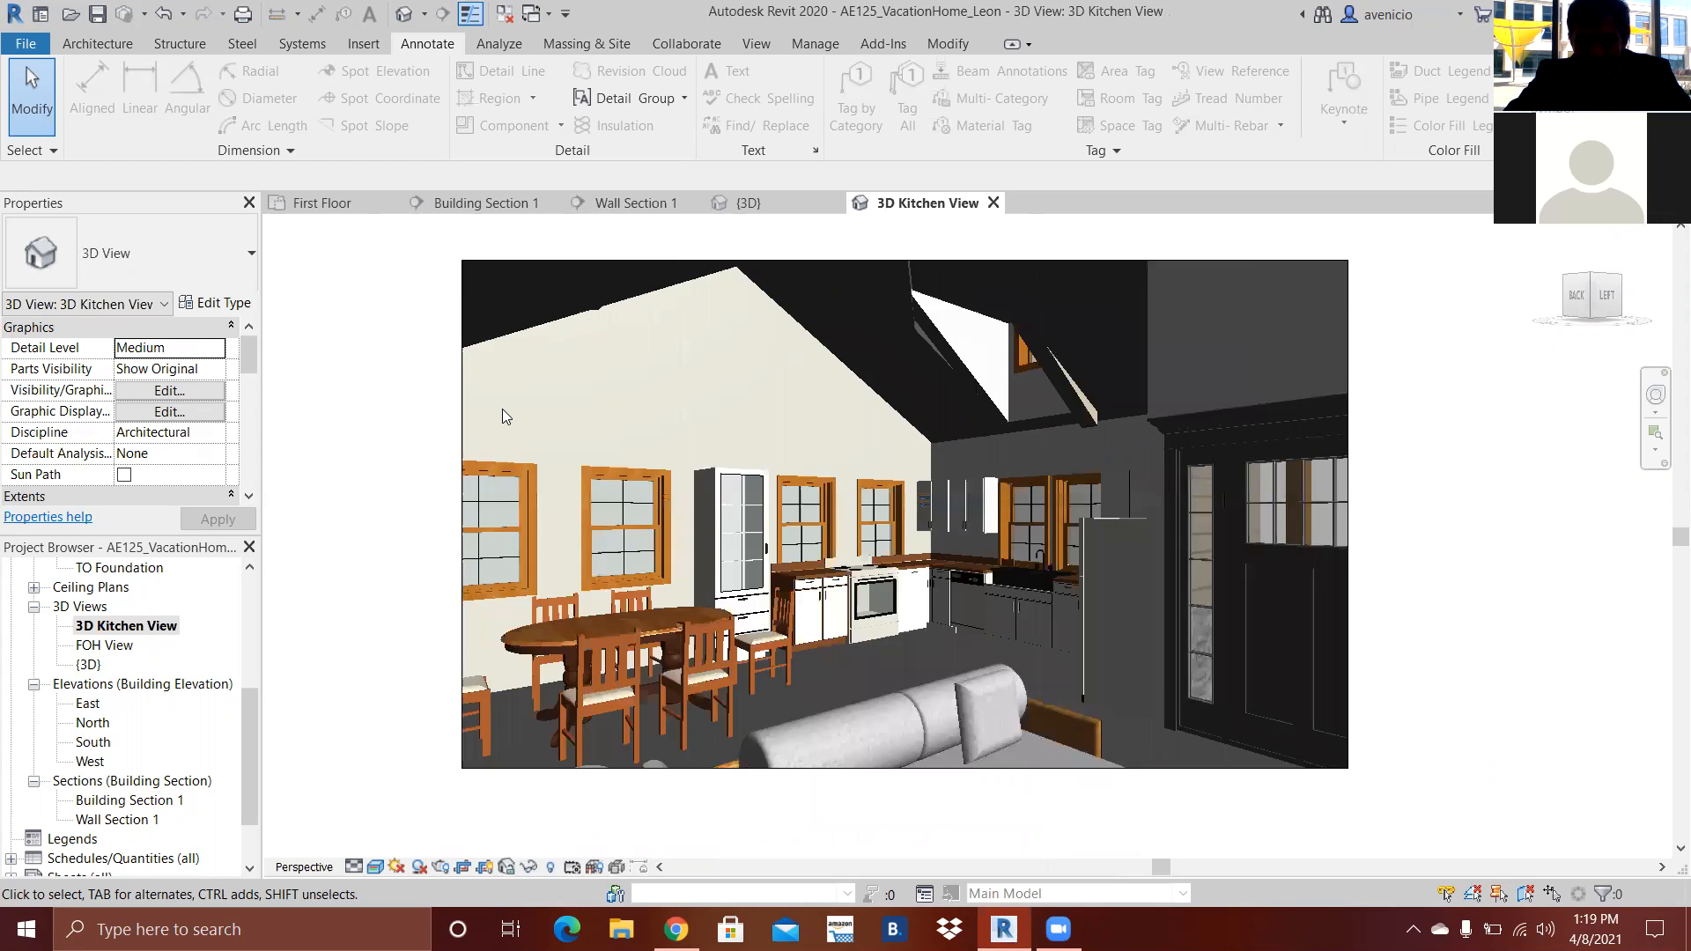
scroll(503, 409, up, 2)
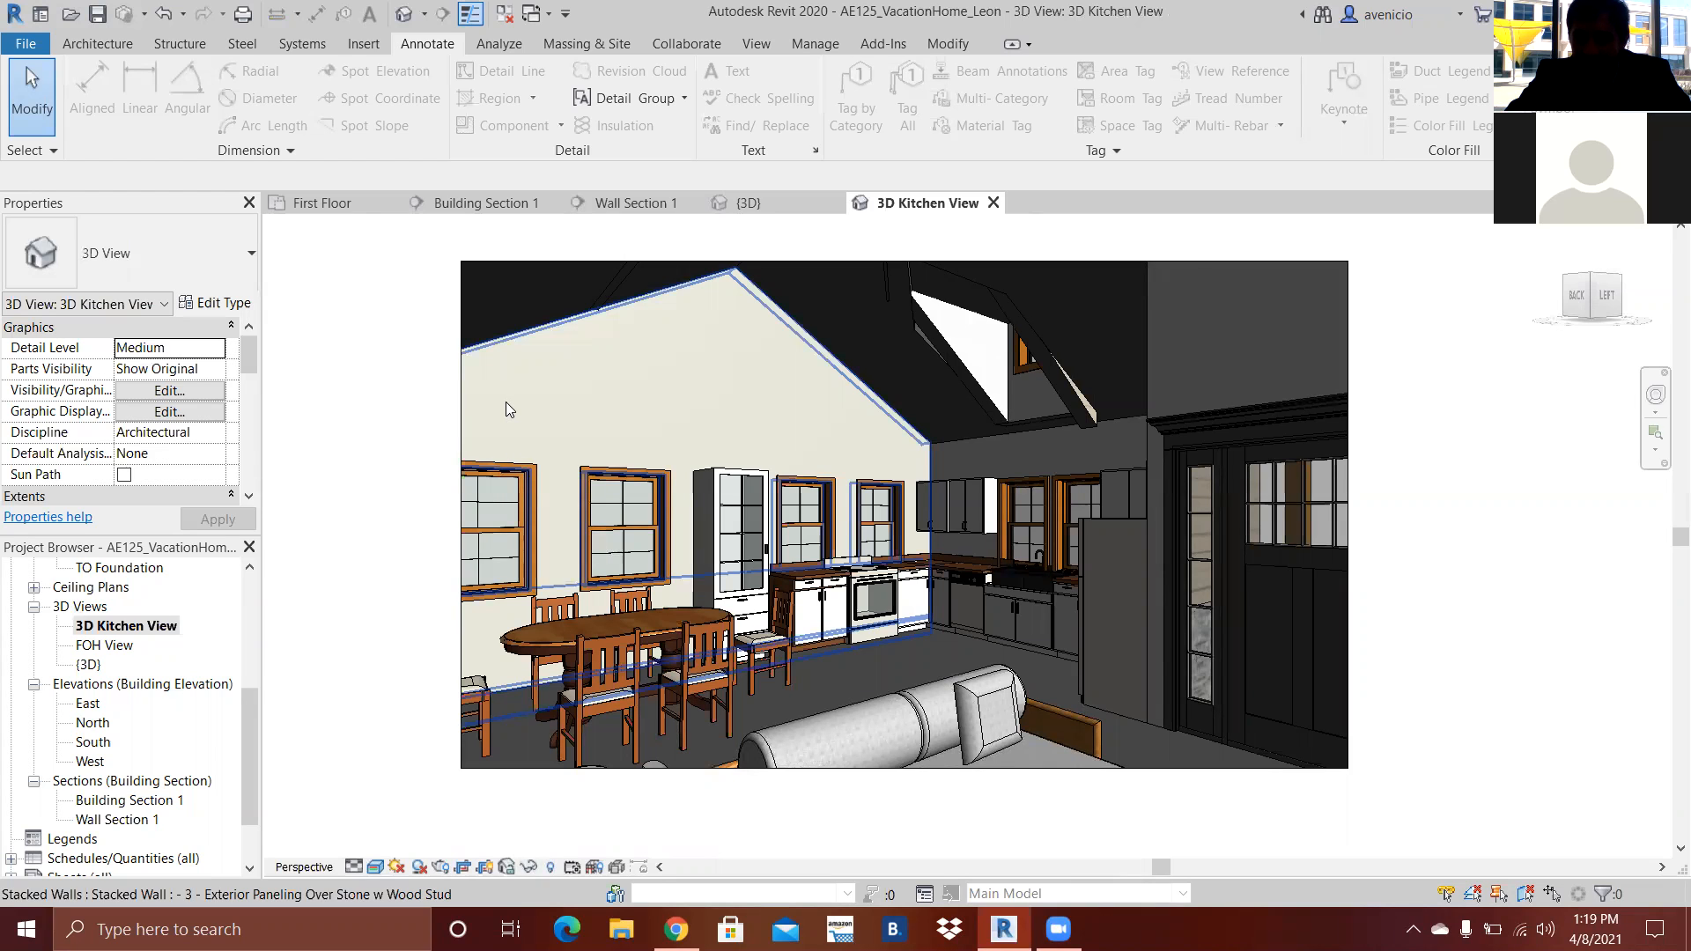
click(757, 45)
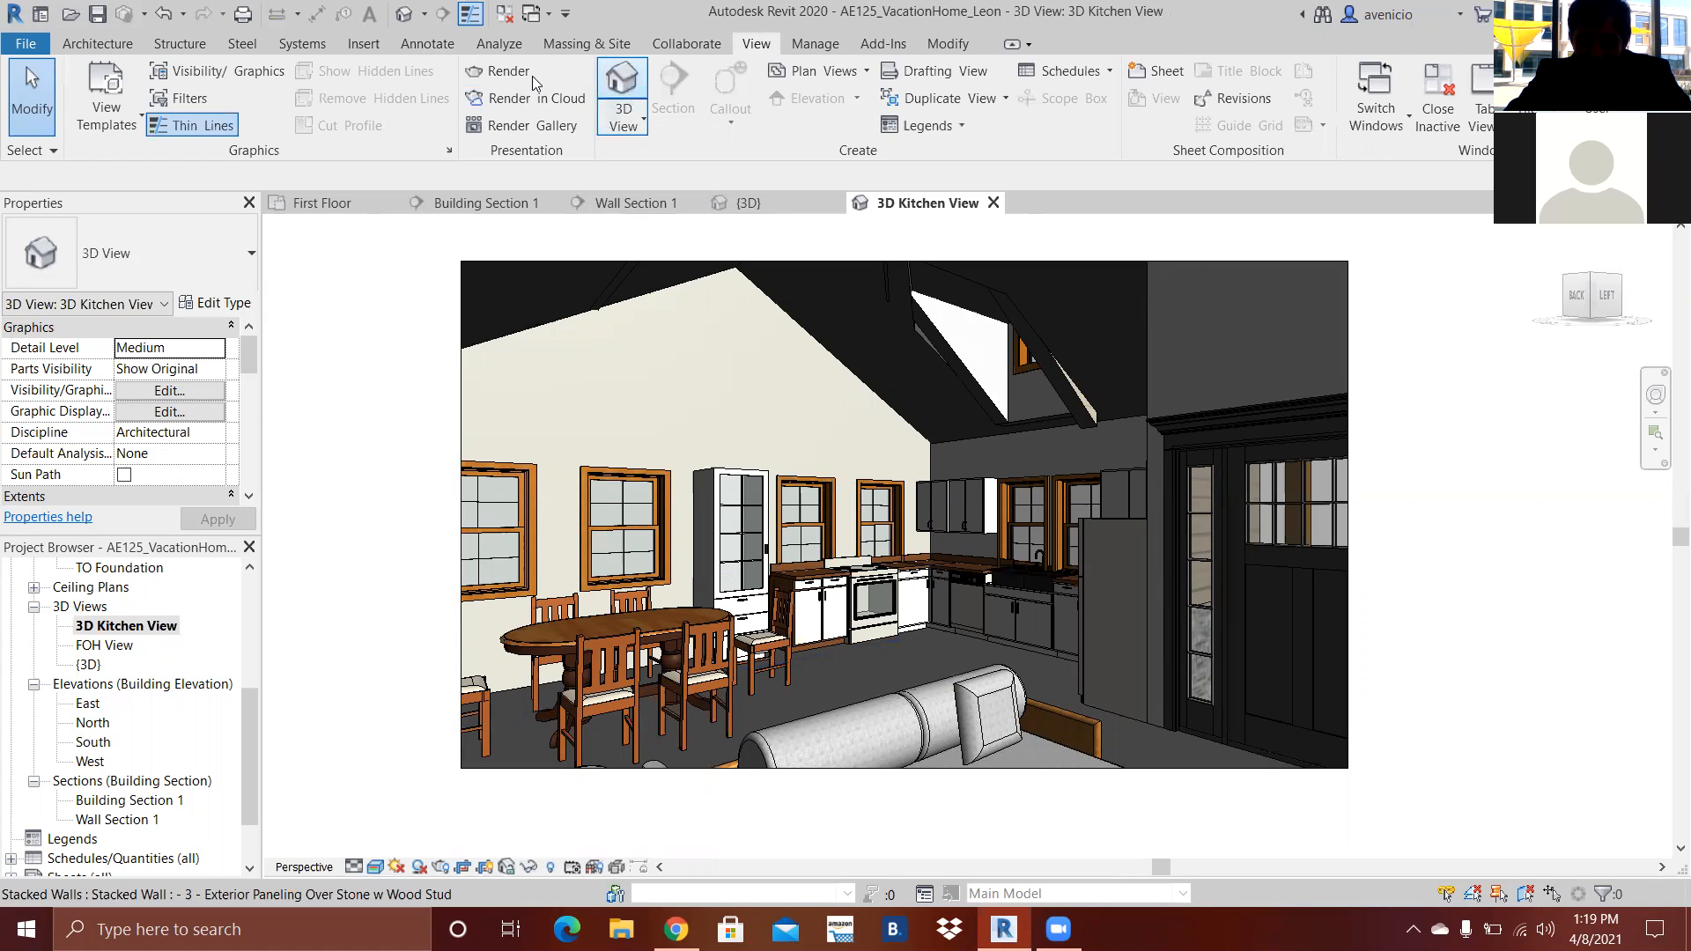
click(495, 73)
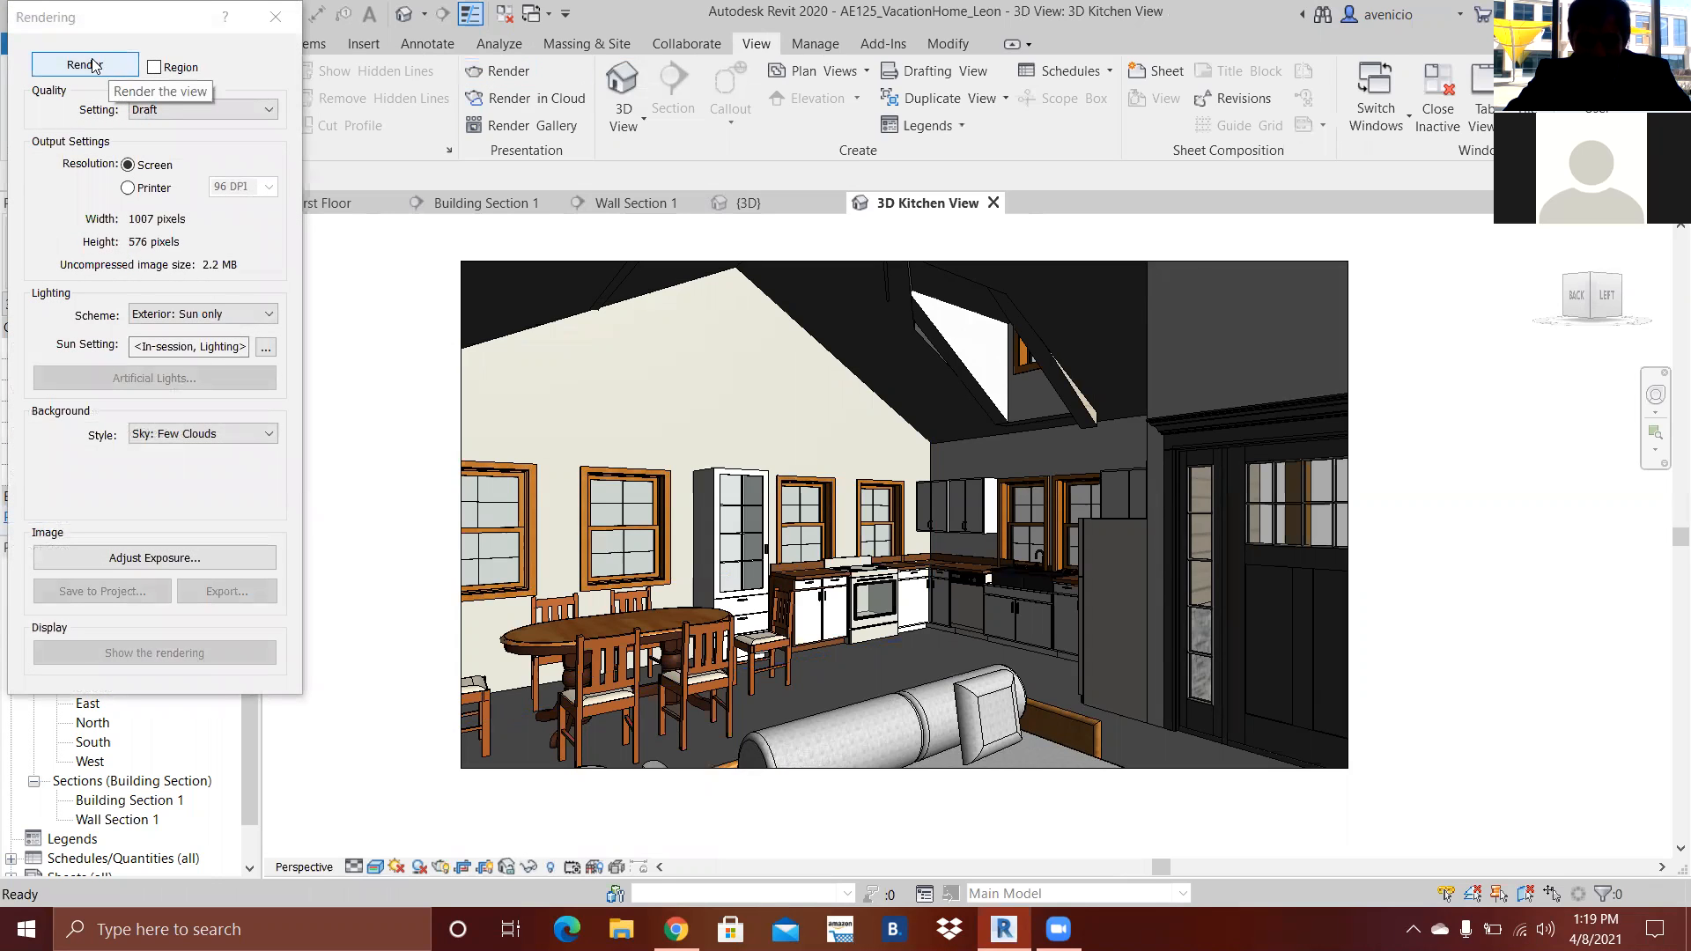
click(187, 112)
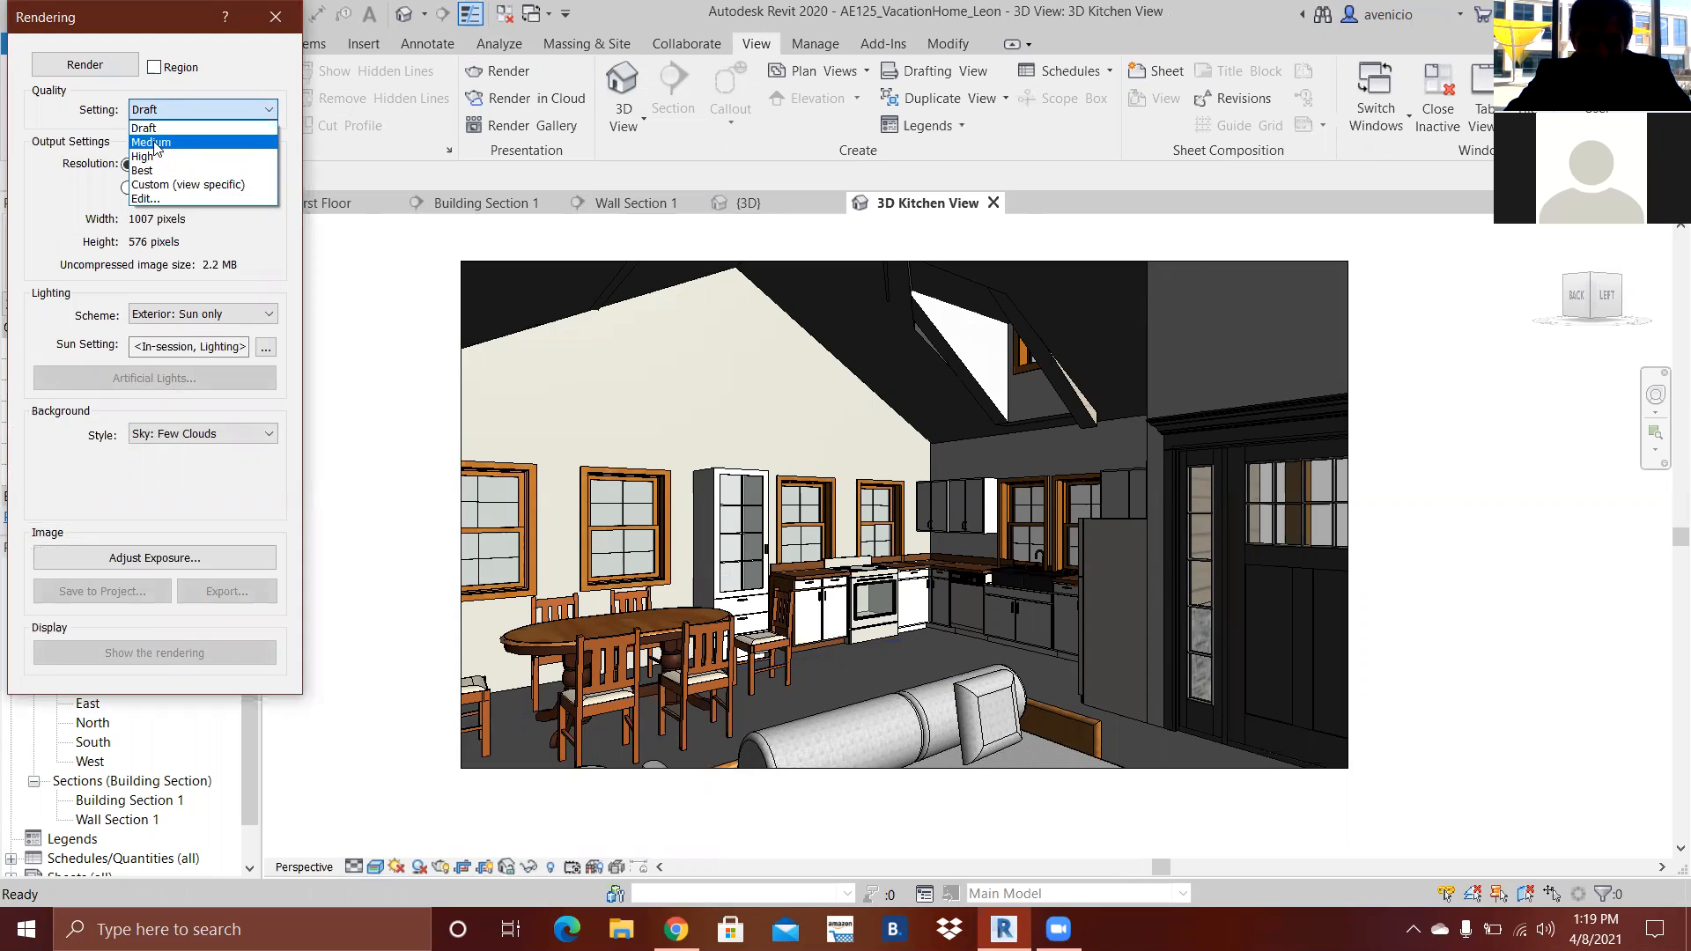
click(158, 143)
click(128, 189)
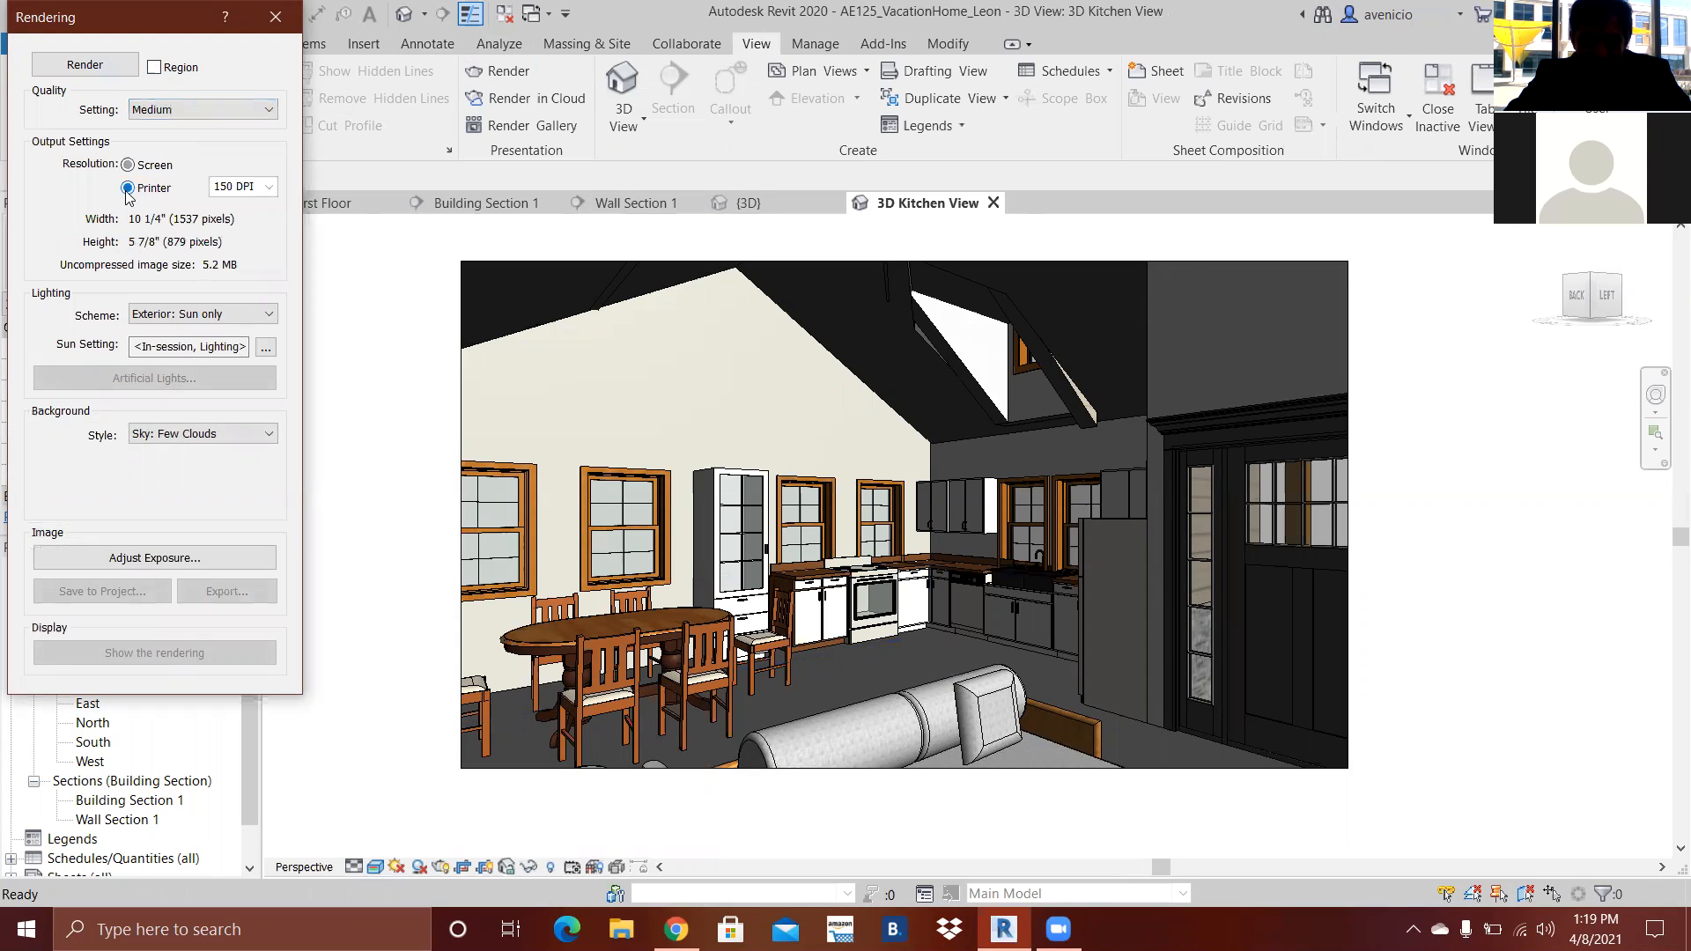
click(226, 315)
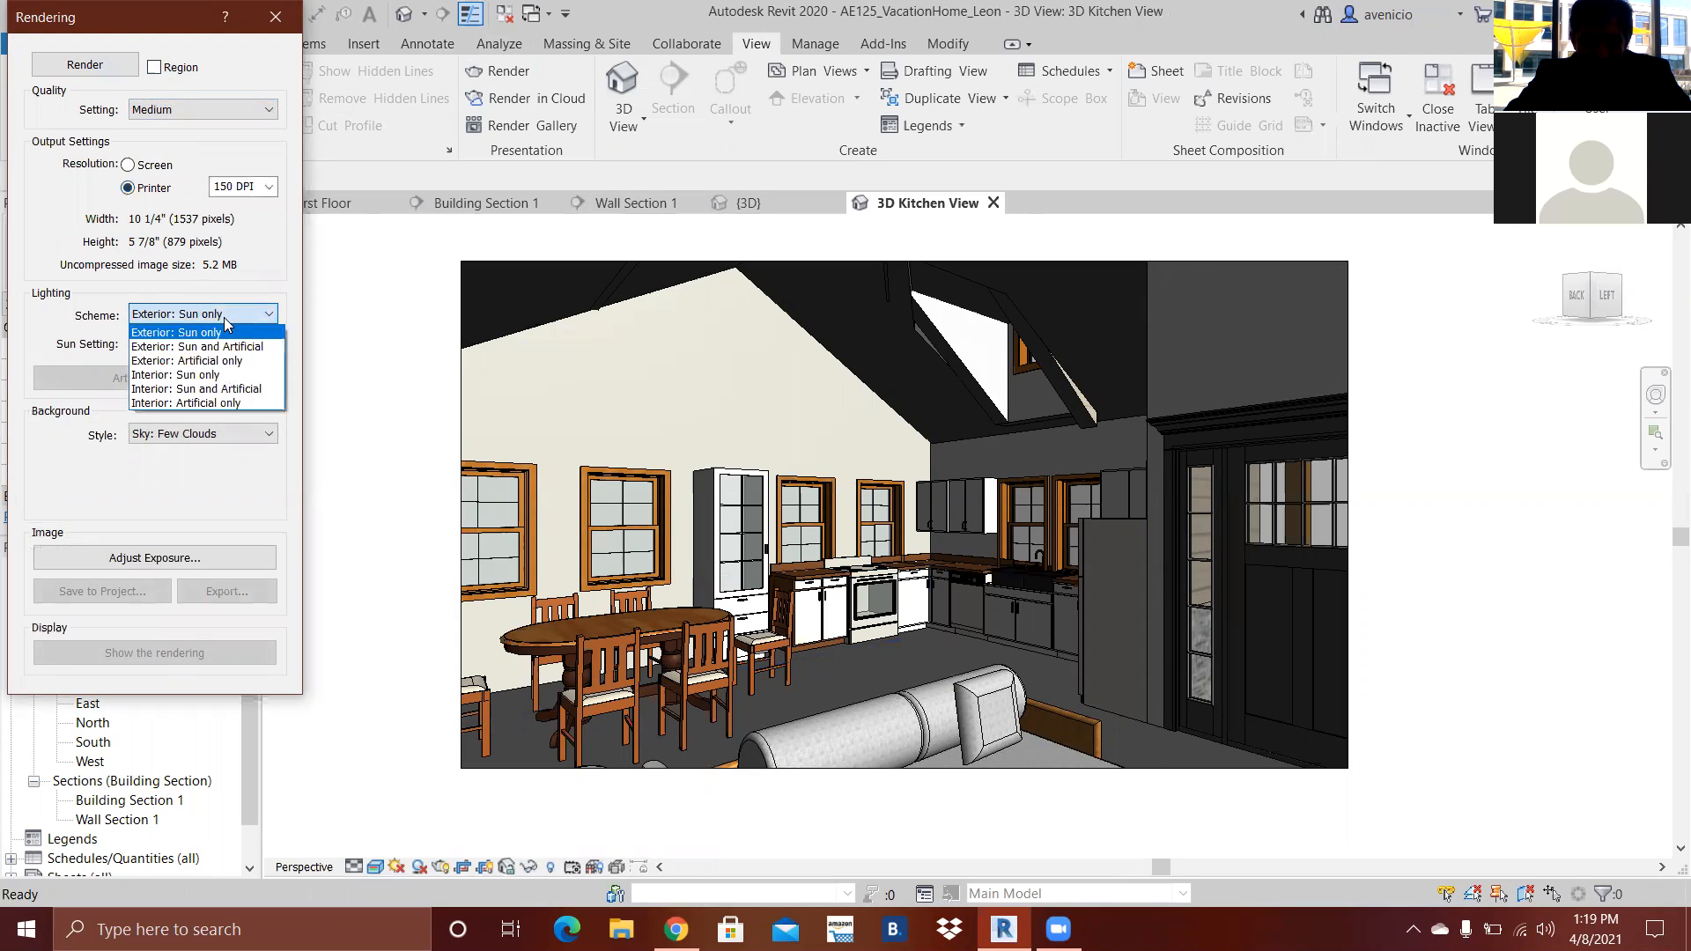
click(211, 375)
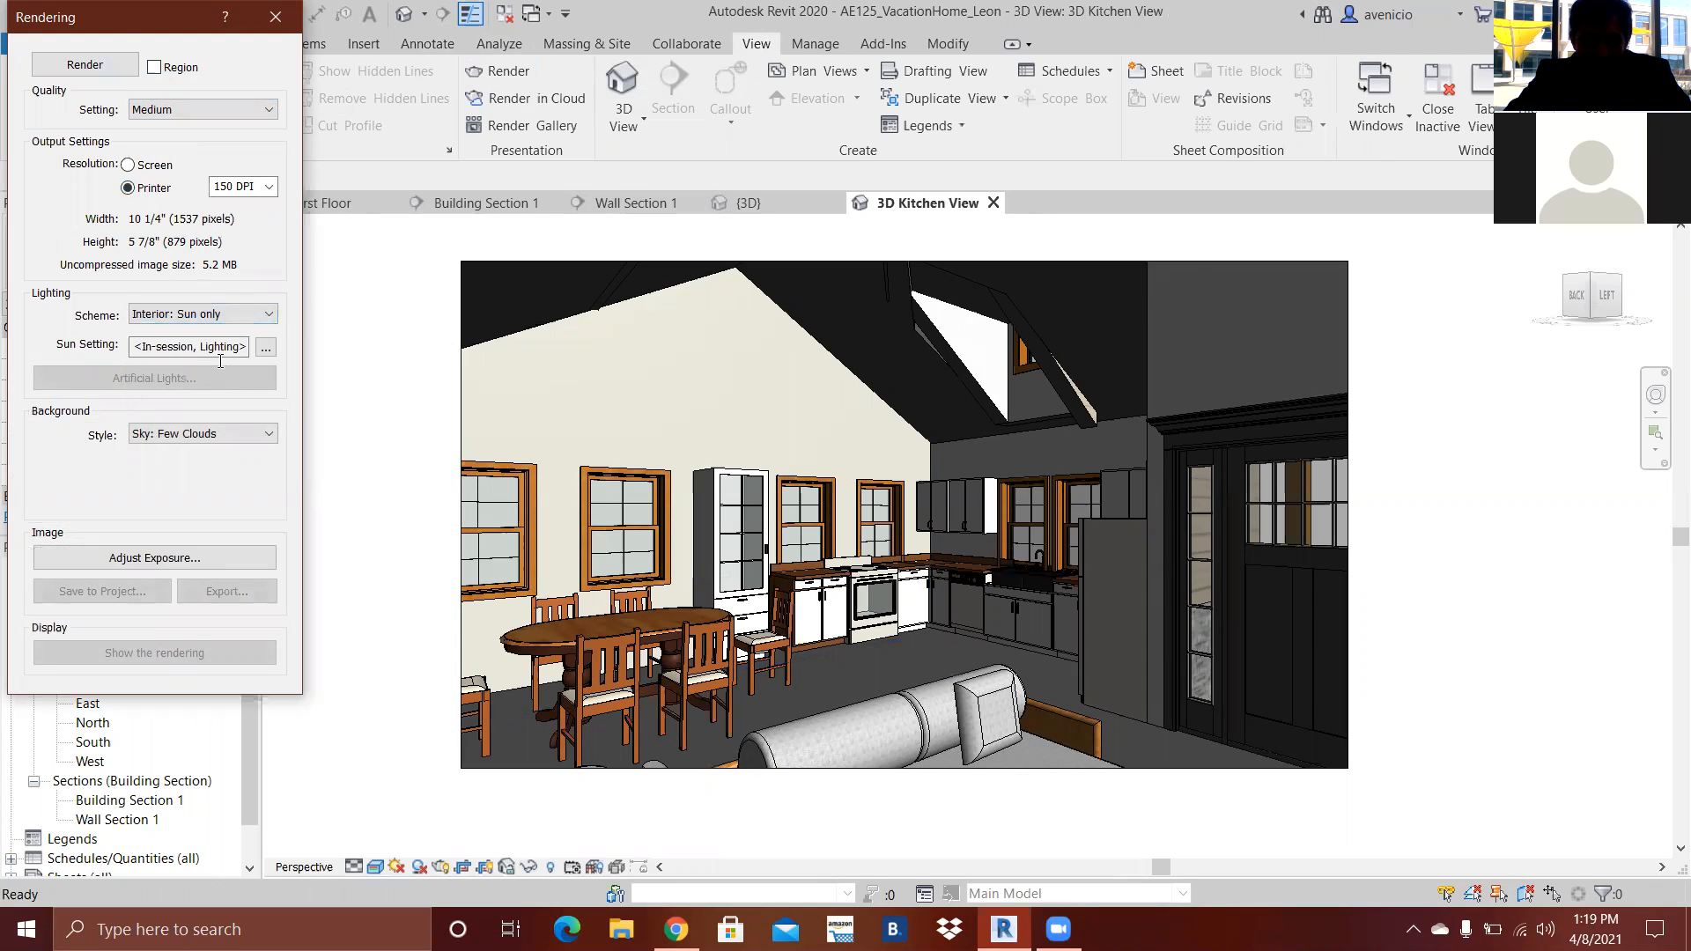
click(85, 66)
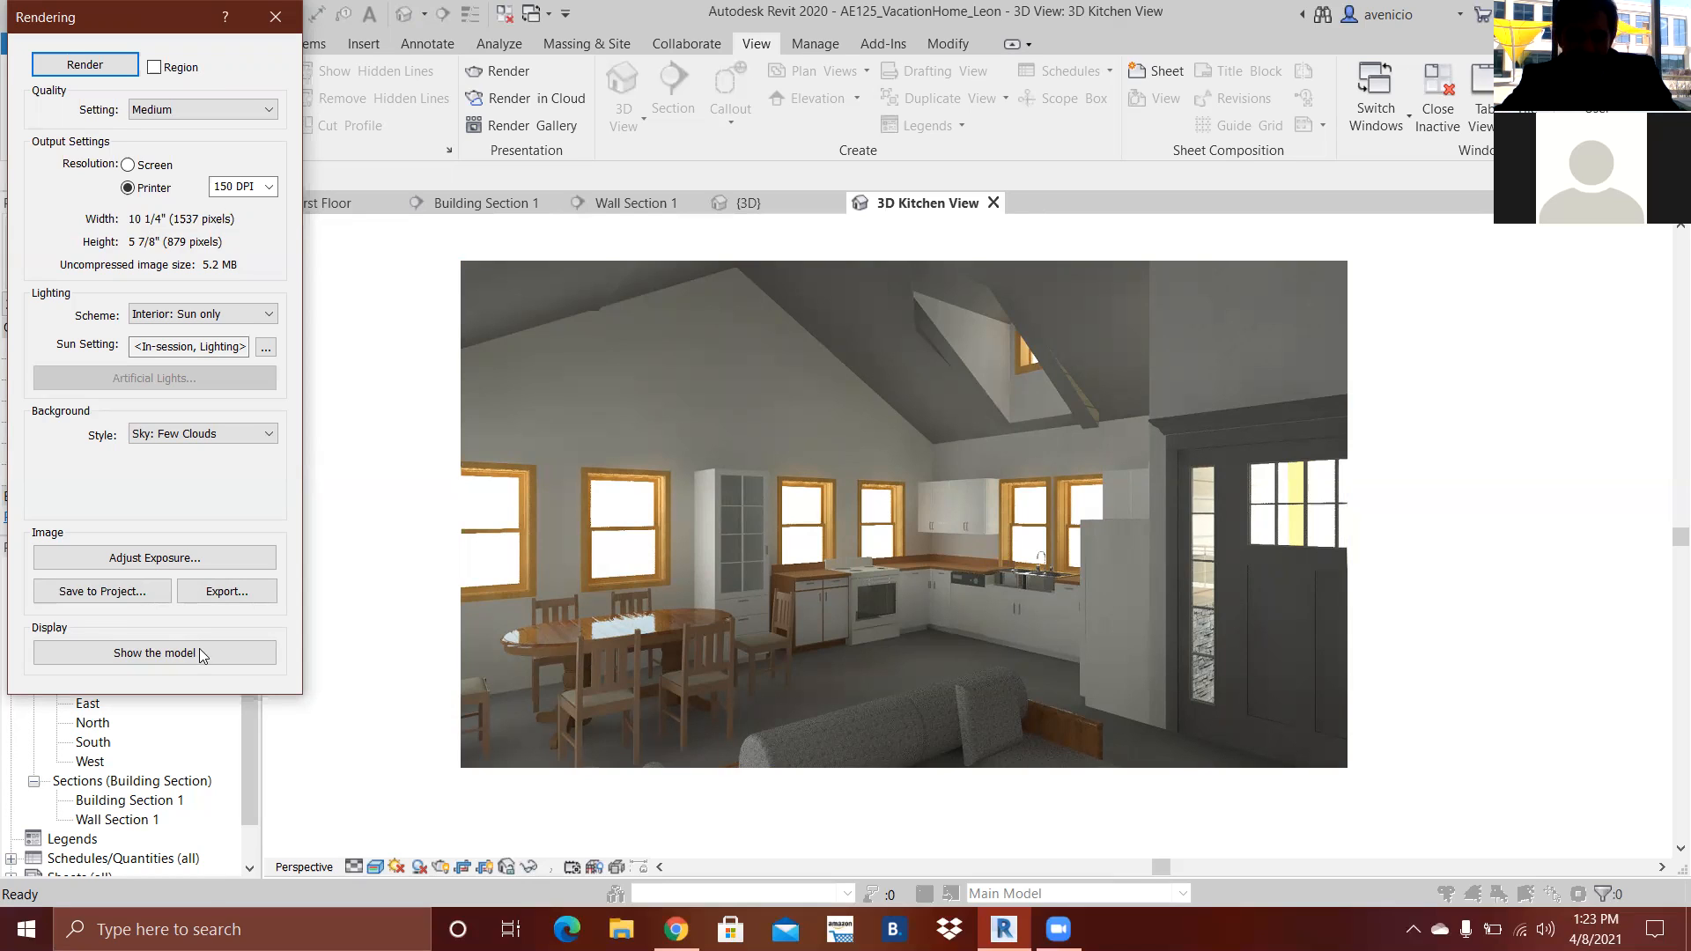
- Apply an exposure value of 8.87 to the kitchen rendering, reset the exposure settings and accept the Exposure Control
click(199, 562)
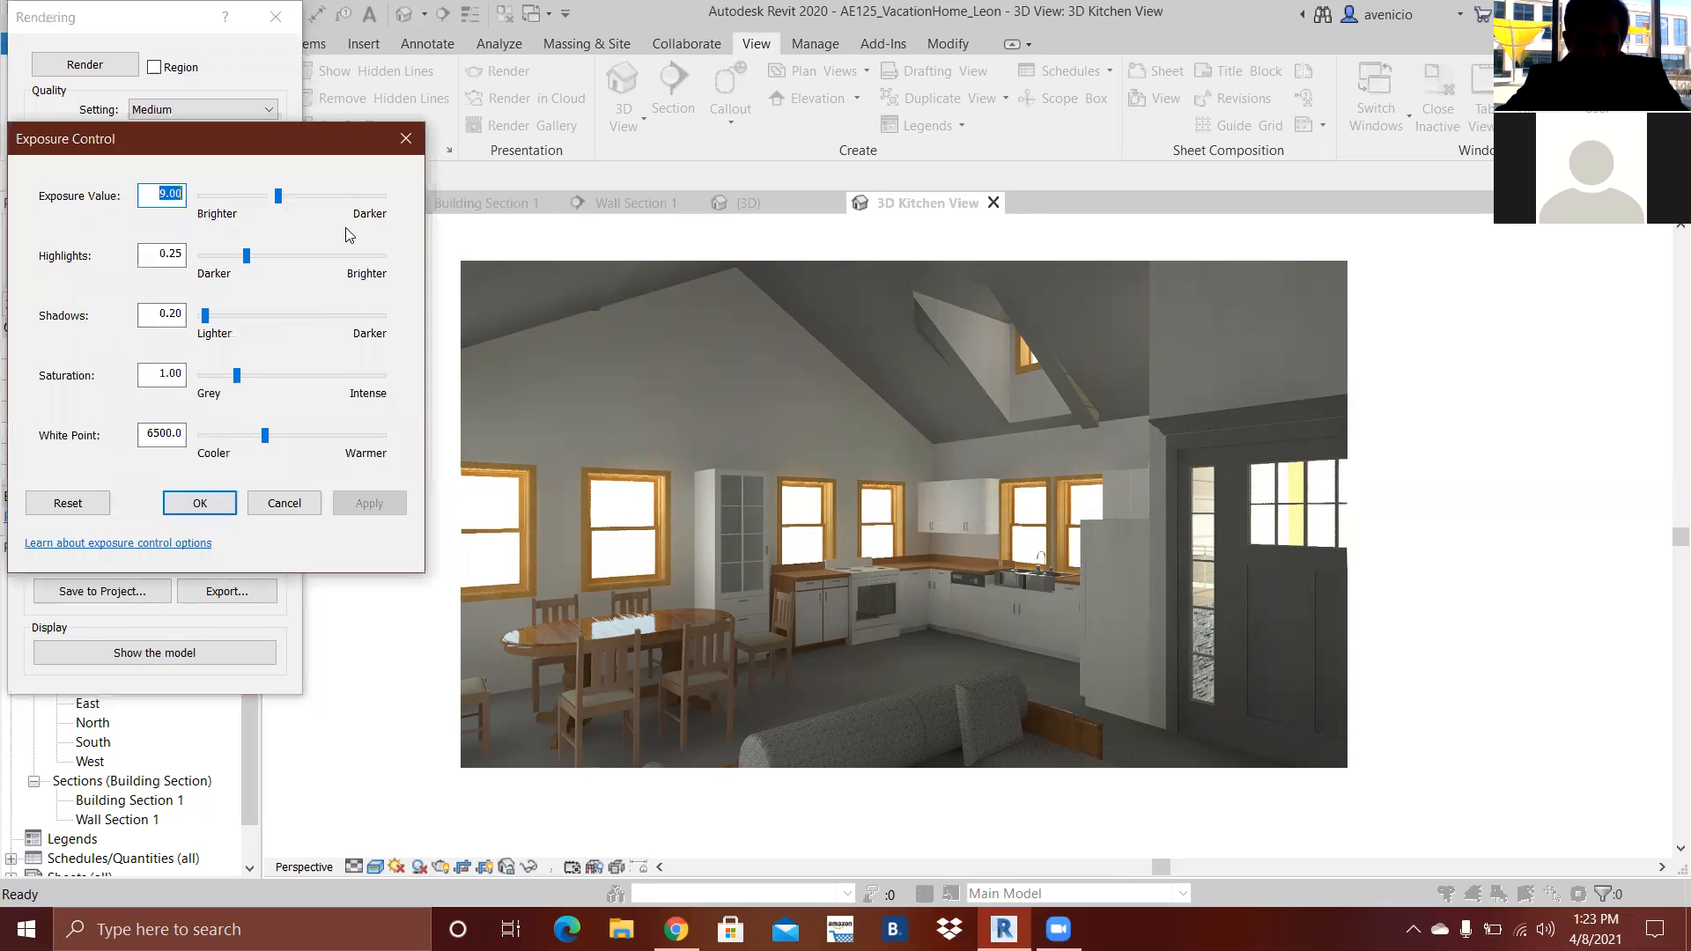
click(278, 197)
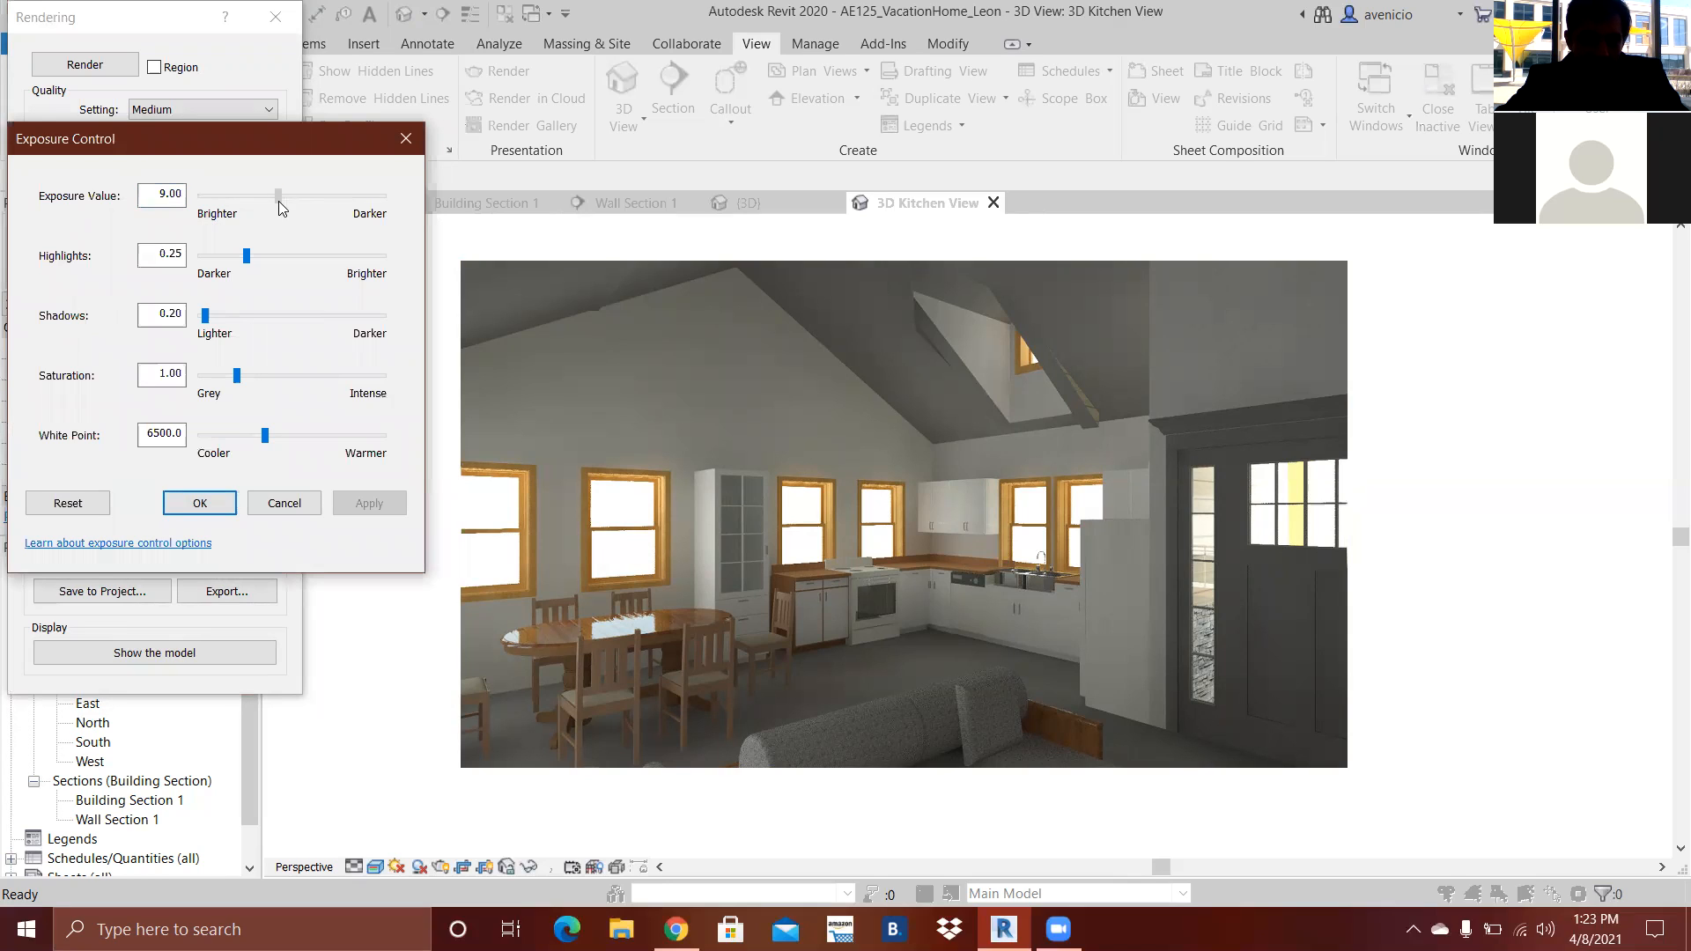
drag(278, 207, 278, 206)
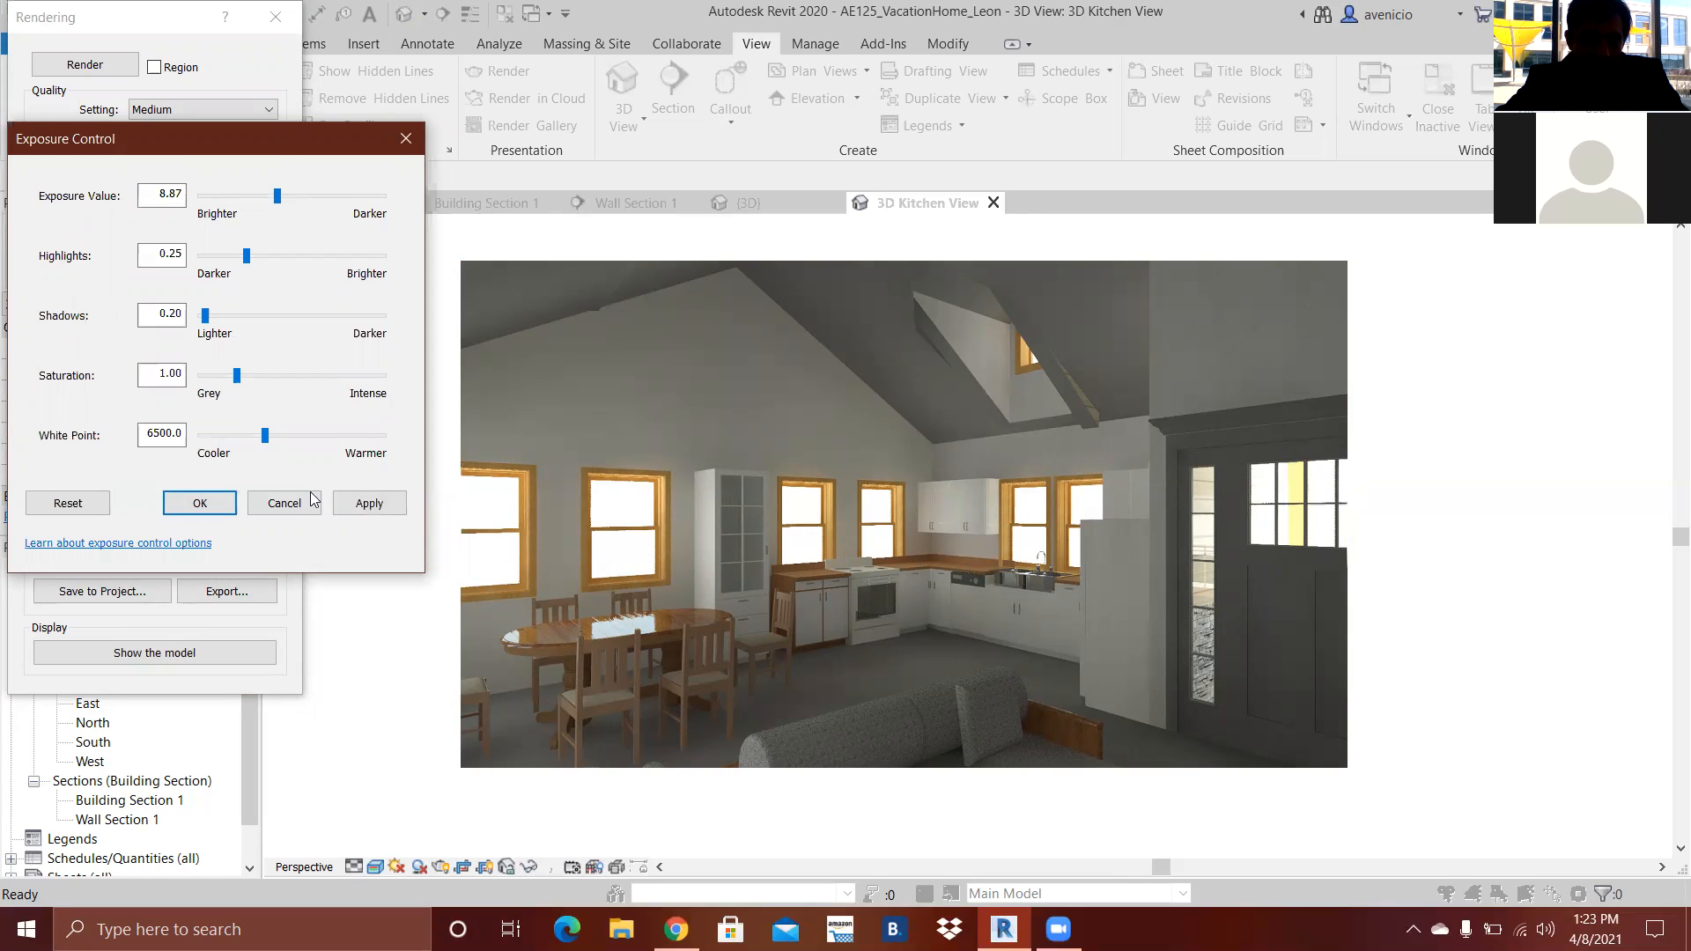
click(368, 502)
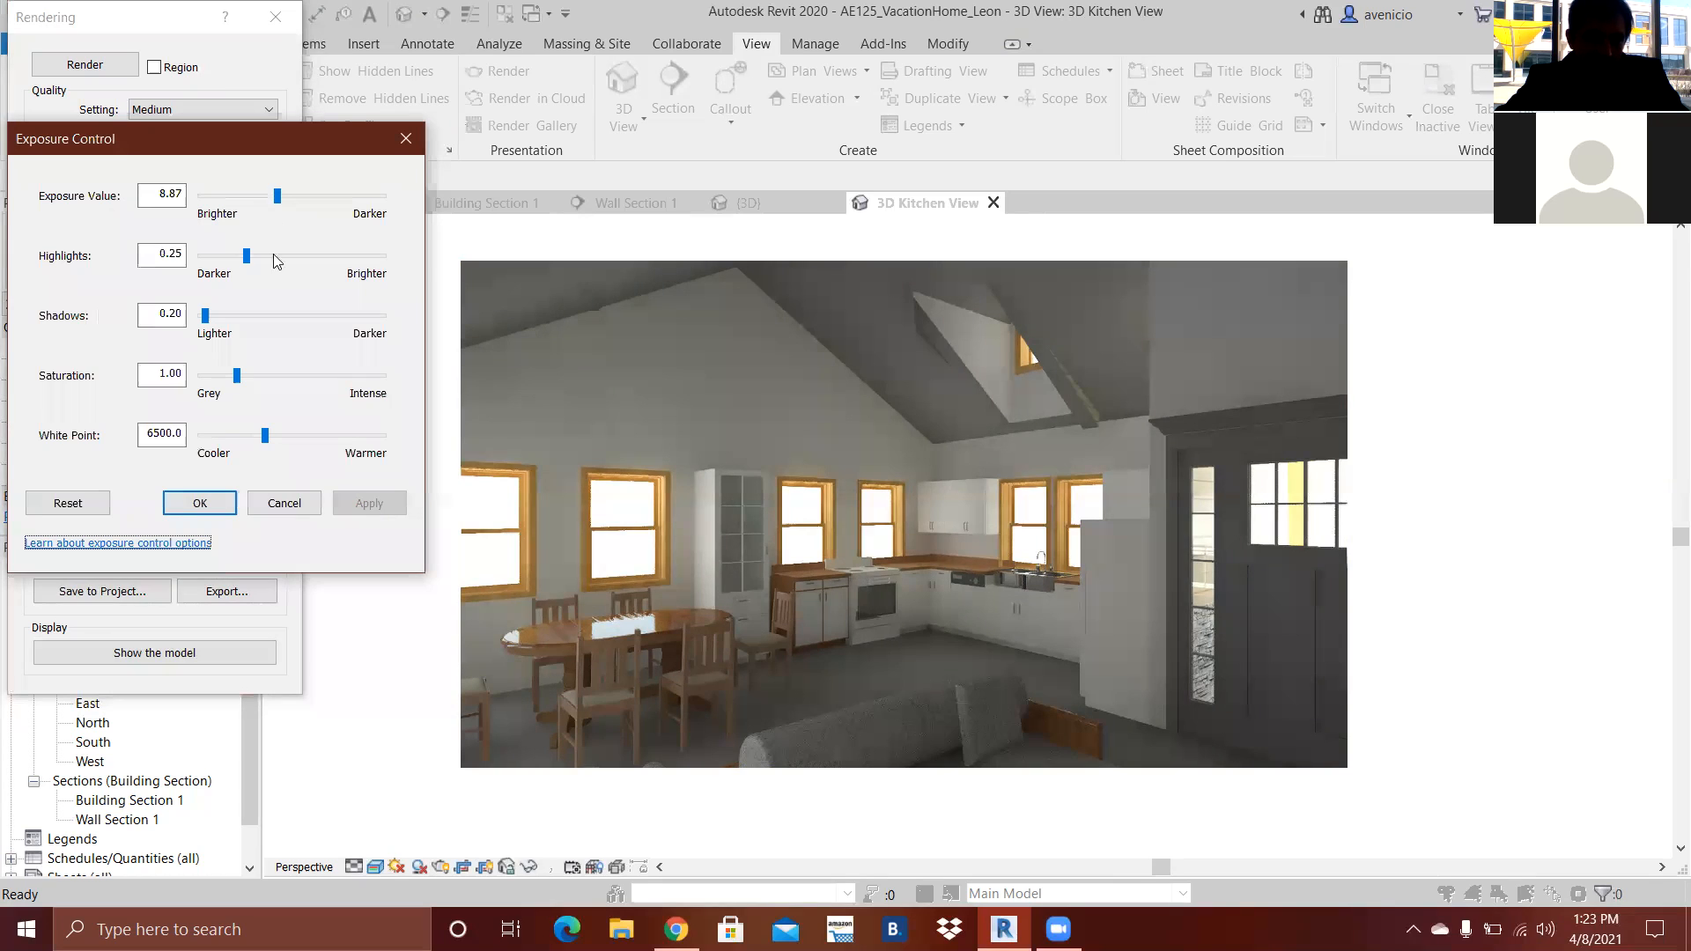
click(67, 503)
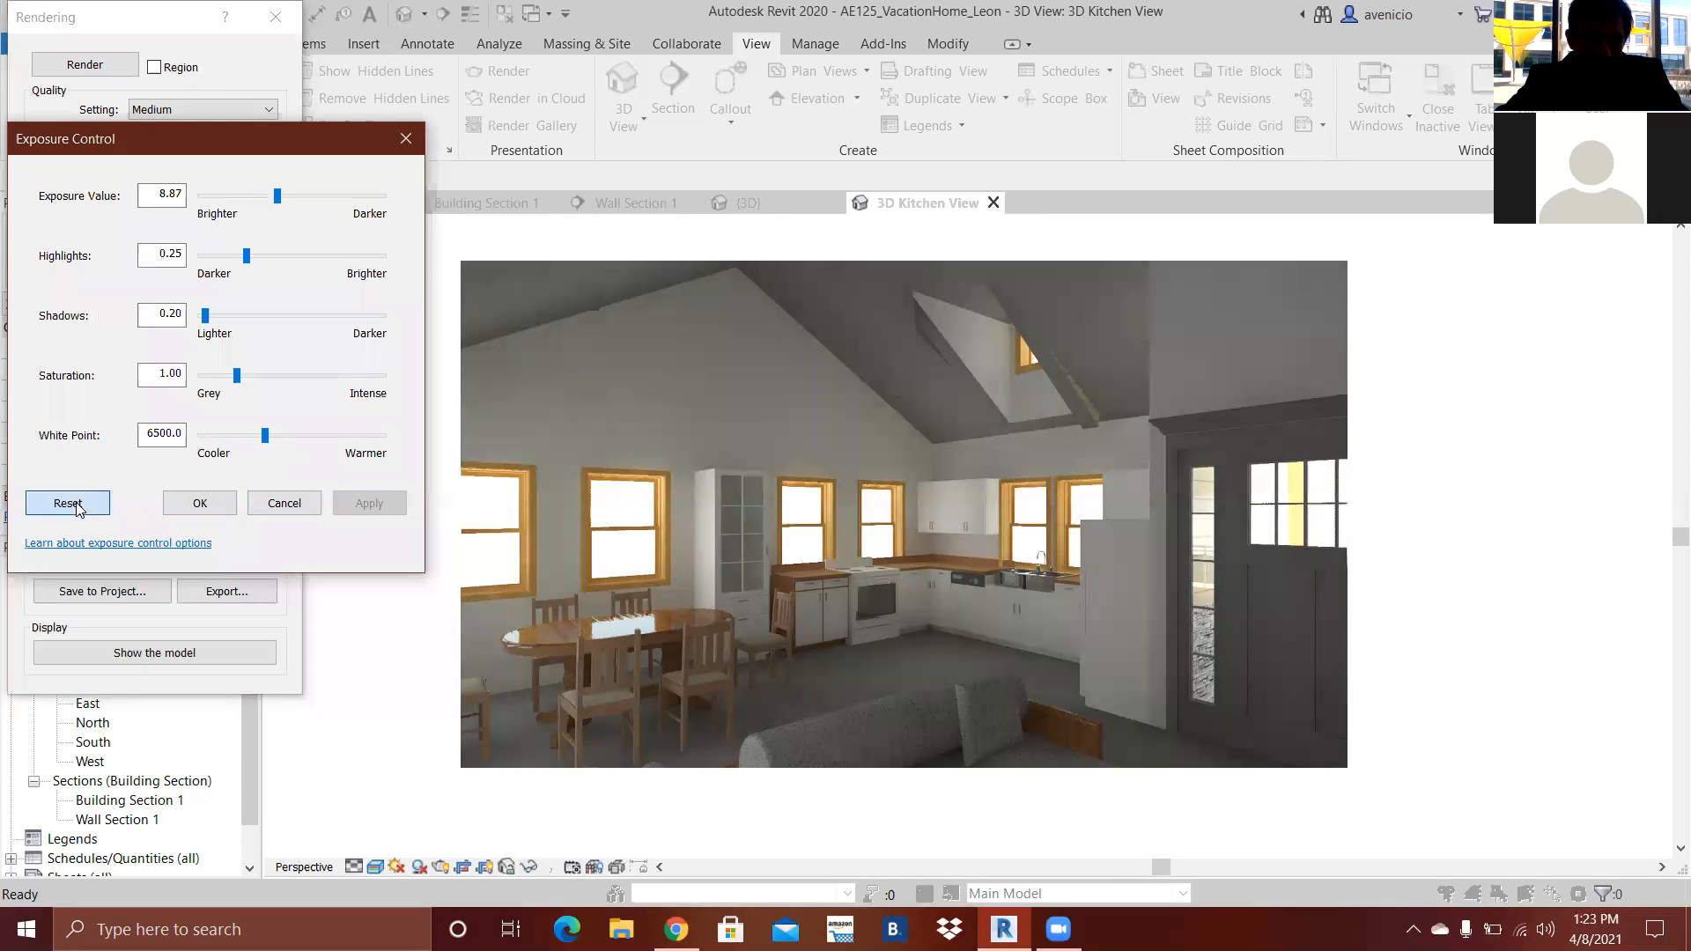
click(200, 503)
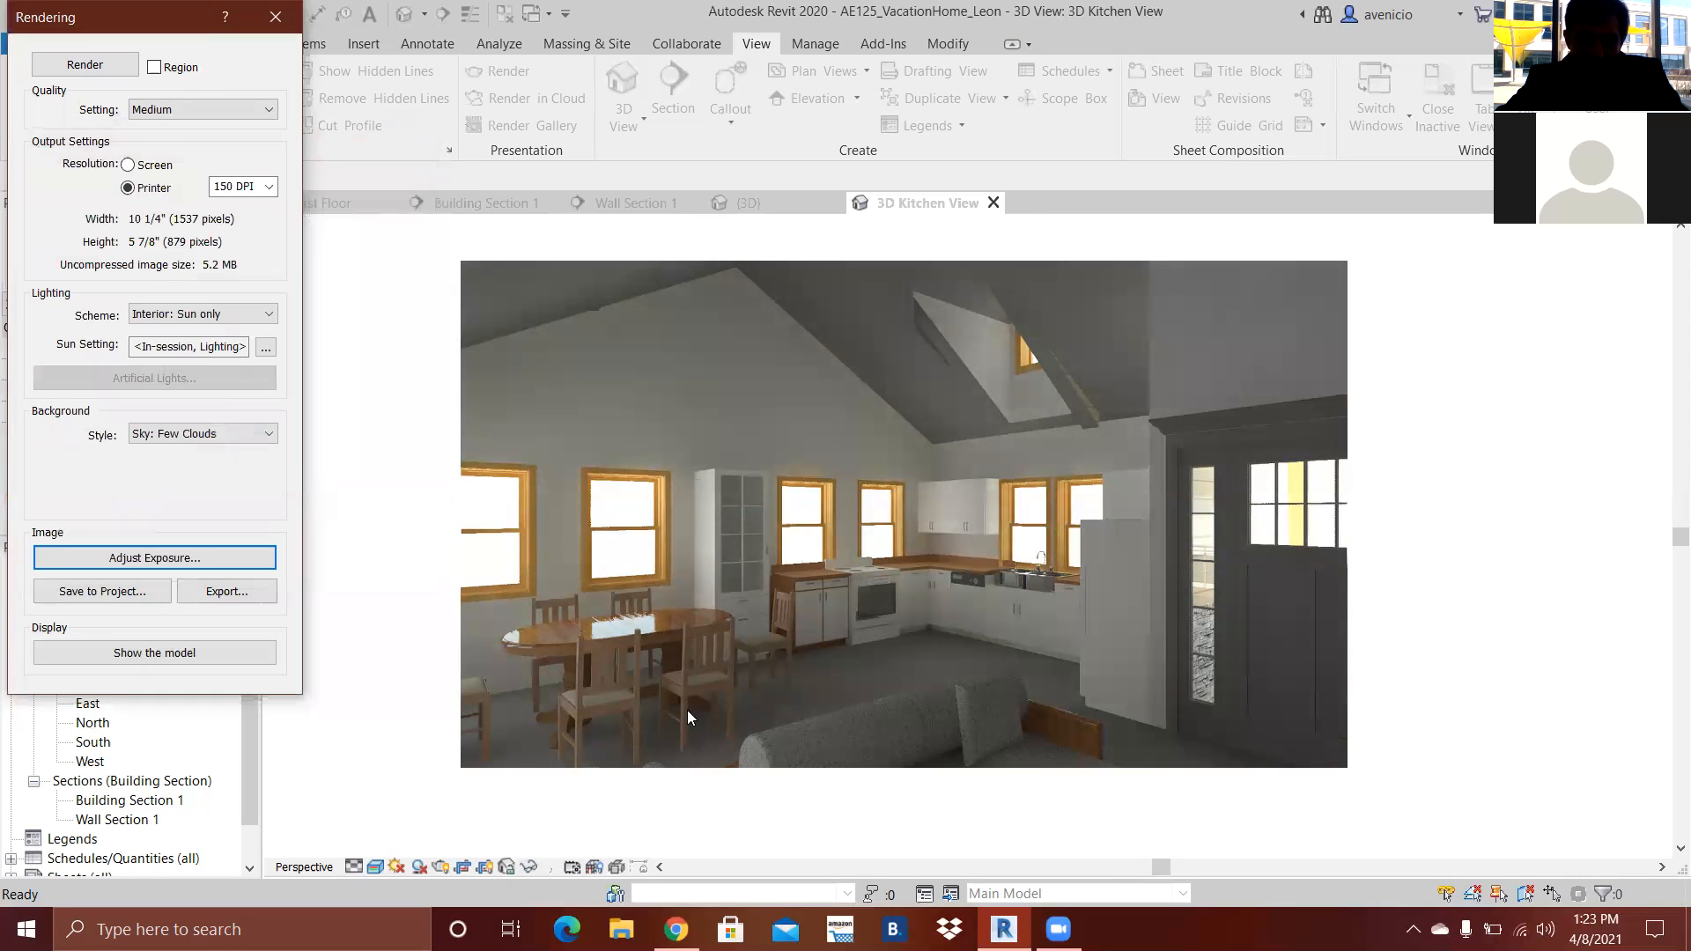
- Save the kitchen rendering to the project as 3D Kitchen View_1, check the image export options without exporting, and close the rendering settings
click(127, 593)
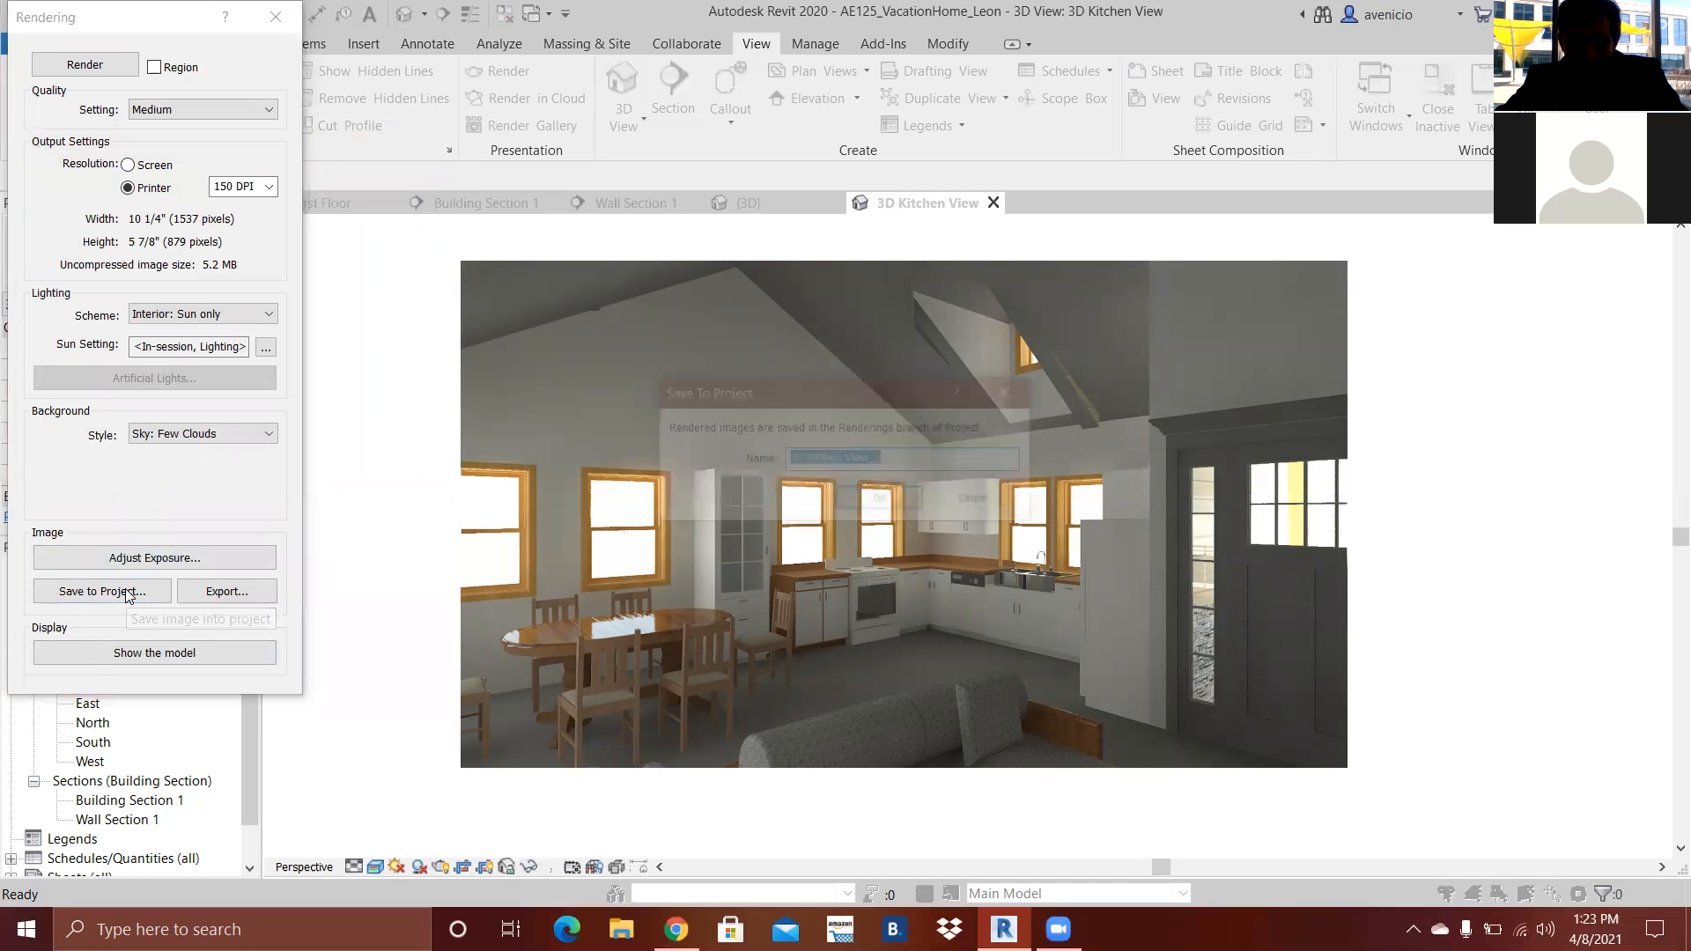
click(894, 499)
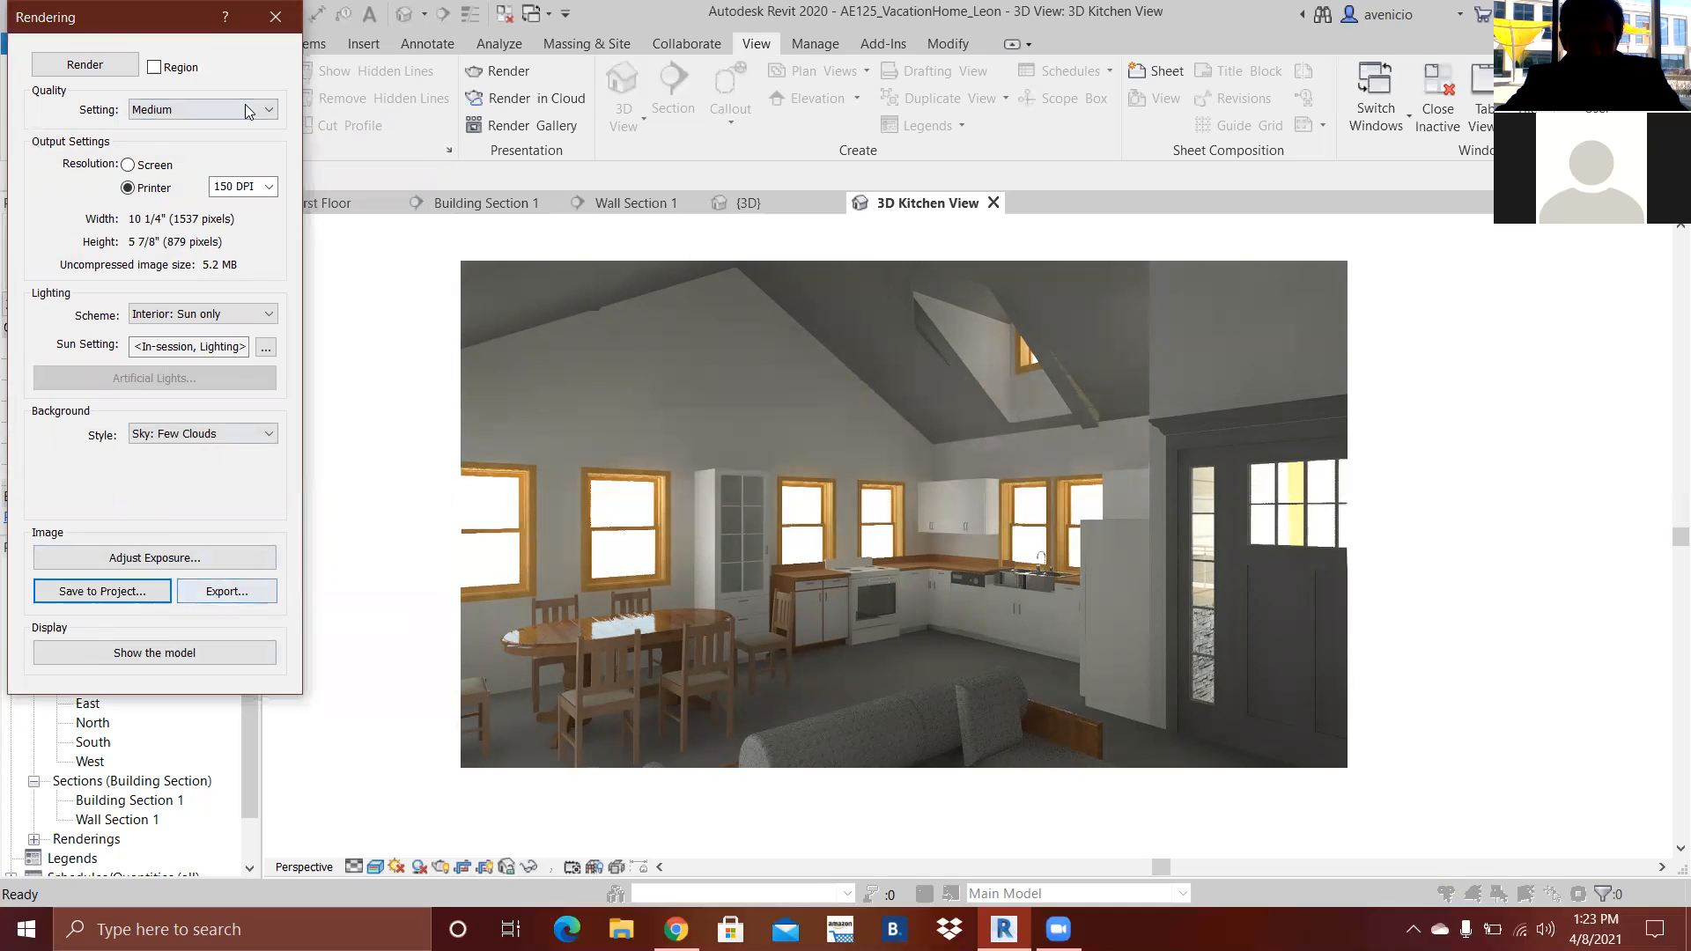
click(221, 602)
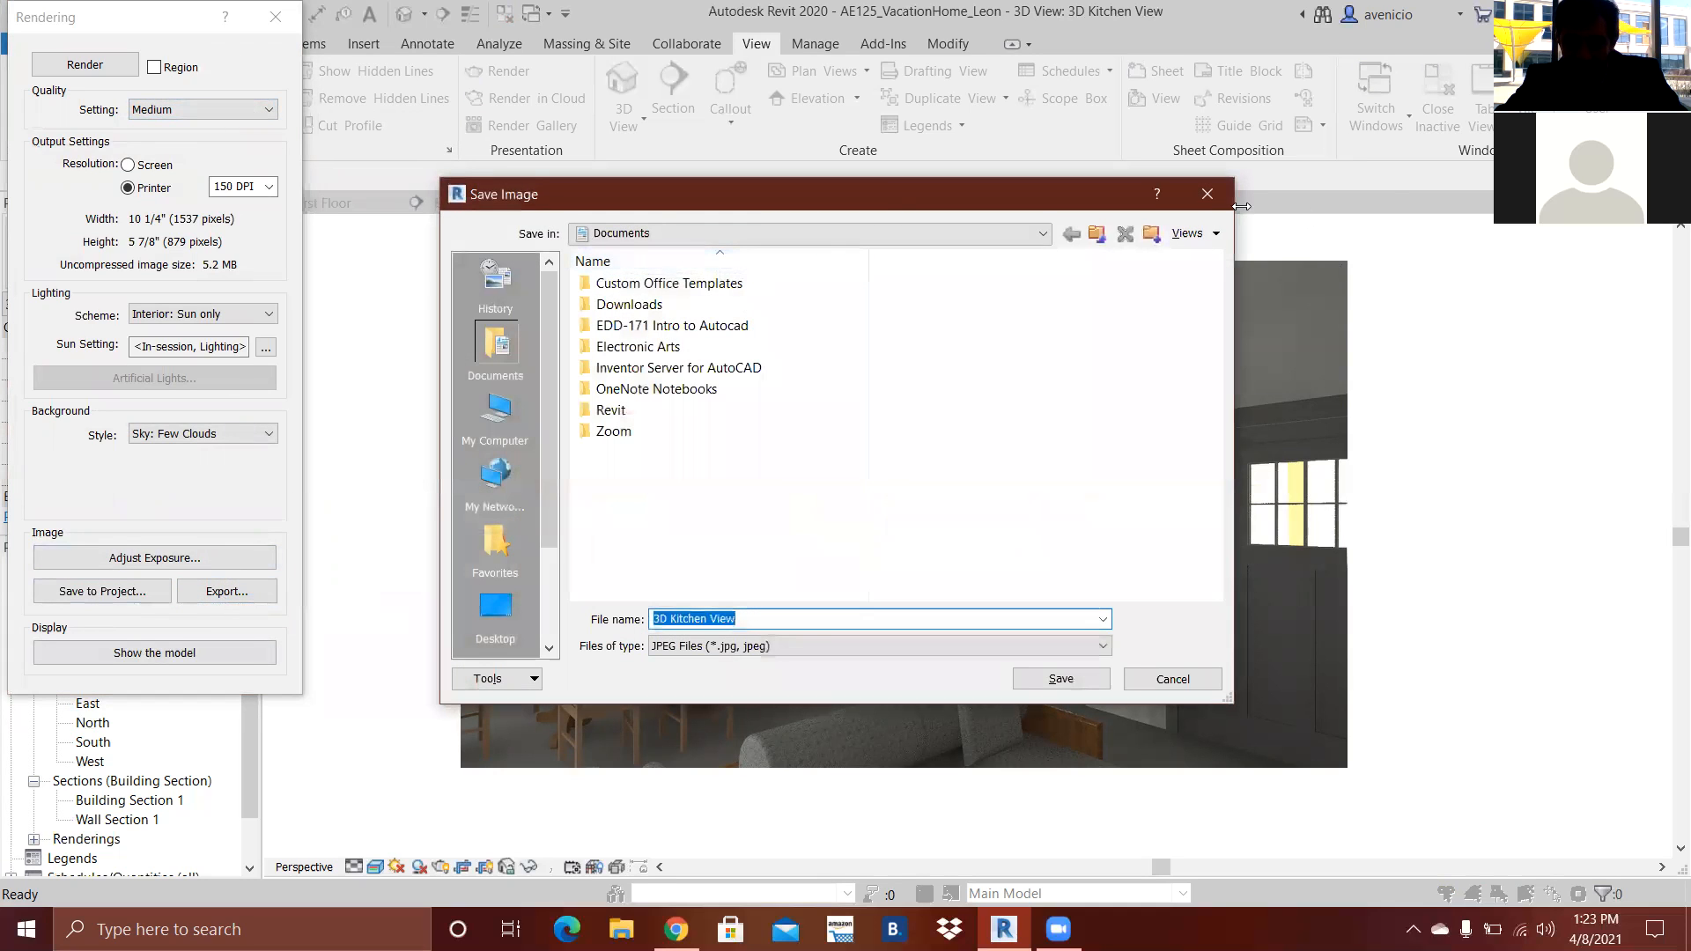
click(1212, 192)
click(269, 16)
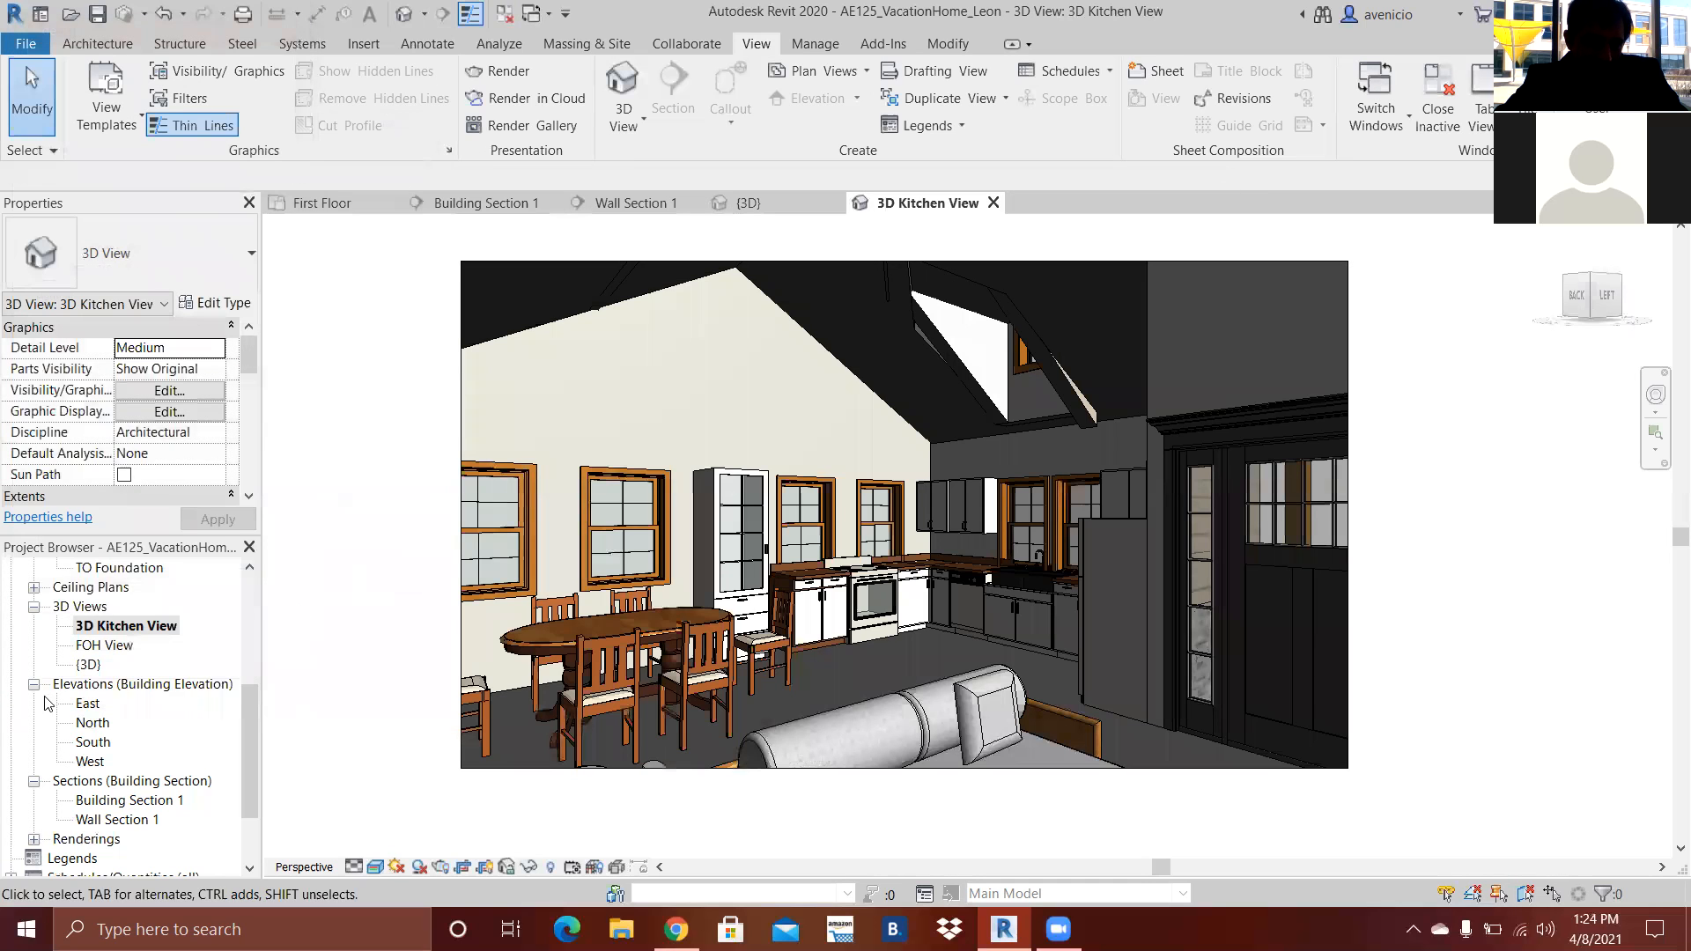
- View the saved 3D Kitchen View_1 rendering from the project's Renderings and close it again
scroll(110, 750, down, 1)
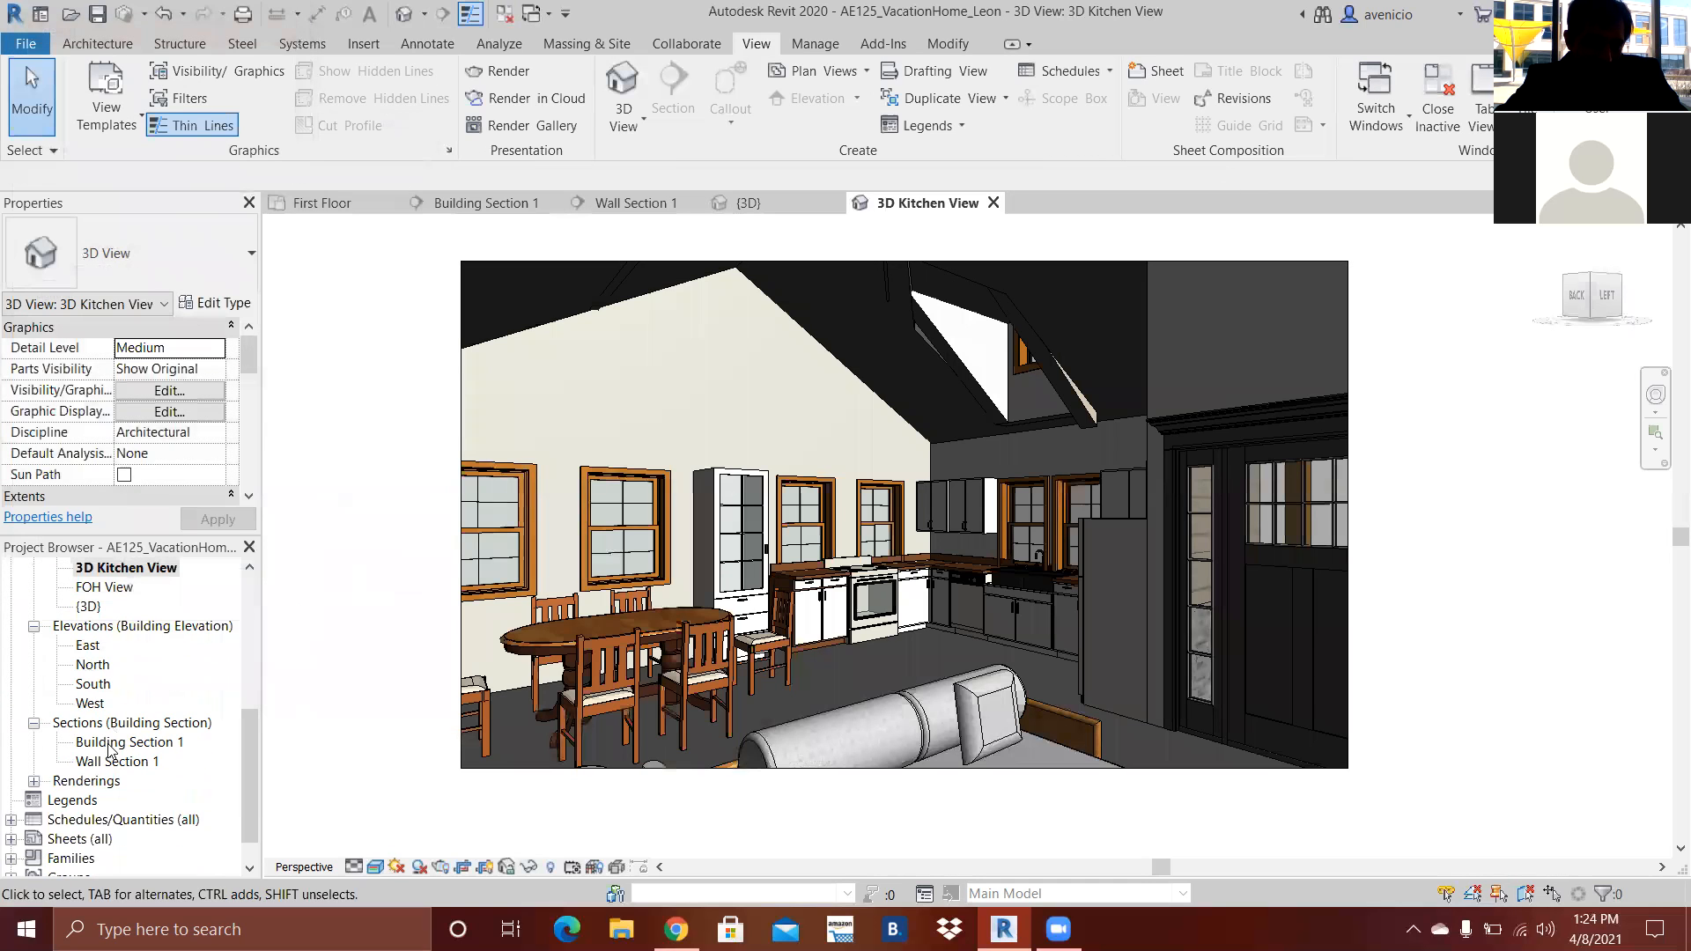
click(33, 781)
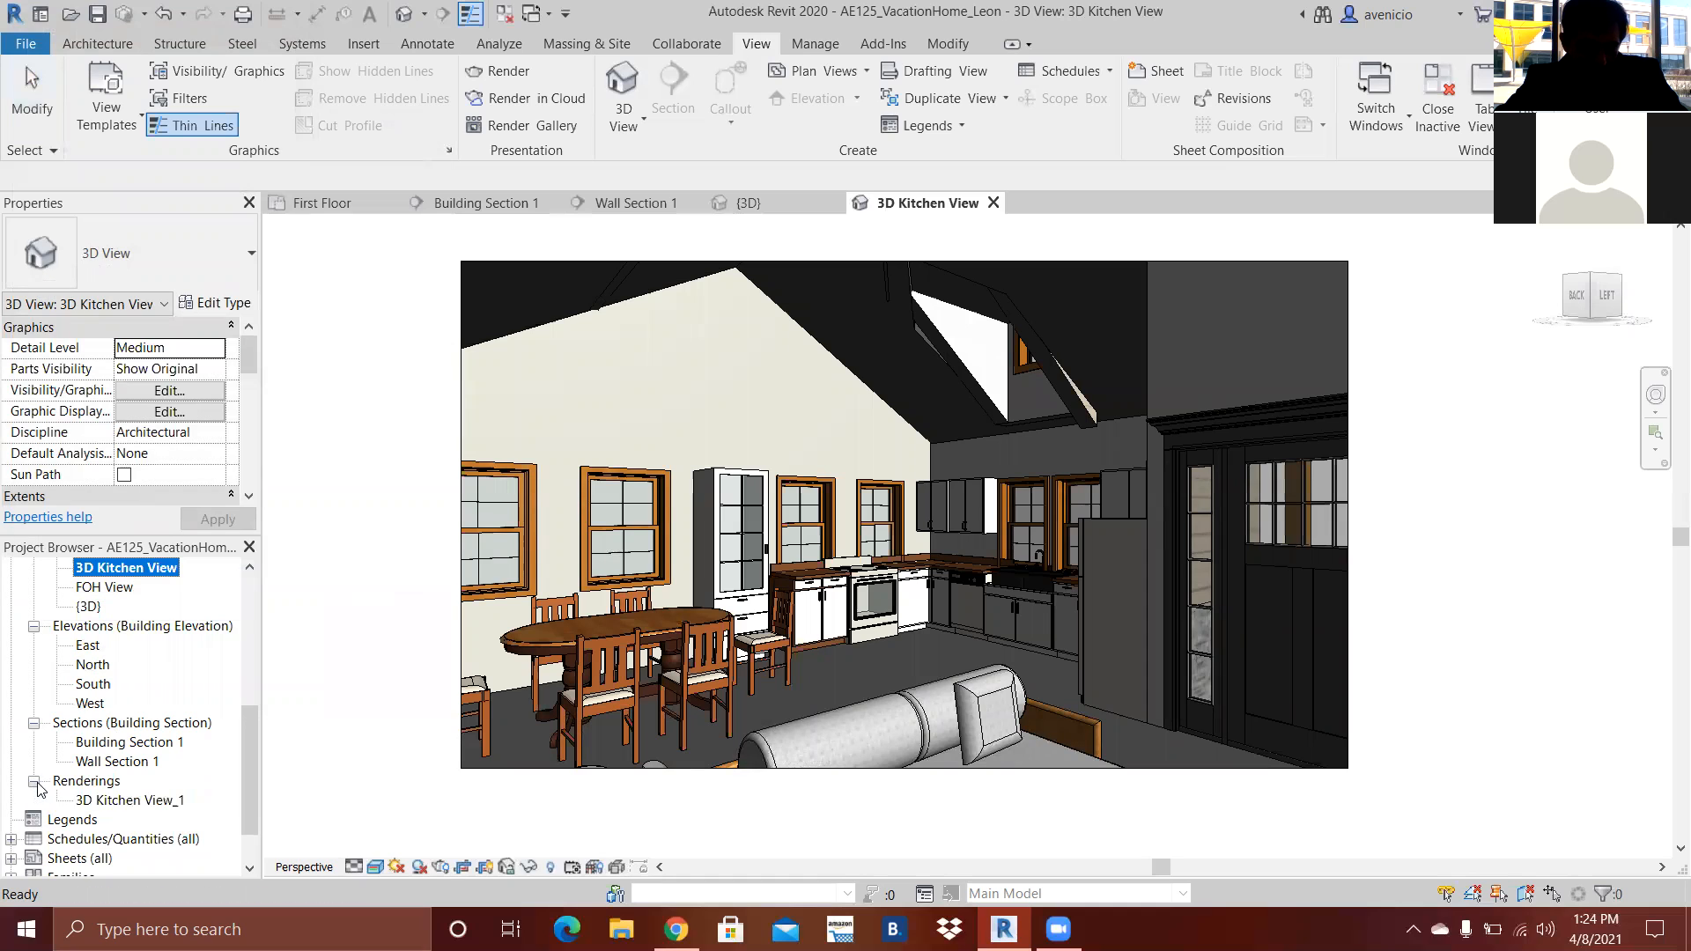
double_click(117, 802)
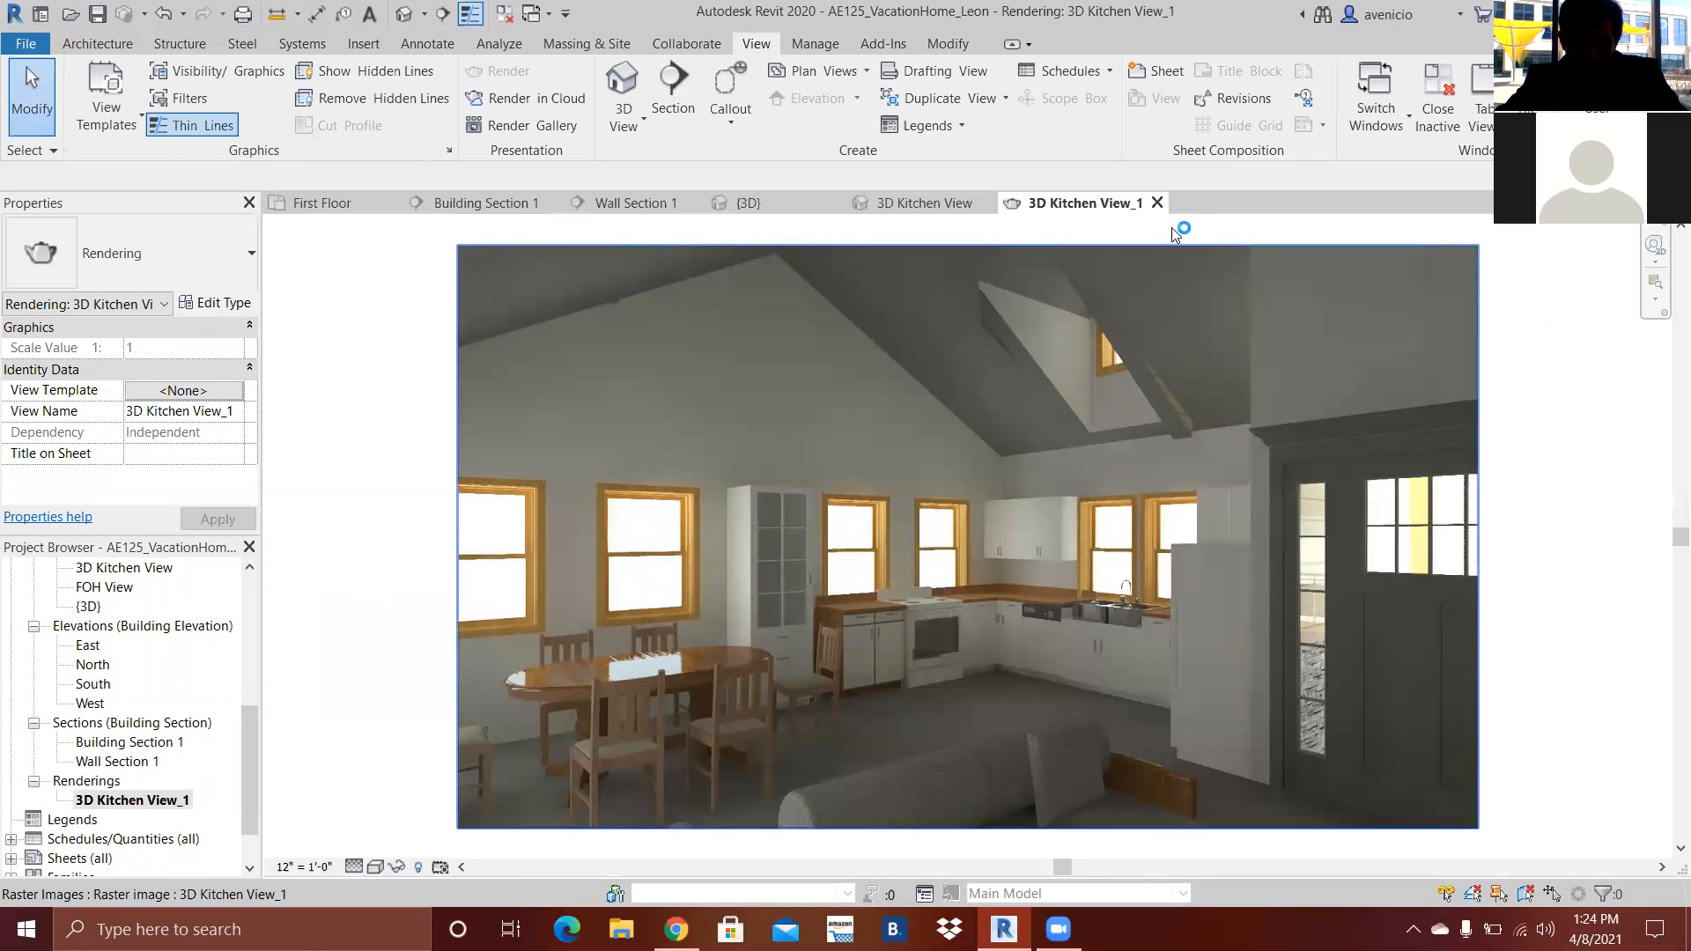
click(1158, 202)
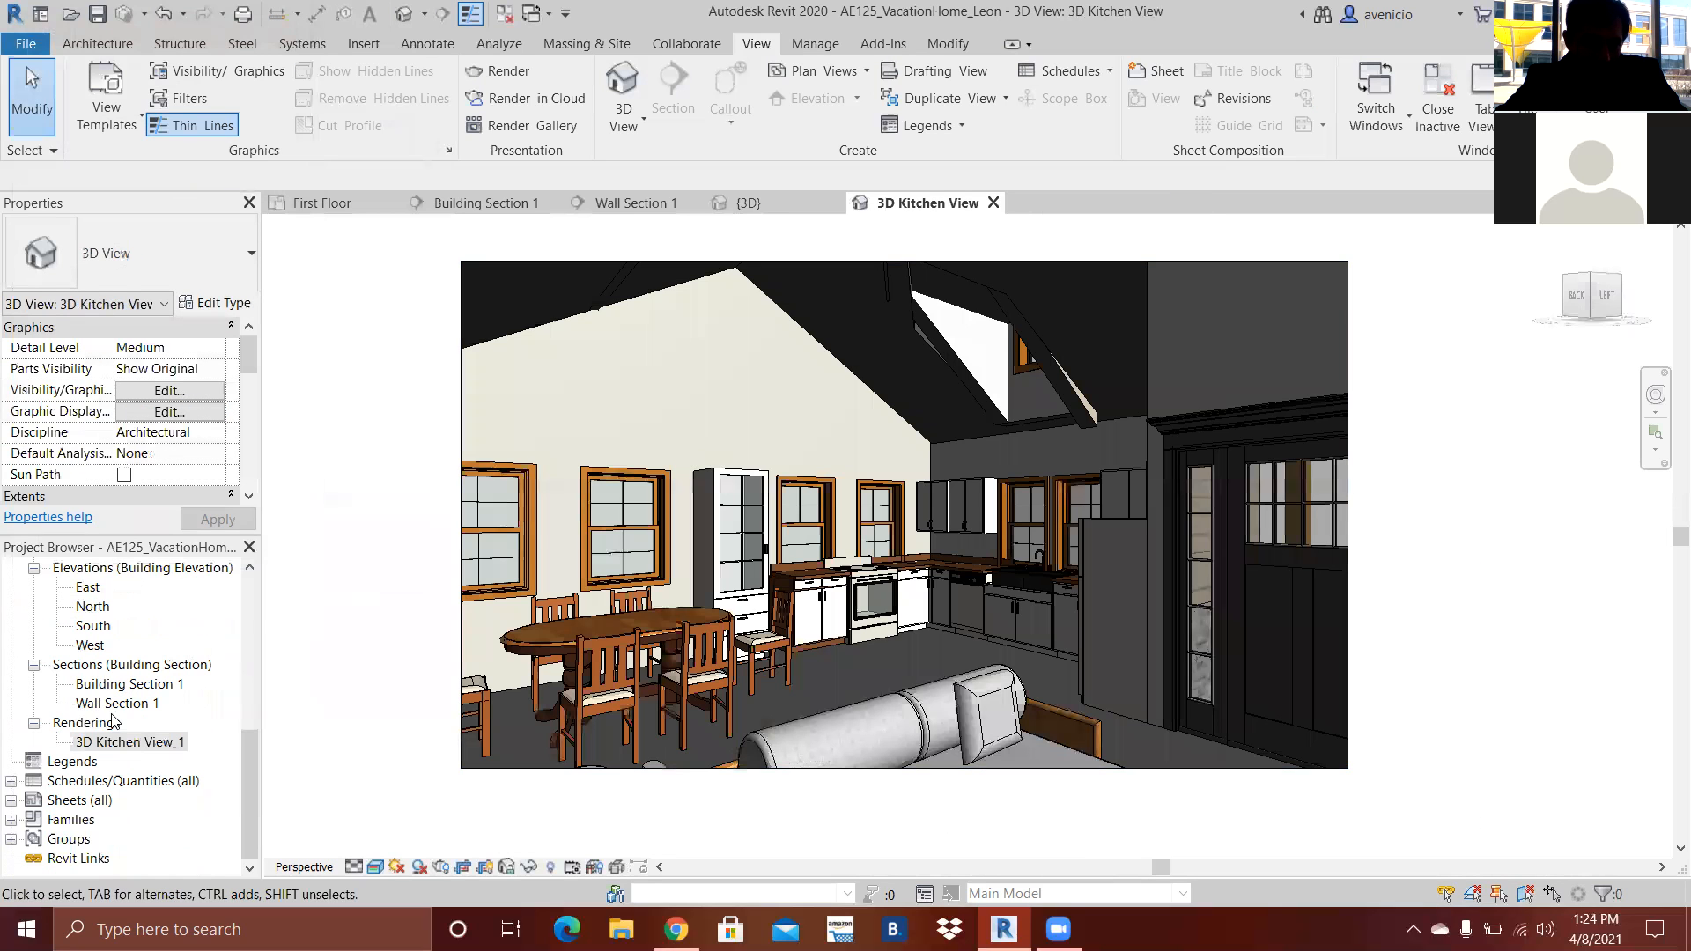
- Find sheet CS101 - Coversheet in the project's sheet list and open it
click(12, 801)
scroll(75, 761, down, 4)
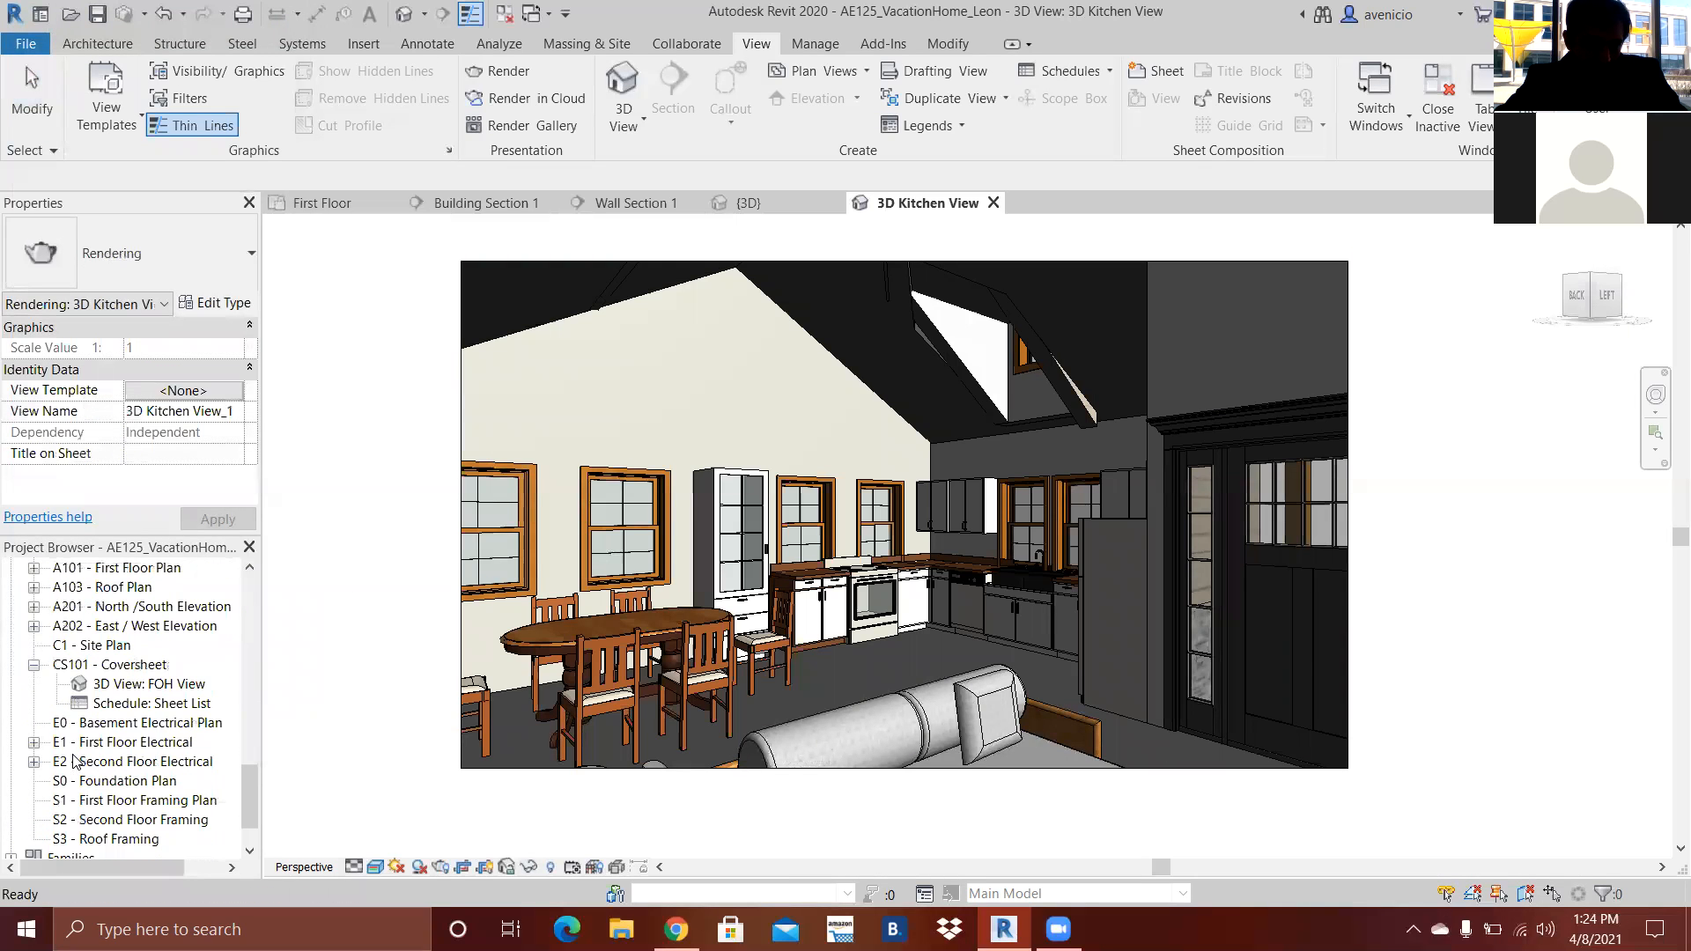
click(126, 666)
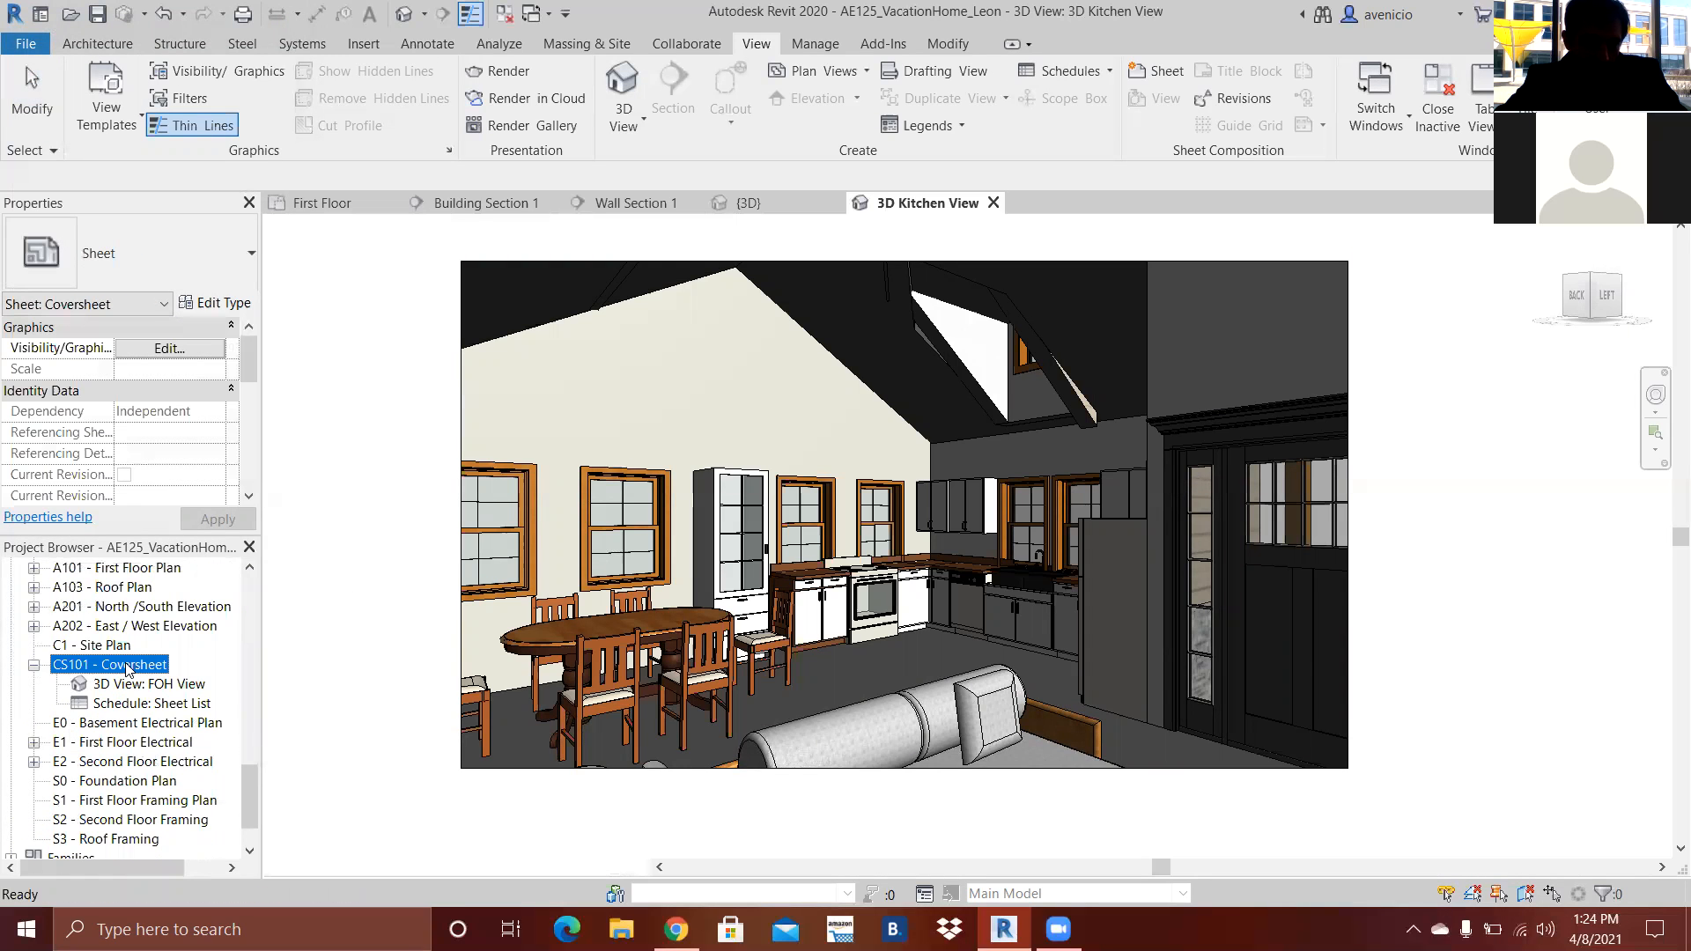
double_click(126, 666)
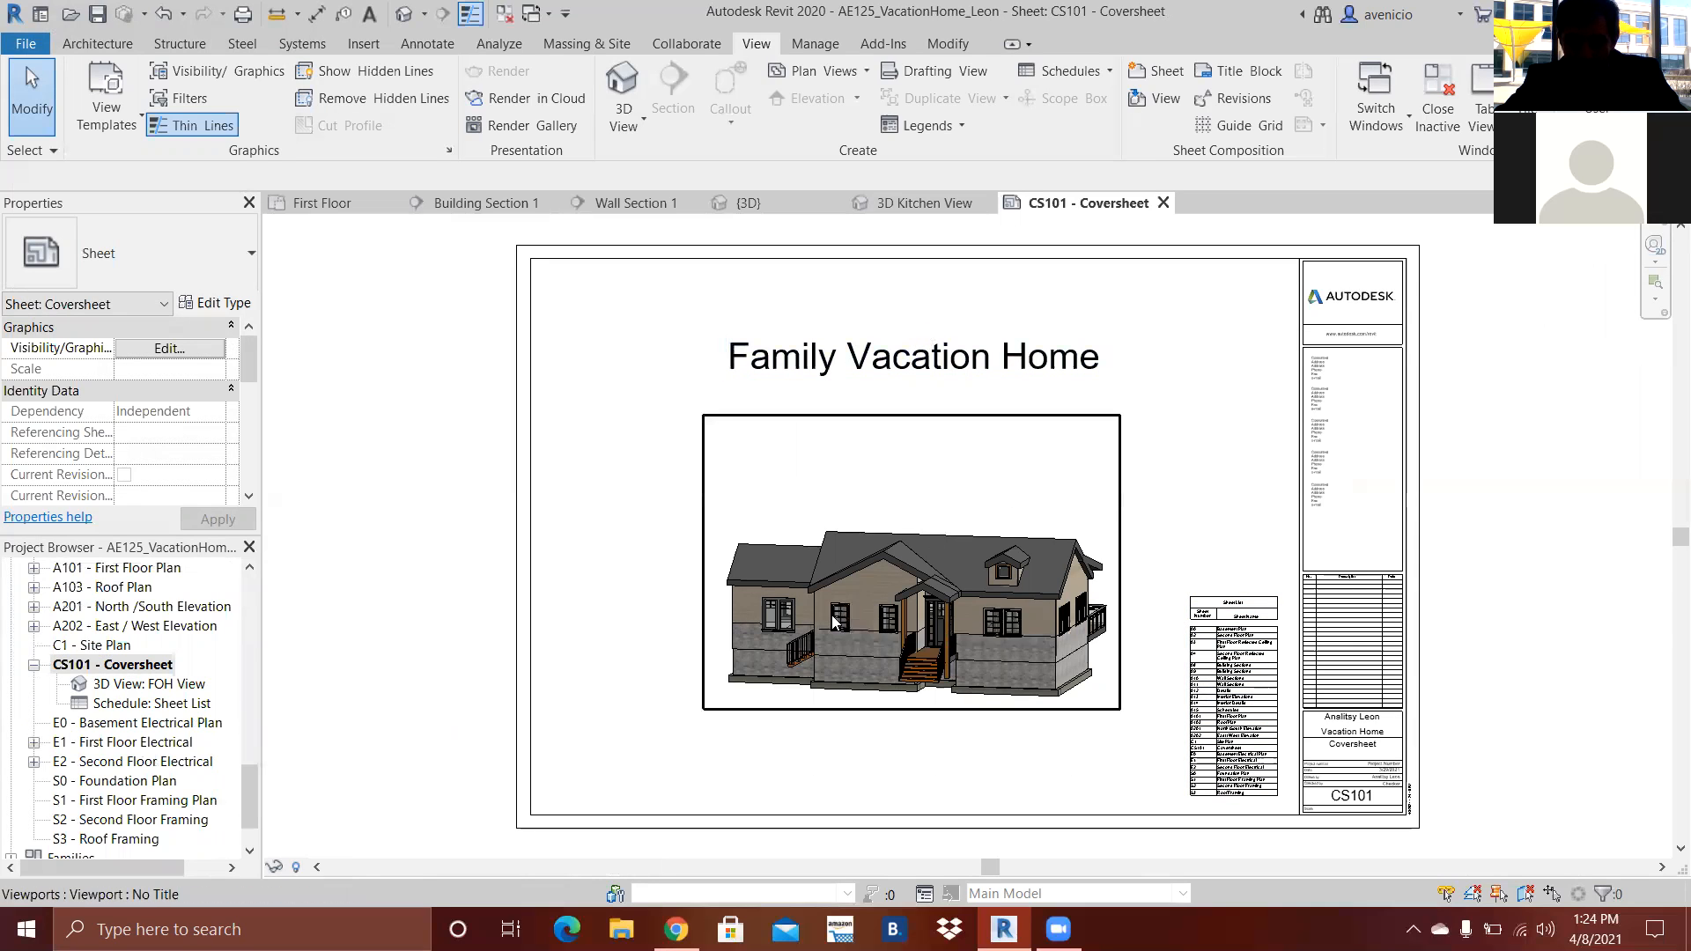
- Try placing the 3D Kitchen View_1 rendering on the coversheet above and beside the exterior house view, and delete it
scroll(115, 665, up, 5)
scroll(109, 667, up, 2)
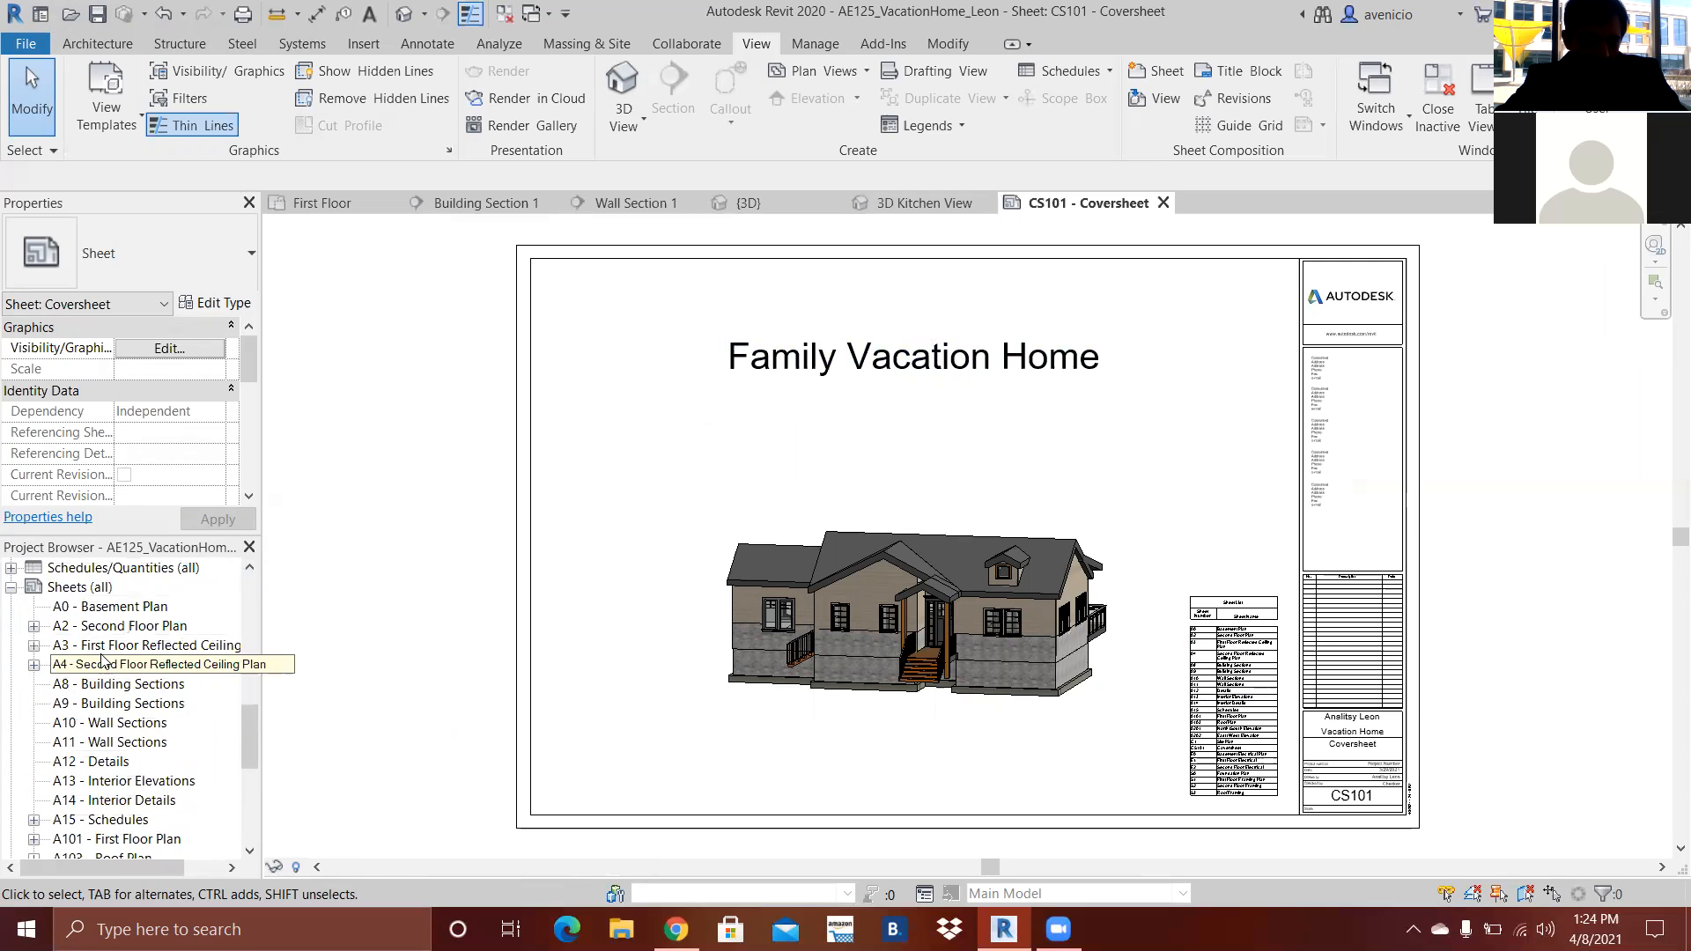
scroll(124, 674, up, 1)
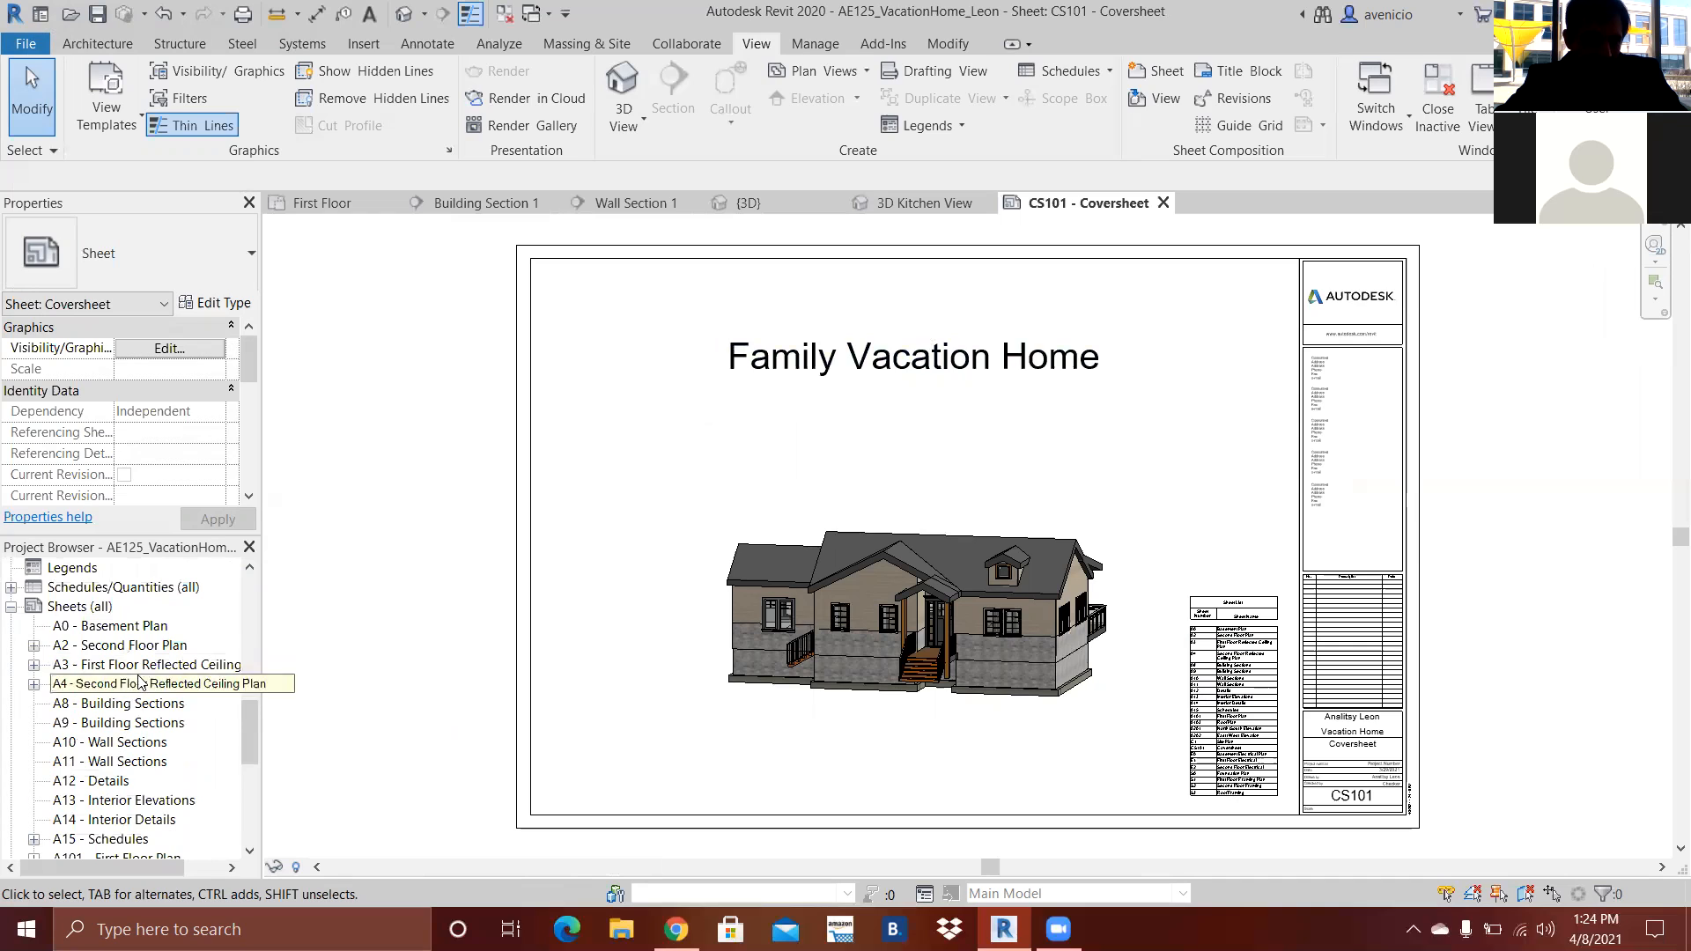
scroll(136, 674, up, 4)
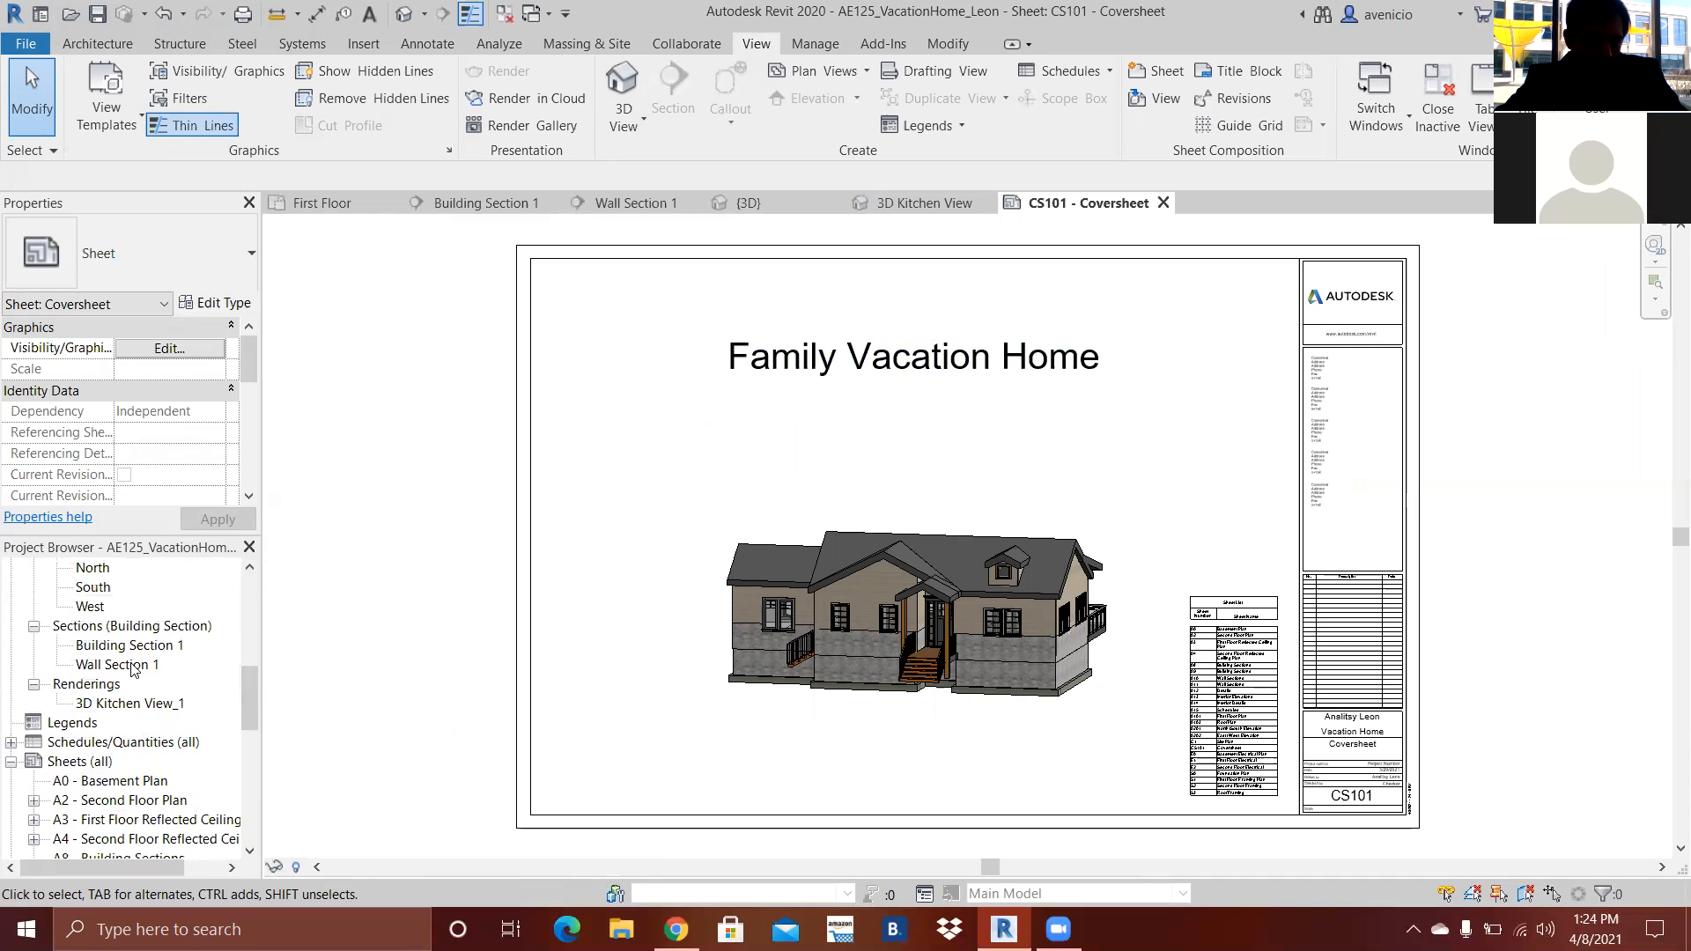
drag(124, 703, 611, 532)
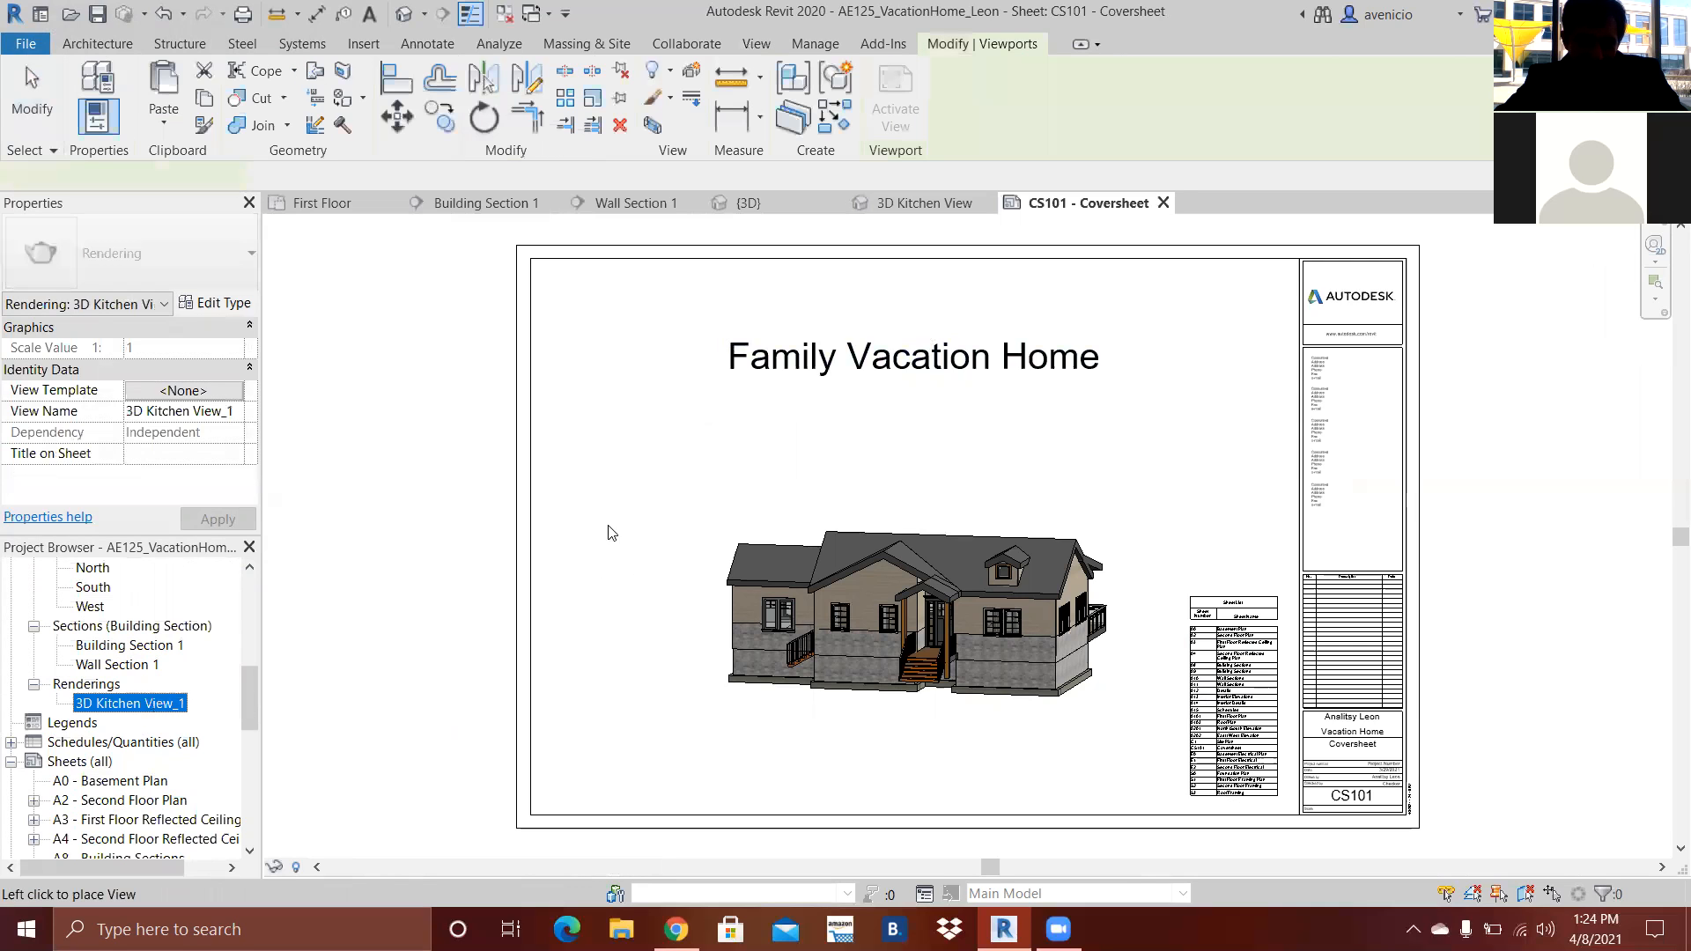
click(647, 498)
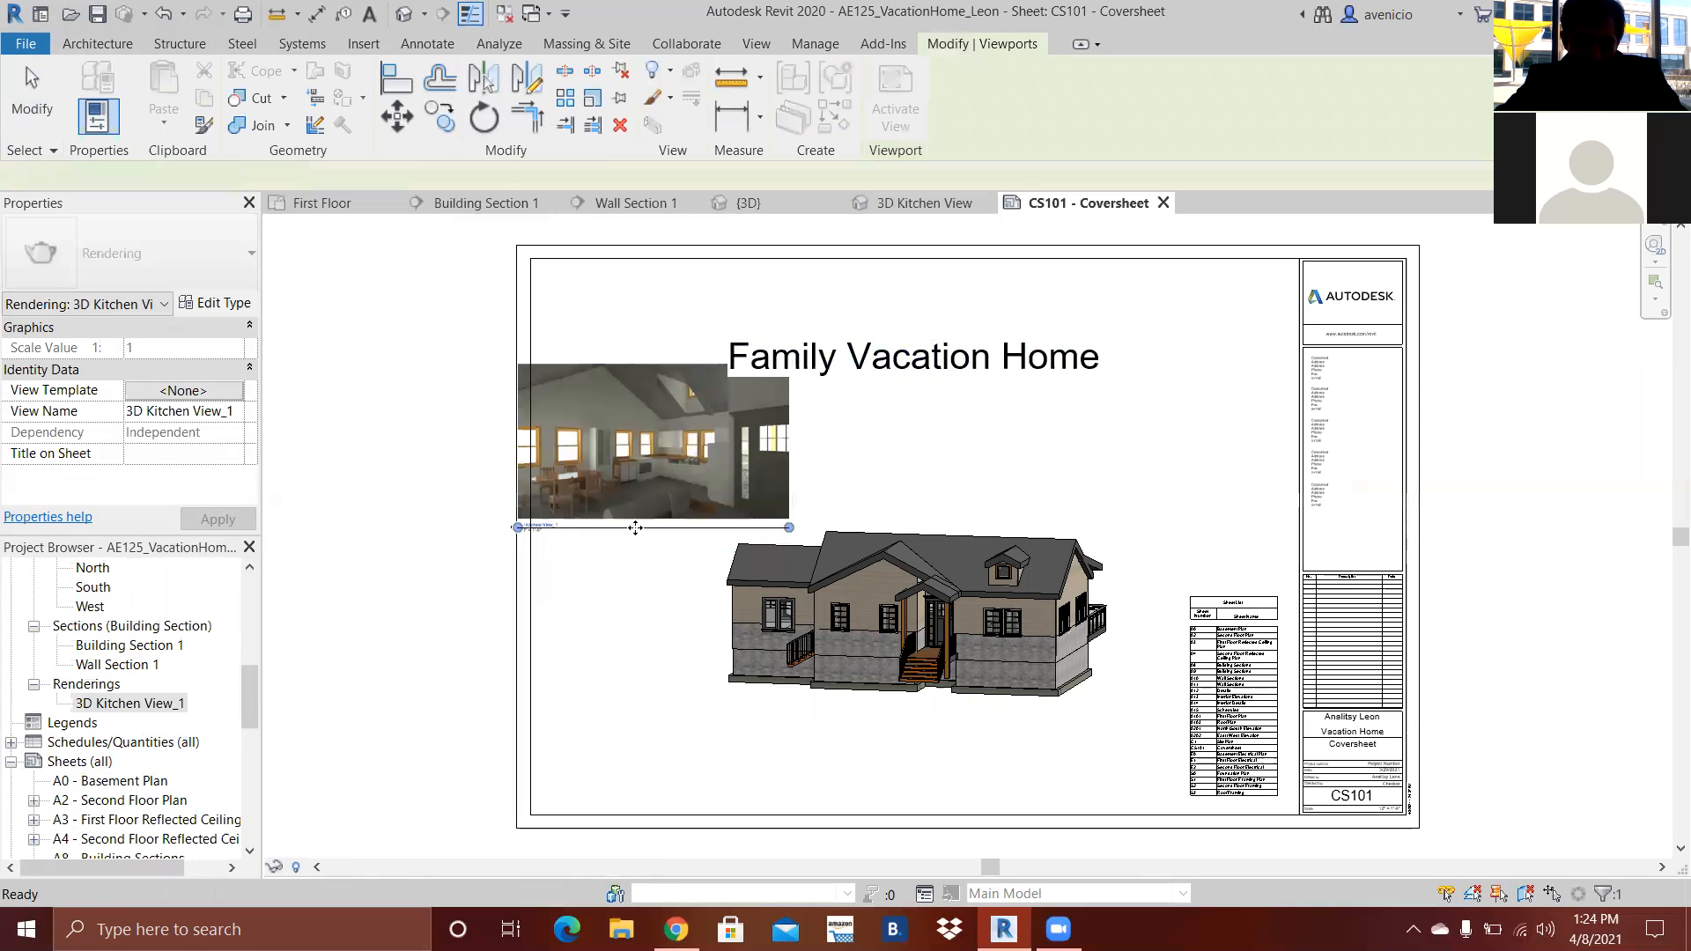
click(714, 446)
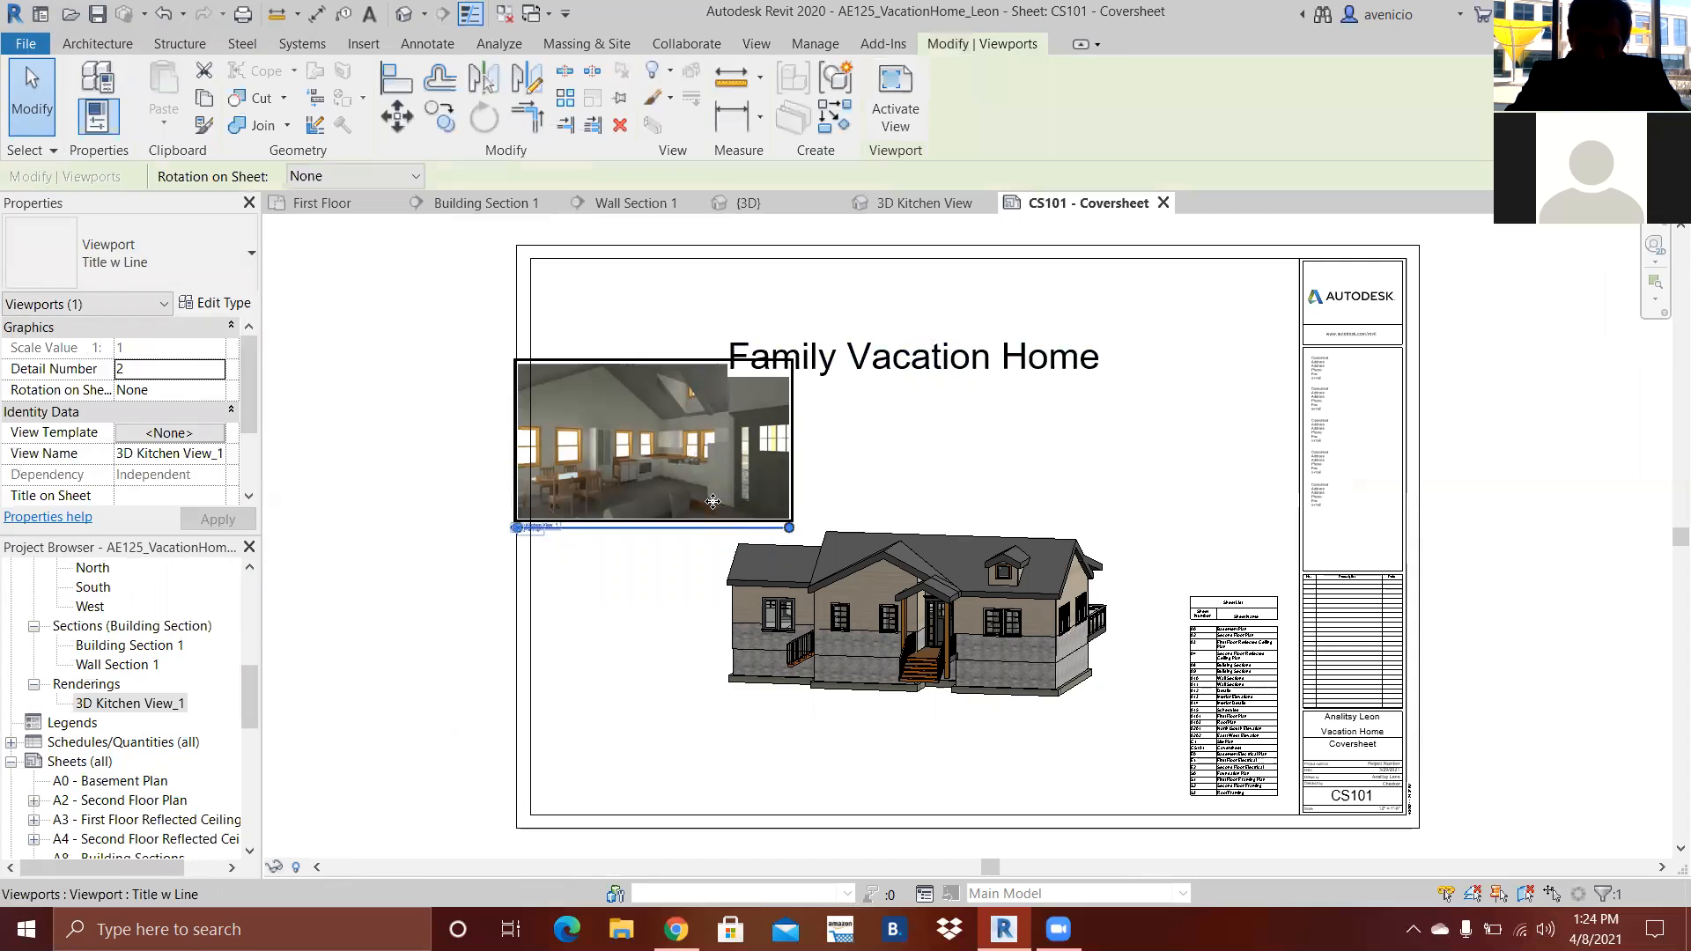
key(Delete)
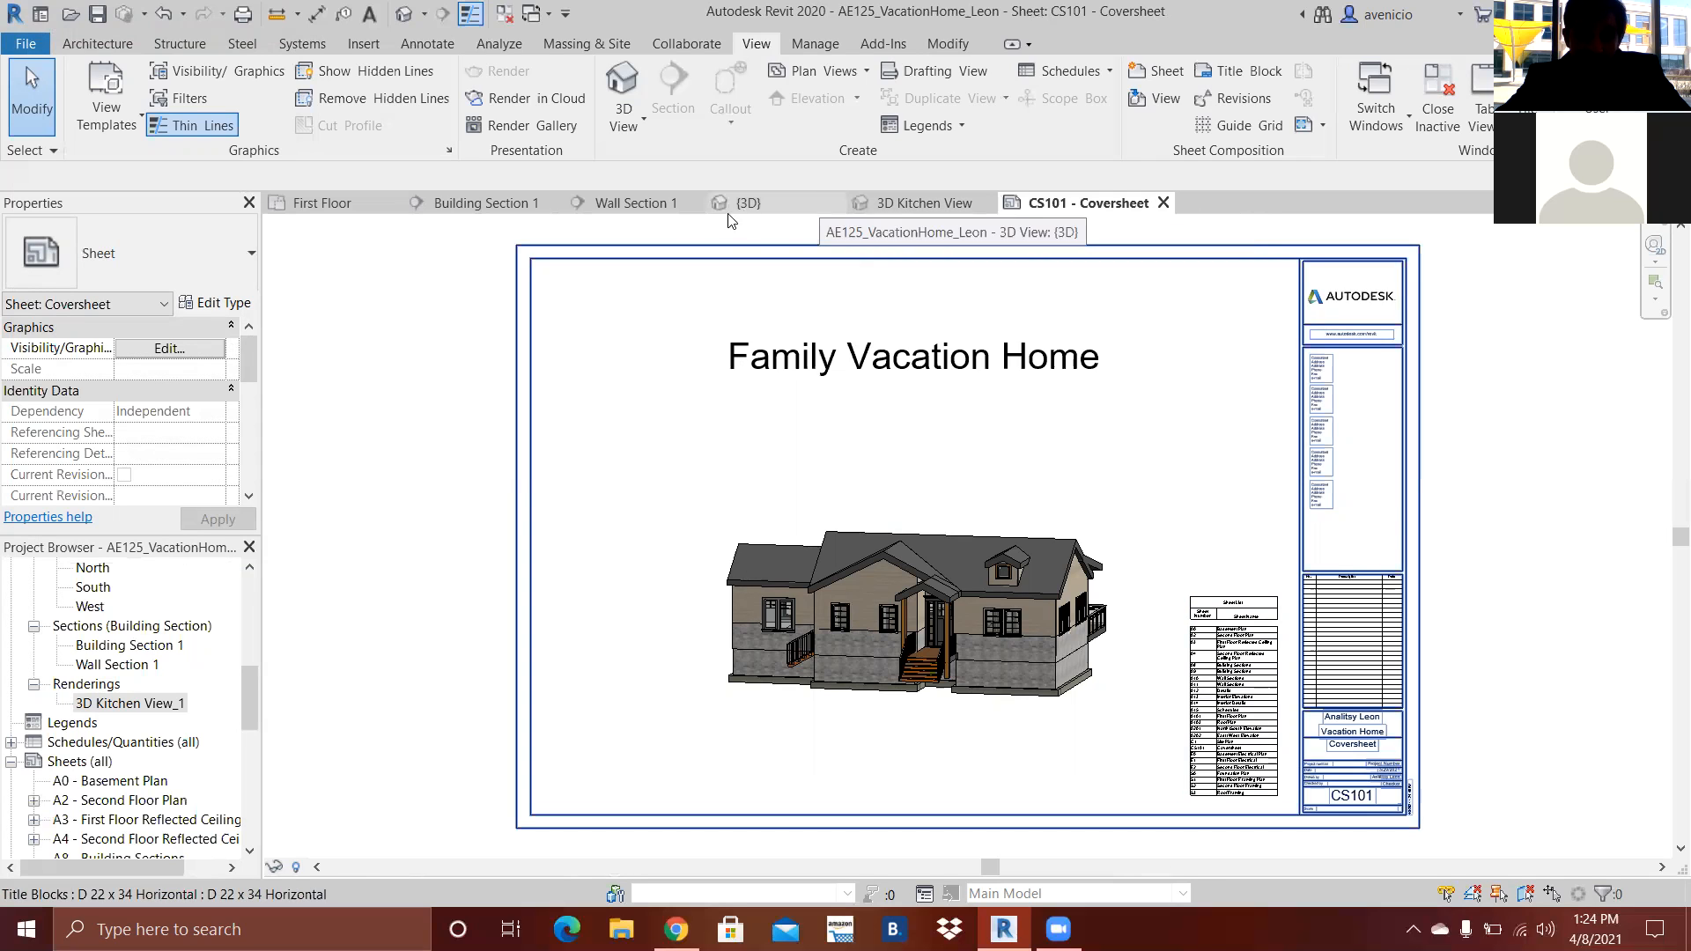
- Return to the First Floor plan and bring the whole plan into view
click(304, 203)
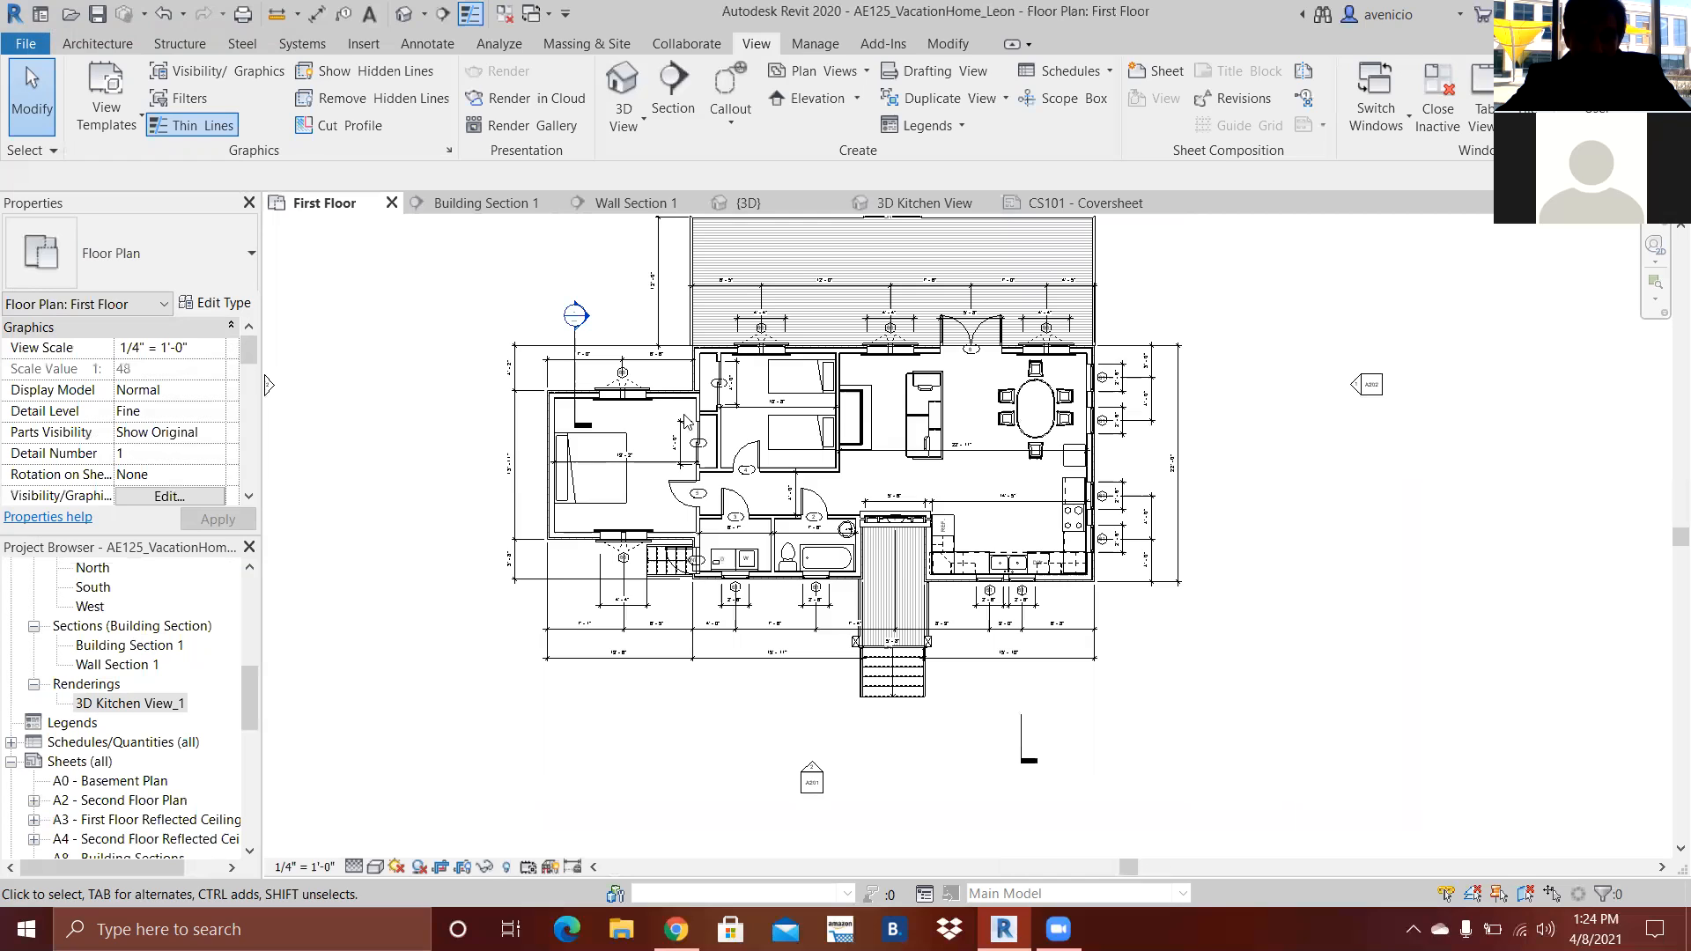
scroll(807, 440, down, 4)
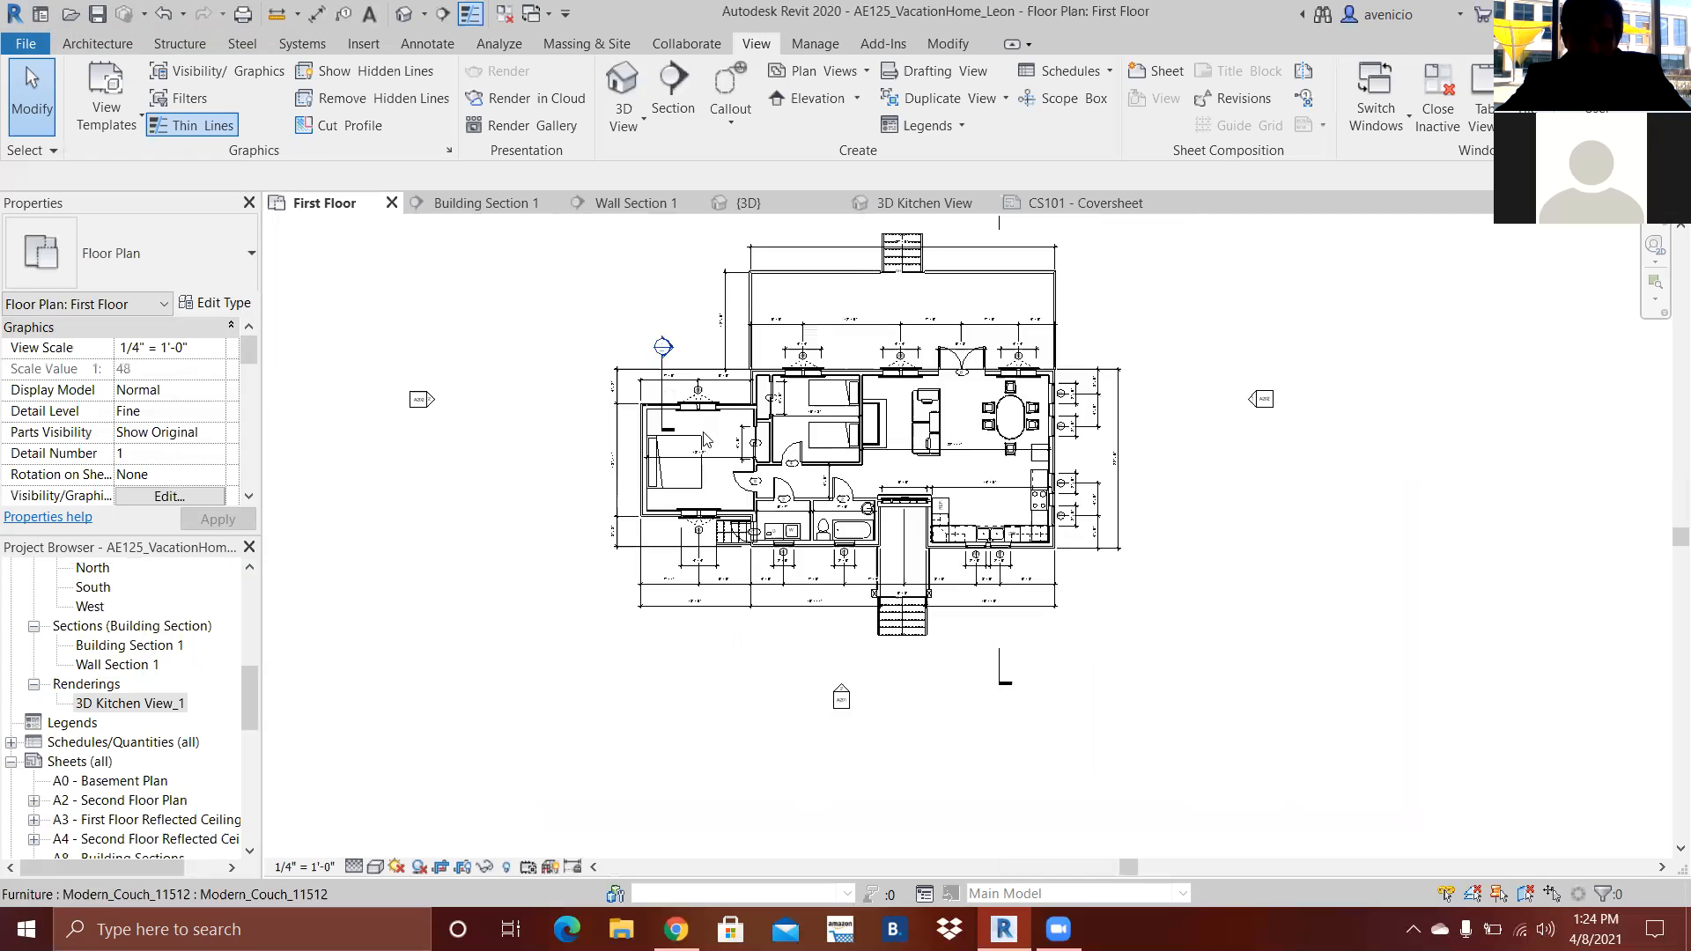
- Create a camera view from the First Floor plan, looking from southeast of the house toward the northwest beyond it
click(624, 121)
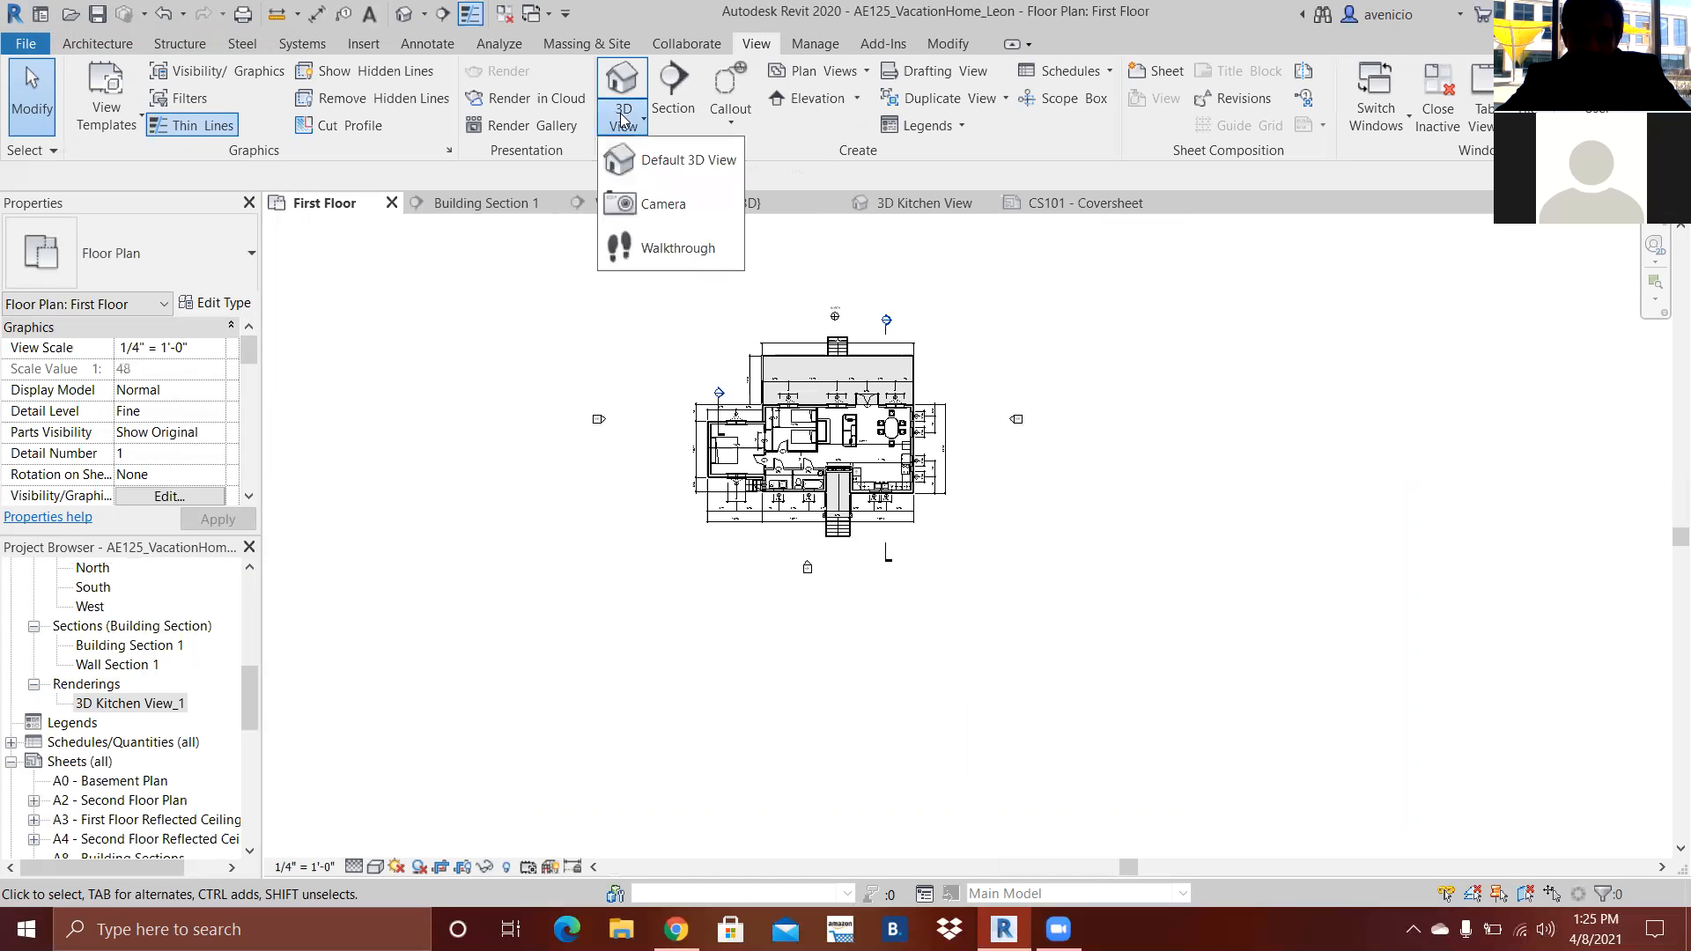
click(1001, 667)
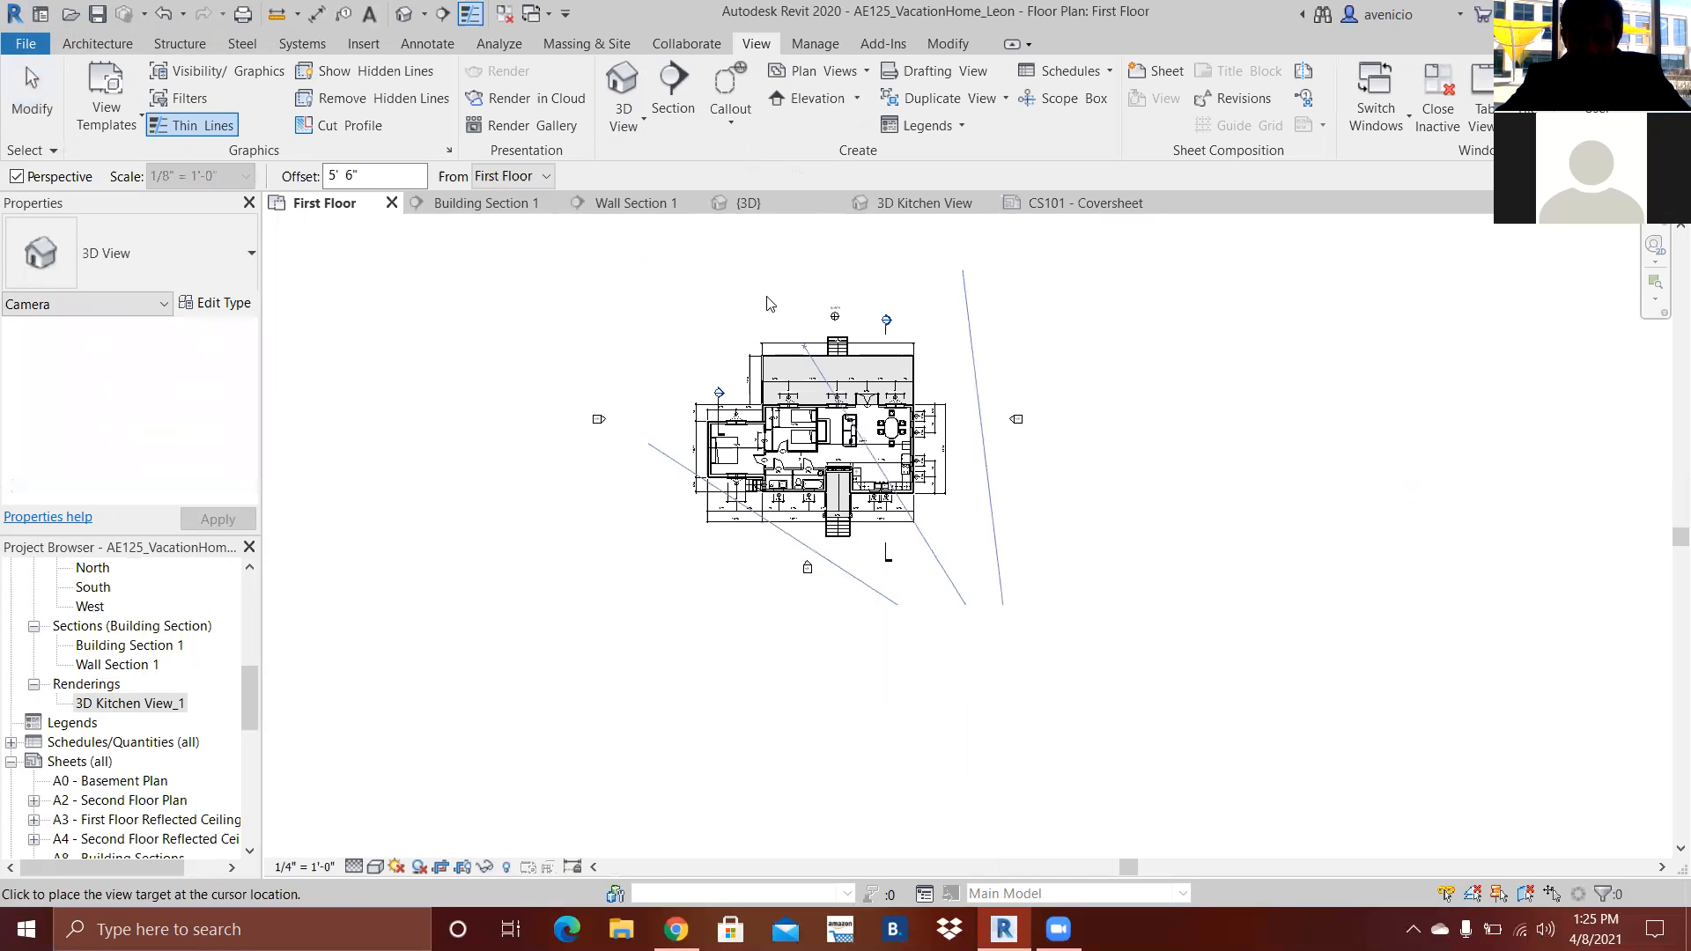
click(695, 234)
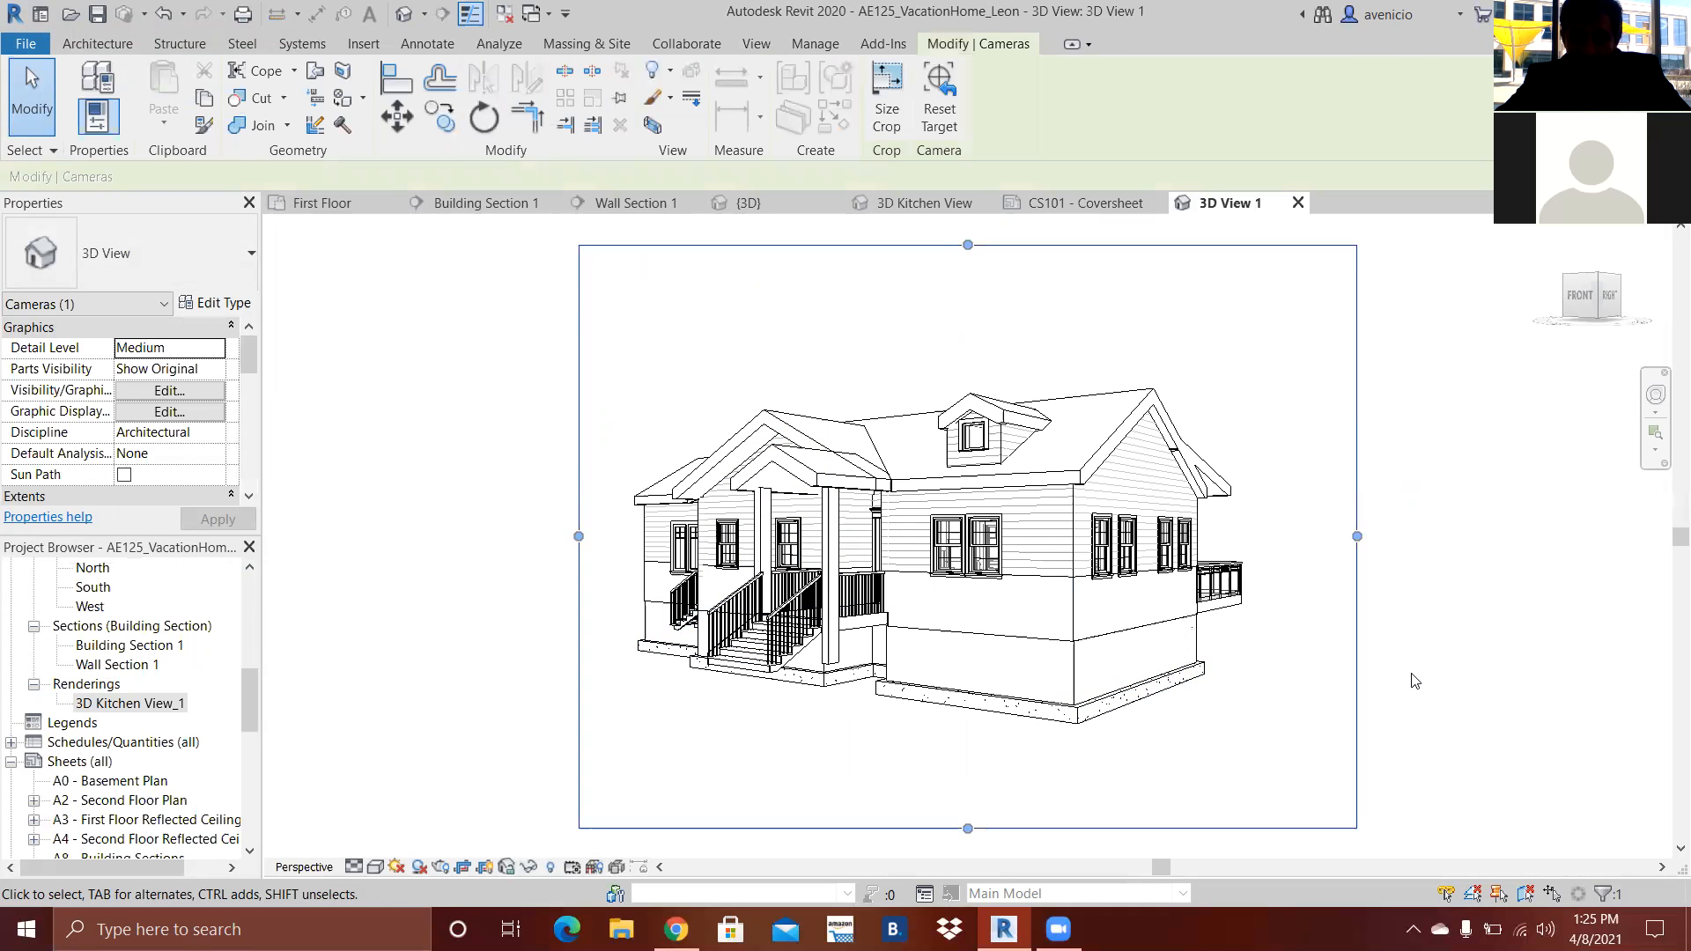
- Trim the lower edge of 3D View 1's crop region to just below the house and set the visual style to Consistent Colors
drag(968, 828, 962, 676)
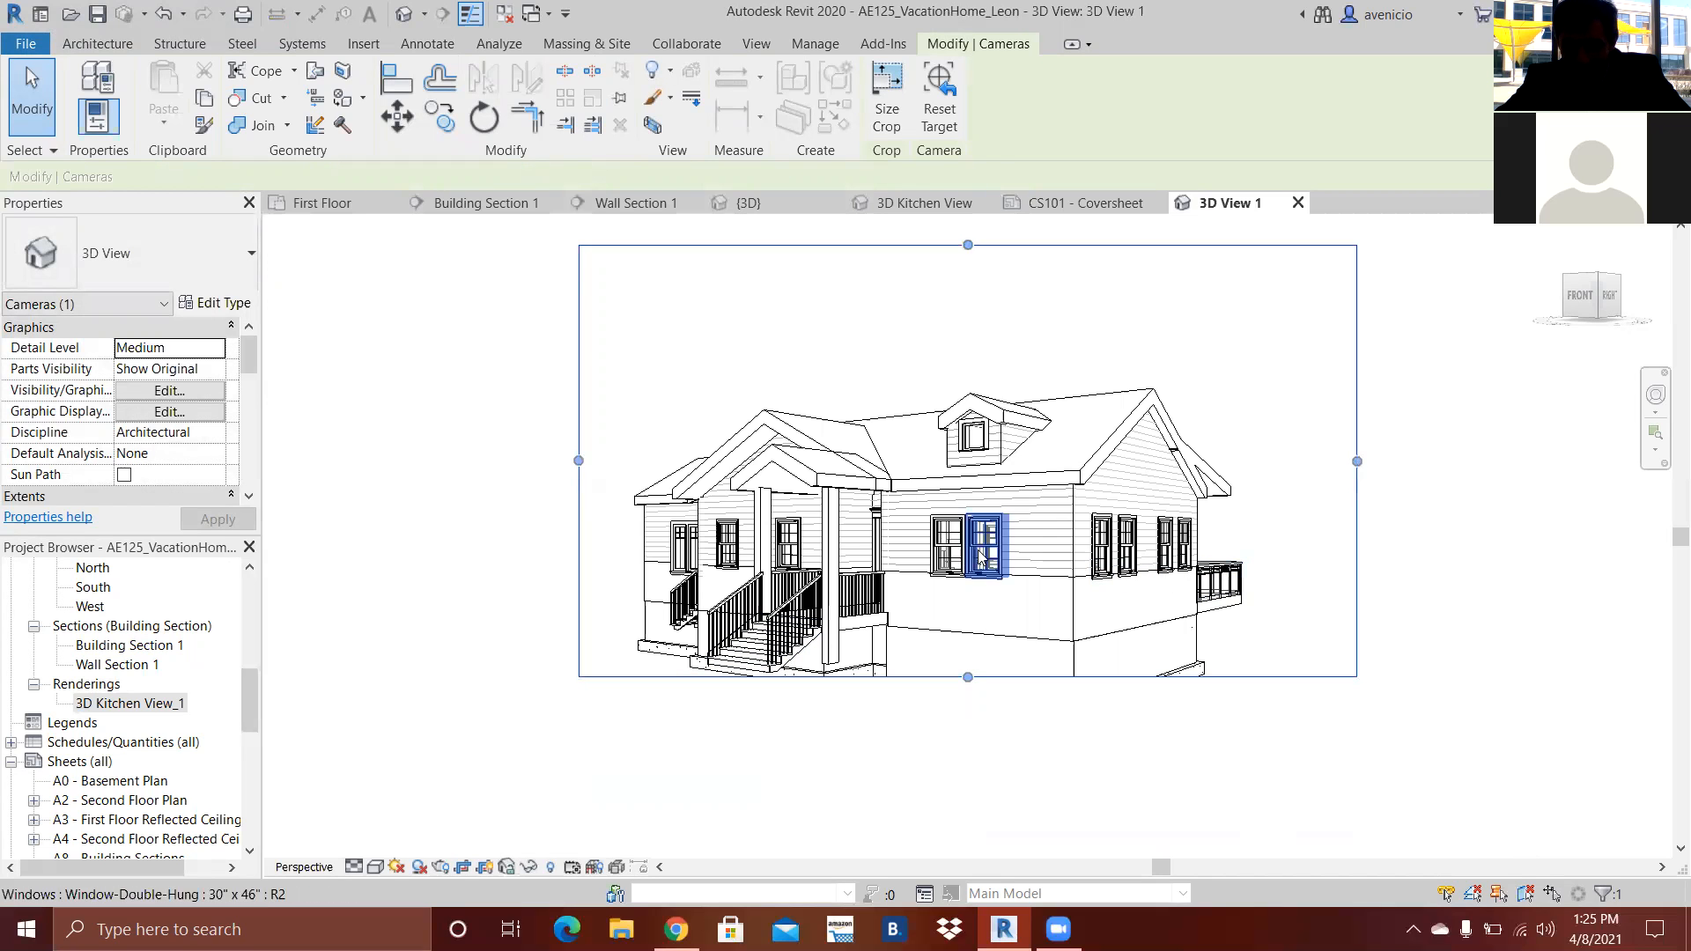
drag(965, 680, 960, 755)
click(1537, 734)
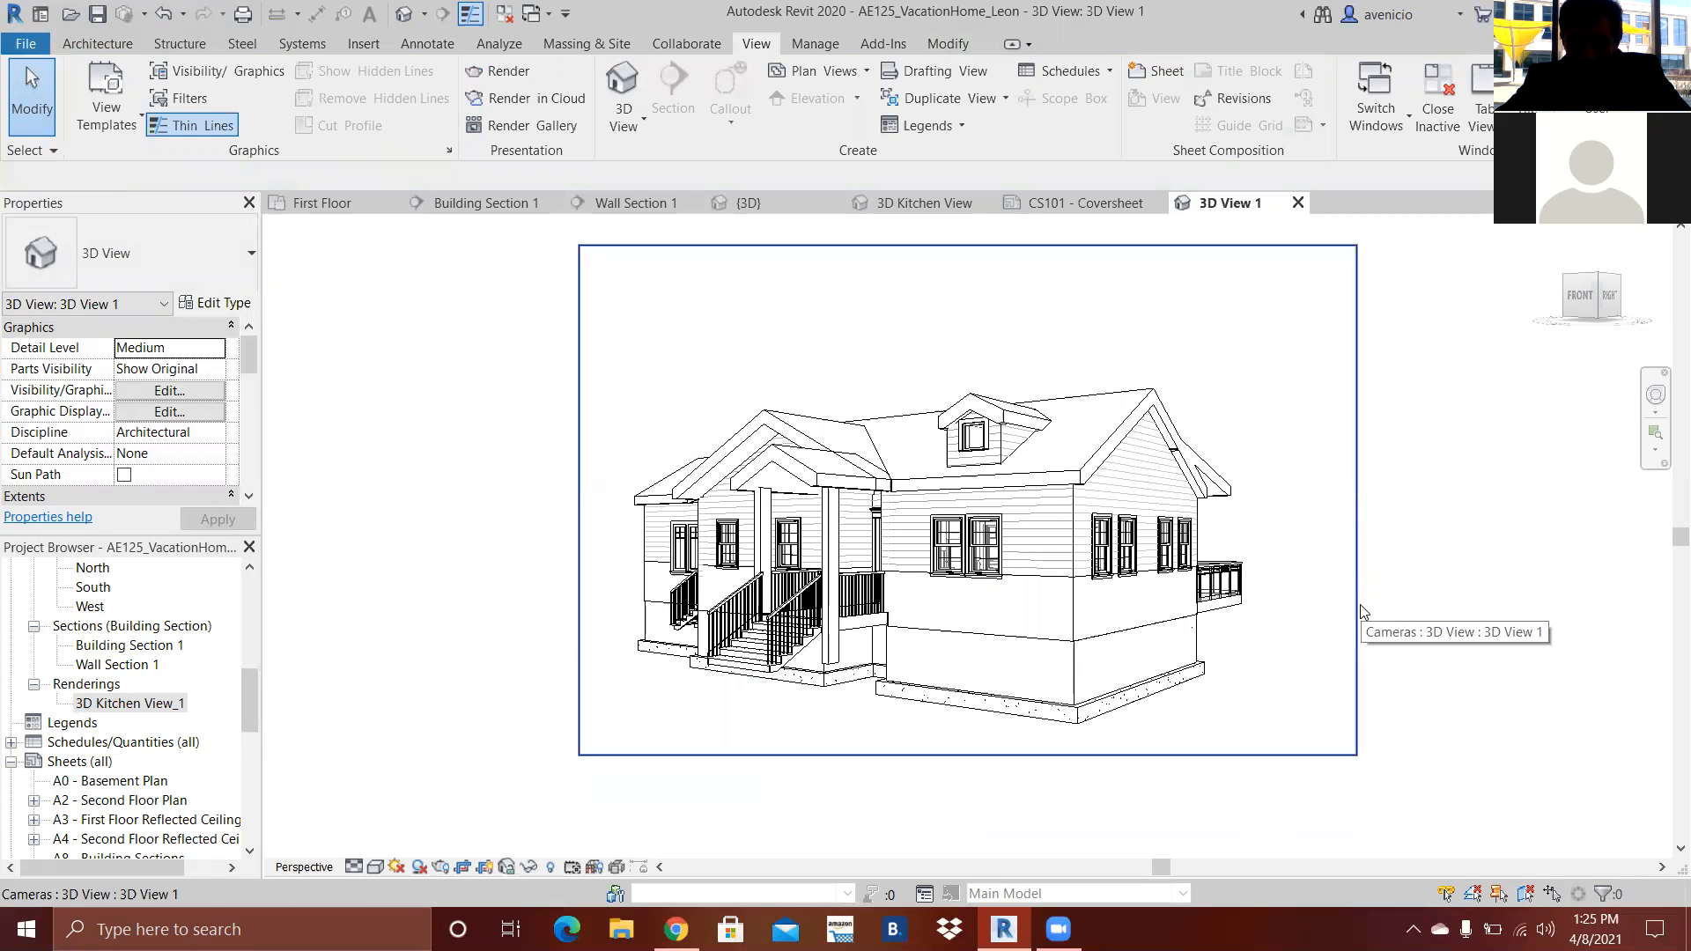
click(368, 870)
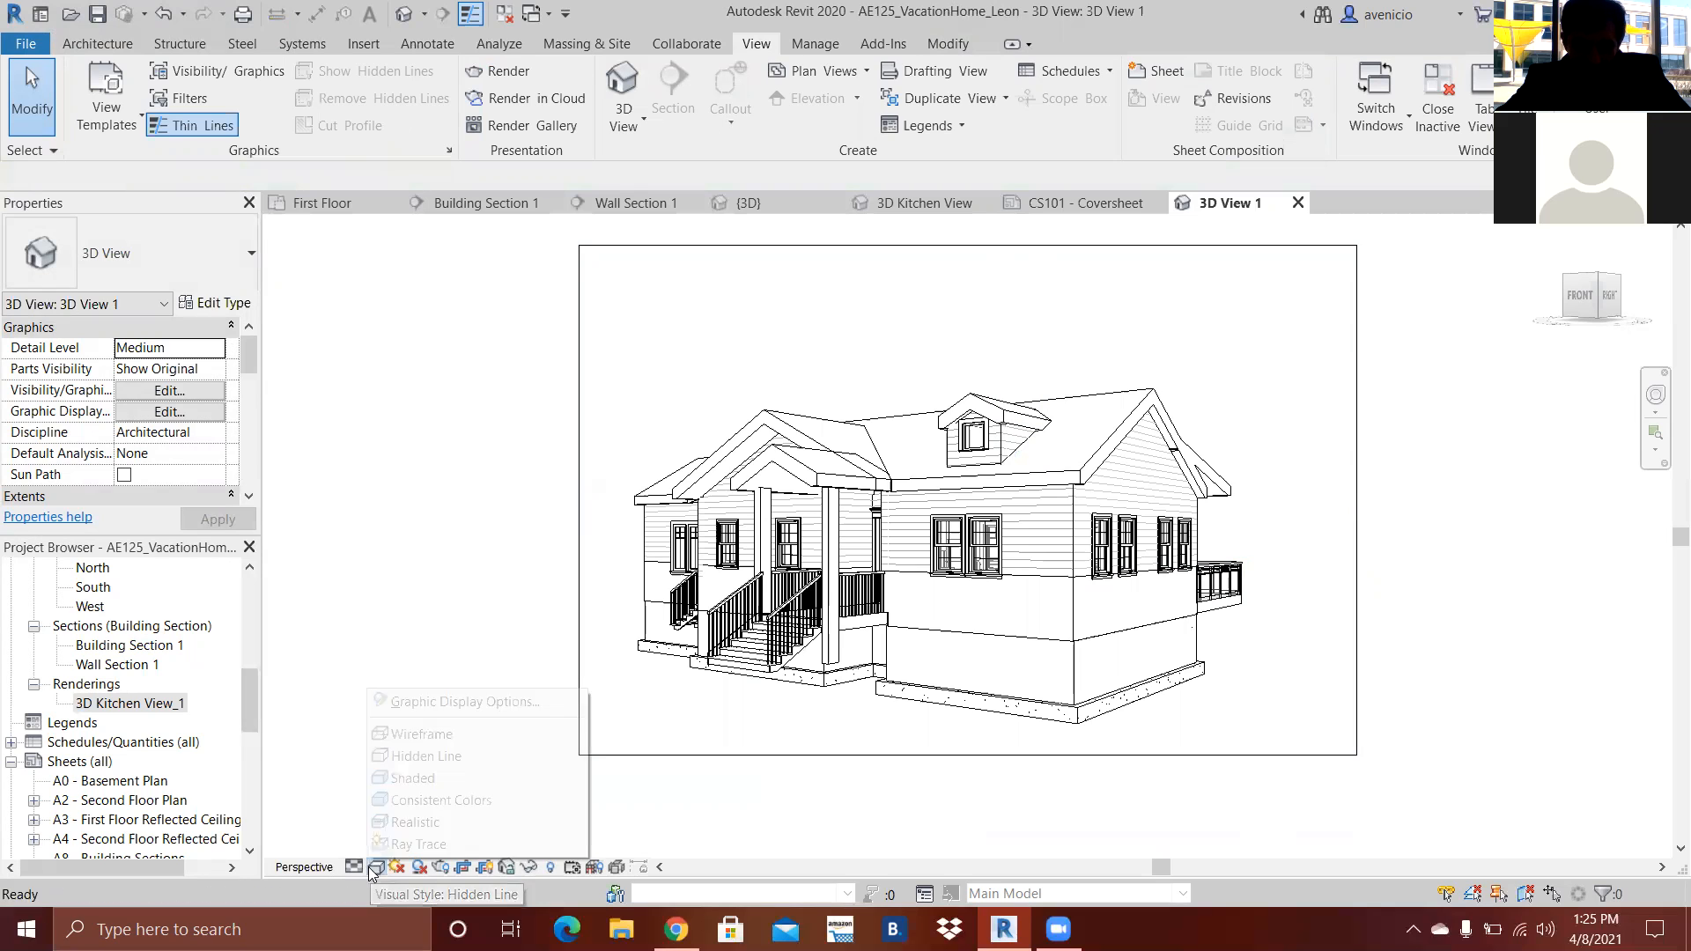
click(422, 804)
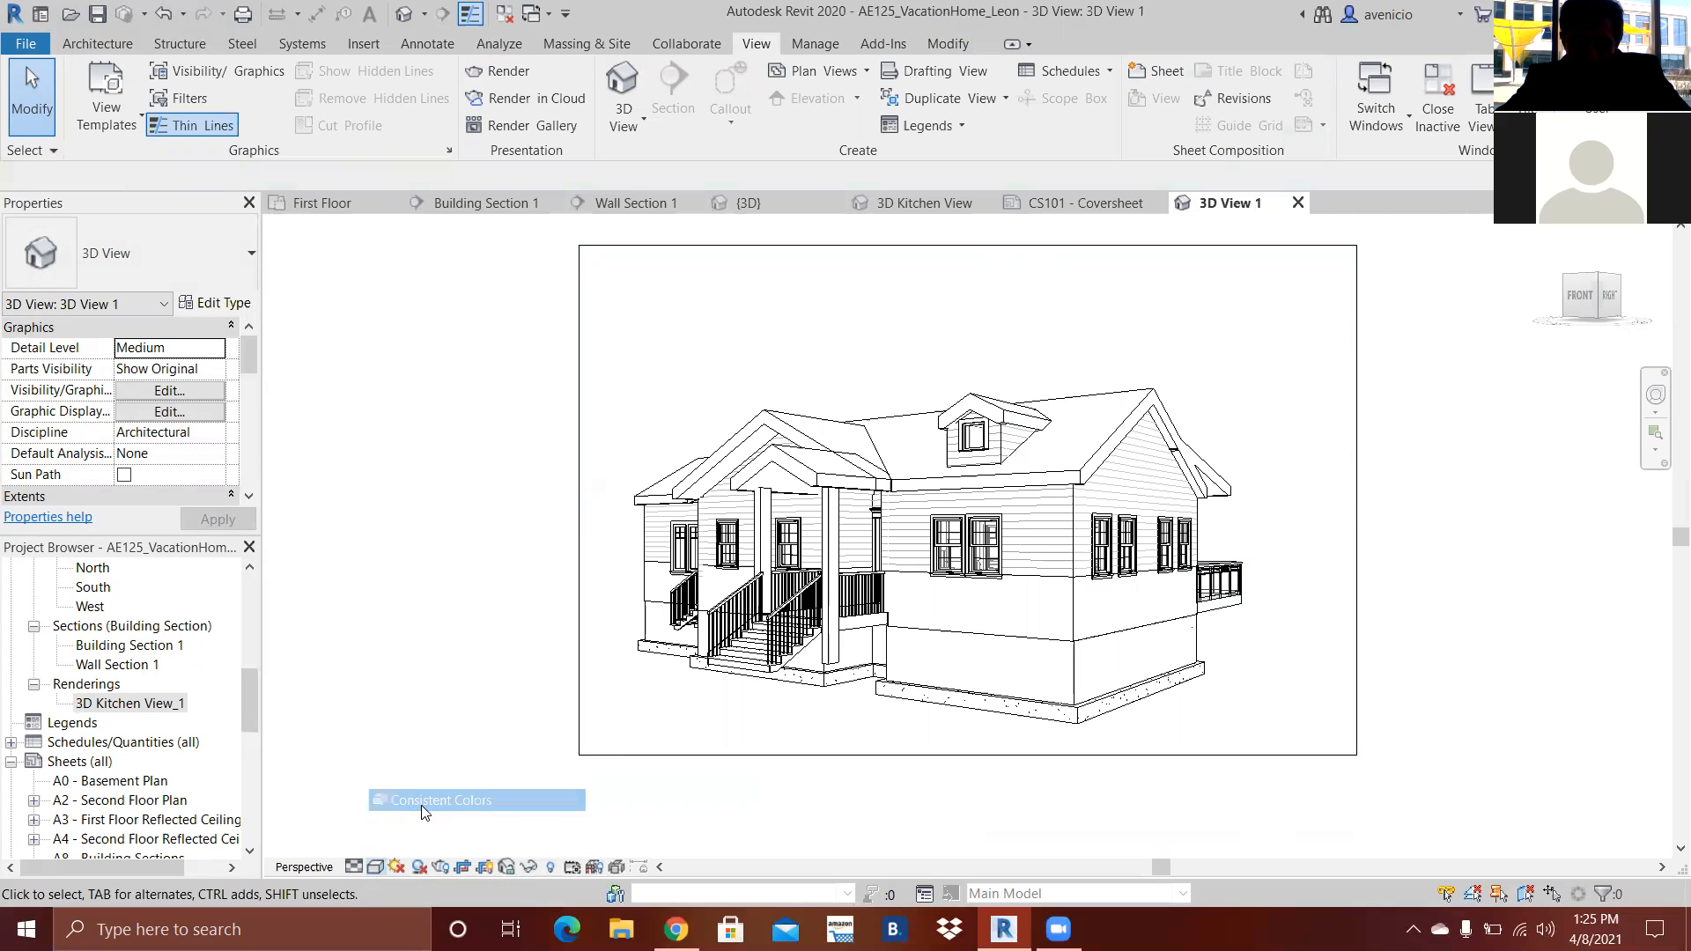
- Return to the 3D Kitchen View and examine its visual style options
click(929, 197)
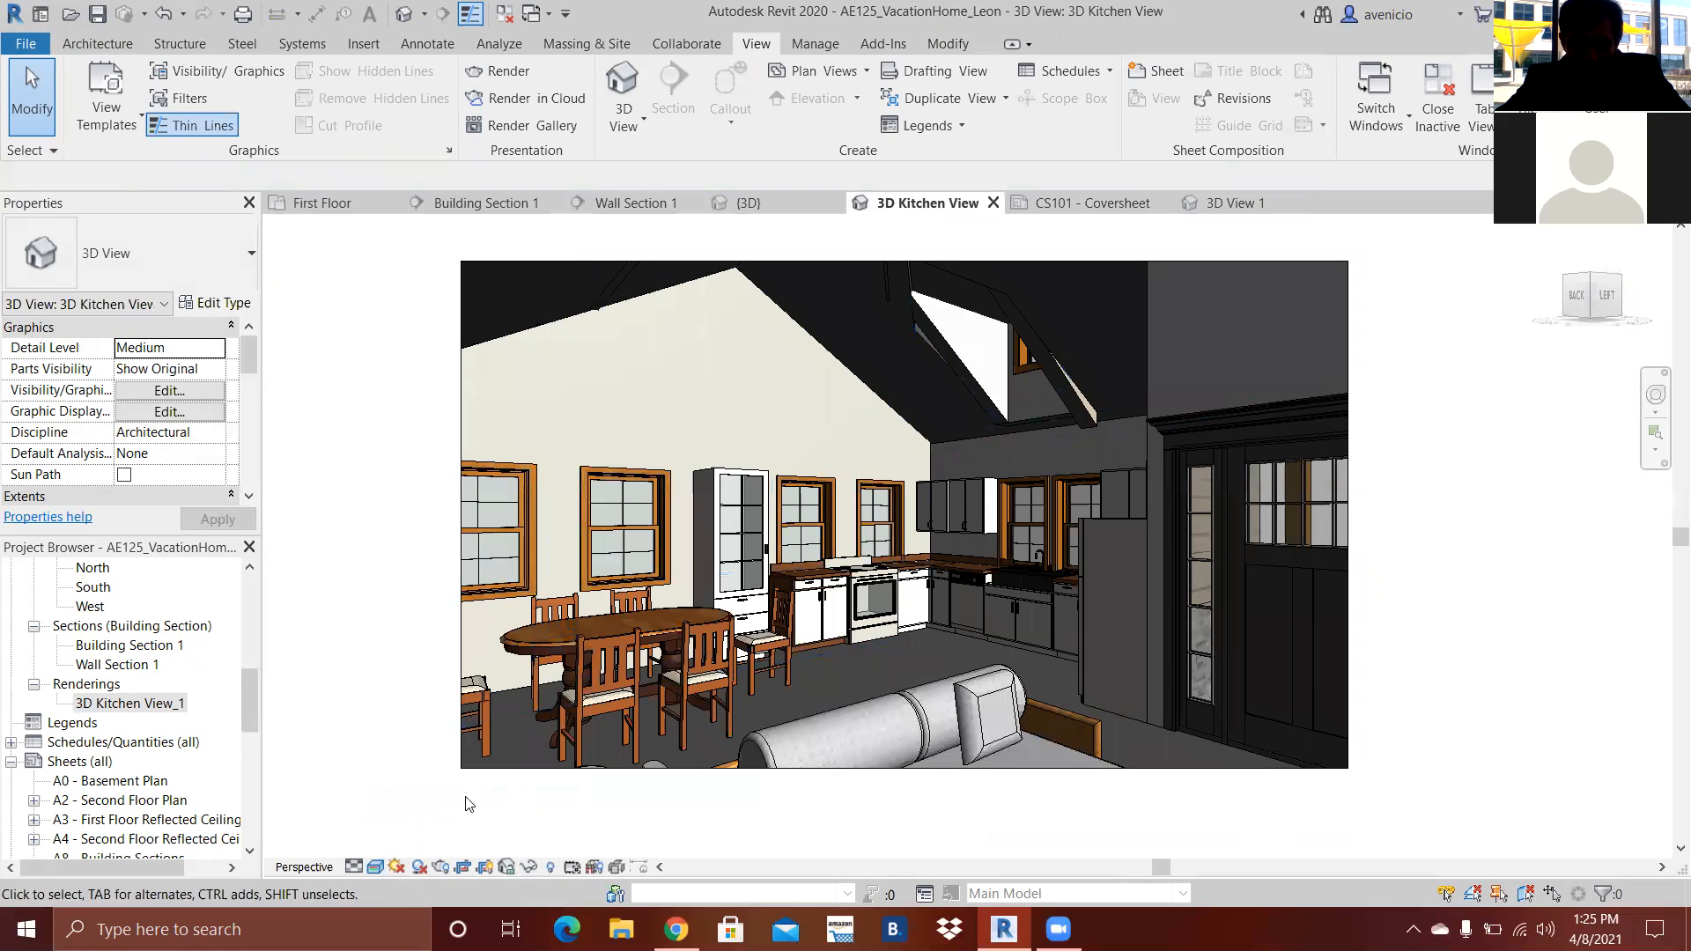
click(374, 869)
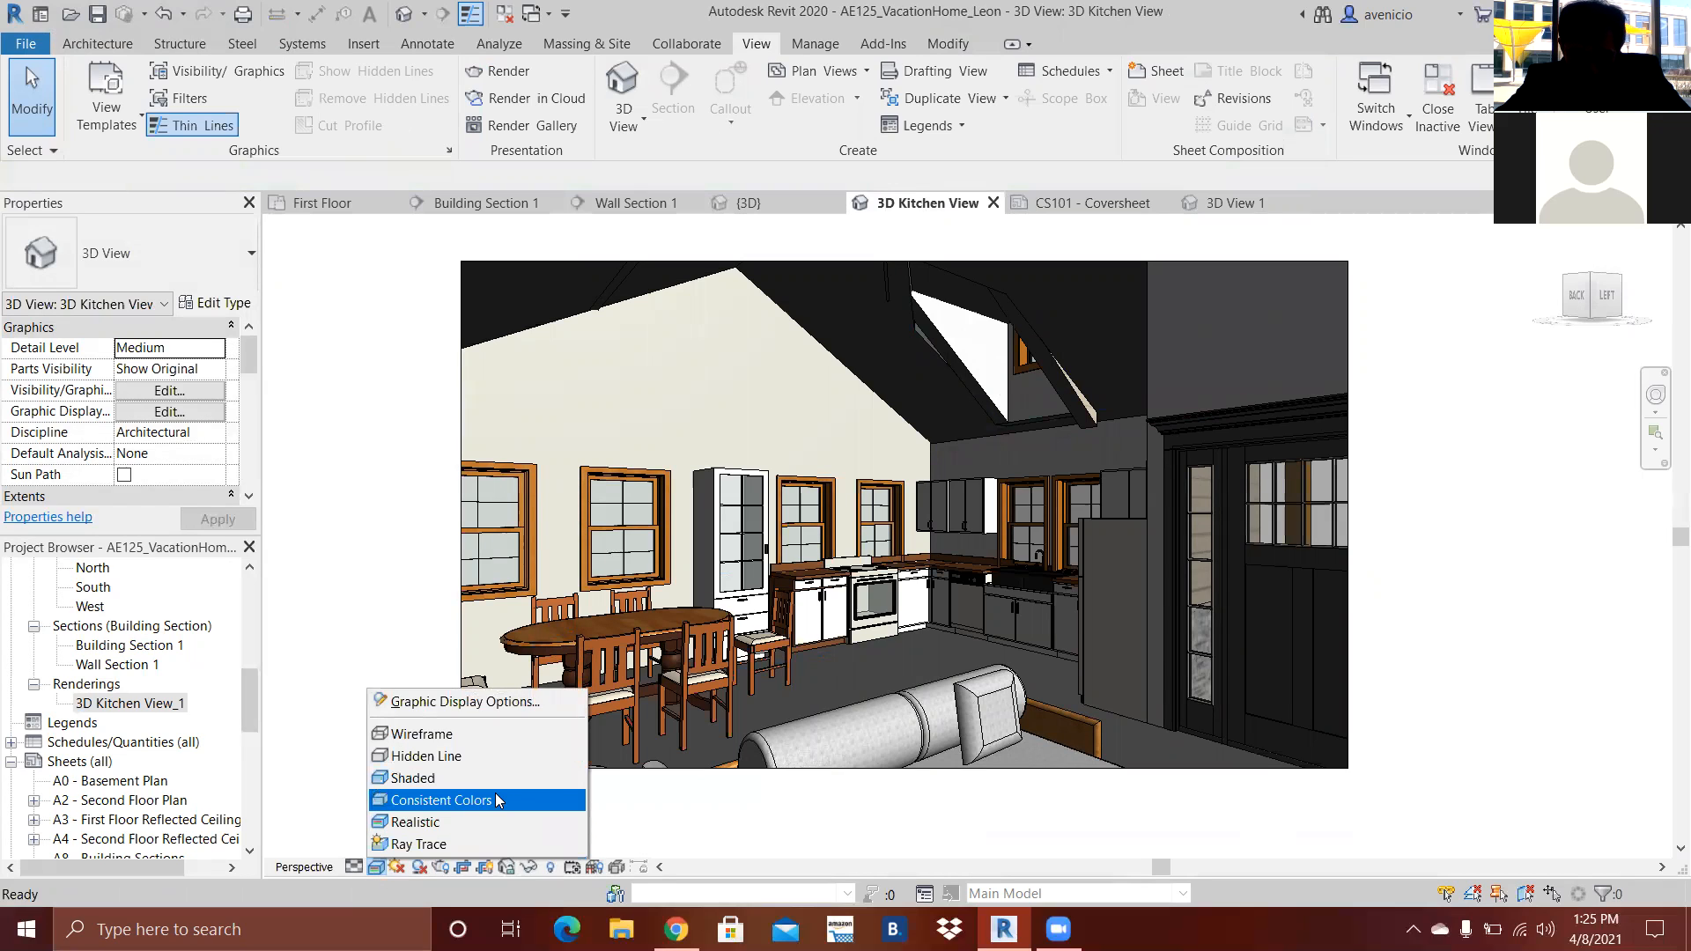
click(458, 821)
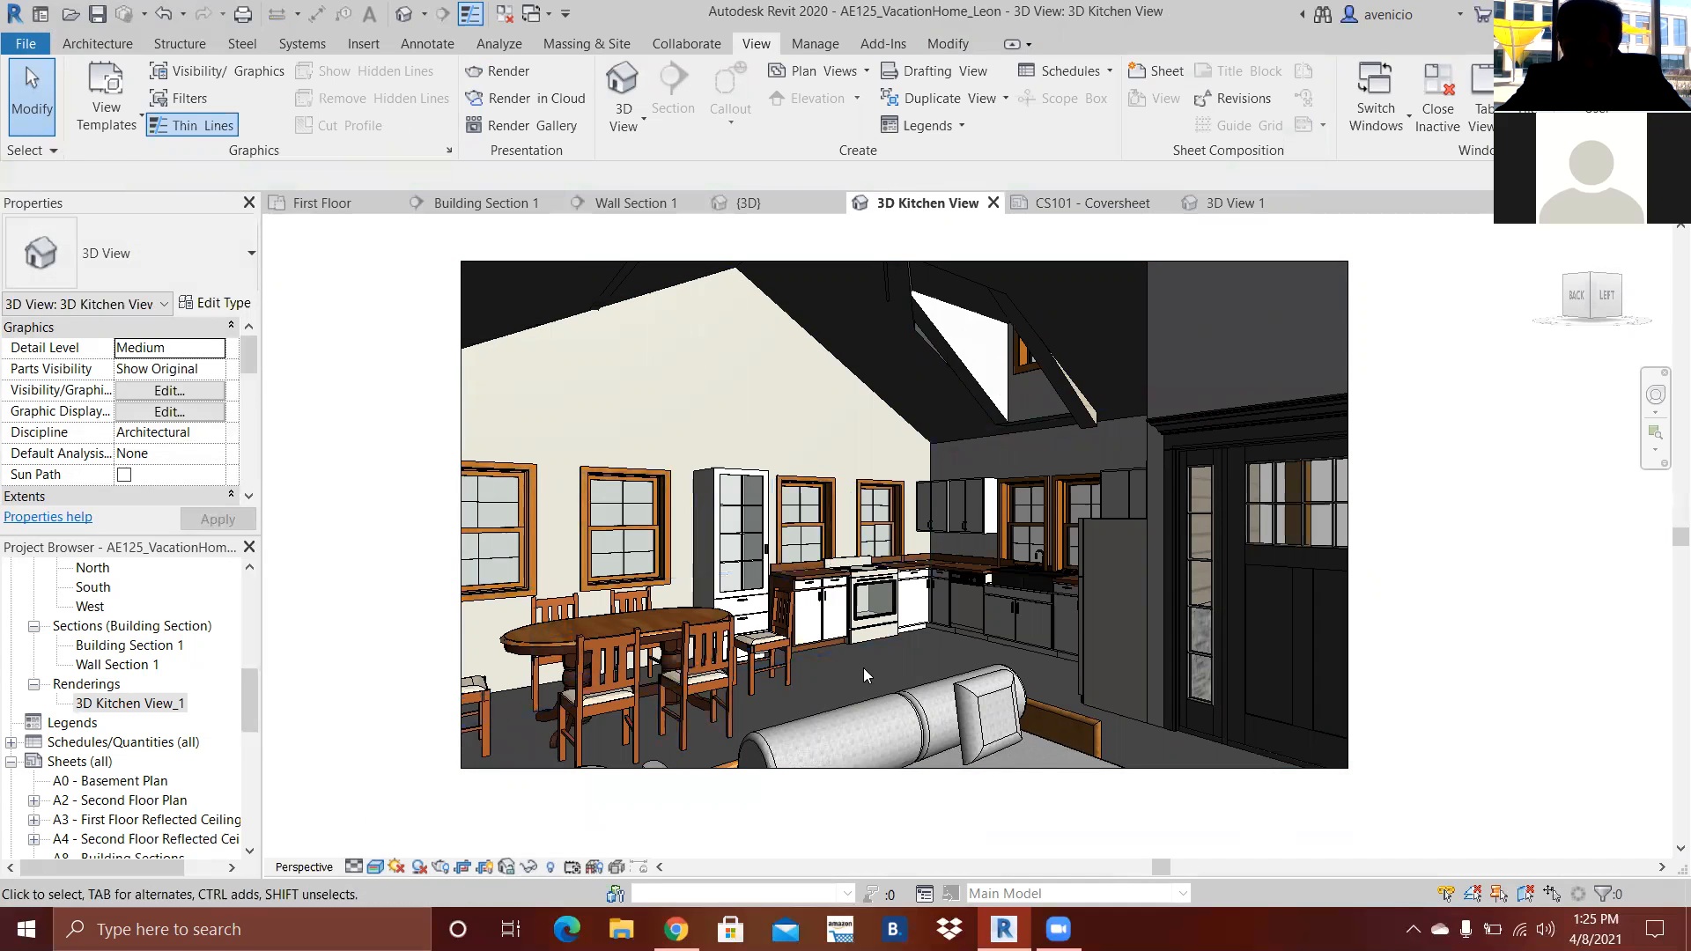
- Try to open the Dining_Table_11286 family for editing from the kitchen view
click(656, 640)
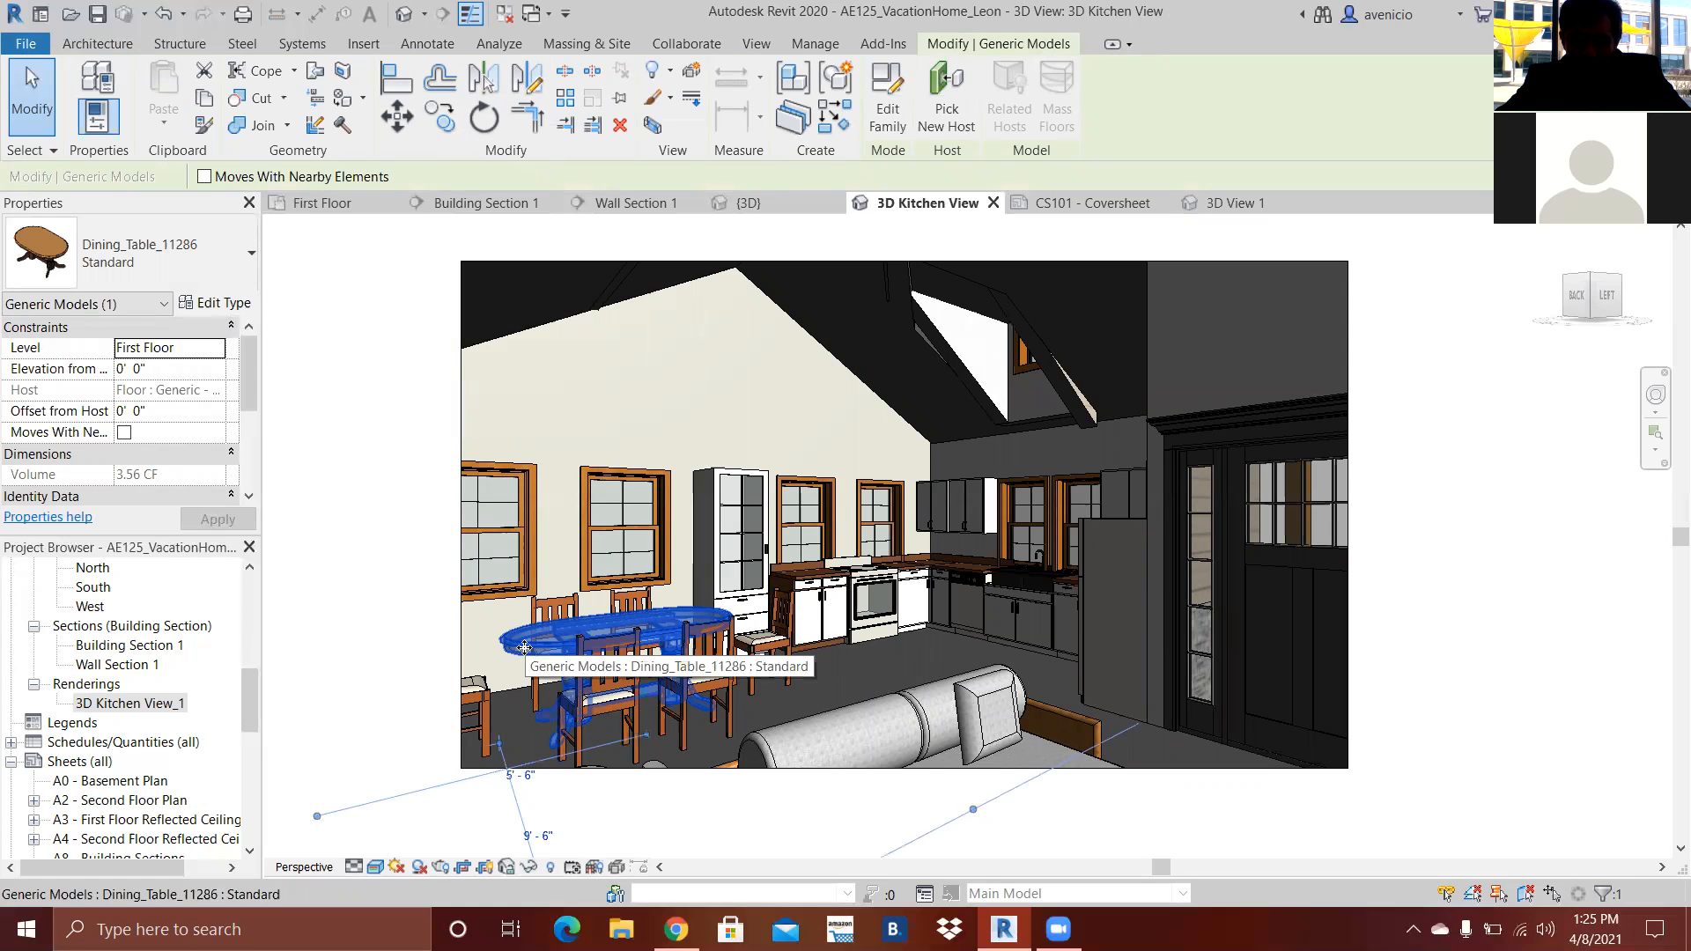
double_click(522, 653)
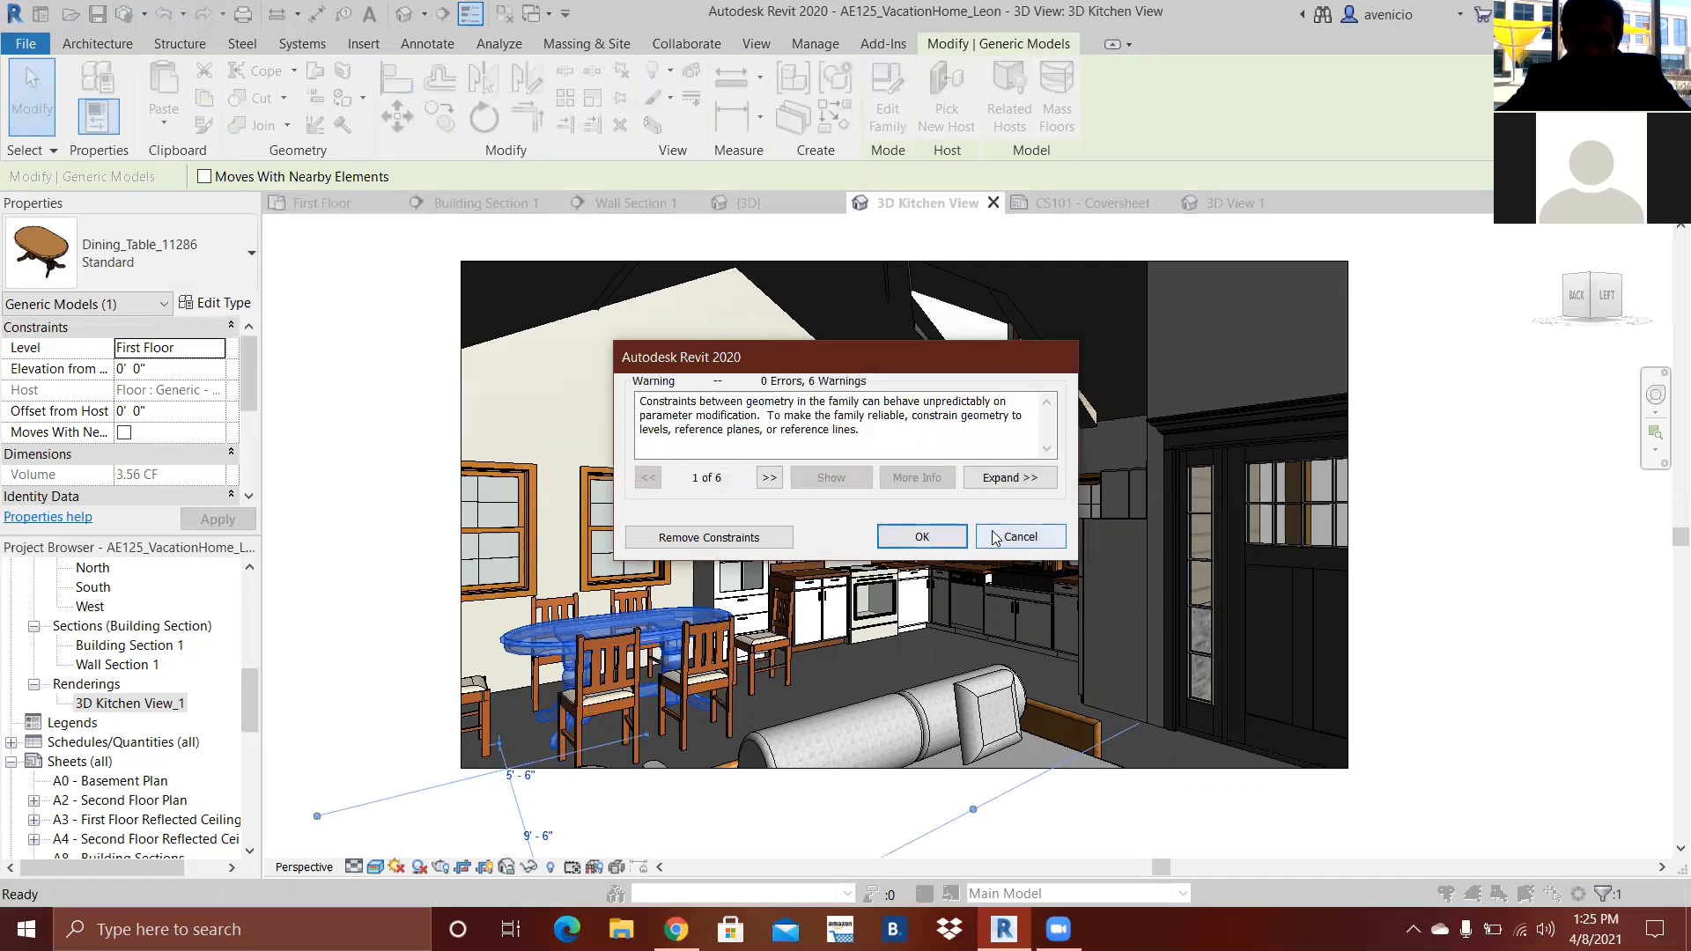
click(1022, 537)
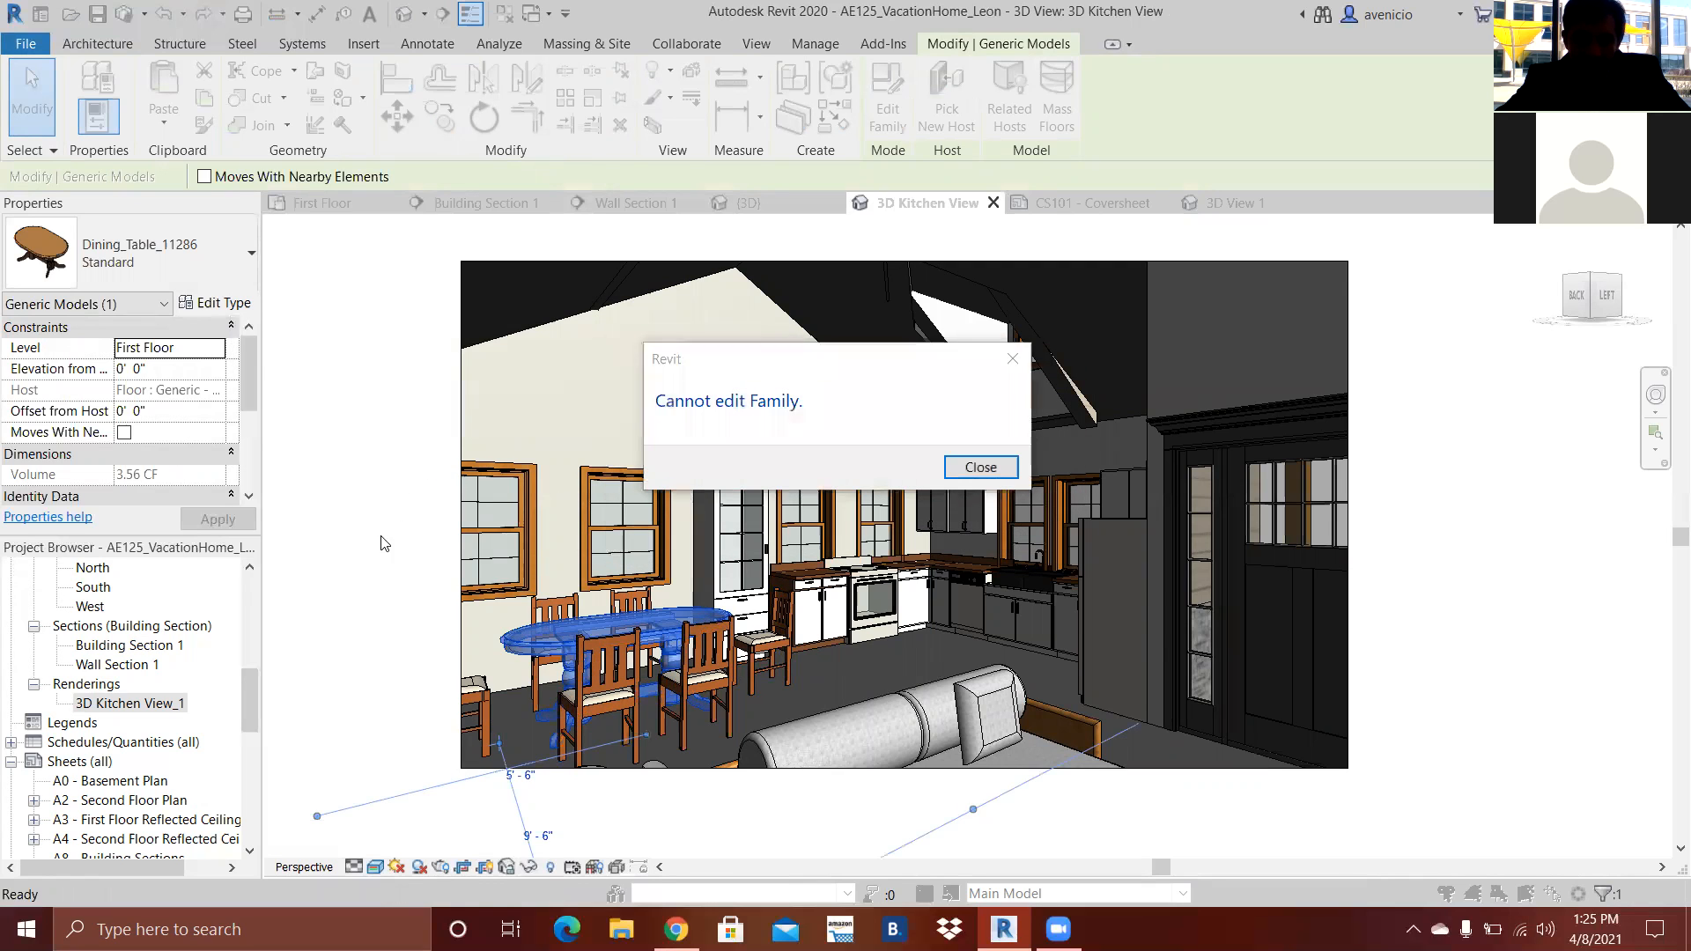
click(979, 468)
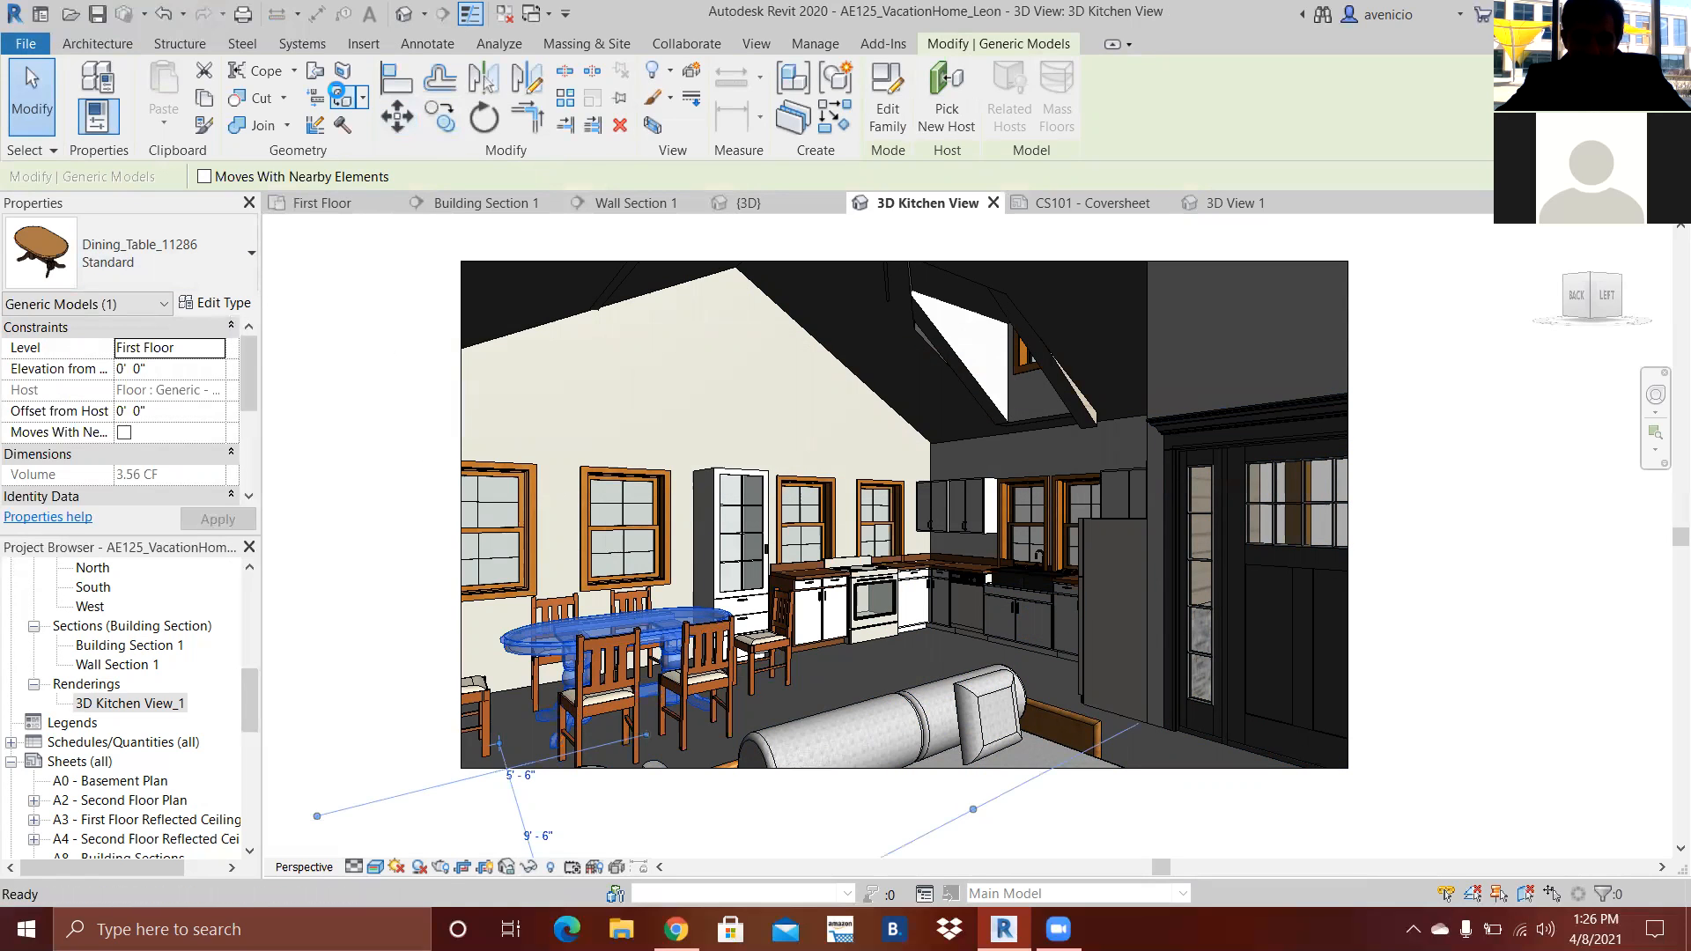
- Browse the project materials available to the Paint tool, from 1 black through the glass materials, and close the Material Browser
click(341, 95)
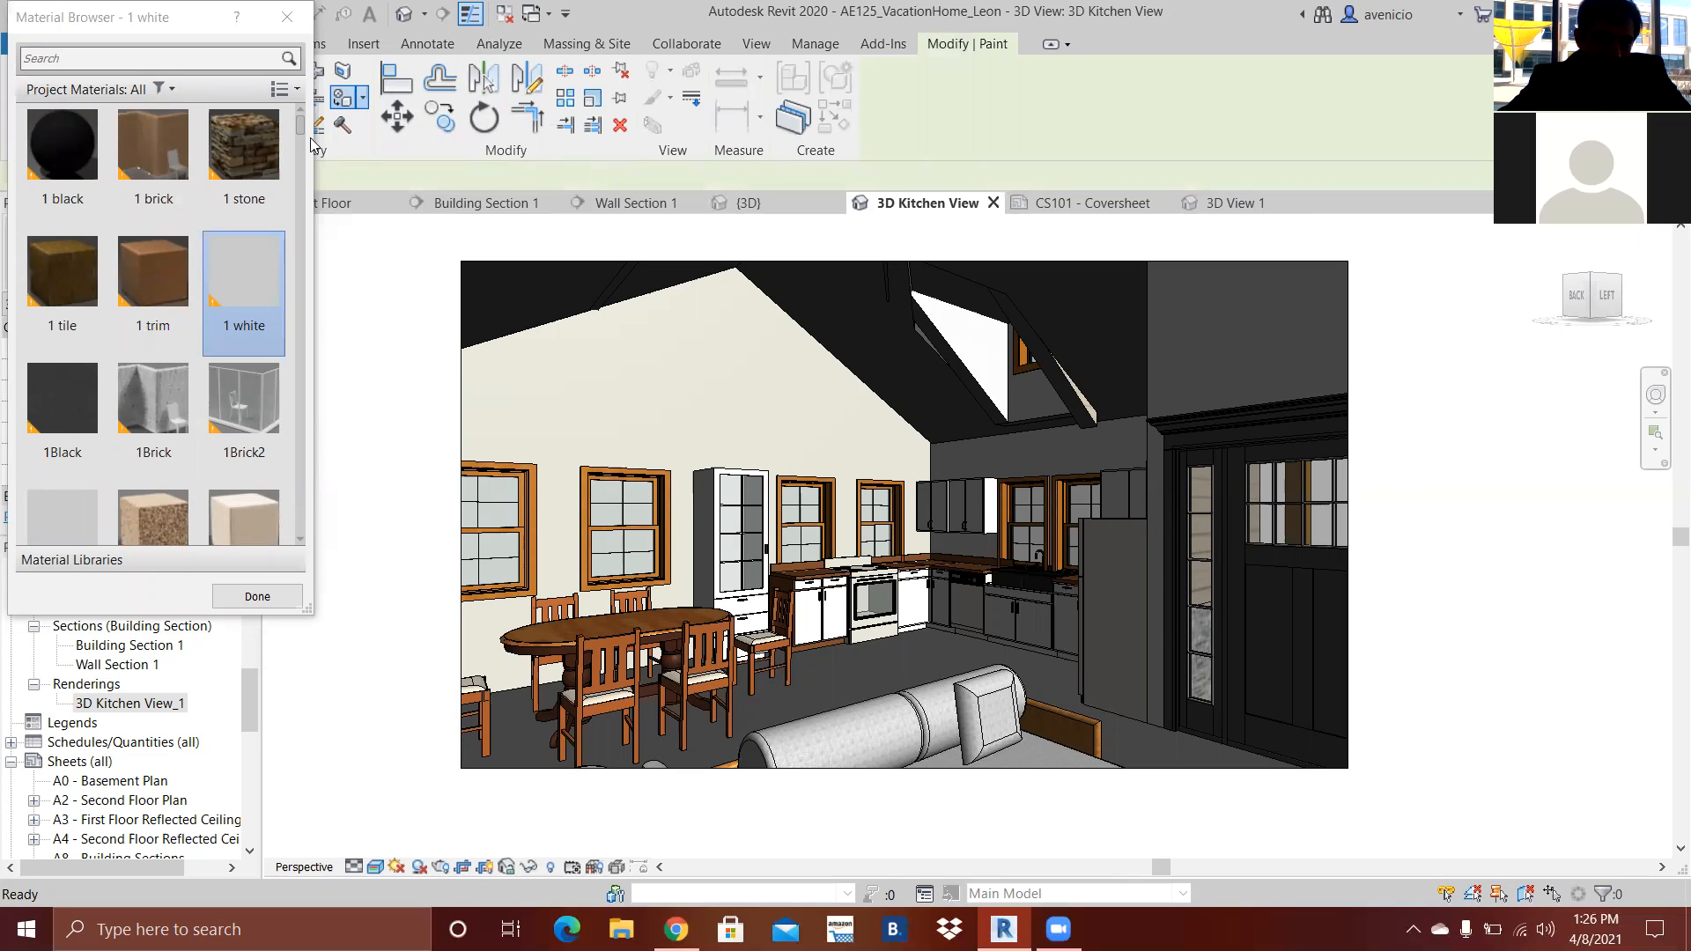
drag(300, 124, 298, 188)
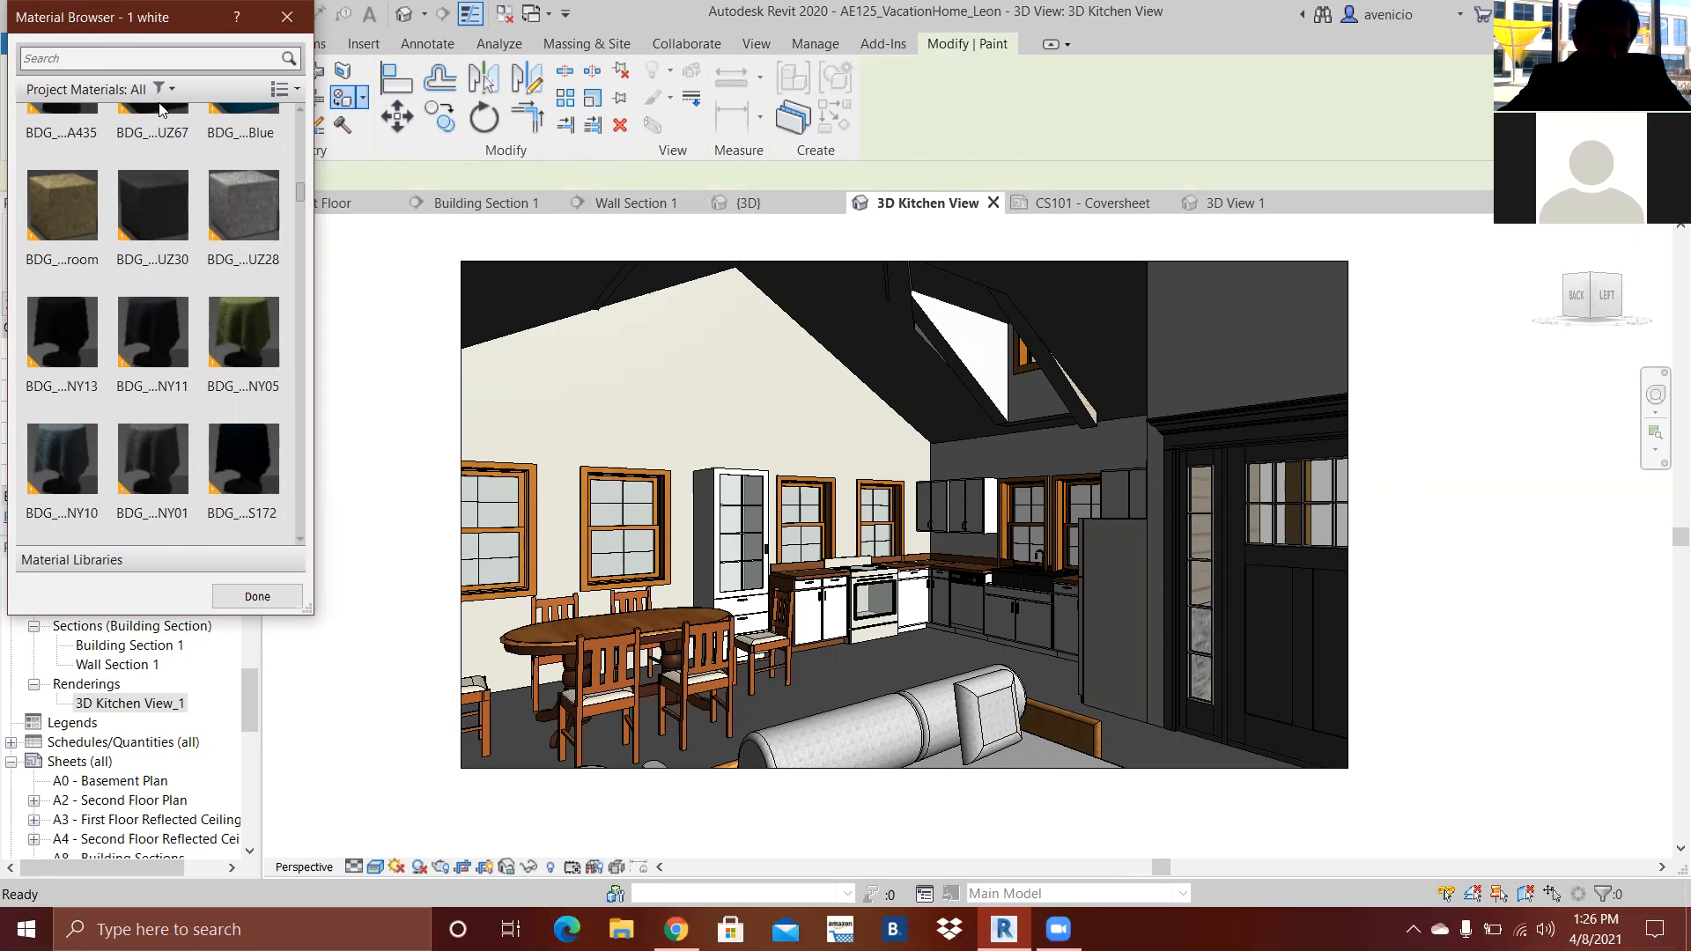
click(614, 465)
scroll(302, 208, down, 3)
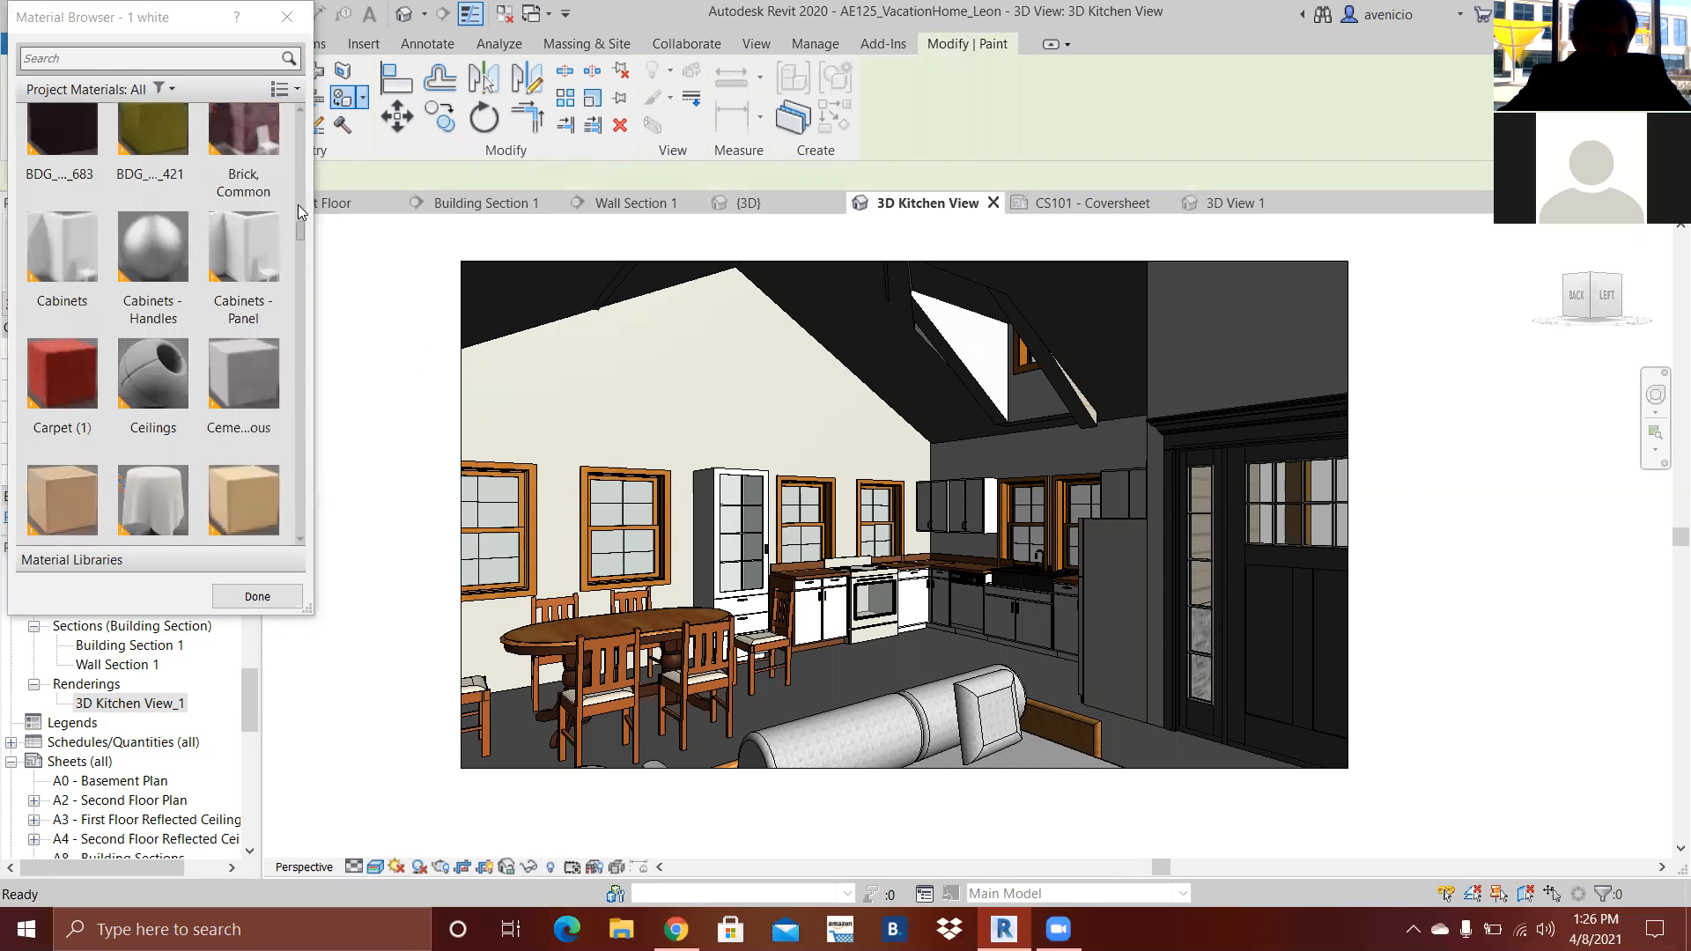
scroll(299, 238, down, 1)
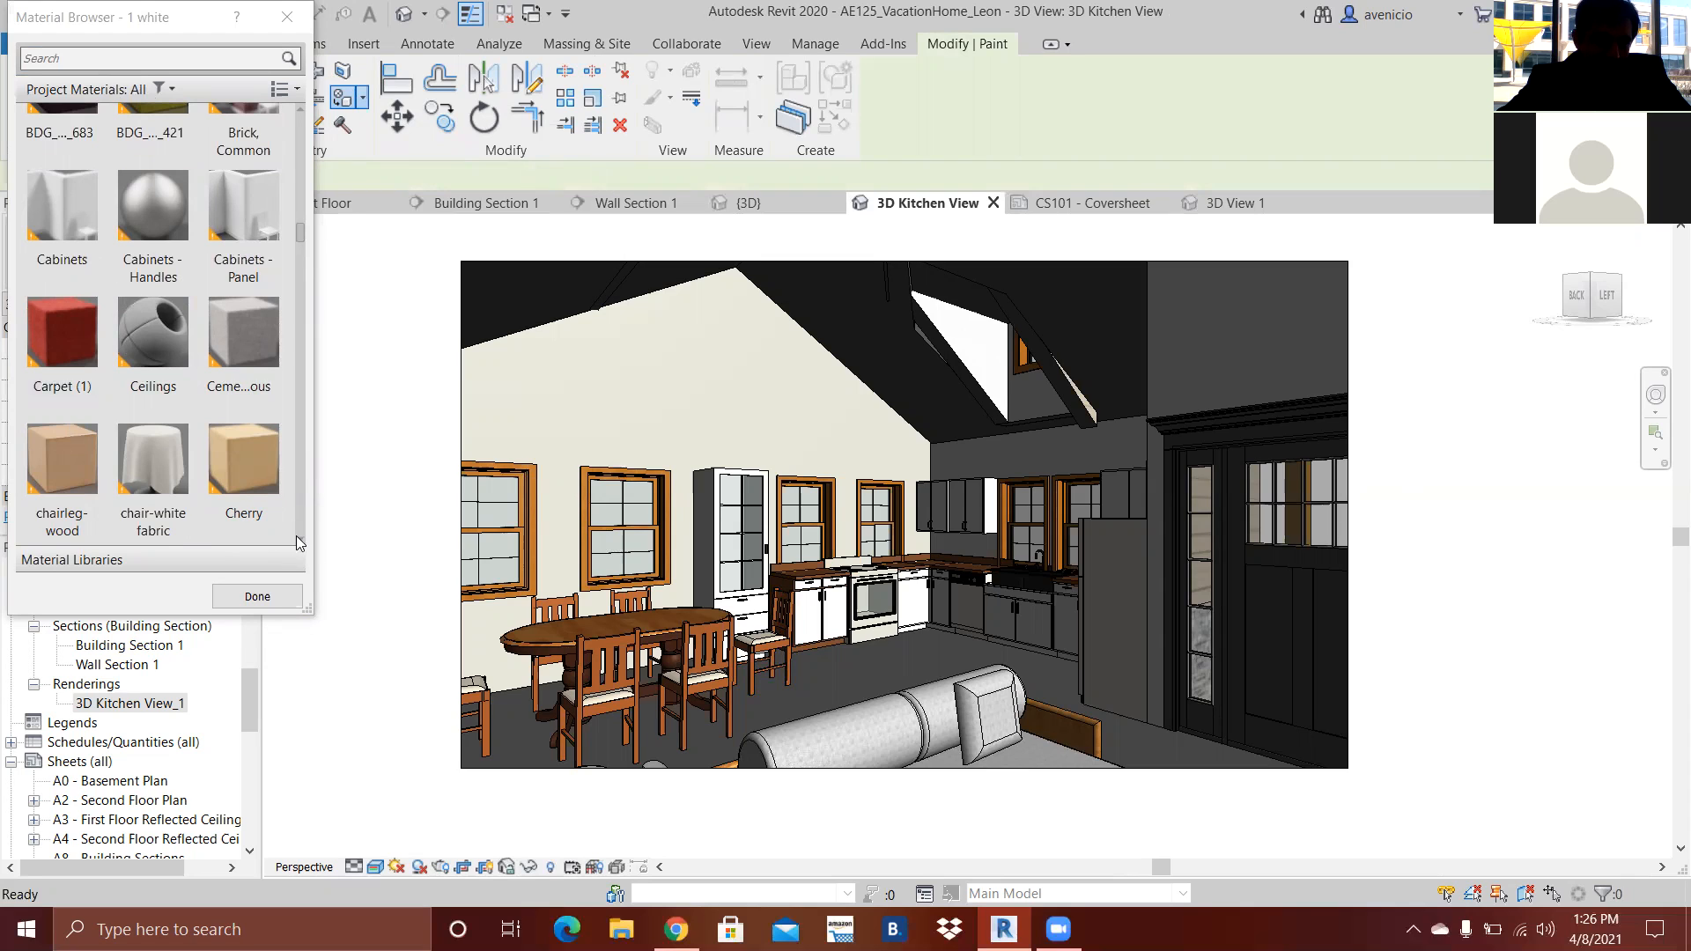
scroll(296, 538, down, 1)
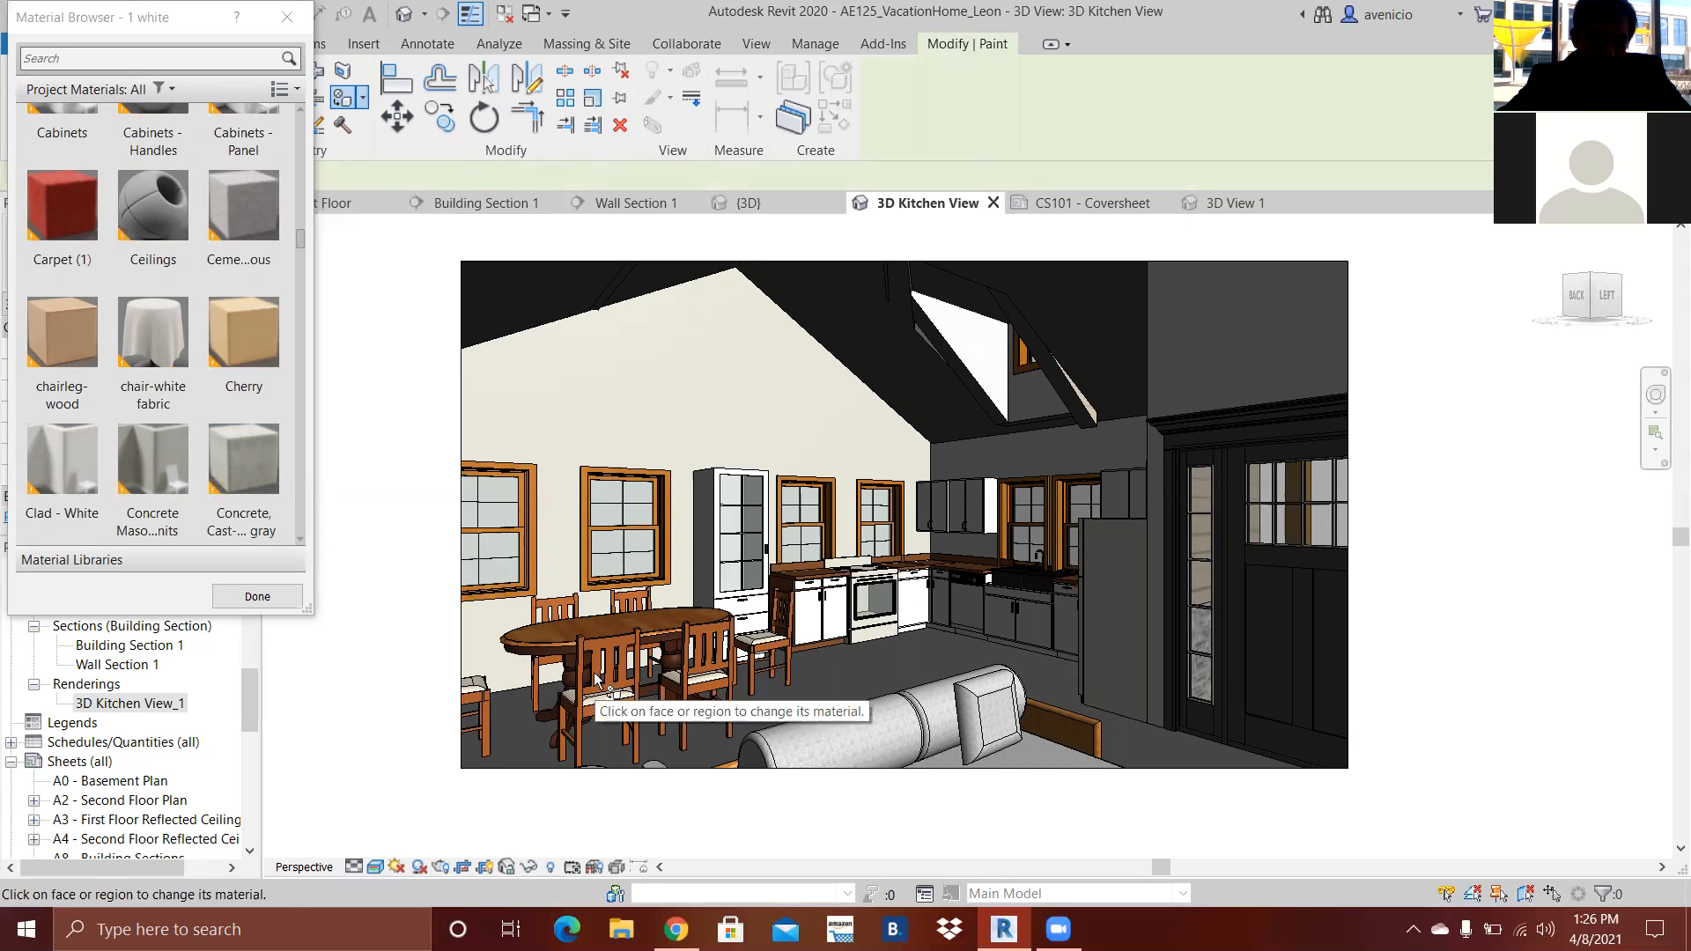
click(296, 538)
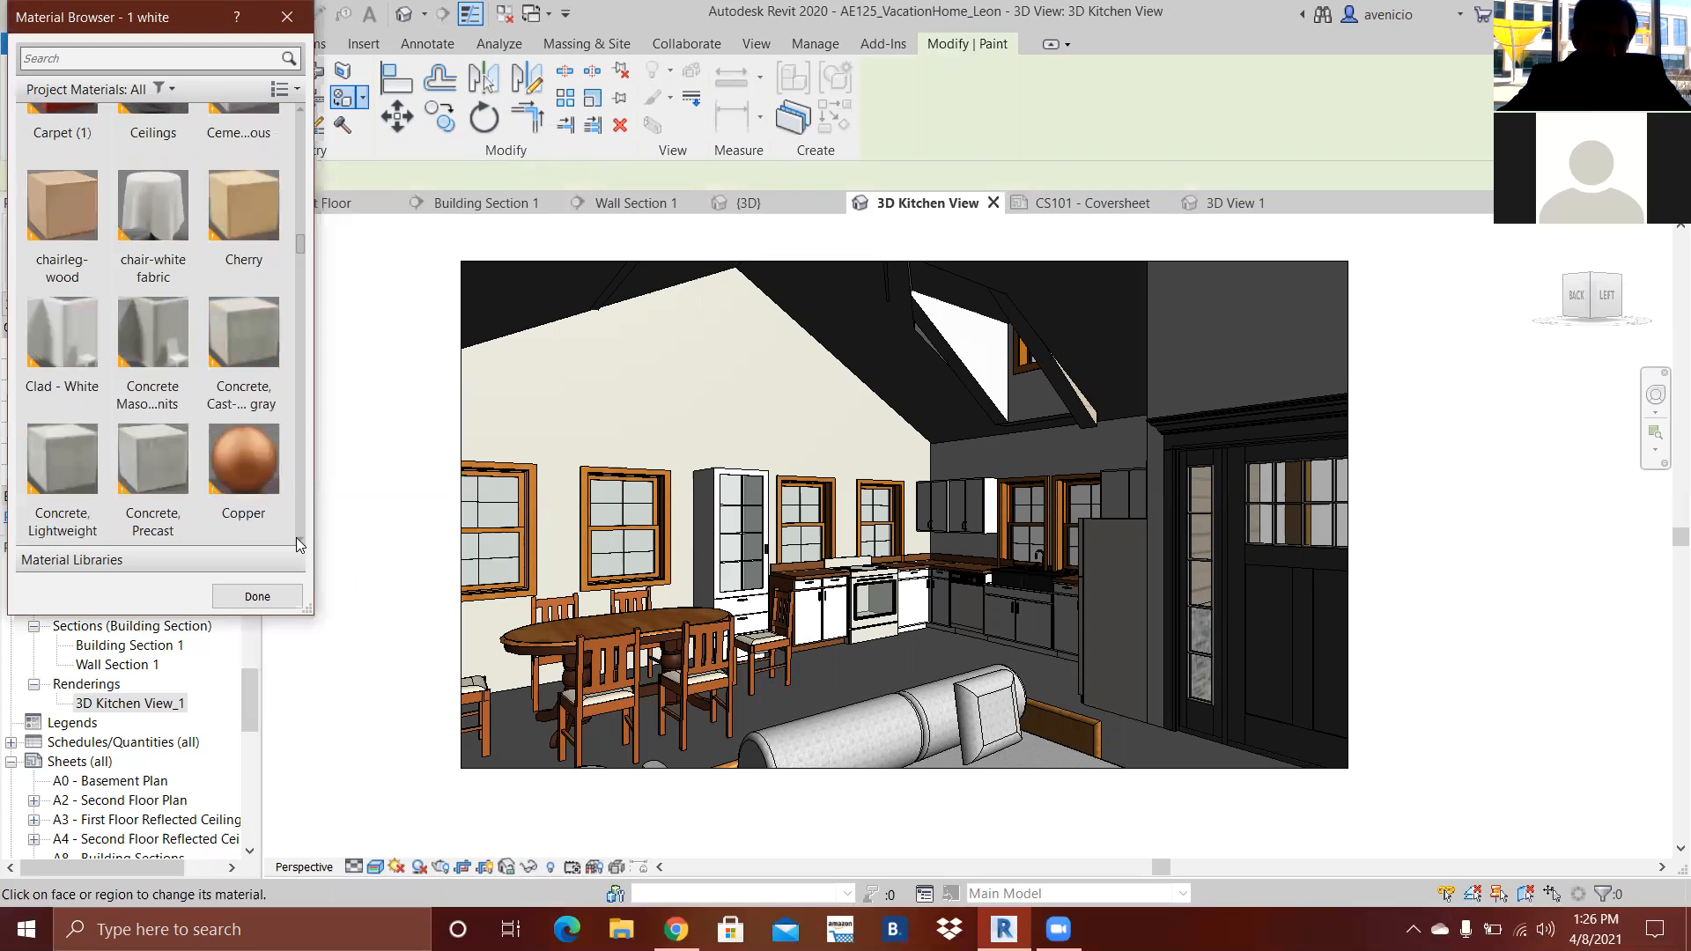
scroll(296, 537, down, 1)
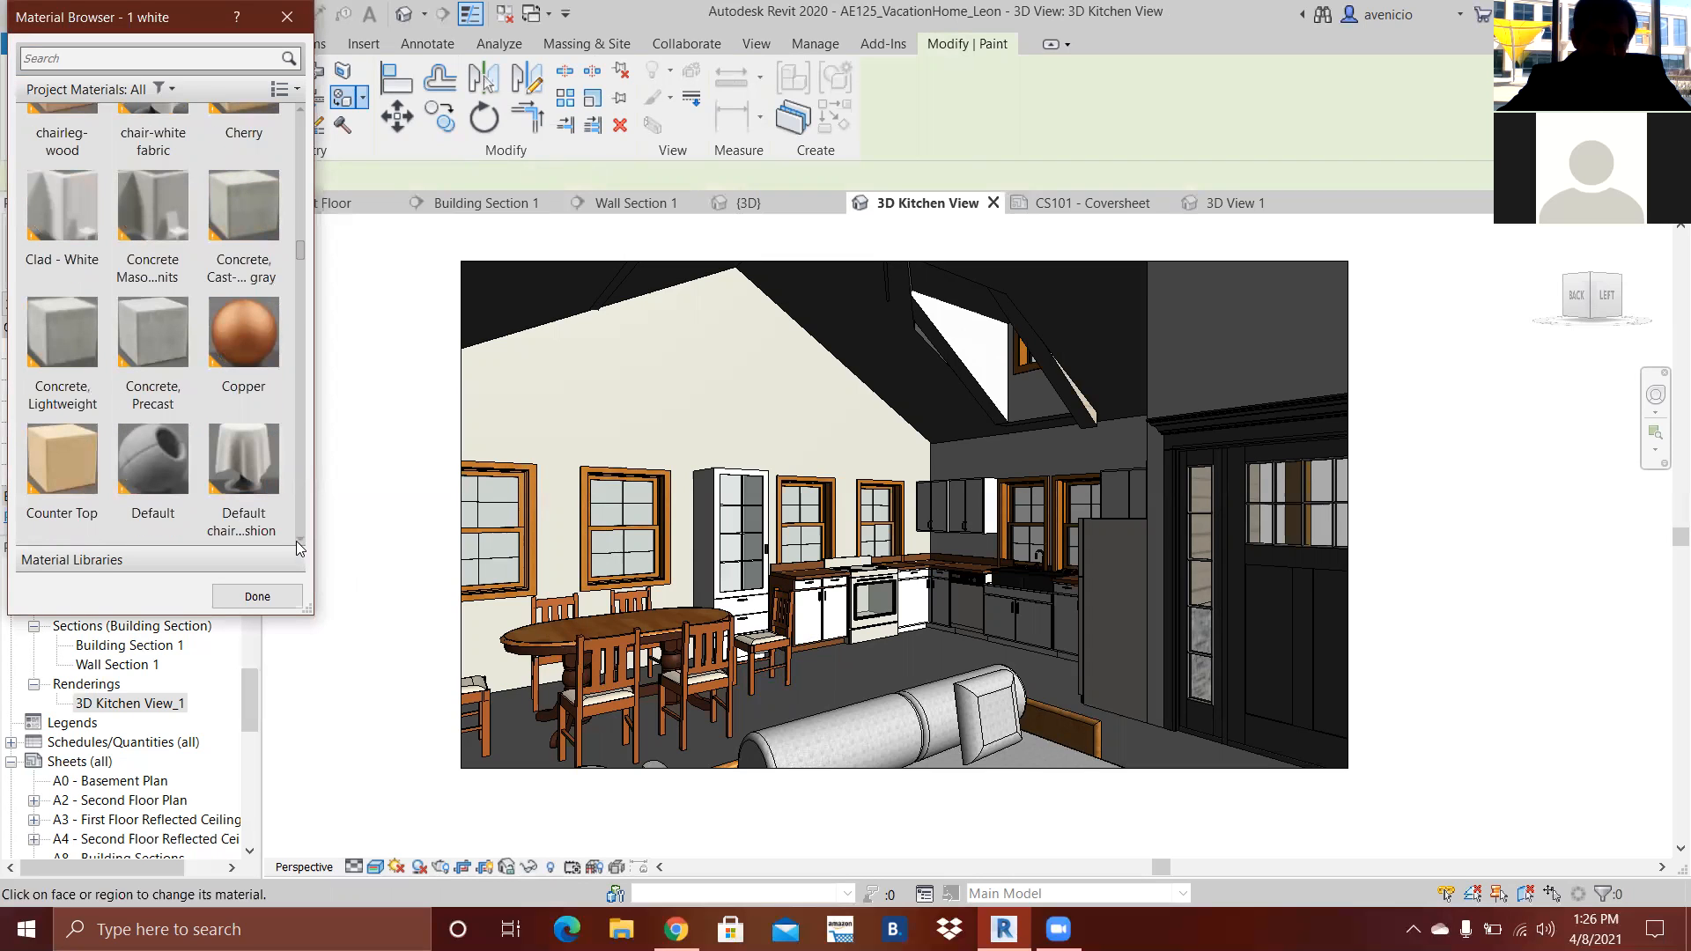
click(301, 541)
click(300, 541)
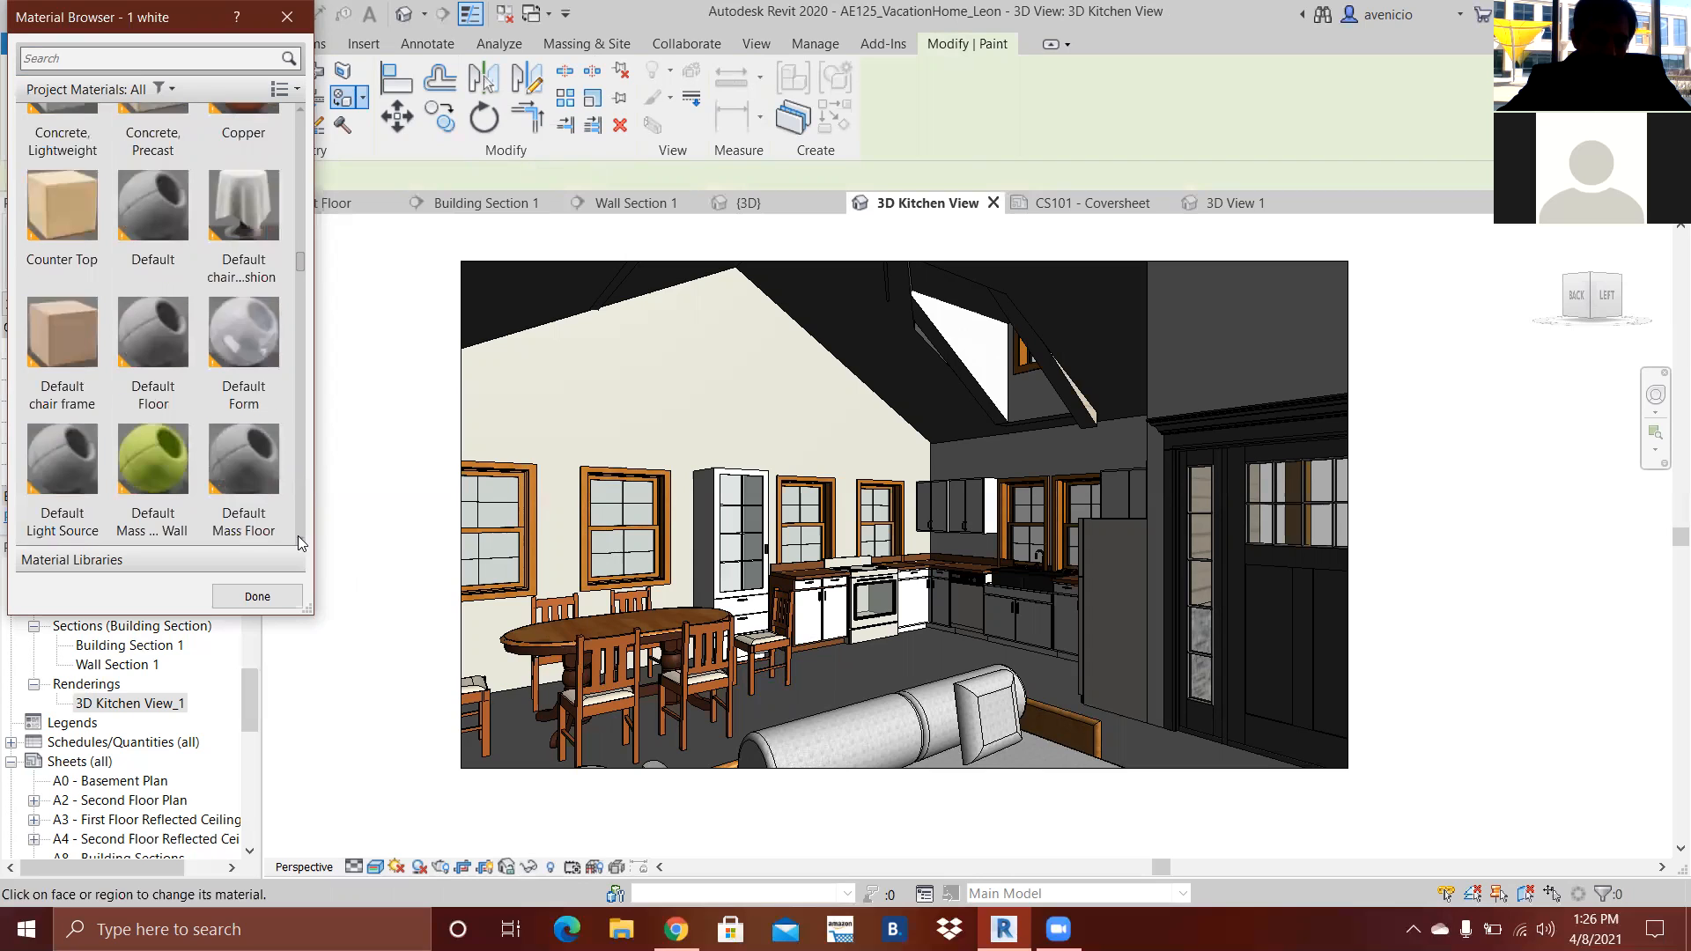
click(301, 541)
click(301, 541)
click(300, 540)
click(300, 541)
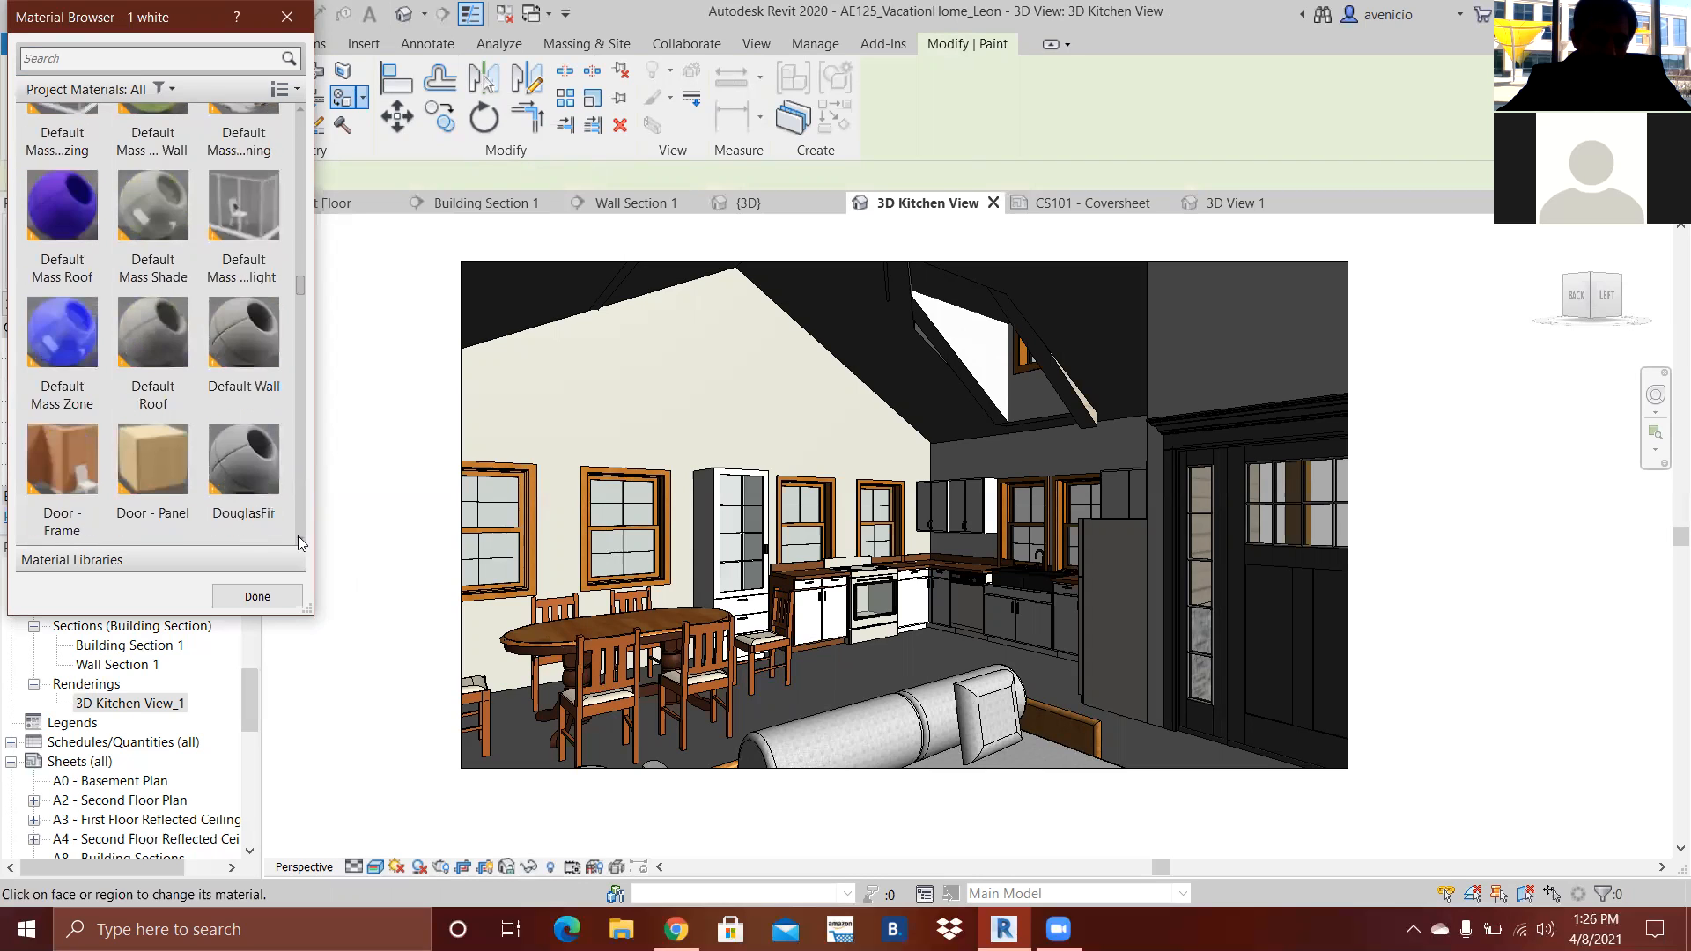
click(300, 541)
click(300, 541)
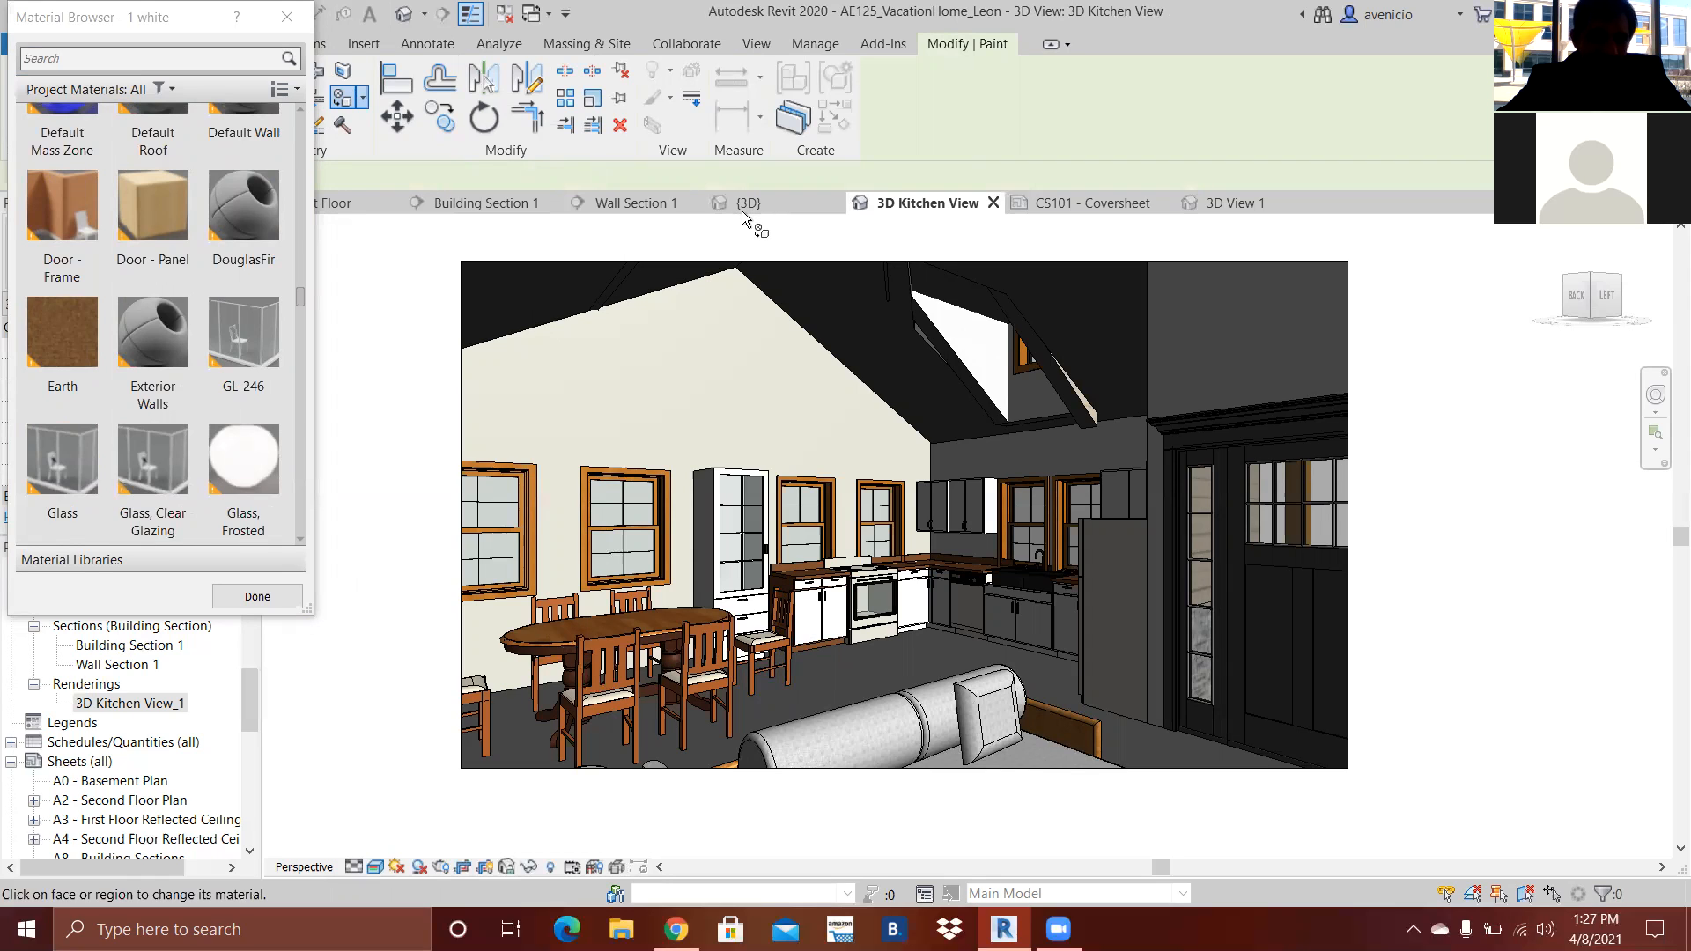
click(289, 18)
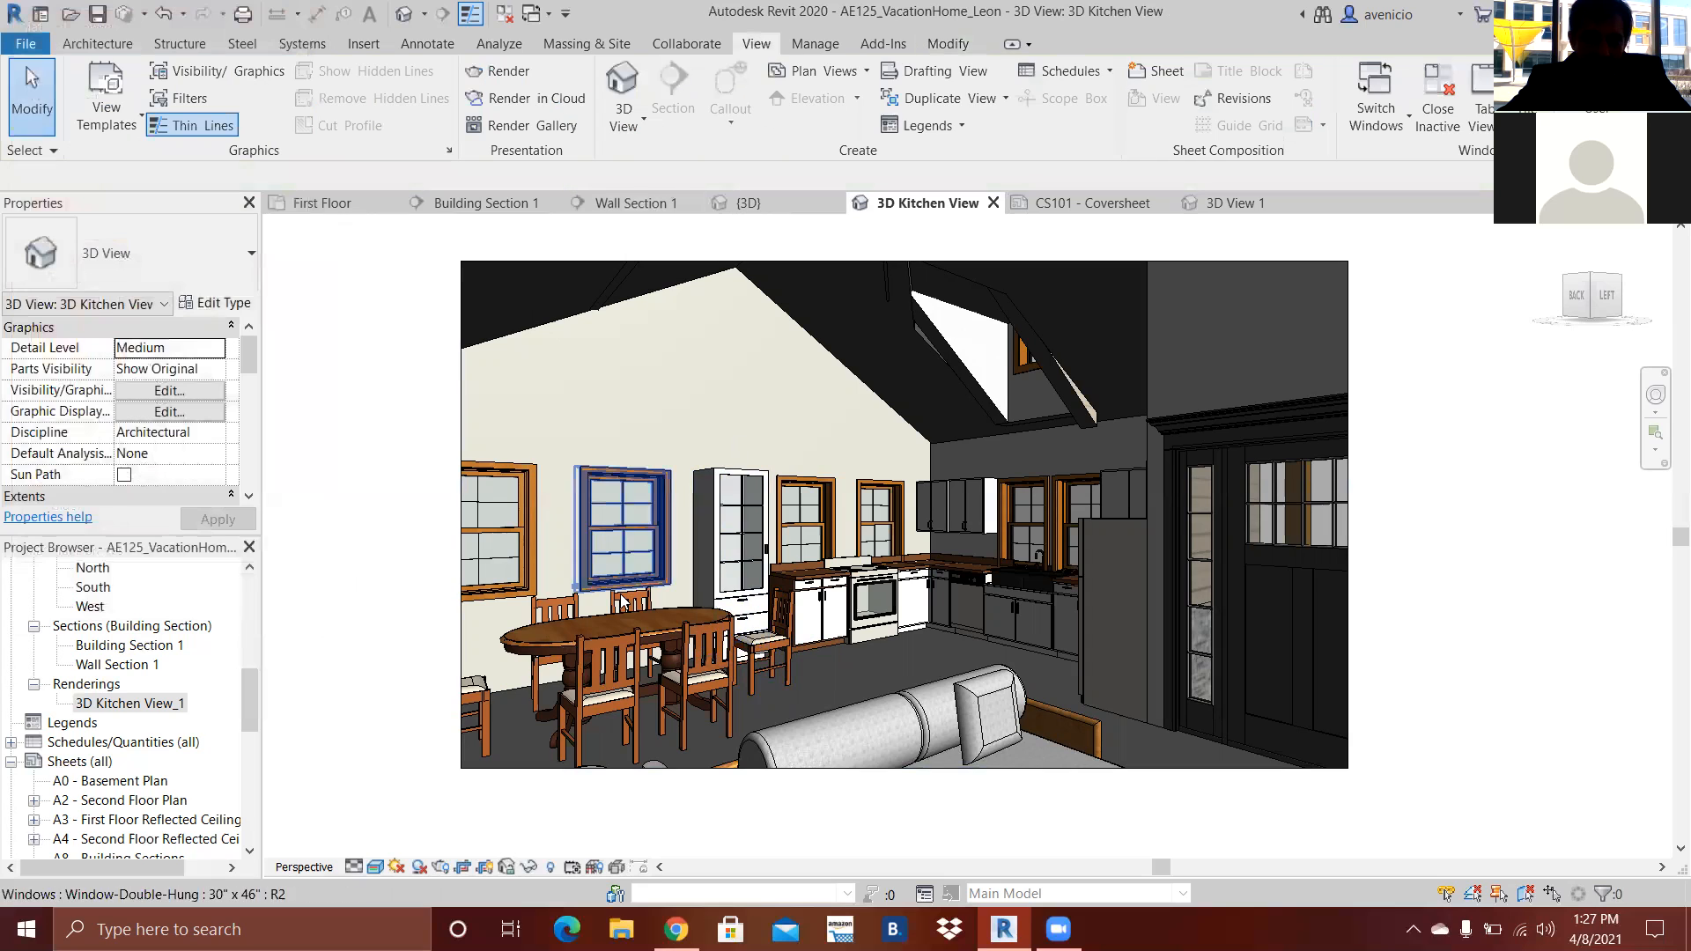
- Isolate the kitchen's dining table in the {3D} view with a selection box
click(537, 654)
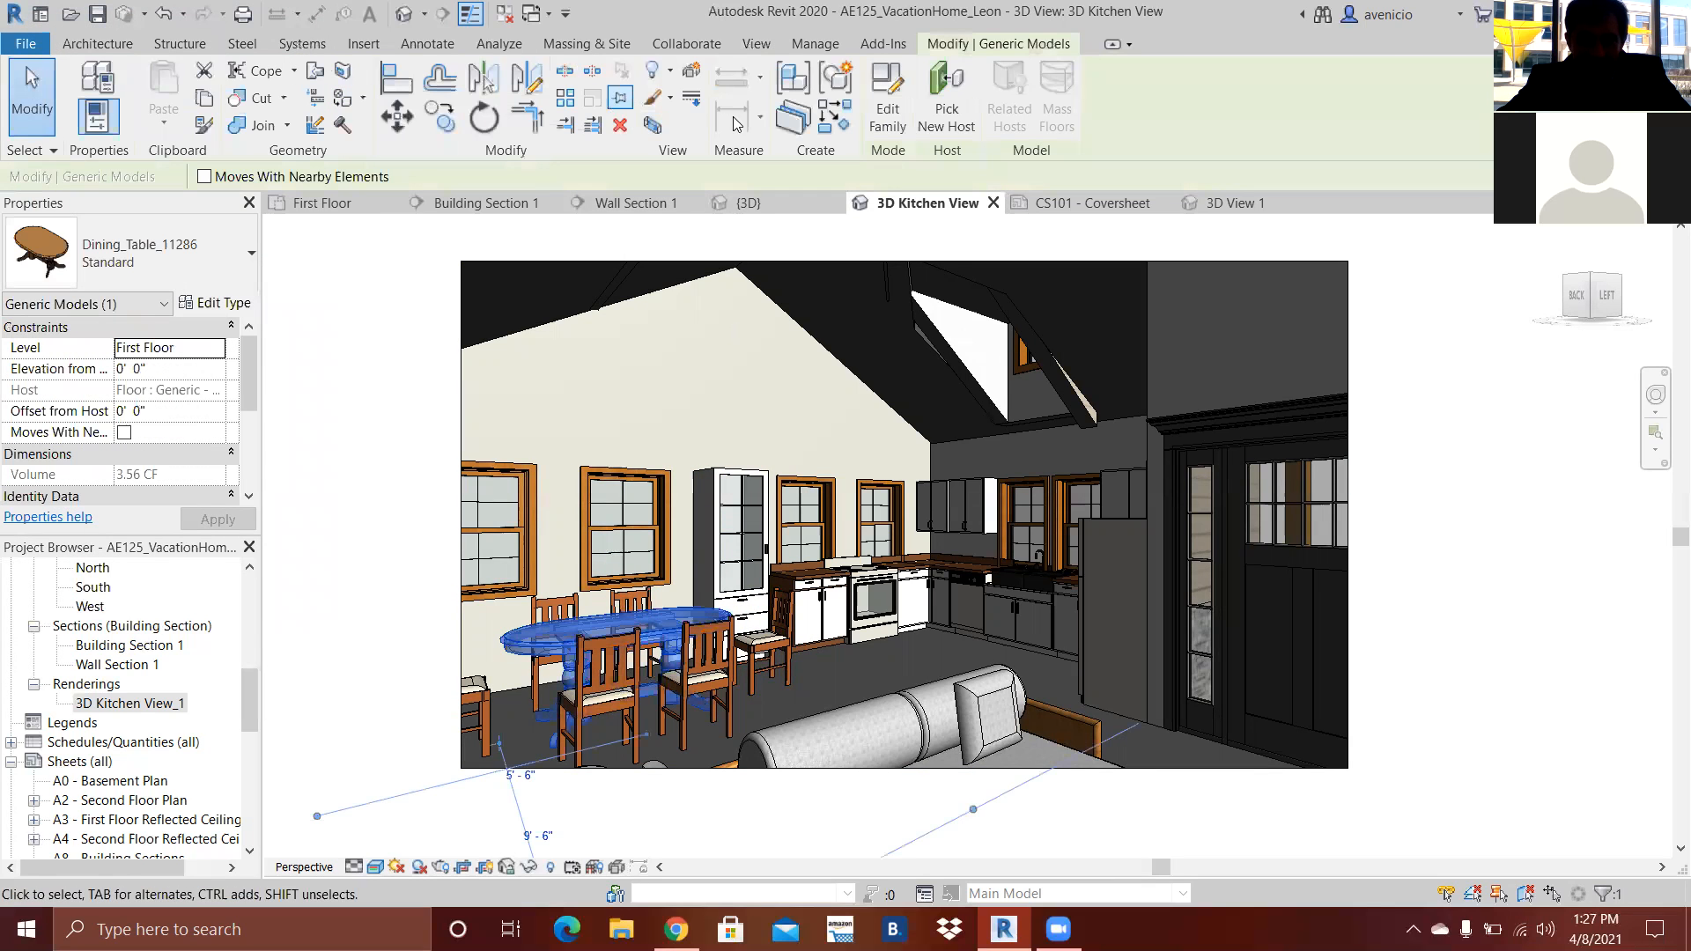
click(651, 126)
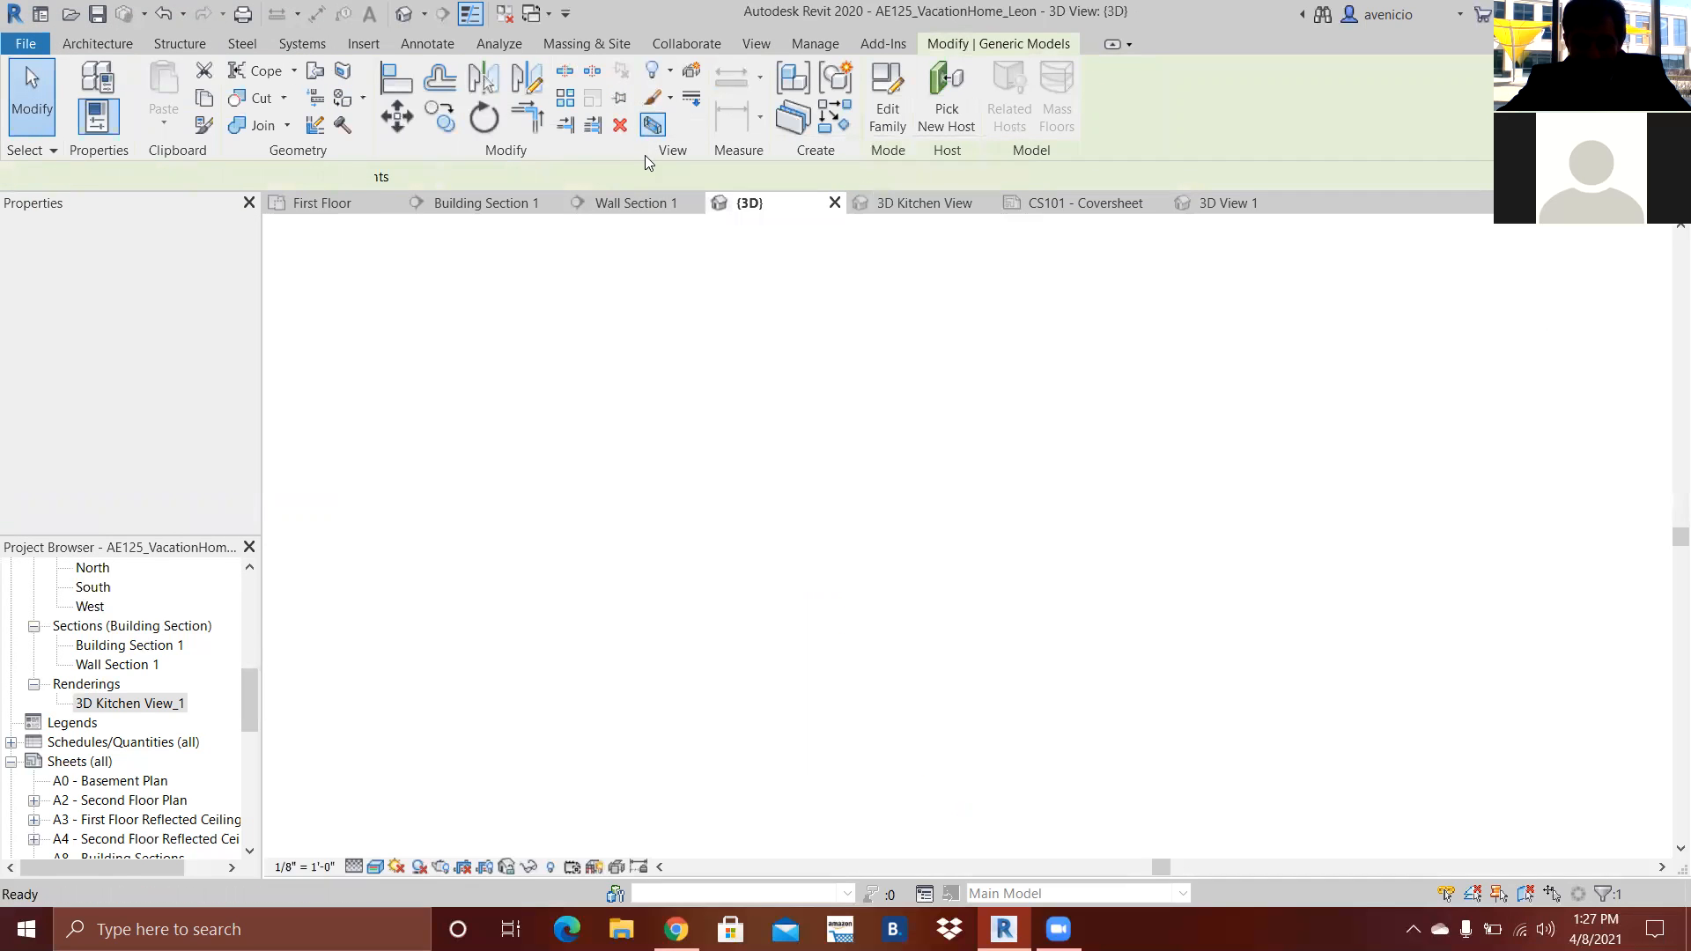
scroll(1180, 405, up, 2)
click(1105, 743)
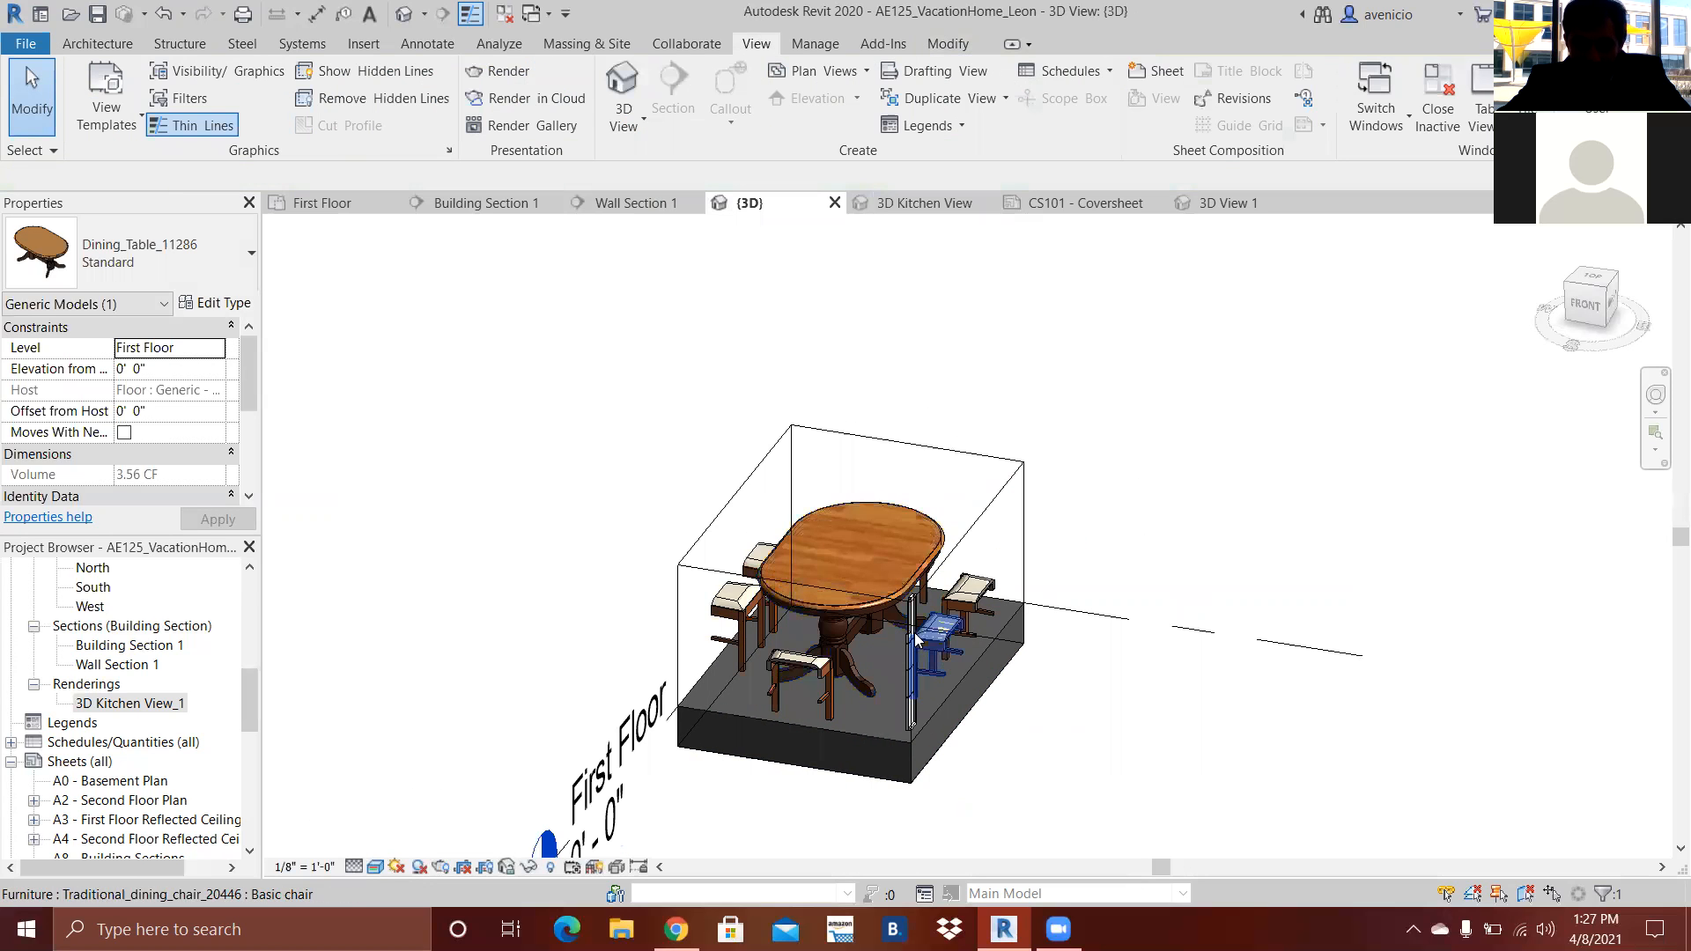
scroll(898, 622, up, 2)
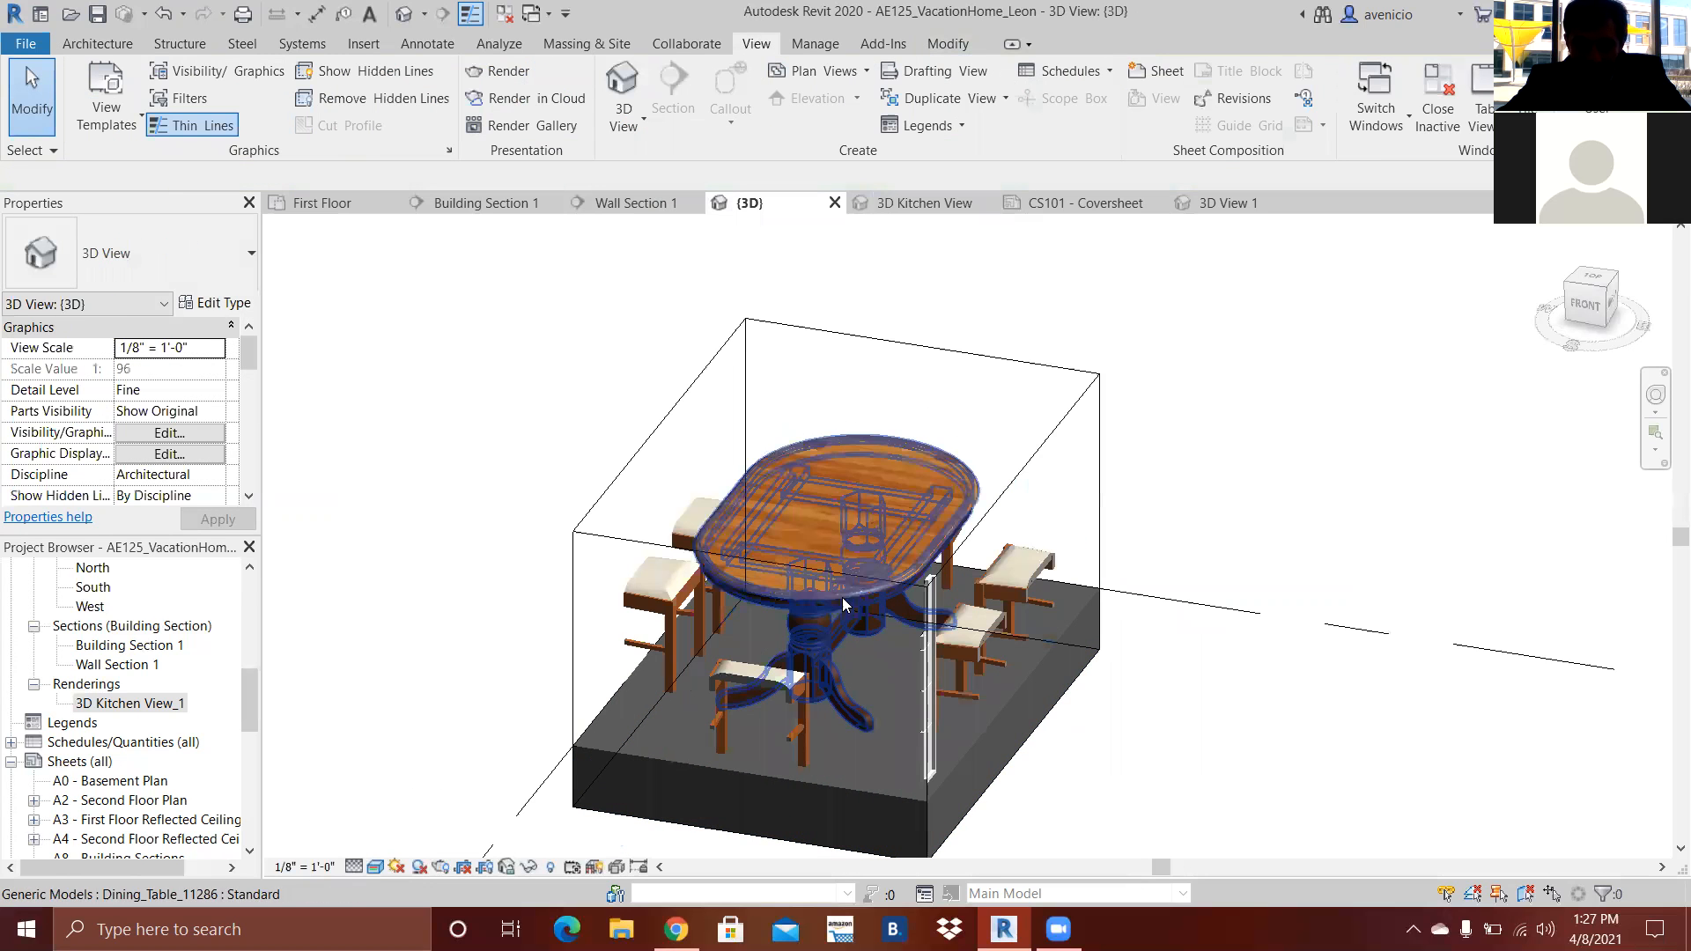
- Open the Dining_Table_11286 family for editing from the {3D} view, accepting the geometry constraint warnings
double_click(912, 572)
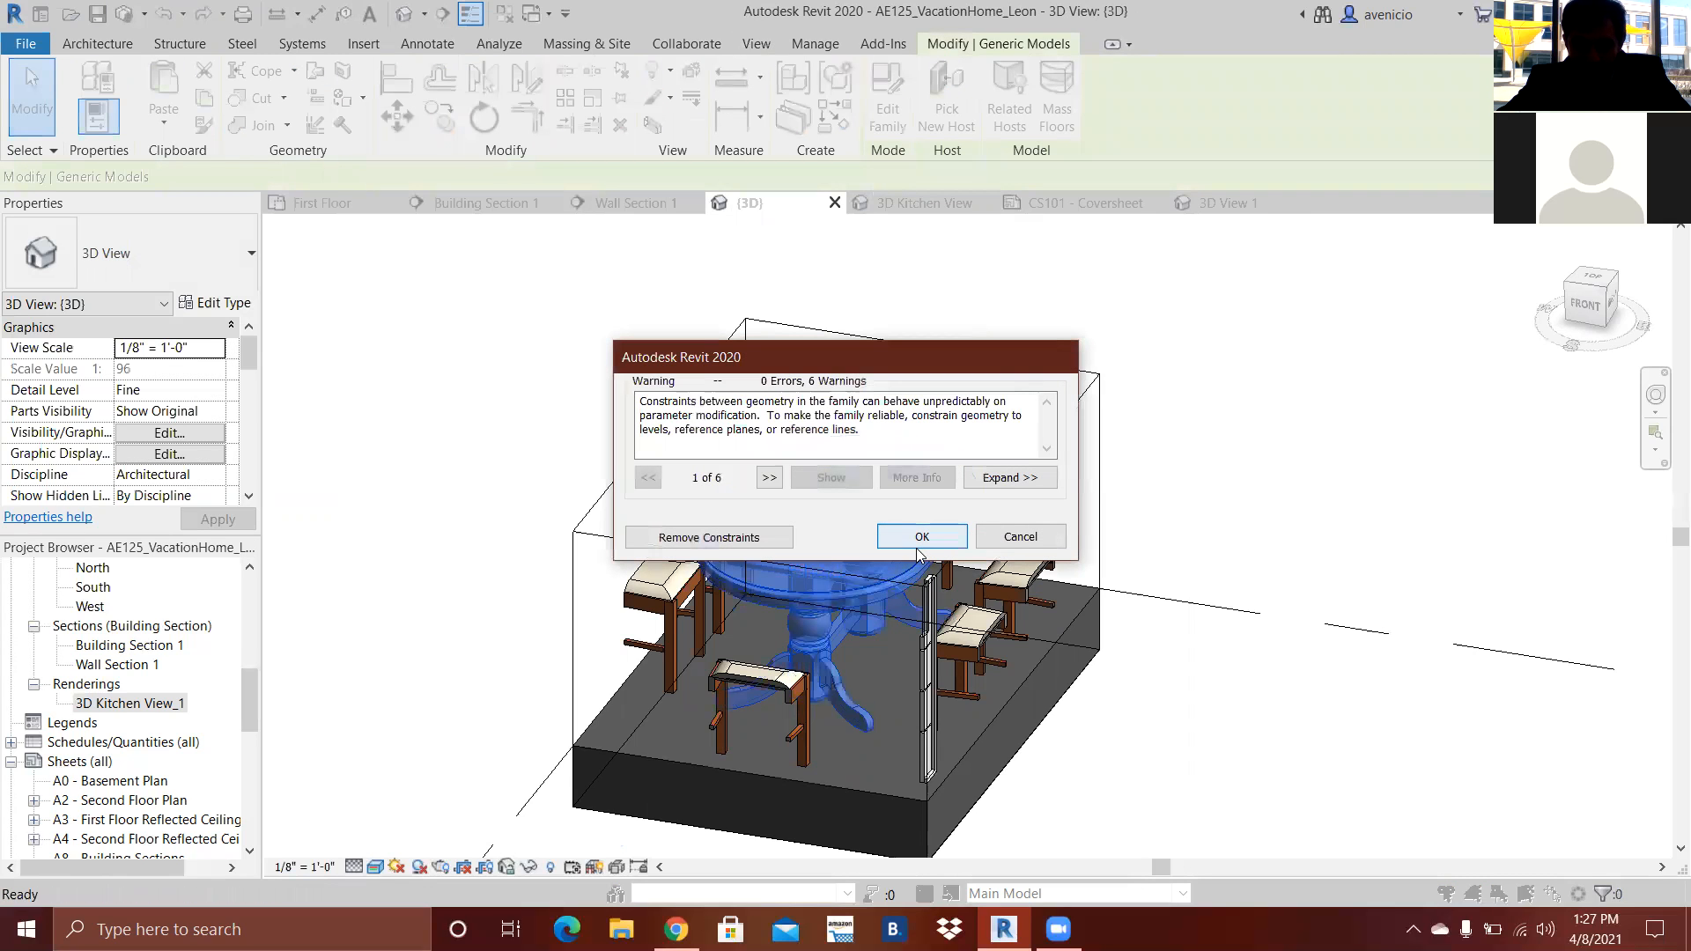
click(918, 552)
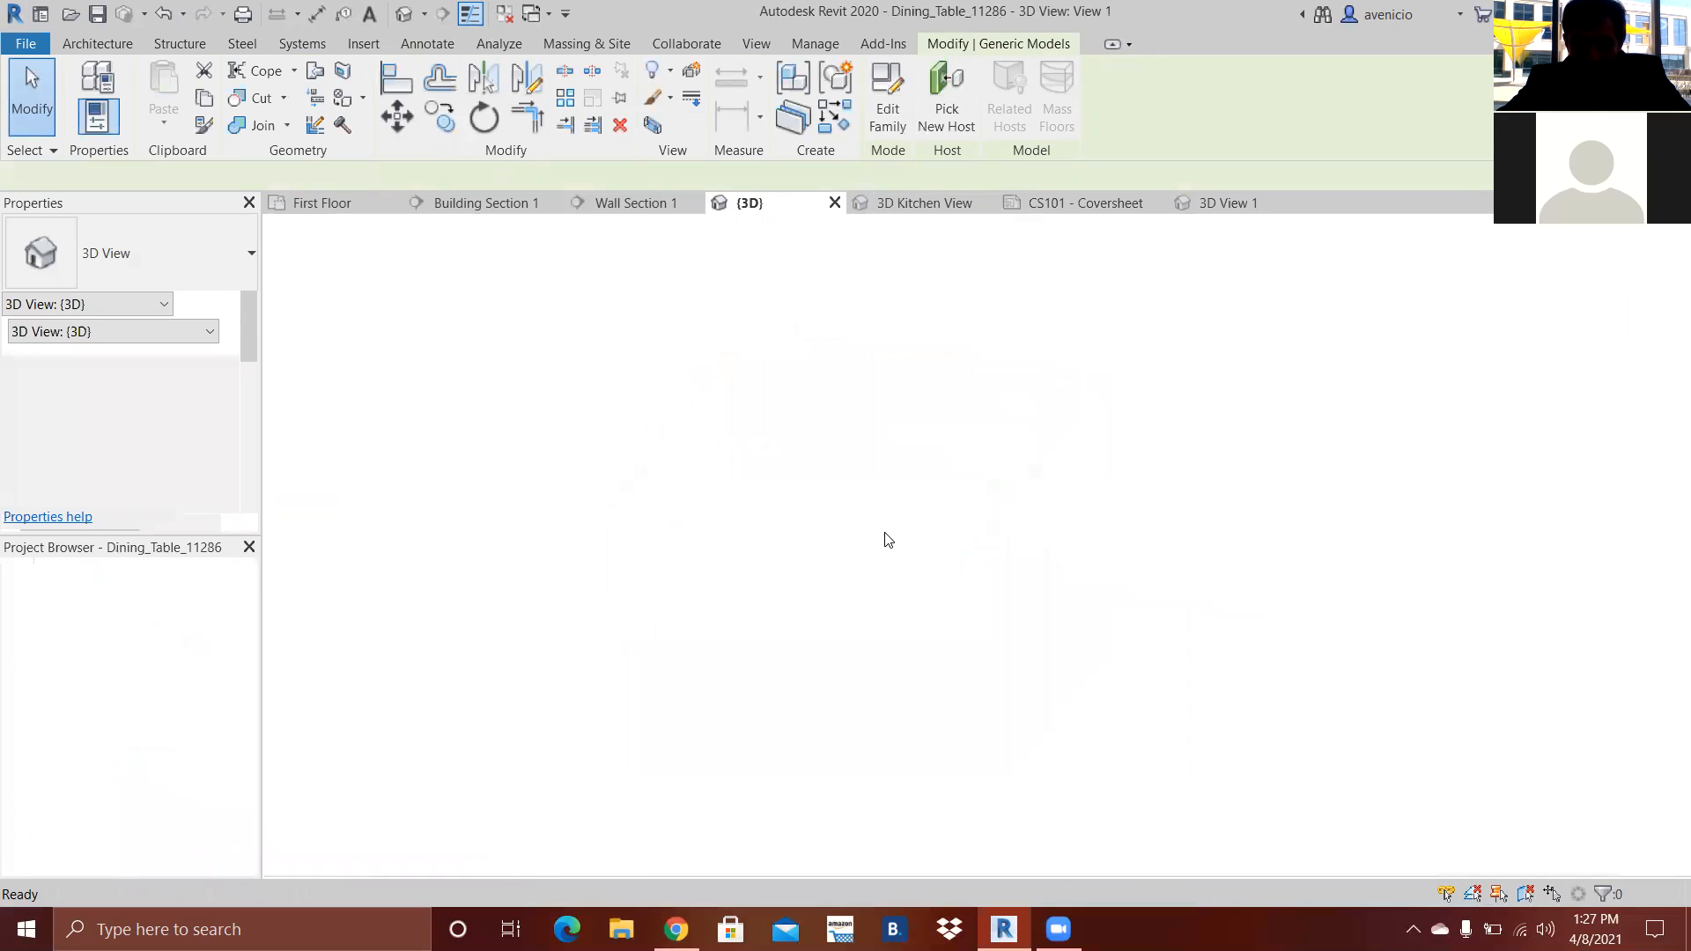
click(899, 539)
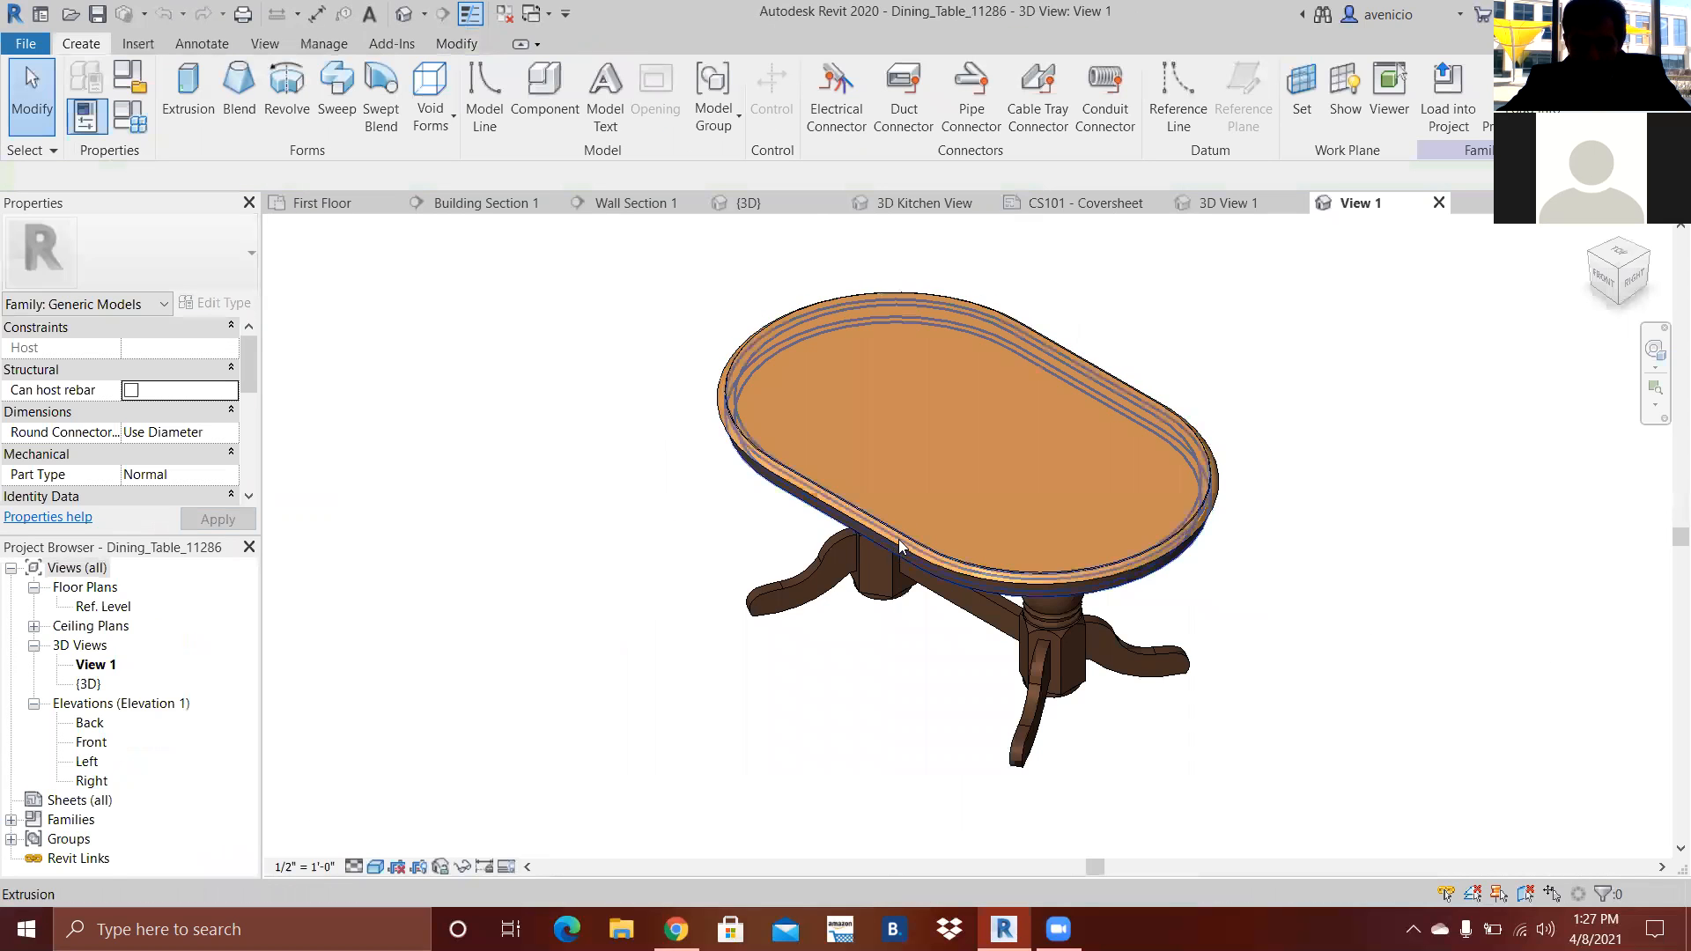
- Inspect the void sweep around the tabletop's edge and the tabletop solid's material, and close the family's View 1
key(Escape)
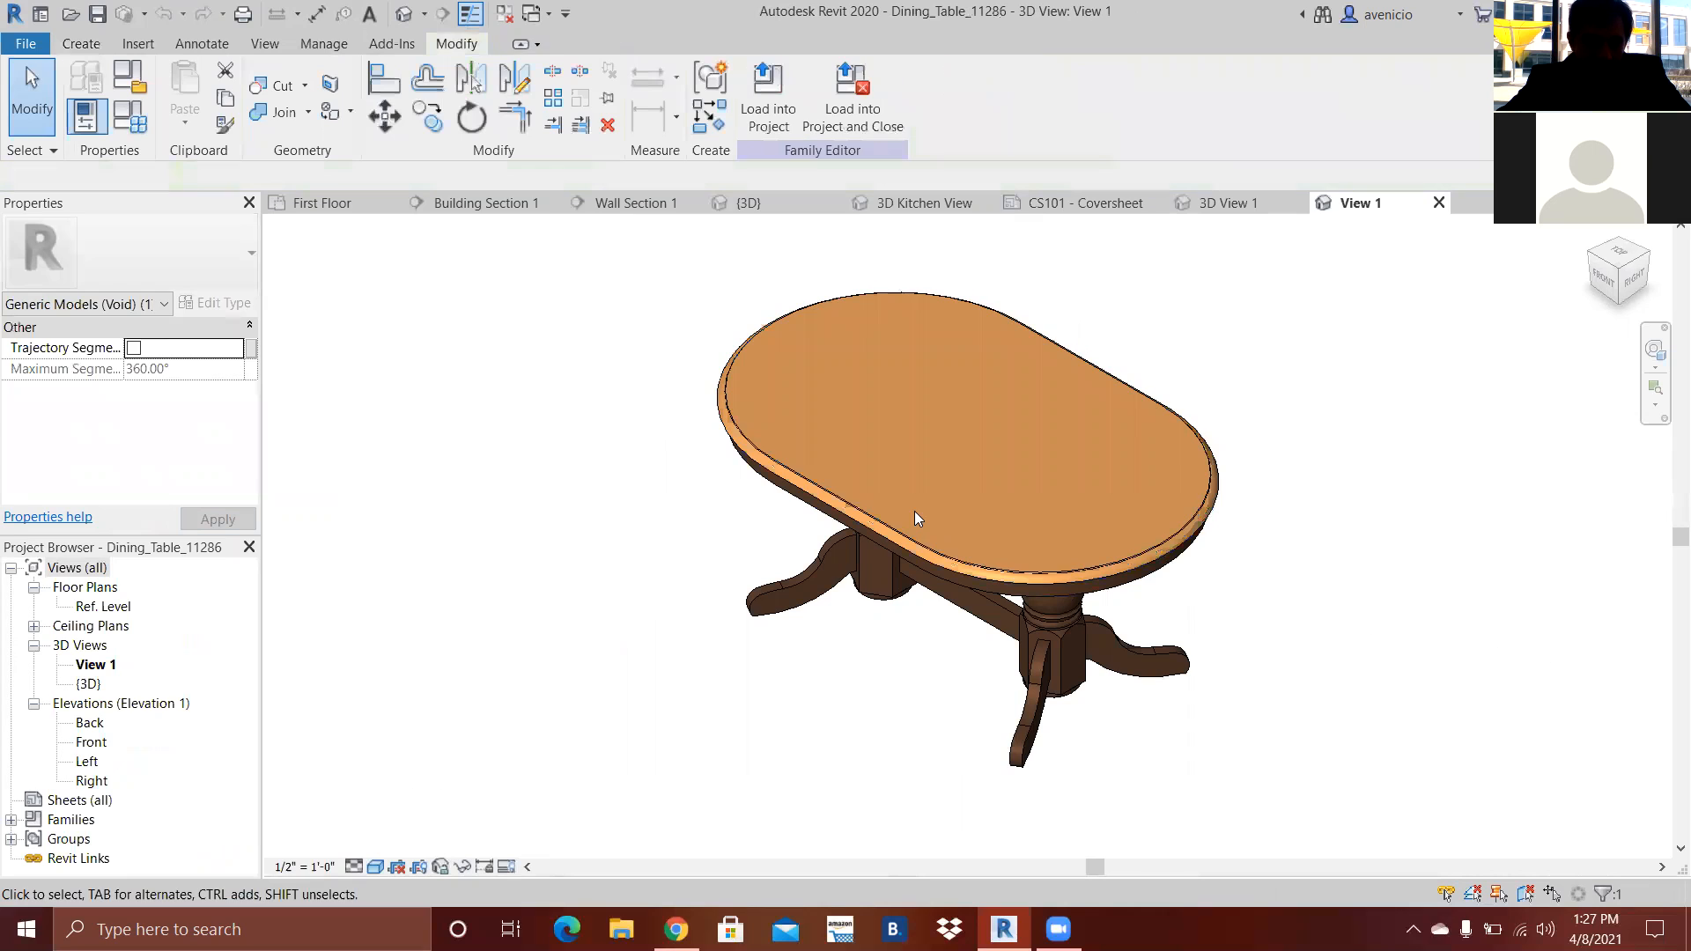
click(895, 534)
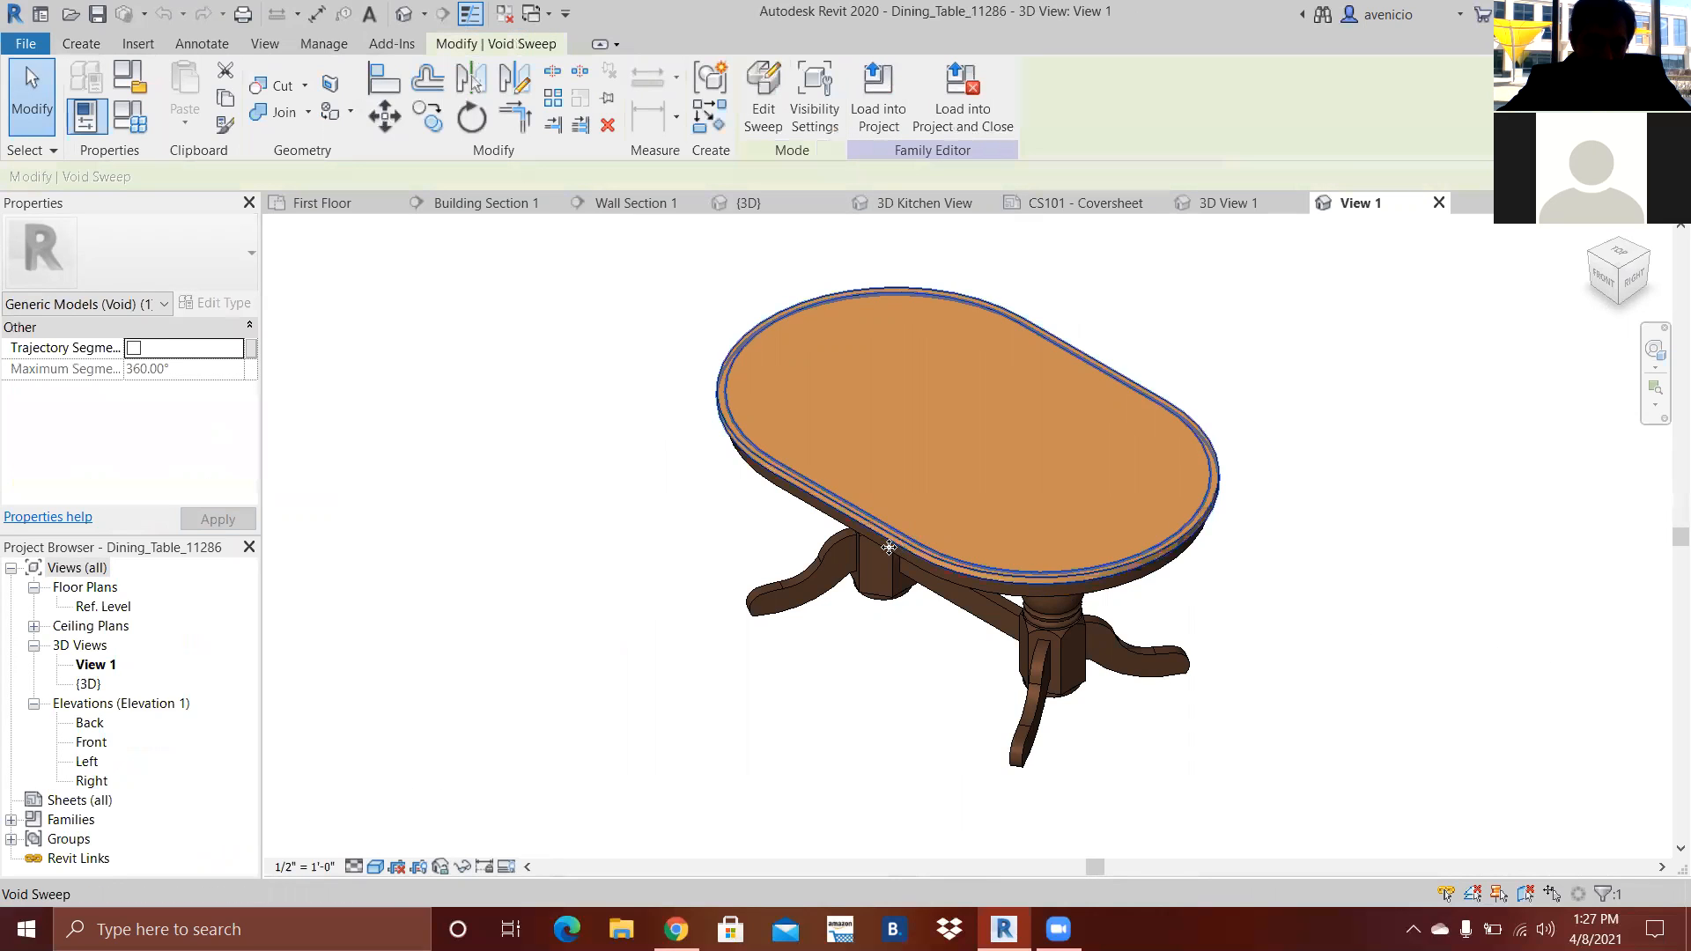
click(615, 626)
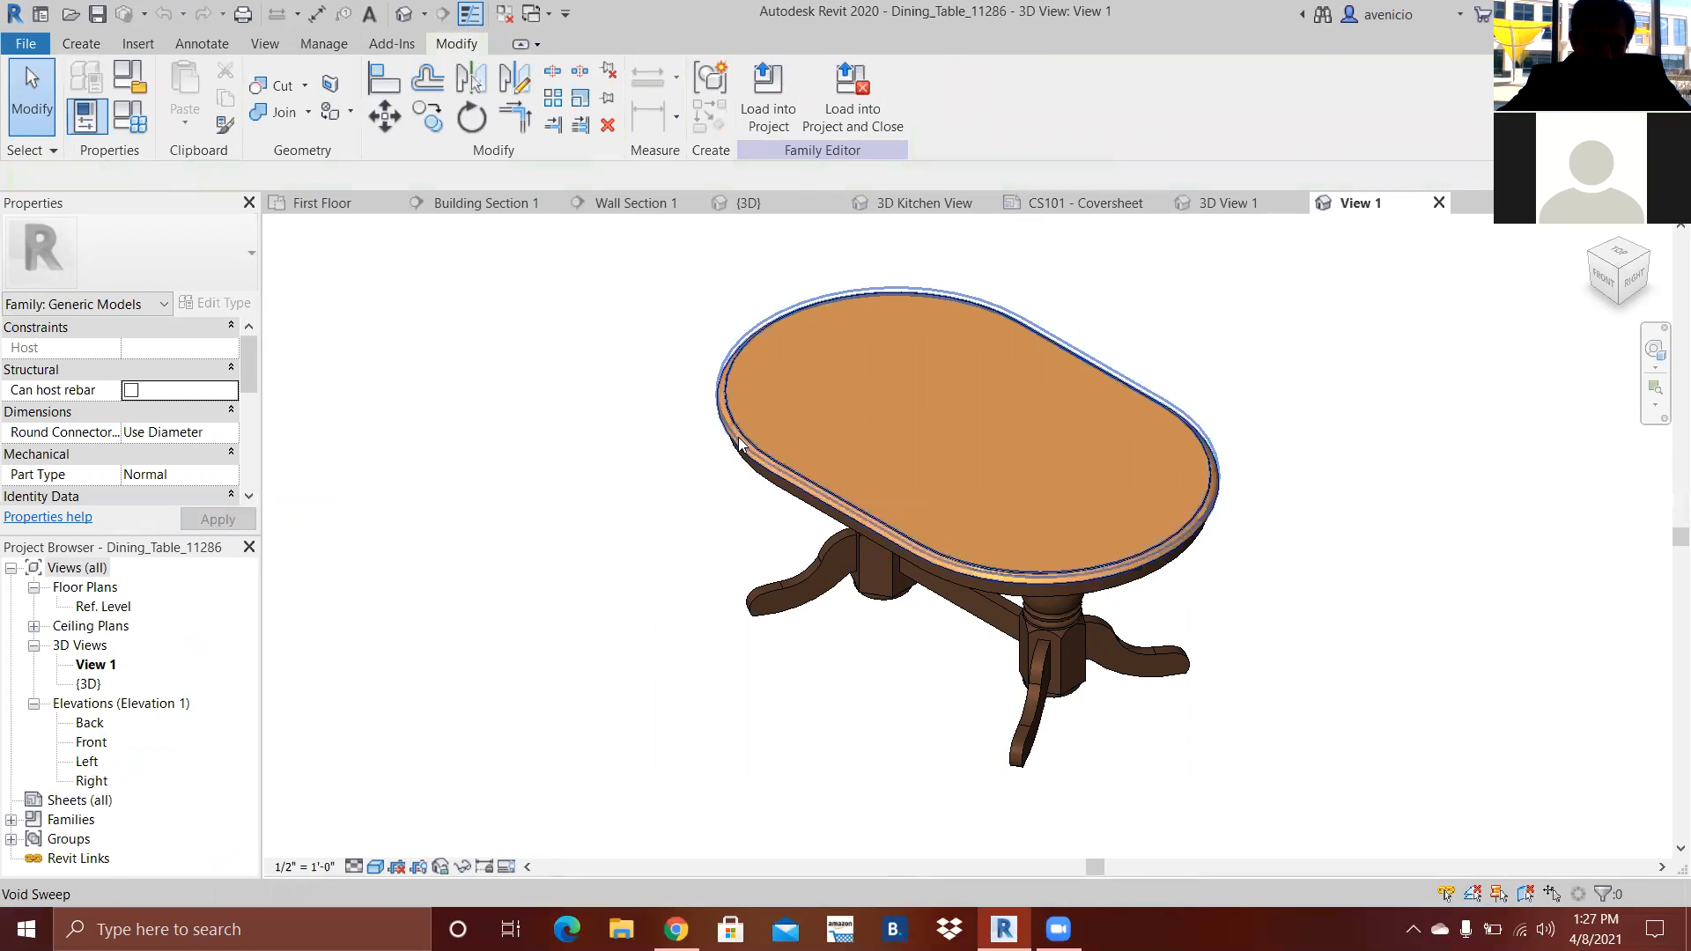
scroll(740, 445, up, 5)
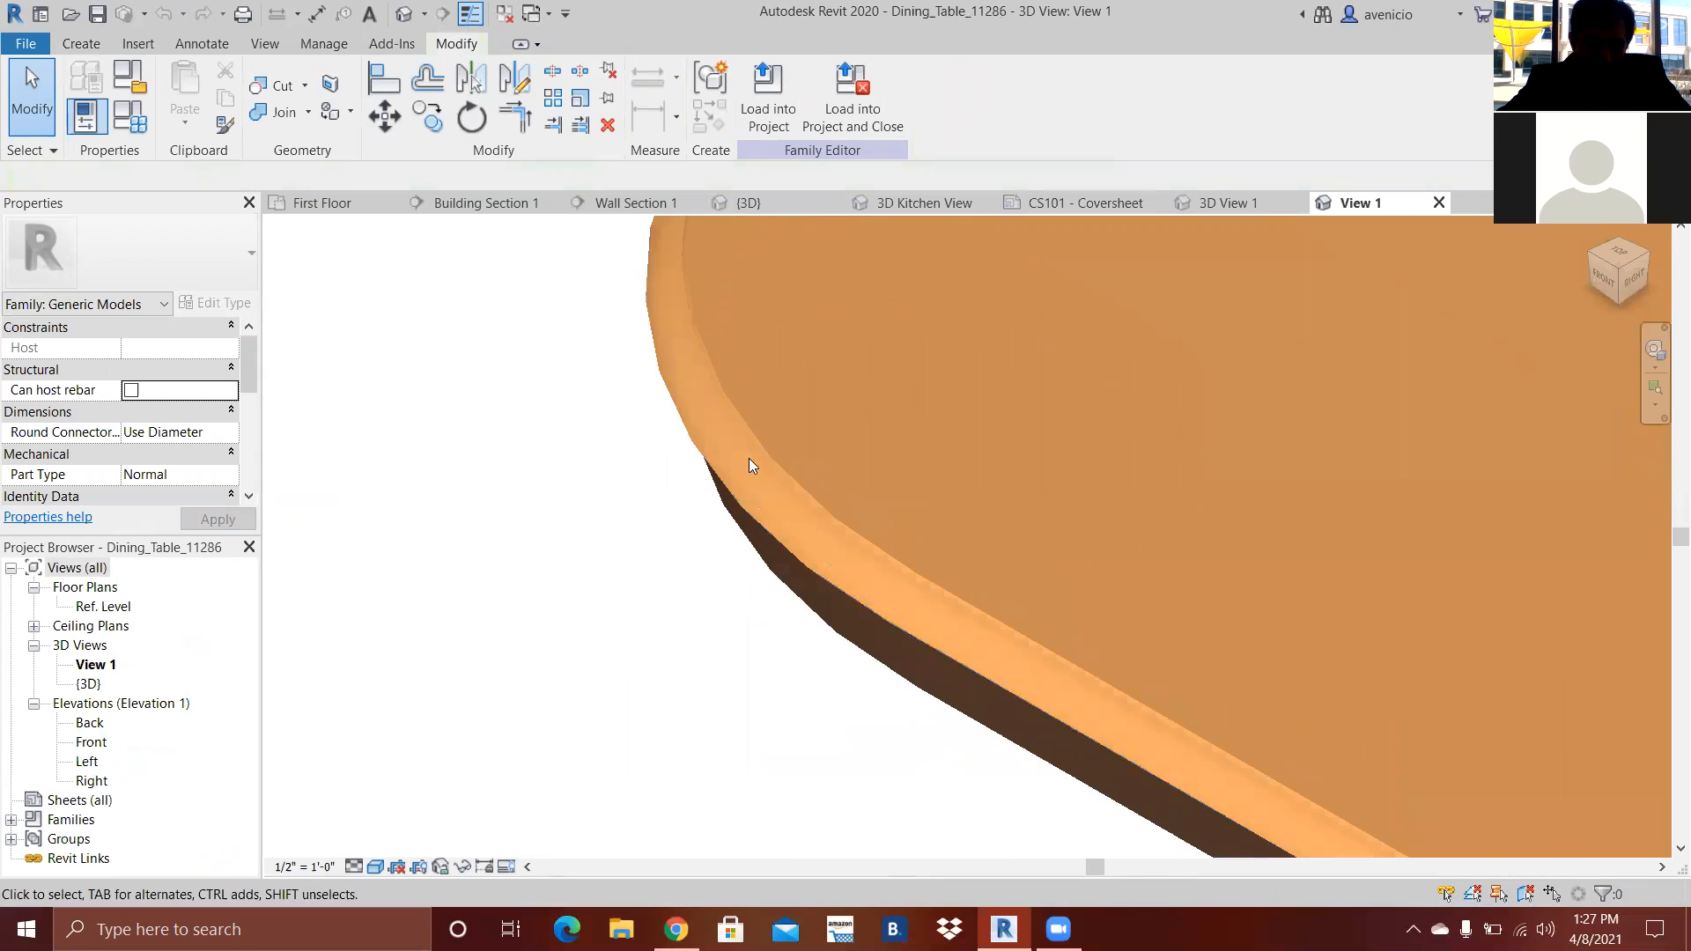
click(740, 505)
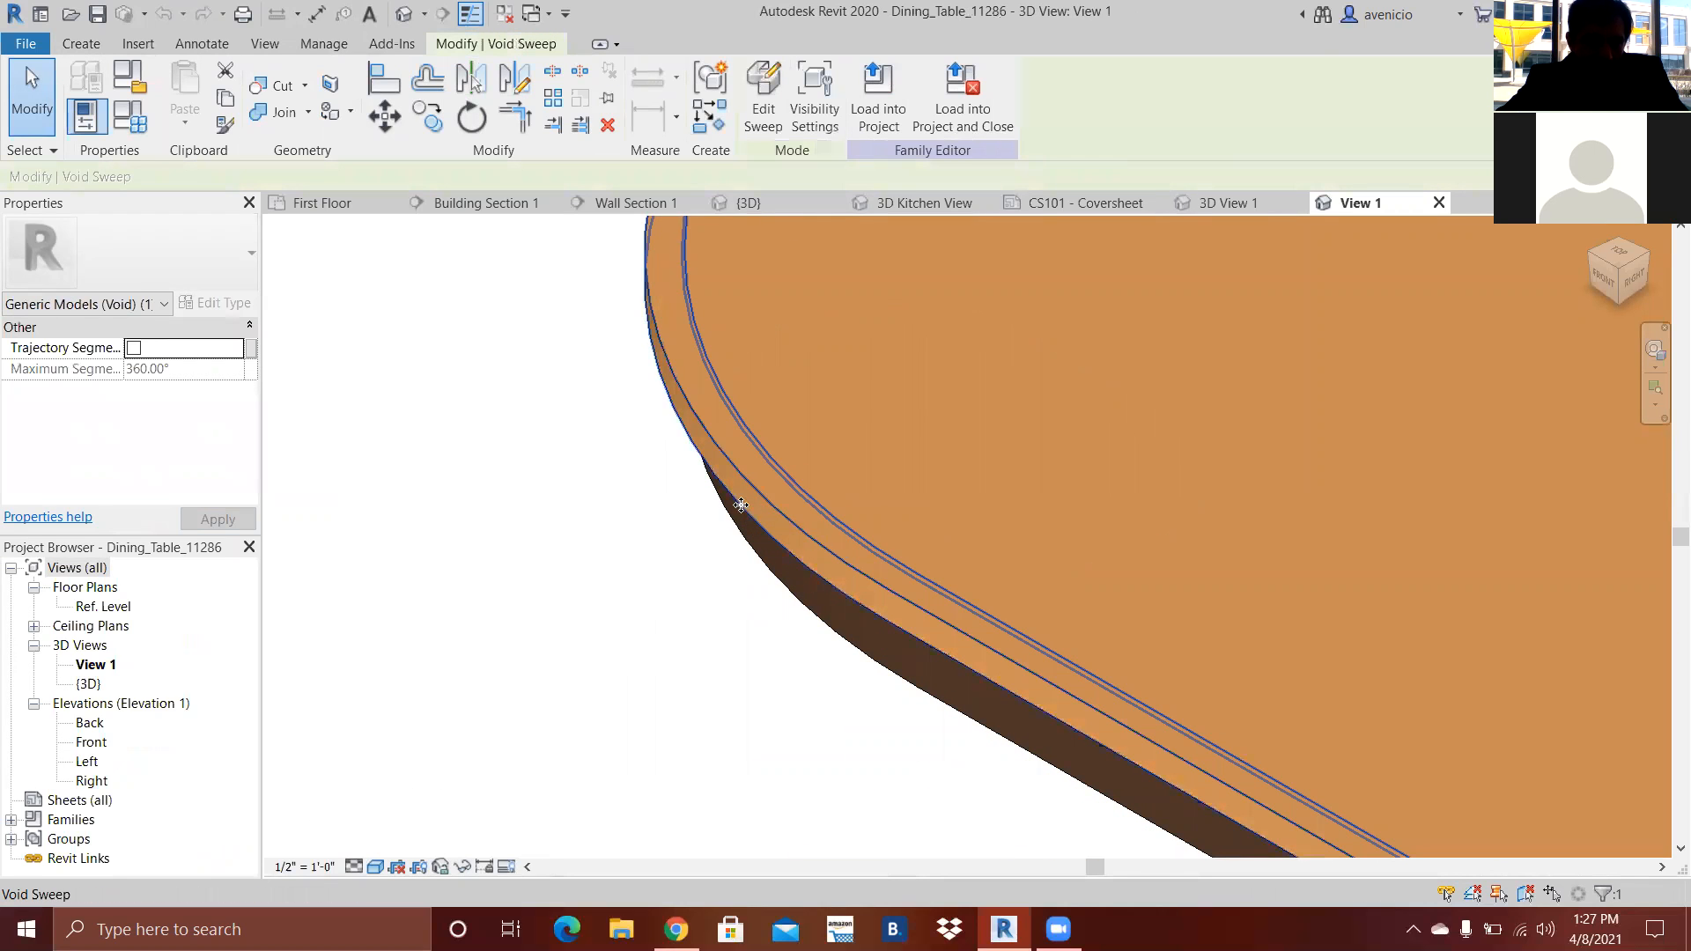
key(Escape)
scroll(724, 485, down, 4)
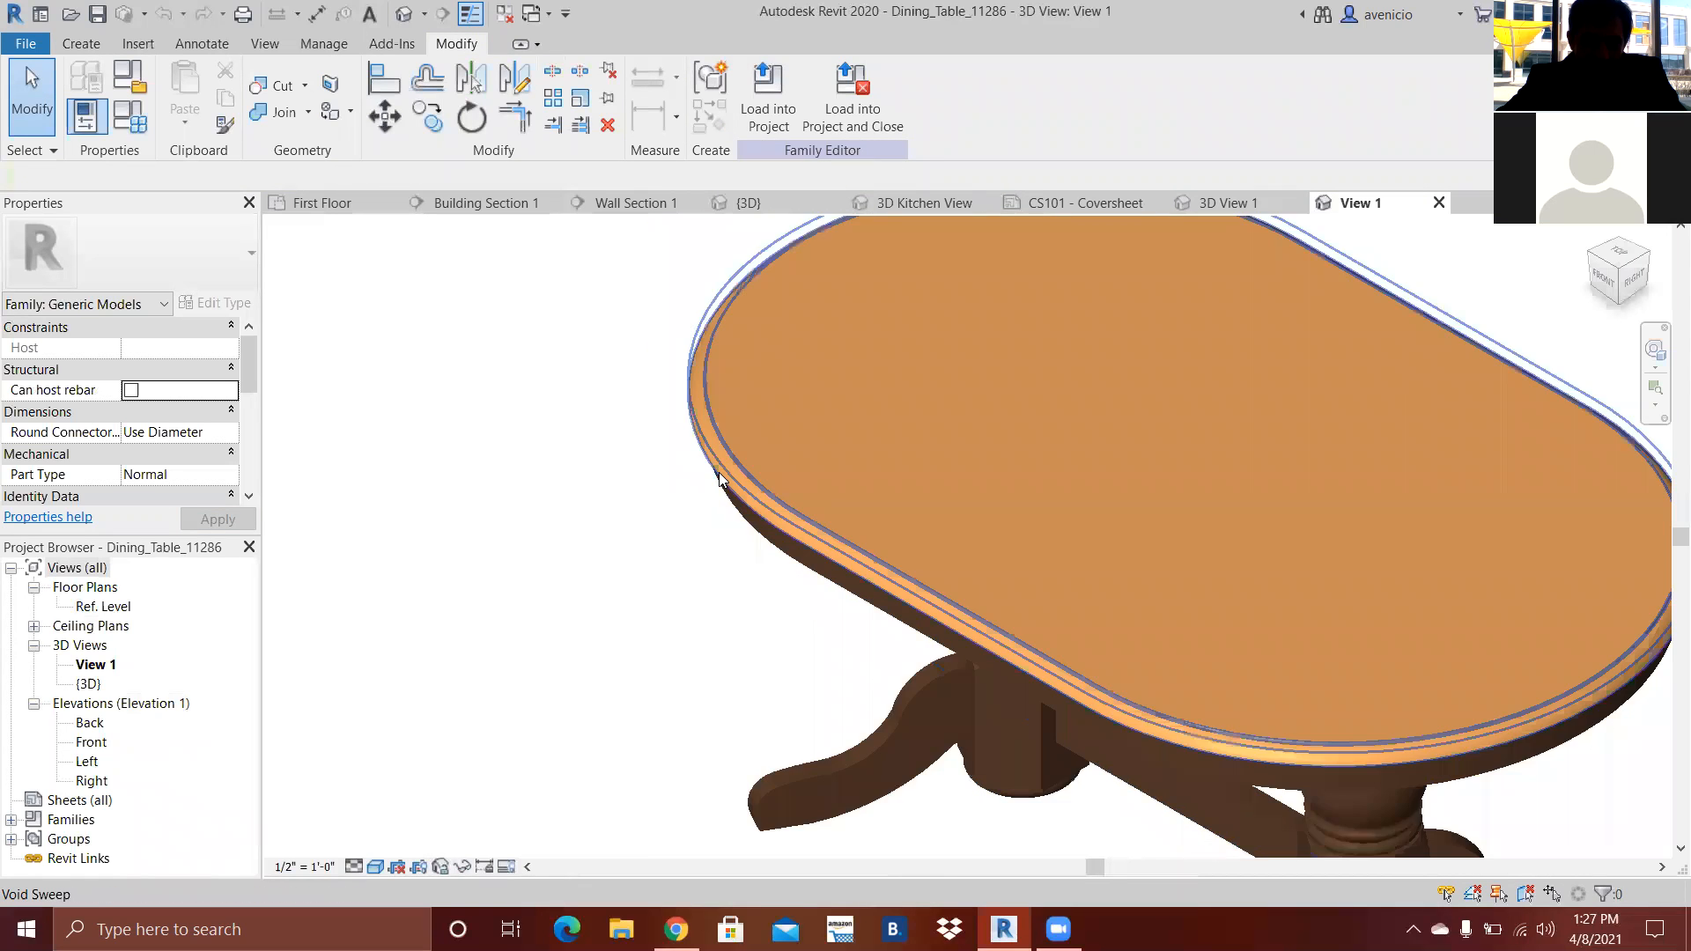
scroll(719, 472, down, 3)
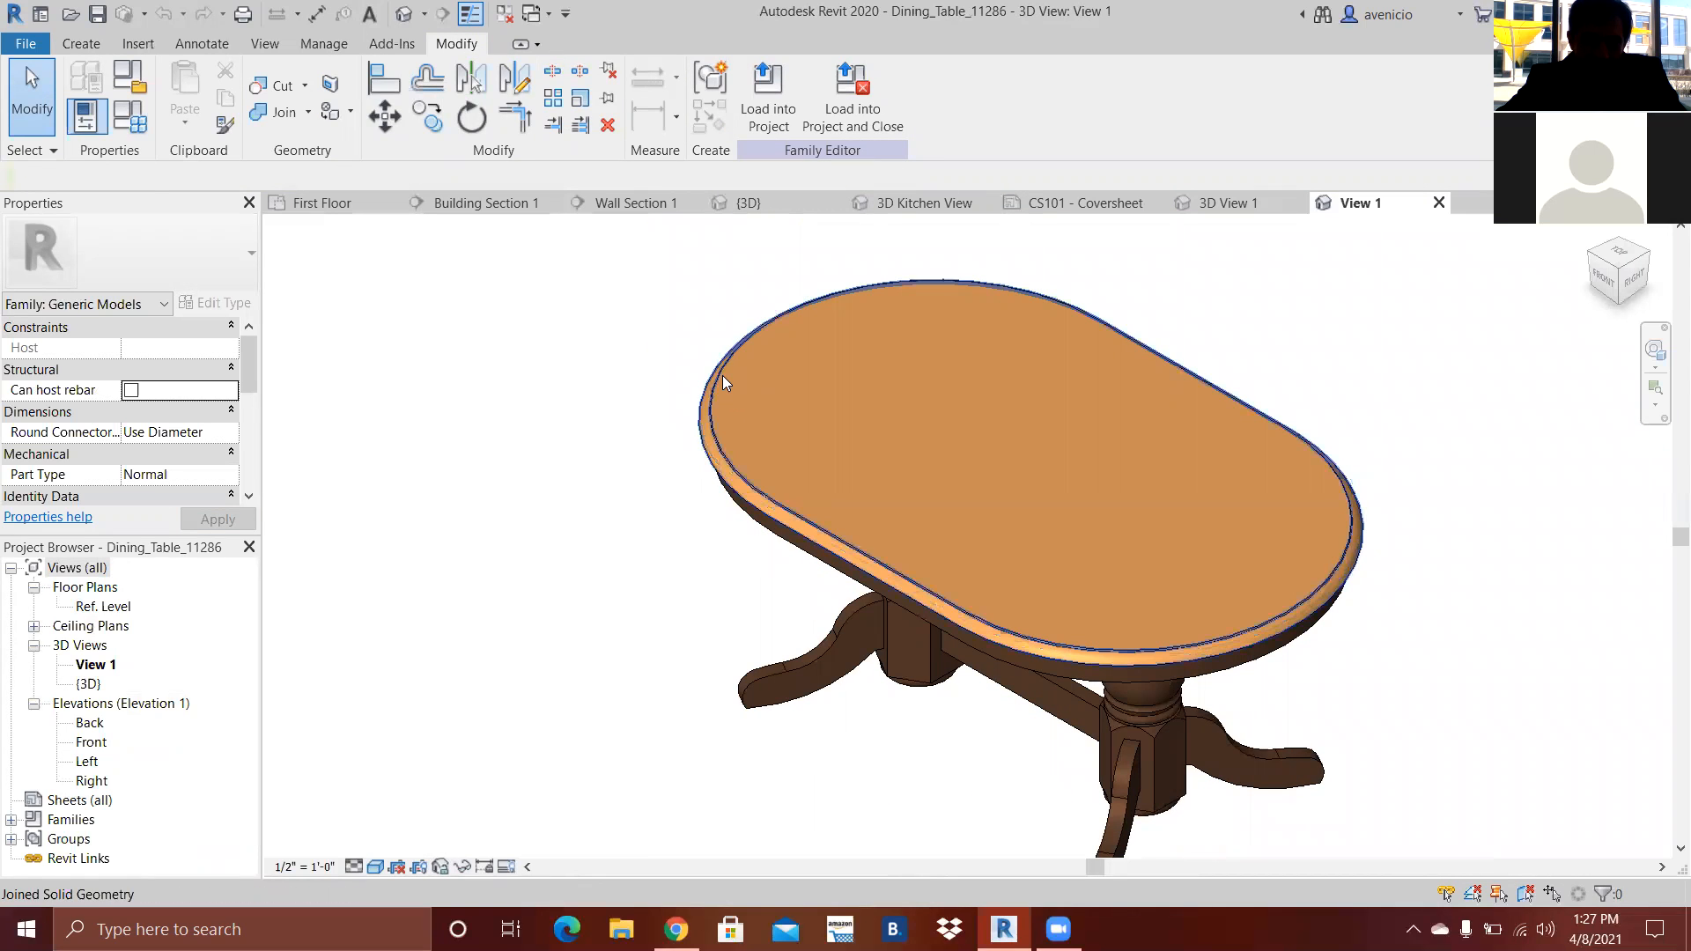
click(721, 375)
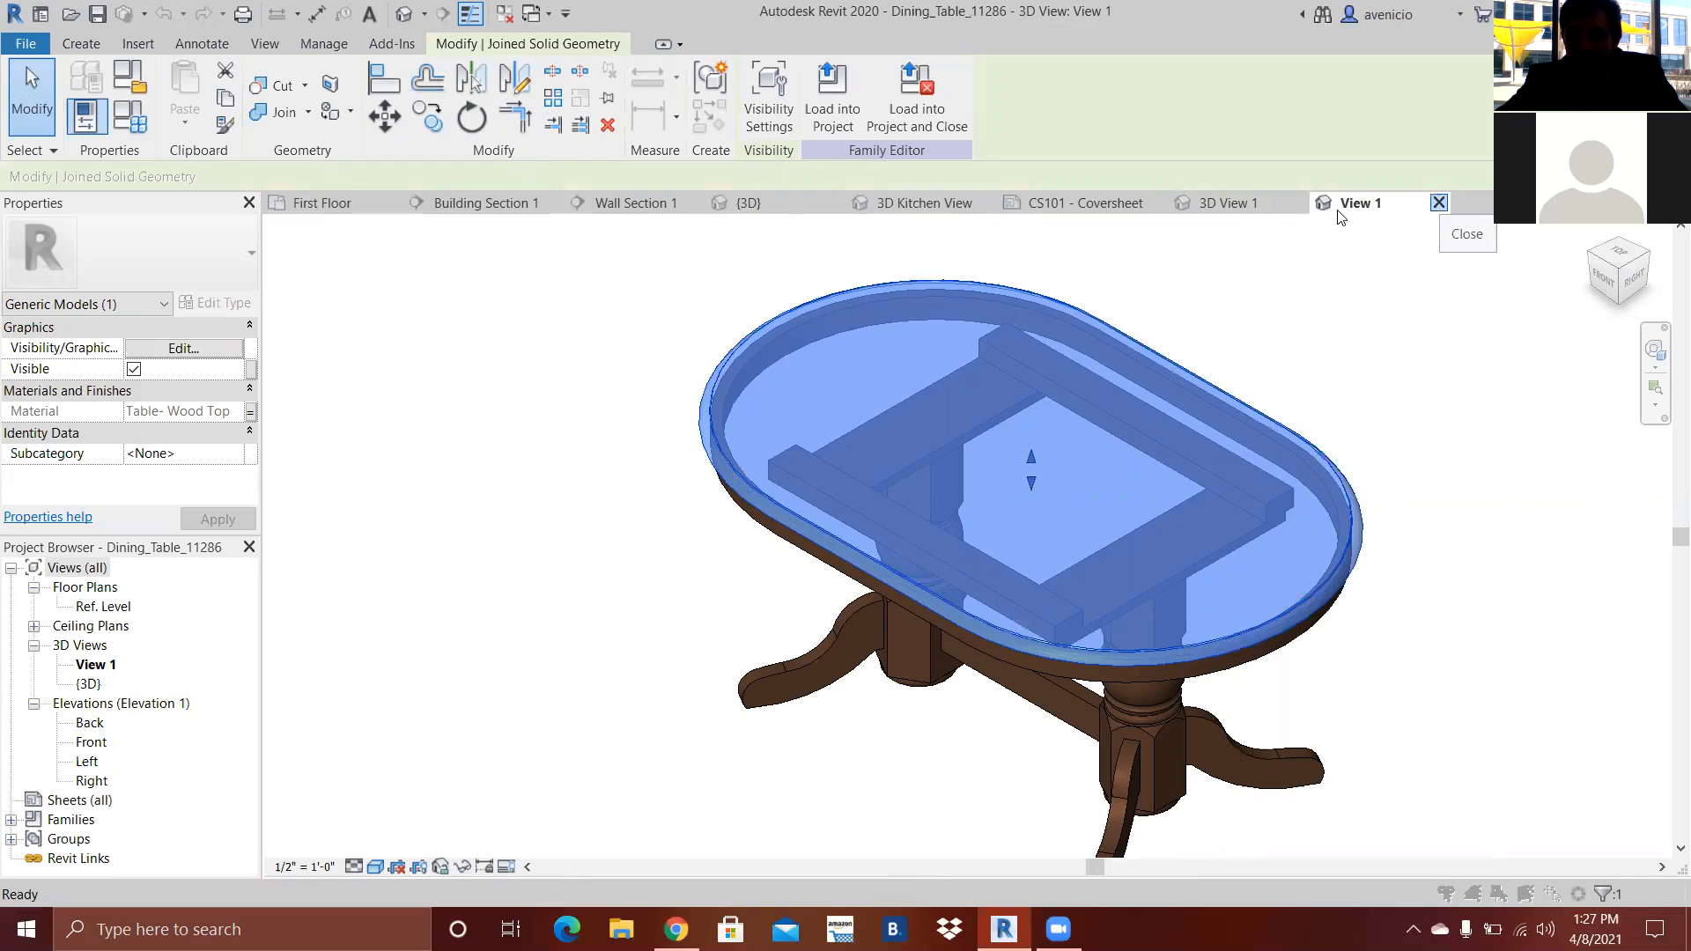
click(1438, 204)
- Paint the floor face under the dining table with the Table- Wood Top material in the {3D} view
click(887, 472)
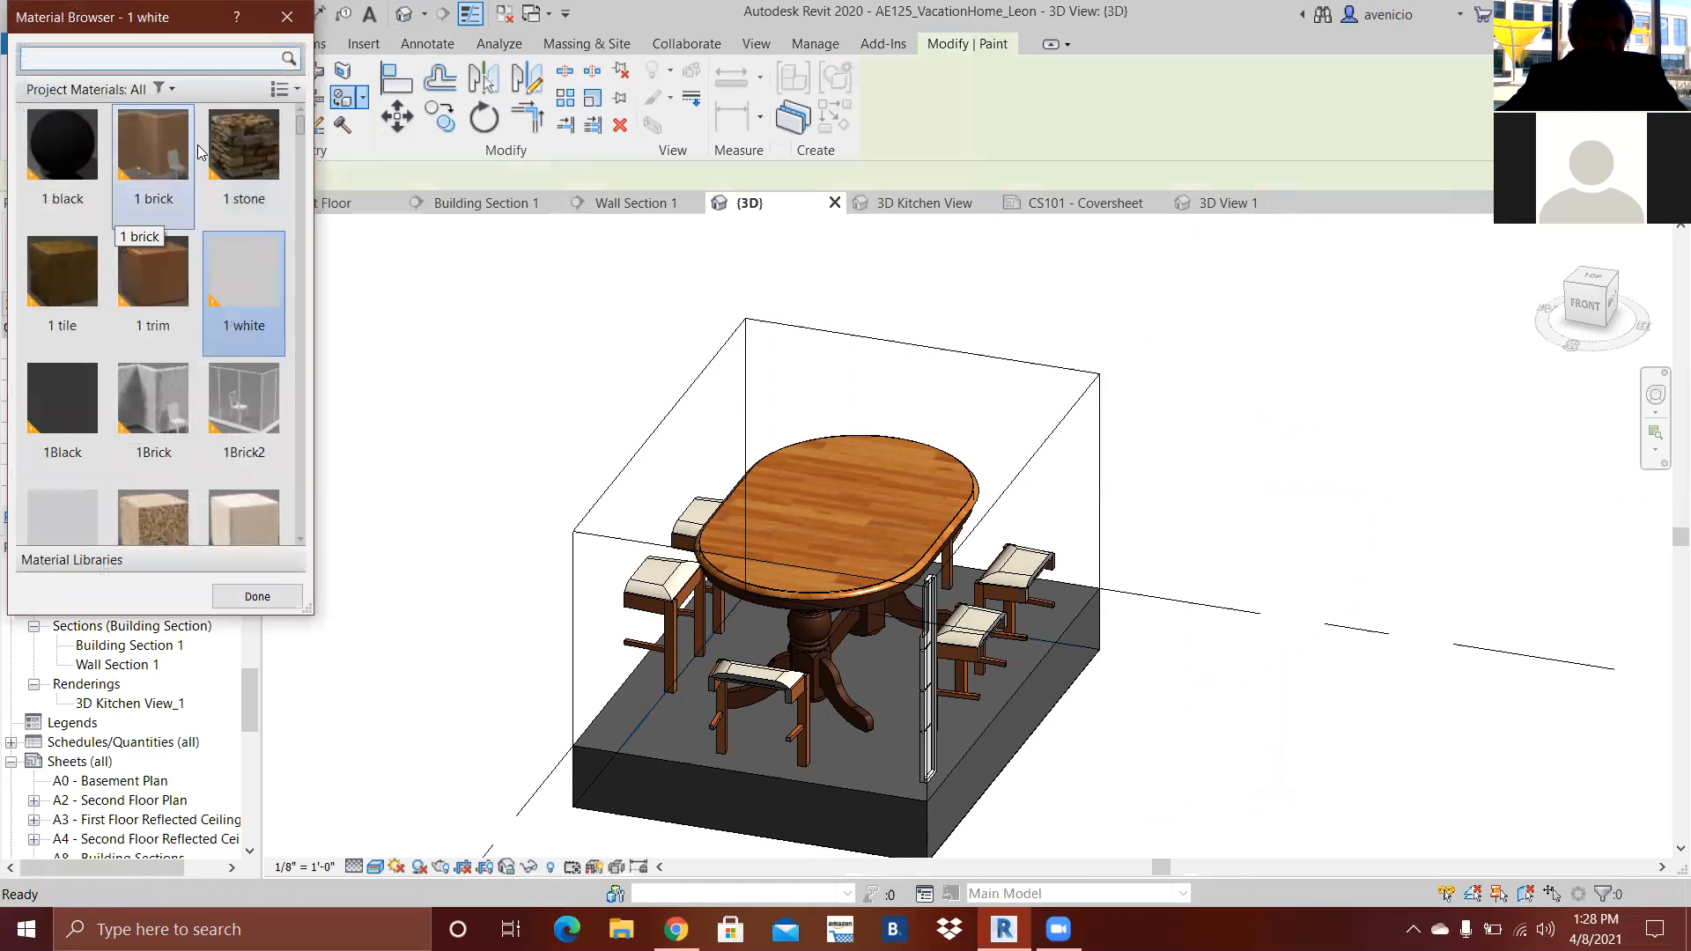
text(table)
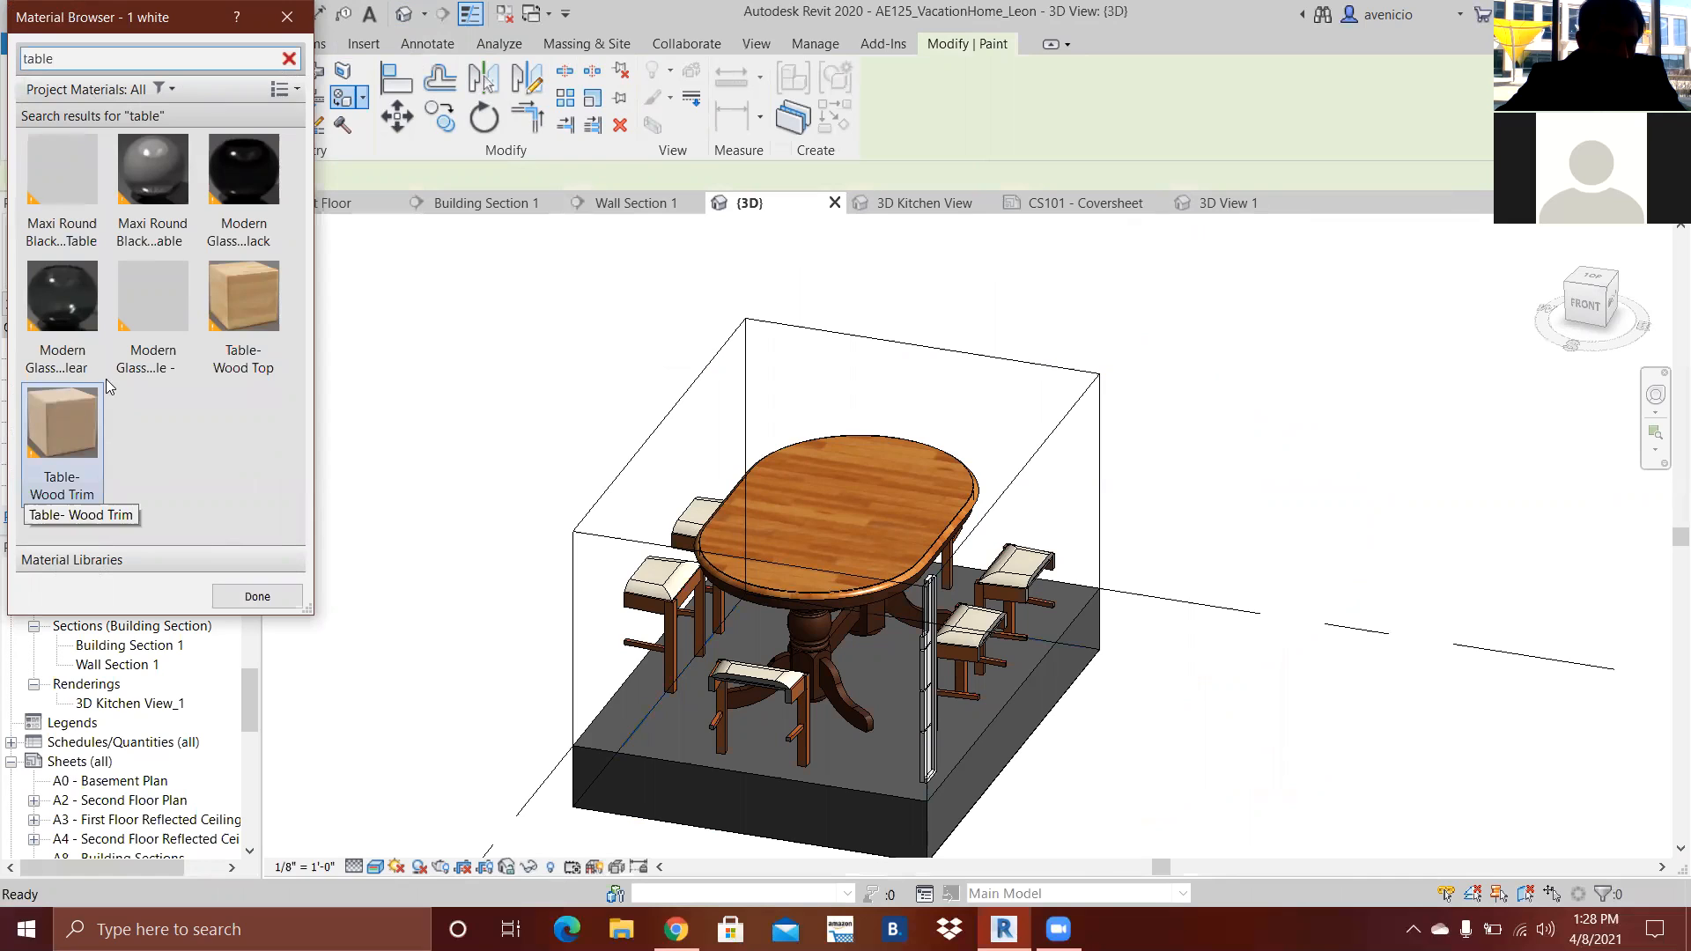
click(230, 277)
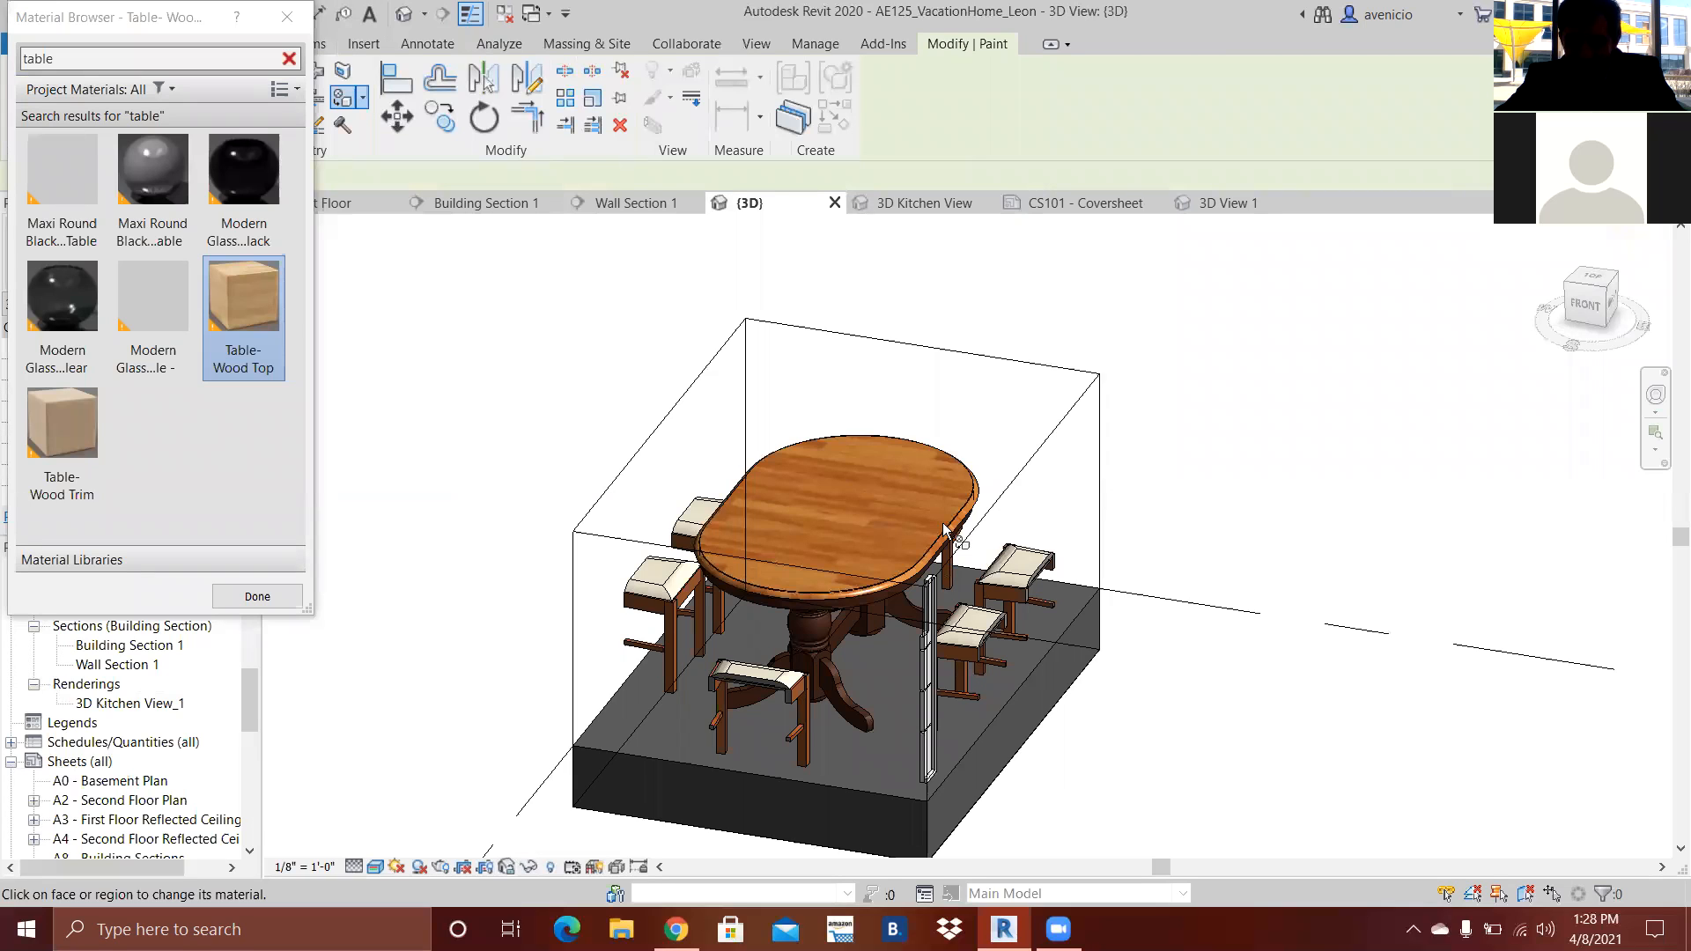
click(868, 759)
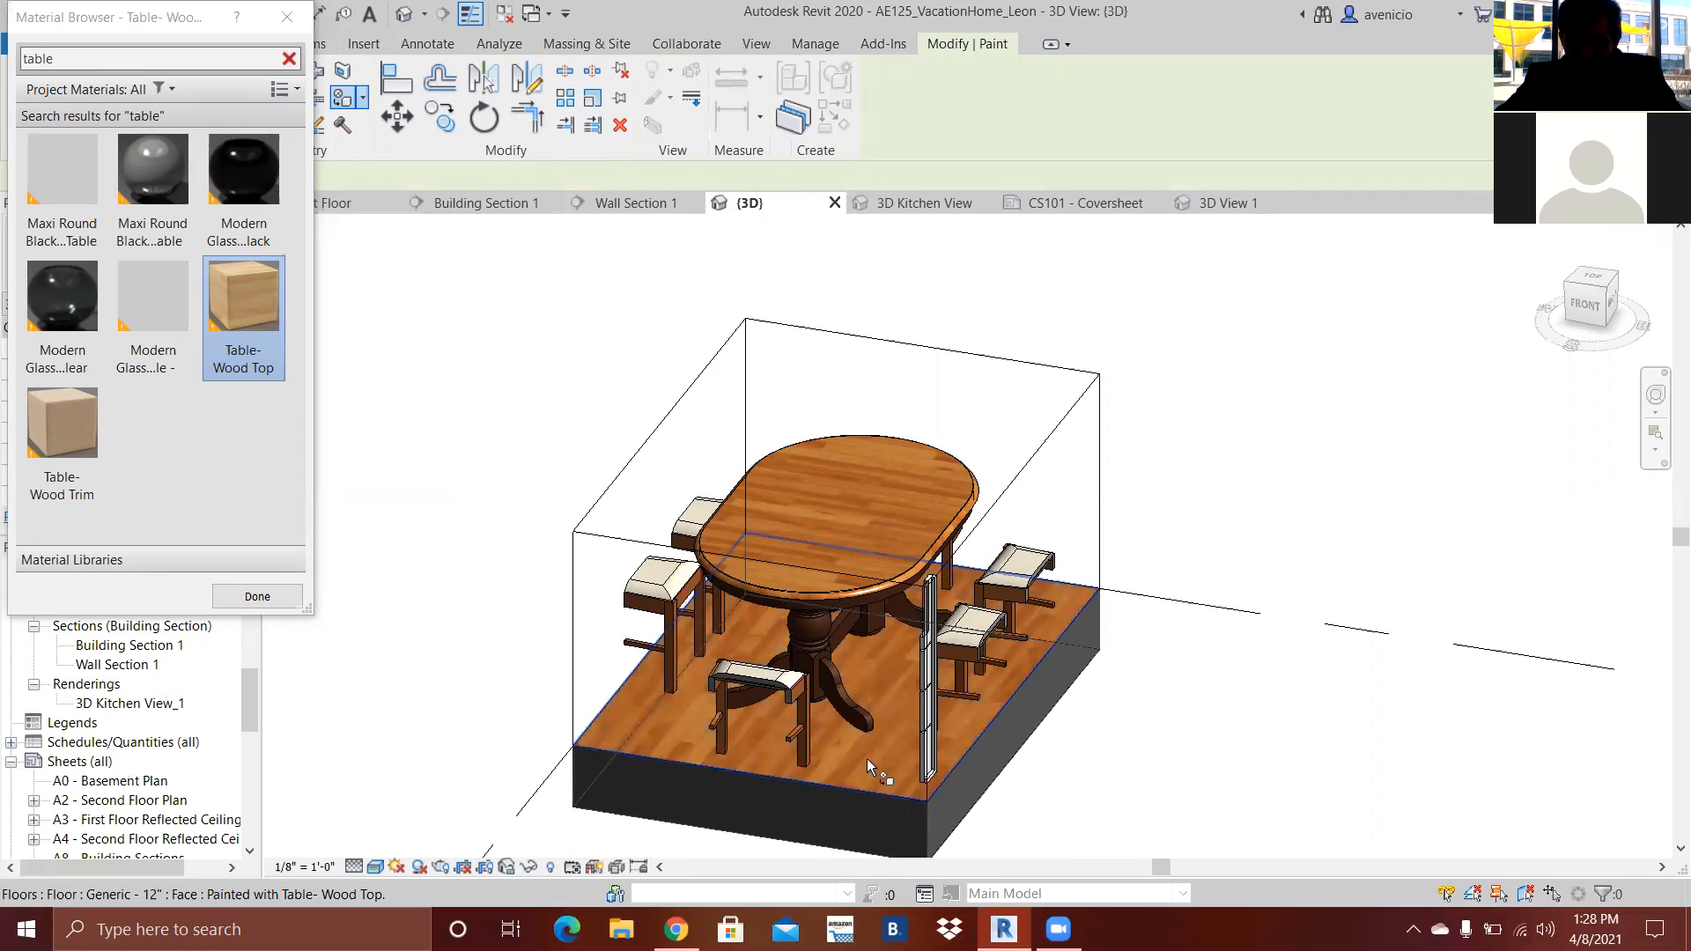
click(287, 19)
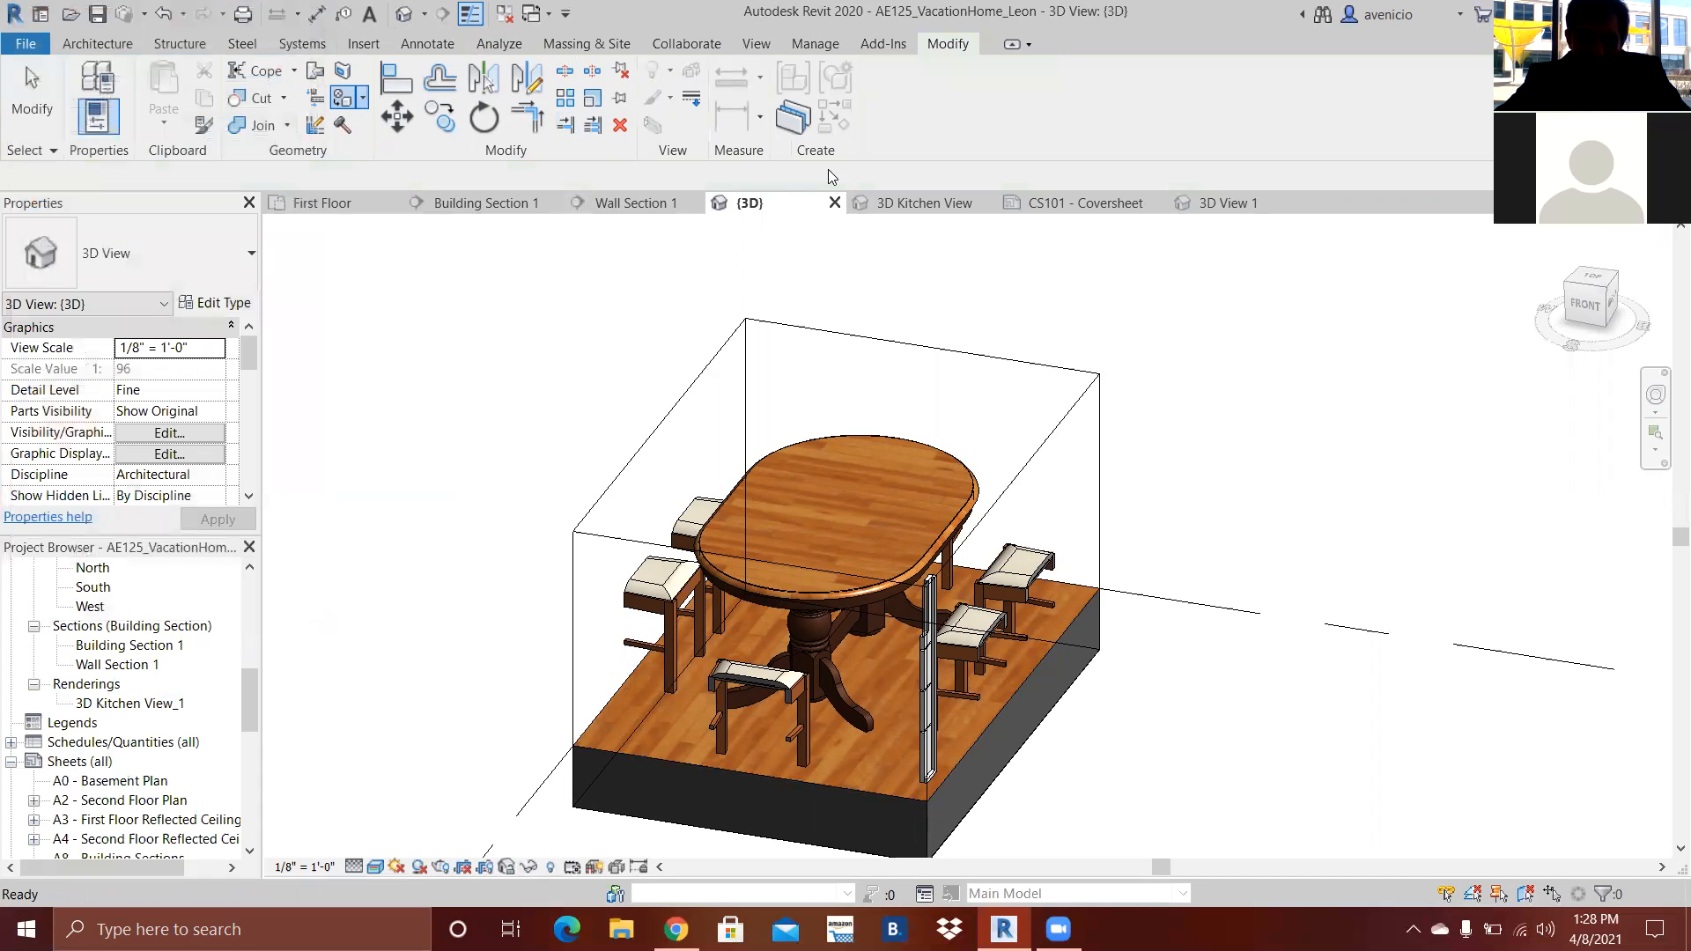
- Render the 3D Kitchen View at Draft quality and close the Rendering dialog
click(913, 202)
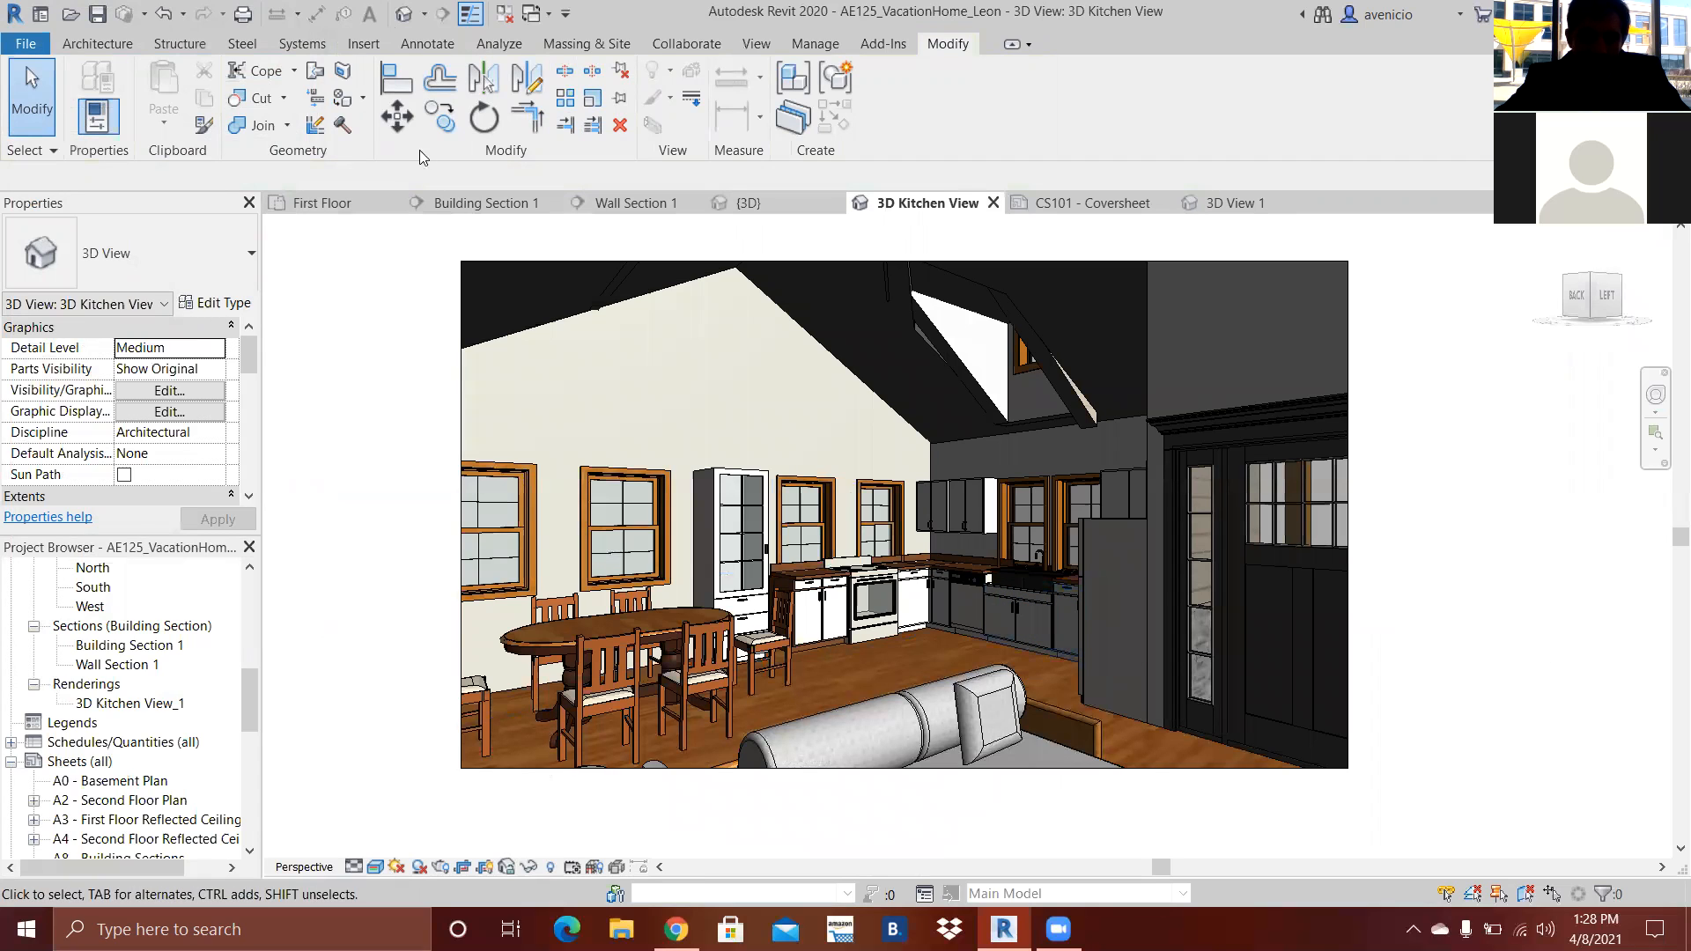
click(757, 44)
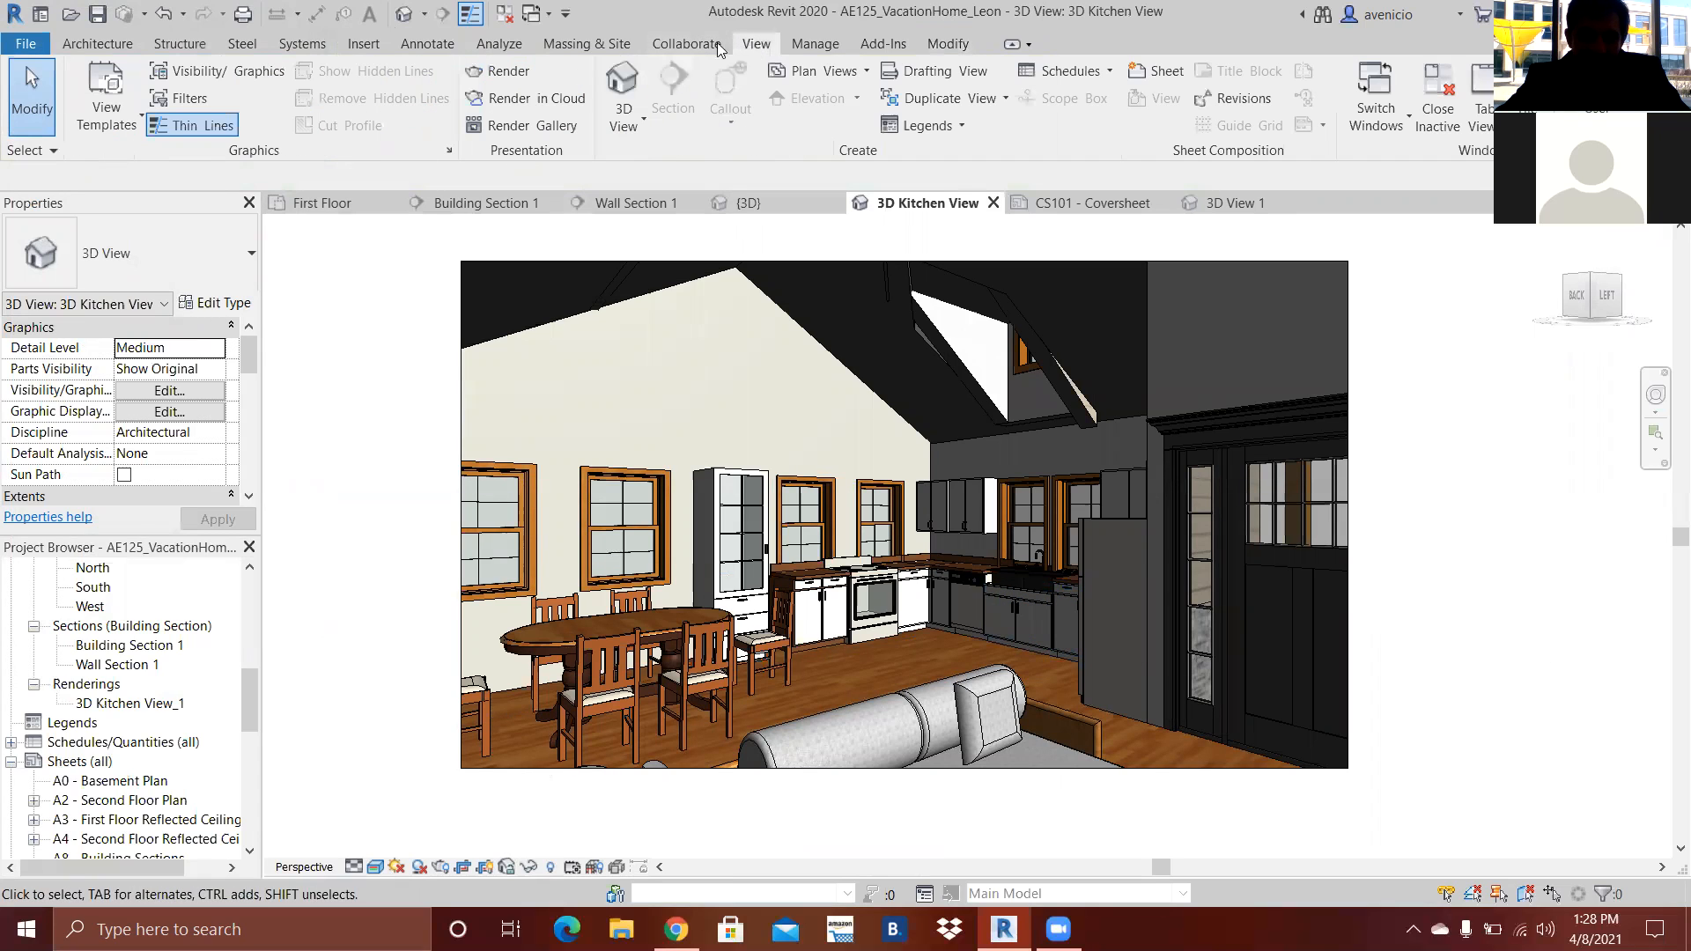
click(495, 72)
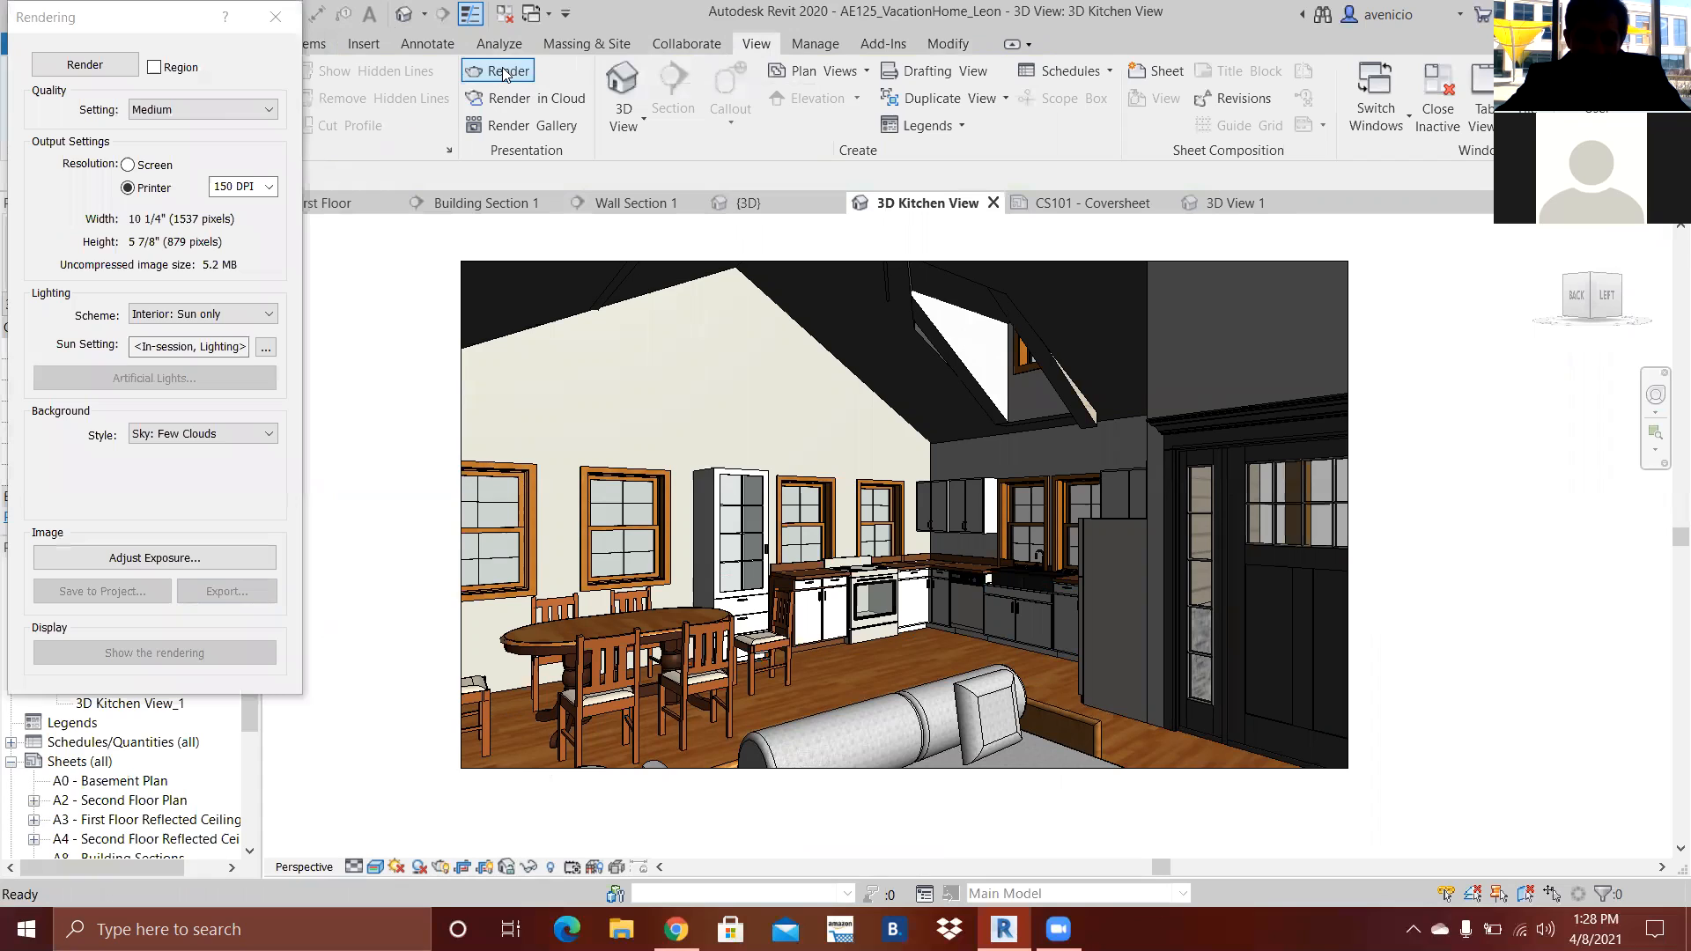
click(207, 109)
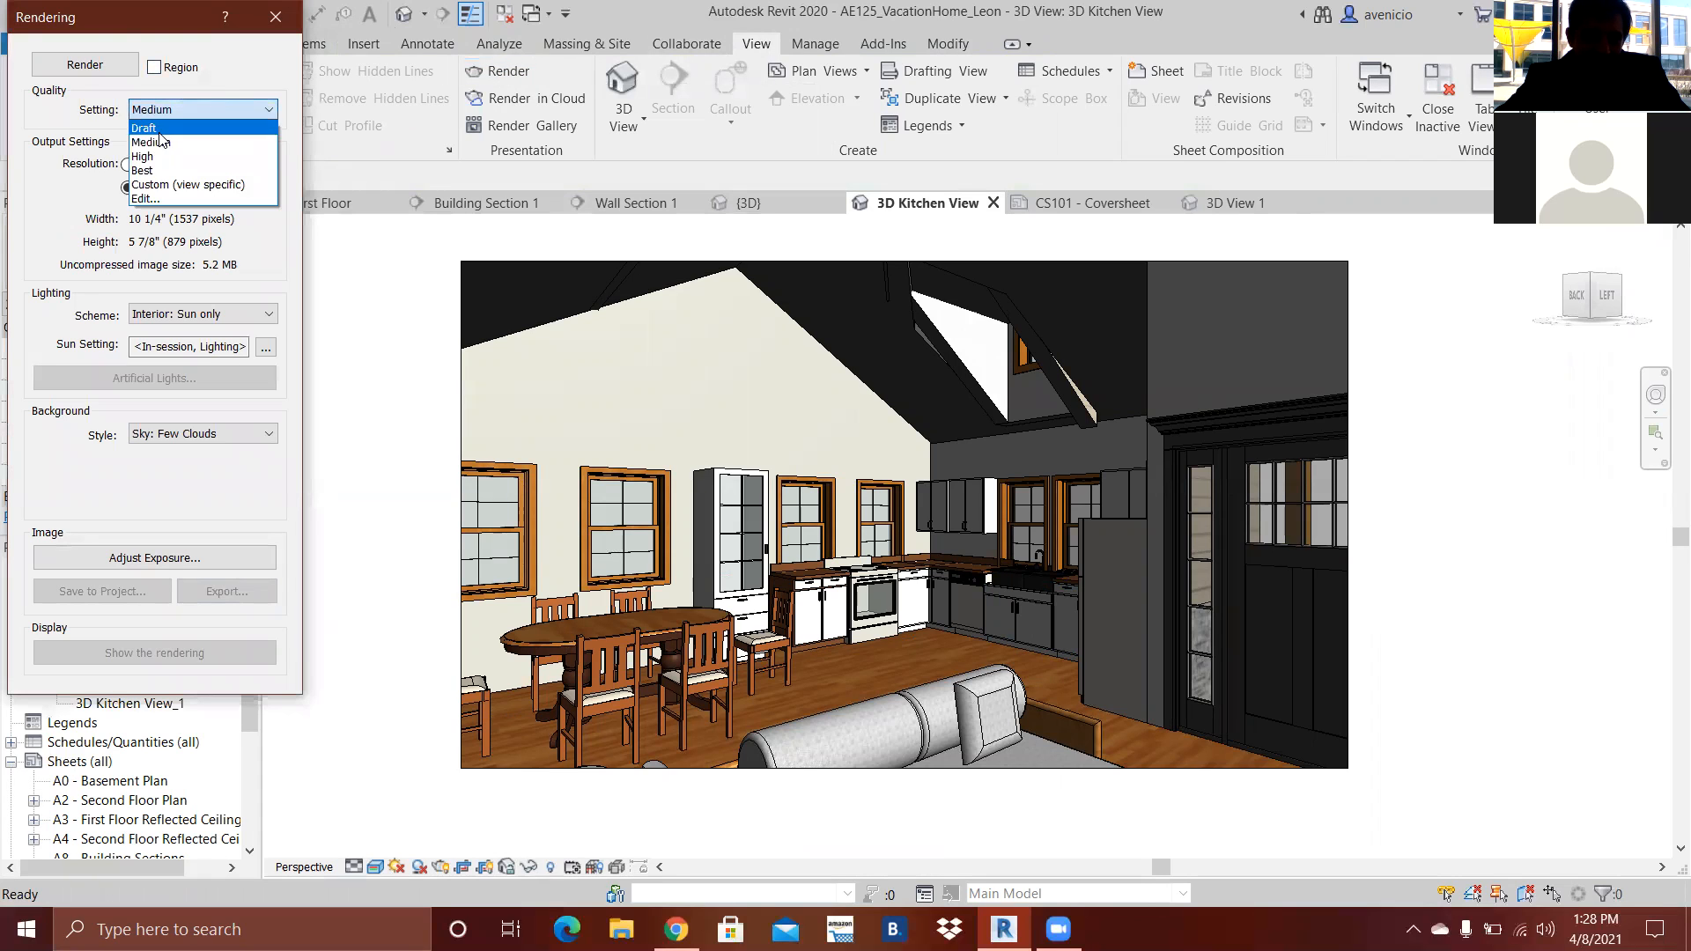
click(158, 132)
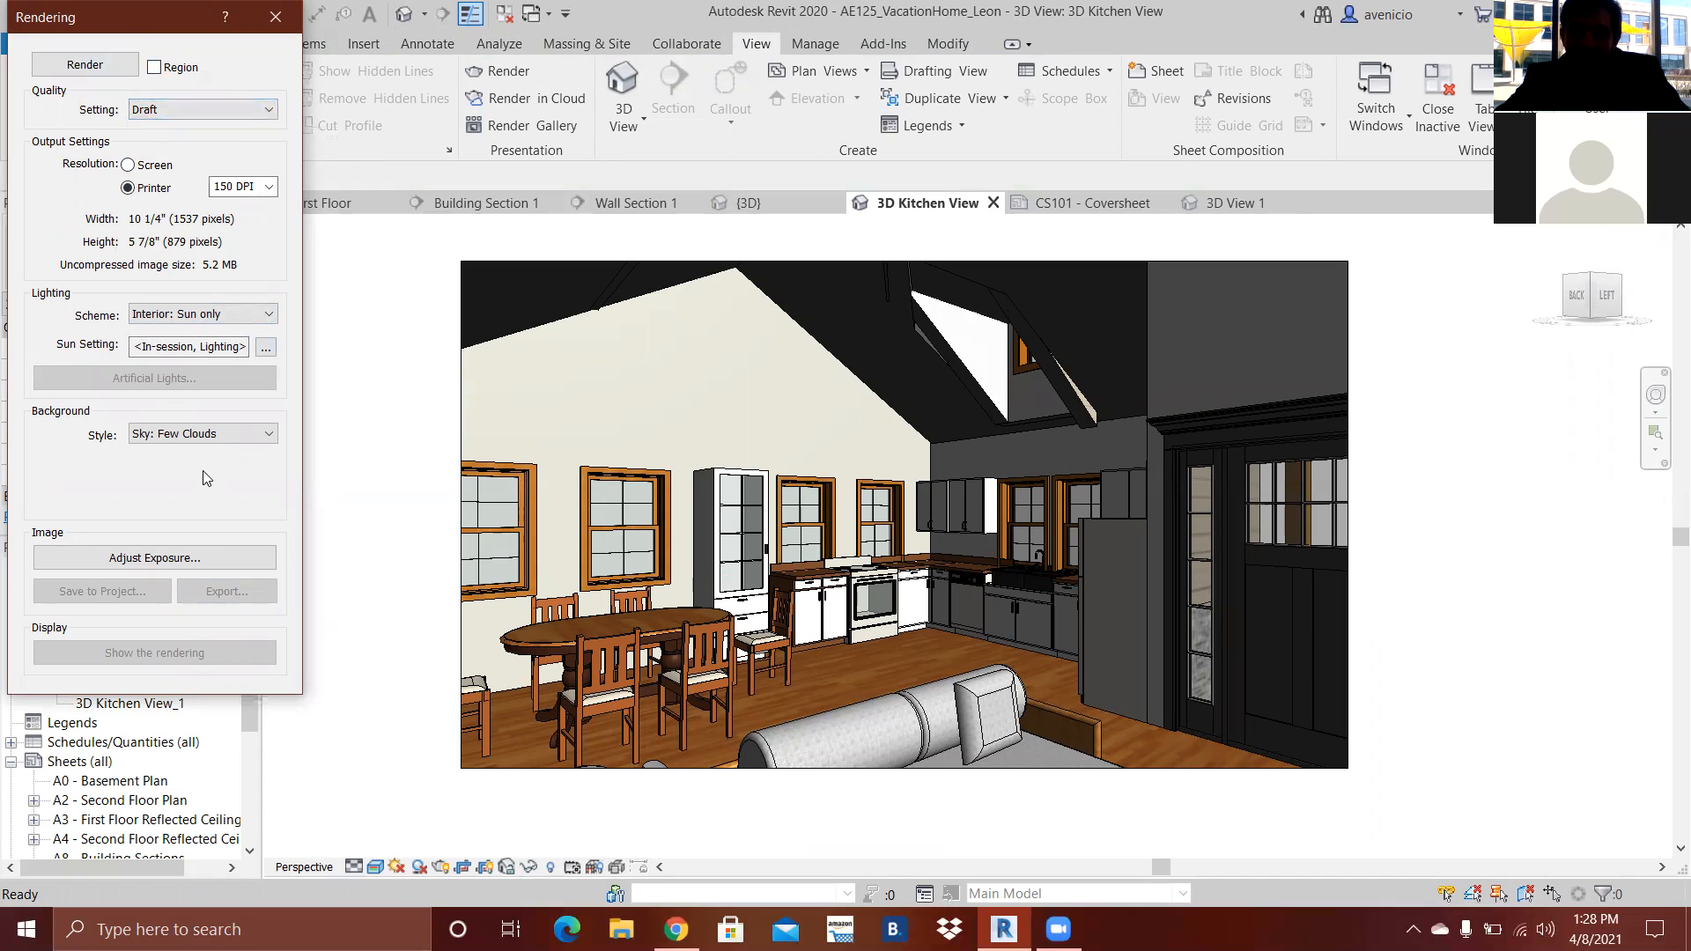
click(85, 63)
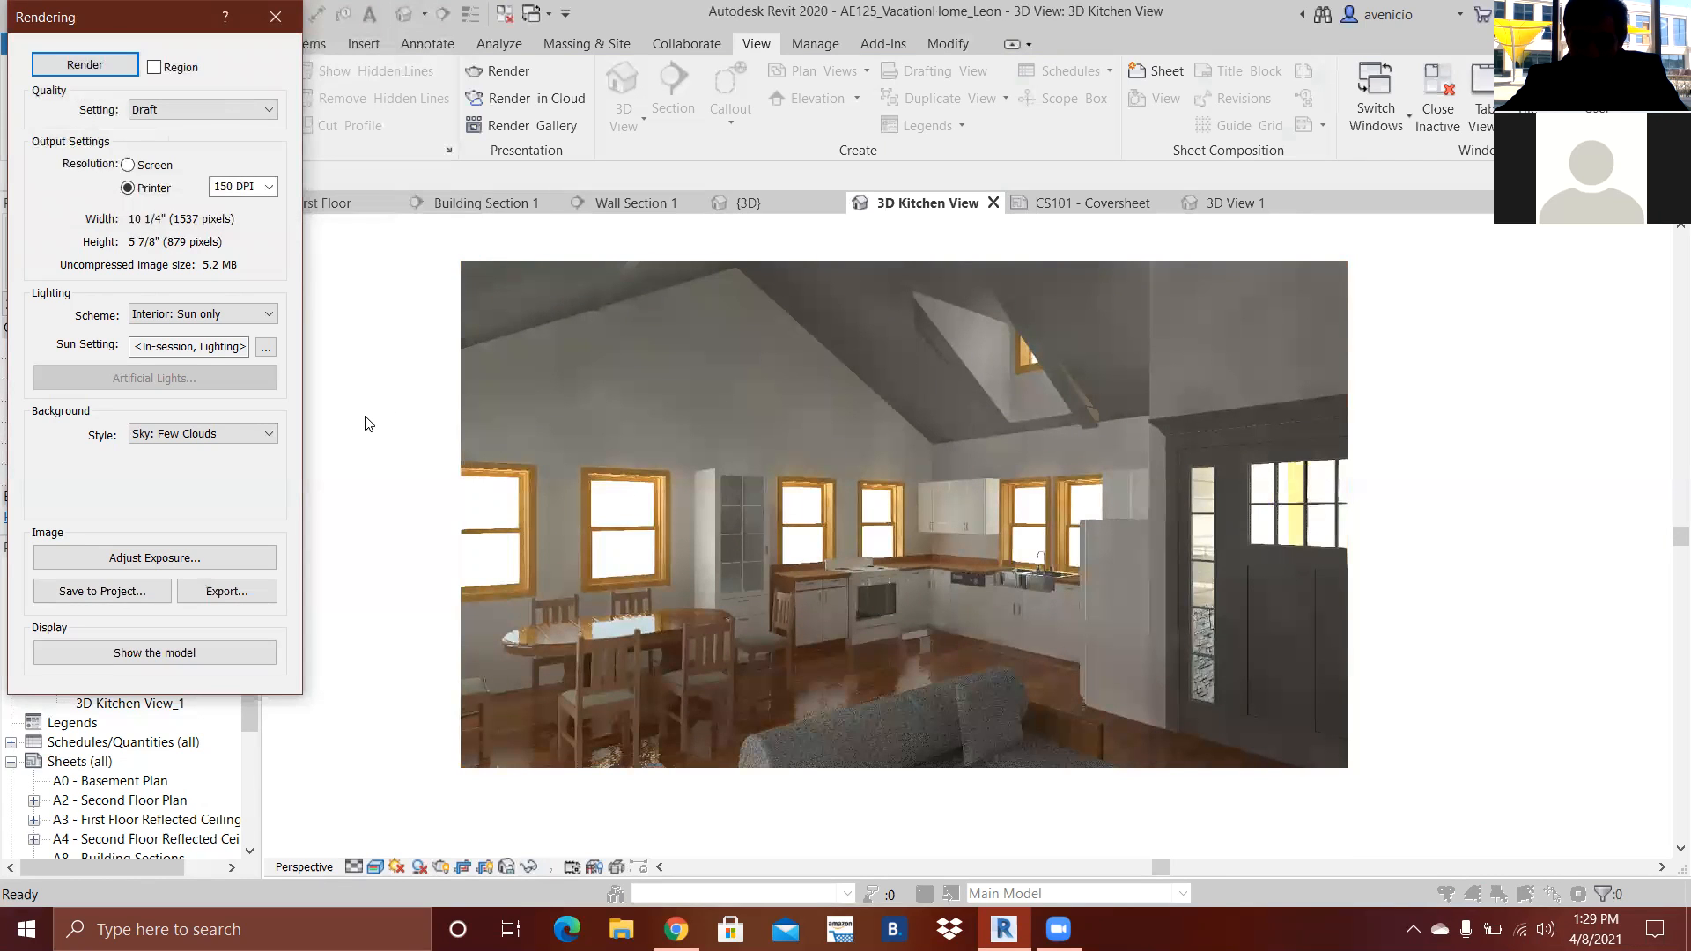
click(266, 21)
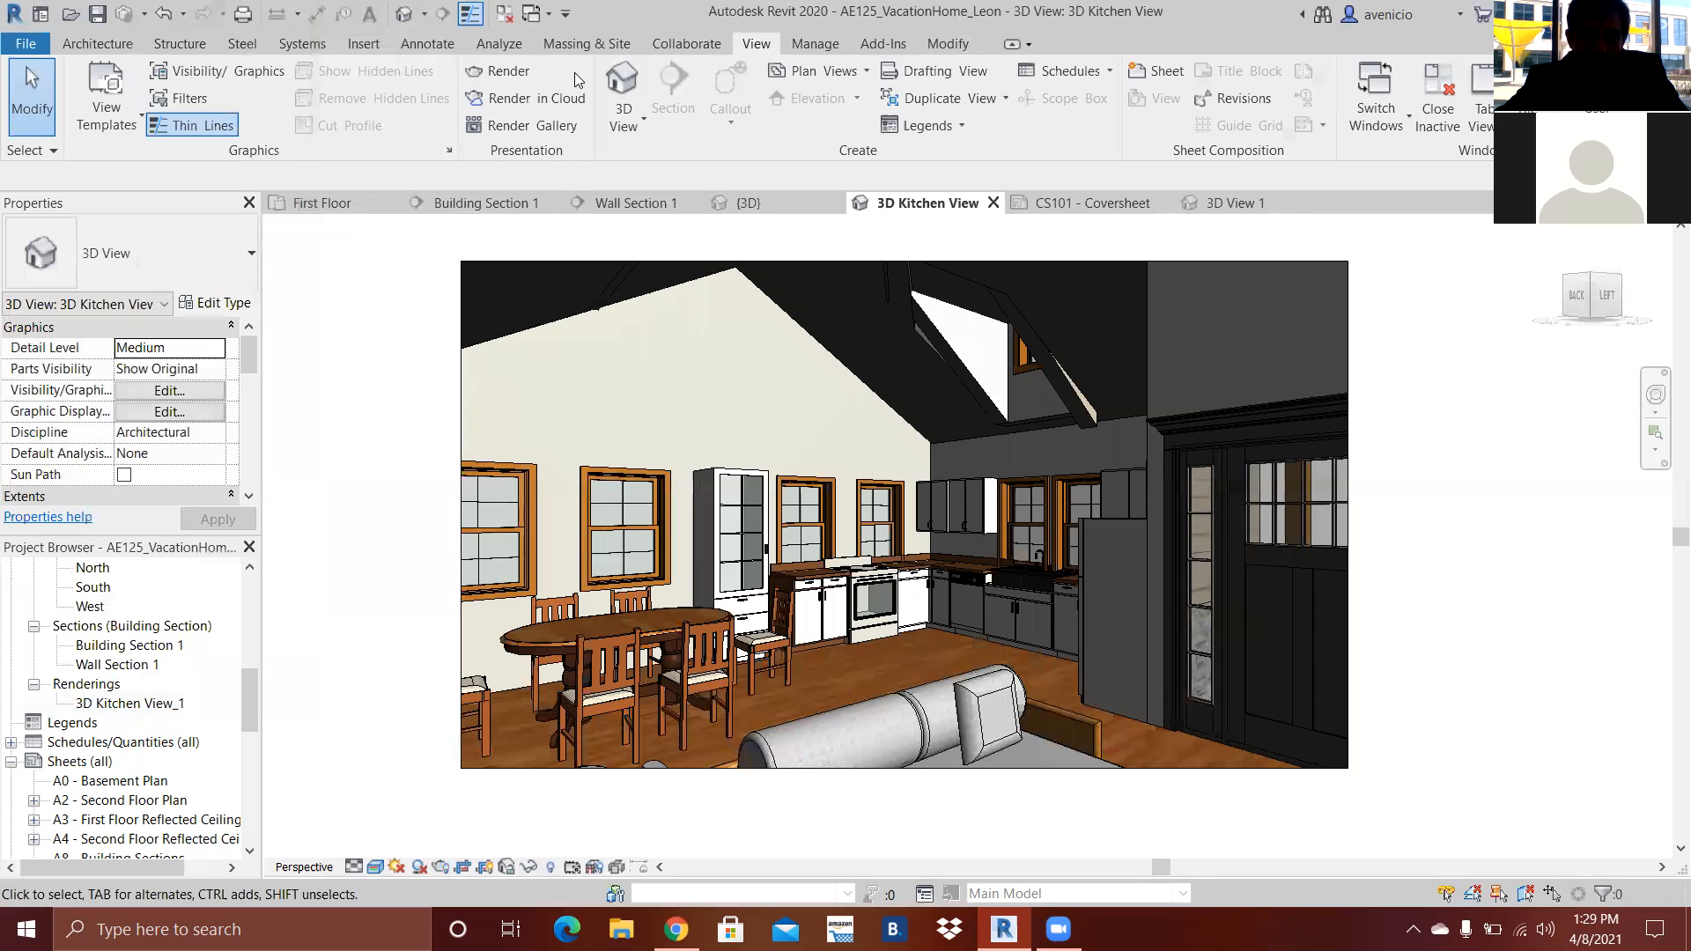
- Set the wood finish of the Table- Wood Top material's appearance to Satin Varnish
click(815, 43)
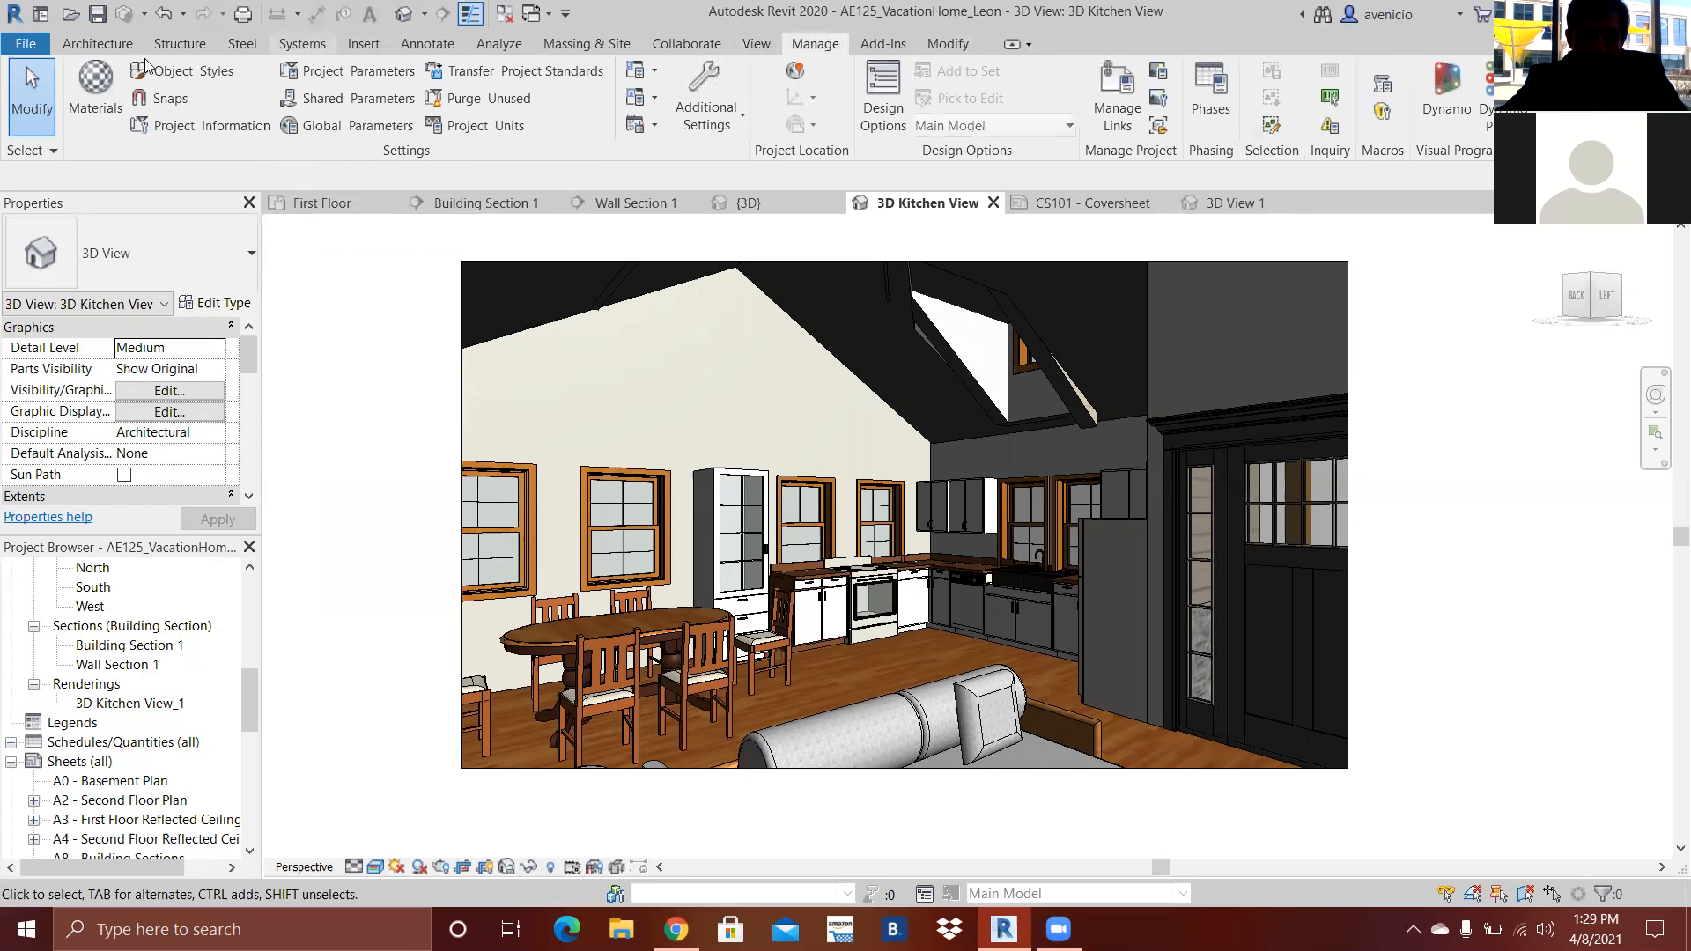
click(98, 88)
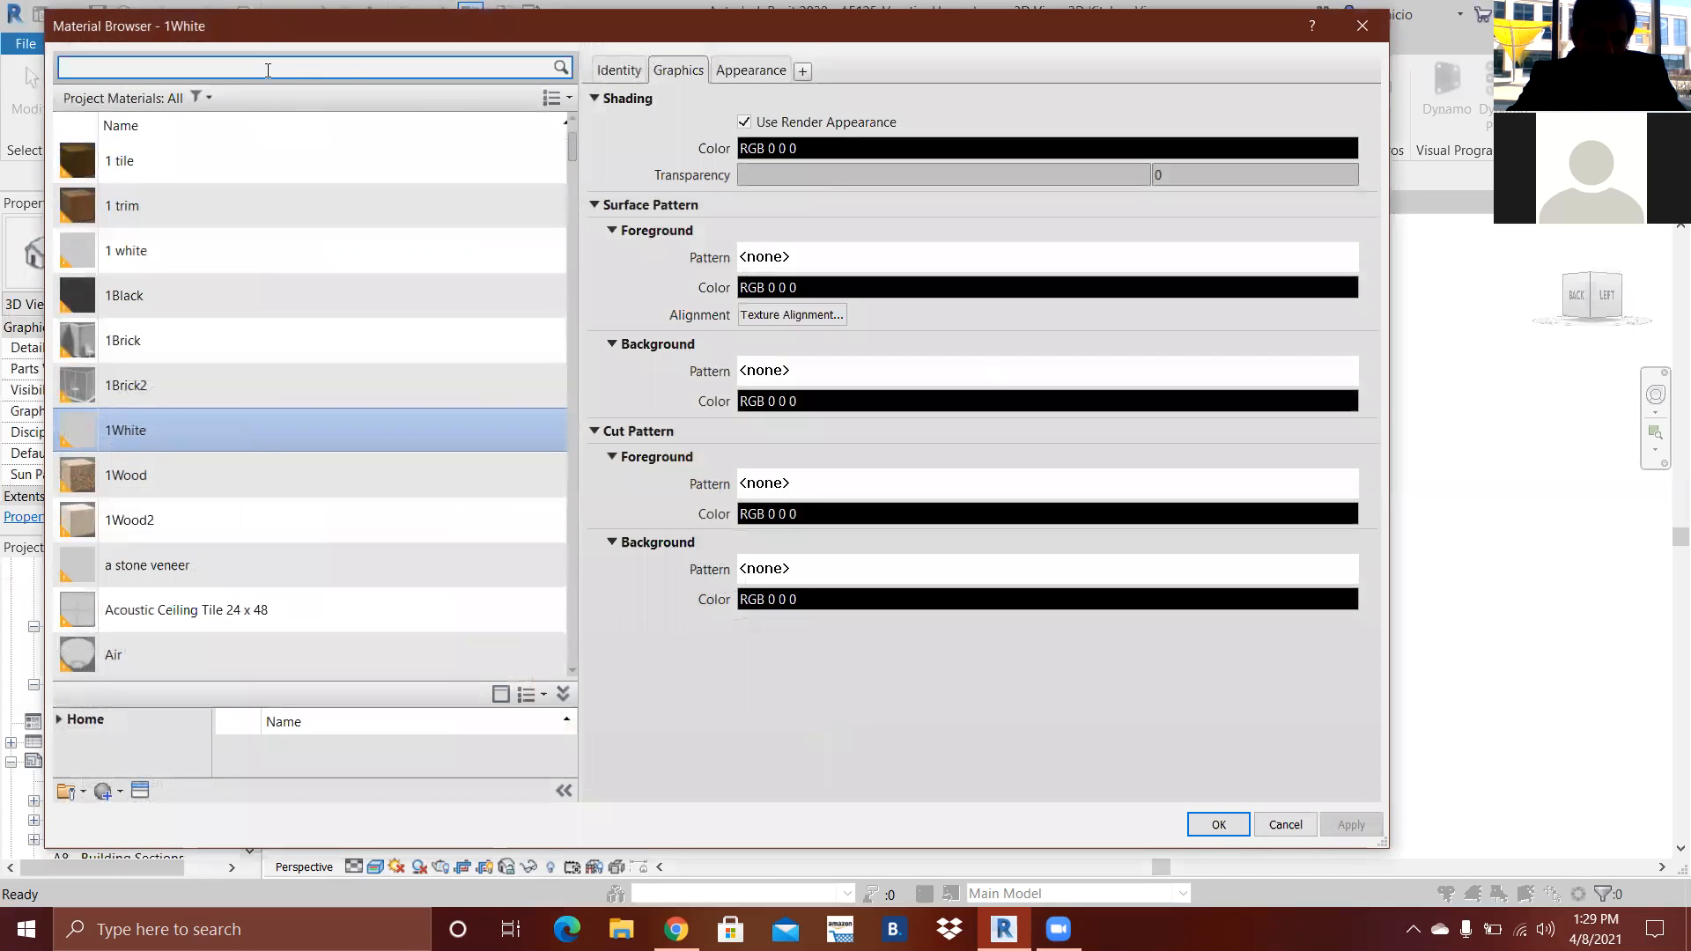
text(table)
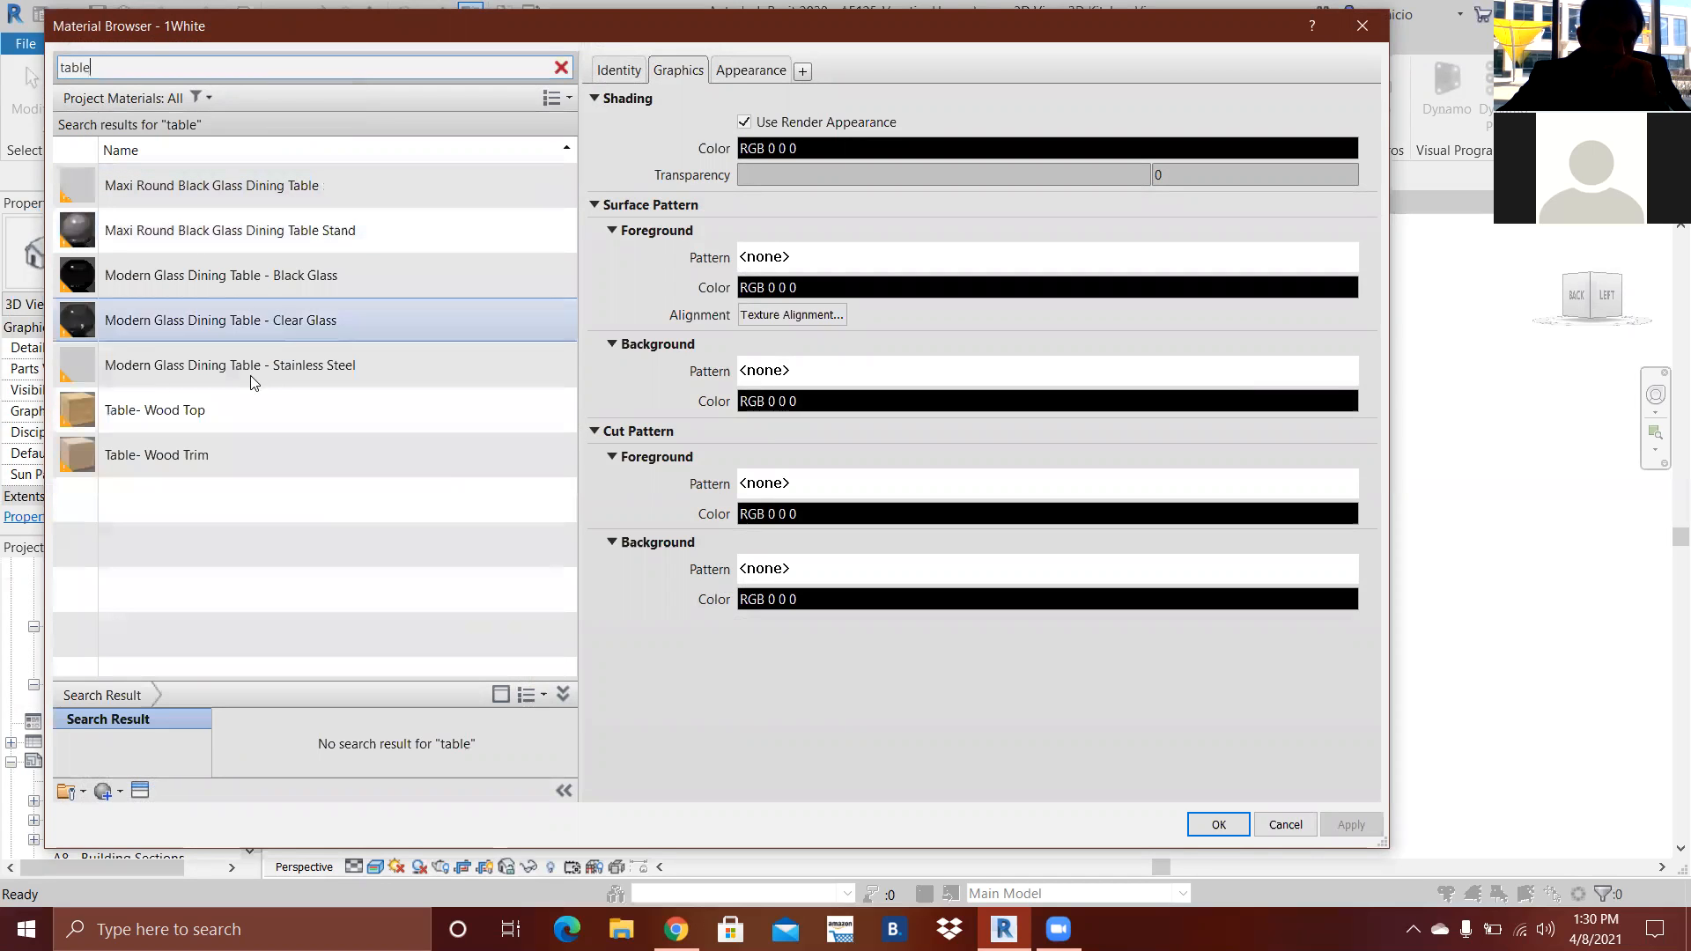
click(220, 426)
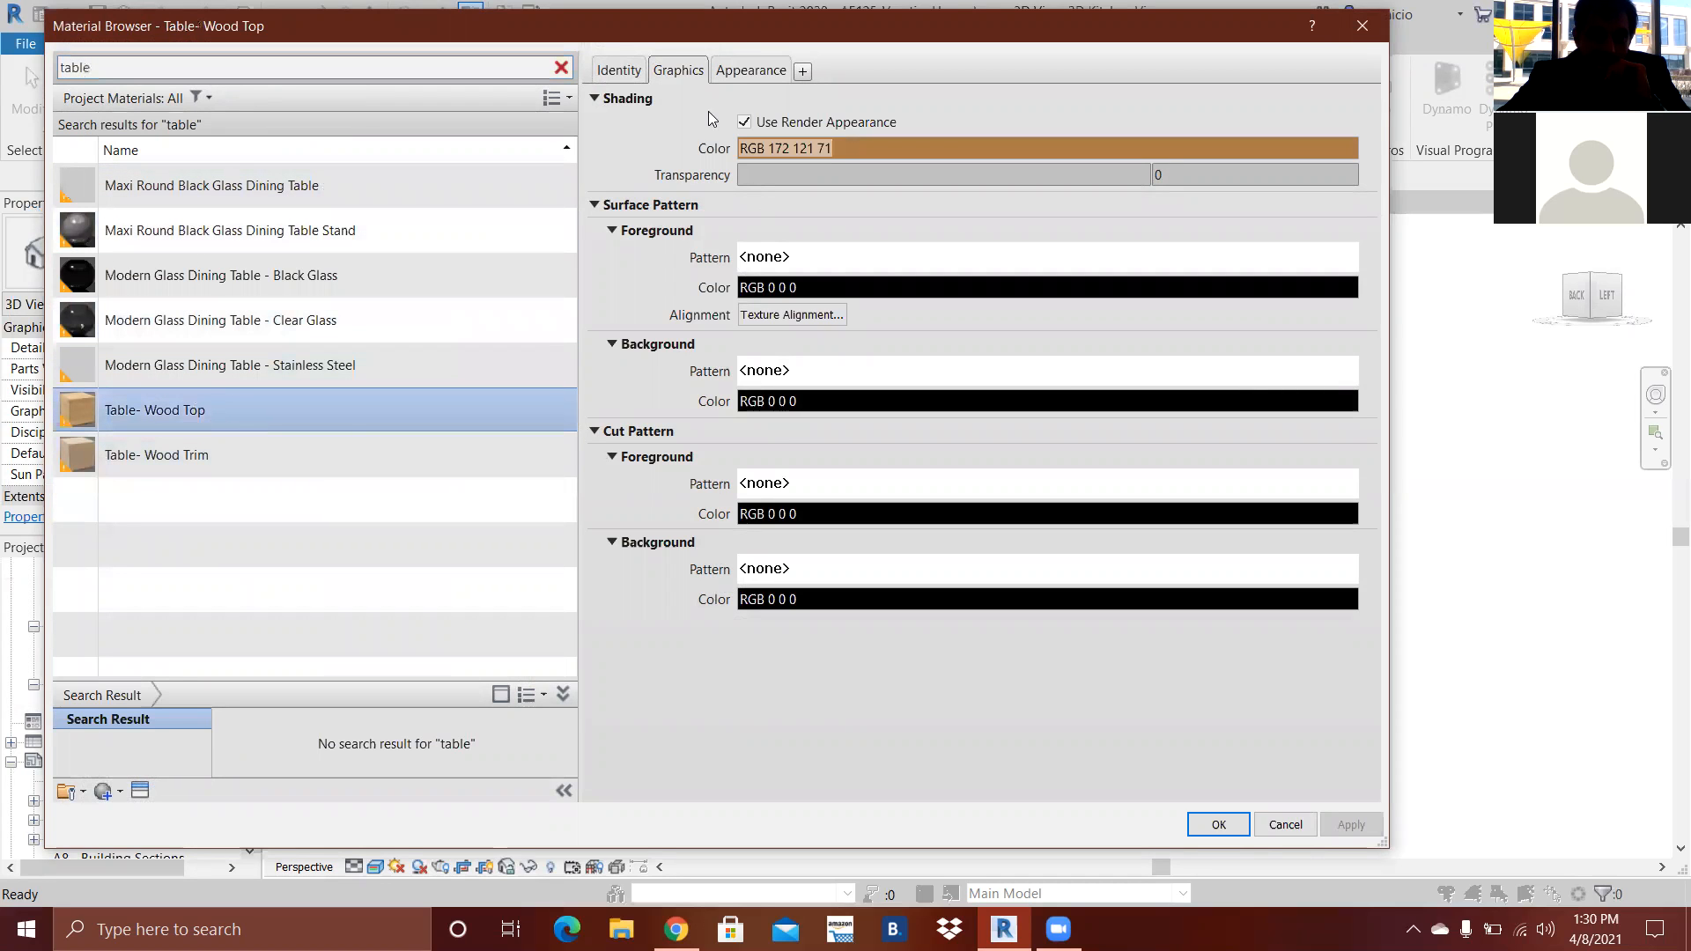
click(745, 72)
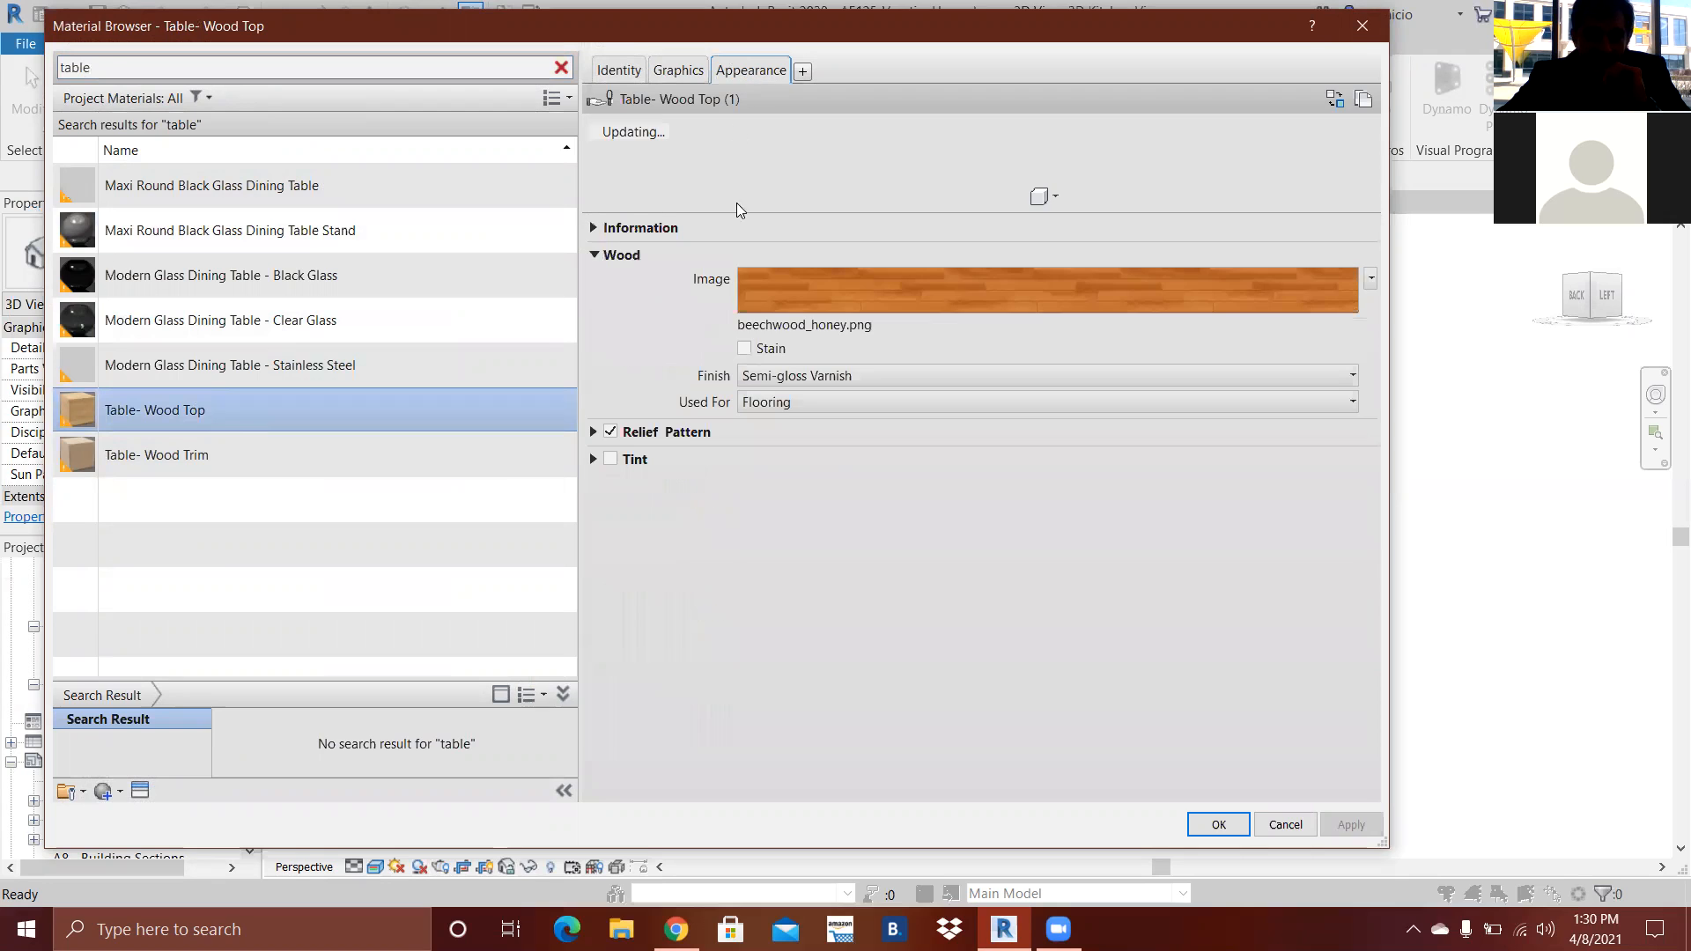
click(855, 378)
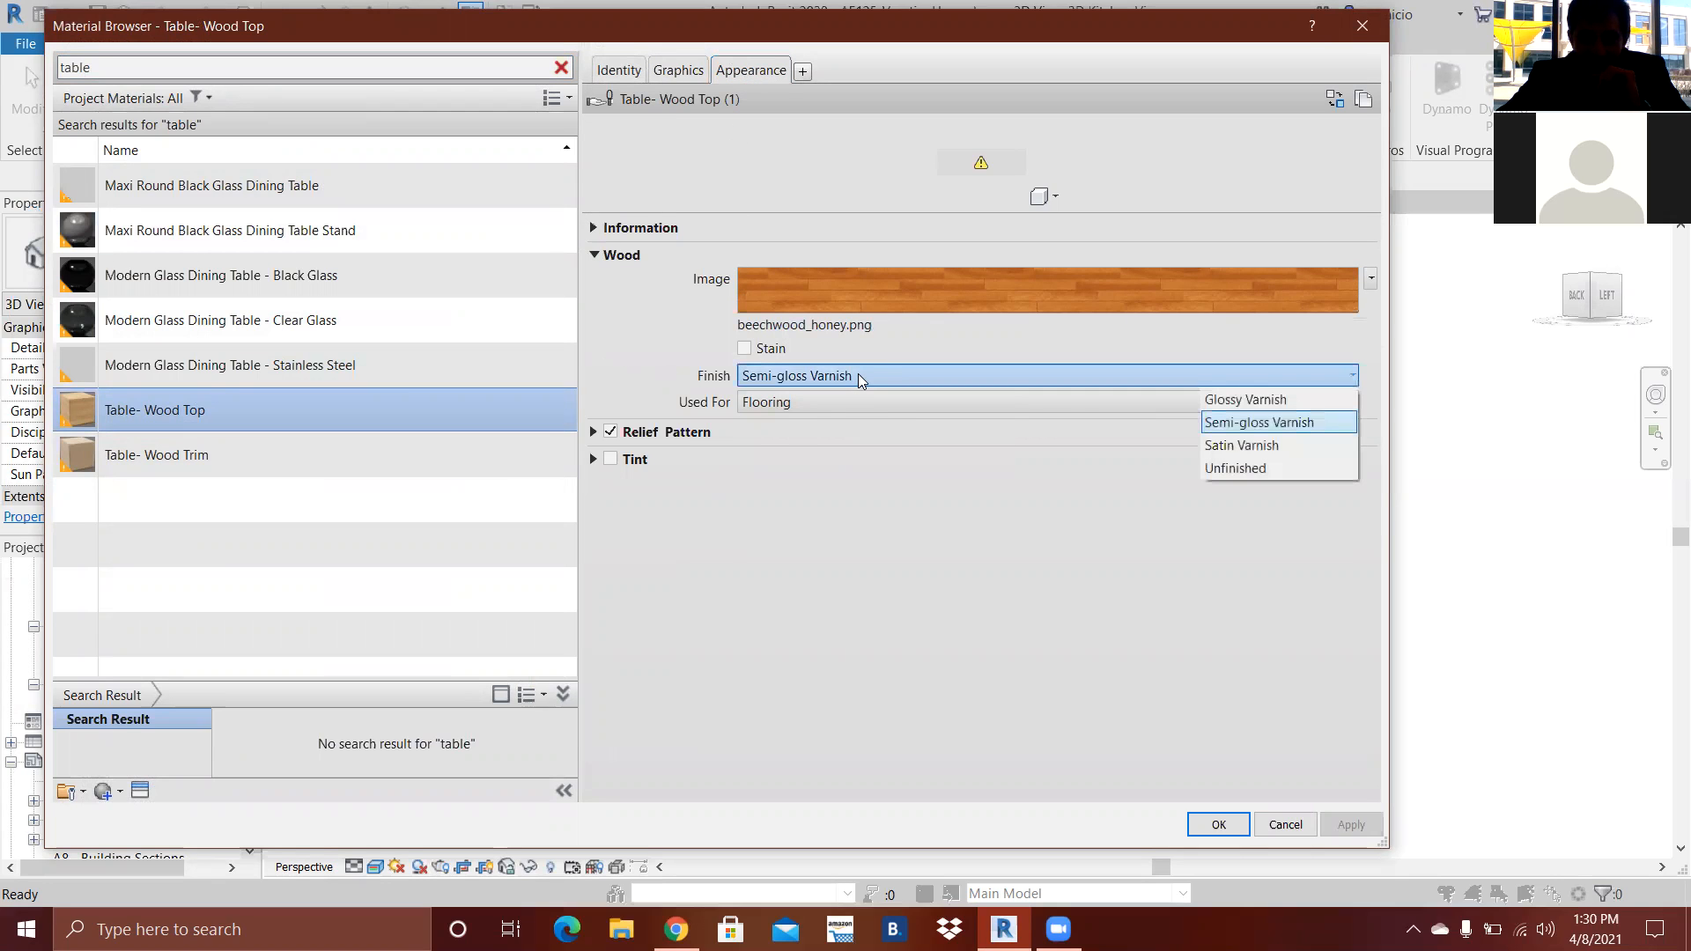
click(1264, 446)
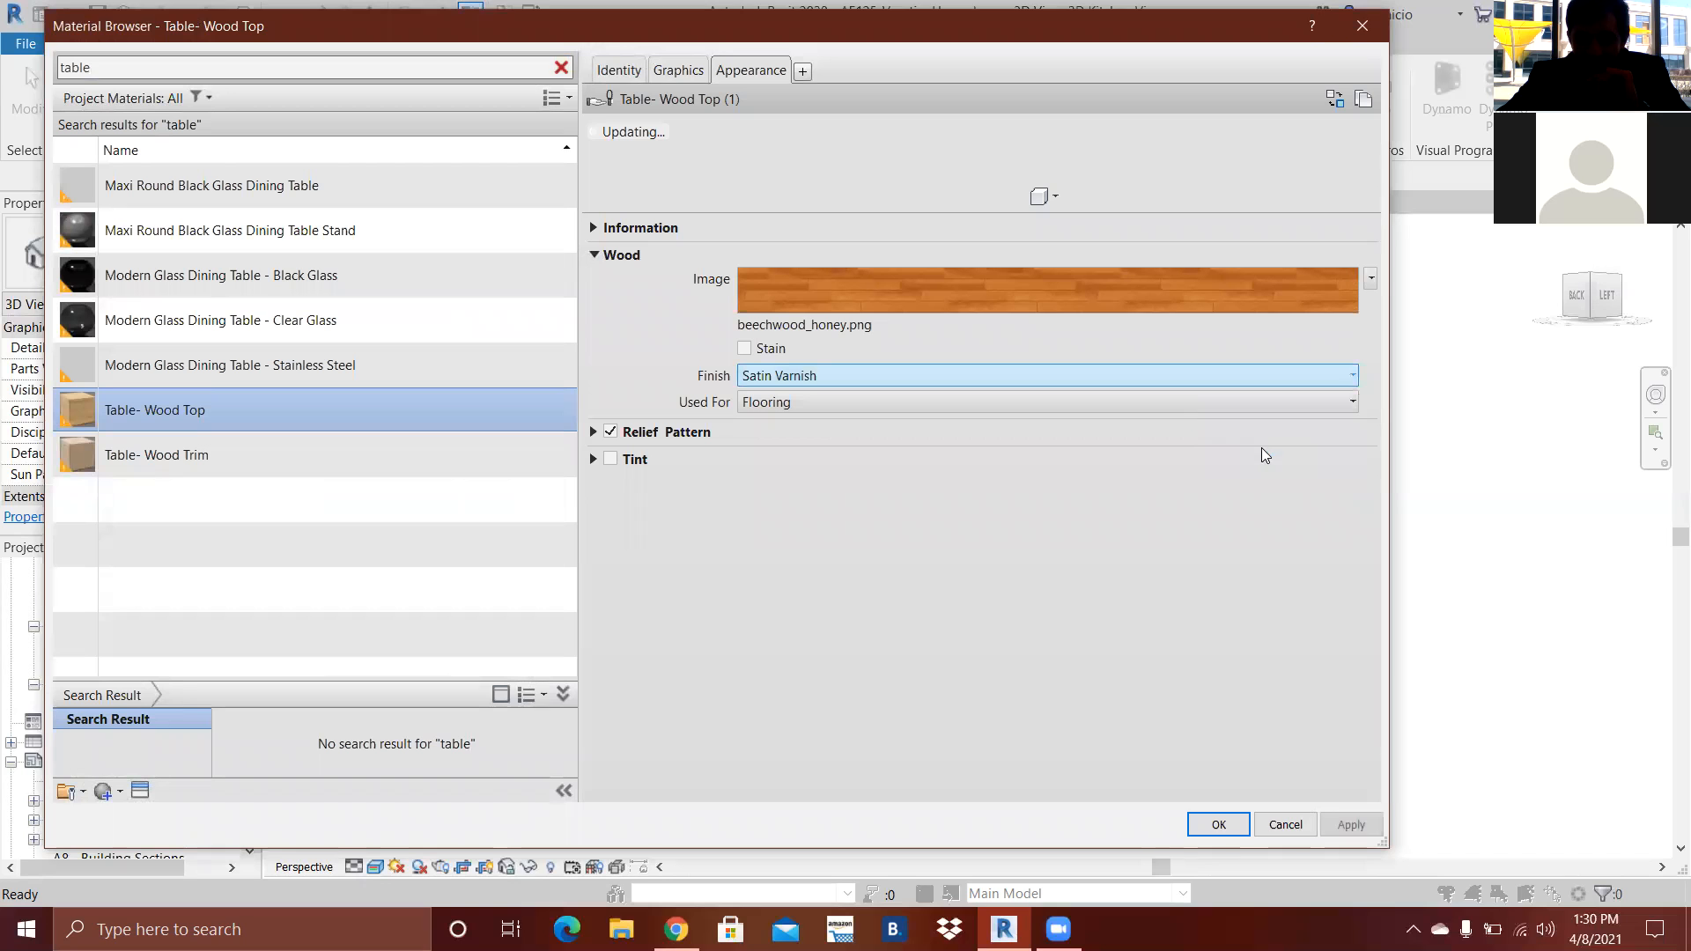
click(1220, 825)
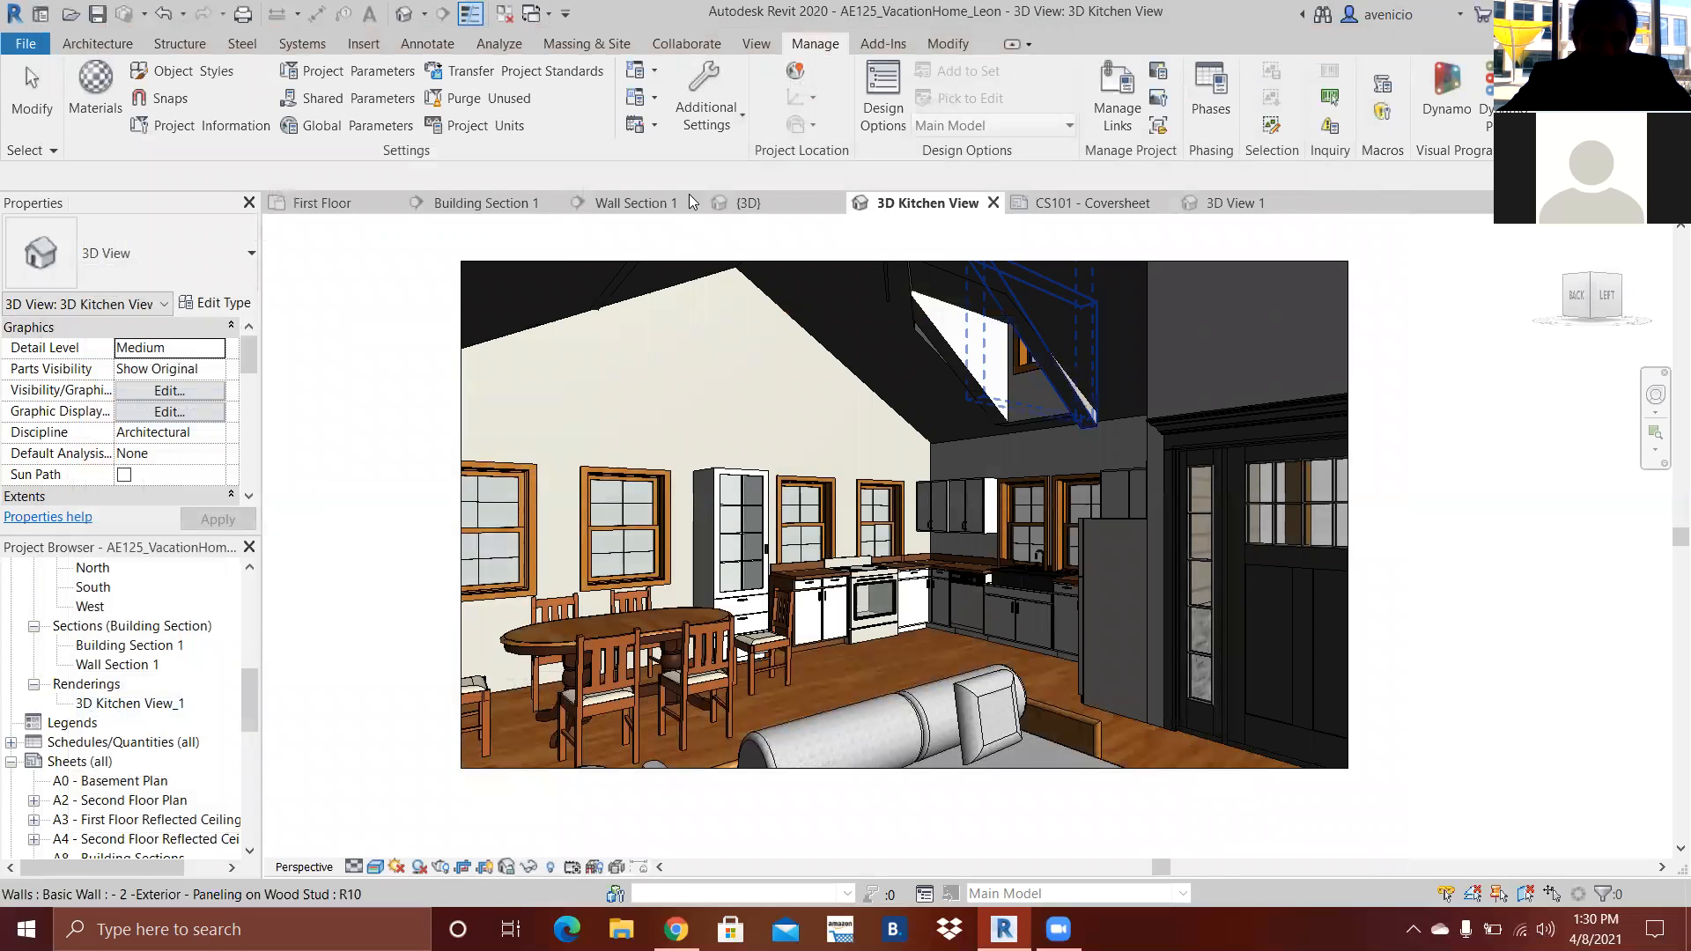
- Render the 3D Kitchen View again with the satin tabletop finish and close the Rendering dialog
click(746, 44)
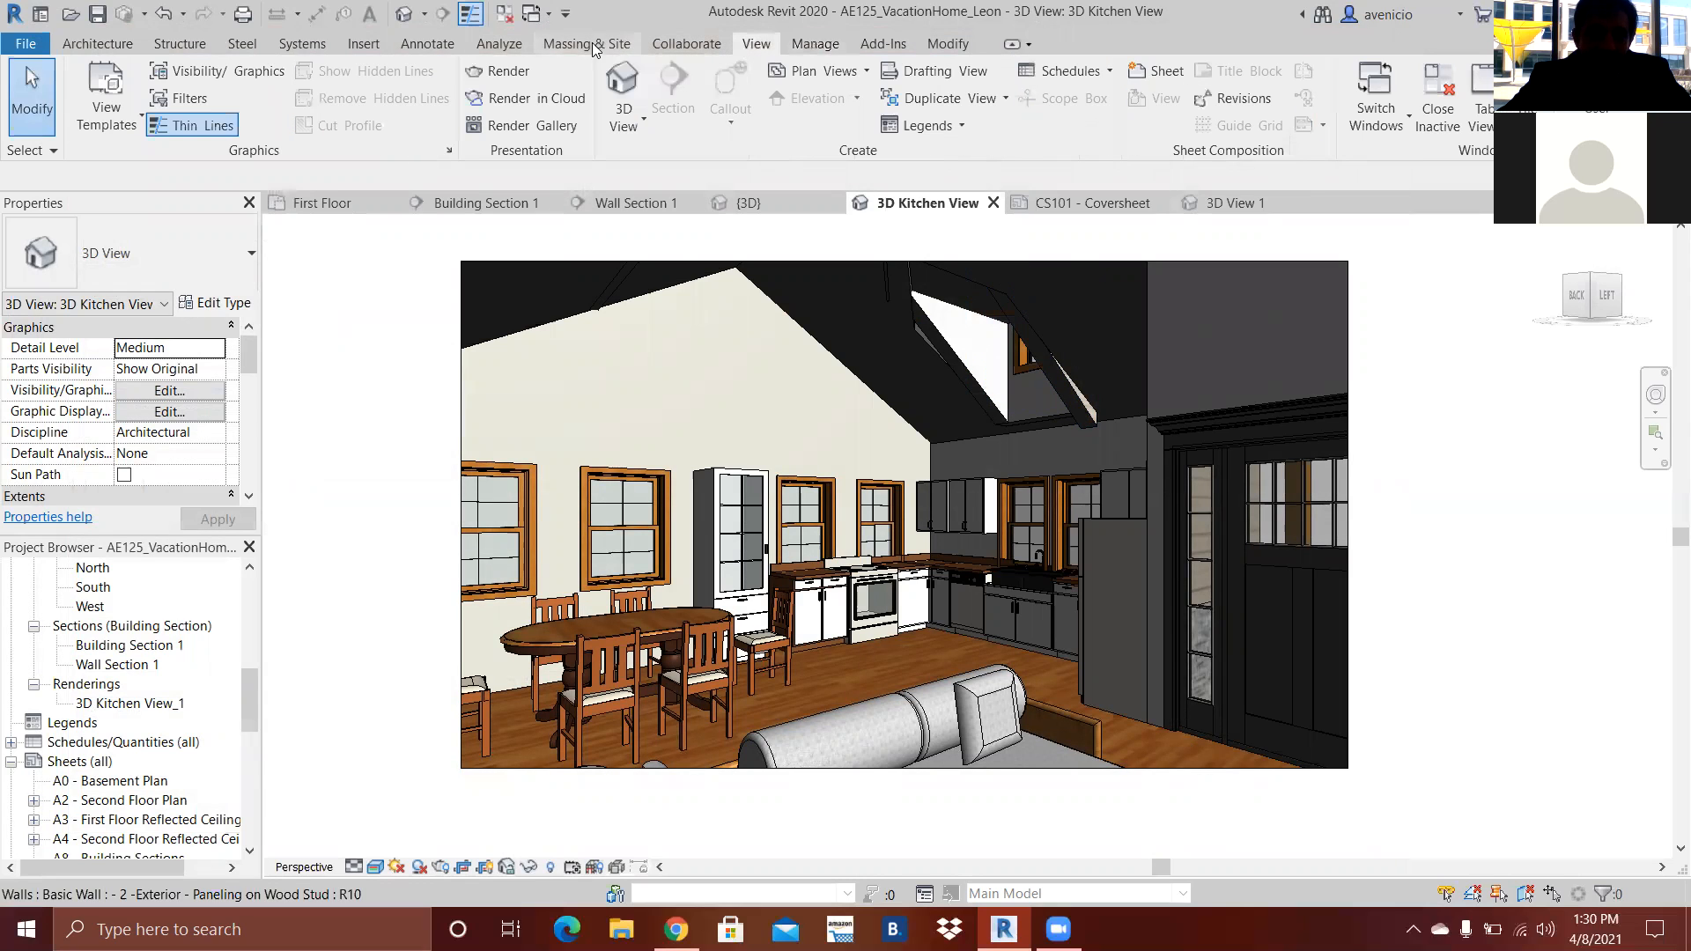
click(495, 74)
click(84, 64)
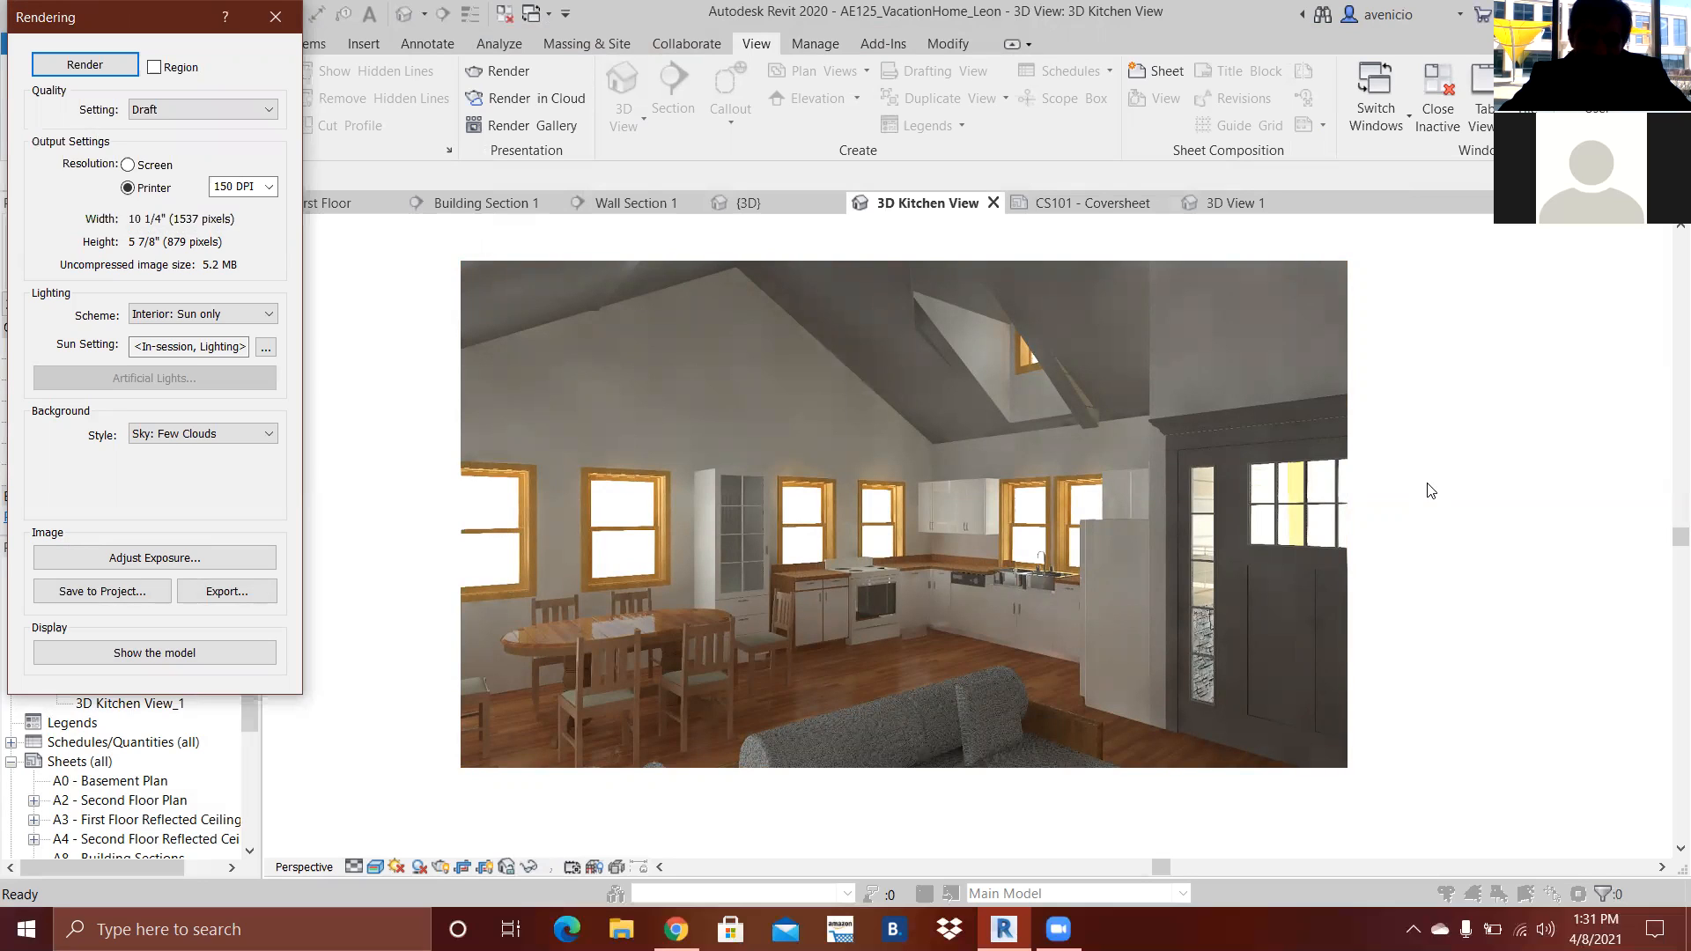
click(275, 19)
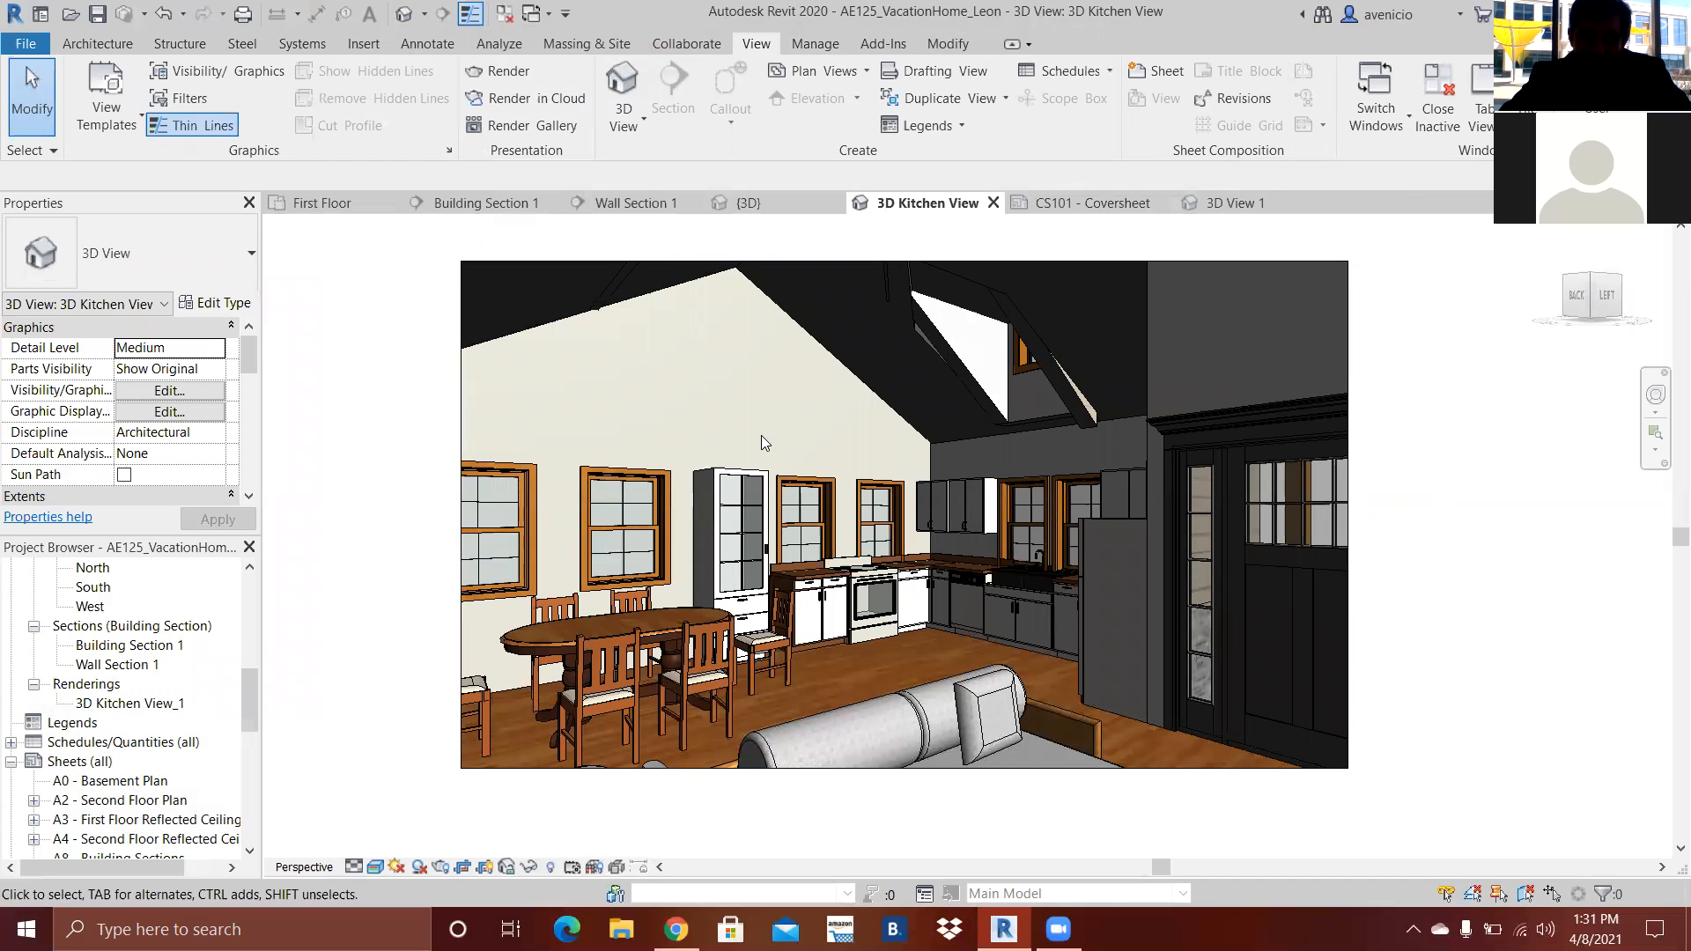
- Create a new project material in the Material Browser
click(816, 44)
click(99, 88)
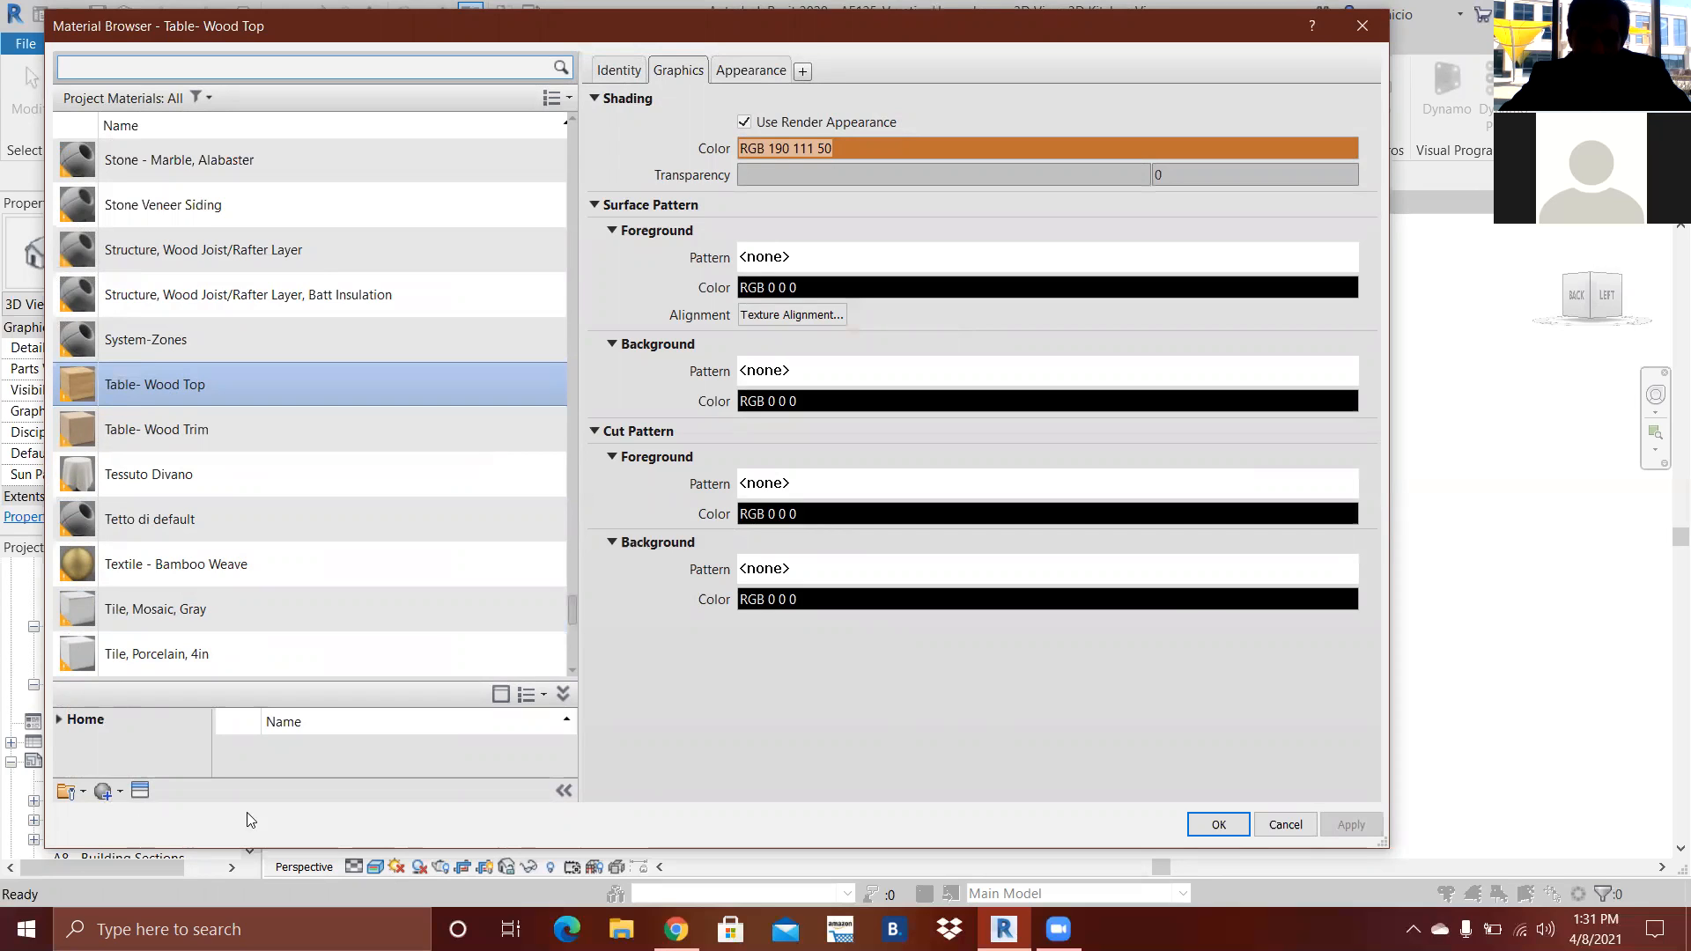
click(103, 793)
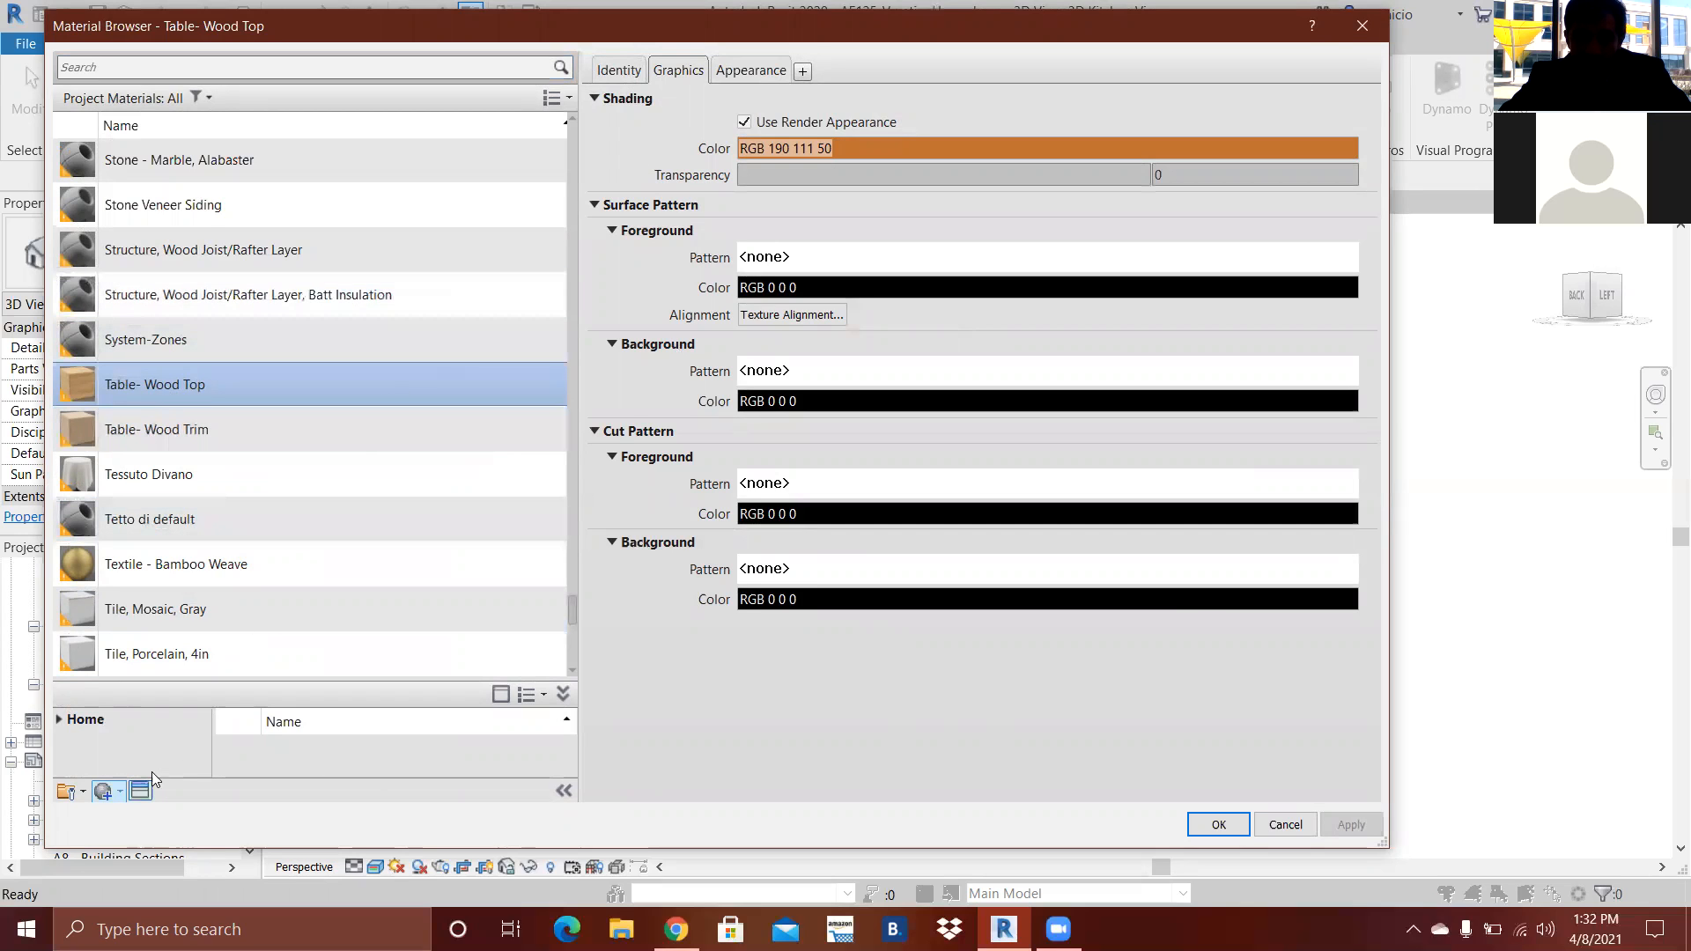
click(114, 793)
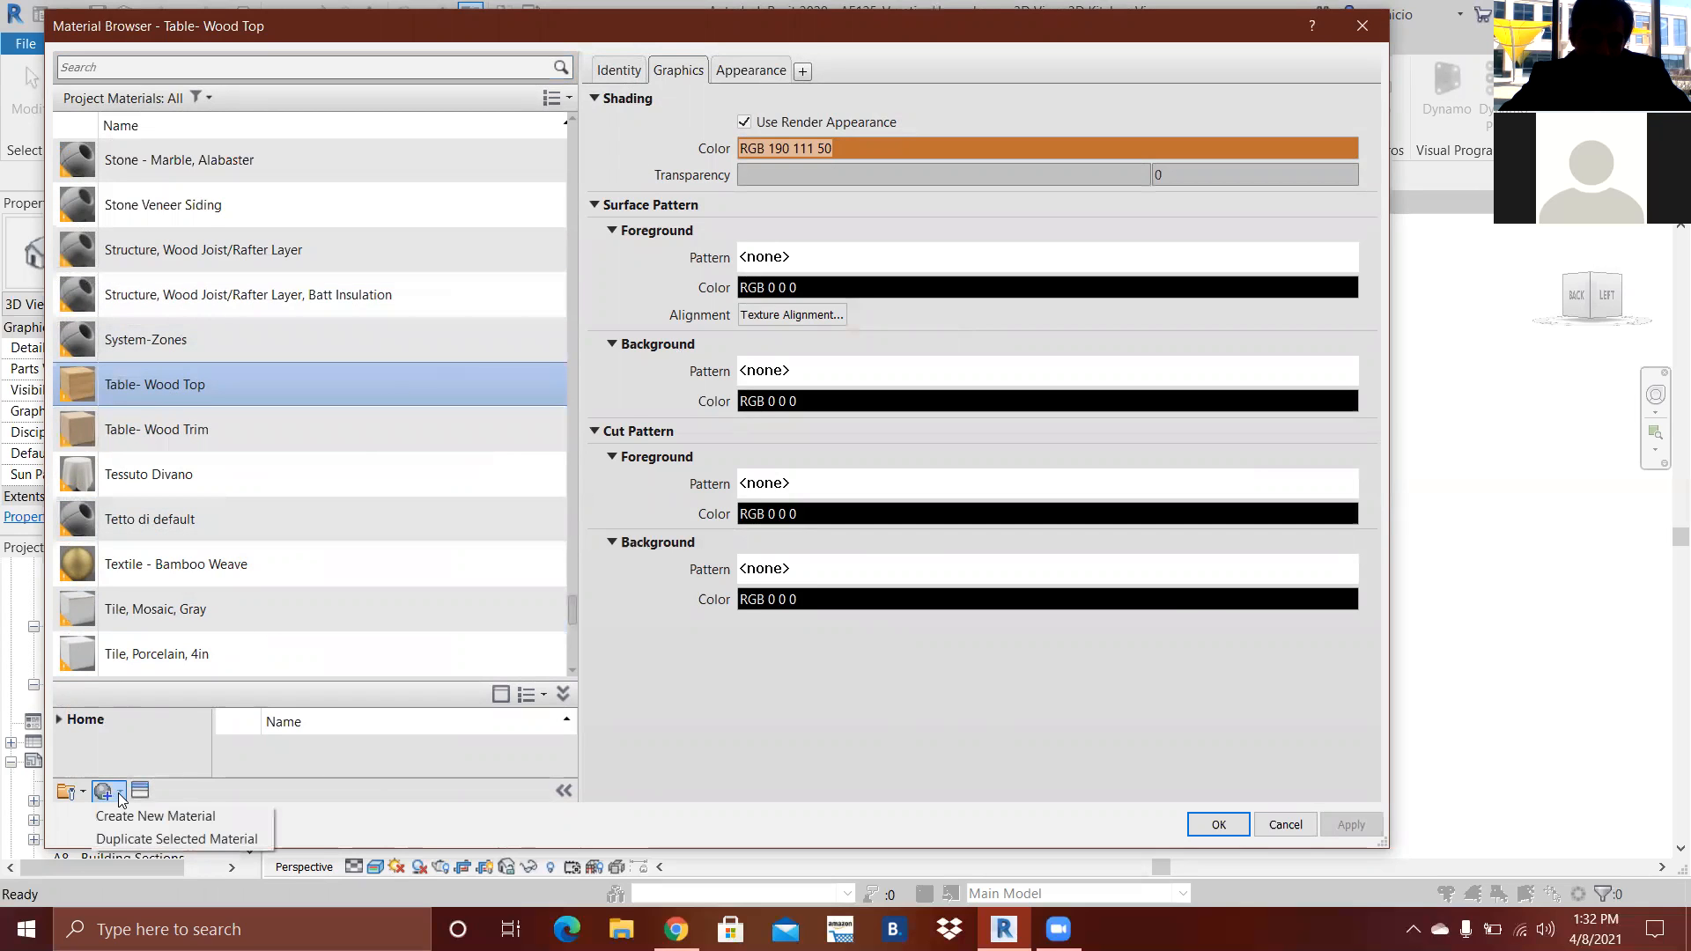
click(132, 817)
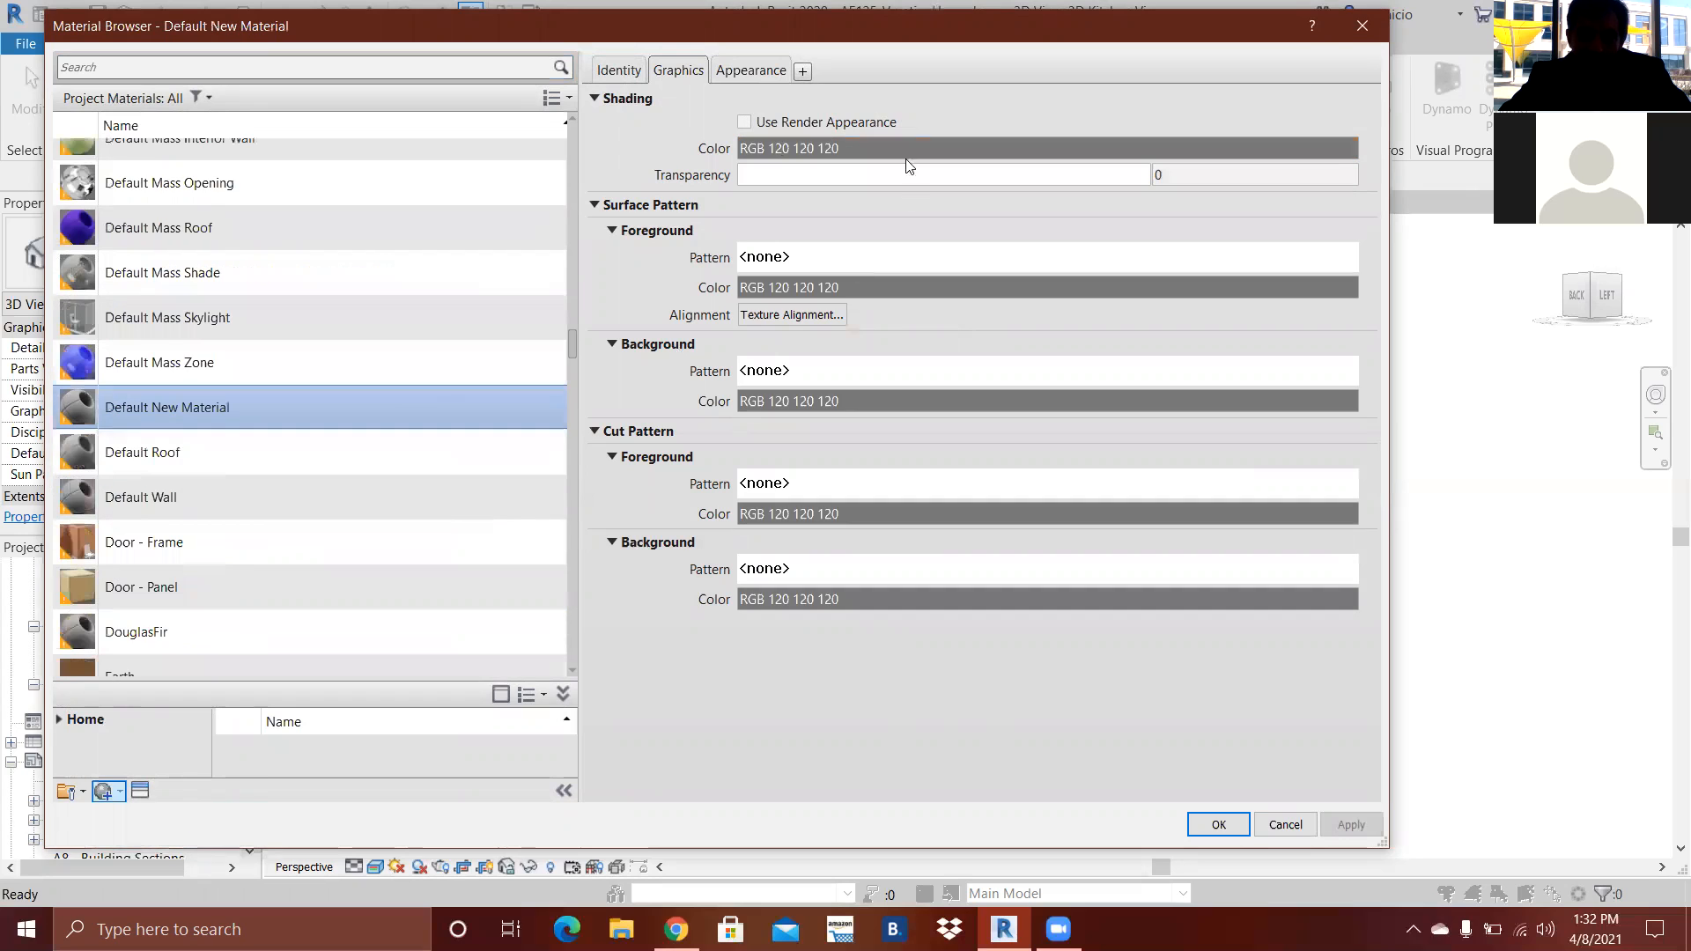
- Set the new material's generic appearance color to orange, RGB 255-128-064
click(759, 72)
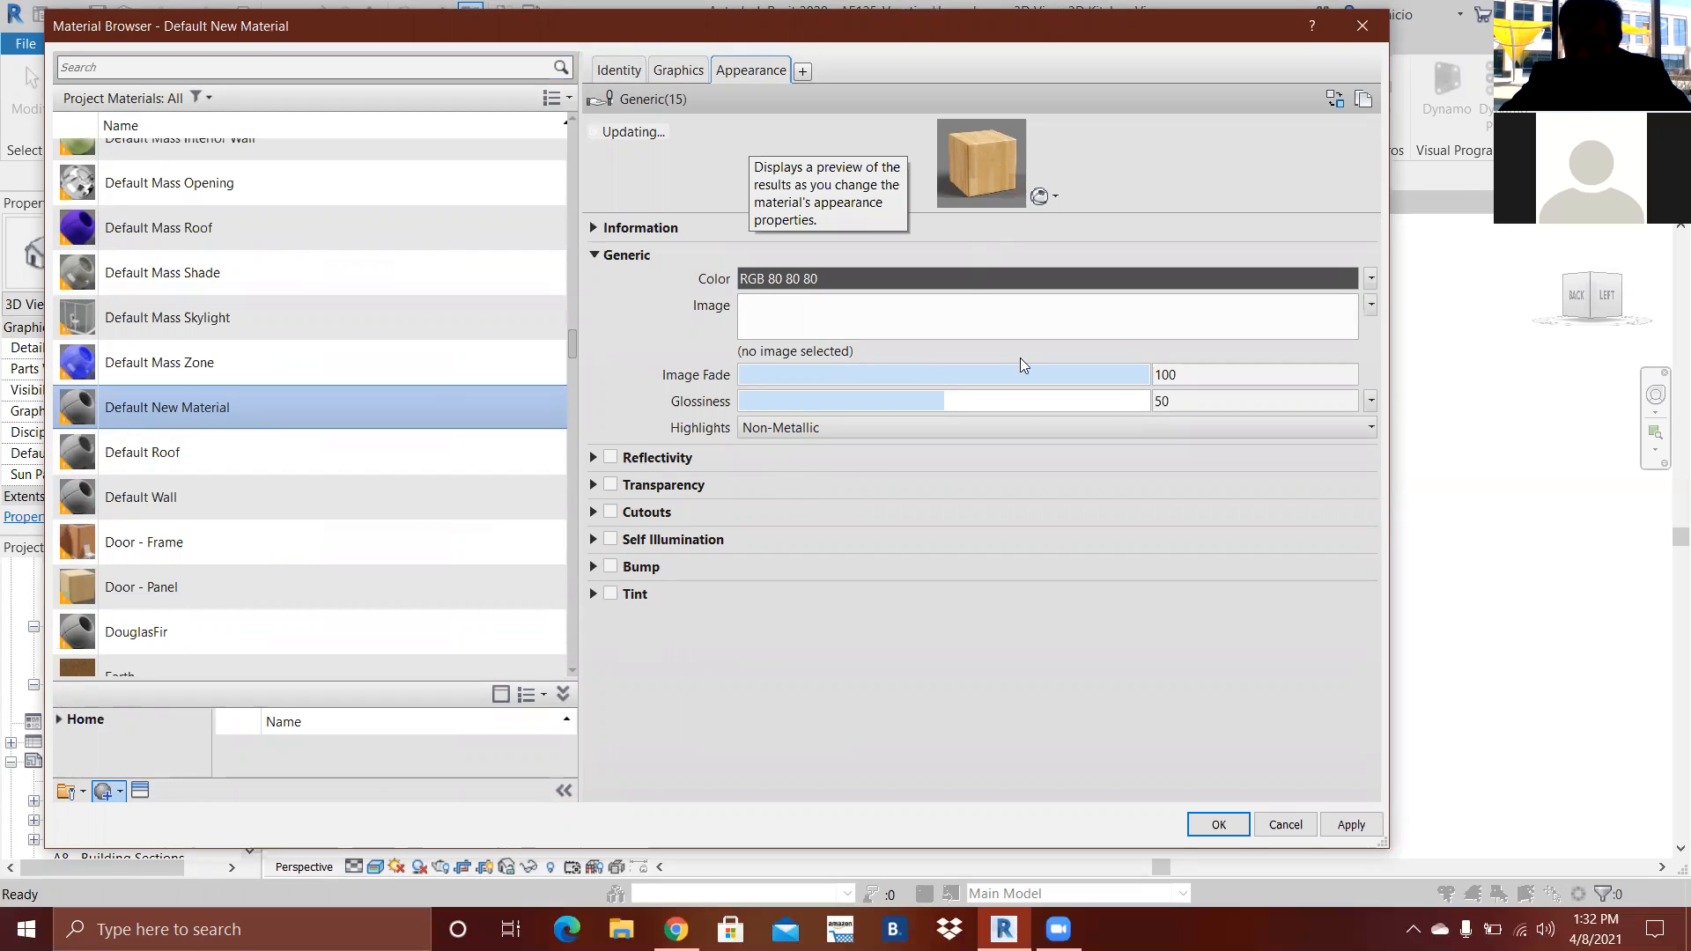
click(1091, 278)
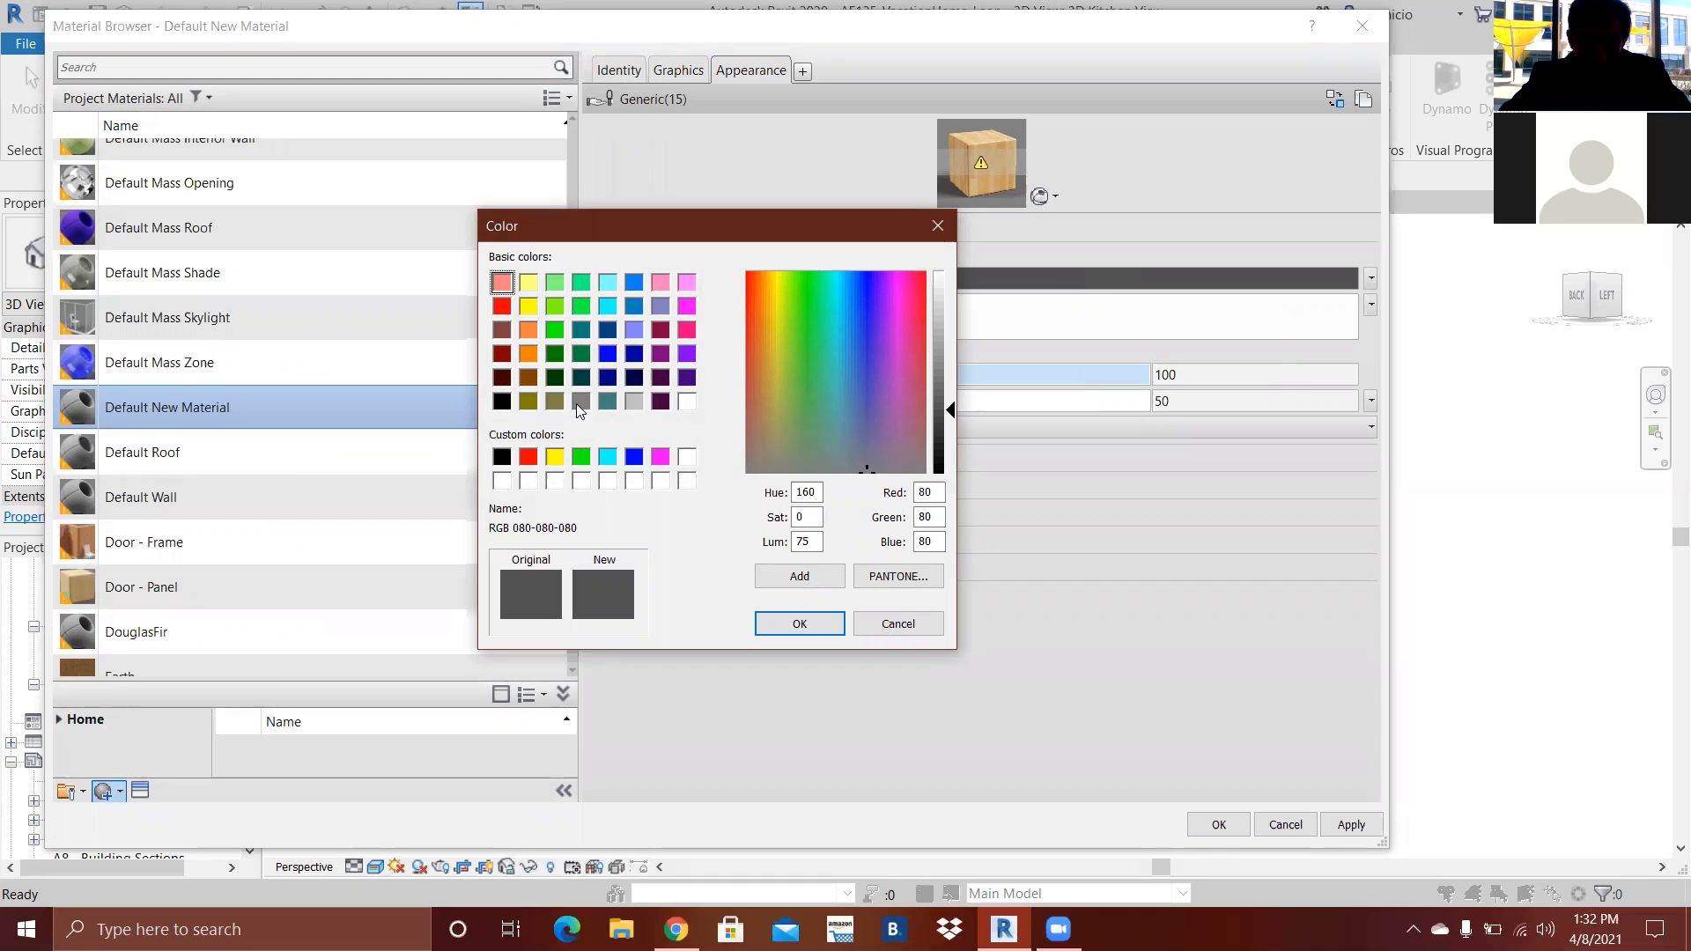
click(527, 356)
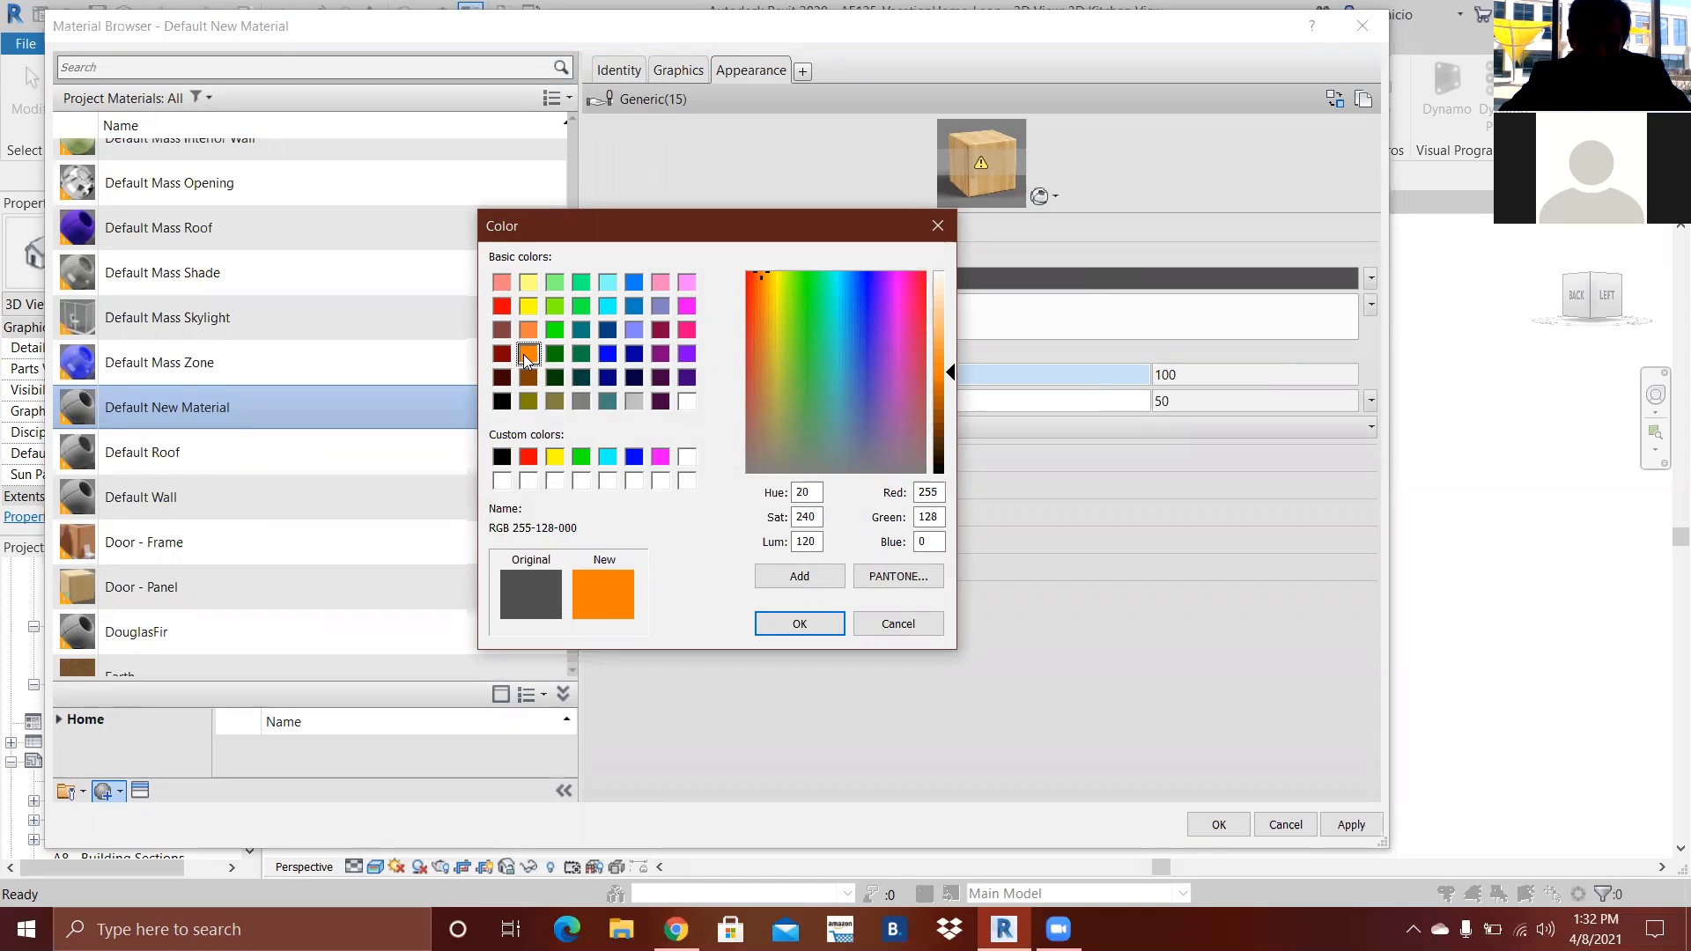
click(529, 330)
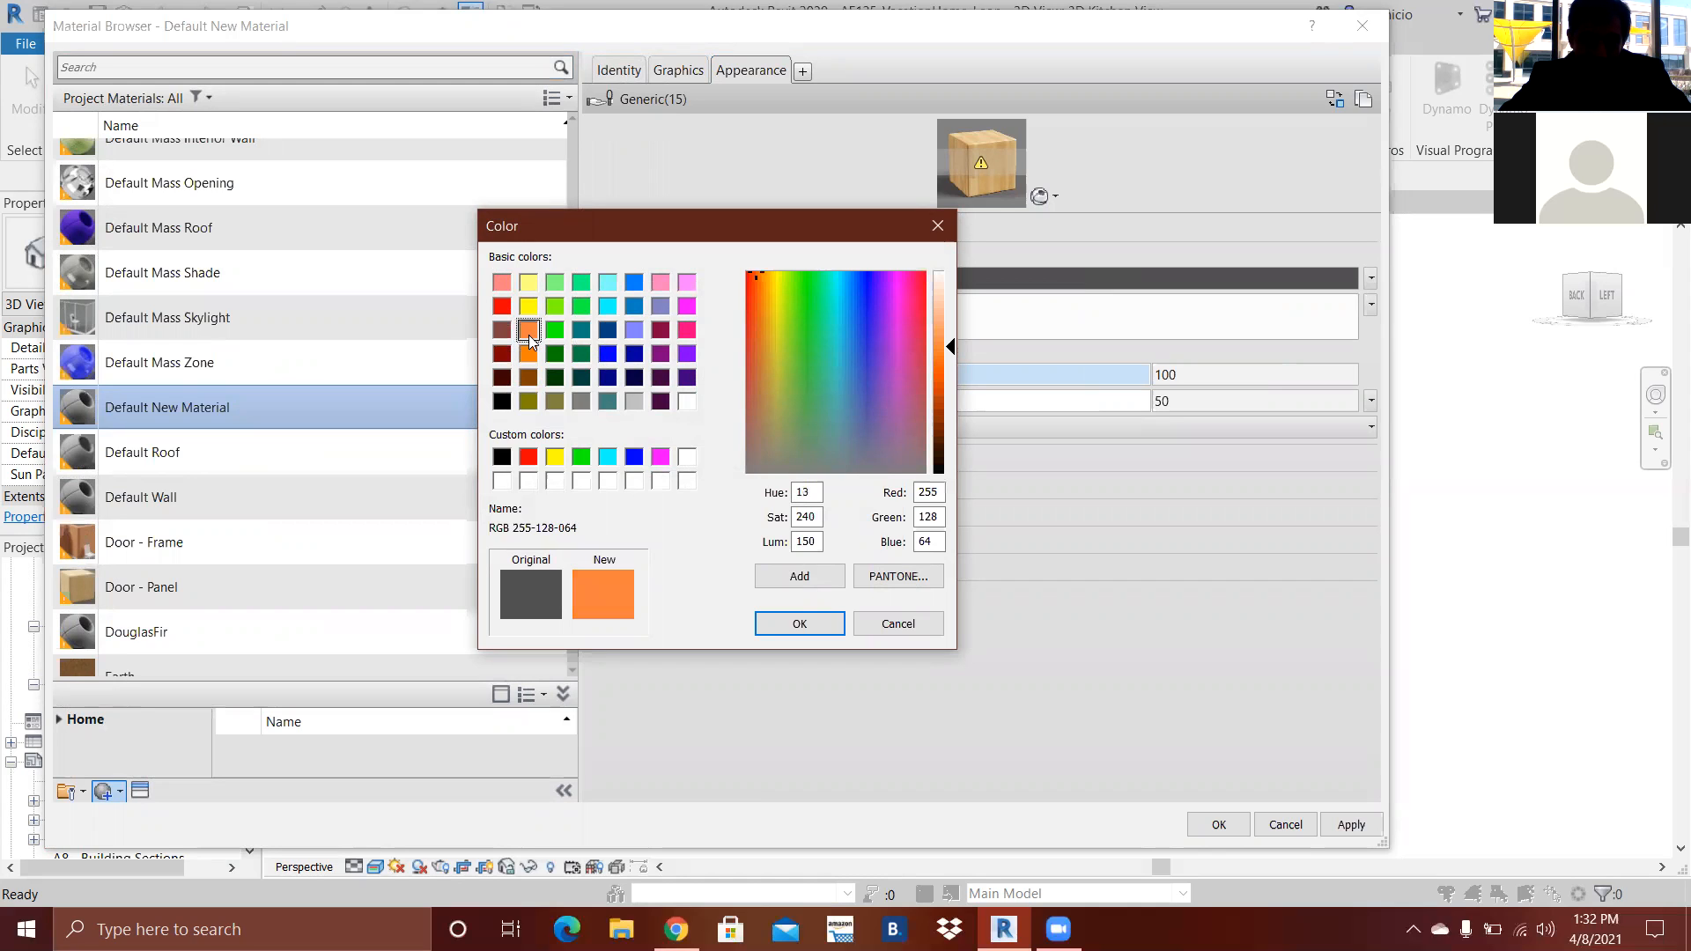
click(788, 621)
click(793, 279)
click(608, 457)
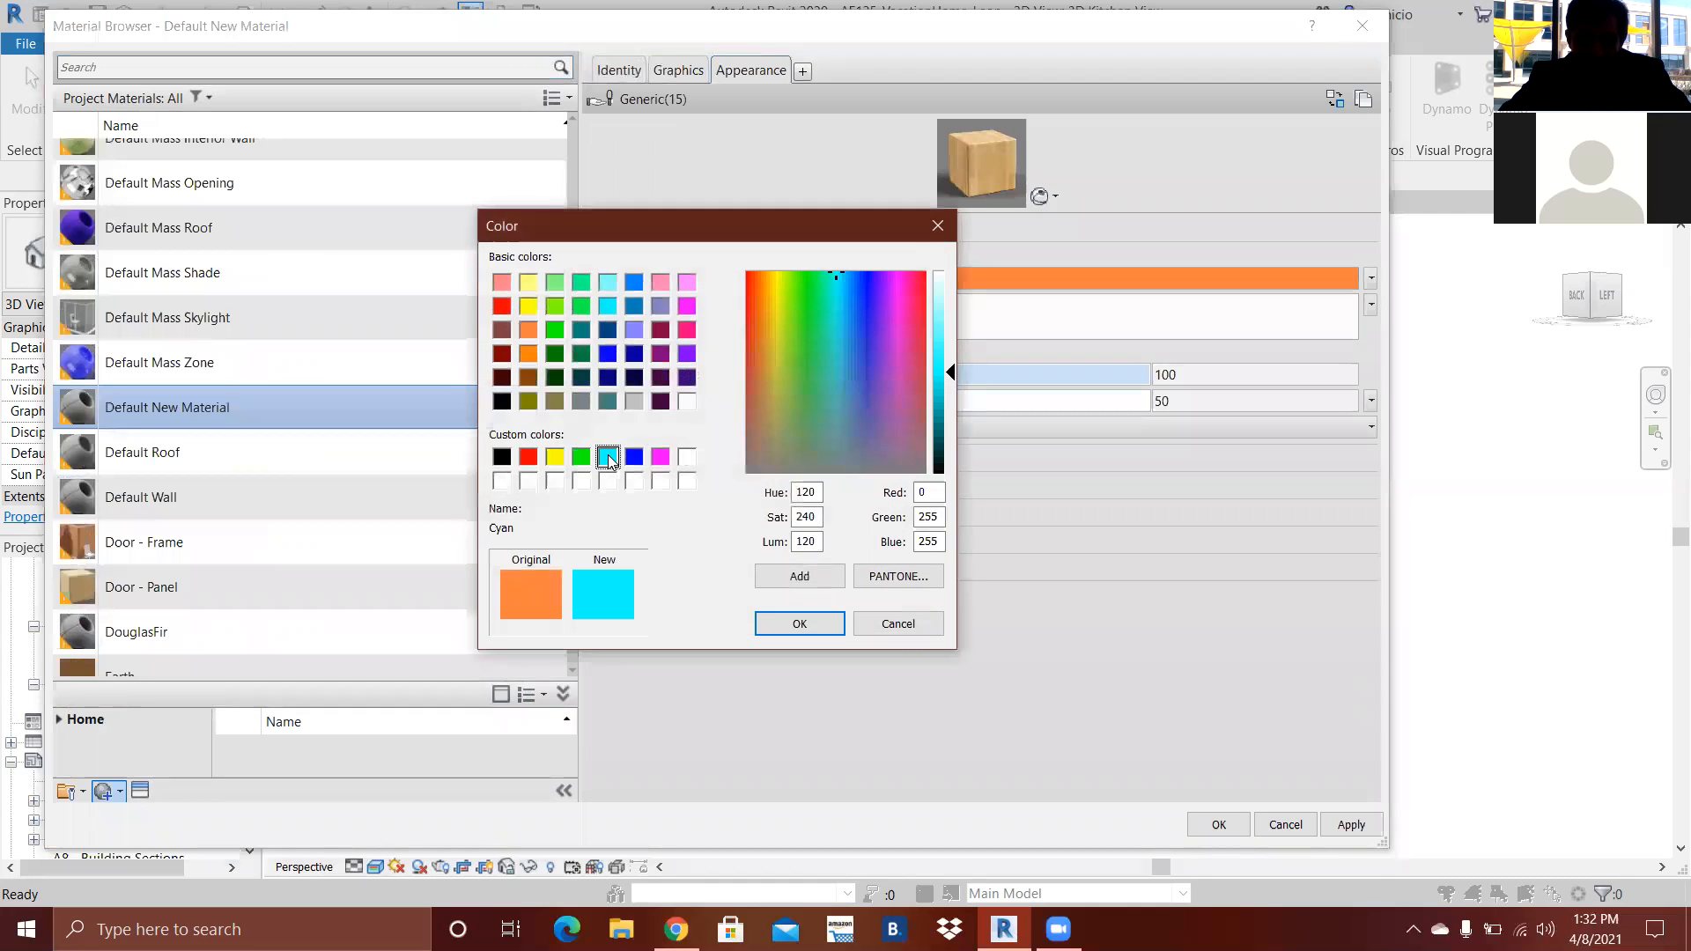
click(896, 624)
click(793, 279)
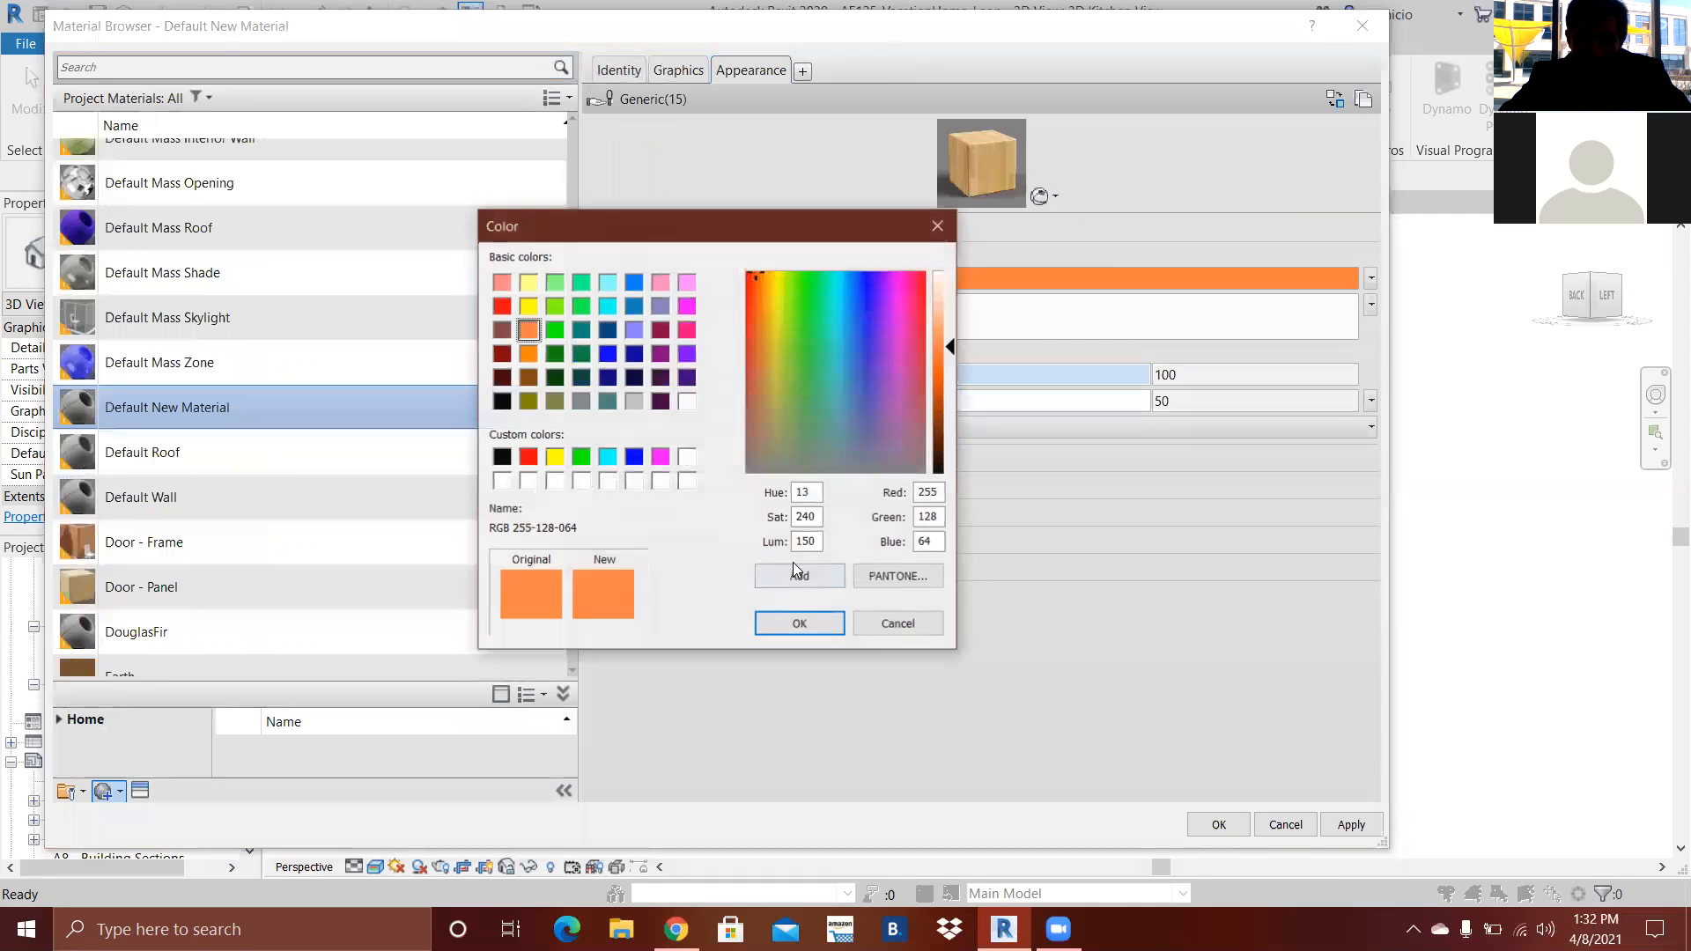
click(881, 626)
- Enable reflectivity on the new material with Direct 6 and Oblique 5, and accept the material changes
click(611, 457)
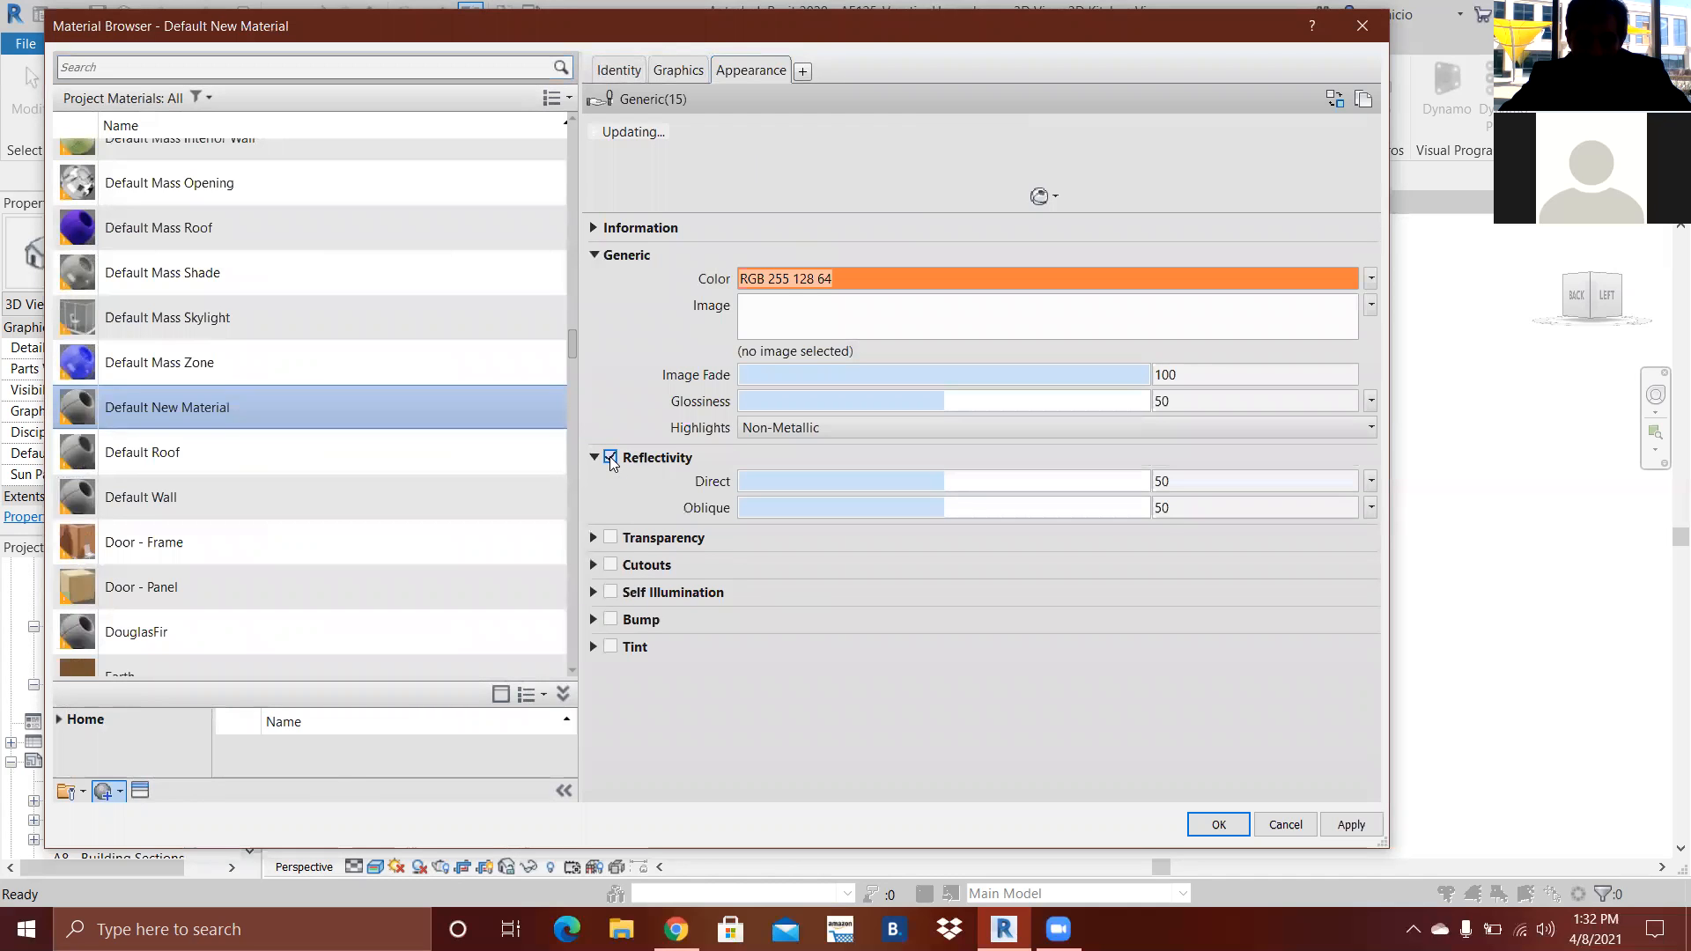
drag(941, 482, 763, 479)
drag(937, 507, 753, 502)
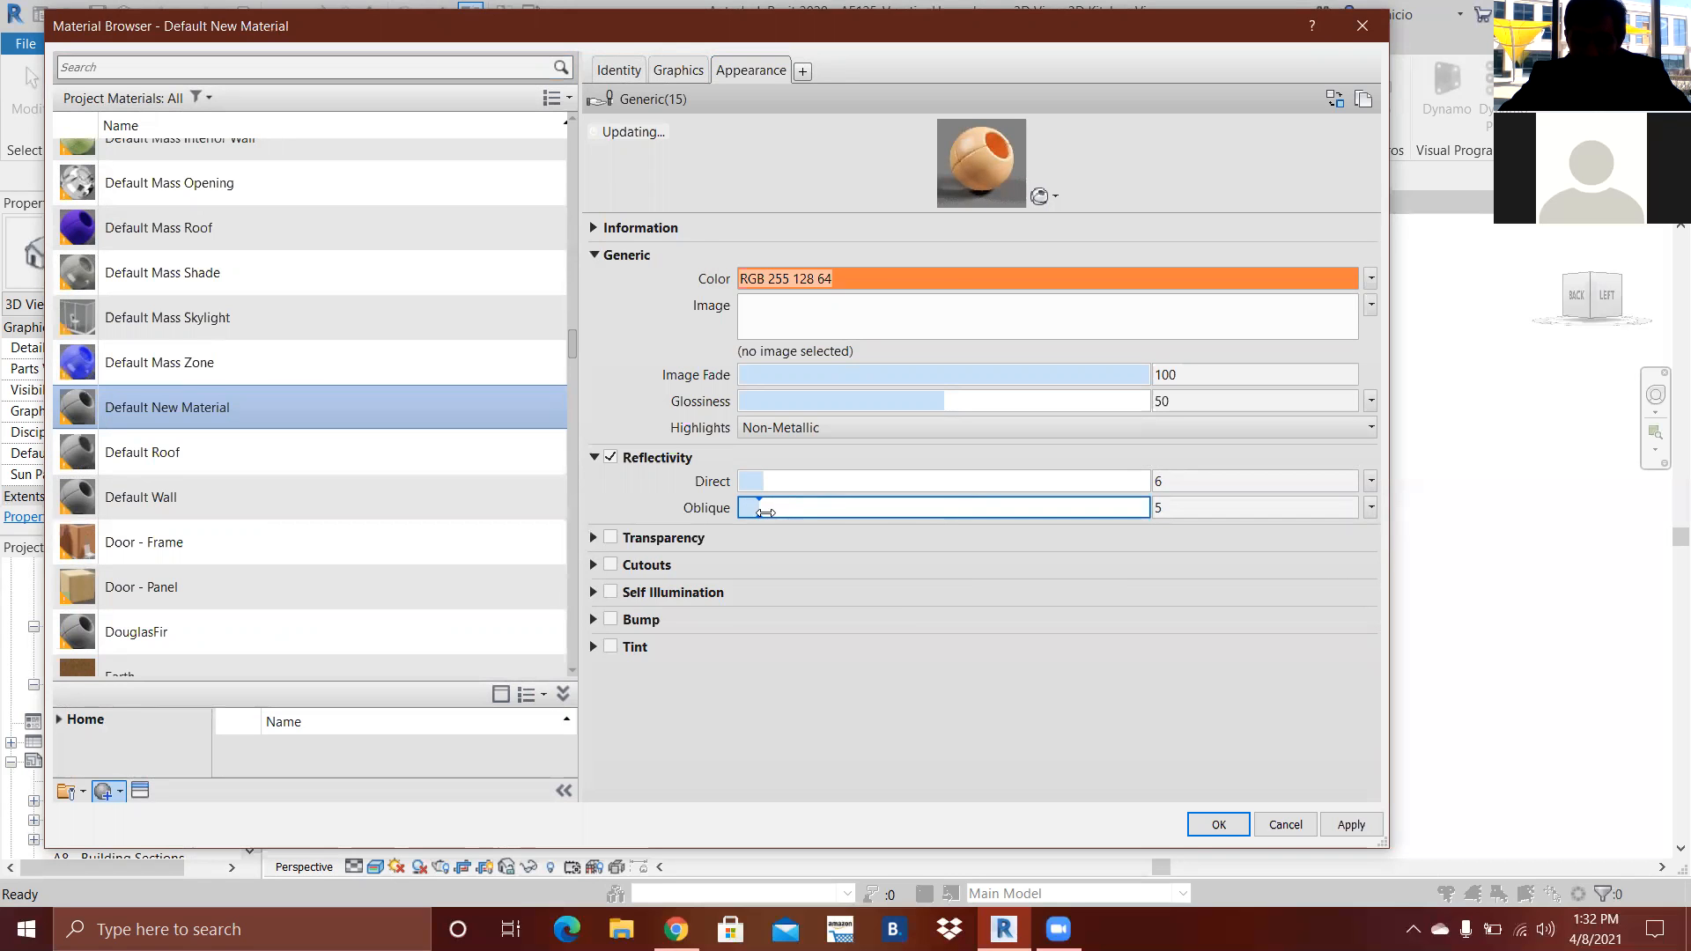
click(1244, 822)
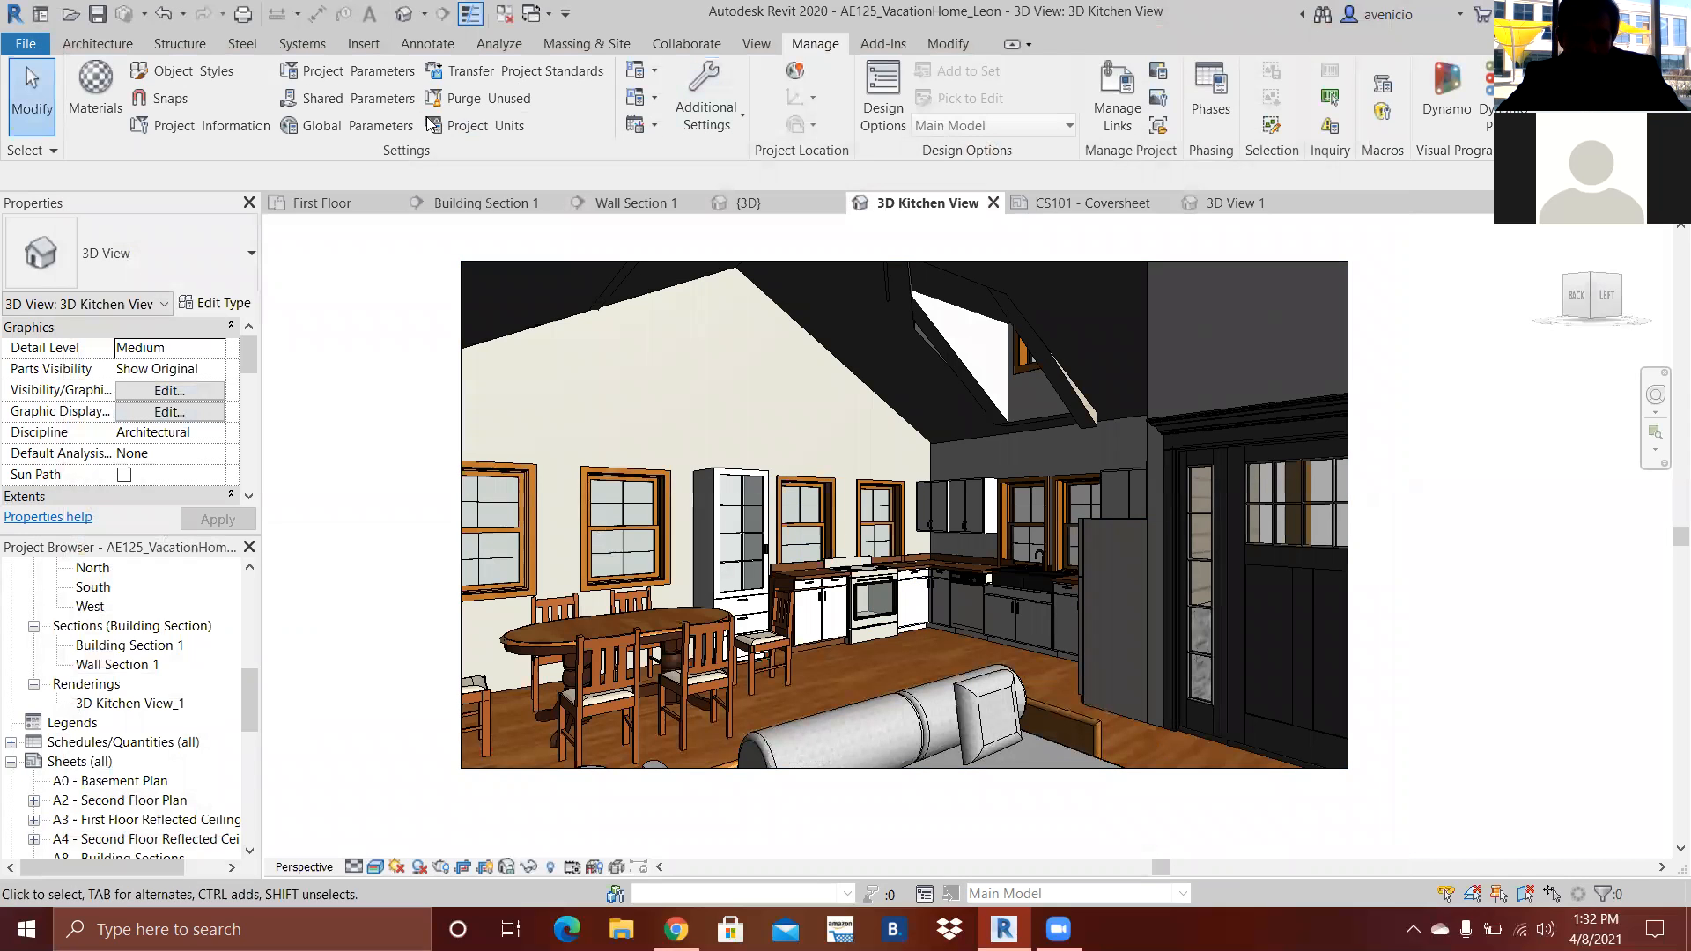
- Paint the upper and lower faces of the gable wall behind the dining table with Default New Material, found by searching "default"
click(964, 43)
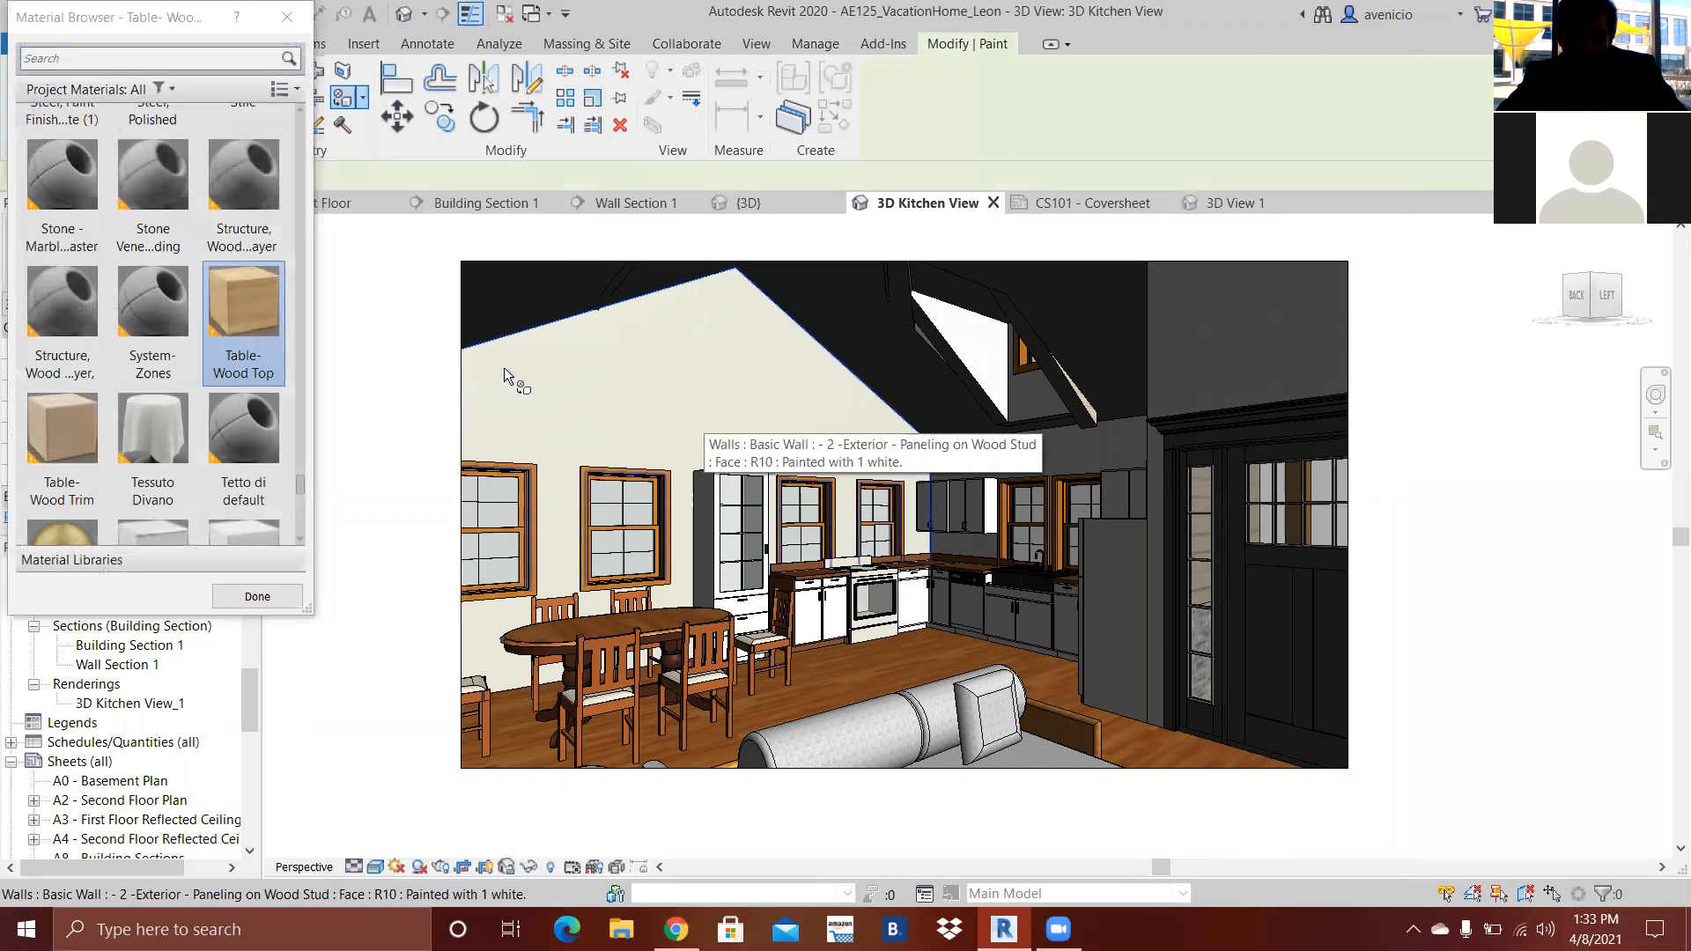
click(111, 59)
text(de)
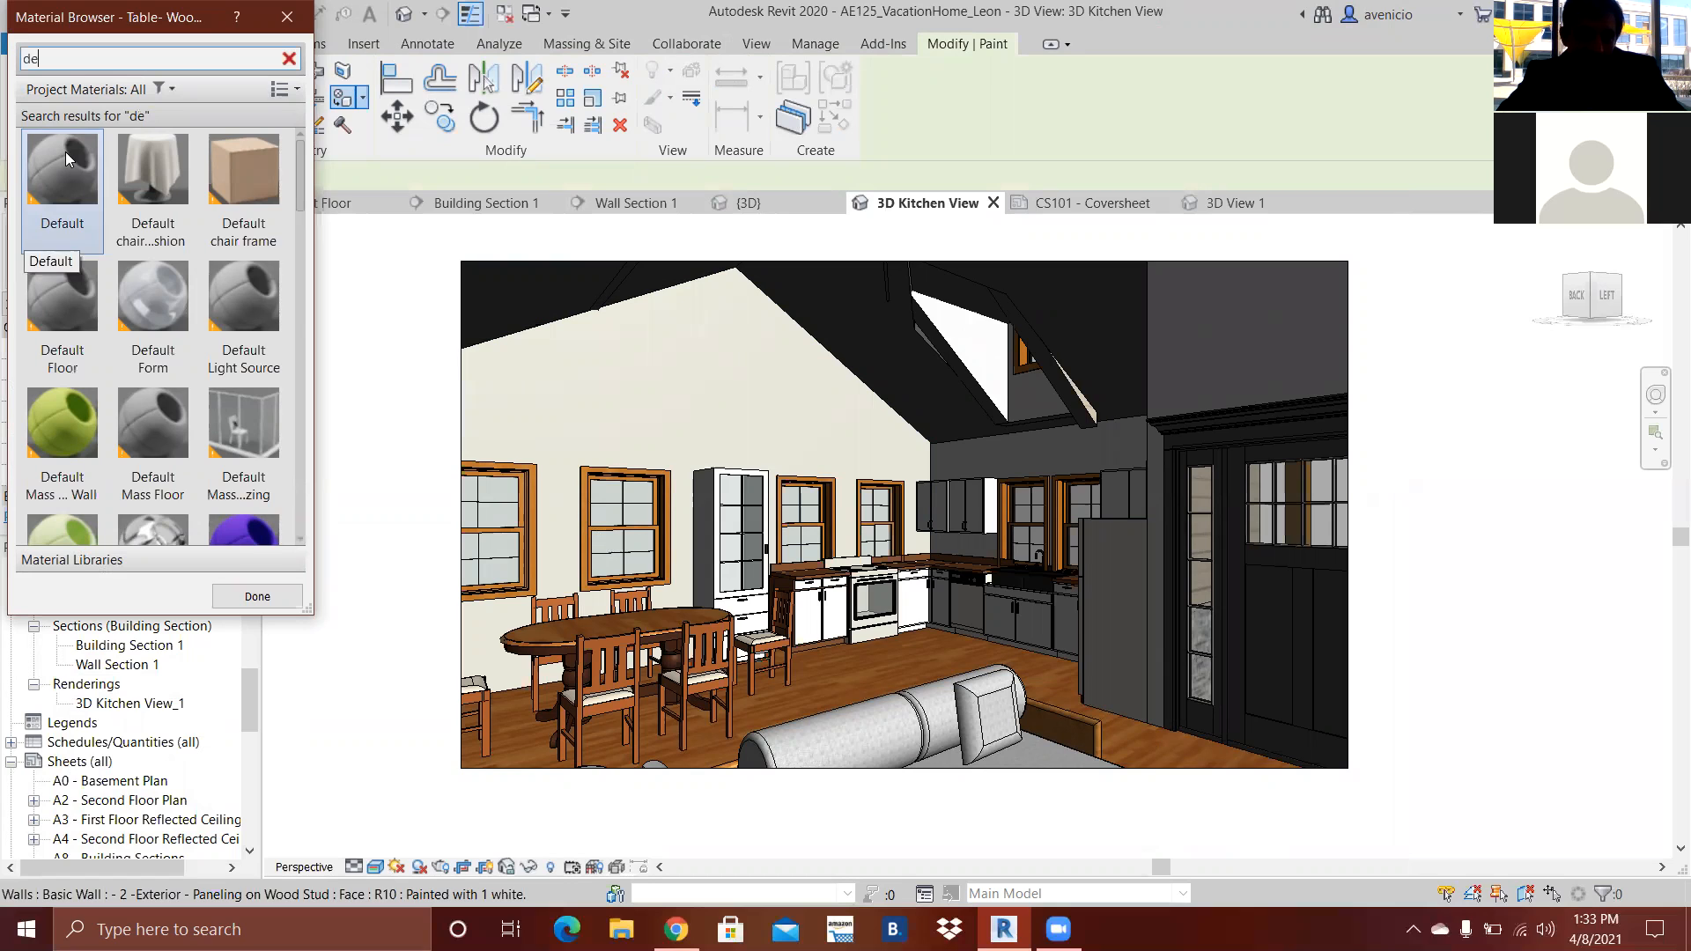
text(fault)
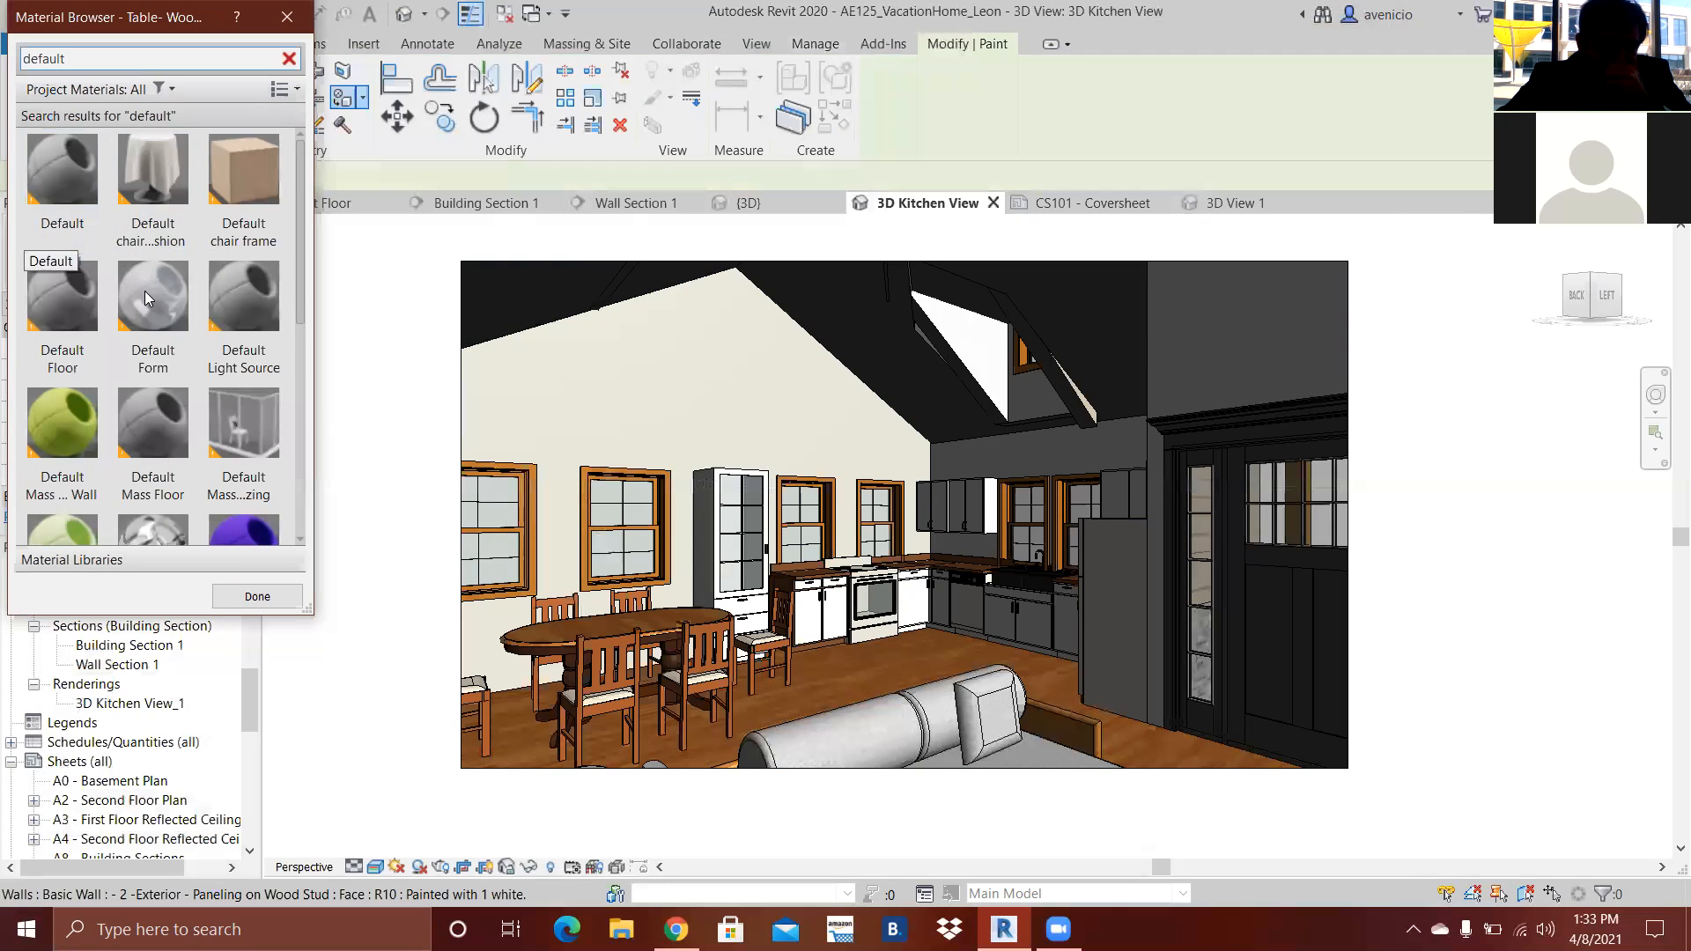
scroll(144, 291, down, 1)
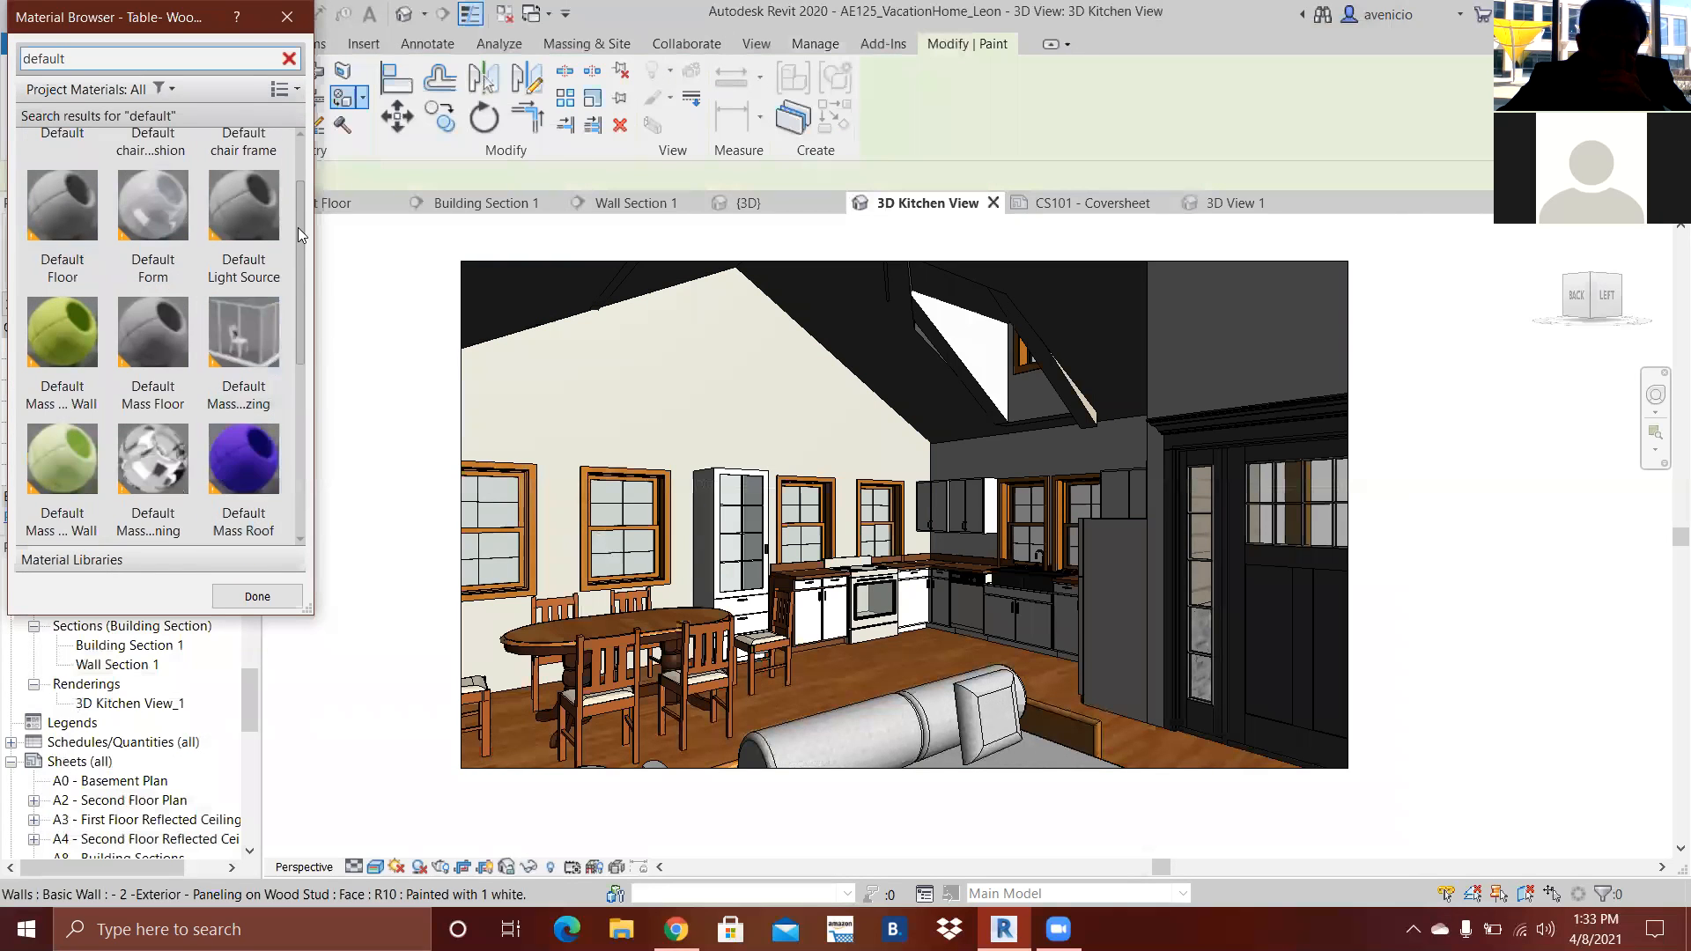
drag(299, 217, 293, 356)
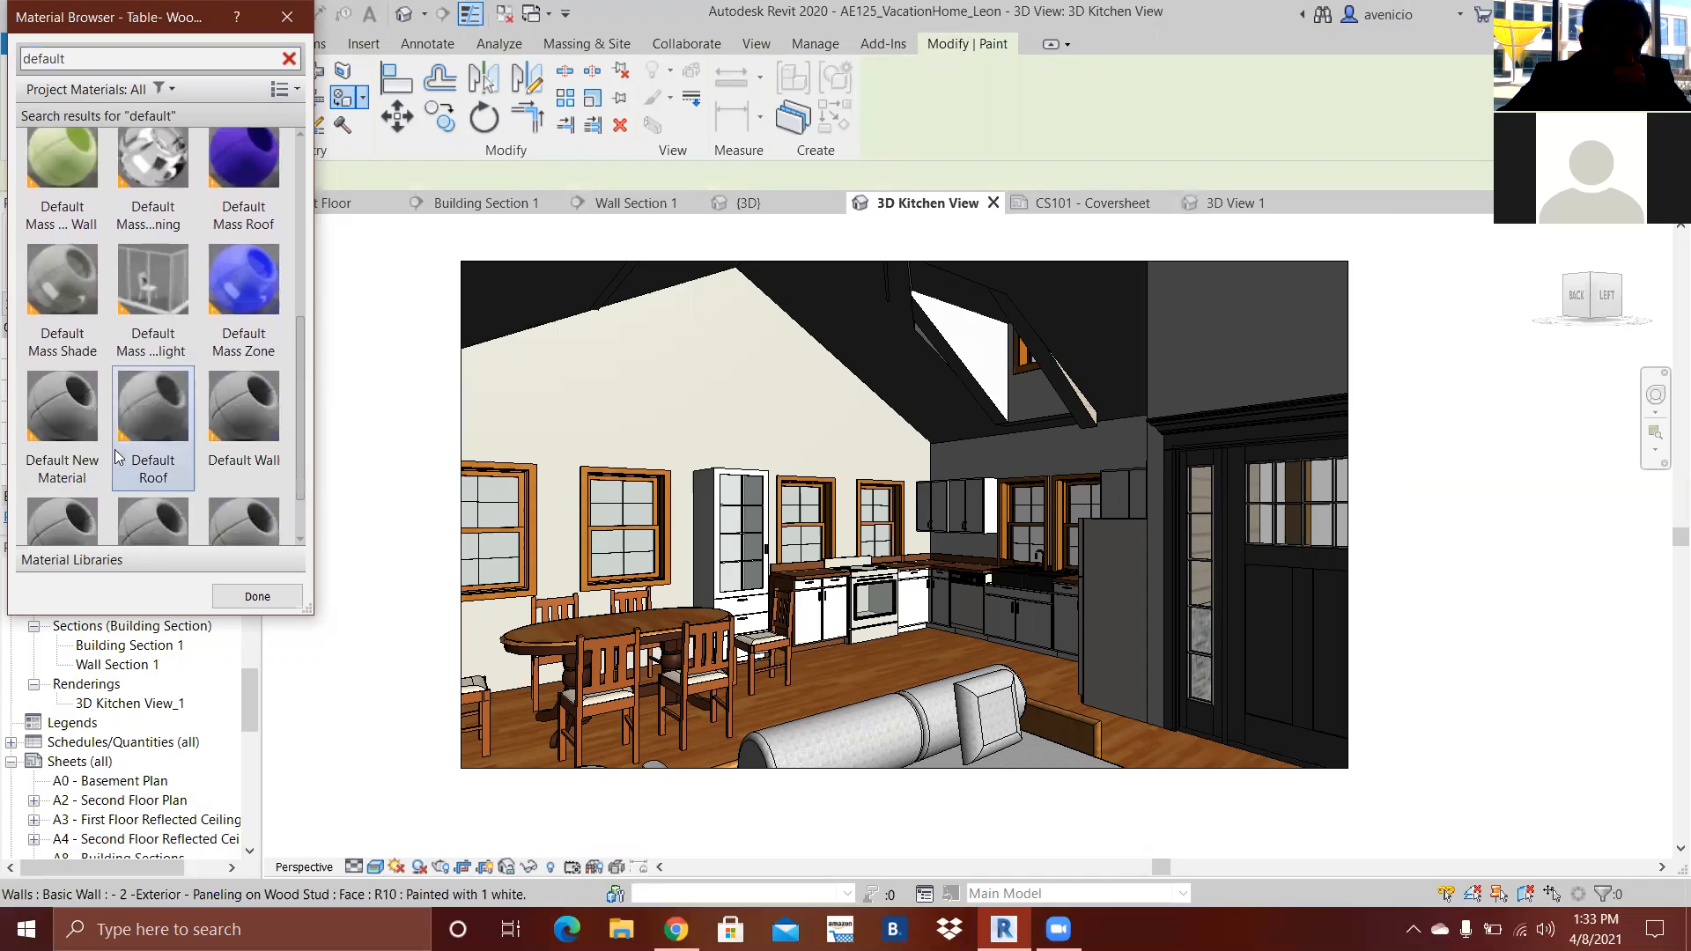
click(78, 421)
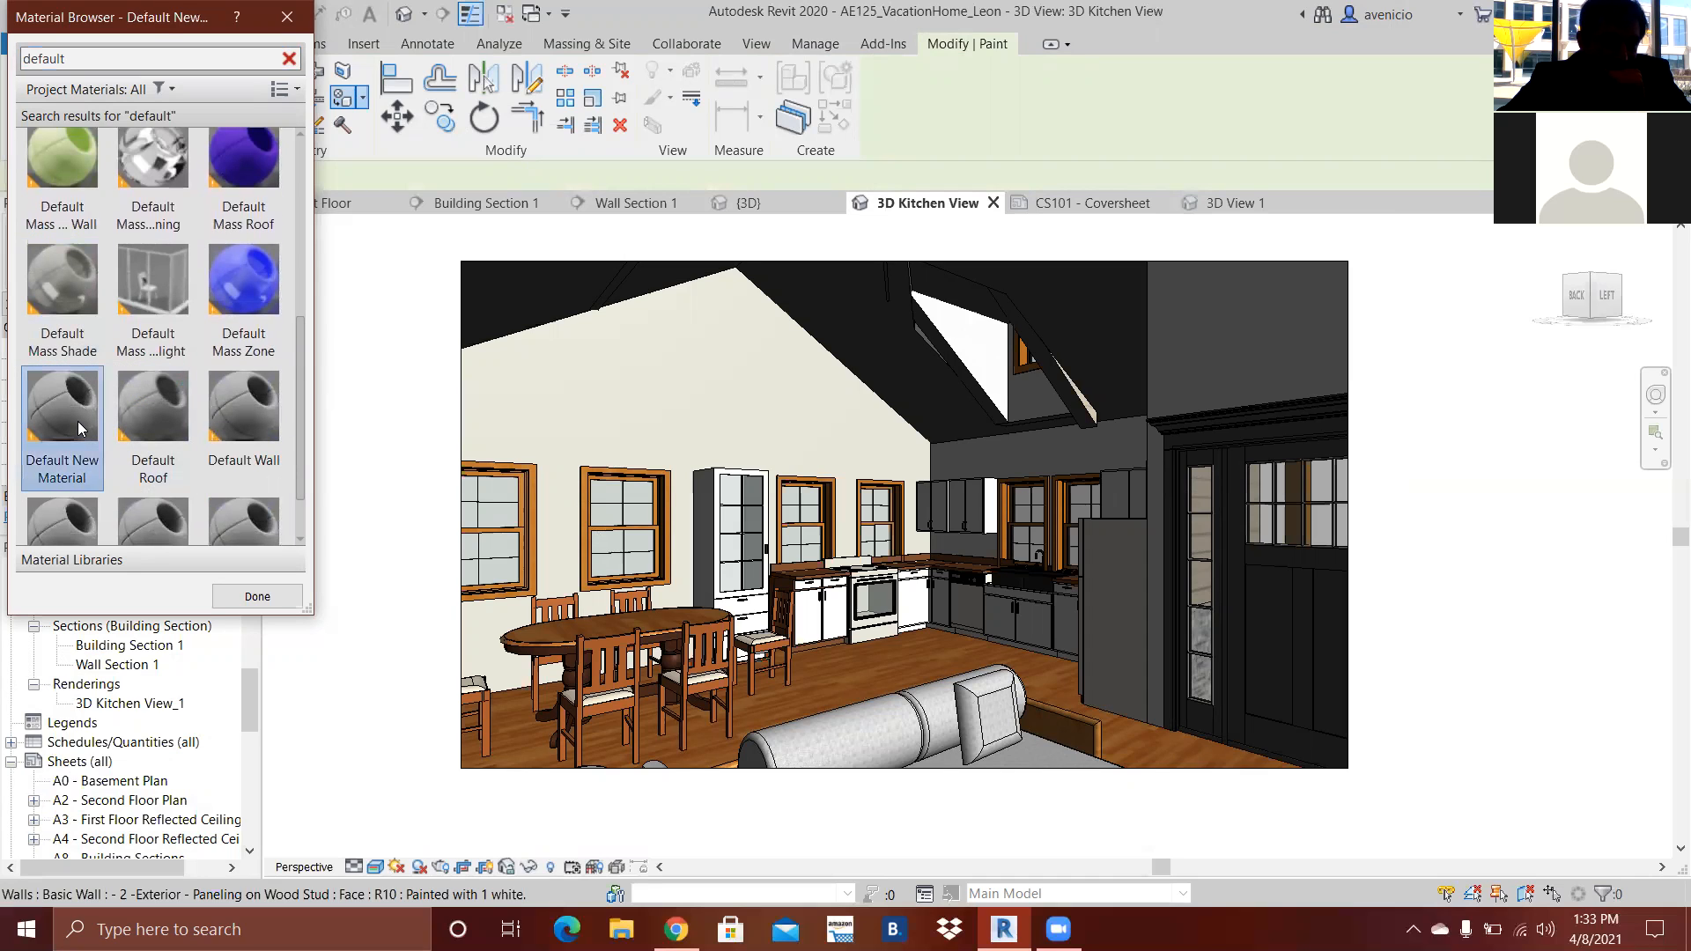
click(685, 365)
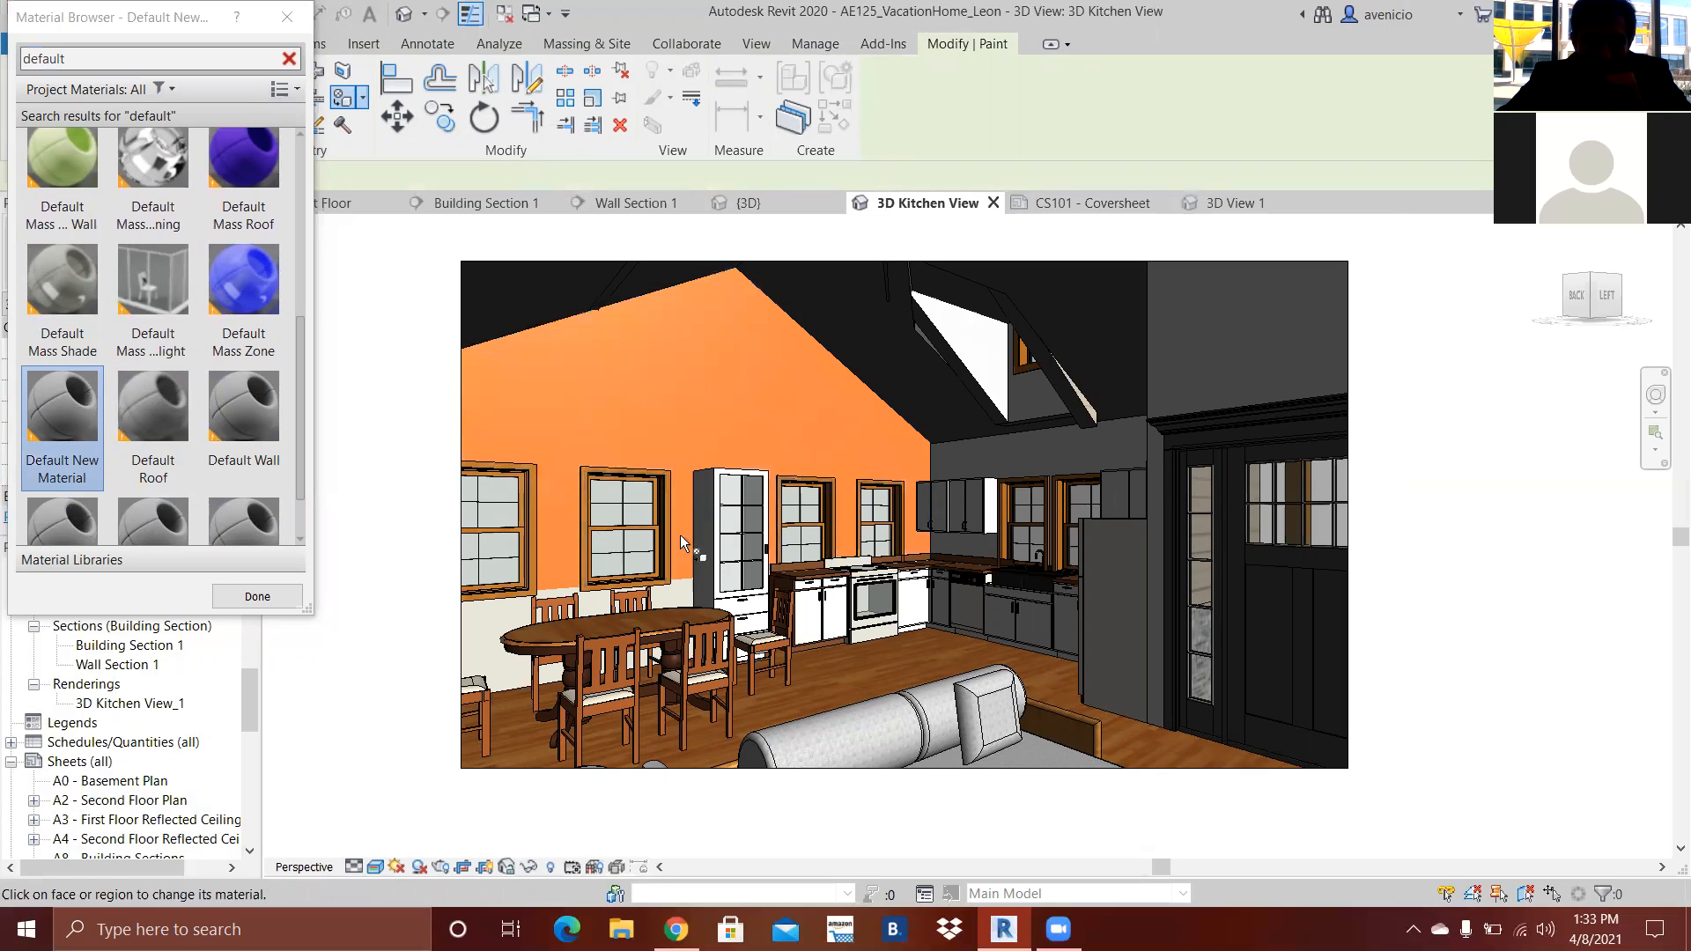
click(675, 599)
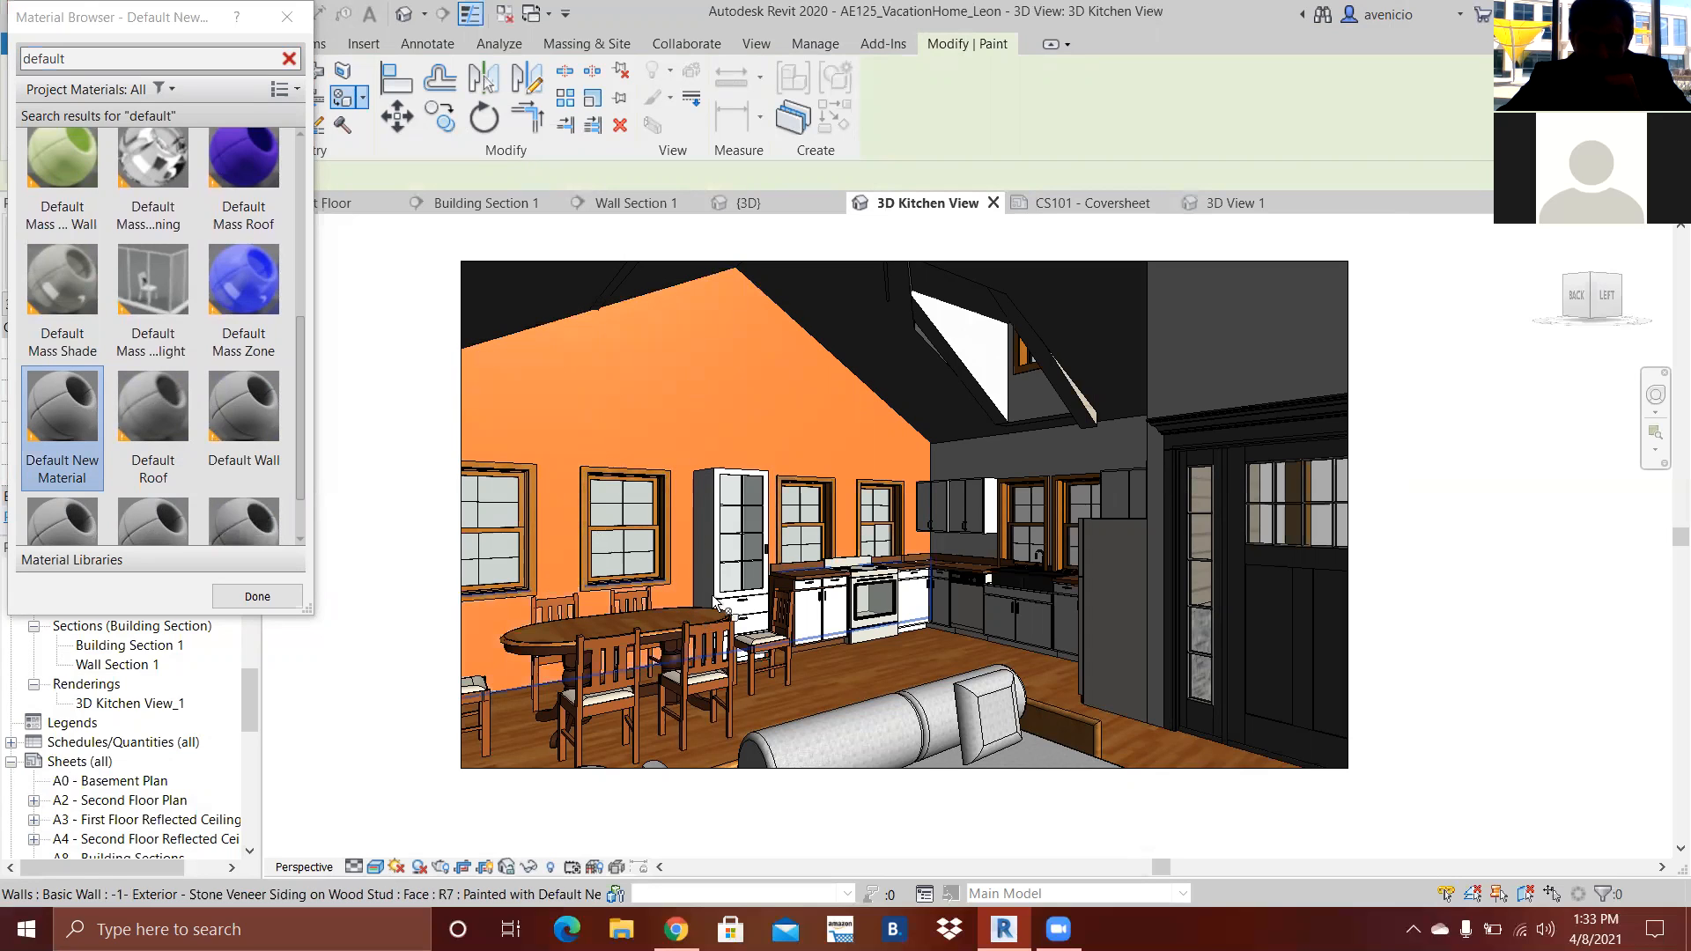
click(287, 17)
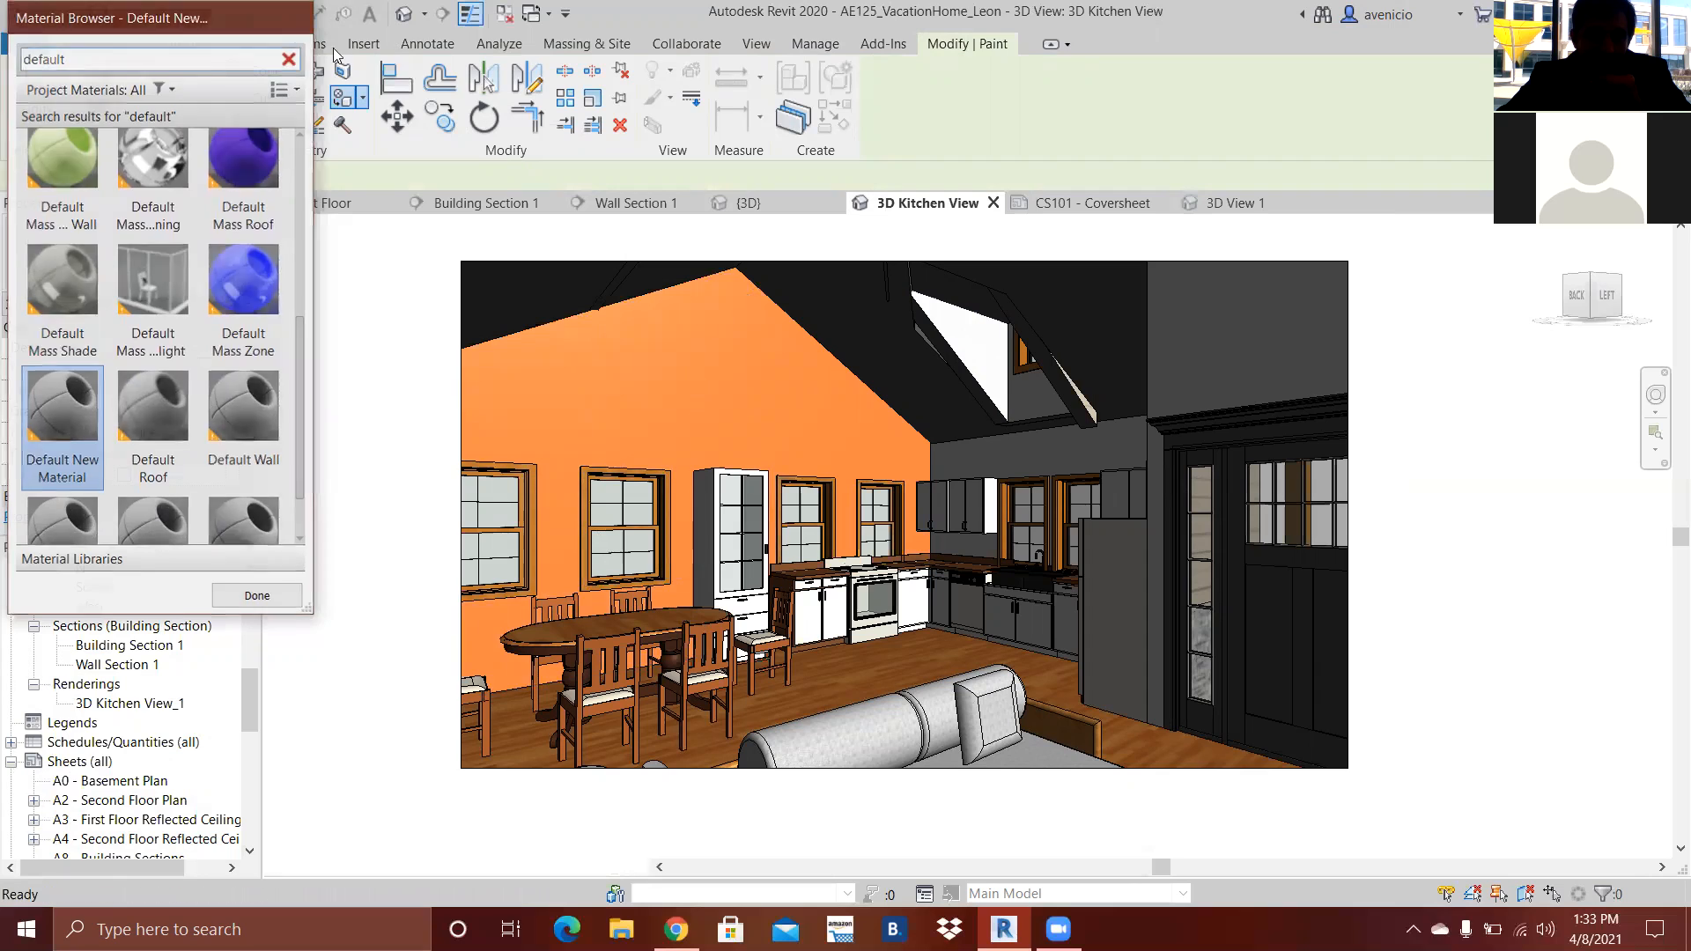
- Render the 3D Kitchen View at Draft quality with the orange wall and close the Rendering dialog
click(756, 44)
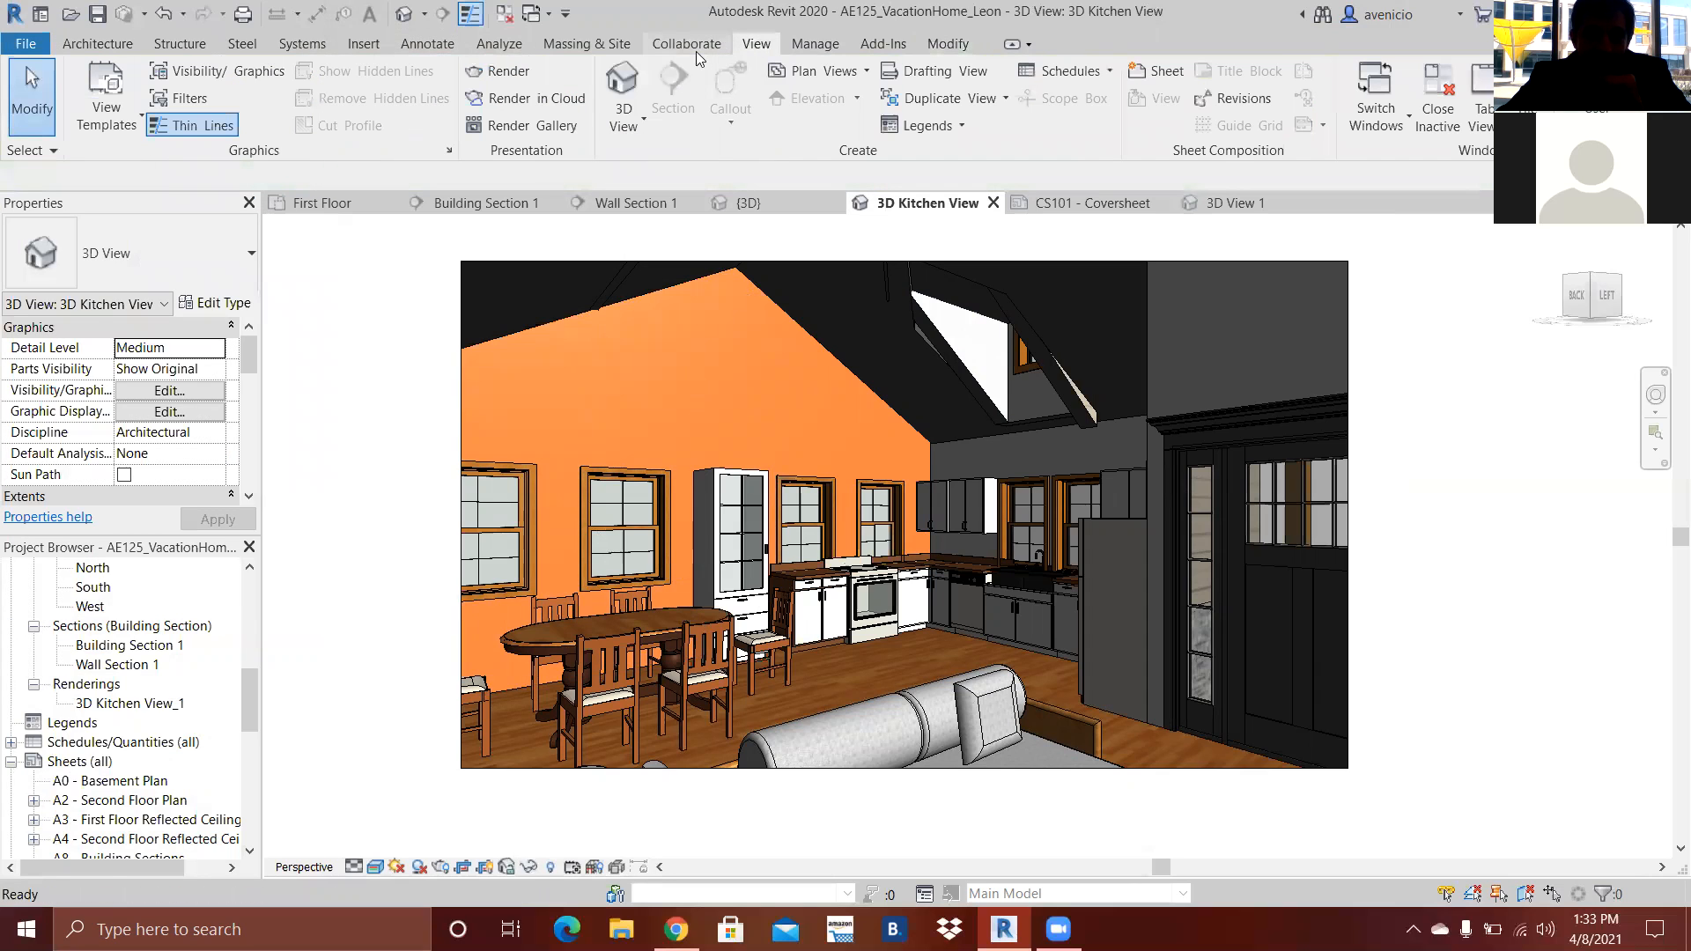
click(497, 72)
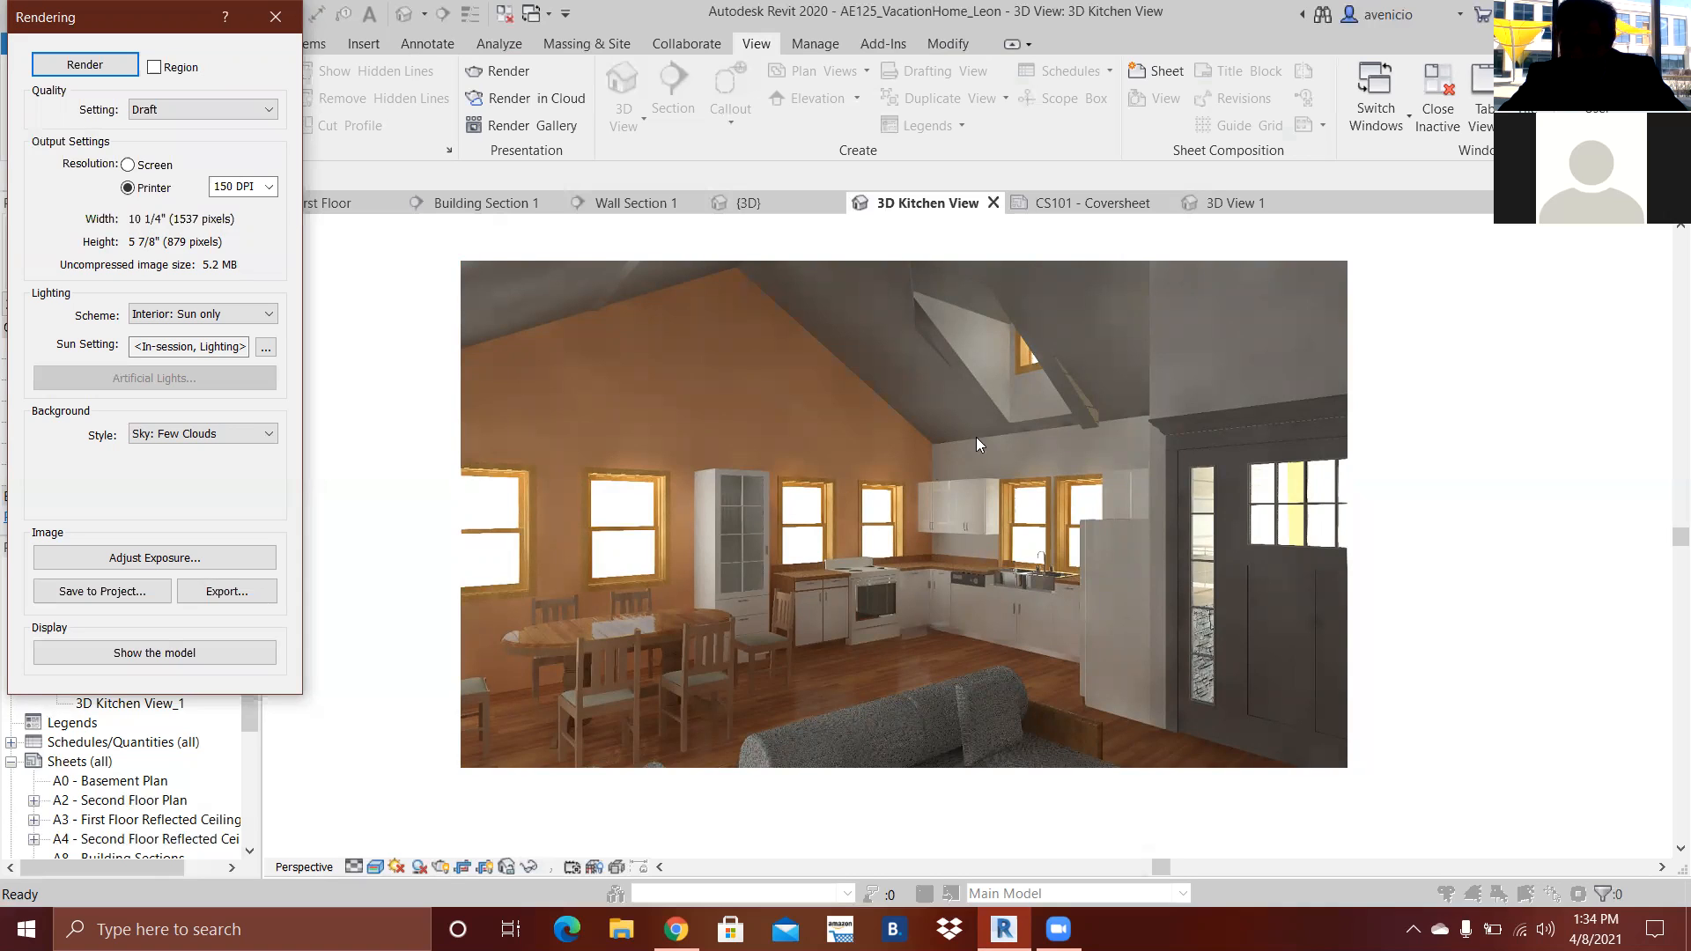
click(272, 19)
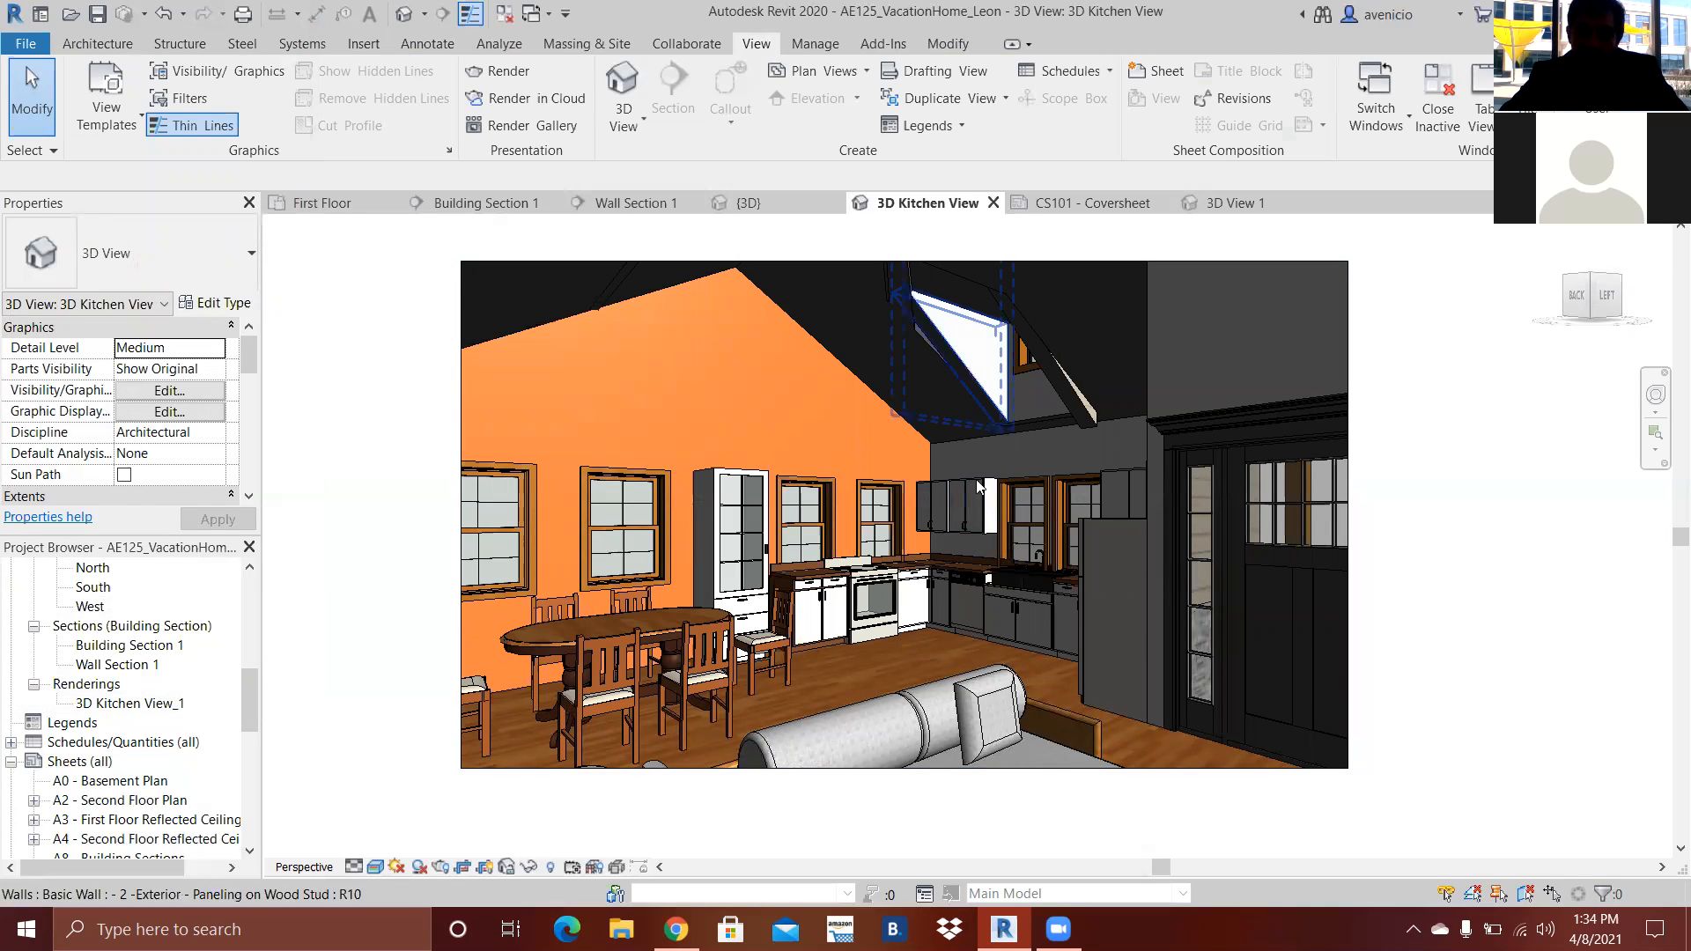
- Isolate the stacked wall behind the kitchen sink with a selection box in the {3D} view and face its interior side
click(944, 601)
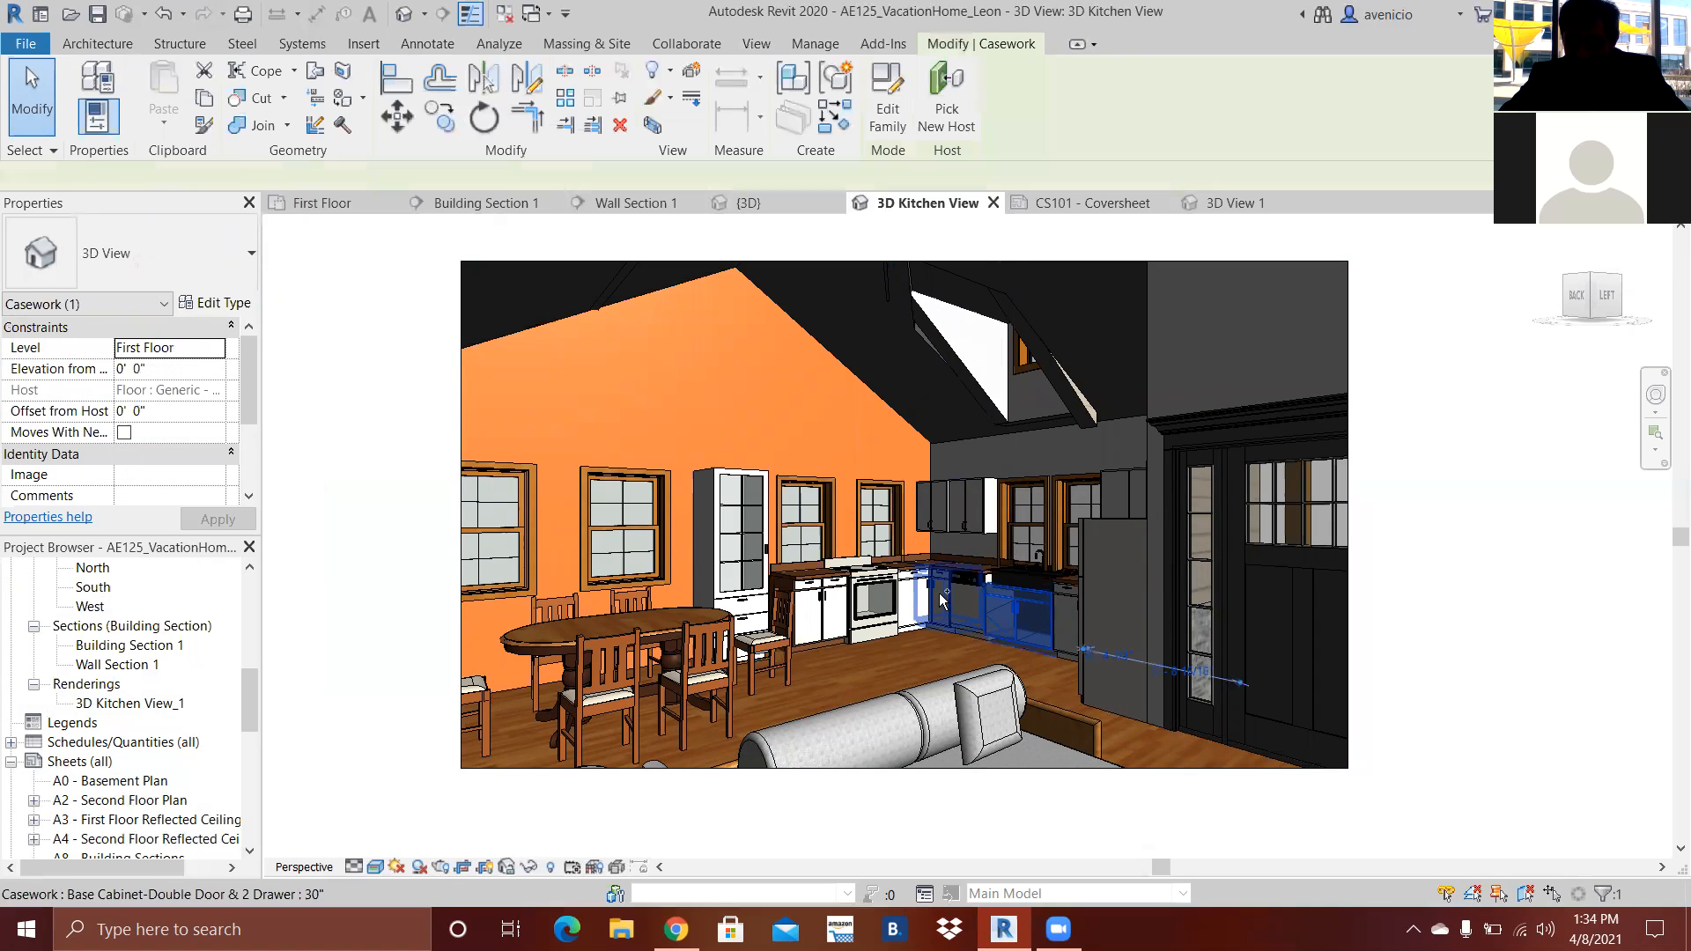
click(1001, 439)
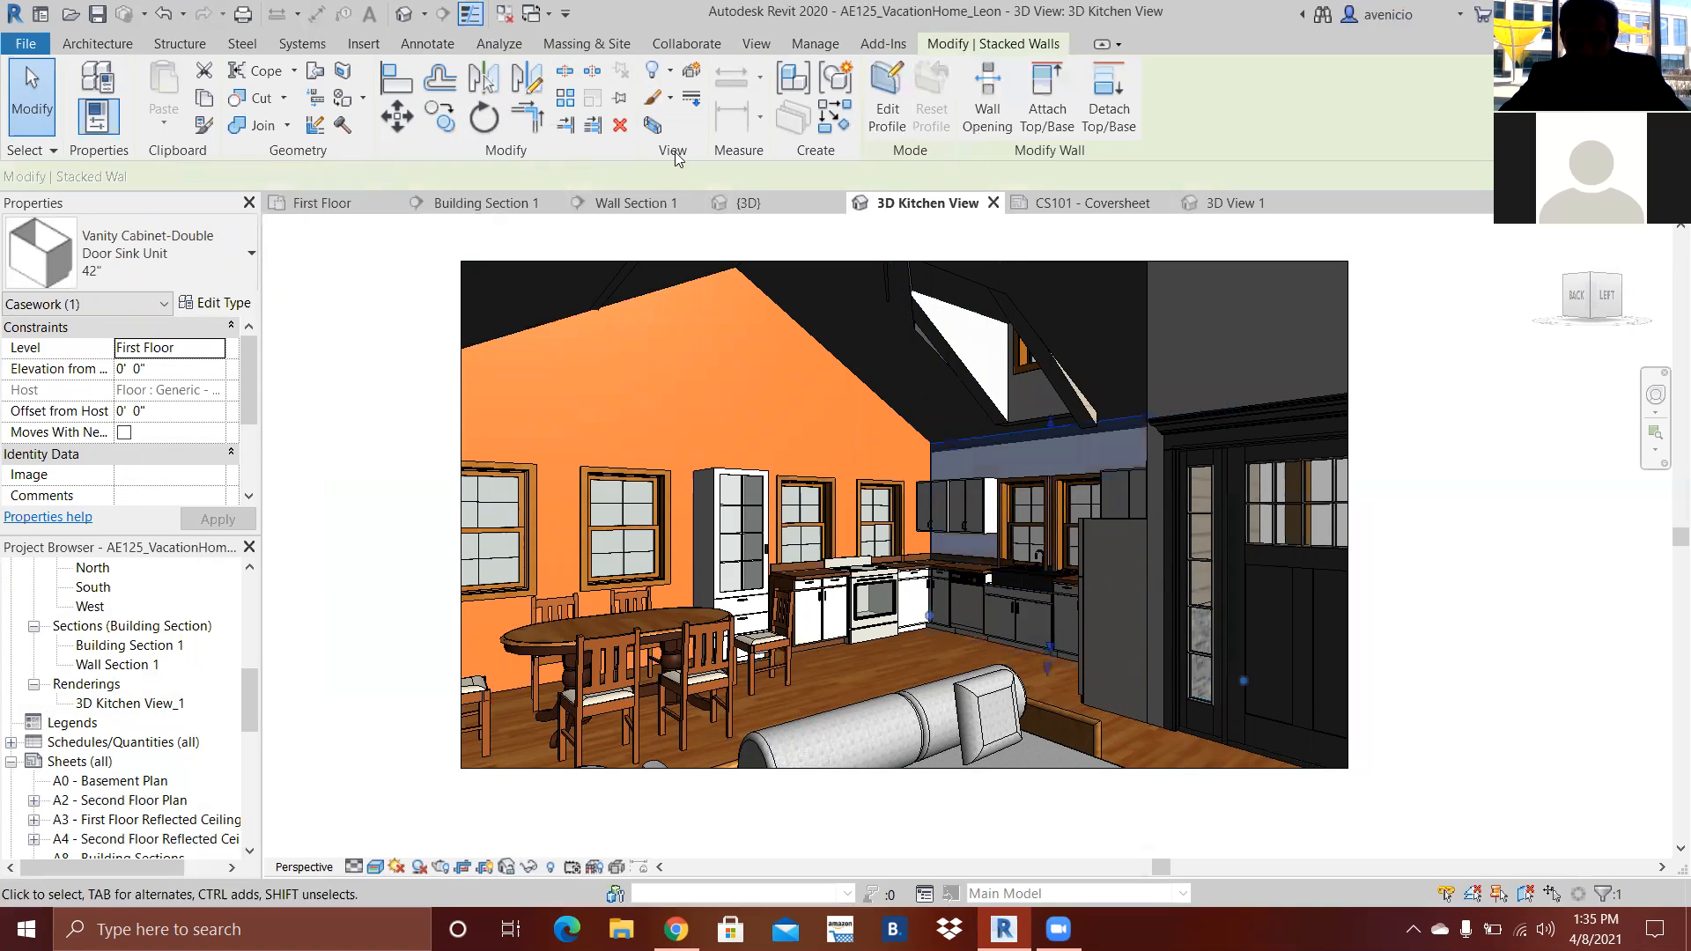
click(652, 124)
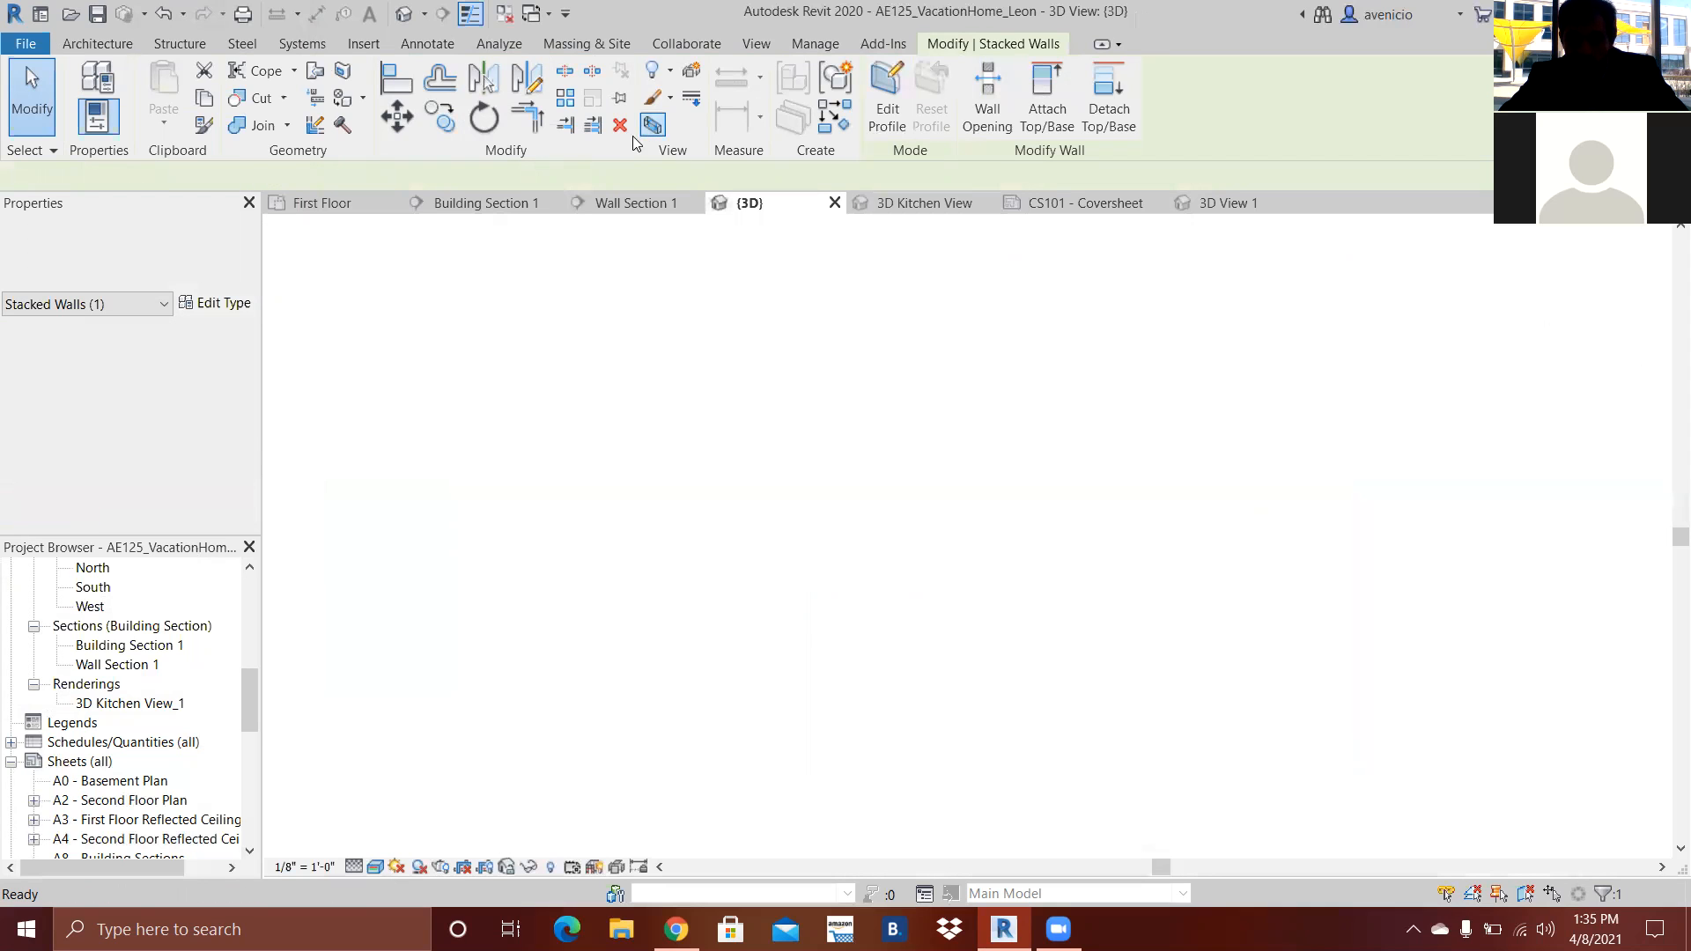
shift+middle_drag(961, 706, 658, 542)
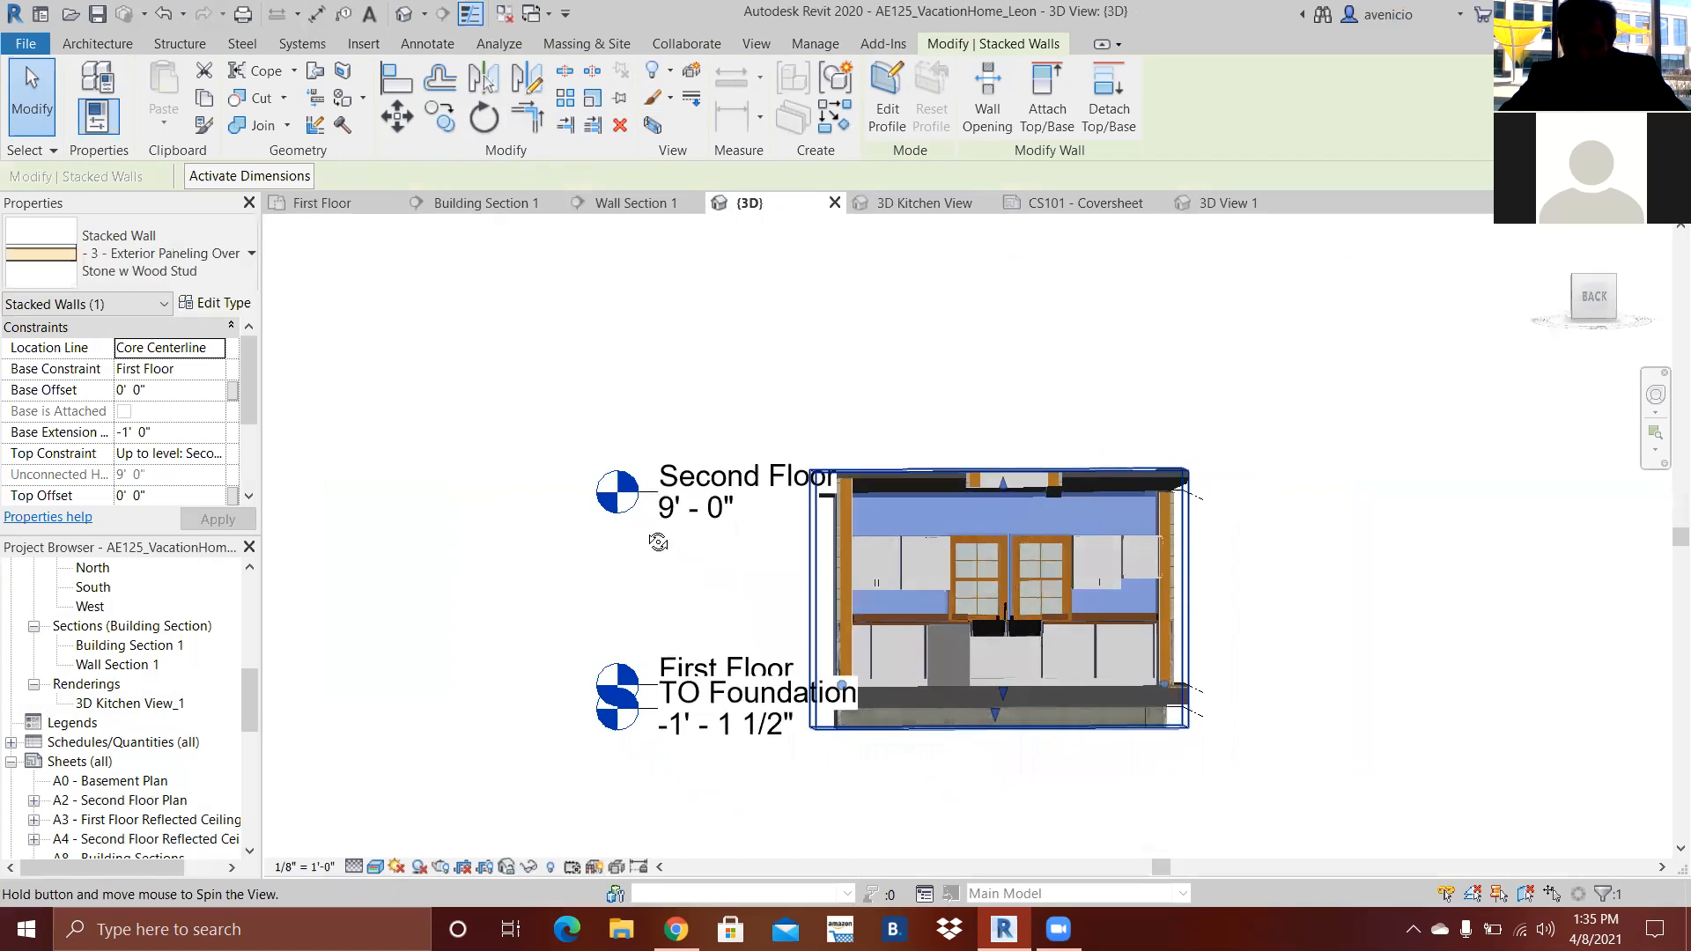
- Enable selection of elements by face and open the interior wall face behind the sink for Split Face, dismissing the save reminder
click(343, 71)
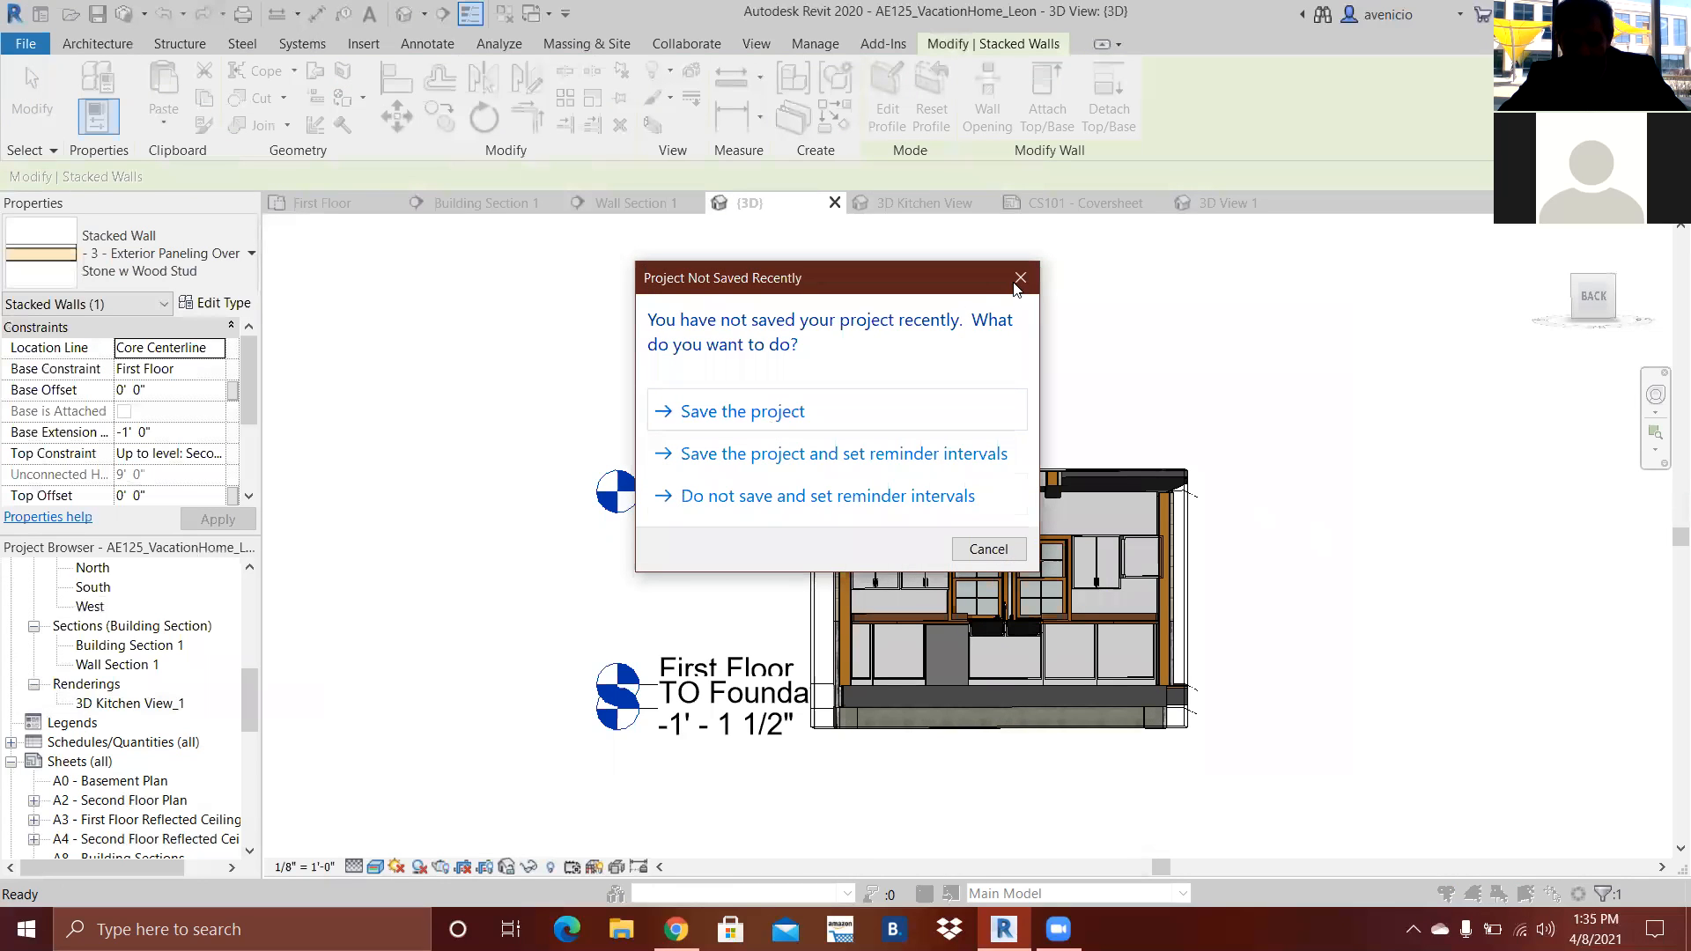
click(1020, 279)
scroll(930, 600, up, 2)
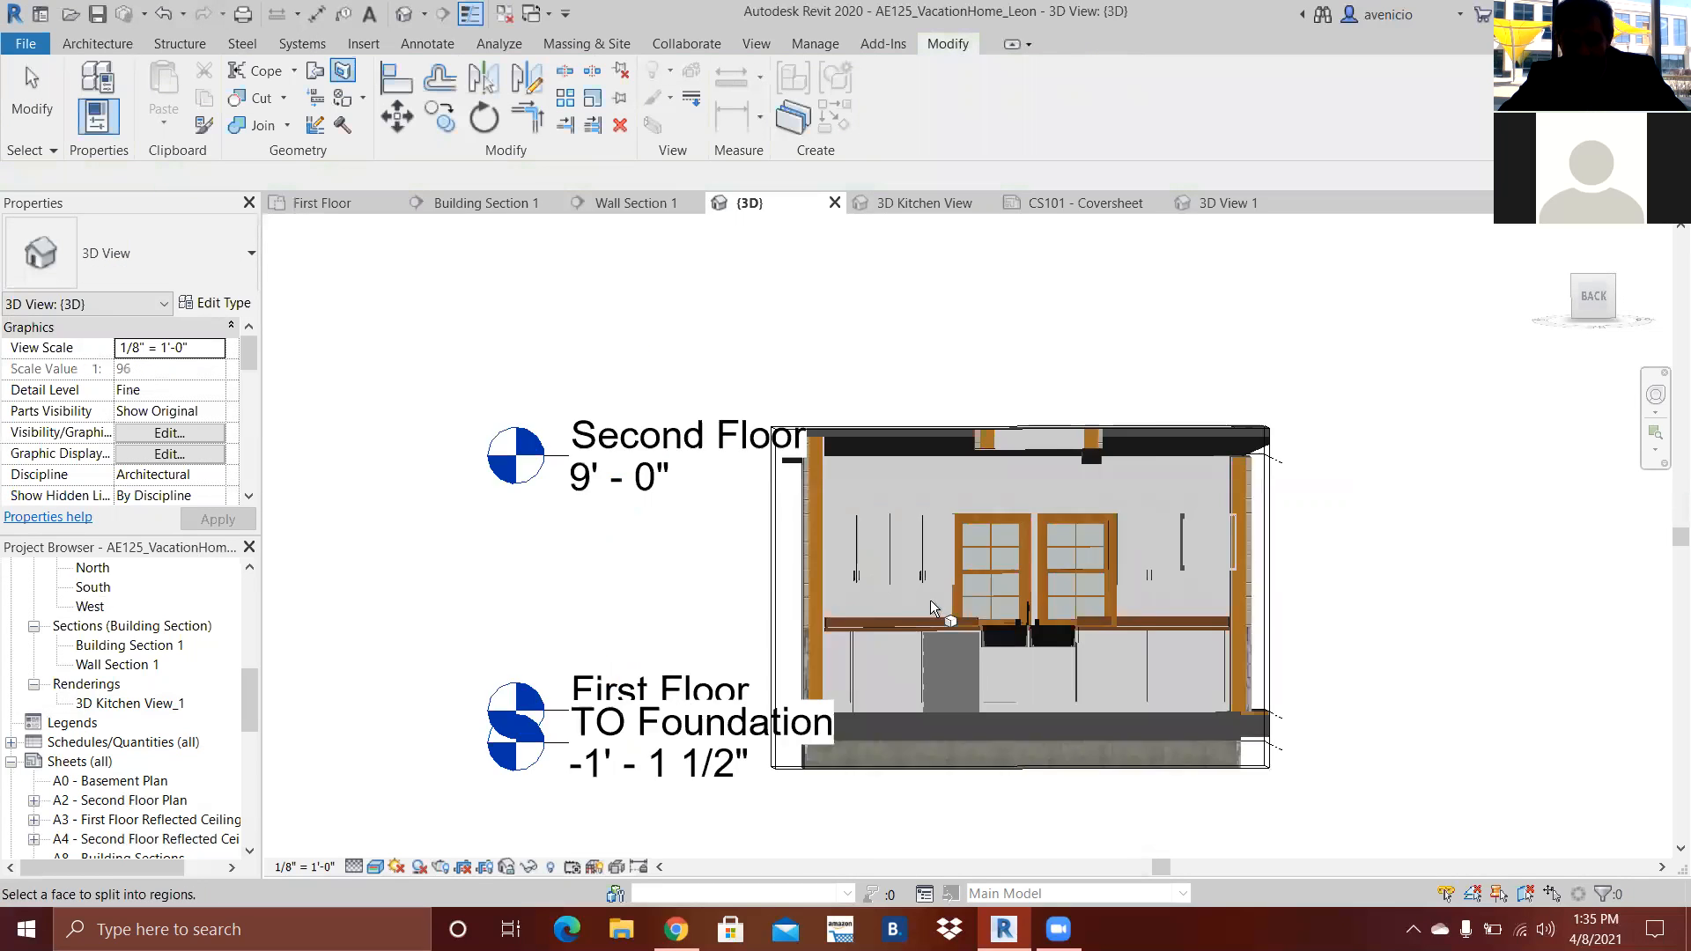
scroll(930, 600, up, 1)
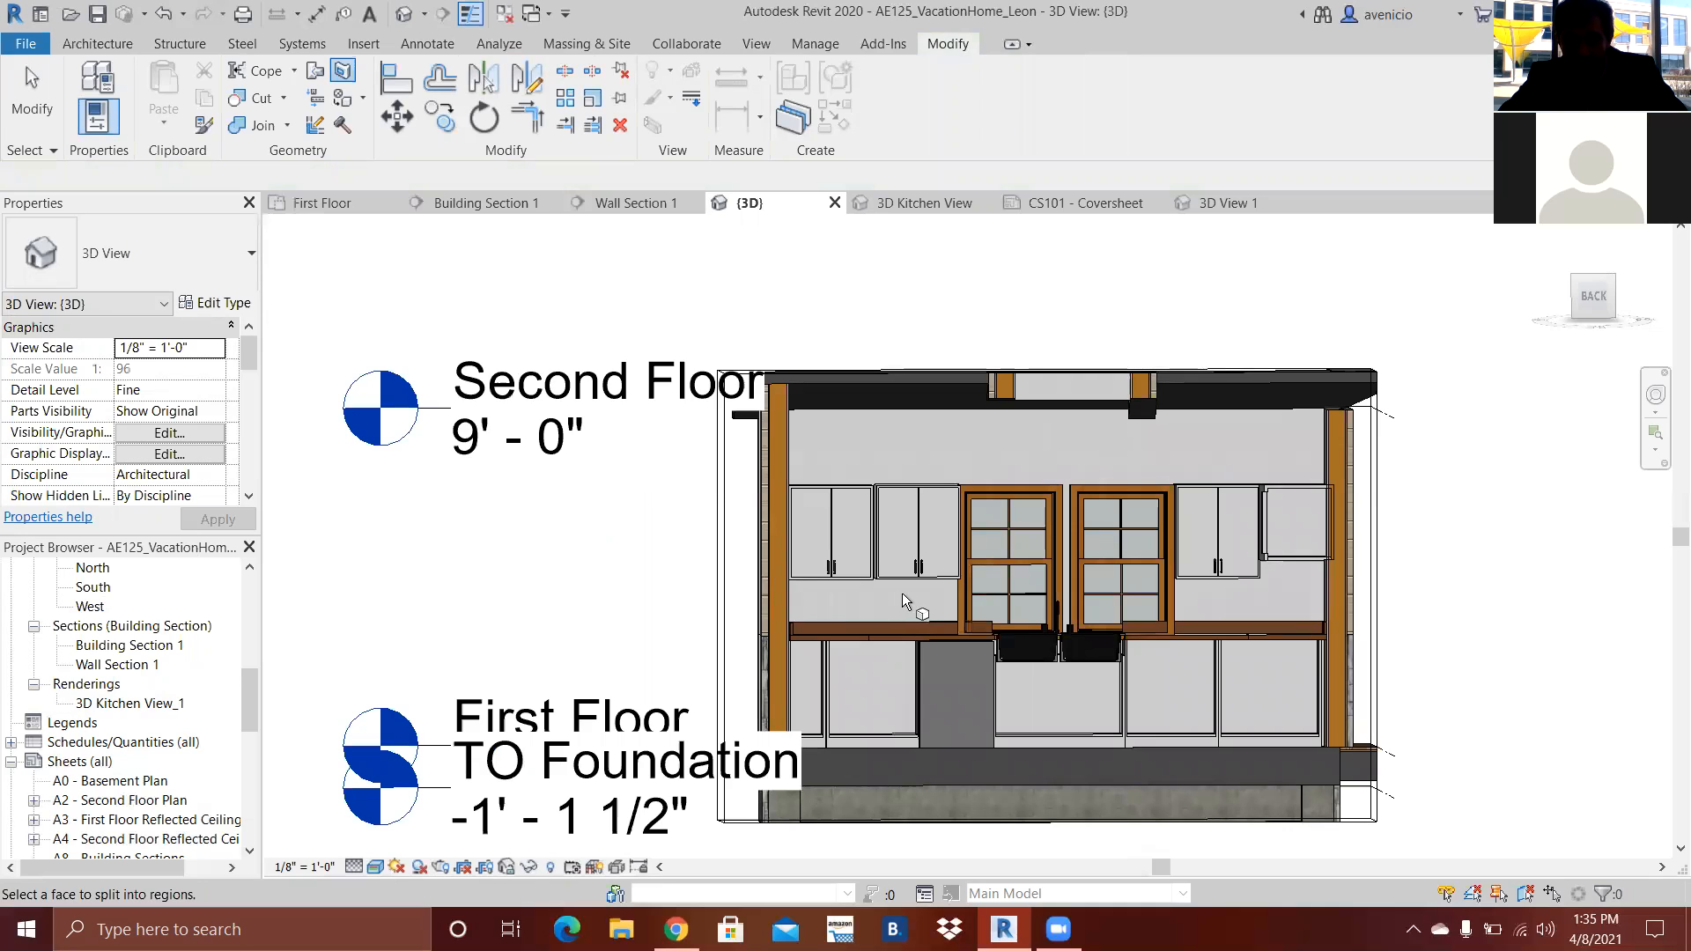
click(1527, 897)
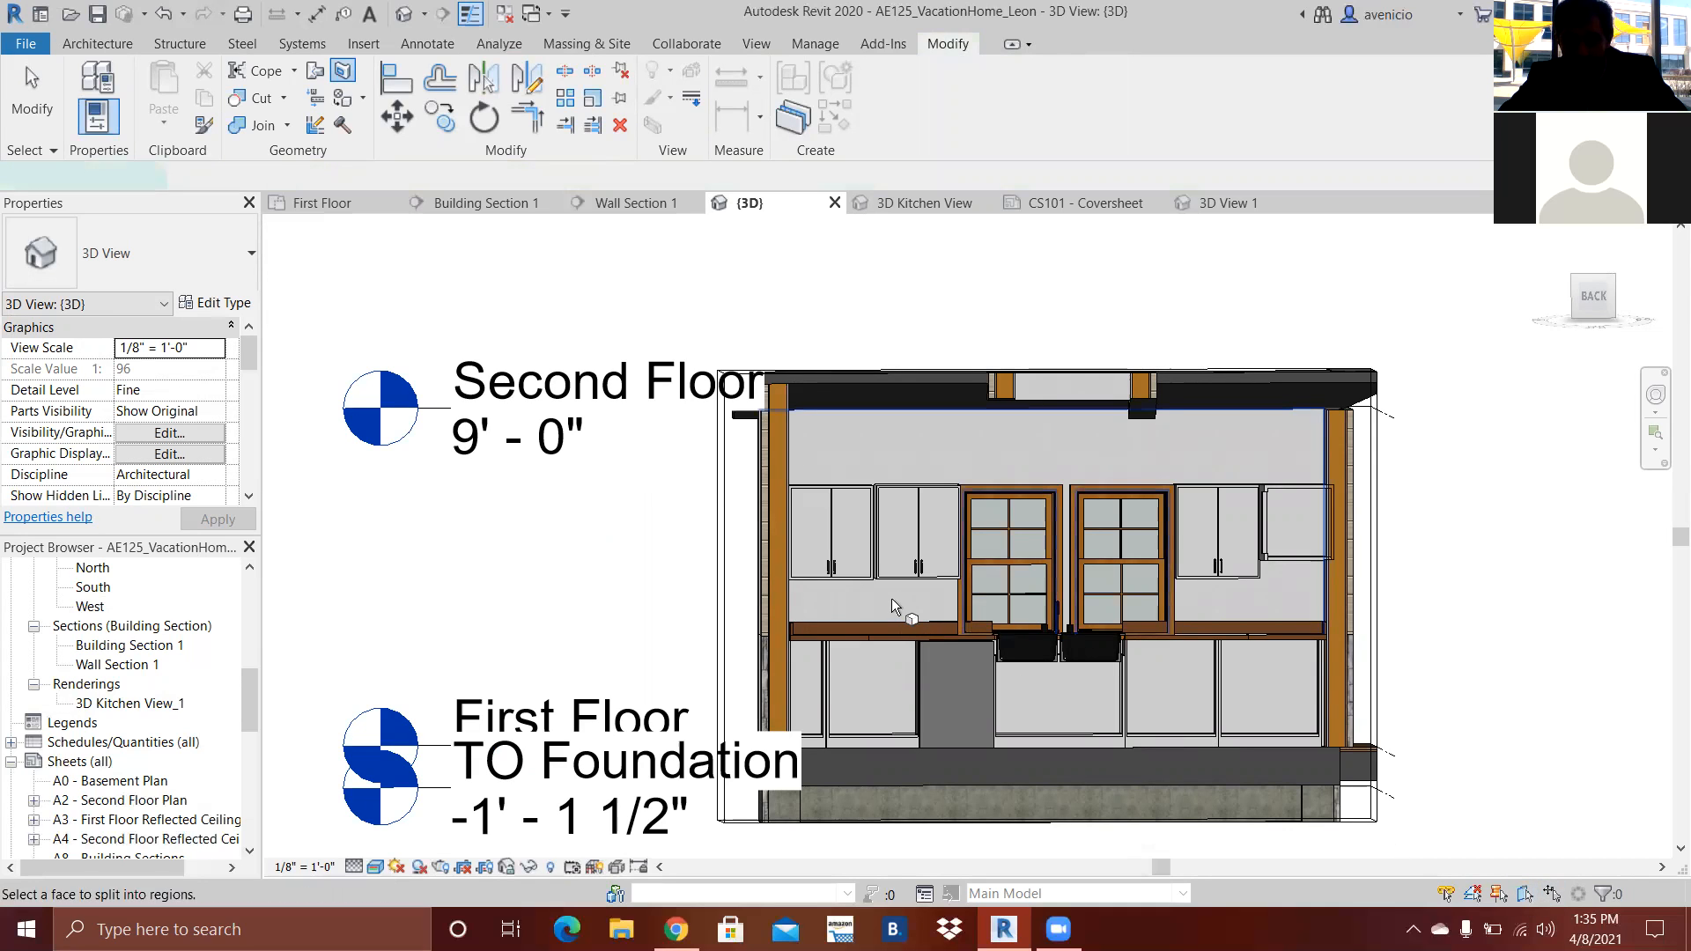
click(892, 606)
- Sketch a rectangular split boundary about 4' 7" wide and 1' 8" high below the double-door upper cabinets beside the windows, down to the countertop
scroll(893, 635, up, 2)
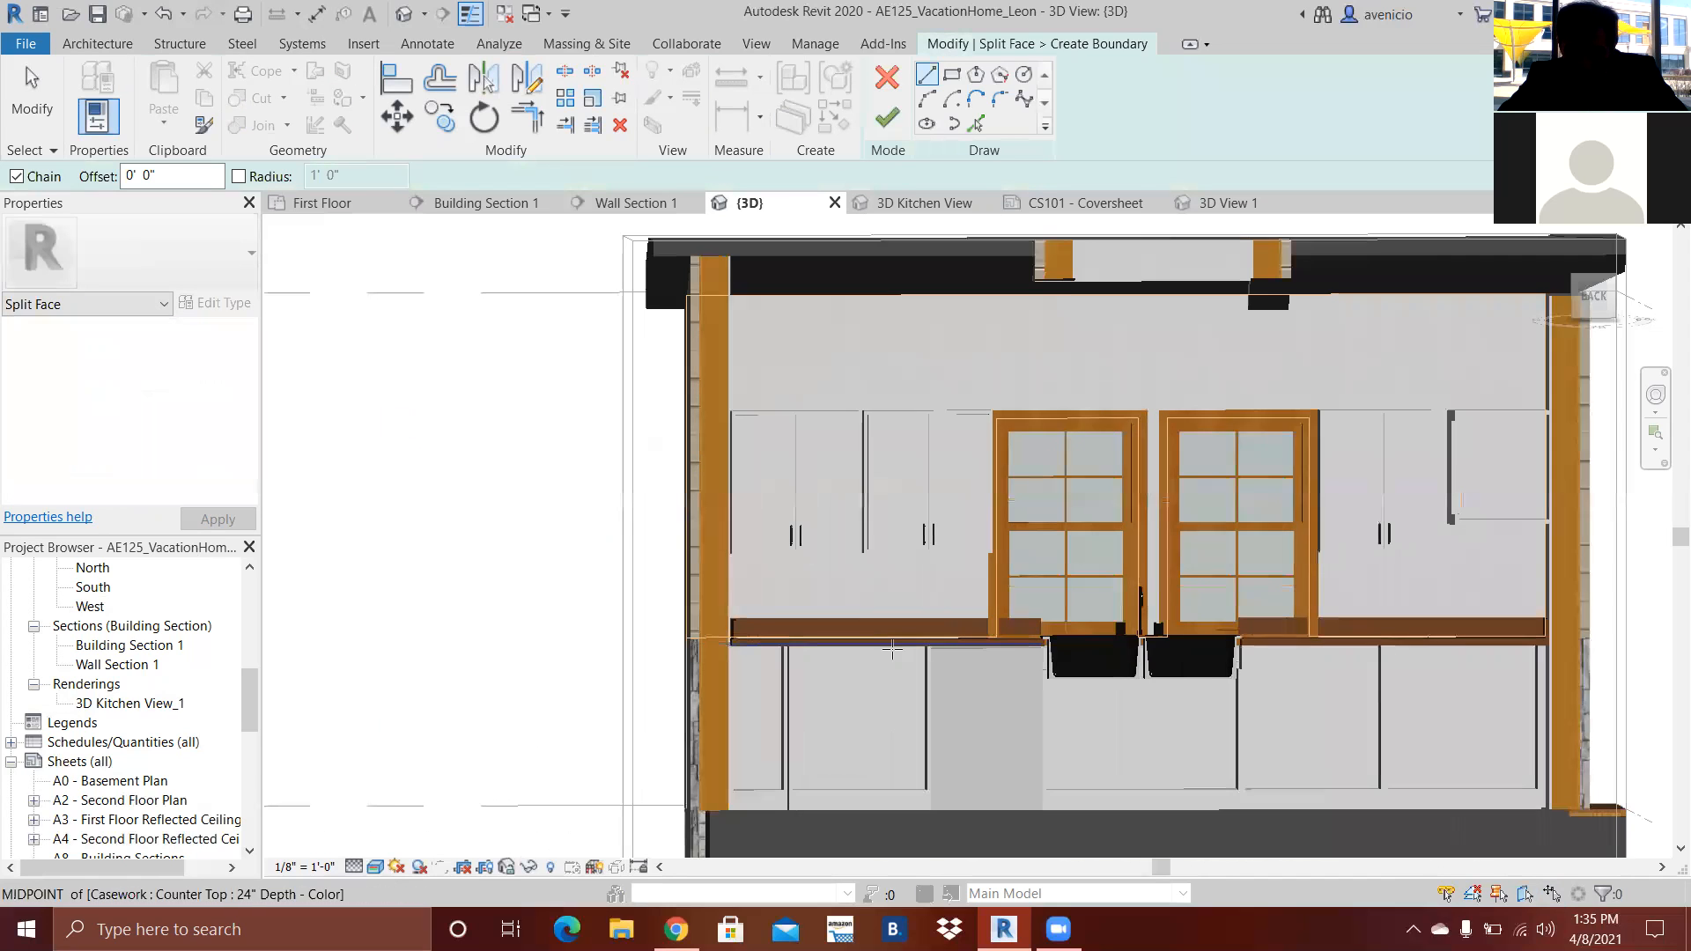
scroll(892, 650, up, 2)
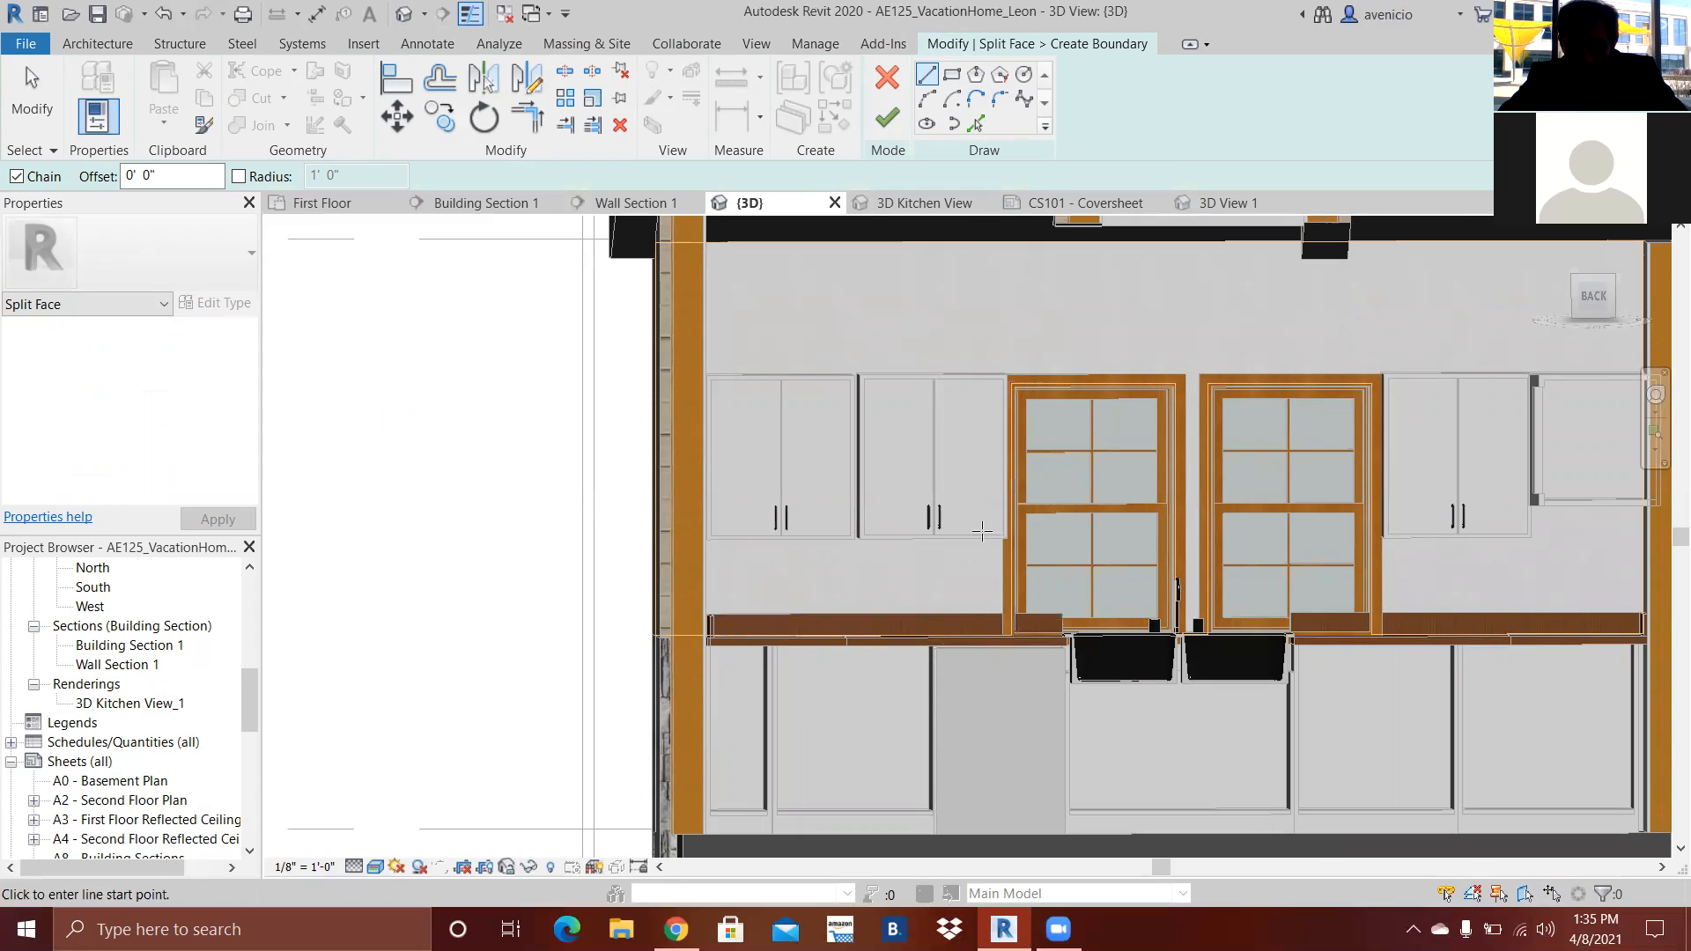
scroll(1015, 546, up, 2)
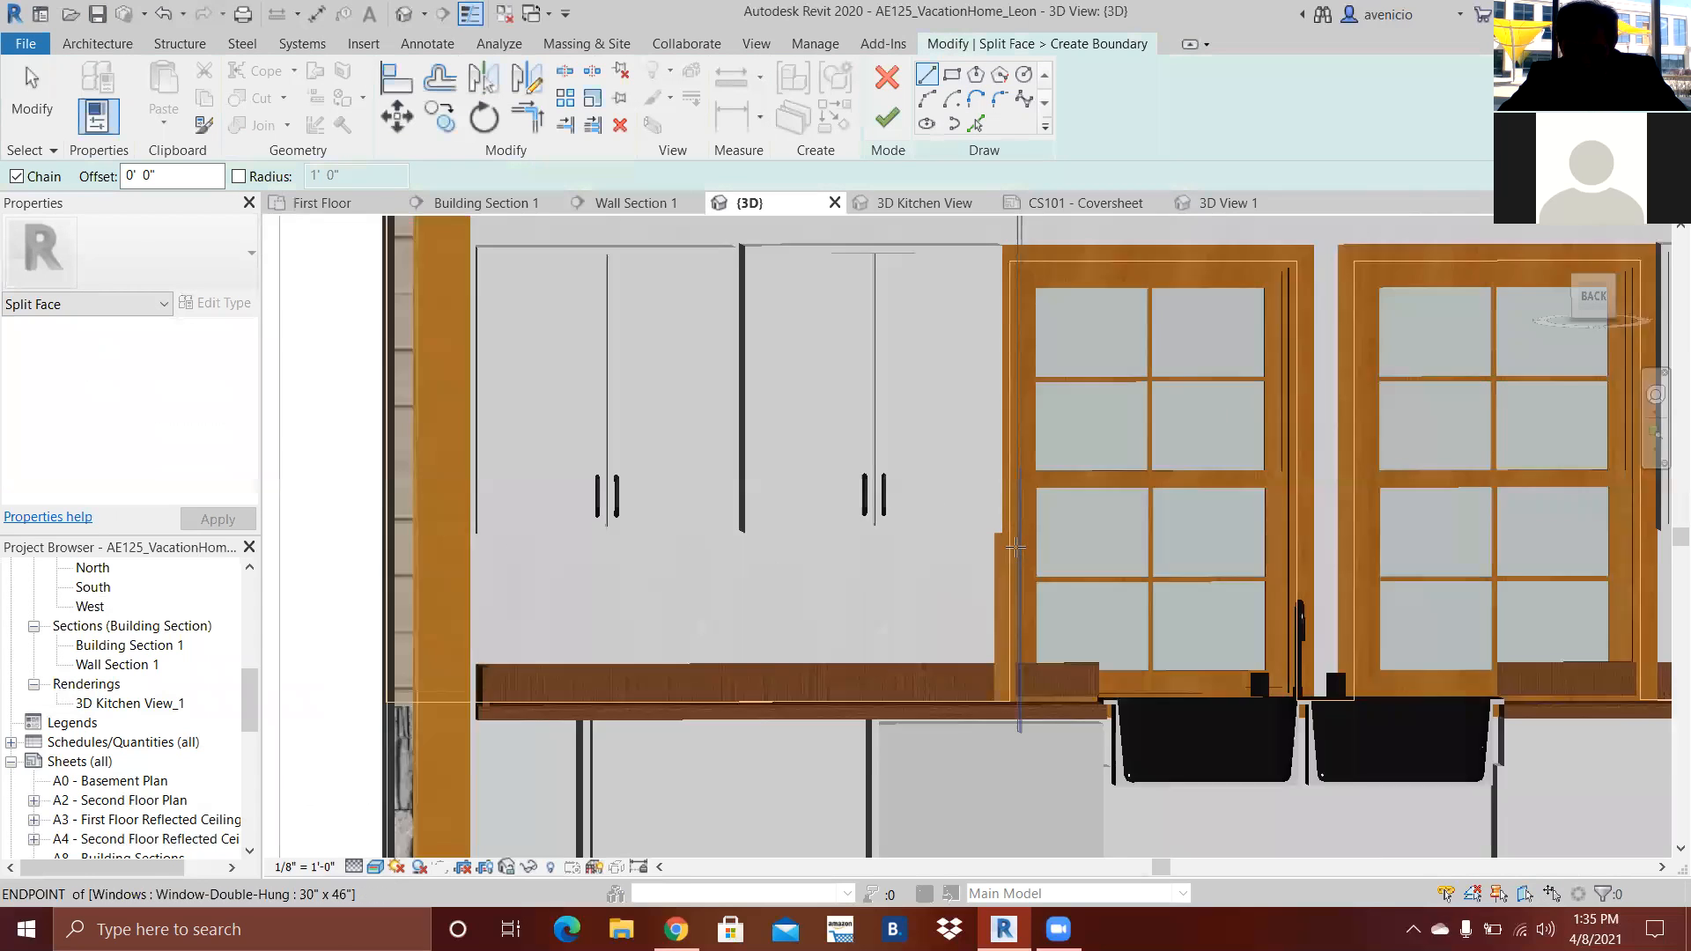
scroll(1015, 546, up, 1)
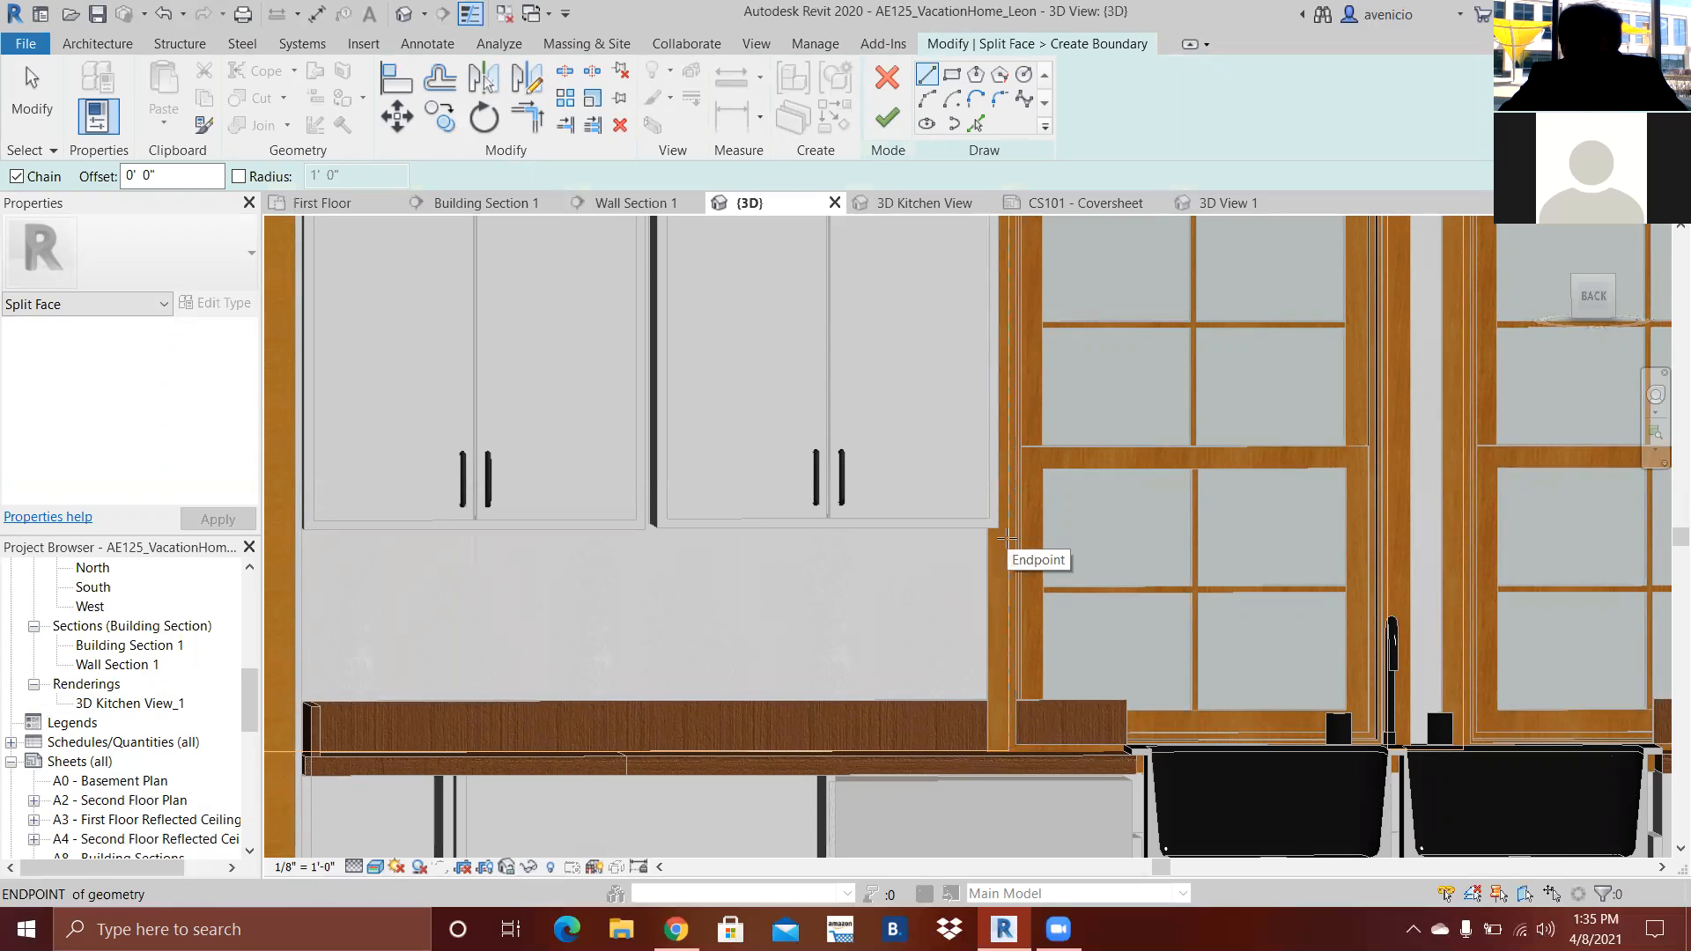
click(951, 74)
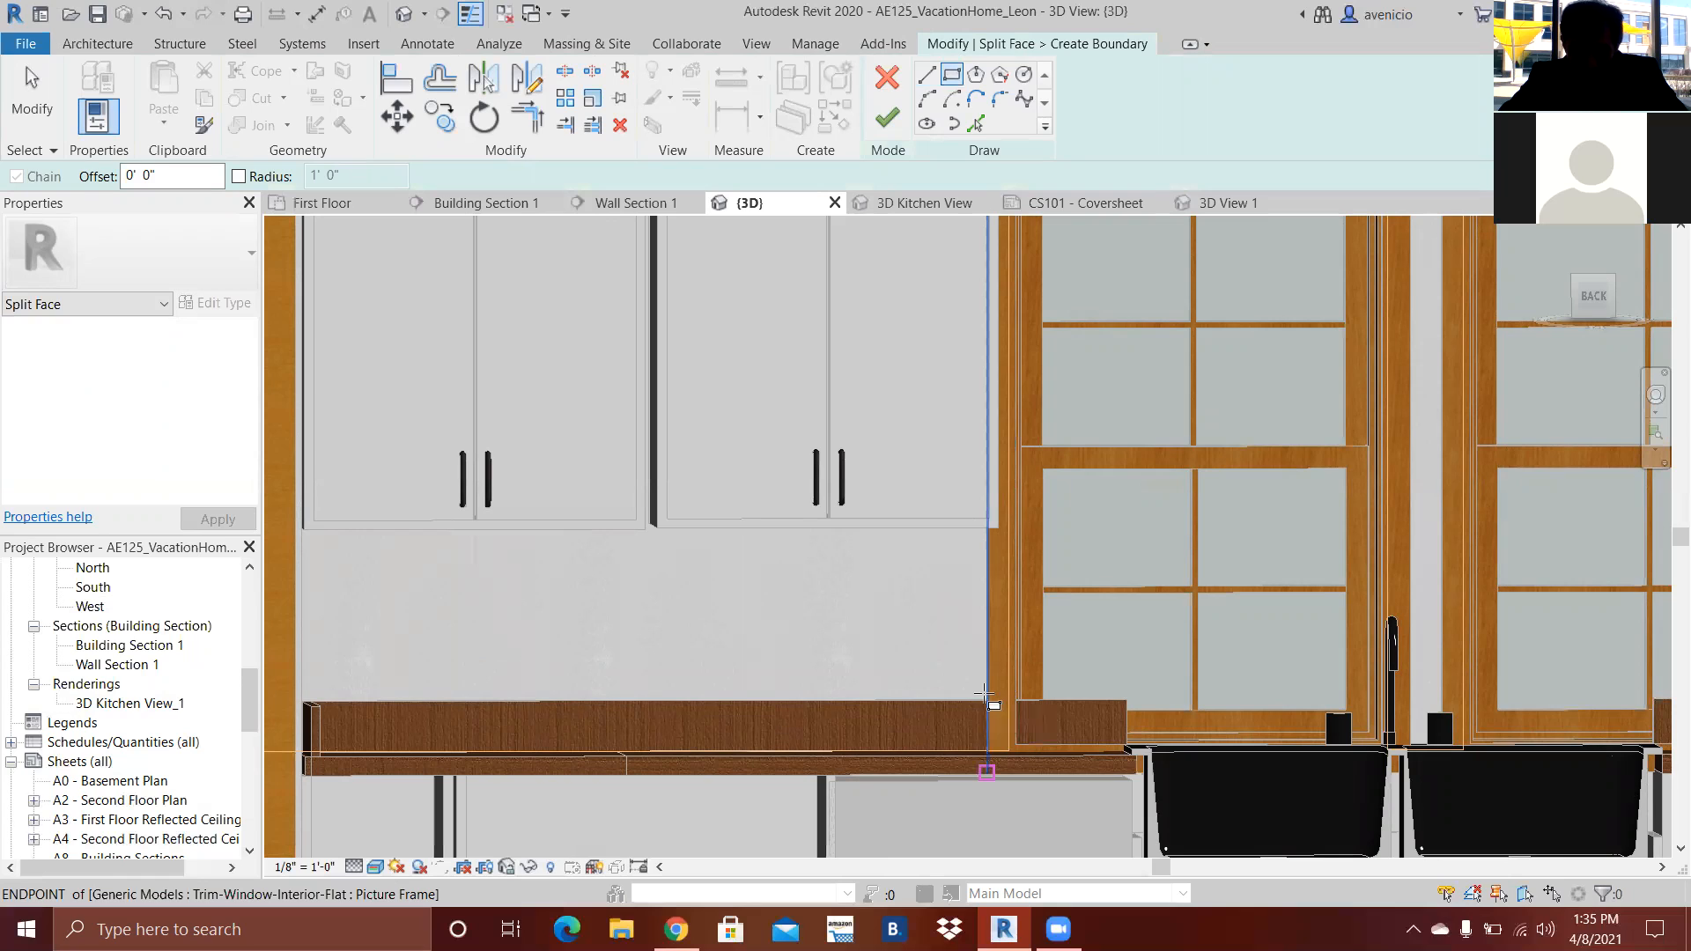
click(986, 696)
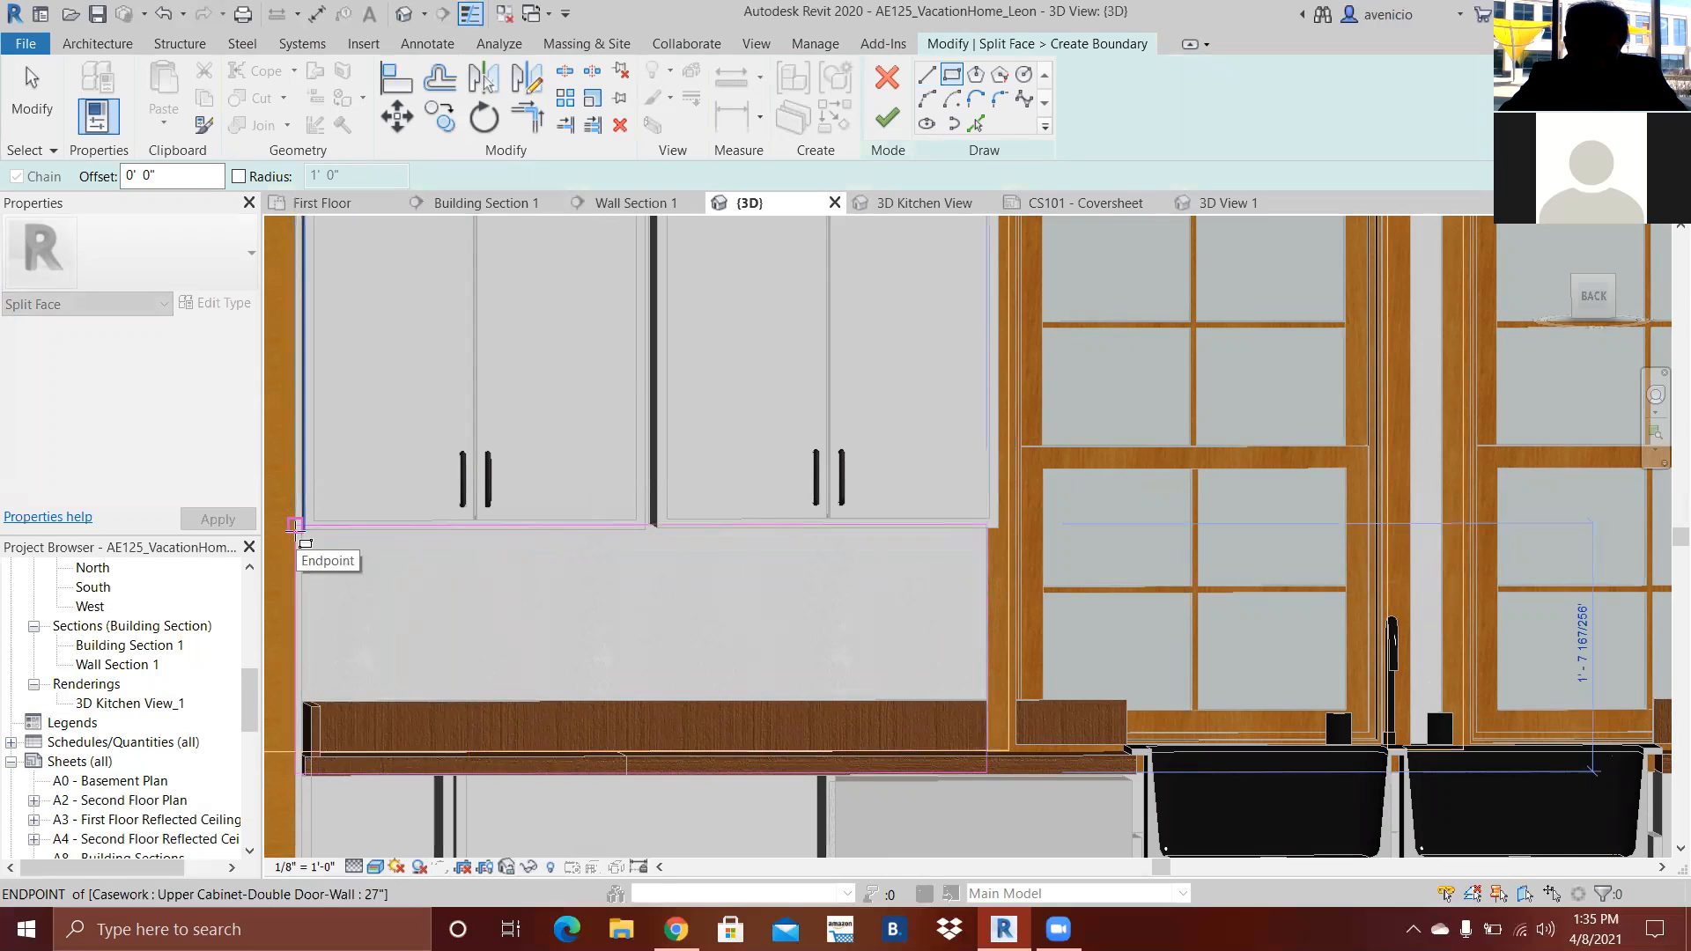
click(296, 526)
key(Escape)
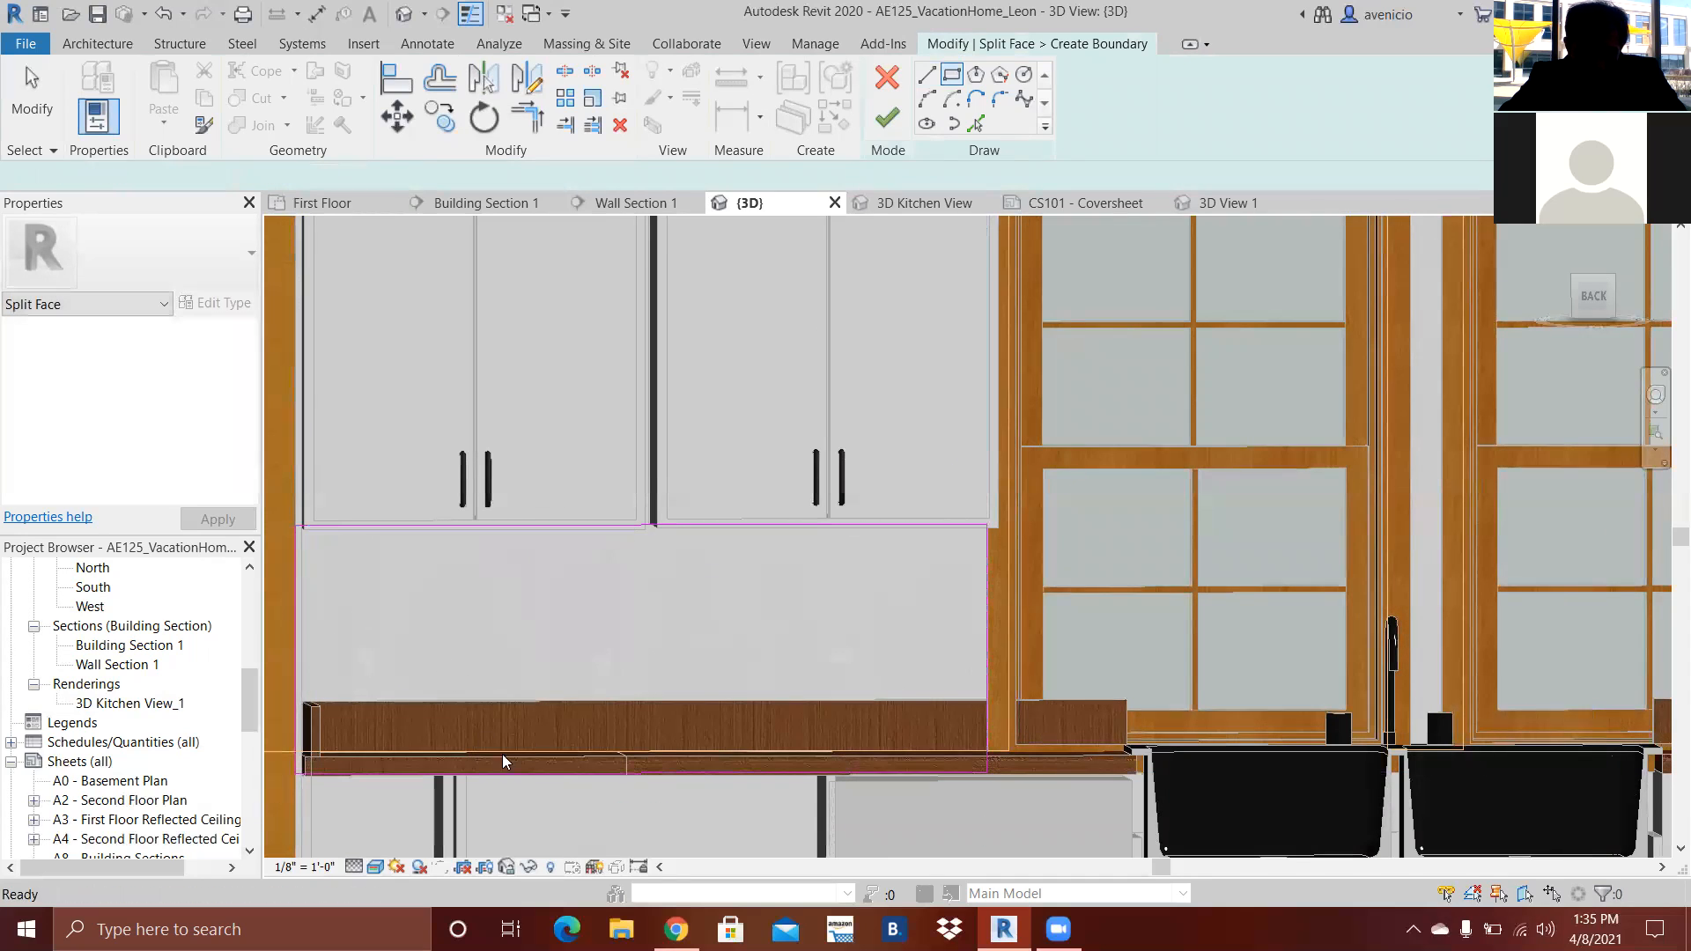
- Raise the rectangle's lower edge to the top of the wood backsplash and finish the split face boundary
click(541, 771)
mouse_move(618, 696)
mouse_down()
mouse_move(653, 710)
mouse_move(646, 731)
mouse_move(653, 703)
mouse_up()
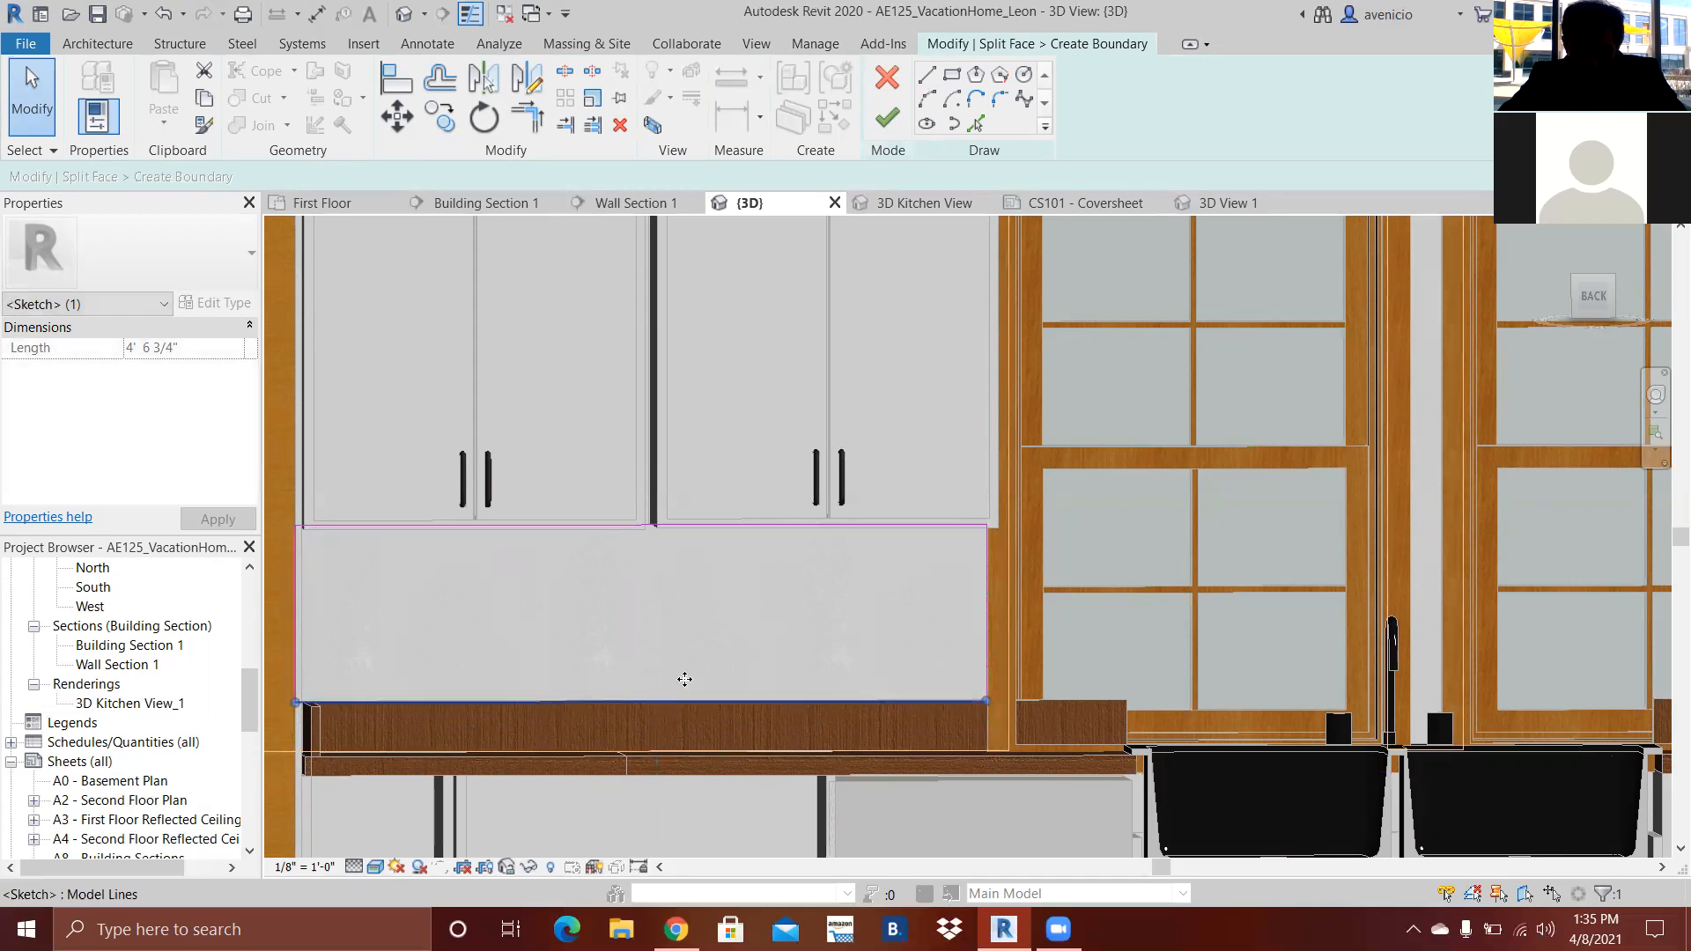
scroll(684, 680, down, 2)
click(887, 117)
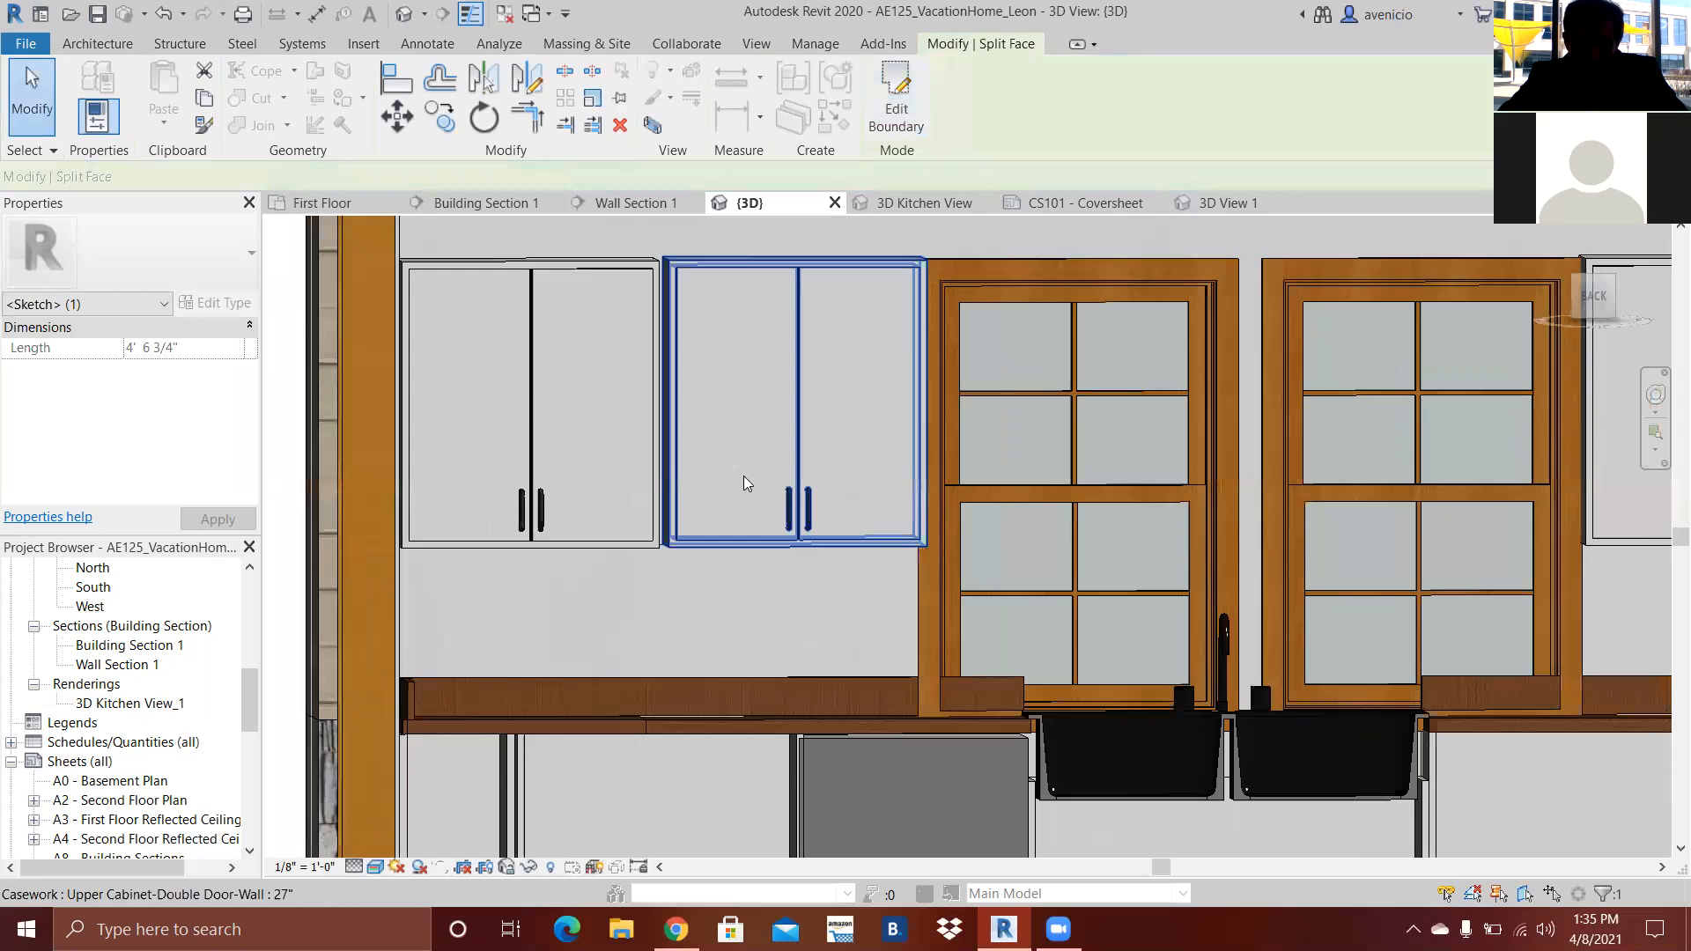
- Paint the split backsplash region below the upper cabinets with Textile - Bamboo Weave, found by searching the materials for "tile"
click(345, 101)
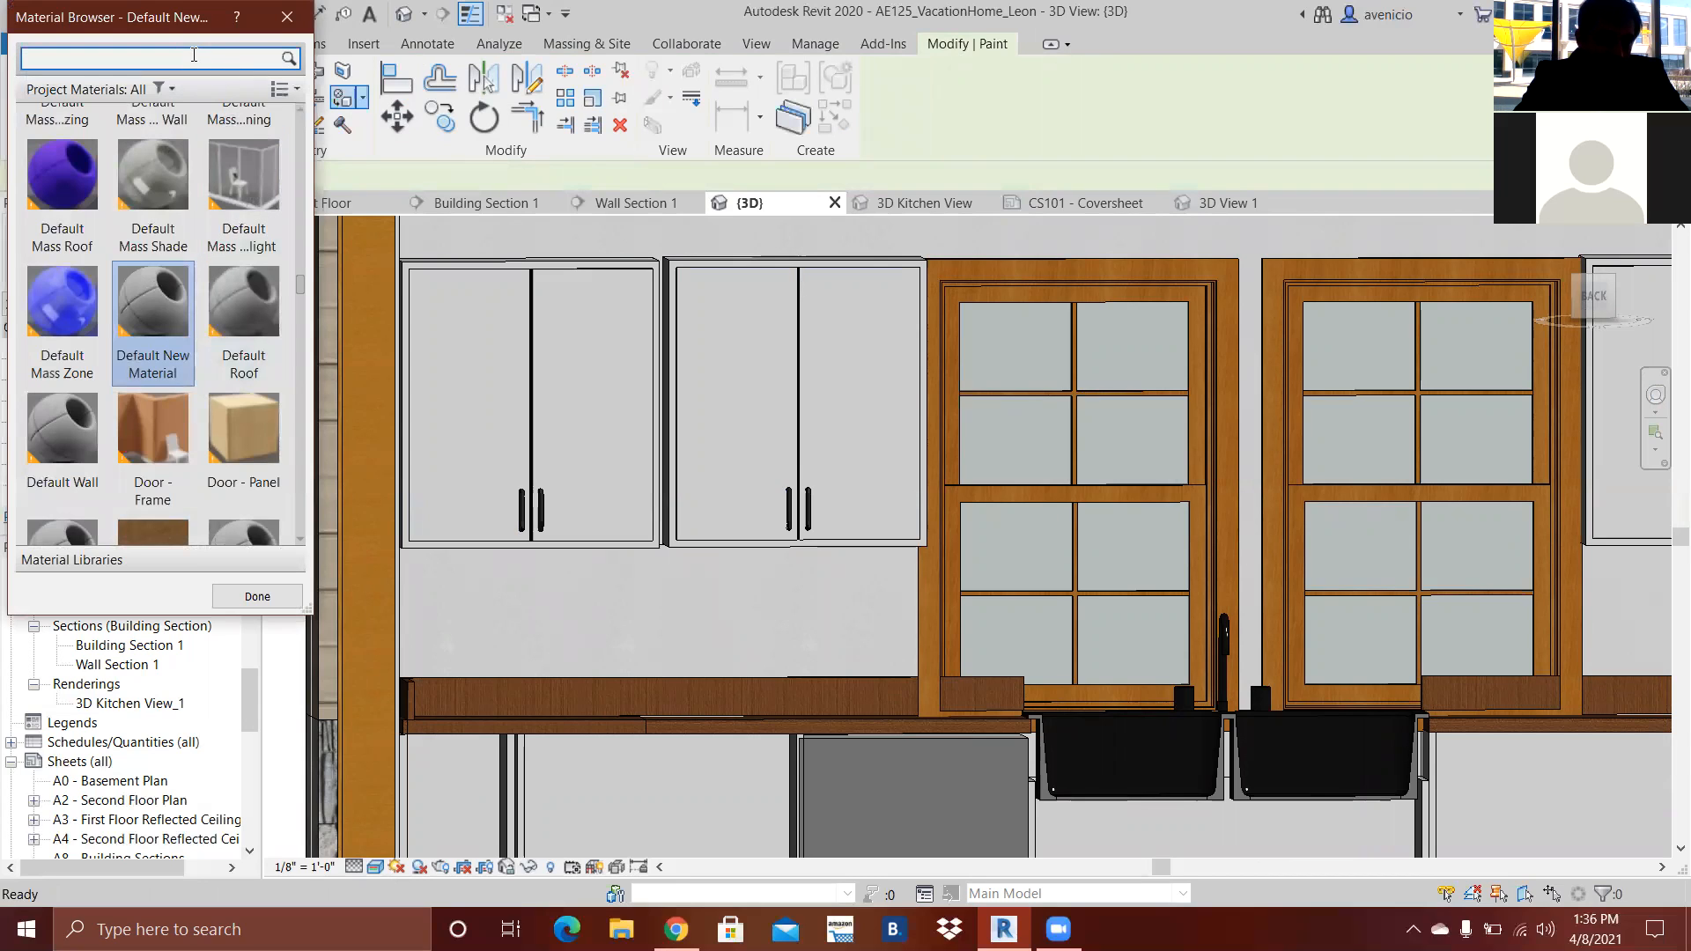
click(69, 57)
text(tile)
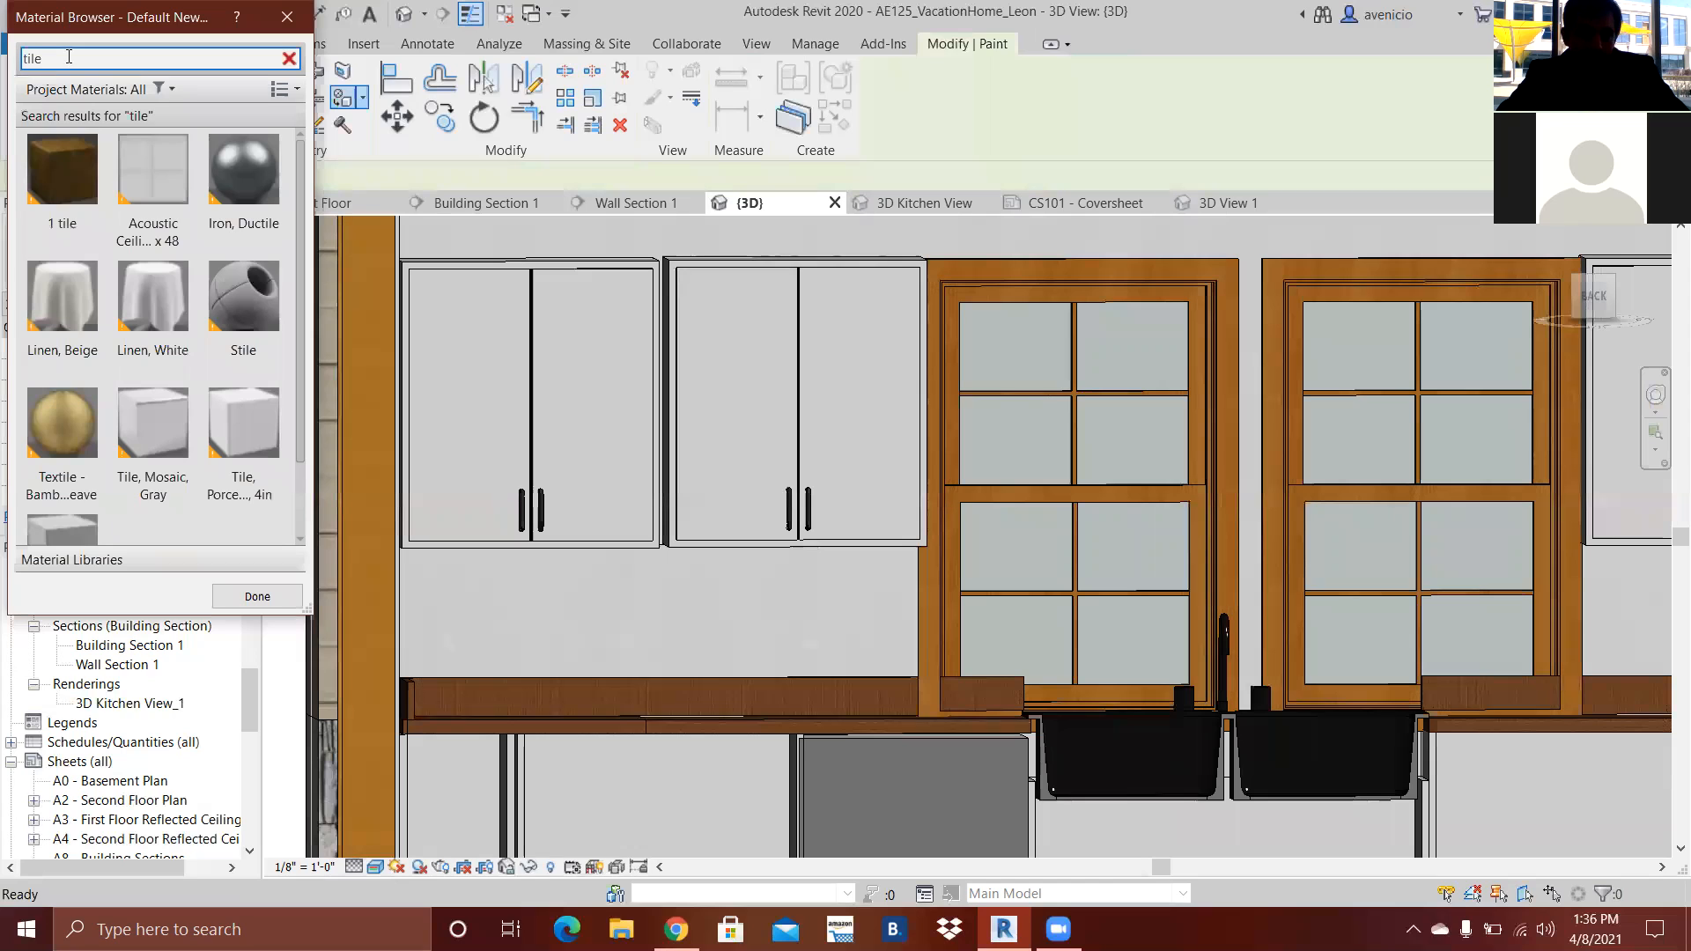
click(152, 183)
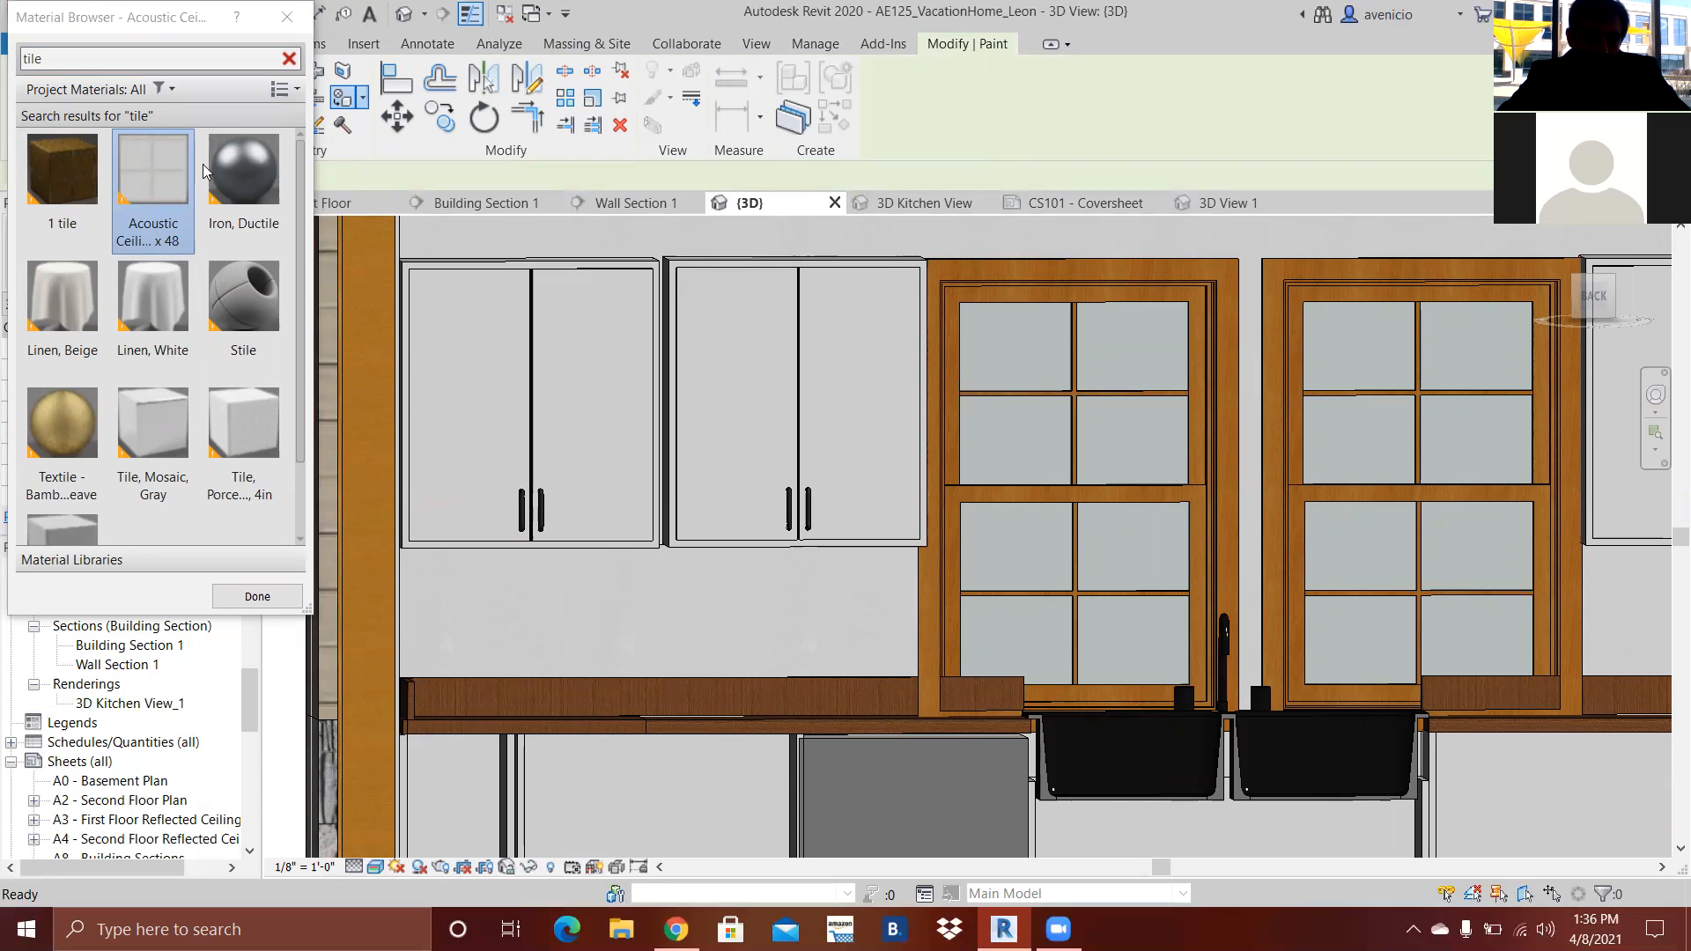
click(72, 414)
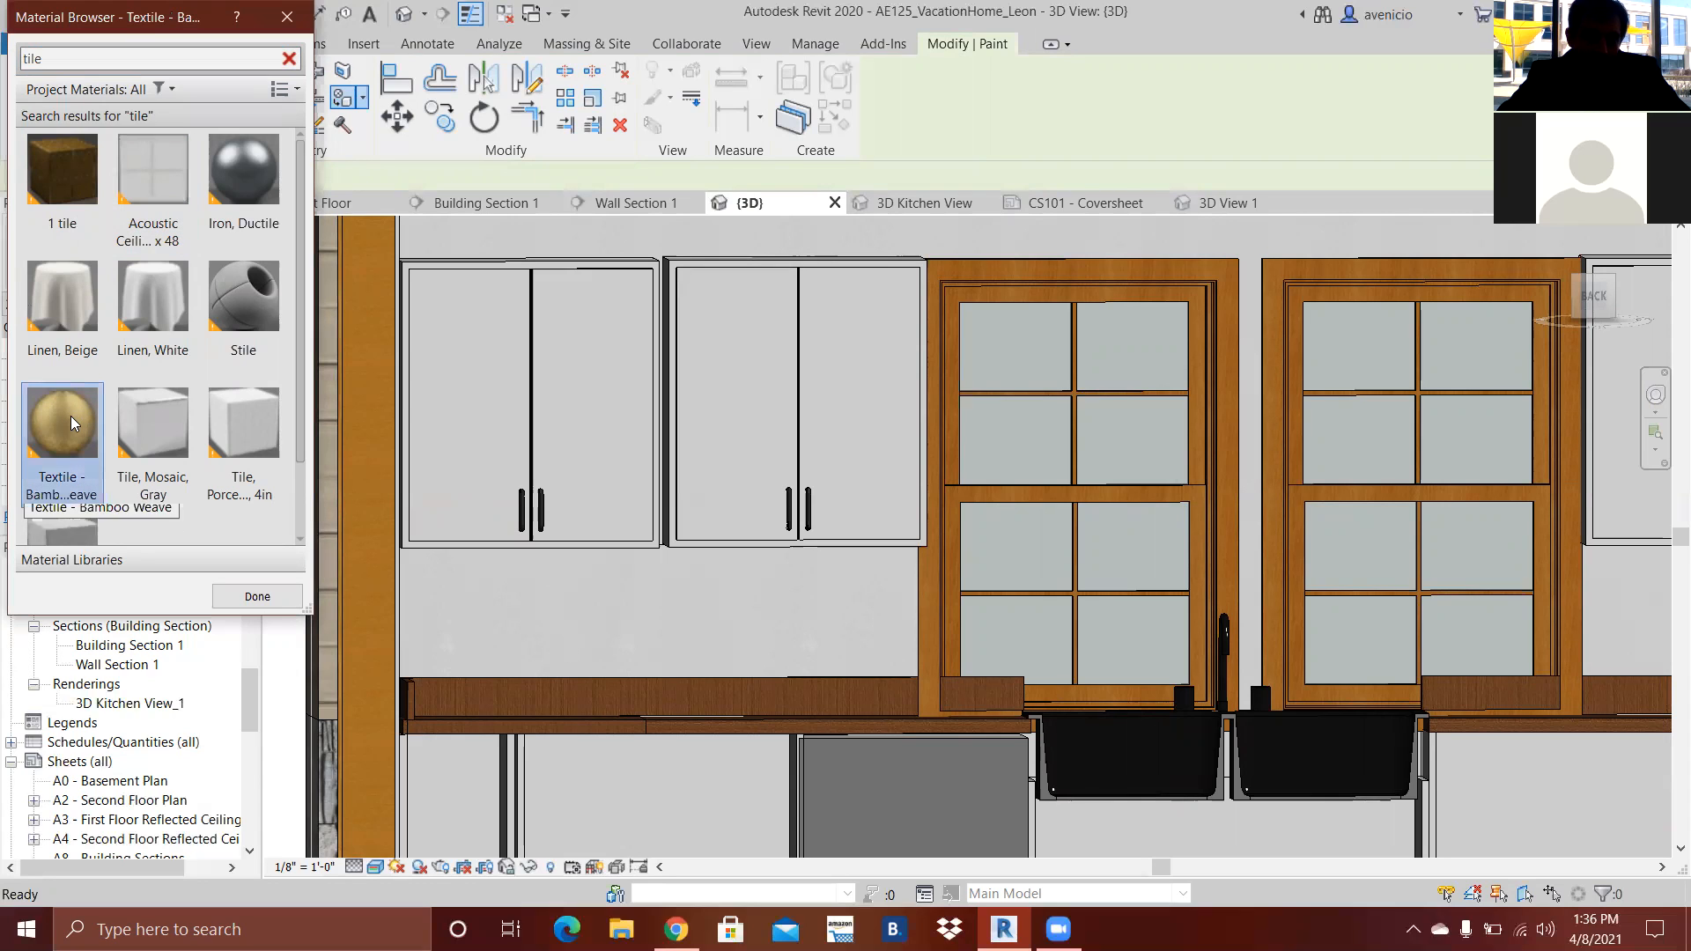
click(761, 591)
scroll(630, 586, down, 3)
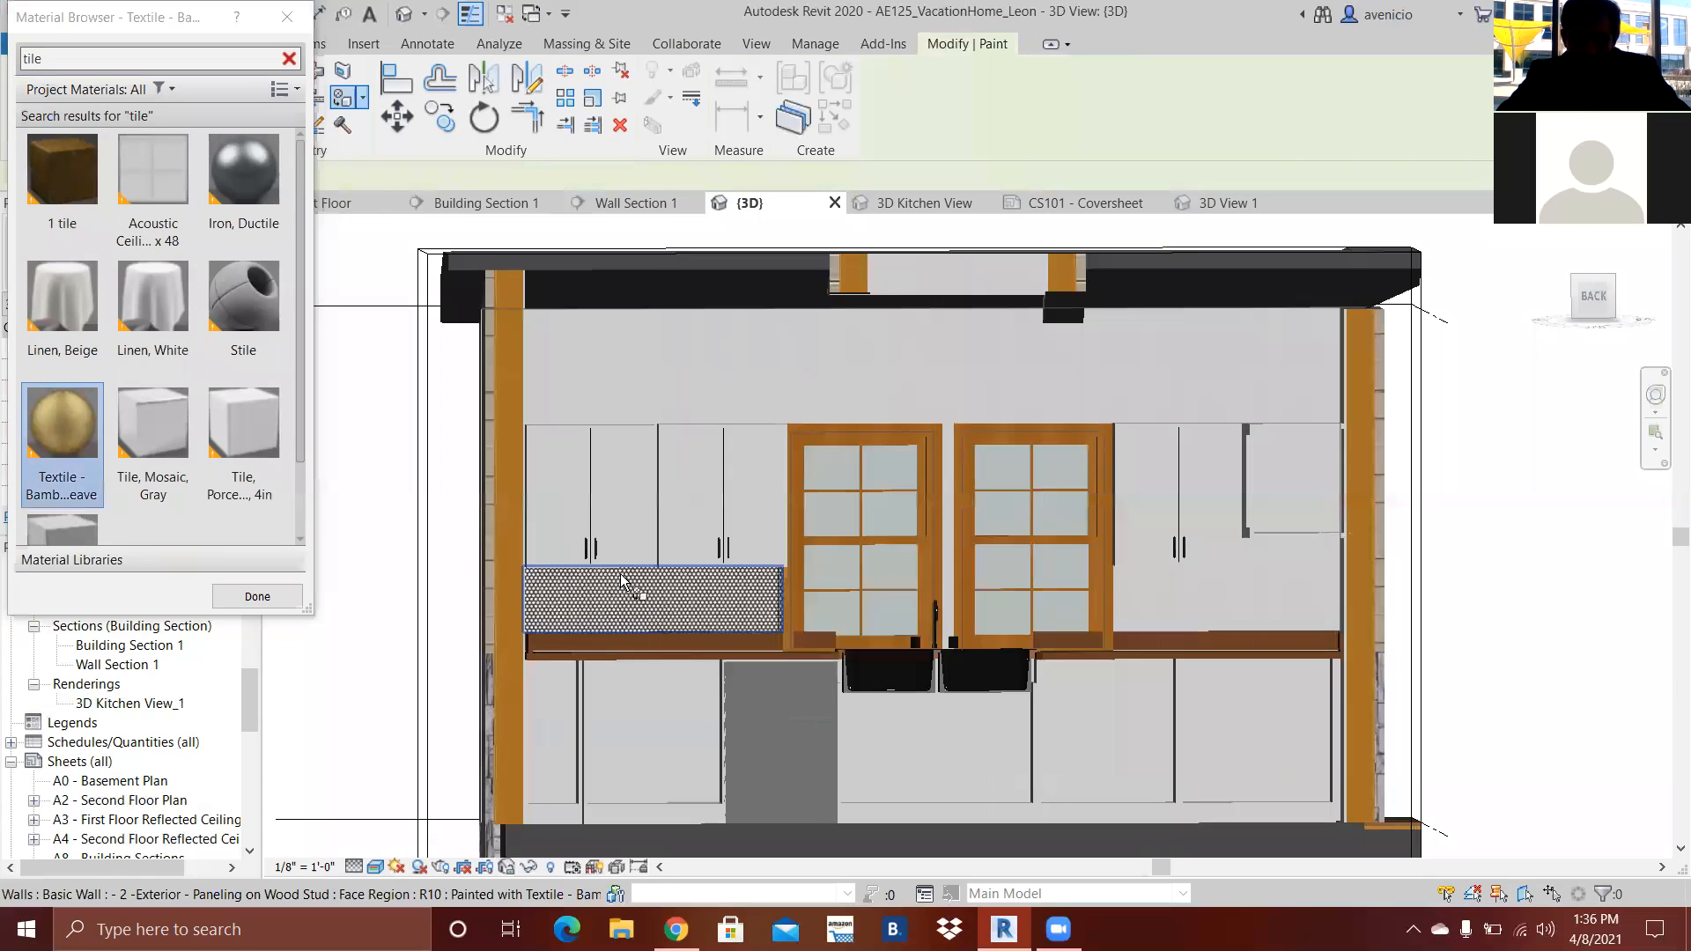
shift+middle_drag(1119, 615, 932, 674)
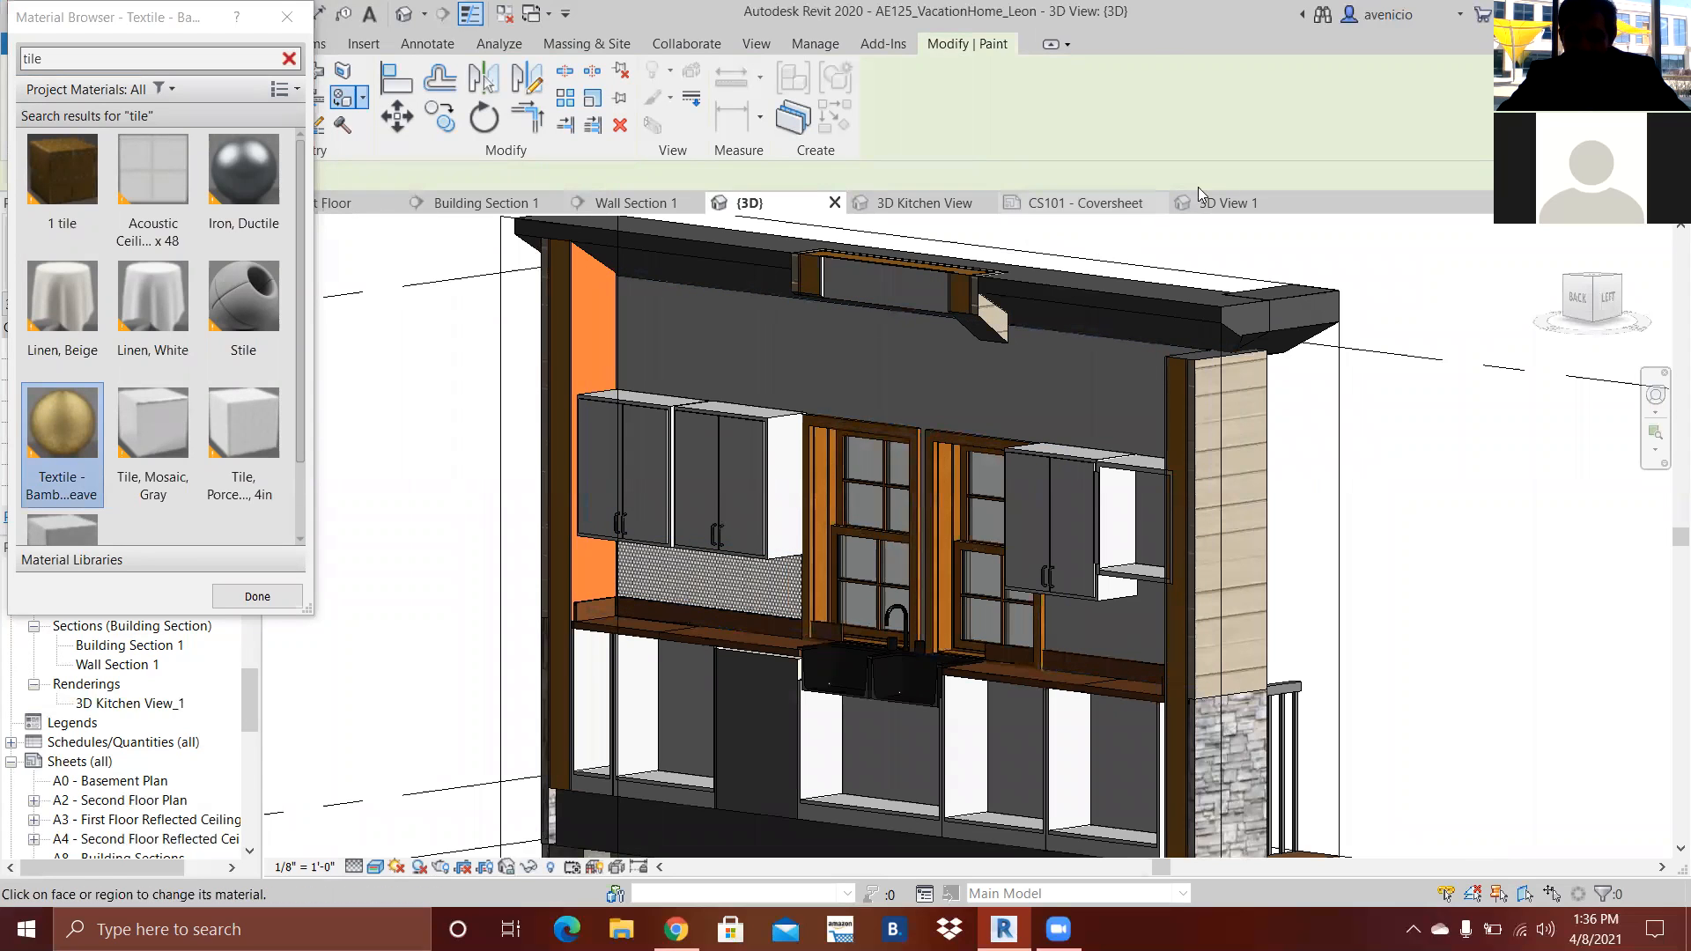
- Remove the paint from the gable wall's upper and lower faces and the backsplash region in the 3D Kitchen View
click(928, 205)
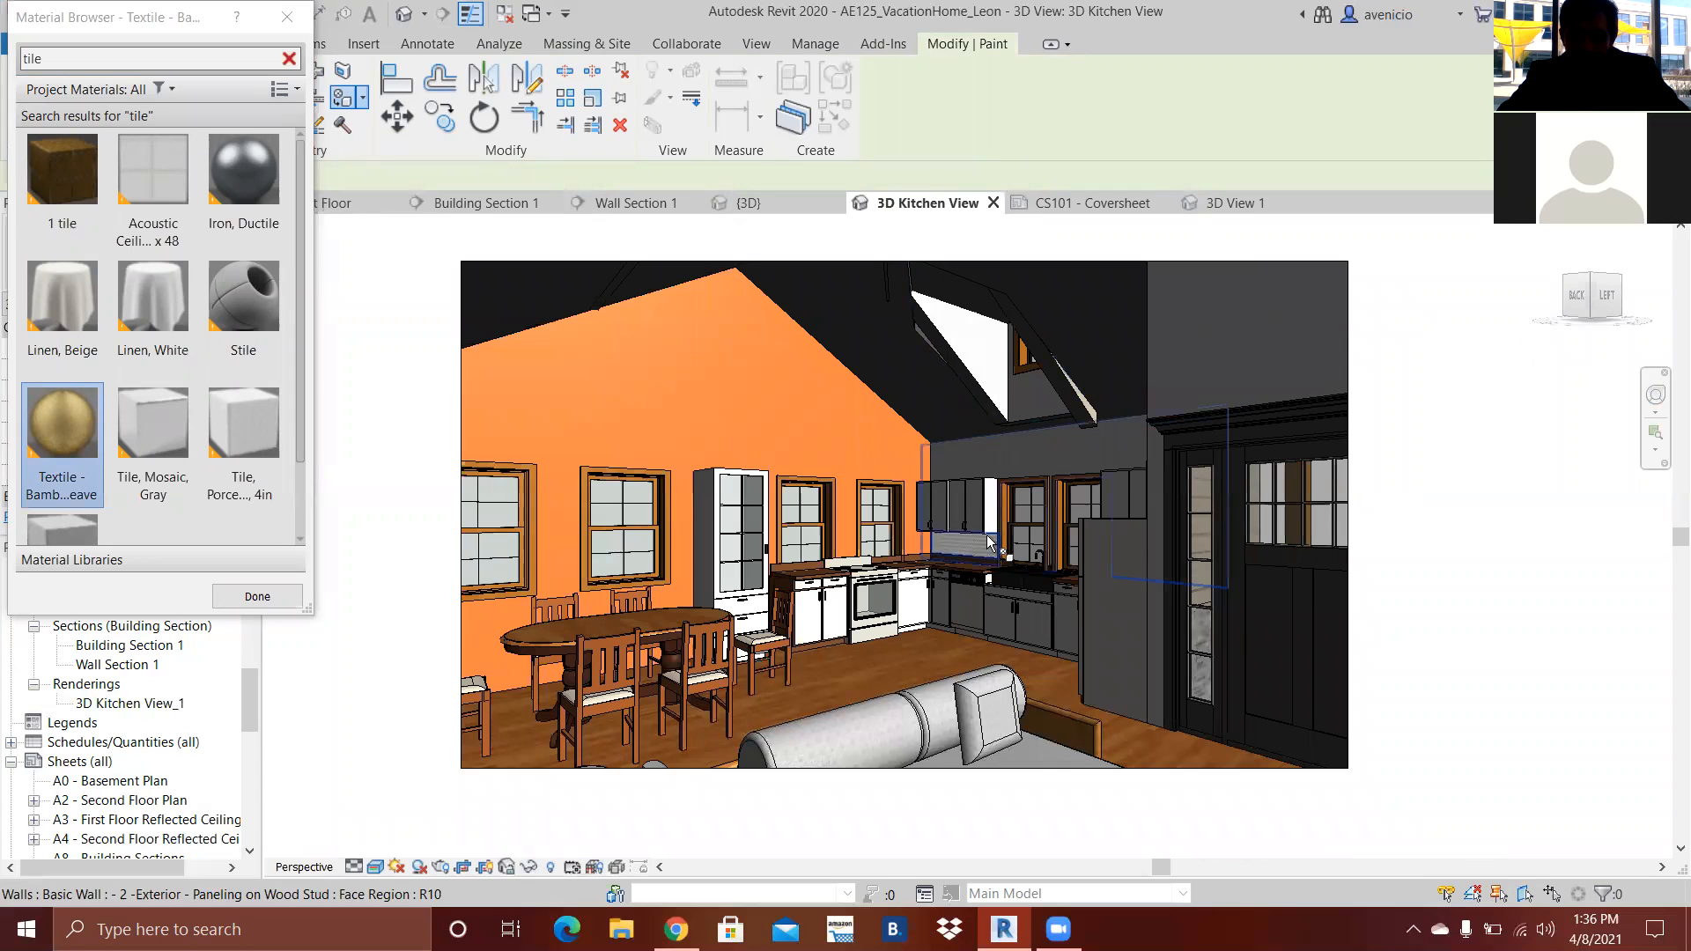
click(287, 17)
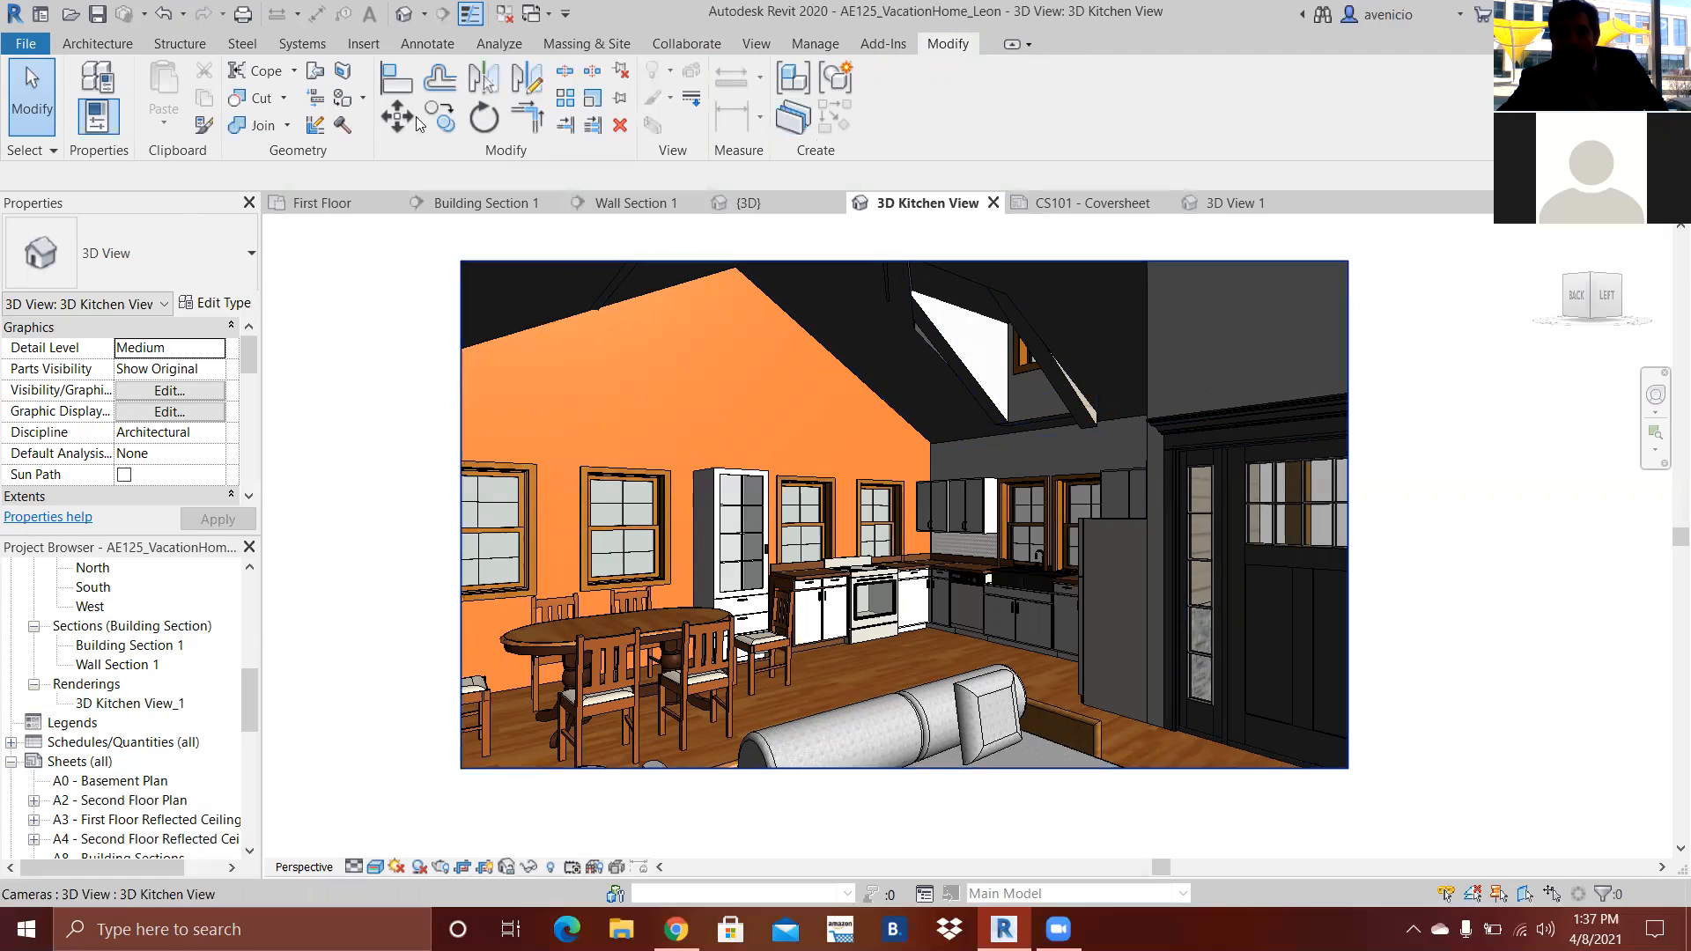
click(362, 101)
click(405, 177)
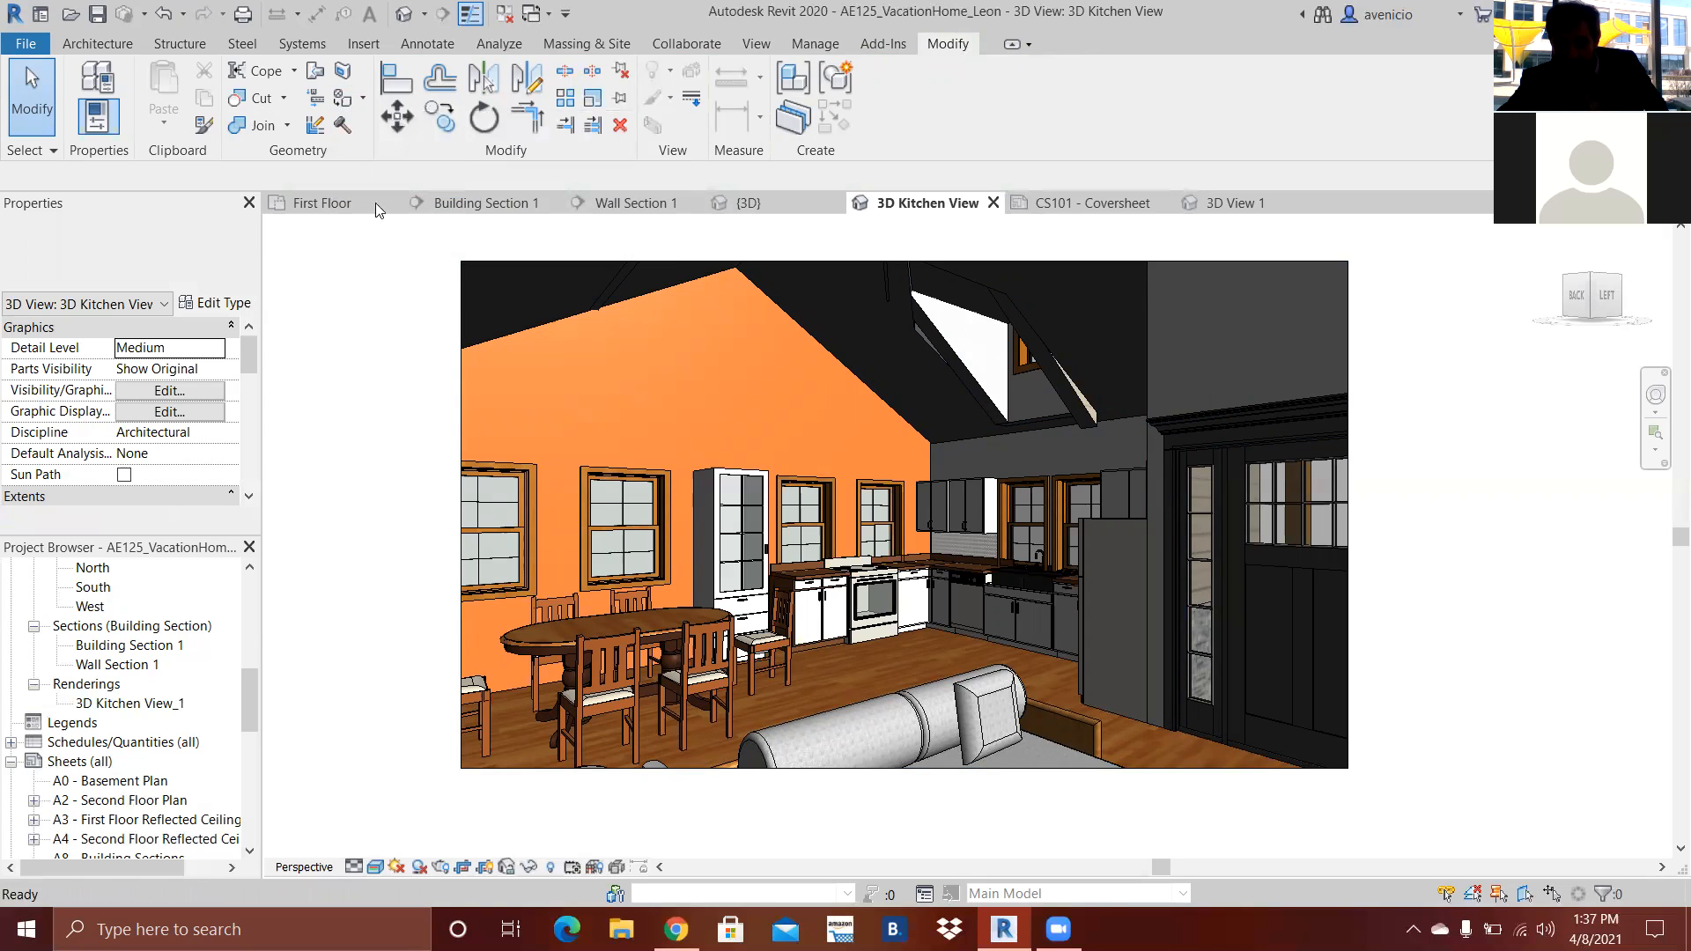
click(624, 373)
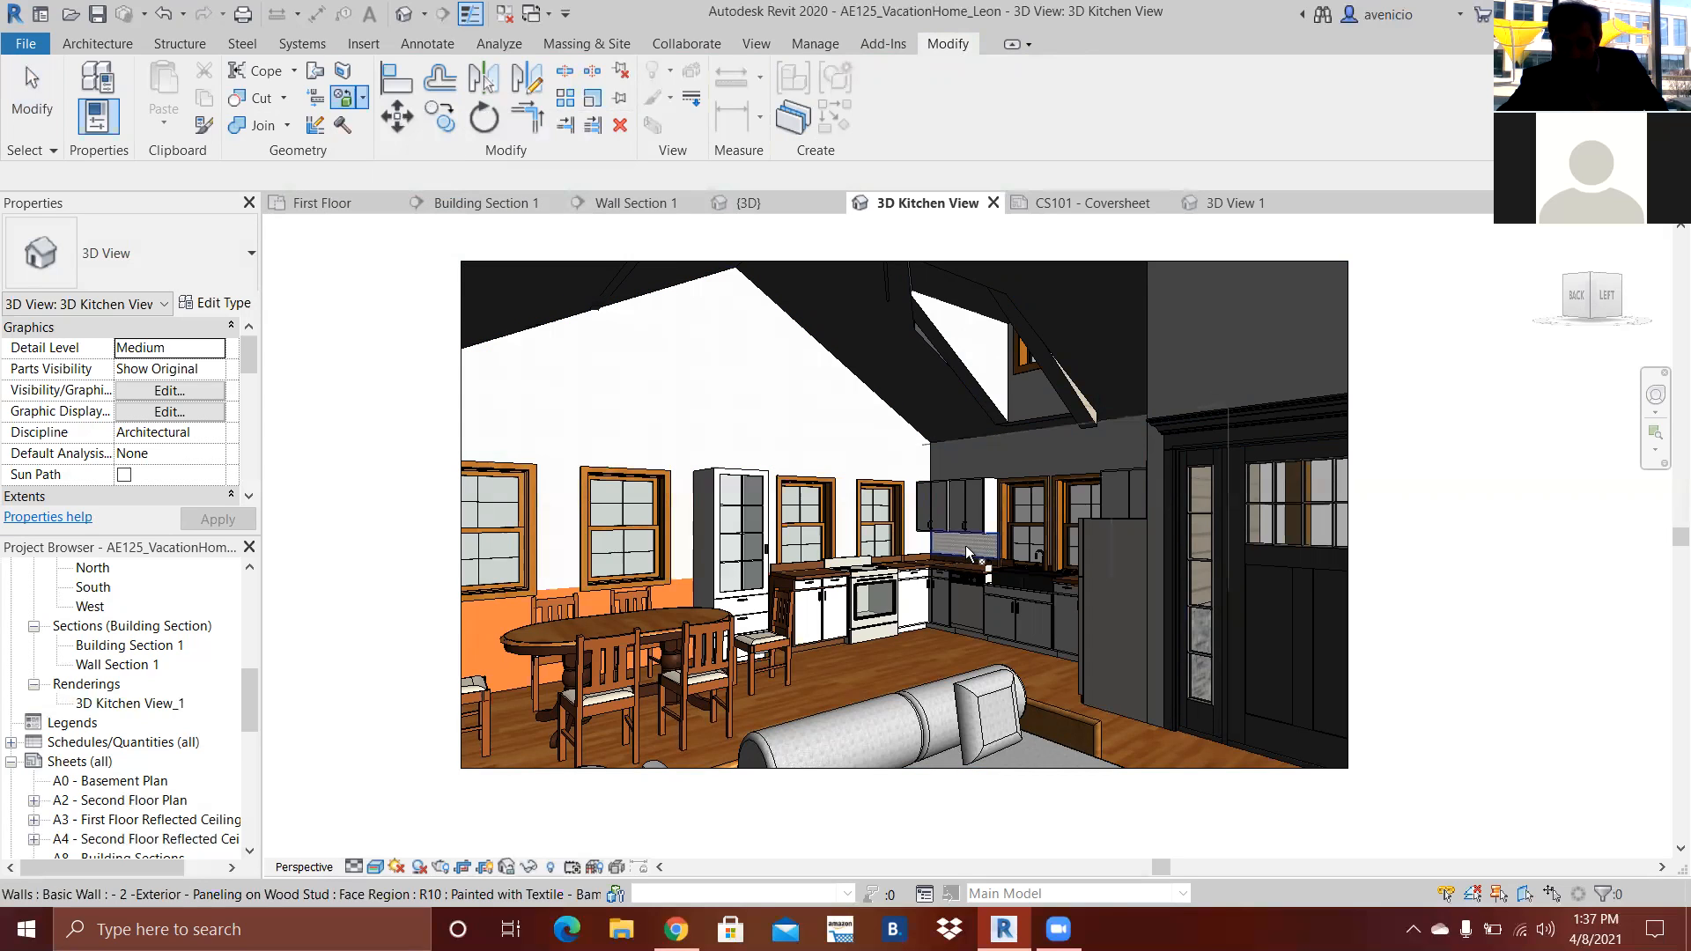
click(525, 653)
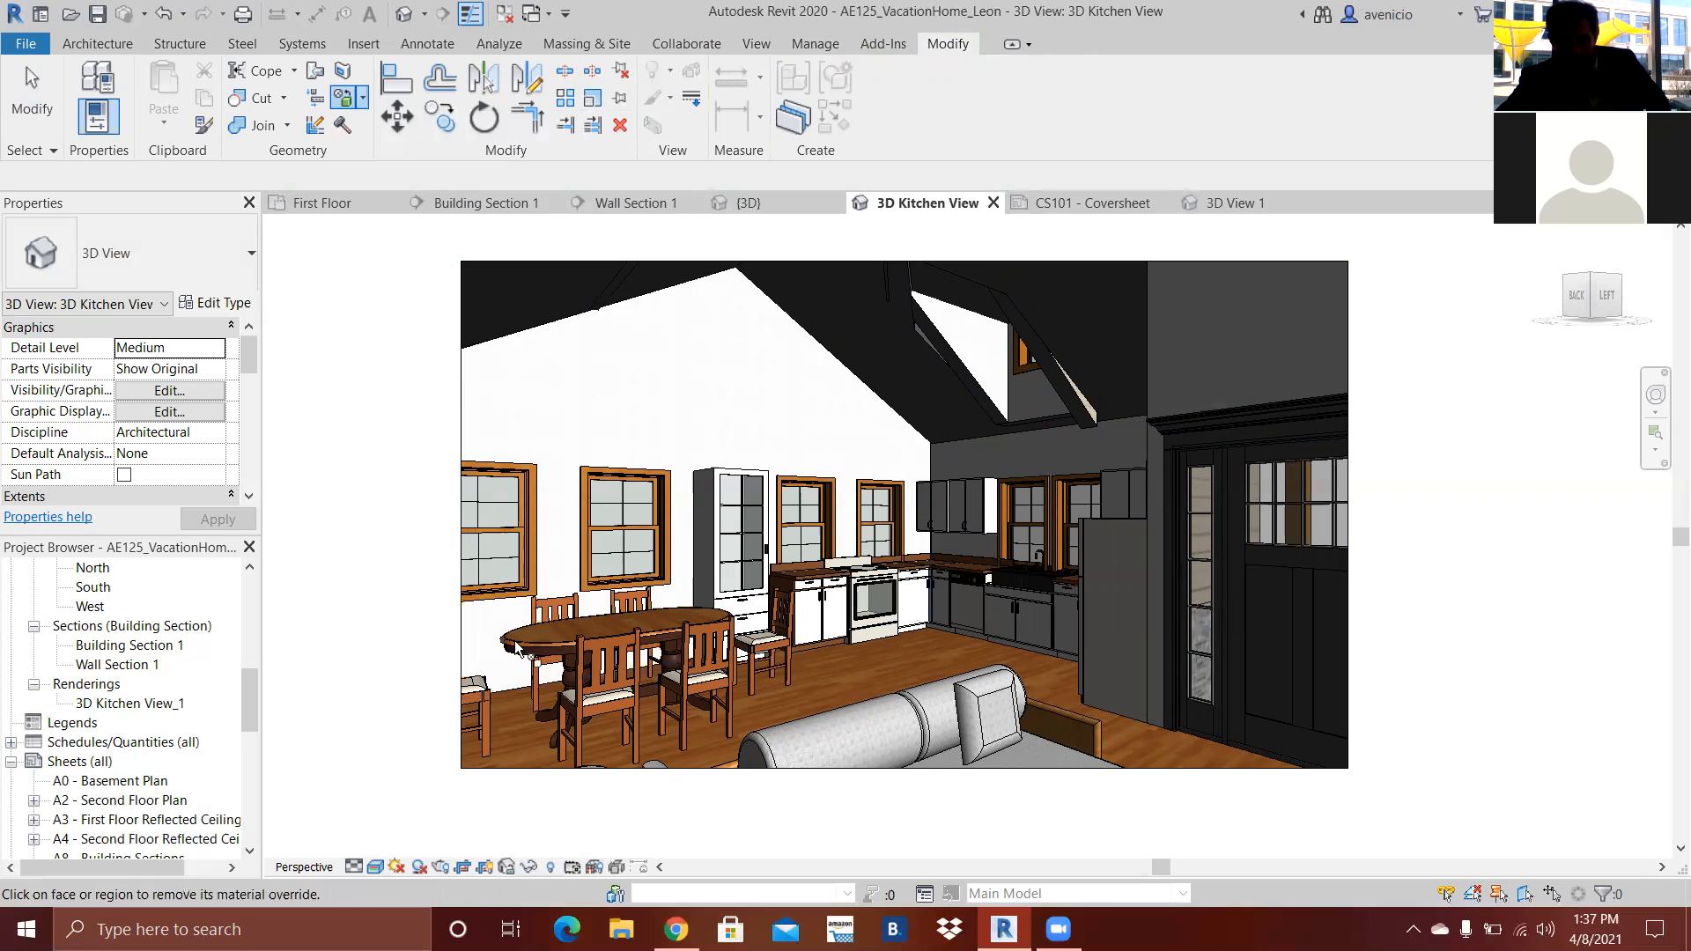